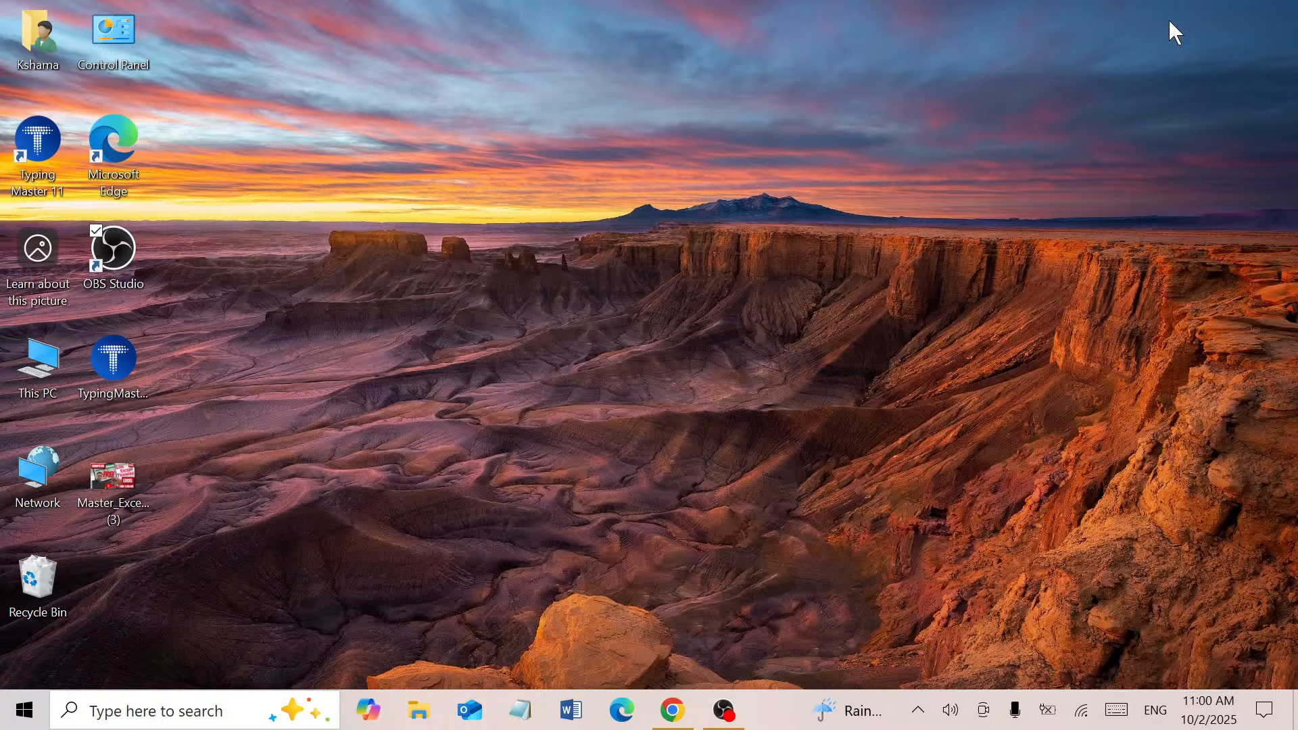
Launch Excel from the Run box using 'excel'
key(super+r)
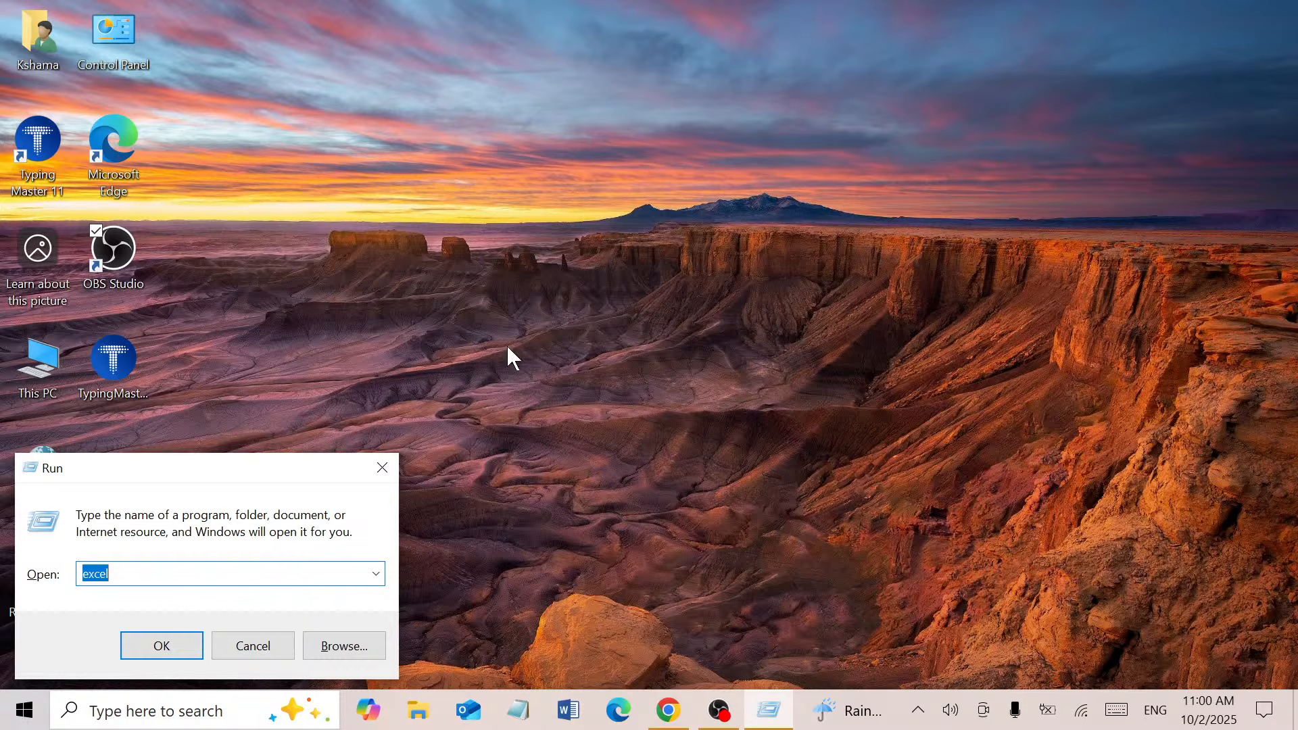
click(162, 646)
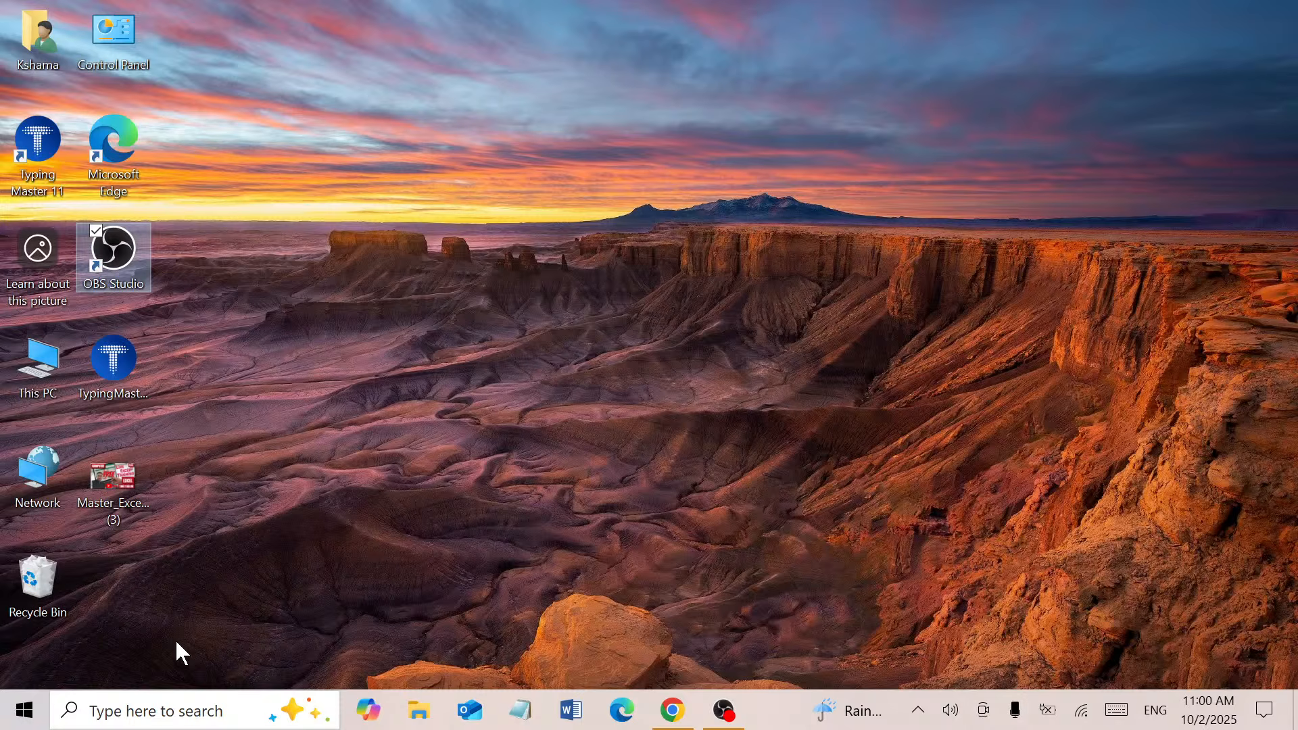
right_click(430, 415)
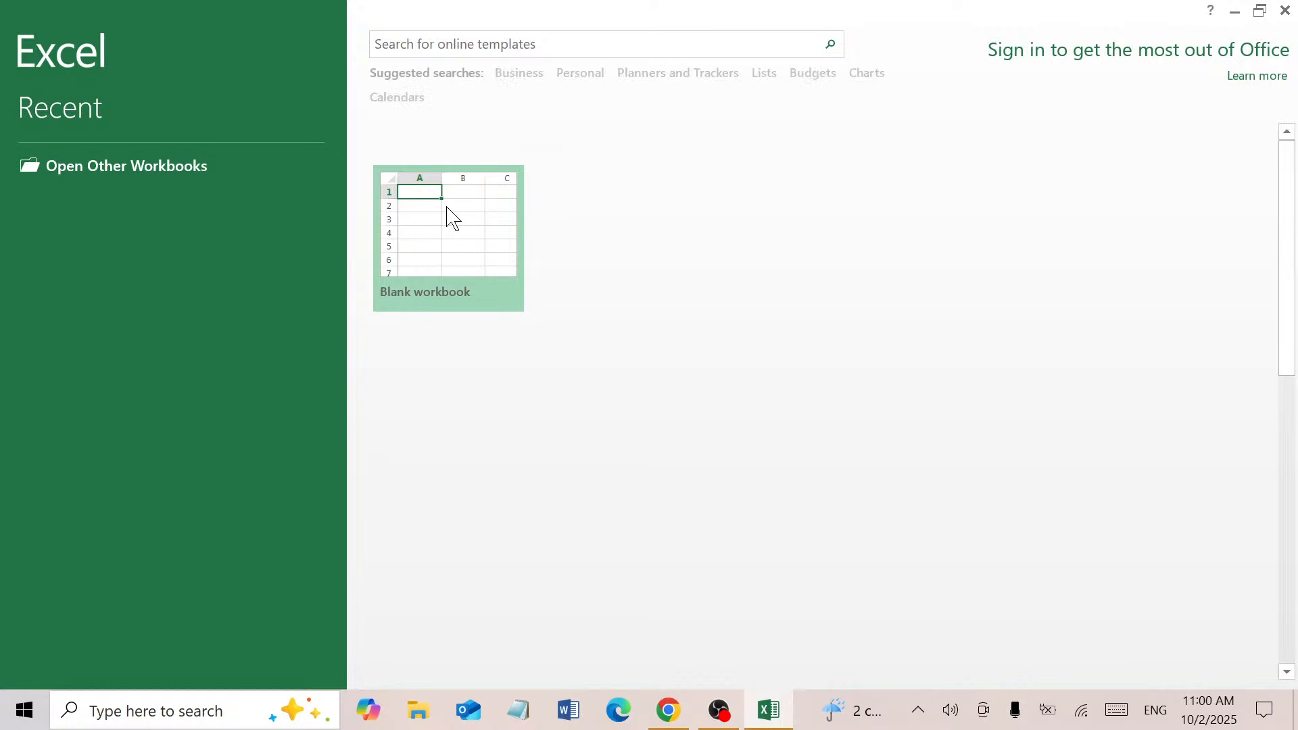
Open a blank workbook and close the Office Activation Wizard
click(448, 215)
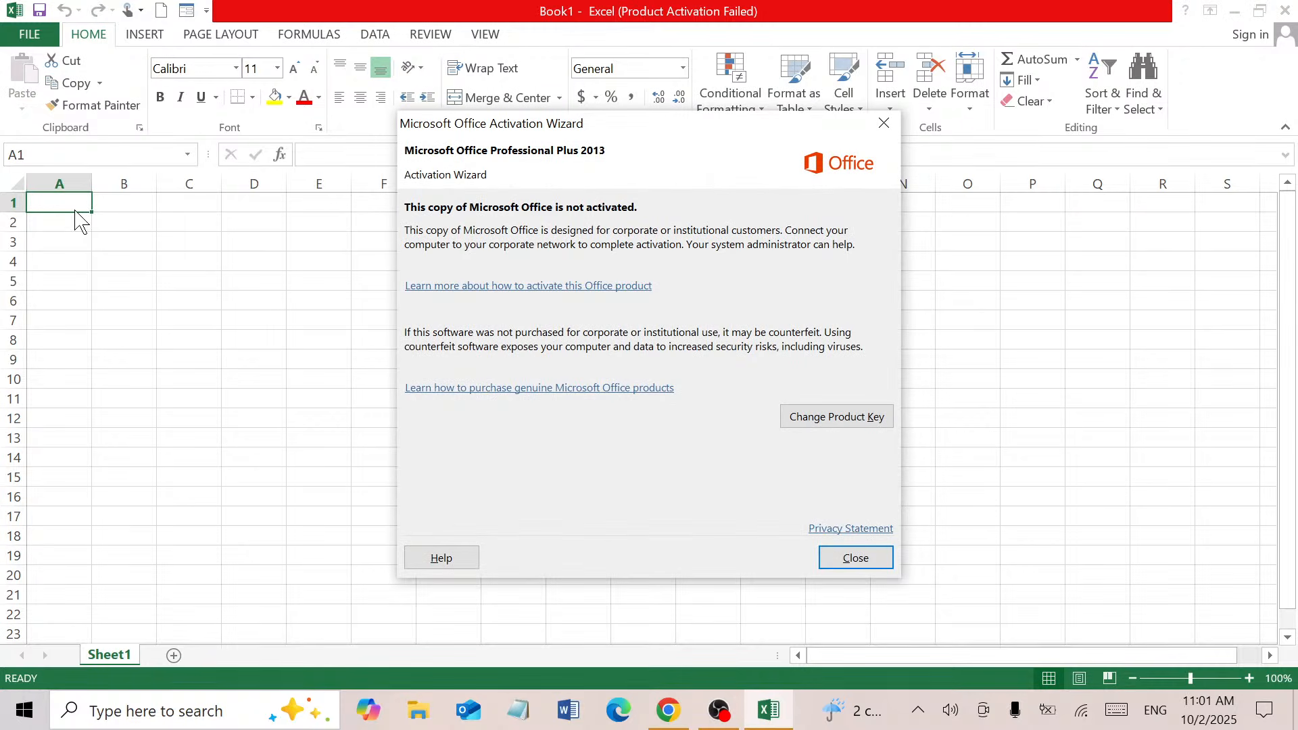
click(823, 562)
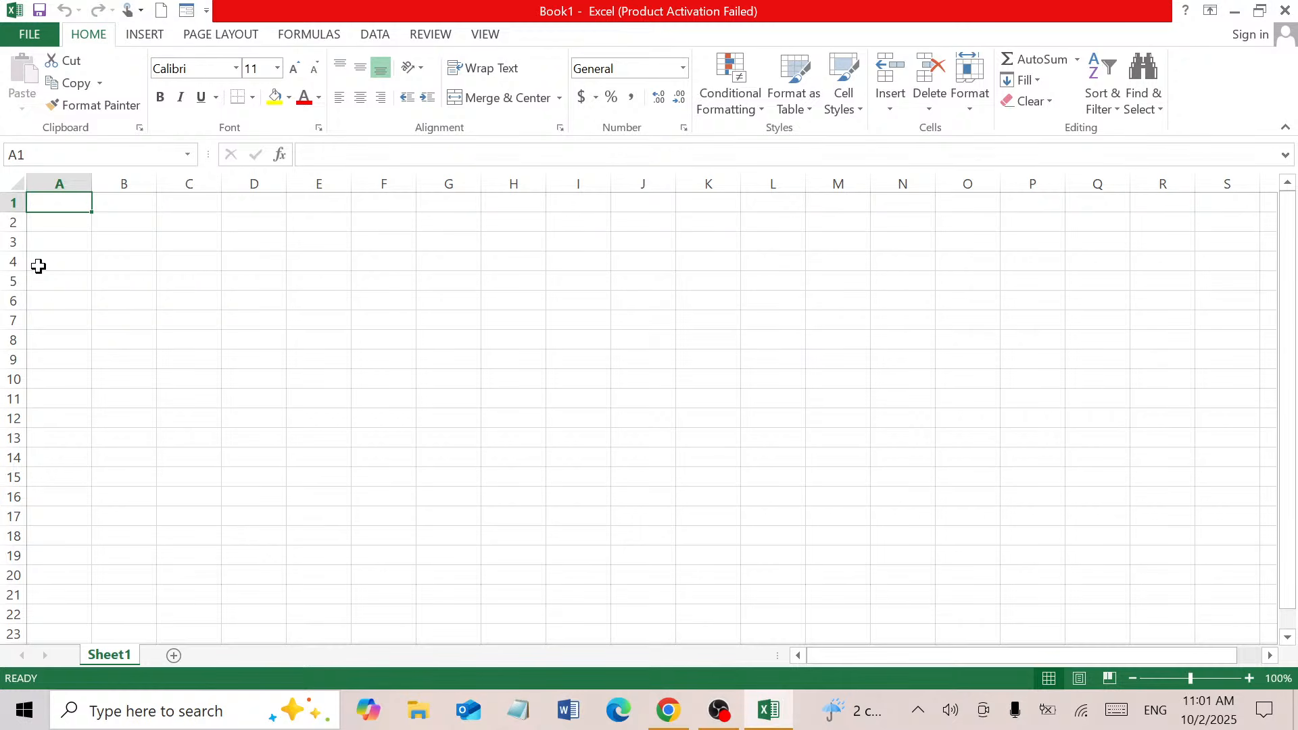
Enter the title 'Student Fee Details' in A1 and headers Sr, Student Name, Father's Name in row 2
text(Student Fee)
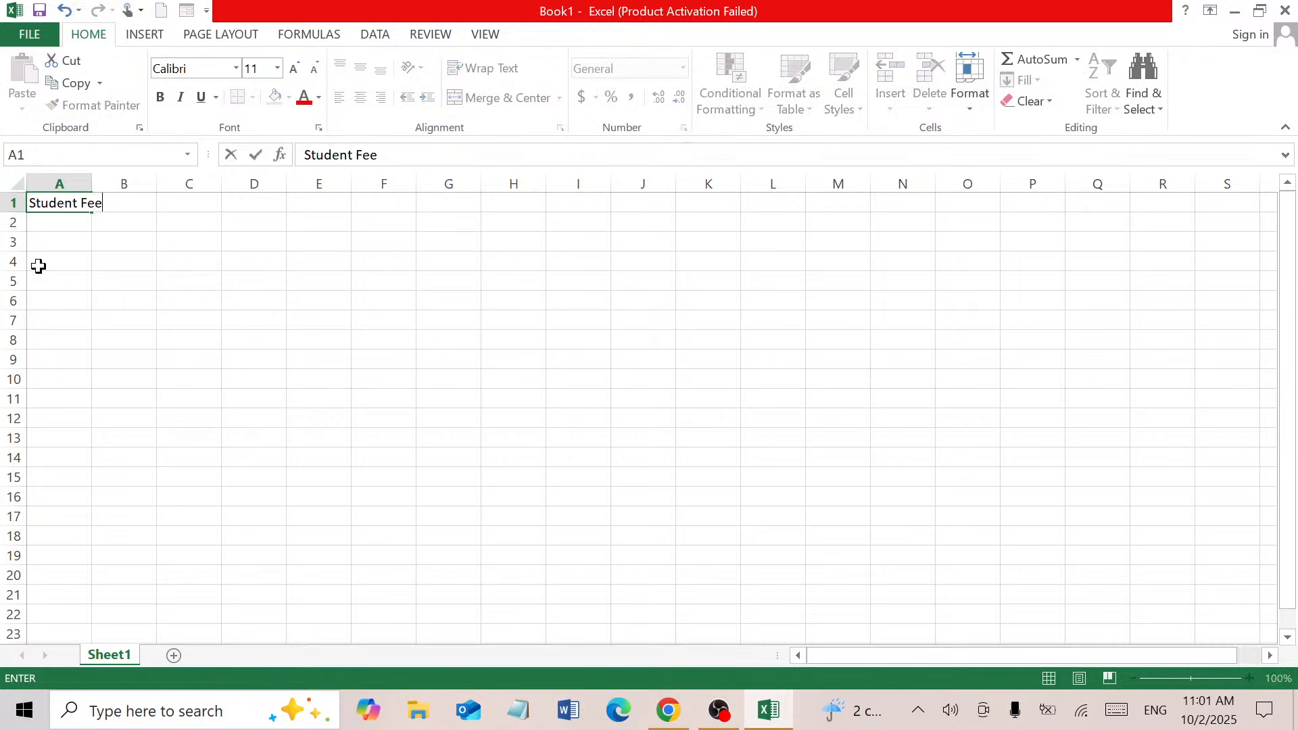
text( Detail)
text(s)
key(Return)
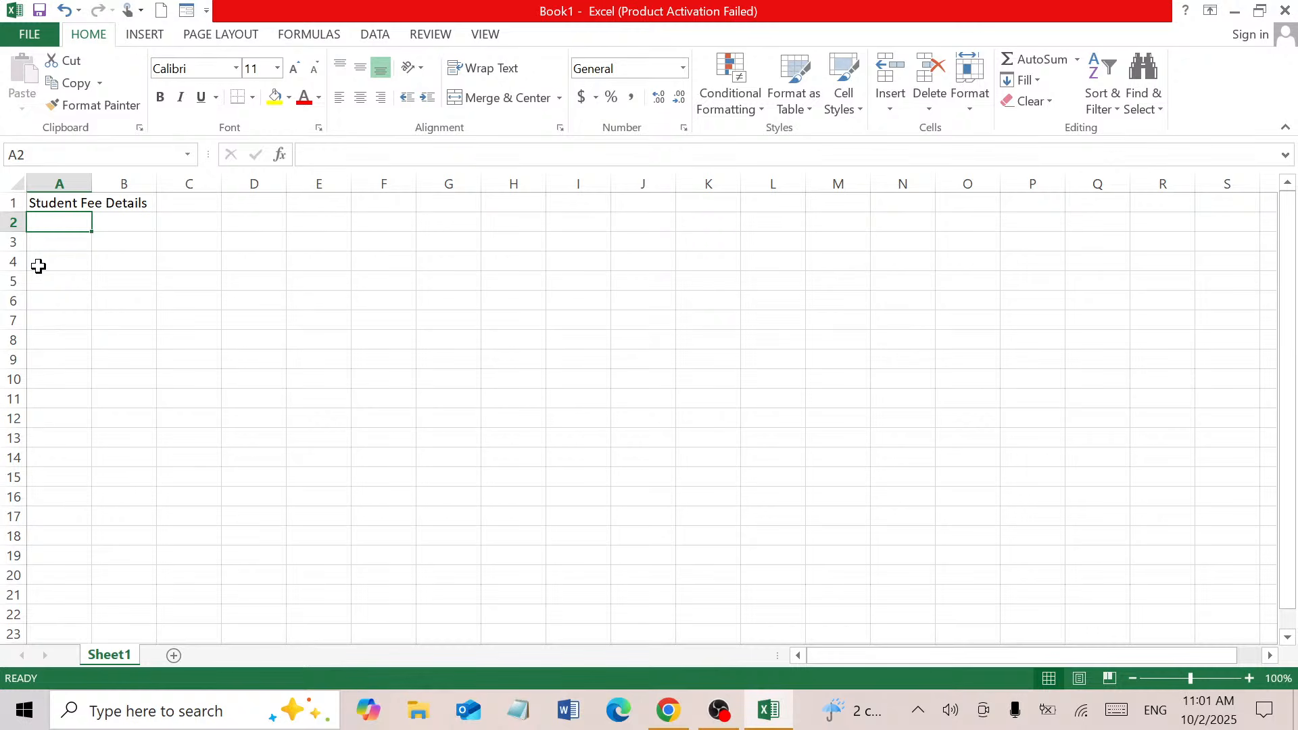
text(Sr)
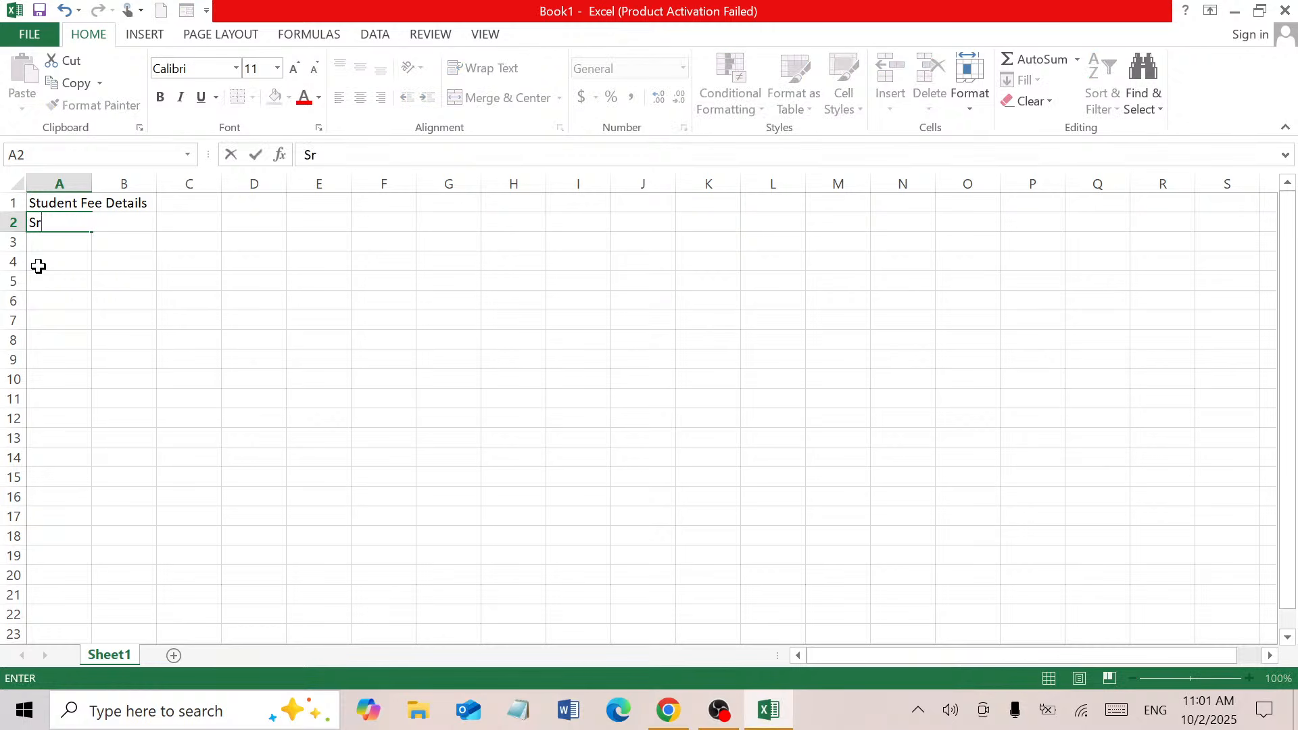
key(Tab)
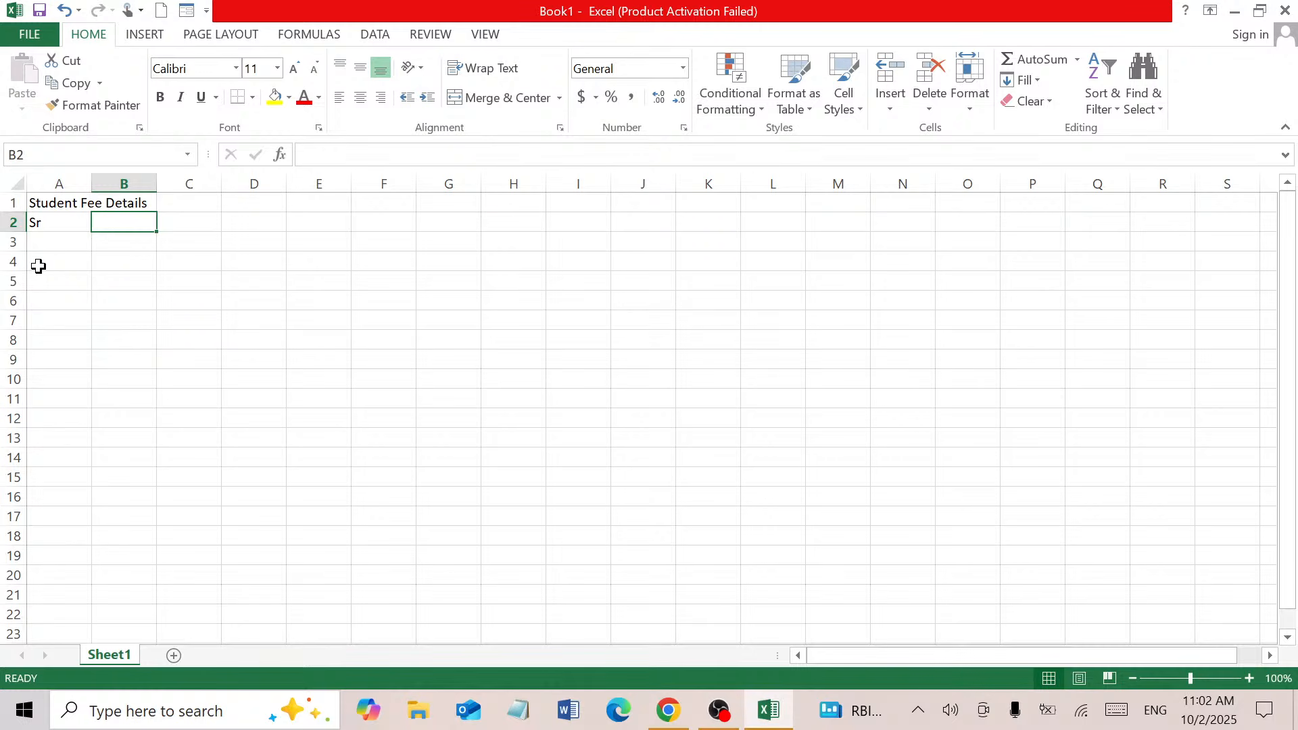
text(Student )
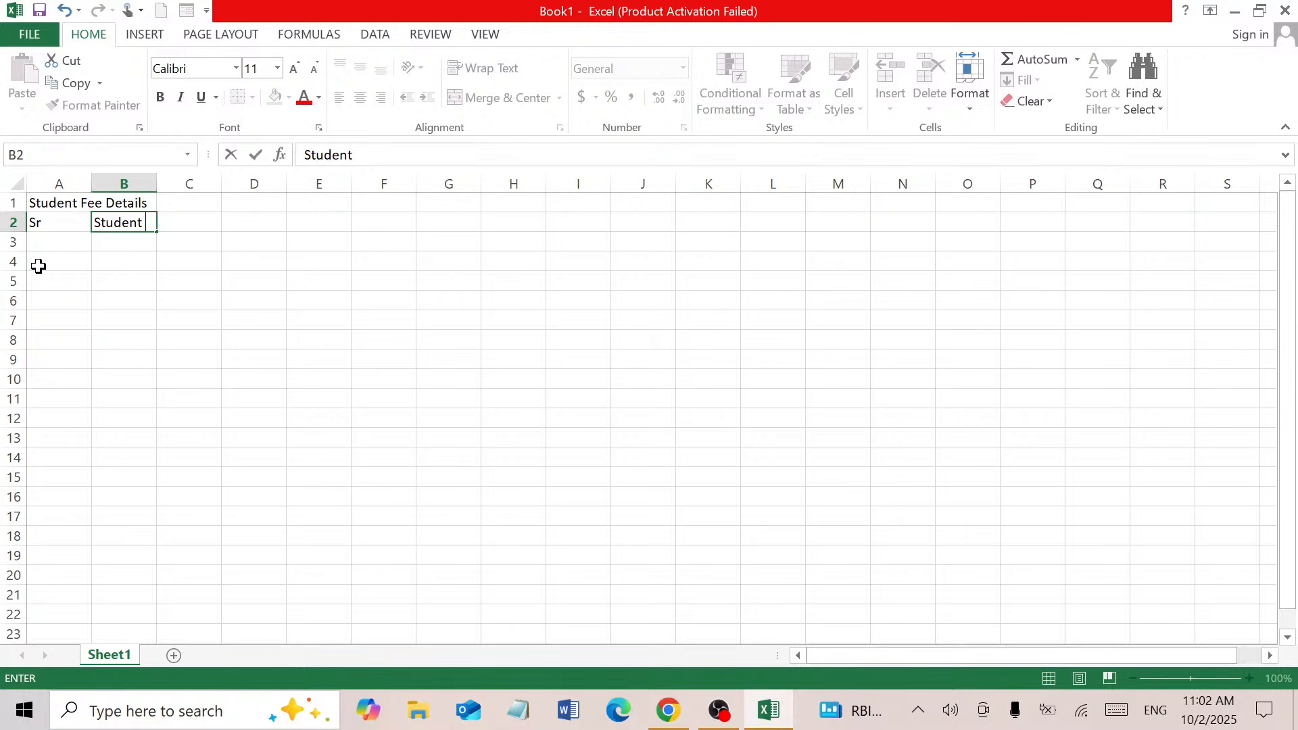
text(Name)
key(Tab)
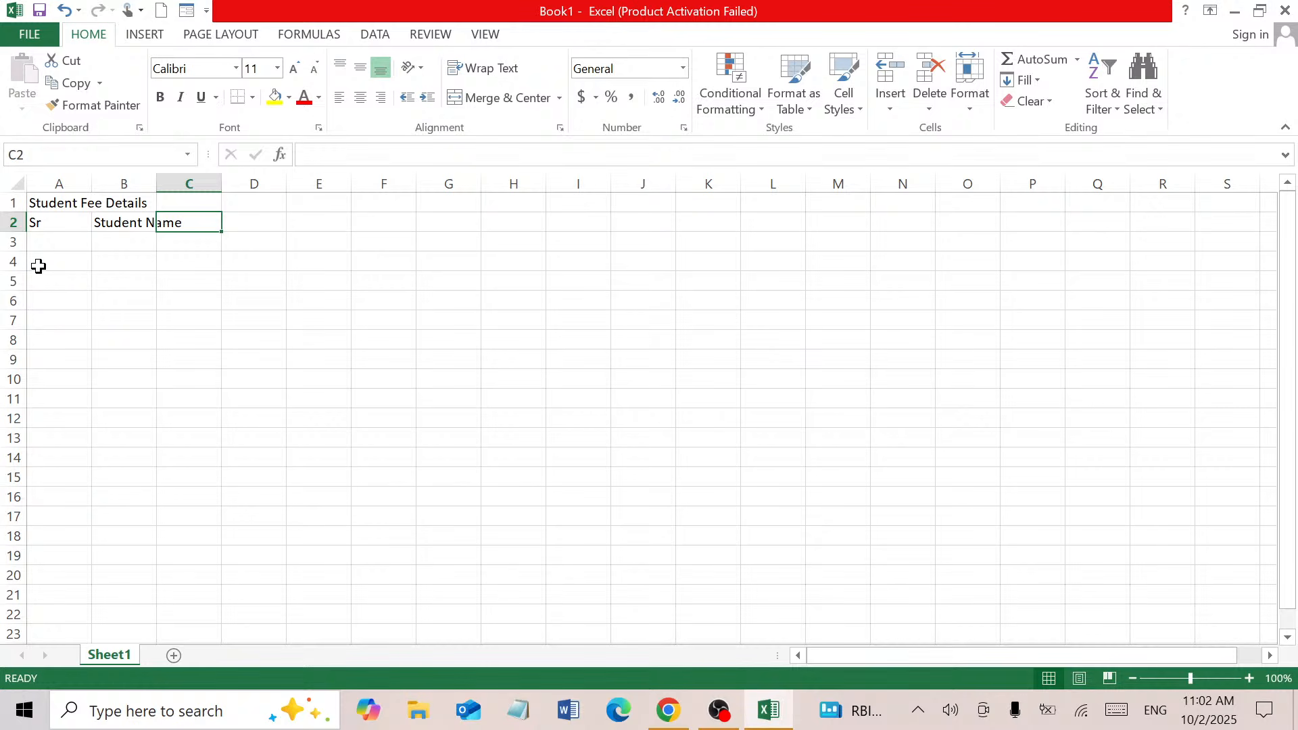
text(Fat)
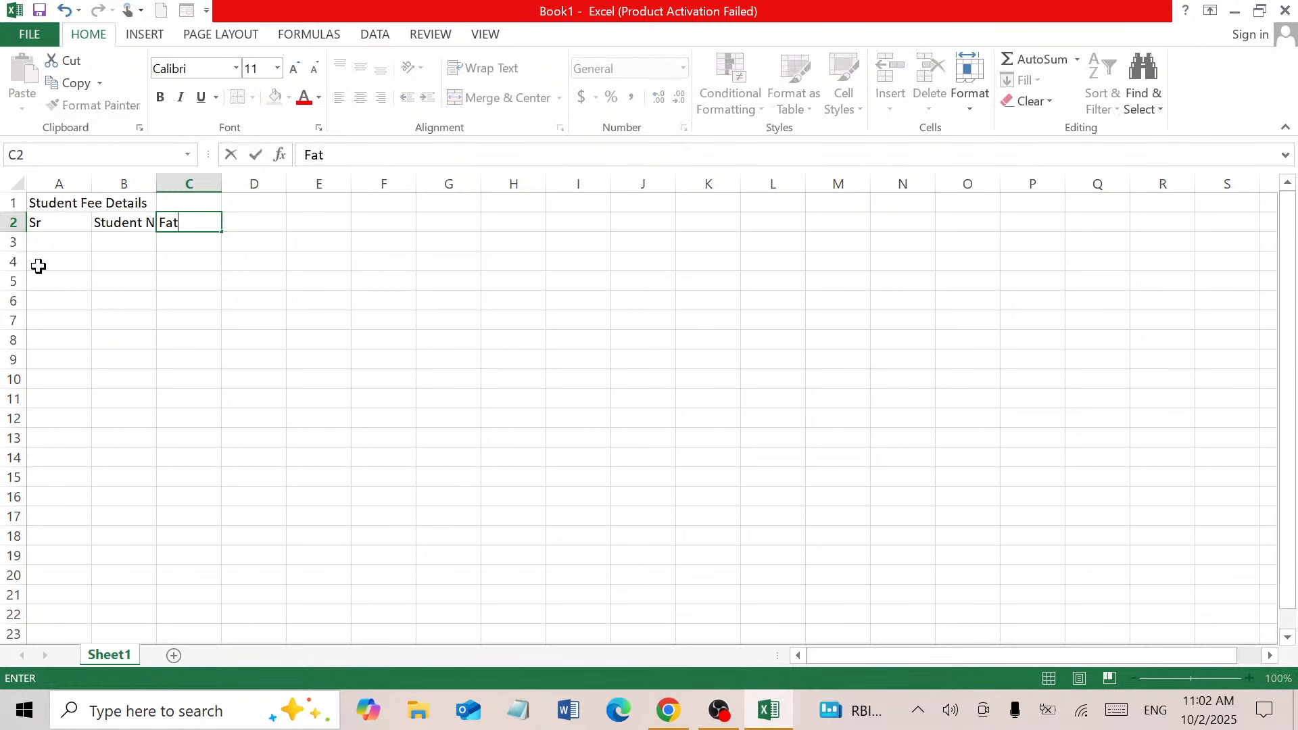
text(her's Nam)
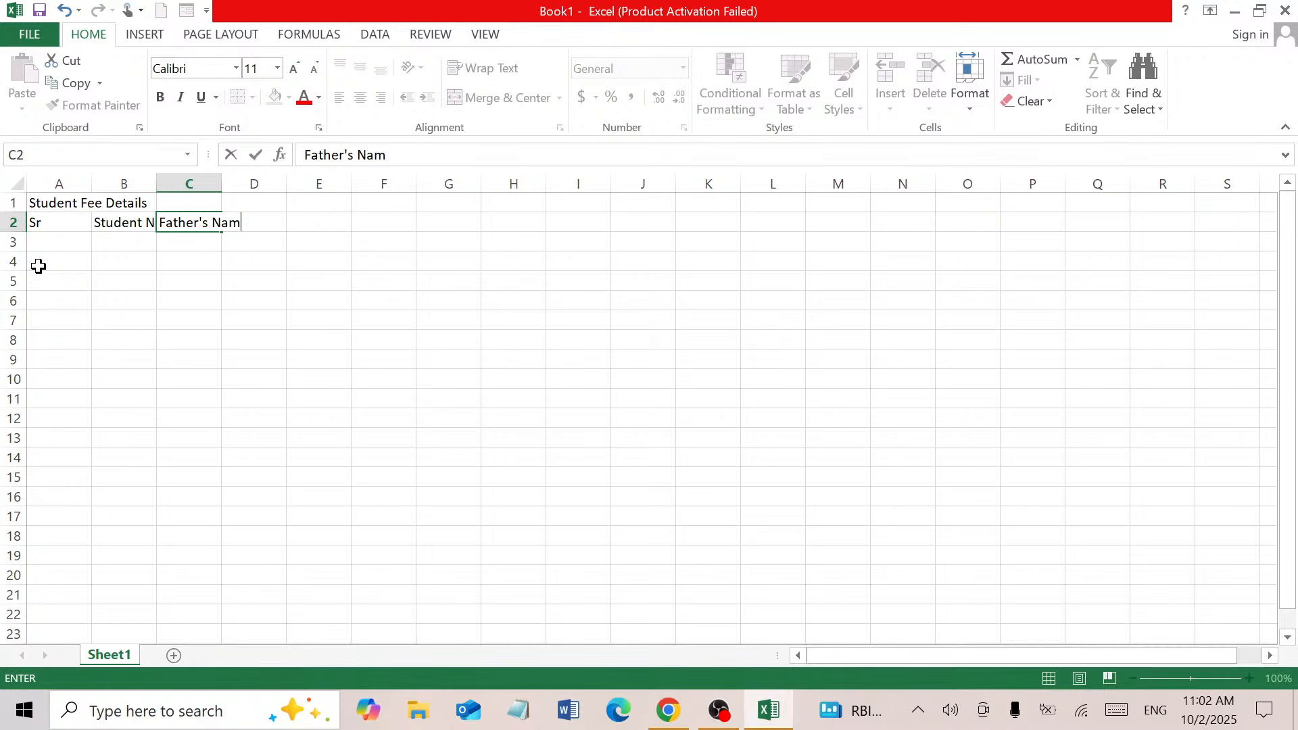
text(e)
key(Tab)
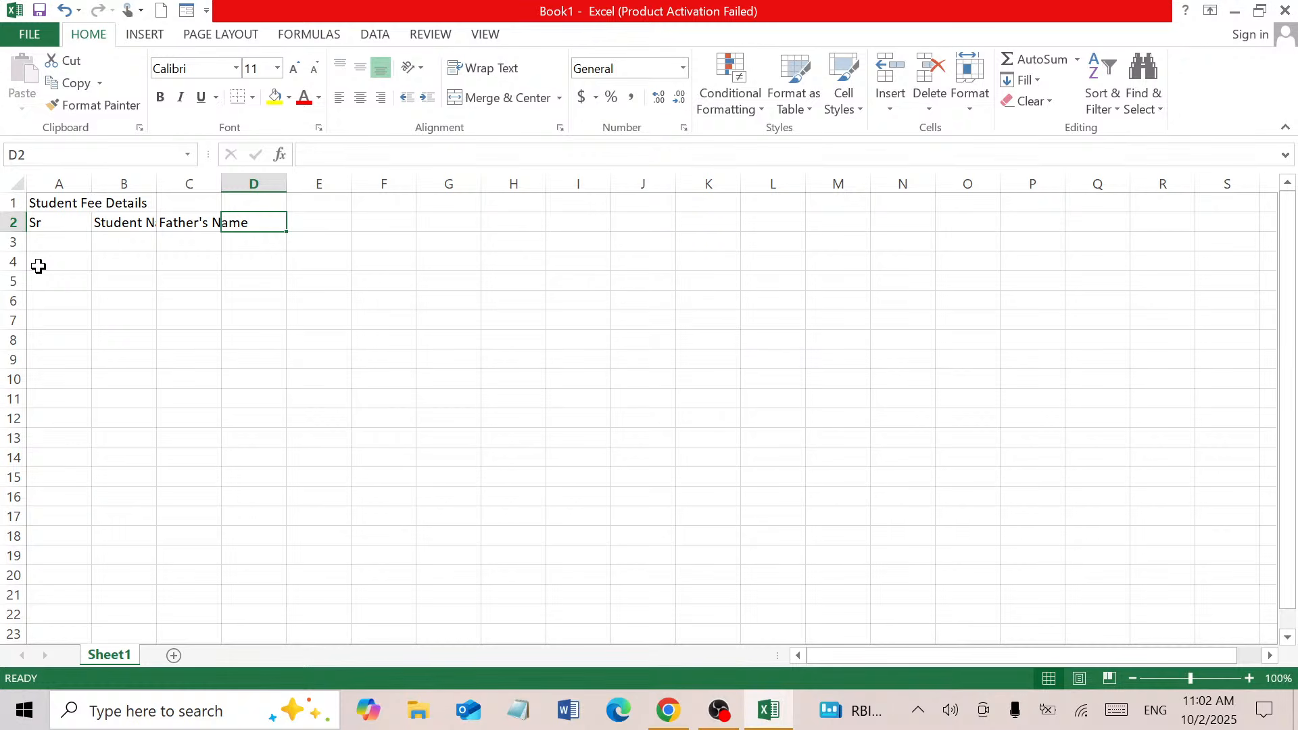
Add the headers Mobile, Roll No., Class, Fee and Apr across D2:H2
text(Mobile)
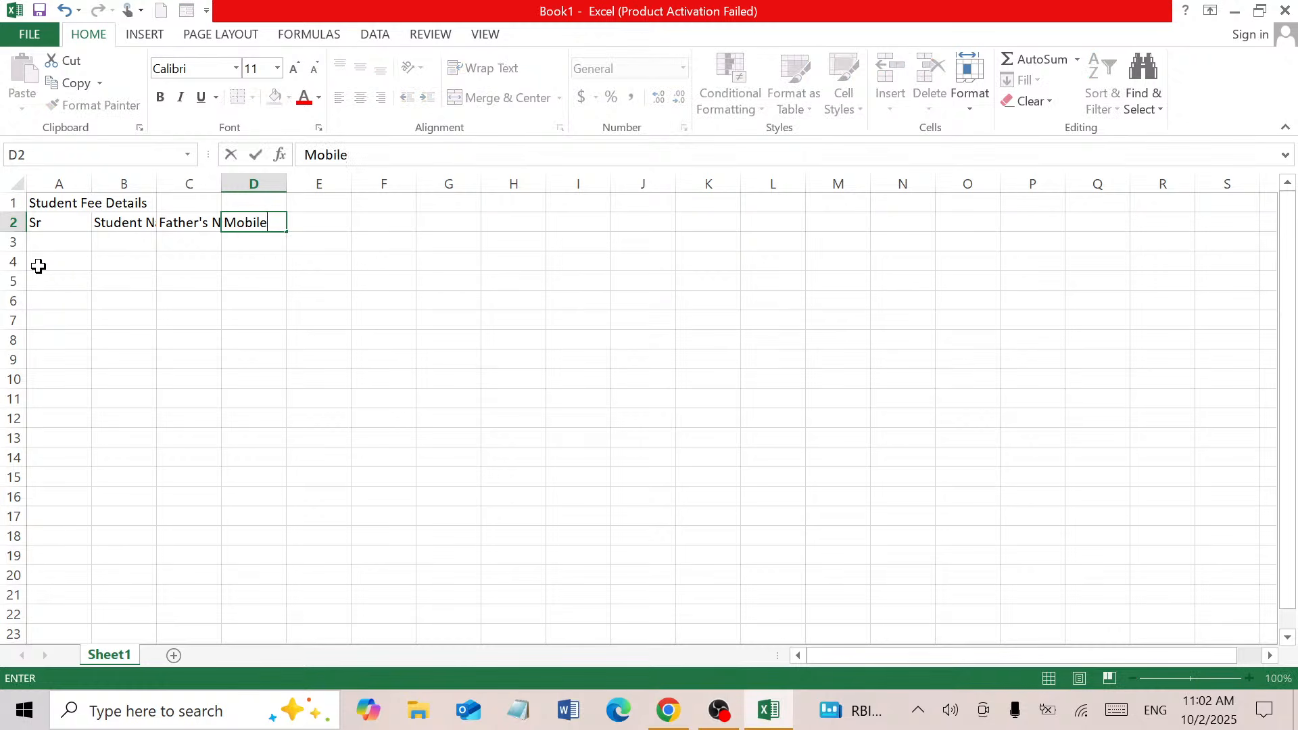
key(Tab)
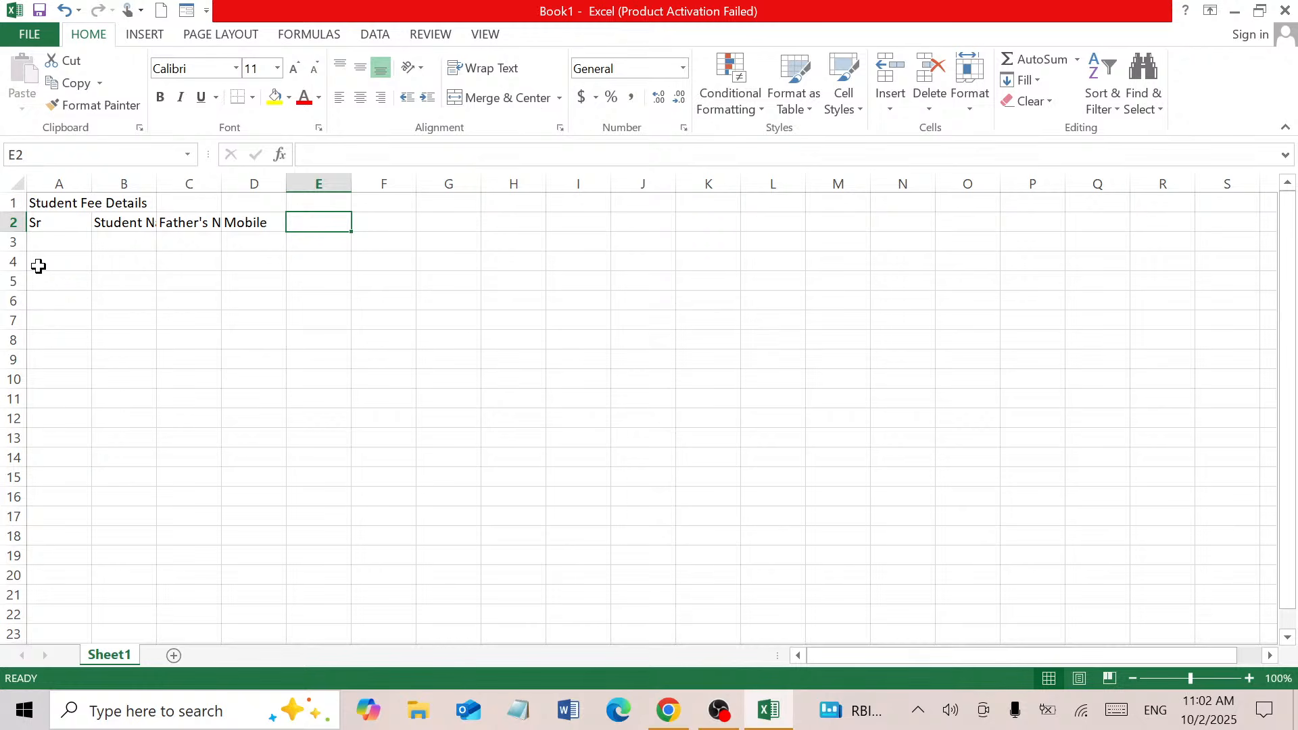
text(Roll )
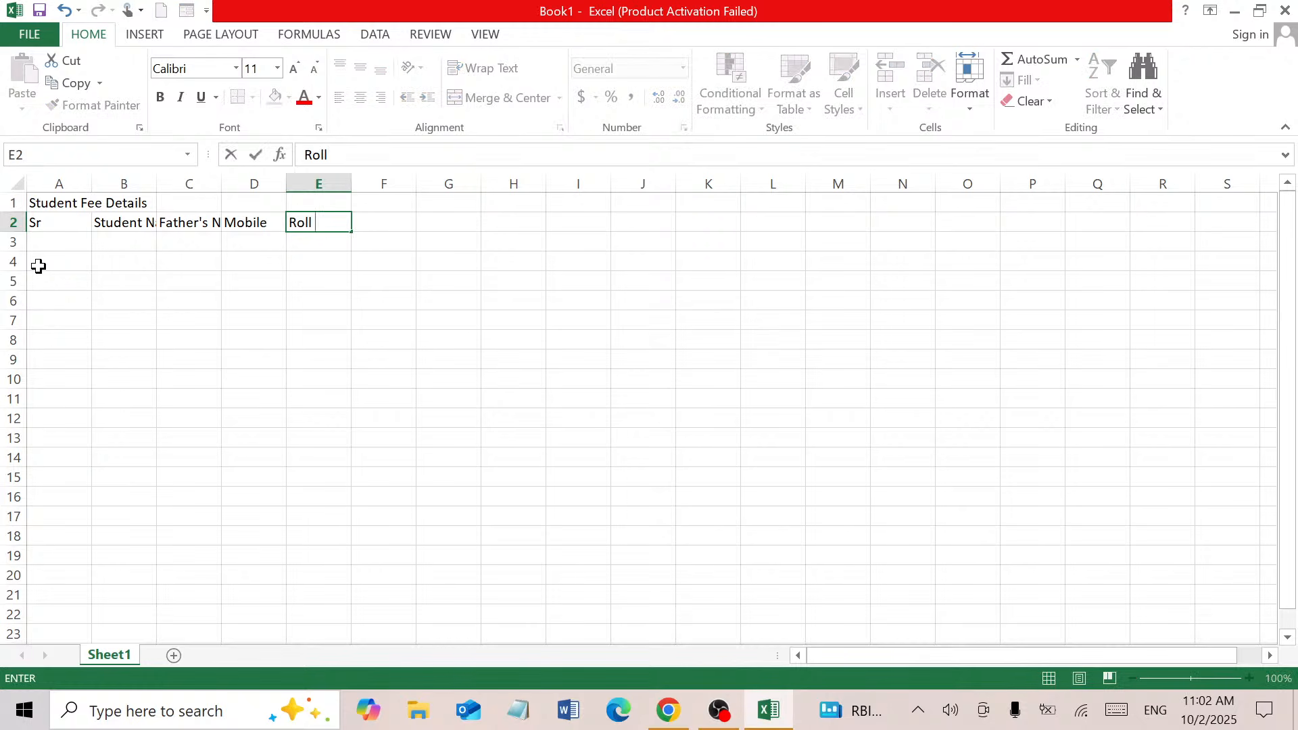
text(No.)
key(Tab)
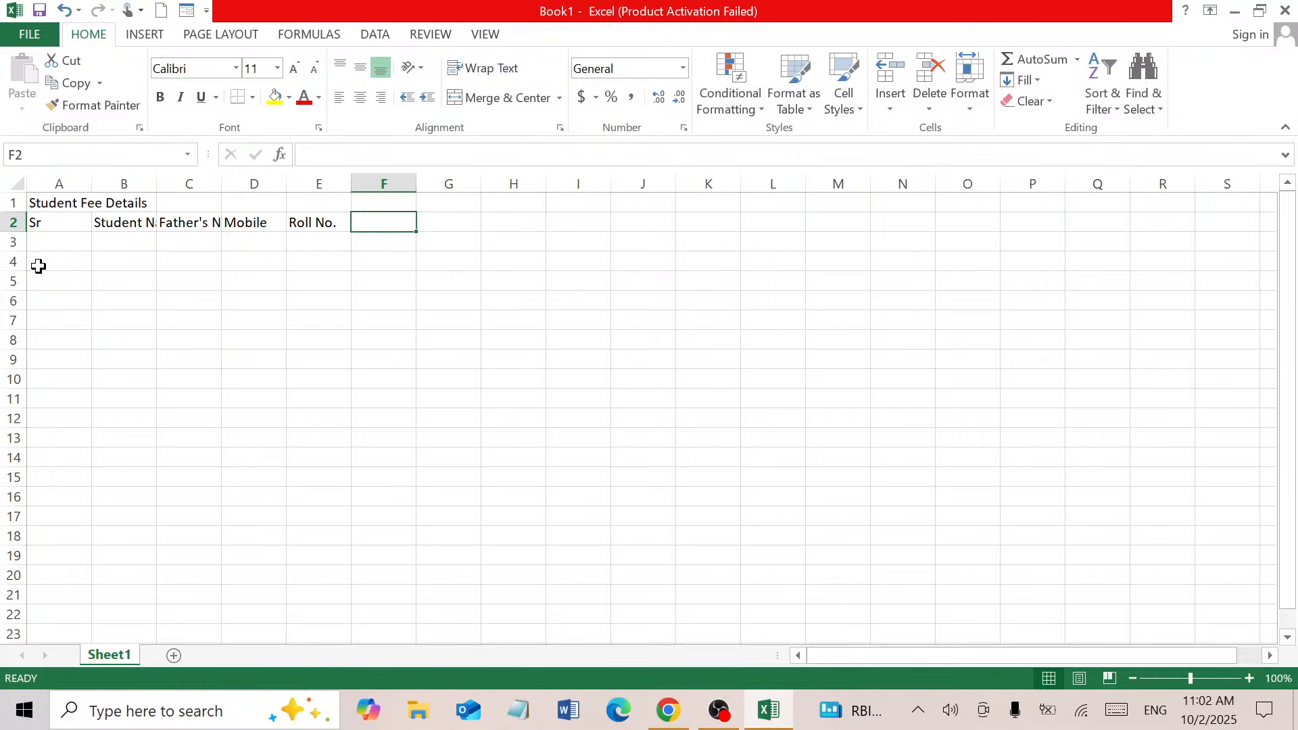
text(Class)
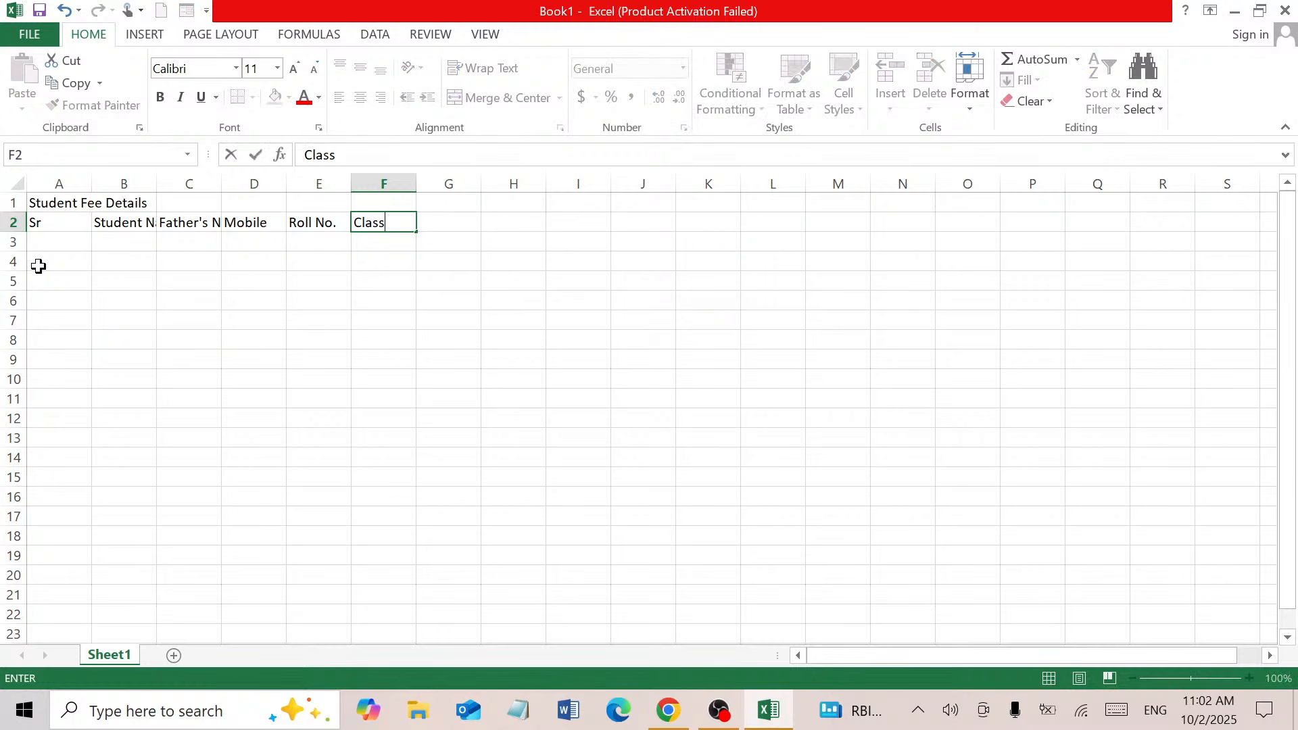
key(Tab)
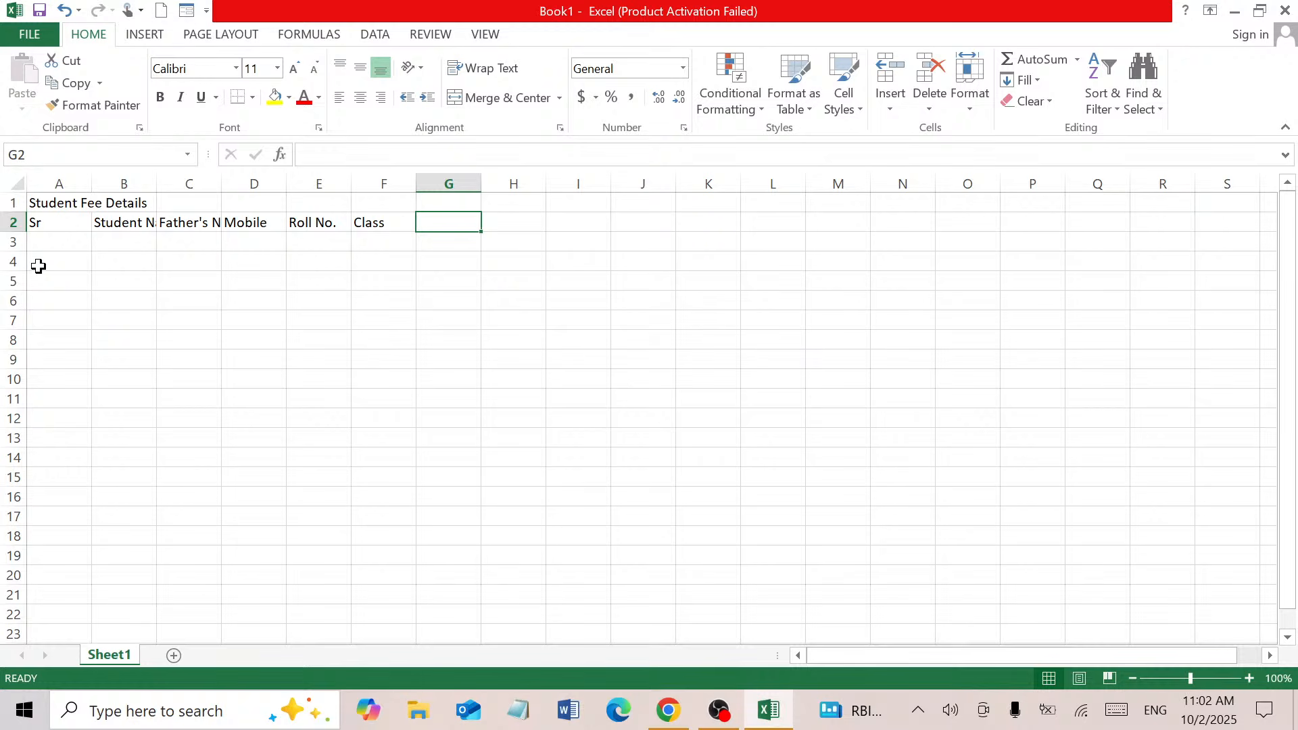
text(Fee)
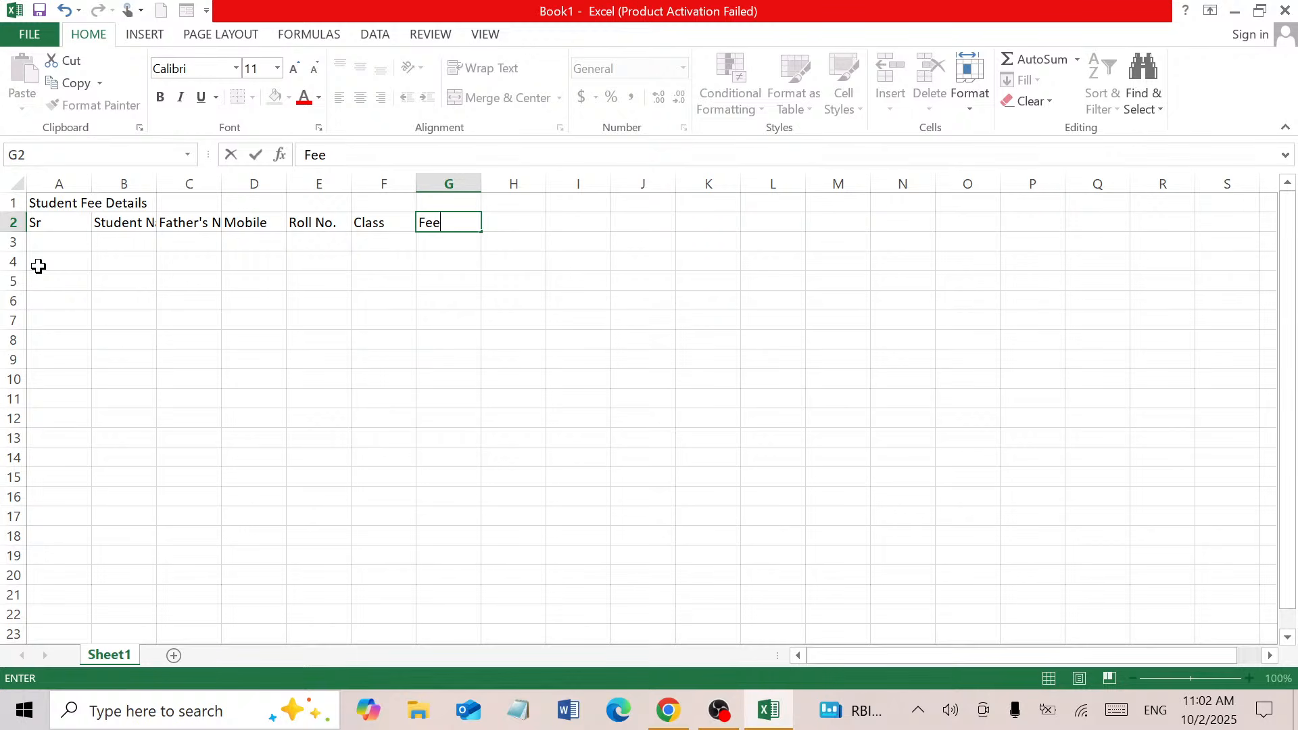
key(Tab)
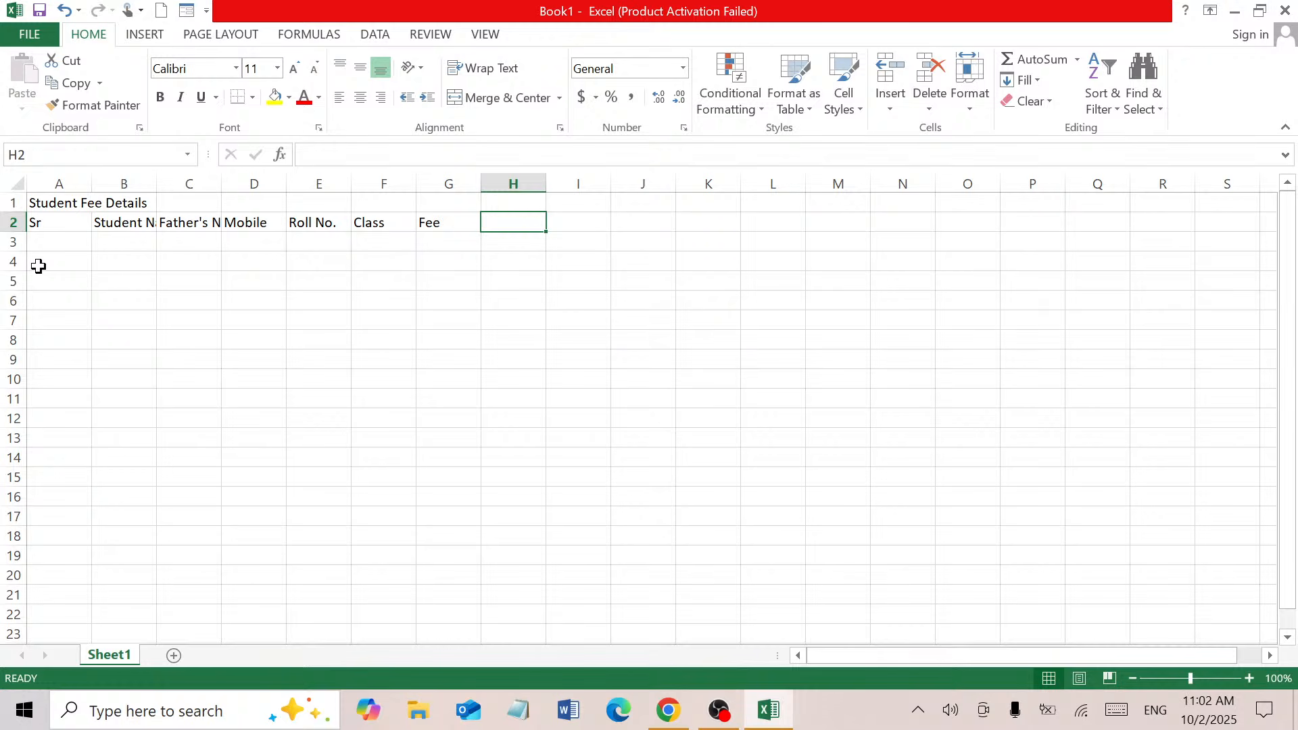
text(F)
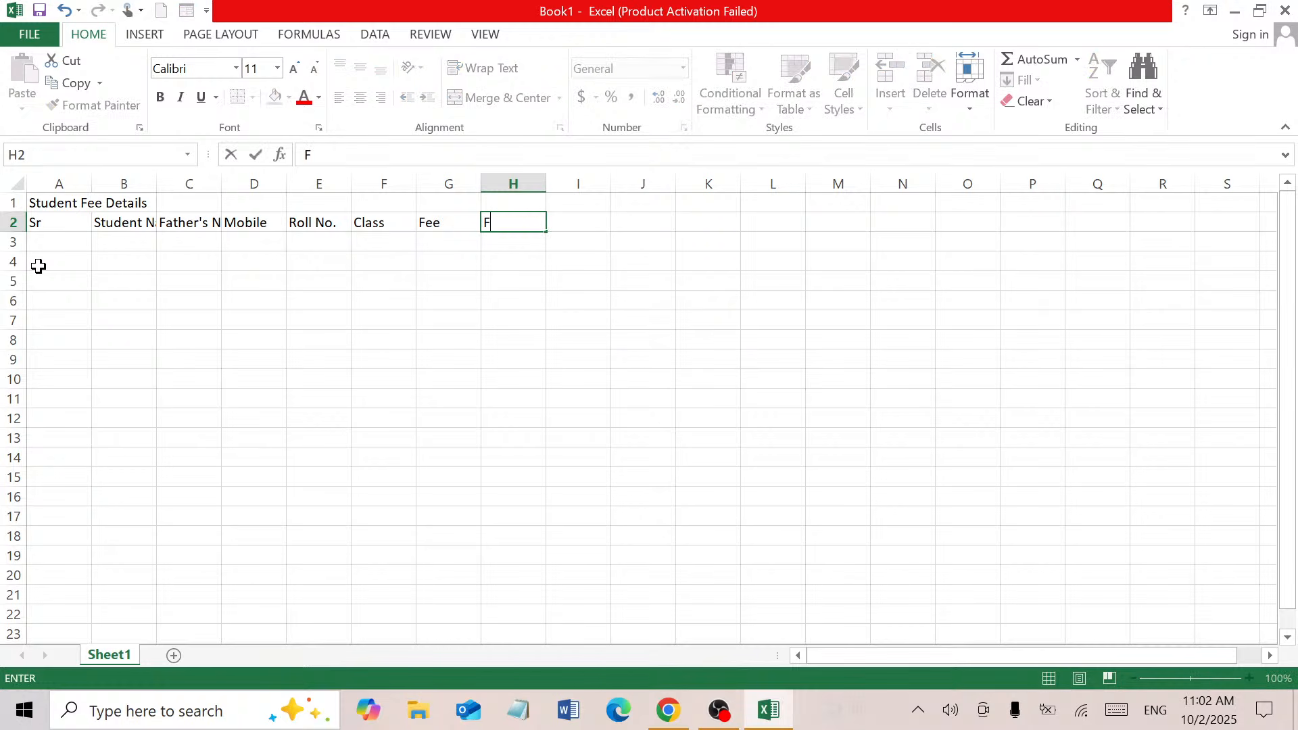
key(BackSpace)
text(Apr)
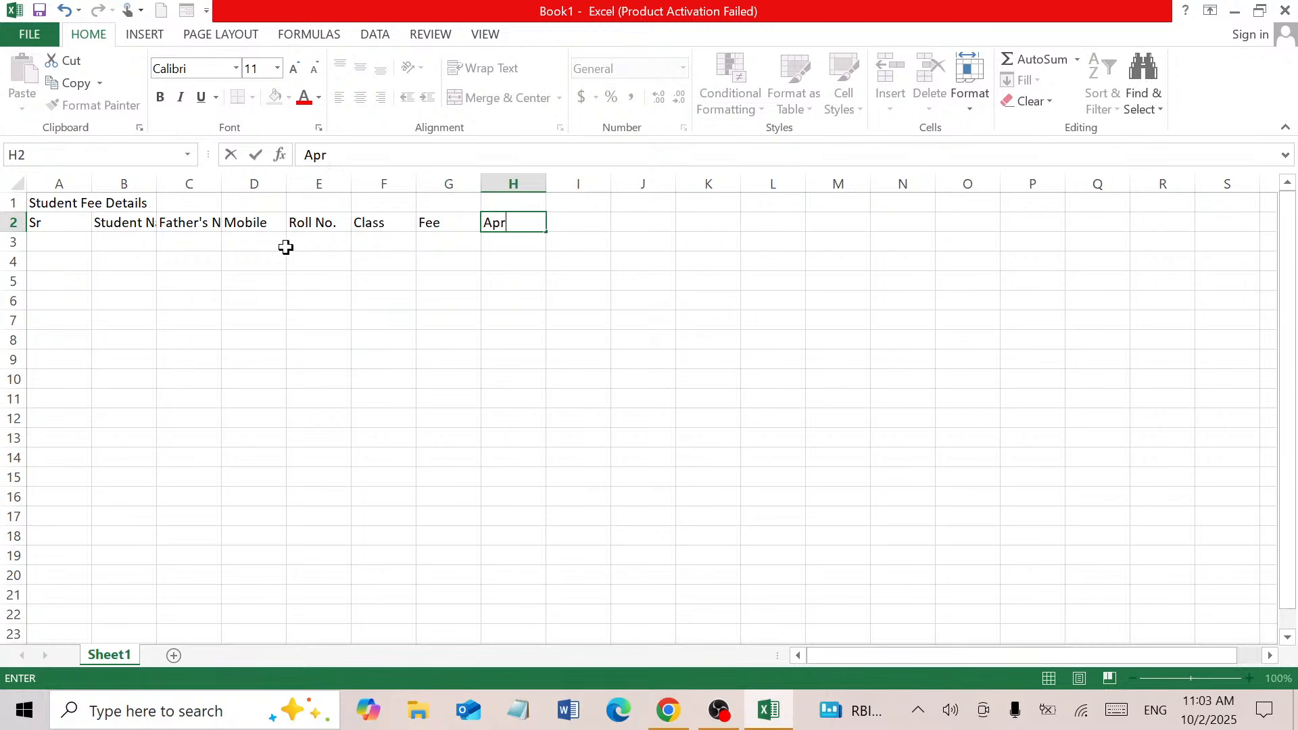
Fill the month series Apr through Mar across H2:S2
click(548, 232)
drag(548, 232, 1237, 234)
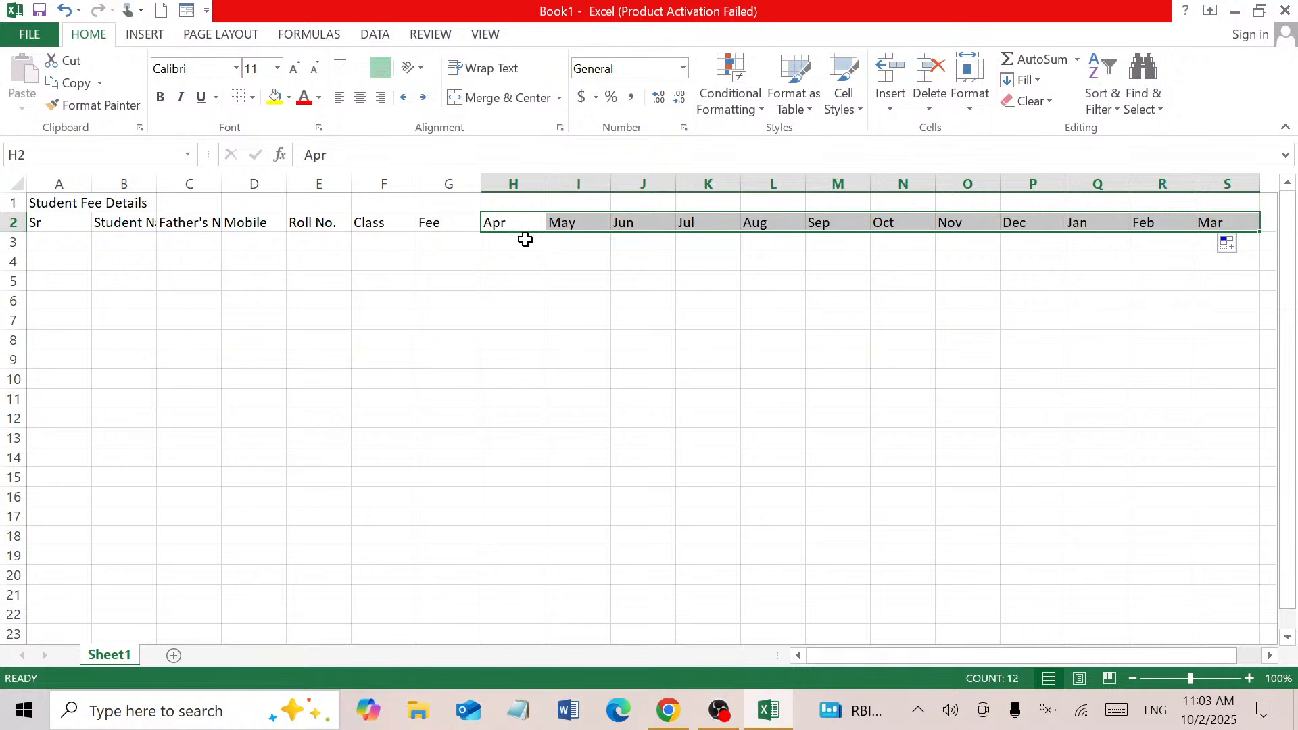
mouse_move(517, 232)
mouse_down()
mouse_move(519, 250)
mouse_move(513, 217)
mouse_move(520, 242)
mouse_up()
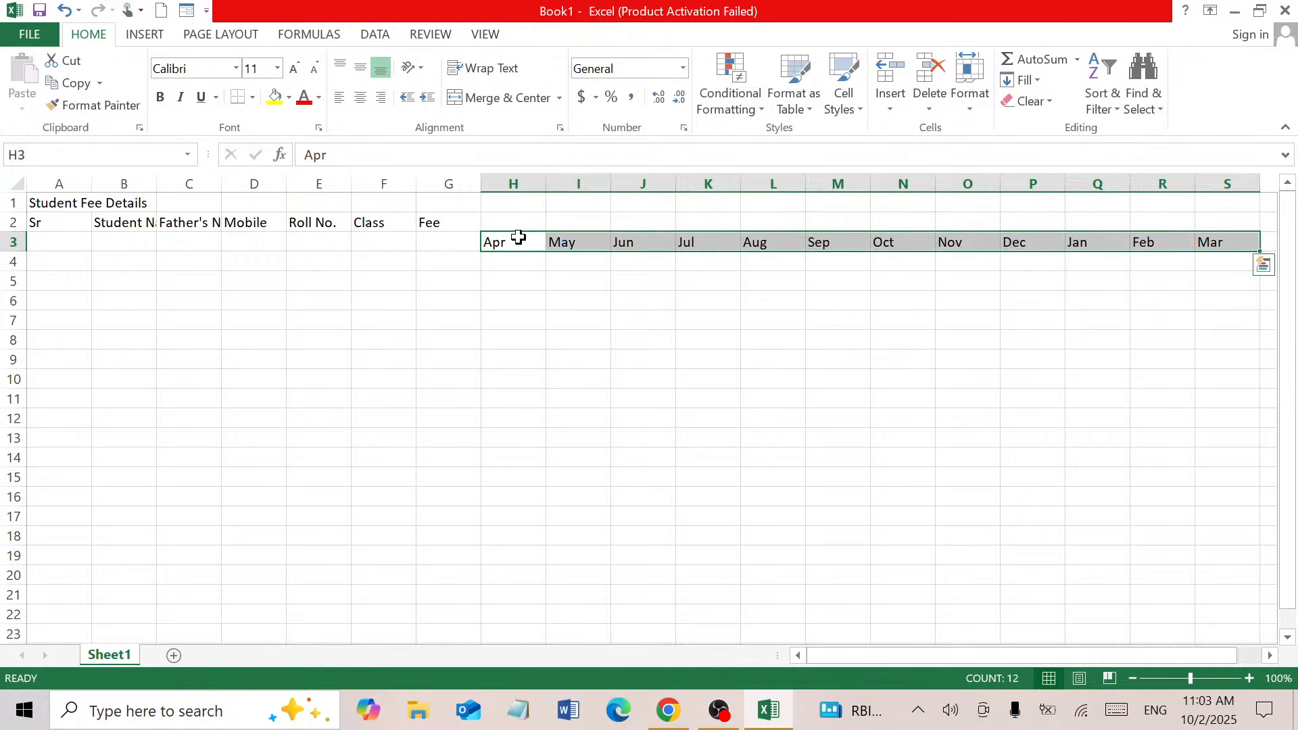
key(ctrl+z)
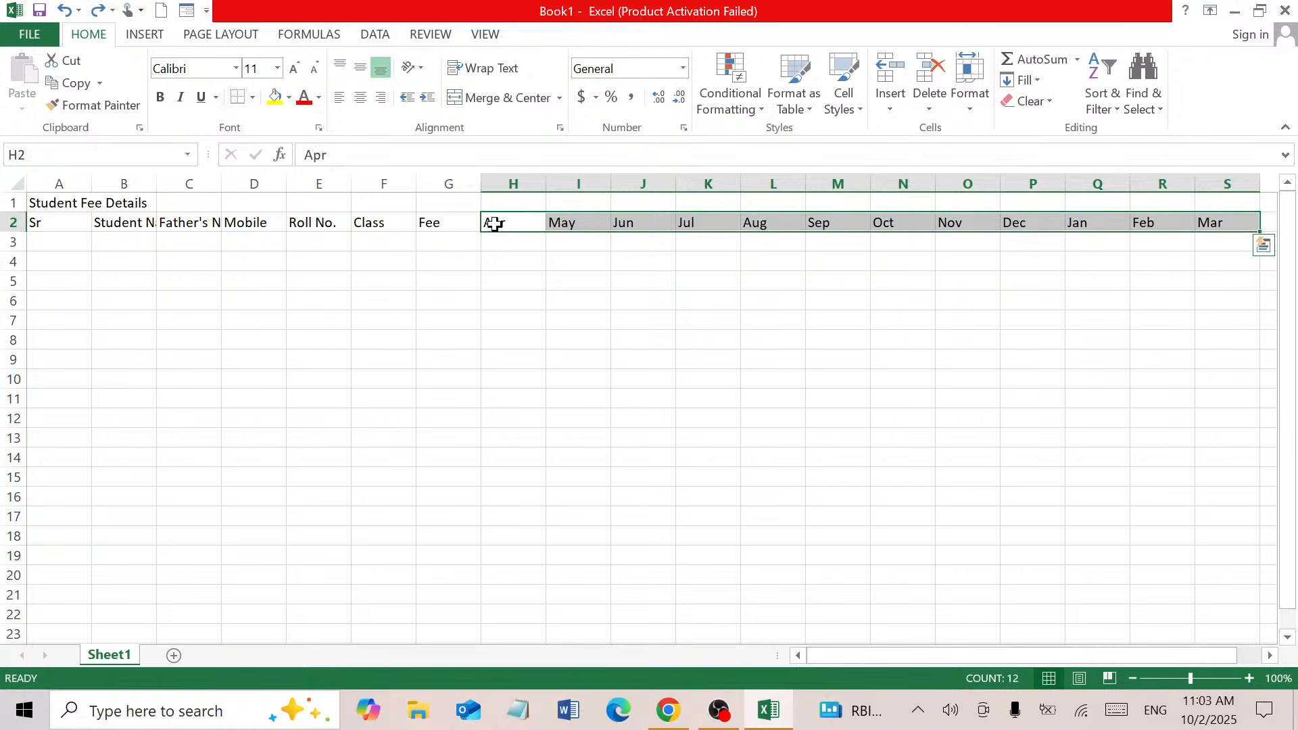
Move the Apr–Mar month headers down one row to H3:S3
click(494, 222)
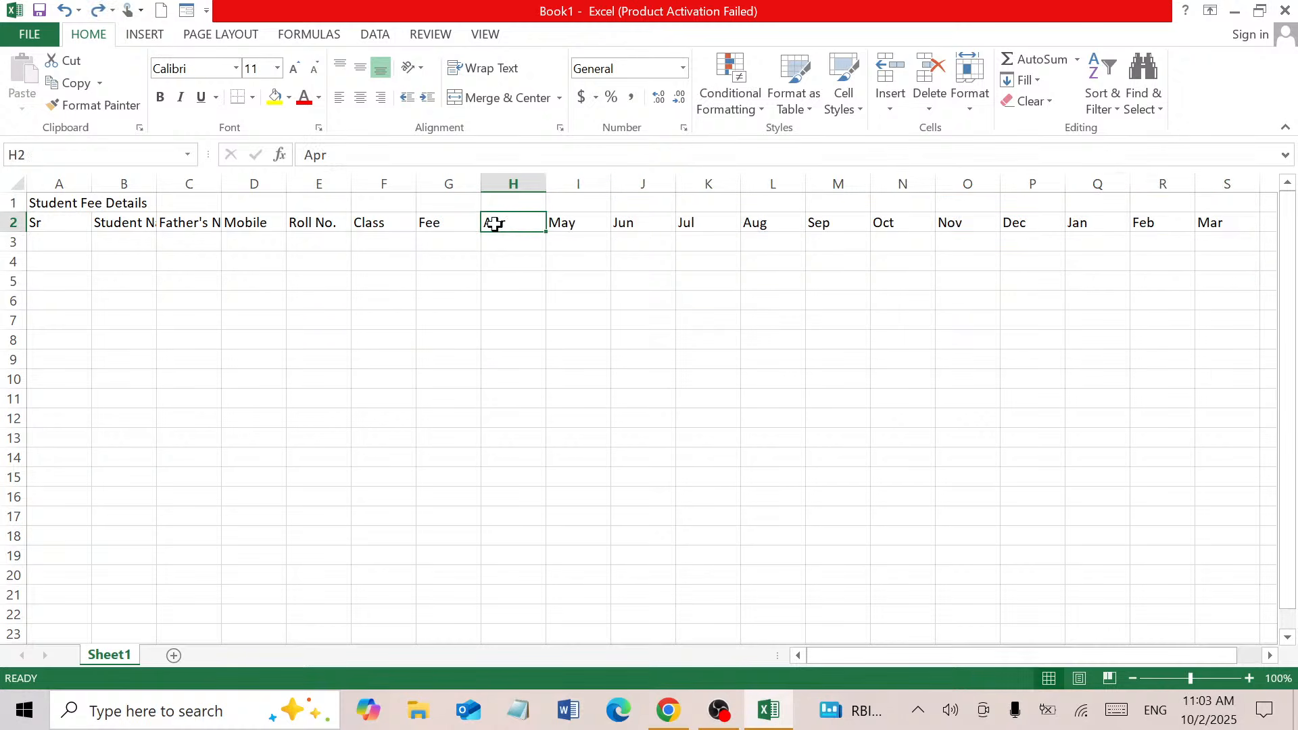
drag(495, 223, 1203, 215)
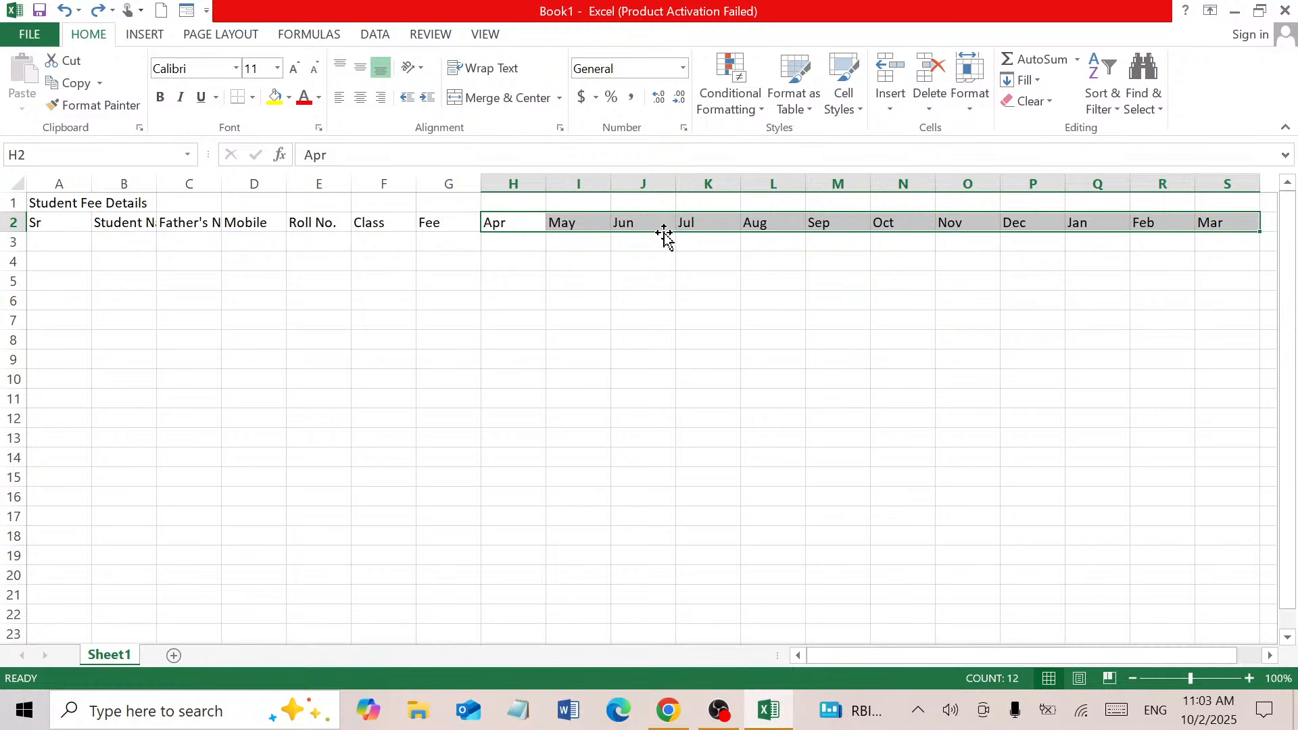
drag(664, 237, 665, 256)
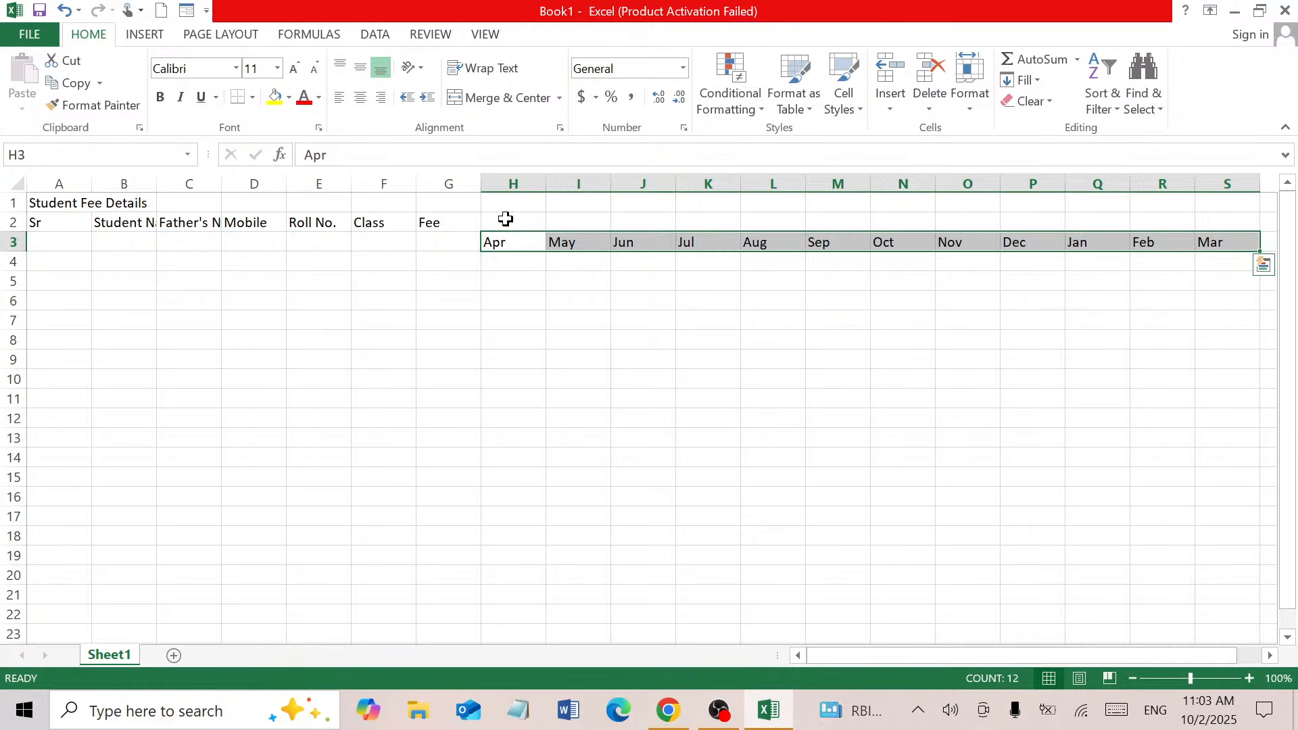
click(506, 219)
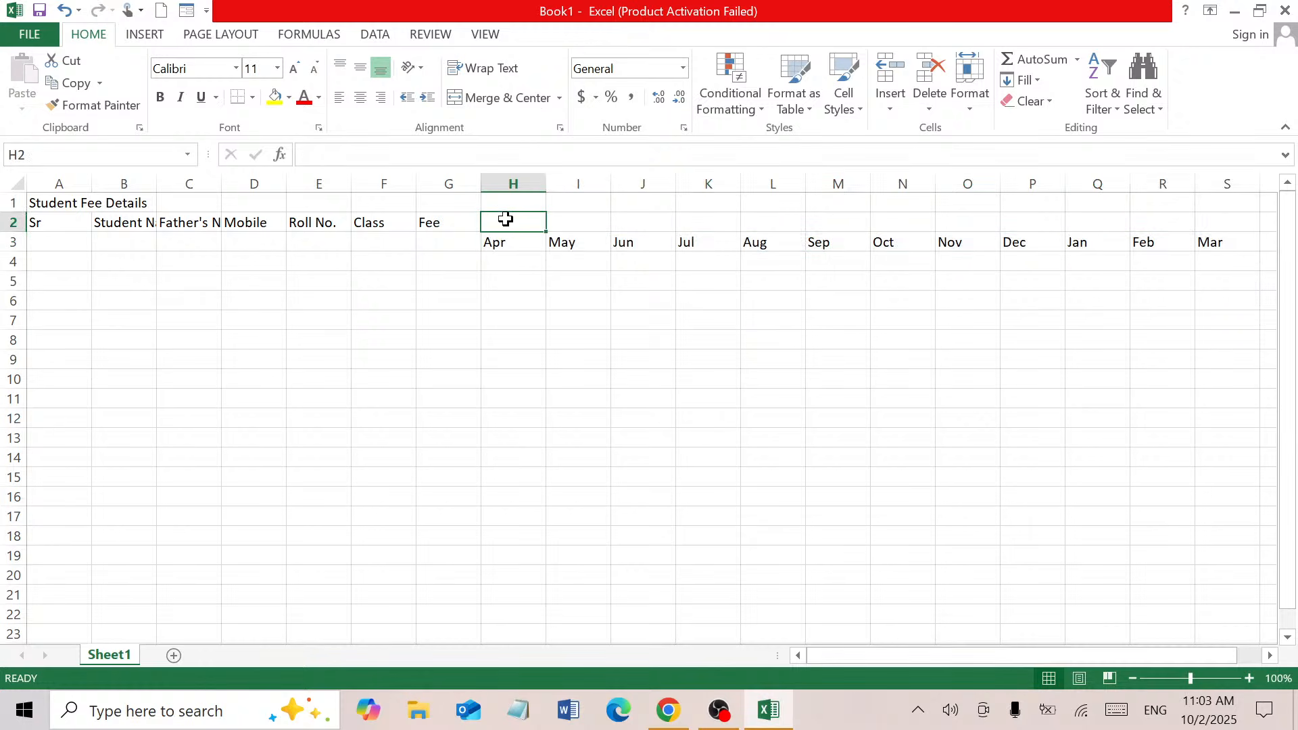
Enter 'Fee Month' in H2 and 'Fee Status' in T2
text(F)
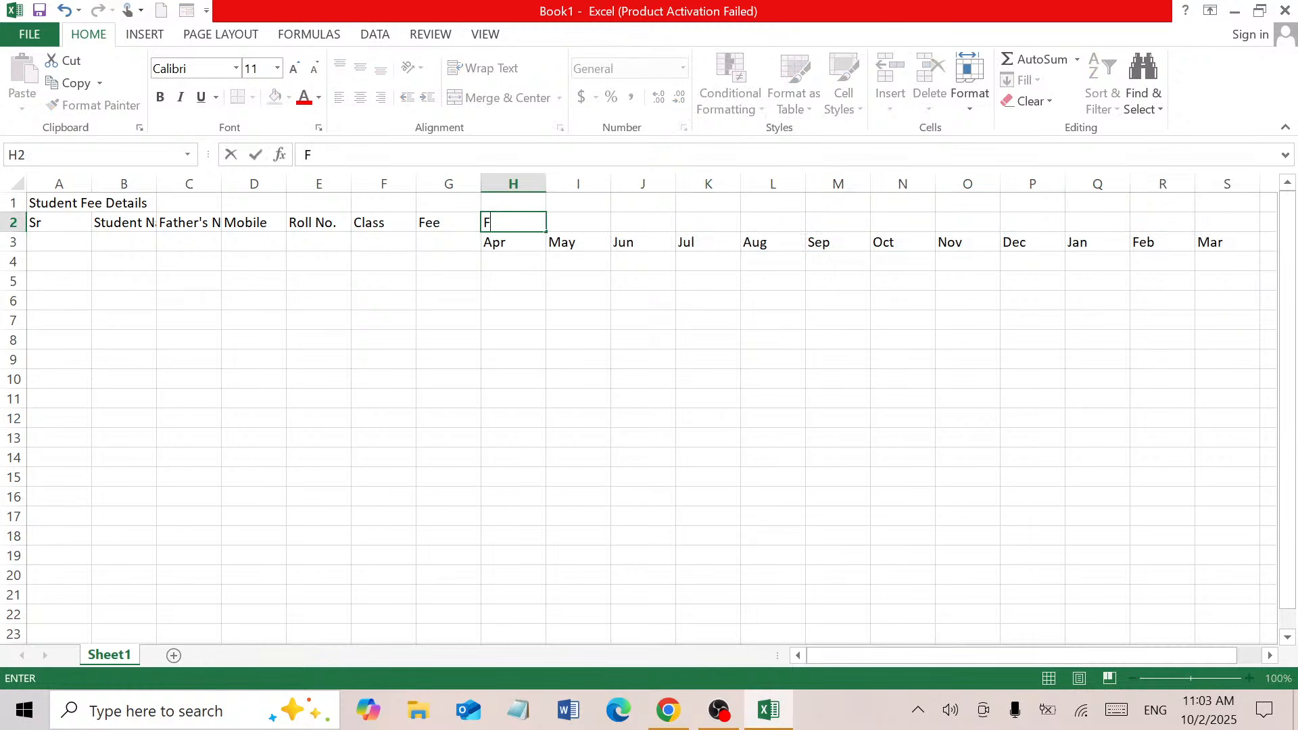
text(ee Month)
click(549, 280)
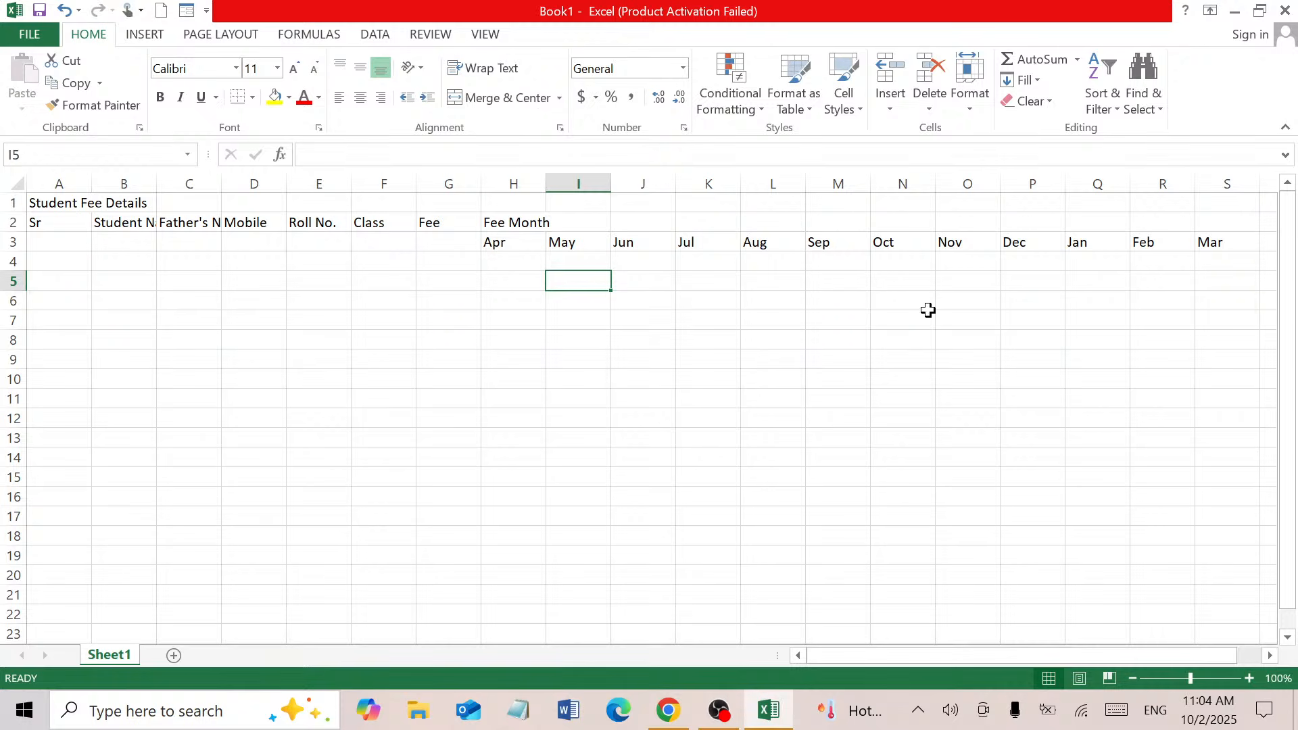
click(1263, 241)
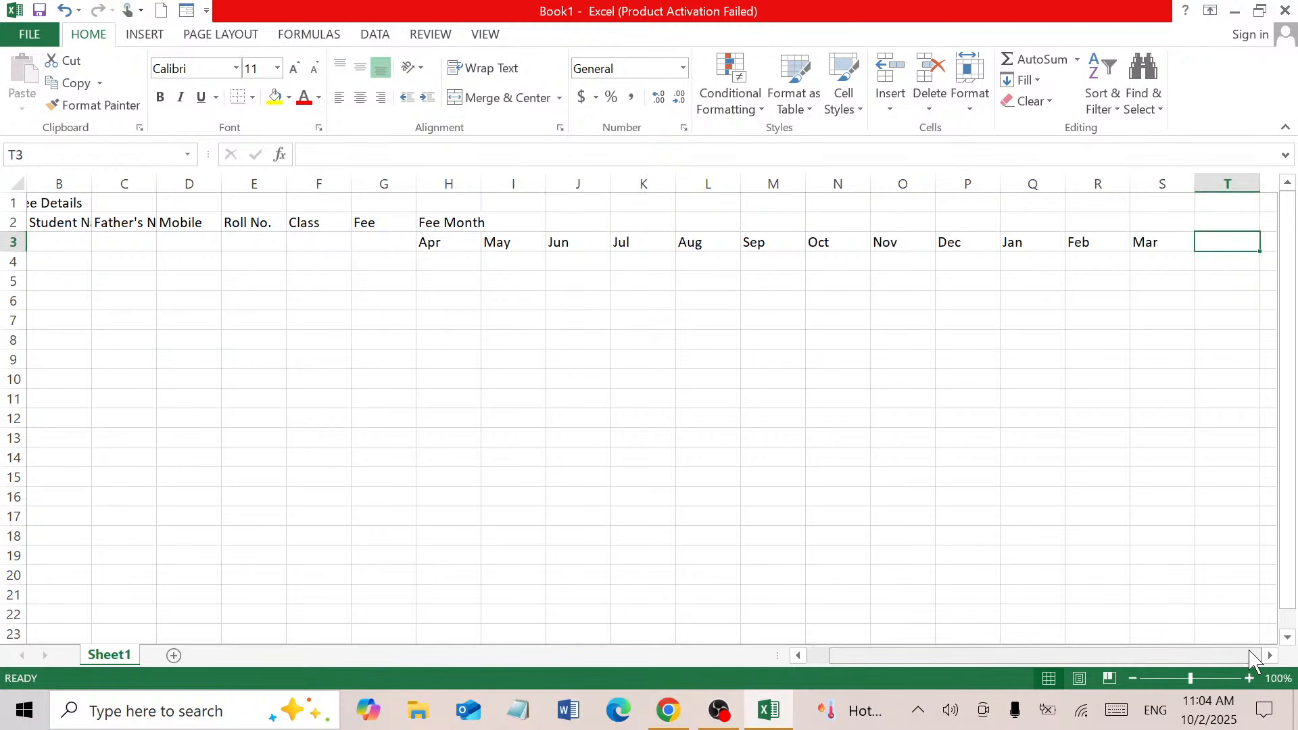
click(1224, 225)
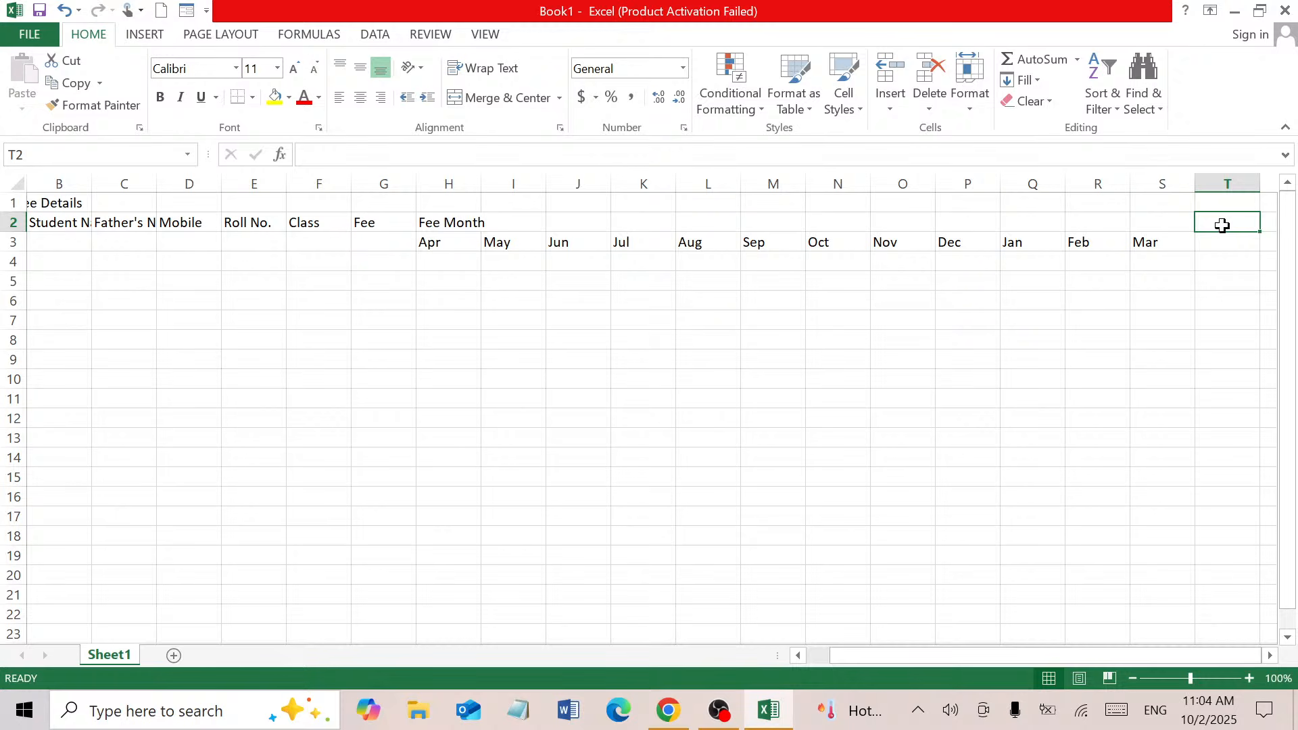
text(Fee )
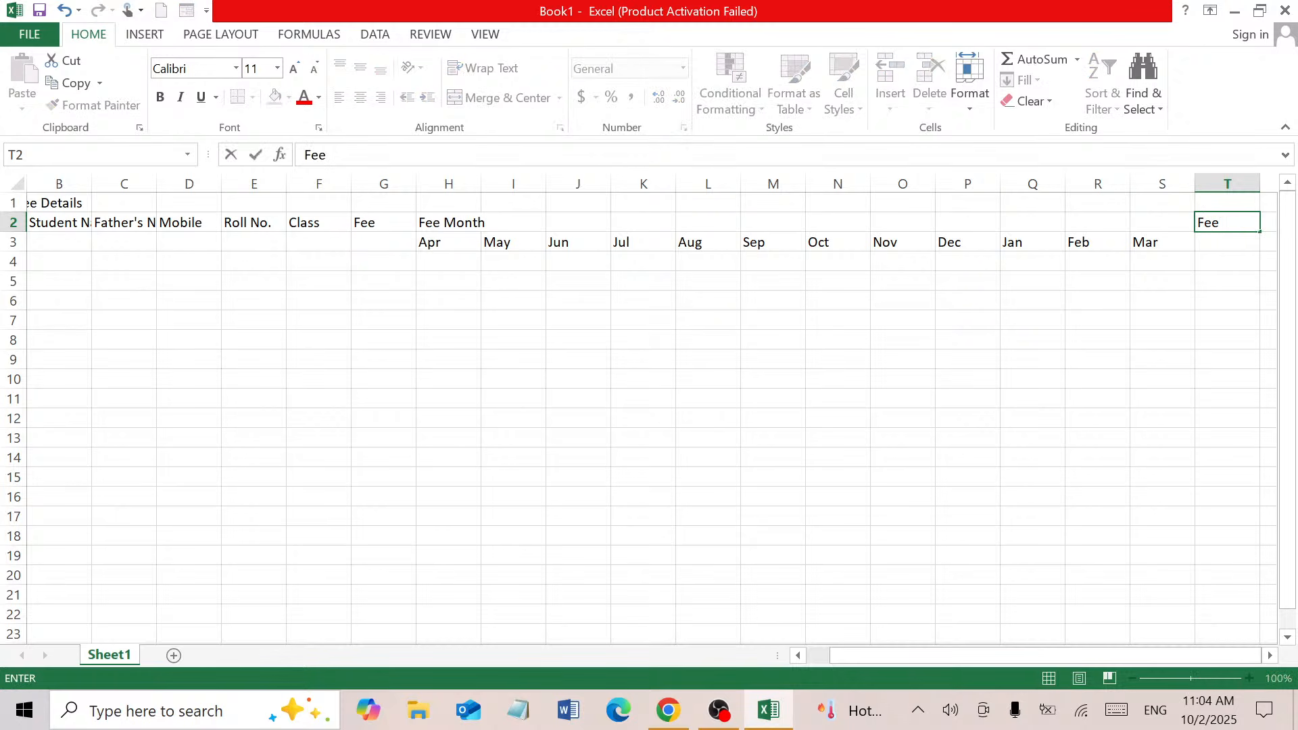
text(Status)
key(Tab)
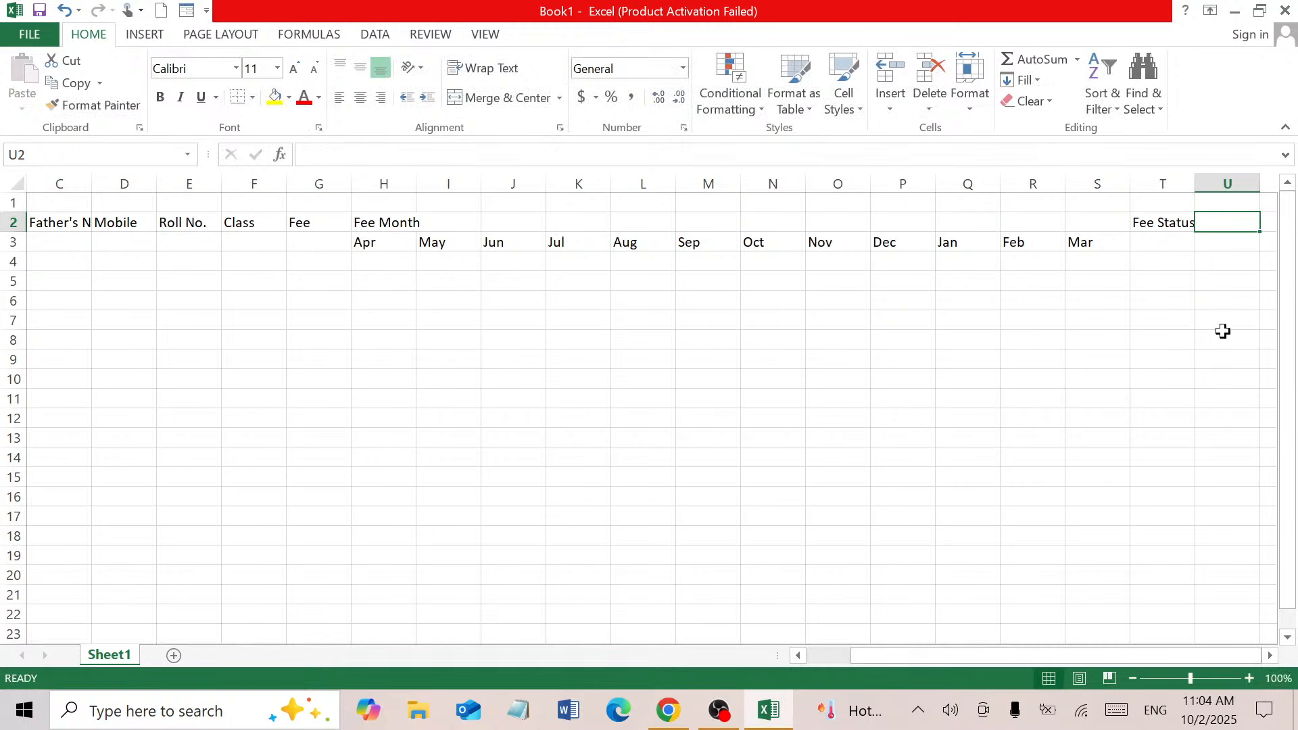
Add 'Pending Month' in U2 and 'Payment Status' in V2
text(Pend)
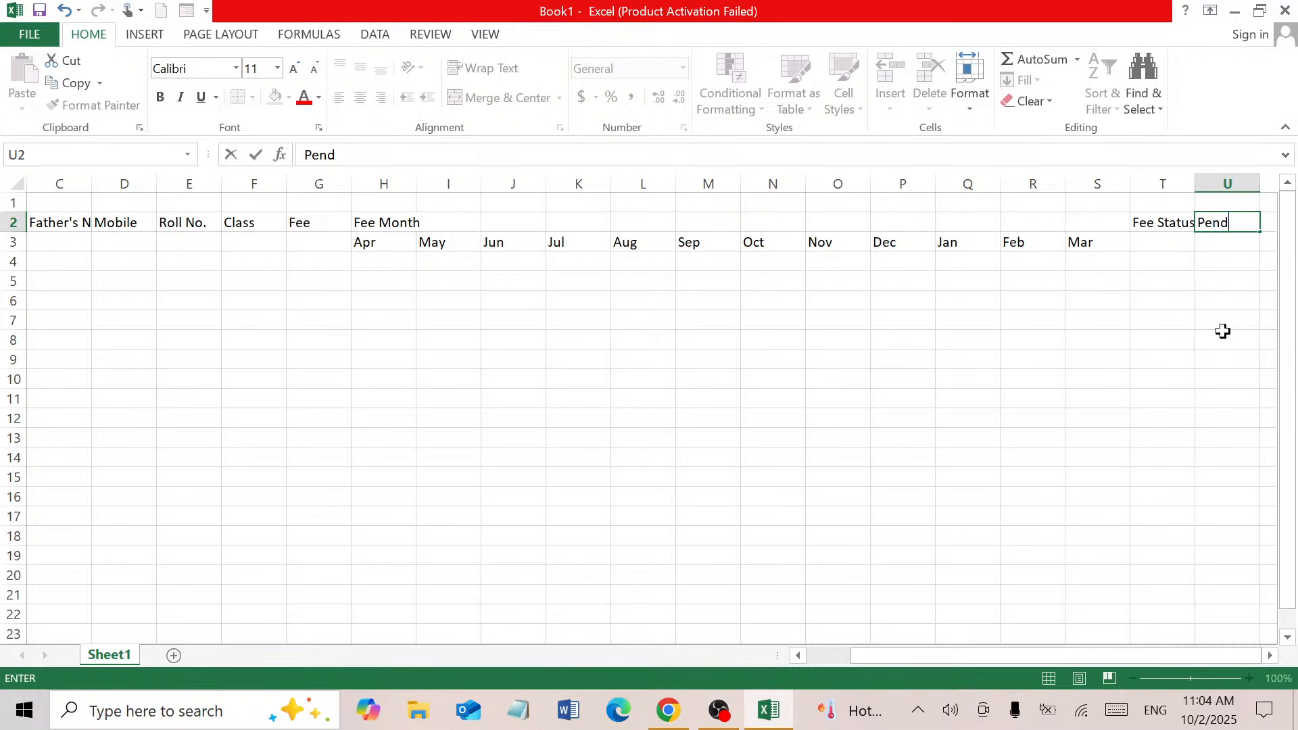
text(ing Month)
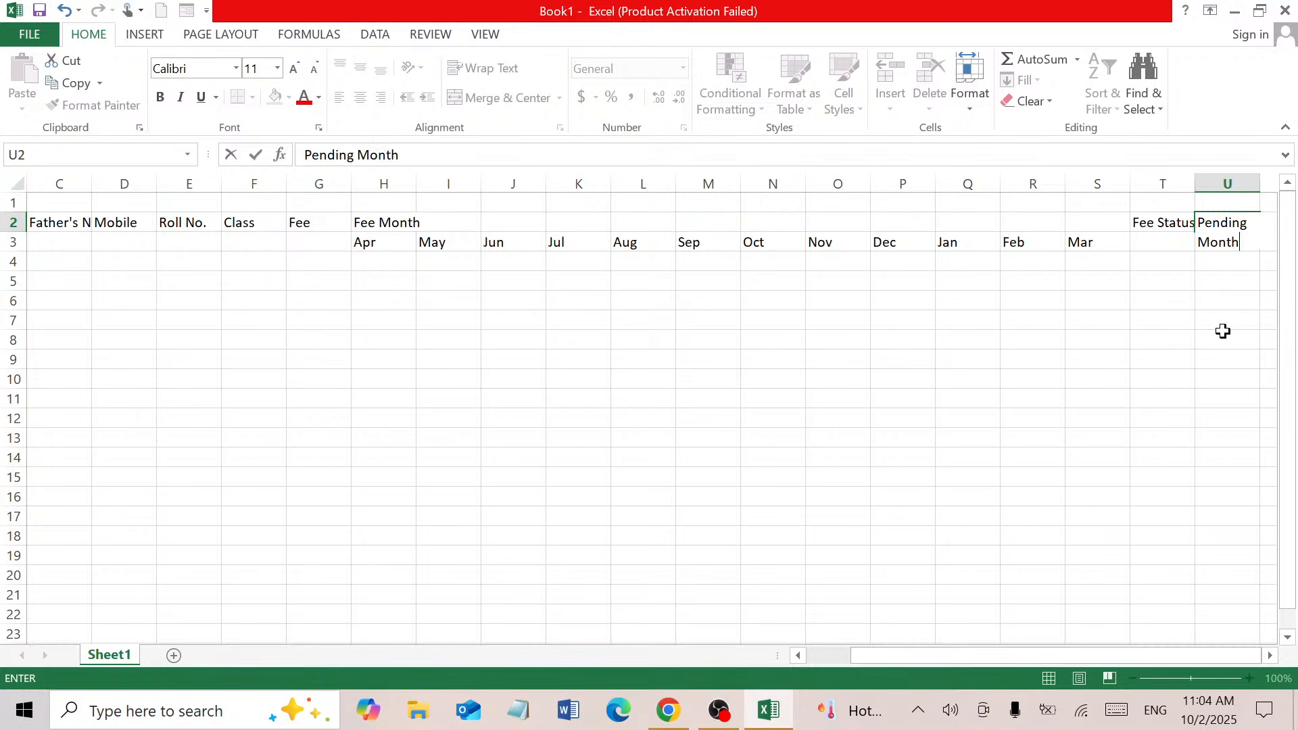
key(Tab)
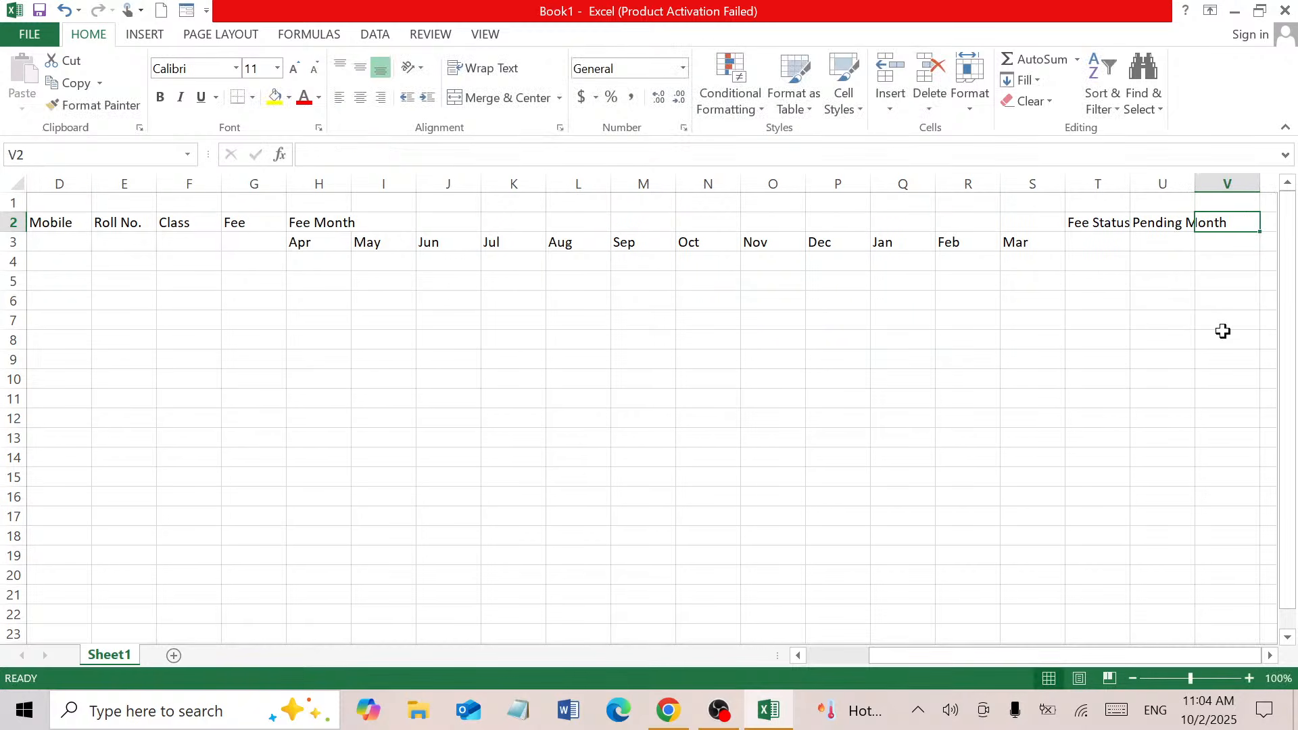
text(Sub)
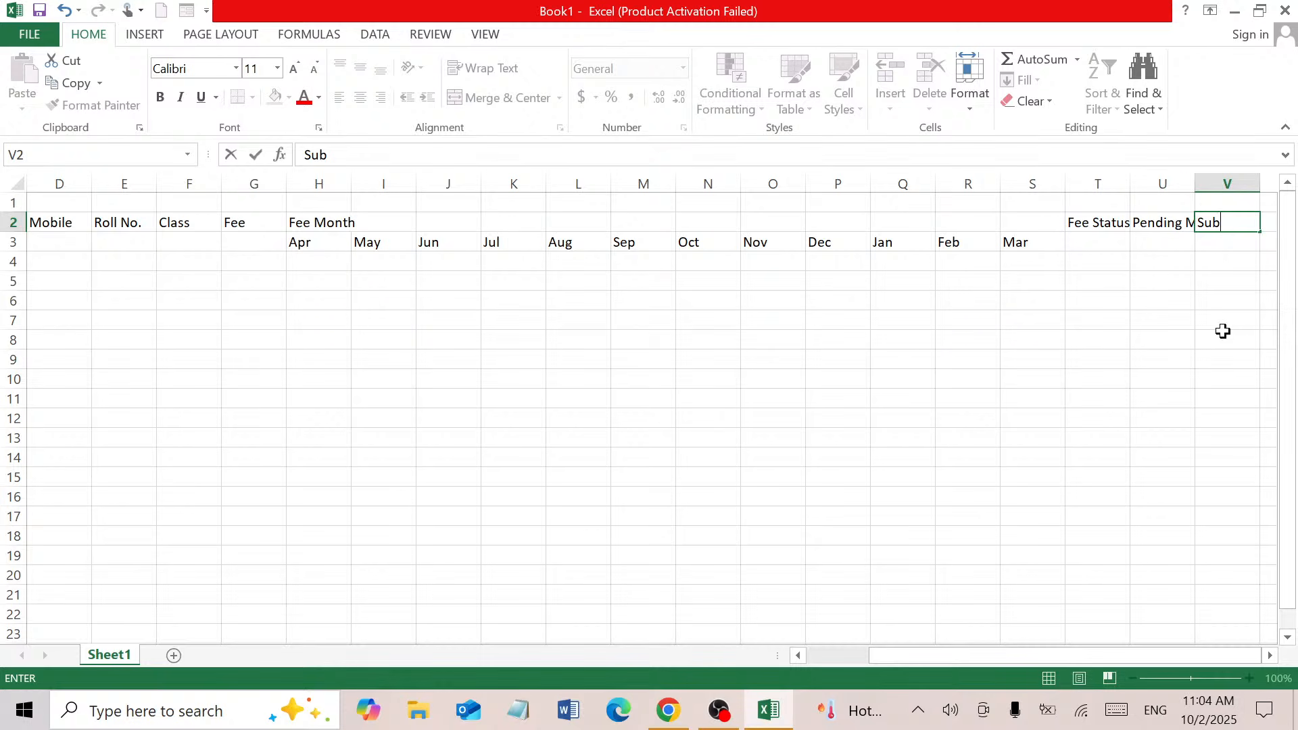
key(BackSpace)
key(BackSpace)
key(BackSpace)
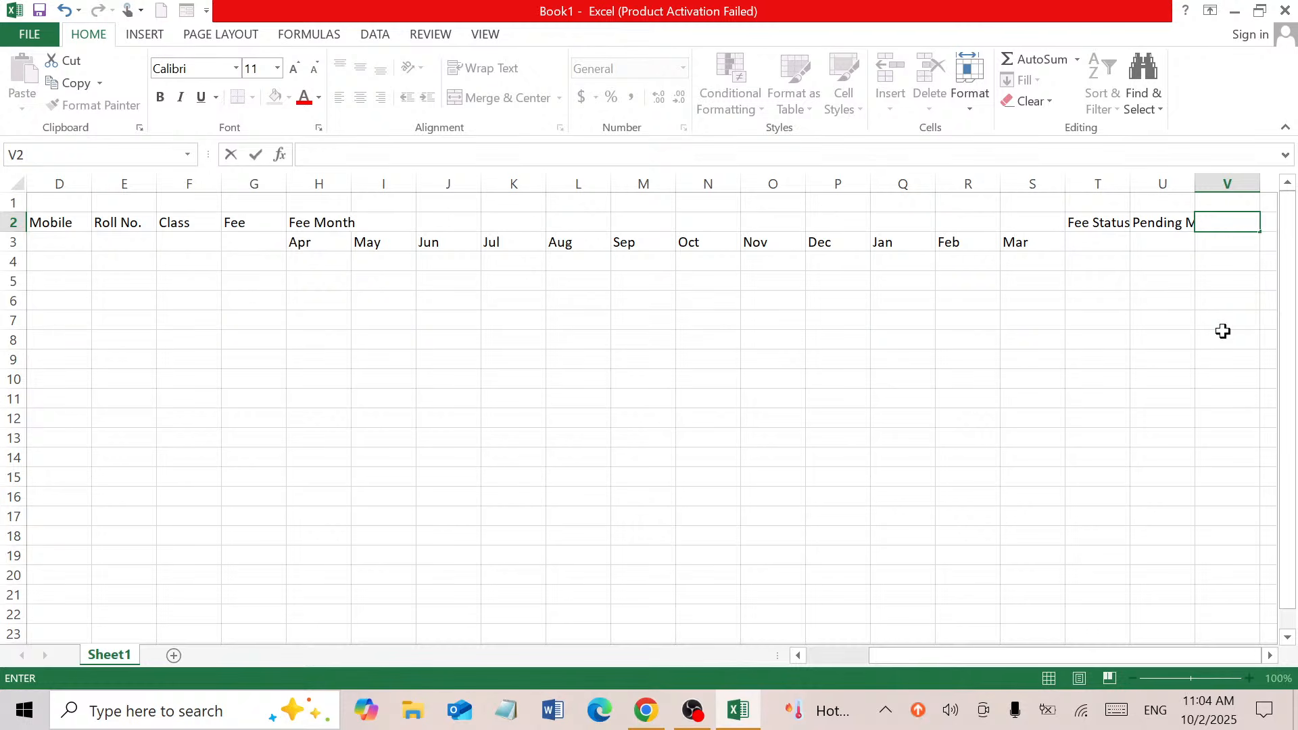
text(Payment Com)
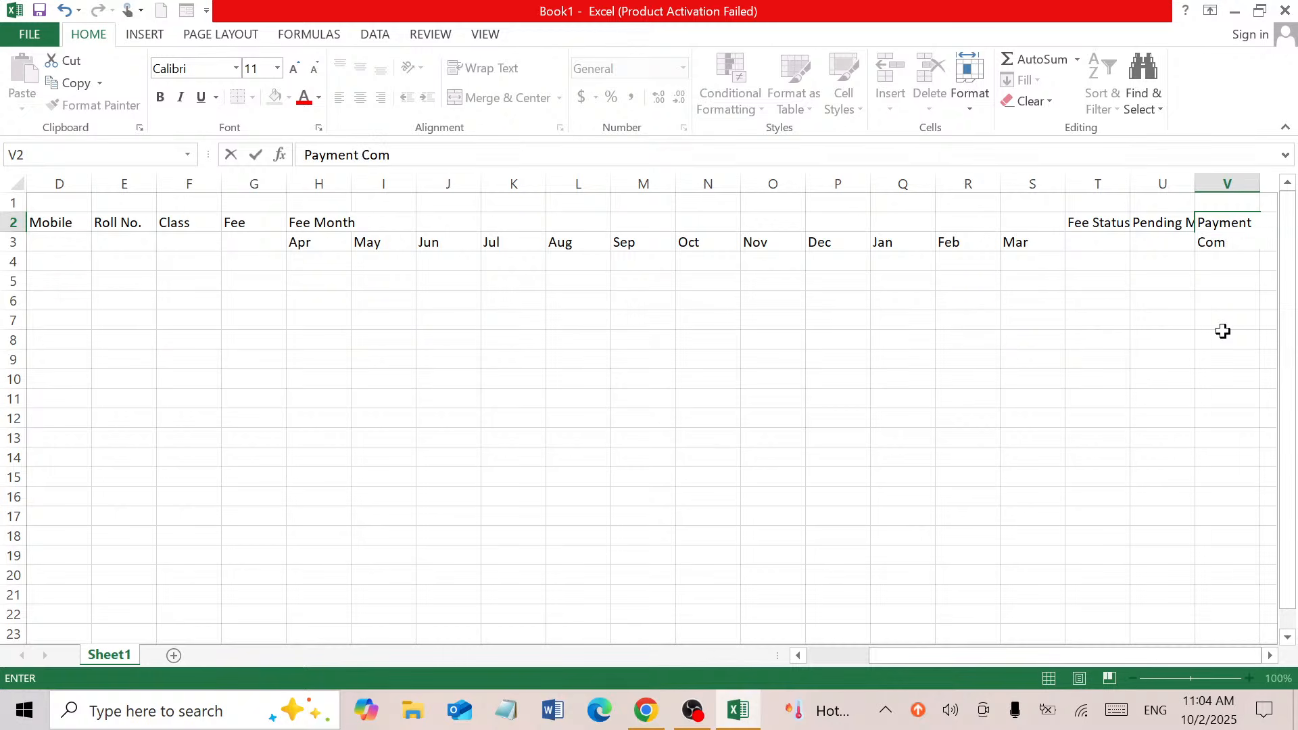
key(BackSpace)
key(BackSpace)
key(BackSpace)
text(S)
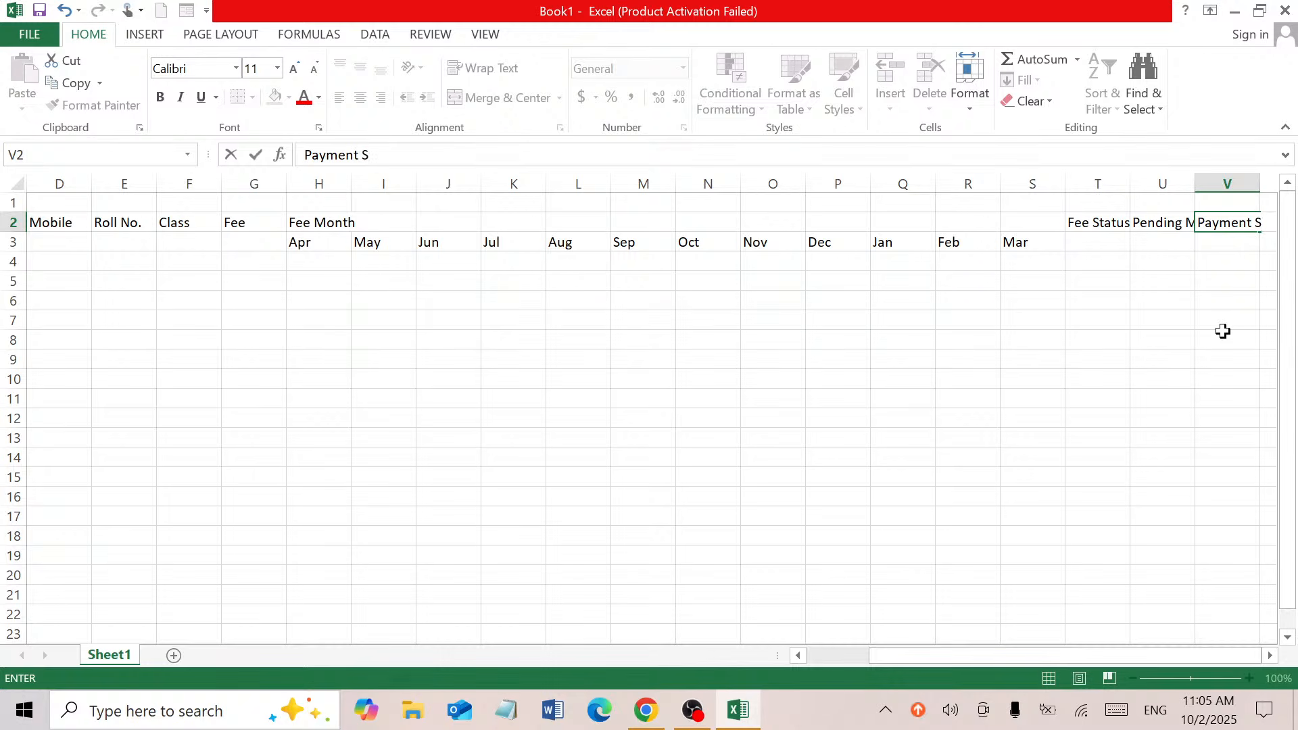
text(tatus)
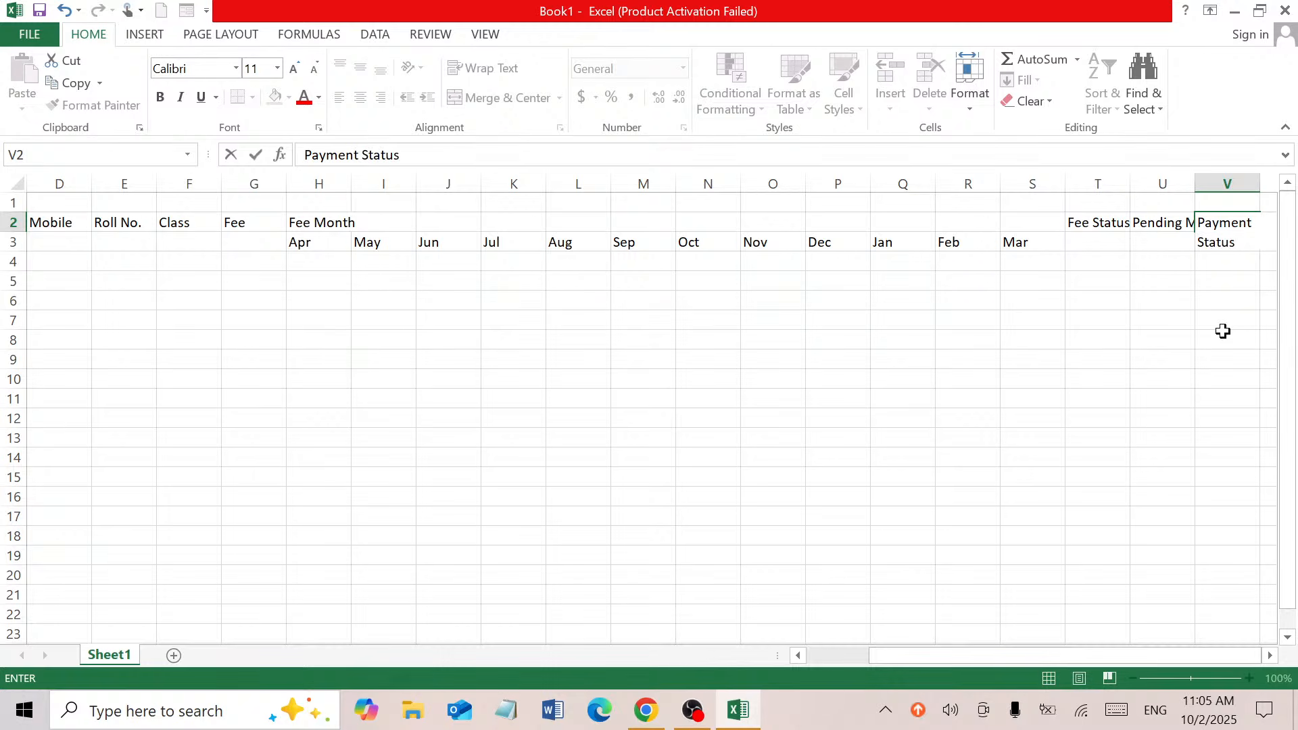
click(1125, 339)
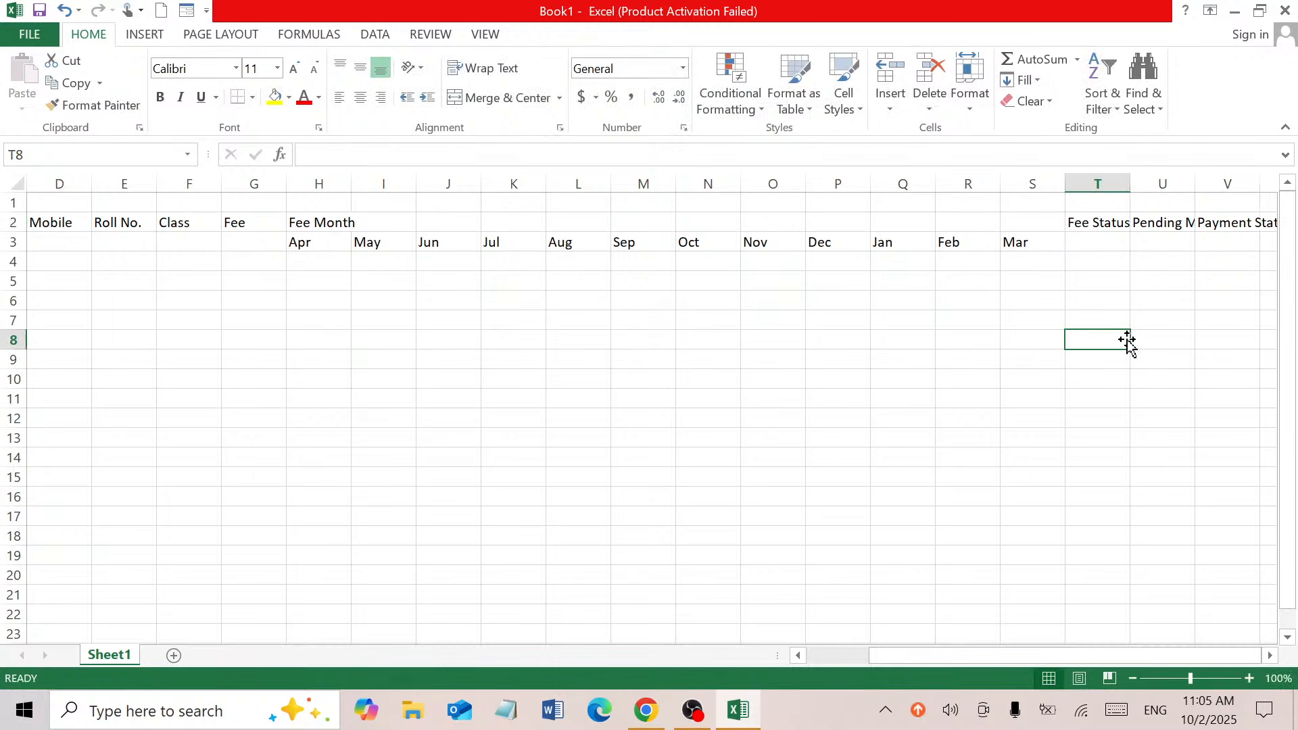
click(1150, 221)
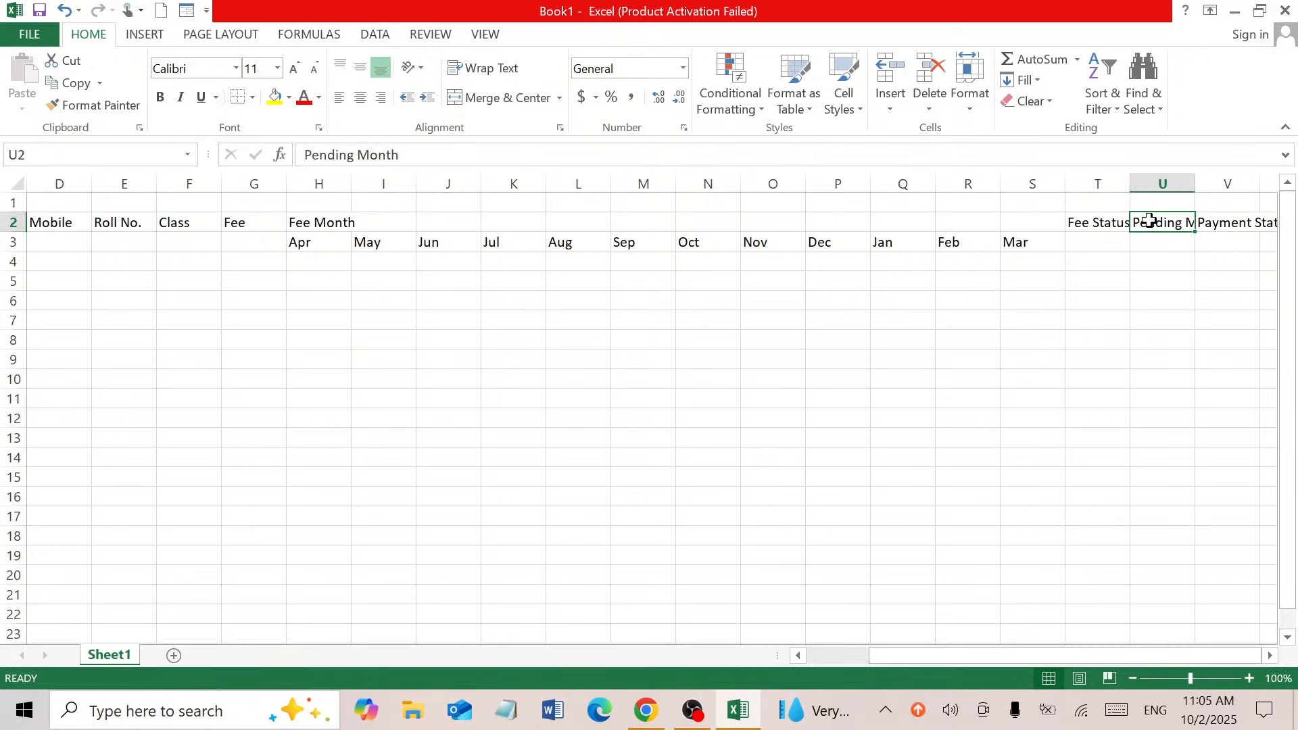
Wrap the Pending Month, Payment Status and Fee Status headings in T2:V2 onto two lines
drag(1149, 221, 1215, 224)
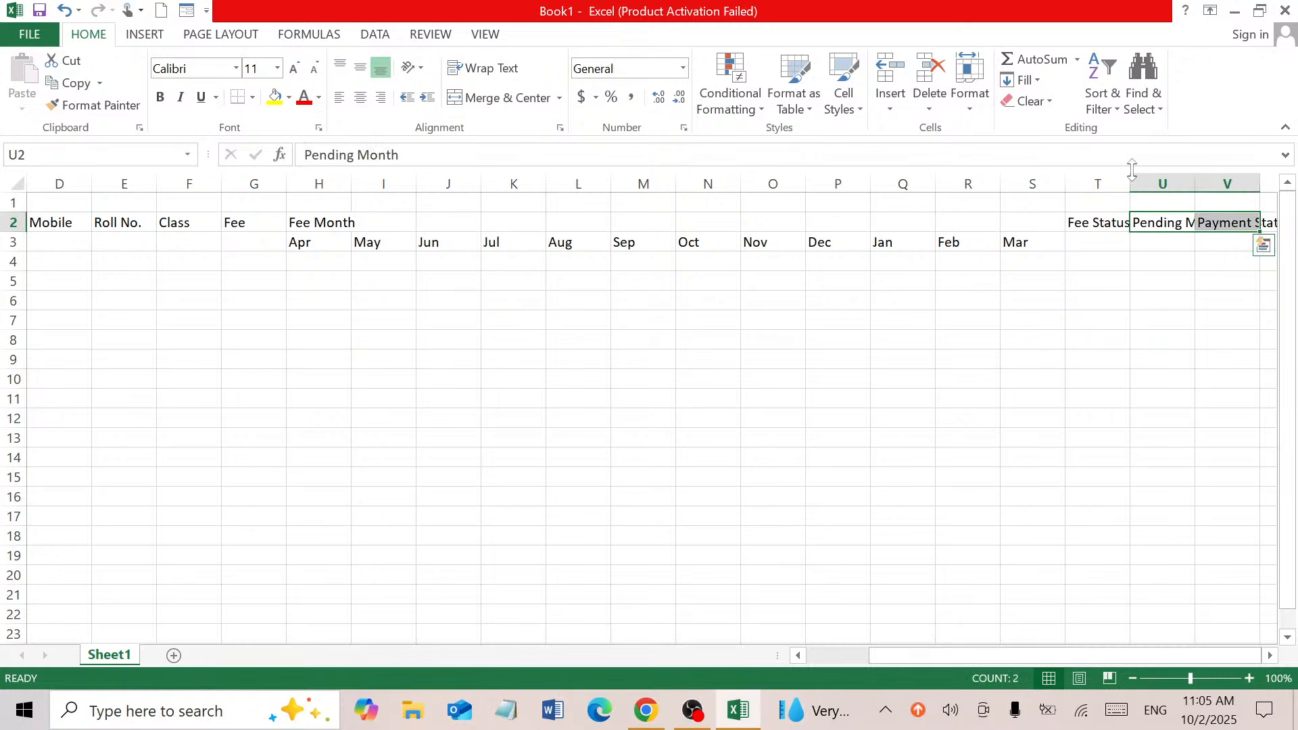
click(499, 69)
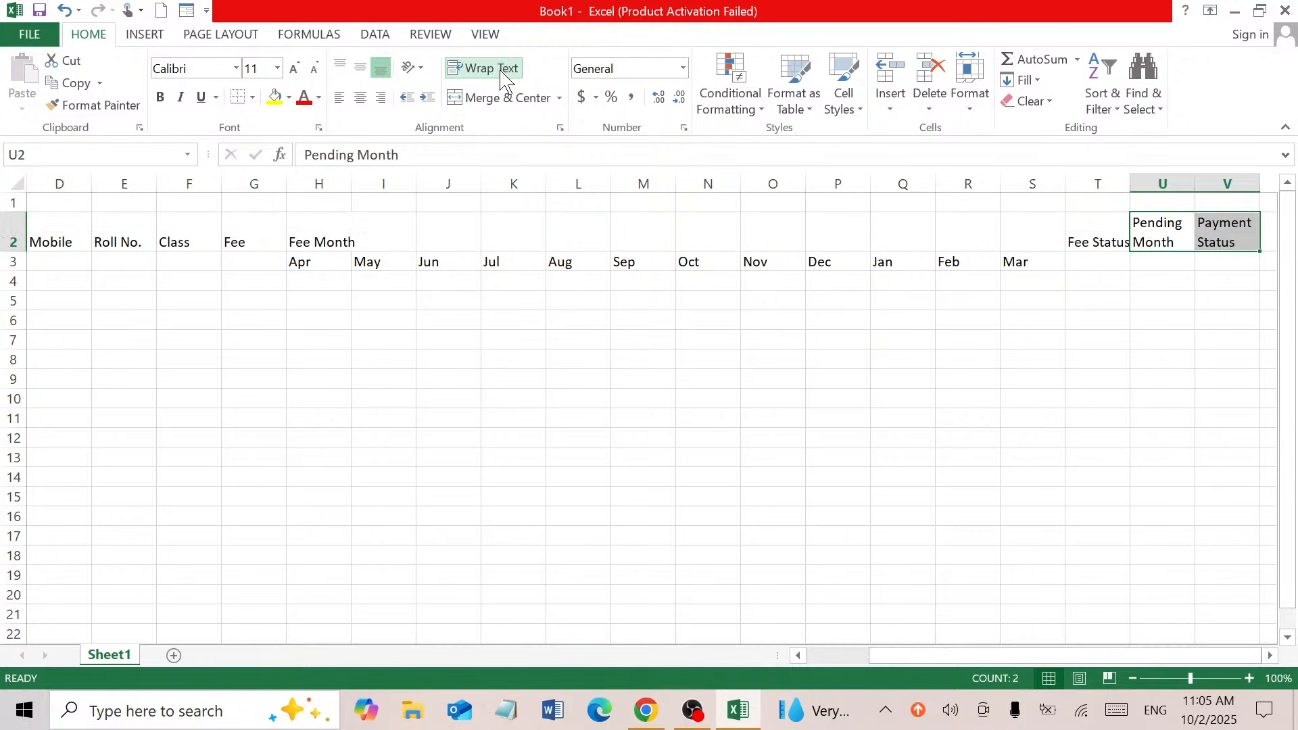
click(1099, 233)
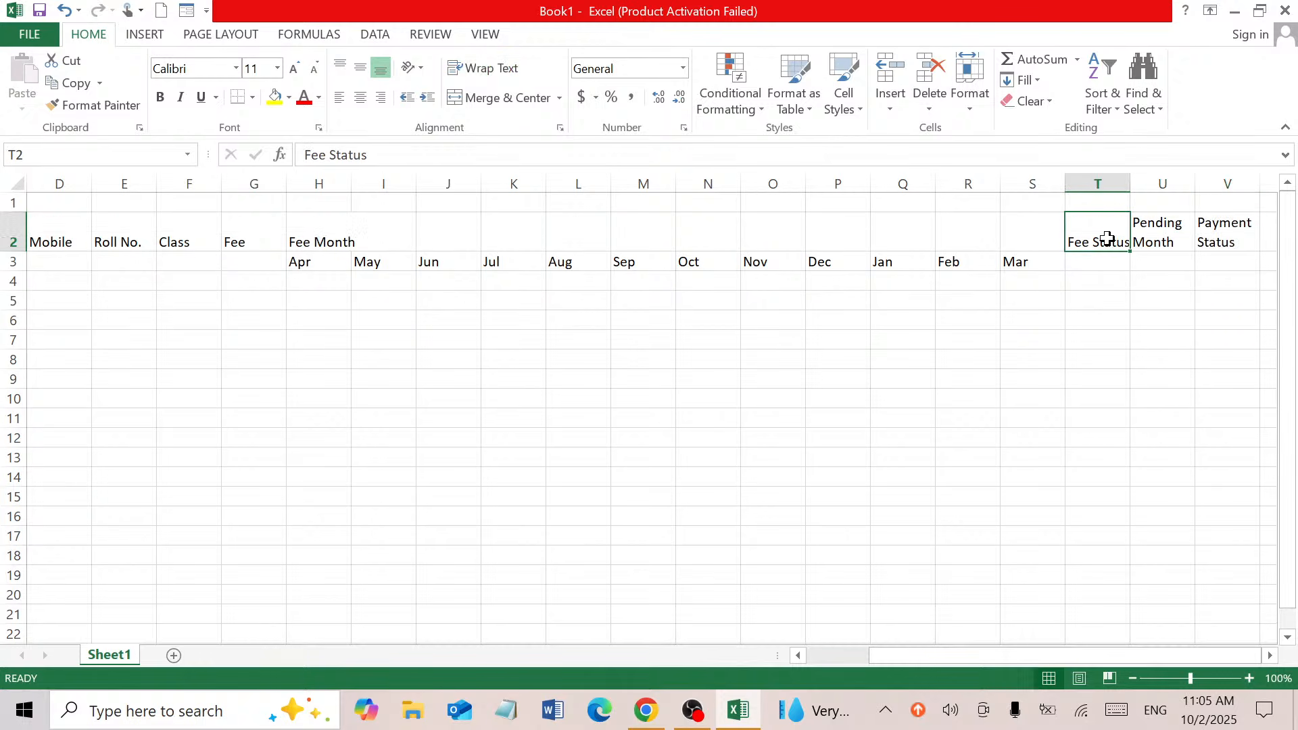
click(490, 65)
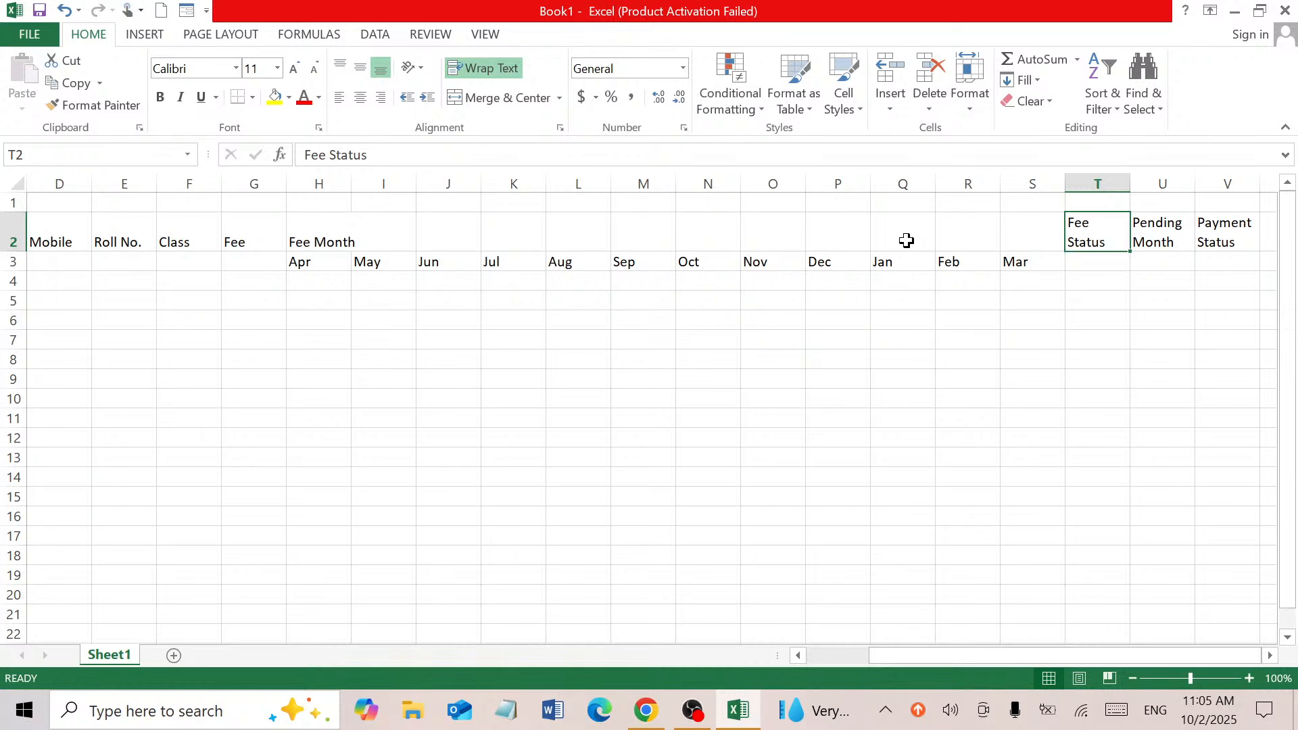
drag(318, 234, 1010, 246)
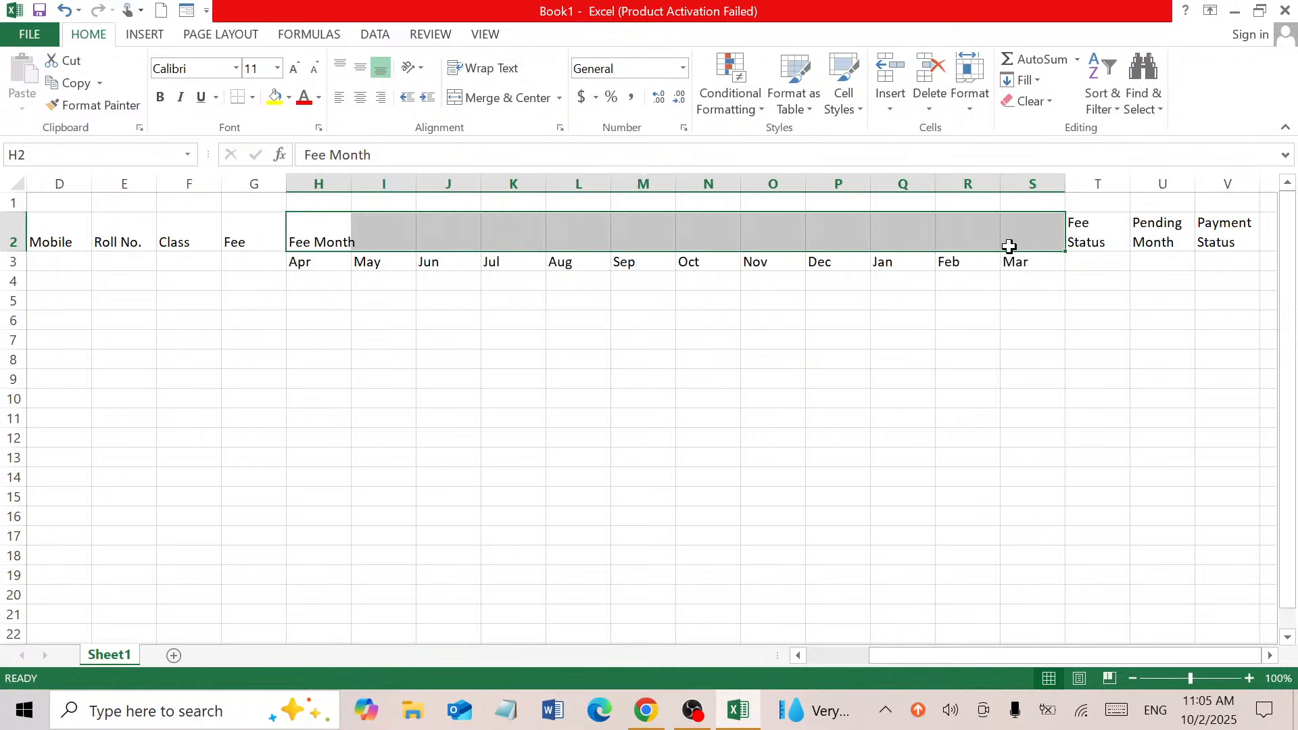
Centre Fee Month across H2:S2 and merge T, U, V headings across rows 2–3
click(501, 100)
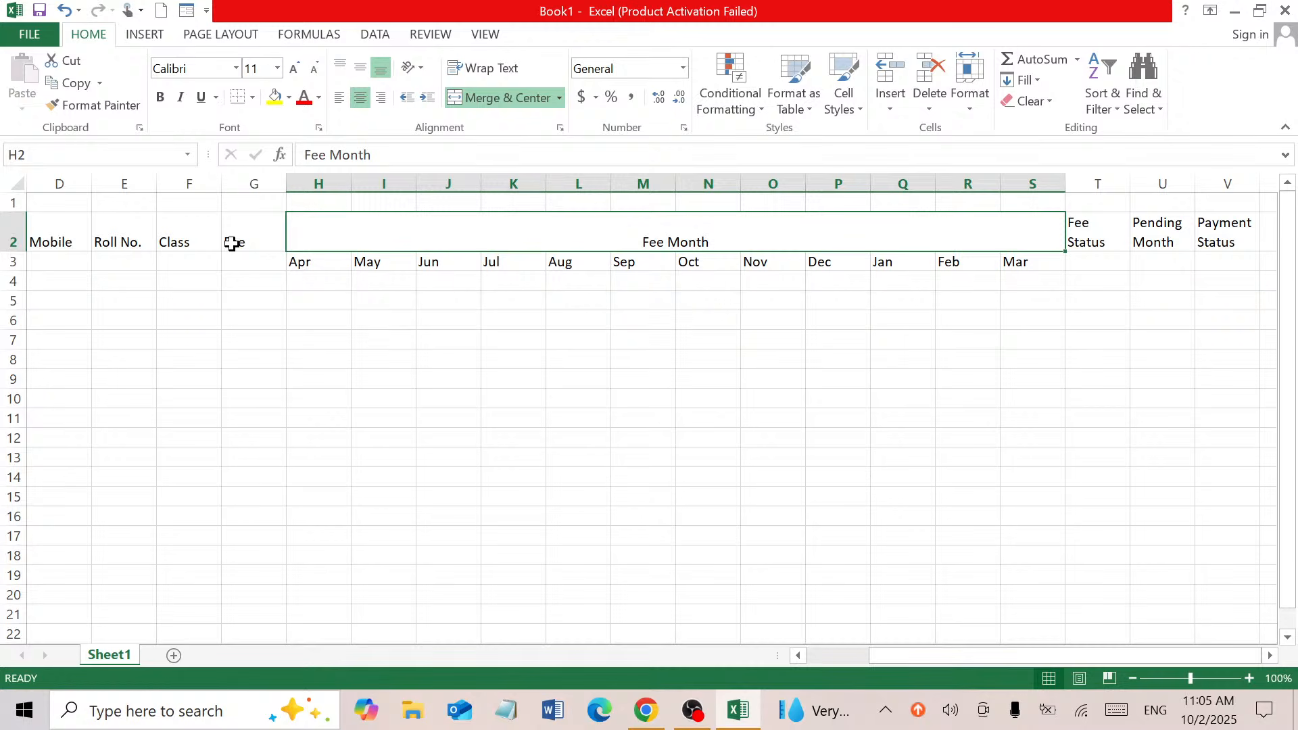
drag(232, 243, 230, 261)
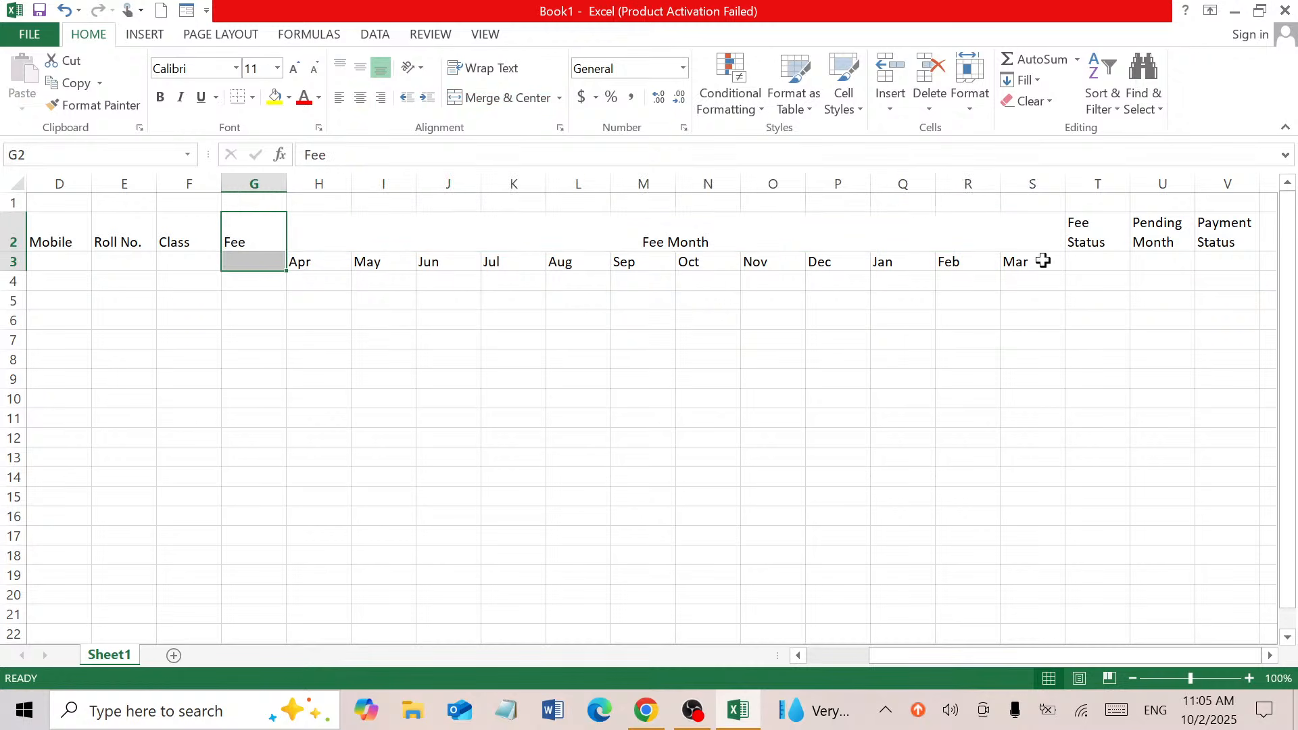
drag(1124, 231, 1107, 261)
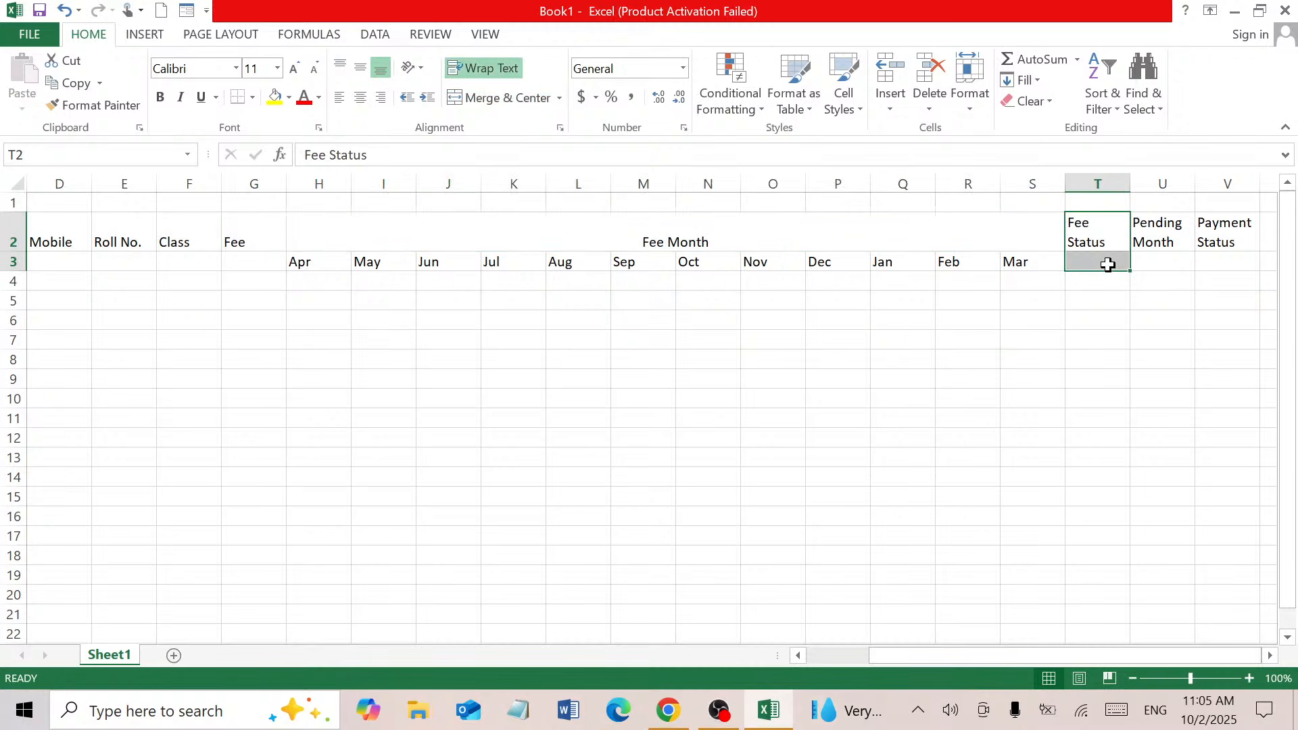
click(500, 98)
drag(1185, 241, 1179, 256)
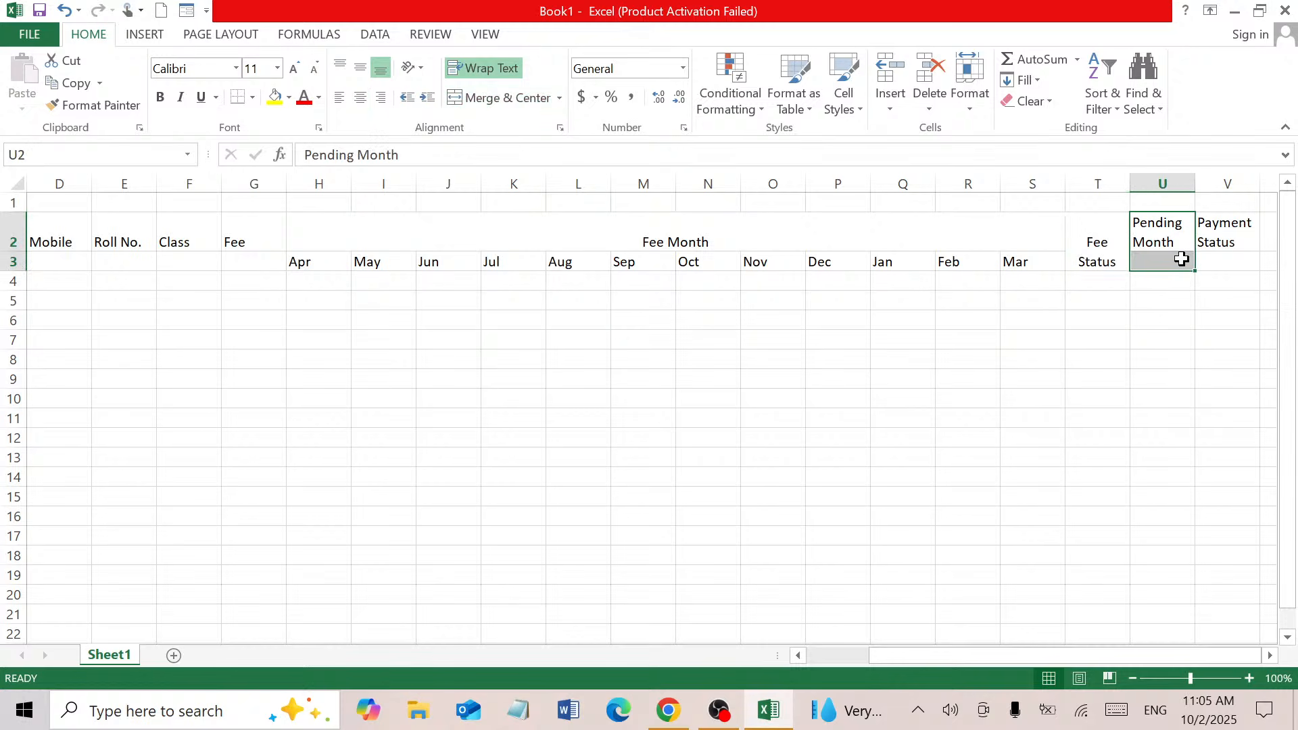
click(497, 109)
drag(1207, 233, 1203, 258)
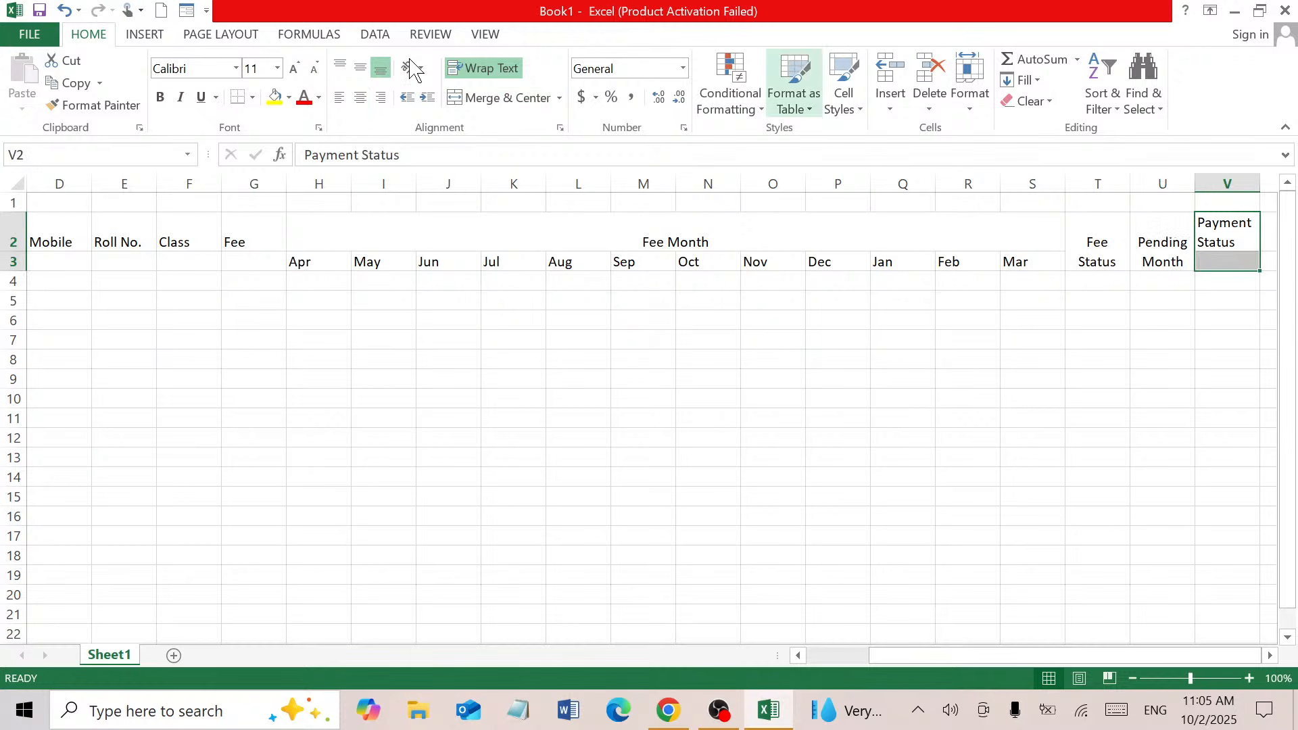
click(498, 98)
Merge the Fee, Class and Roll No. headers across rows 2–3
drag(249, 242, 196, 259)
click(492, 102)
click(530, 98)
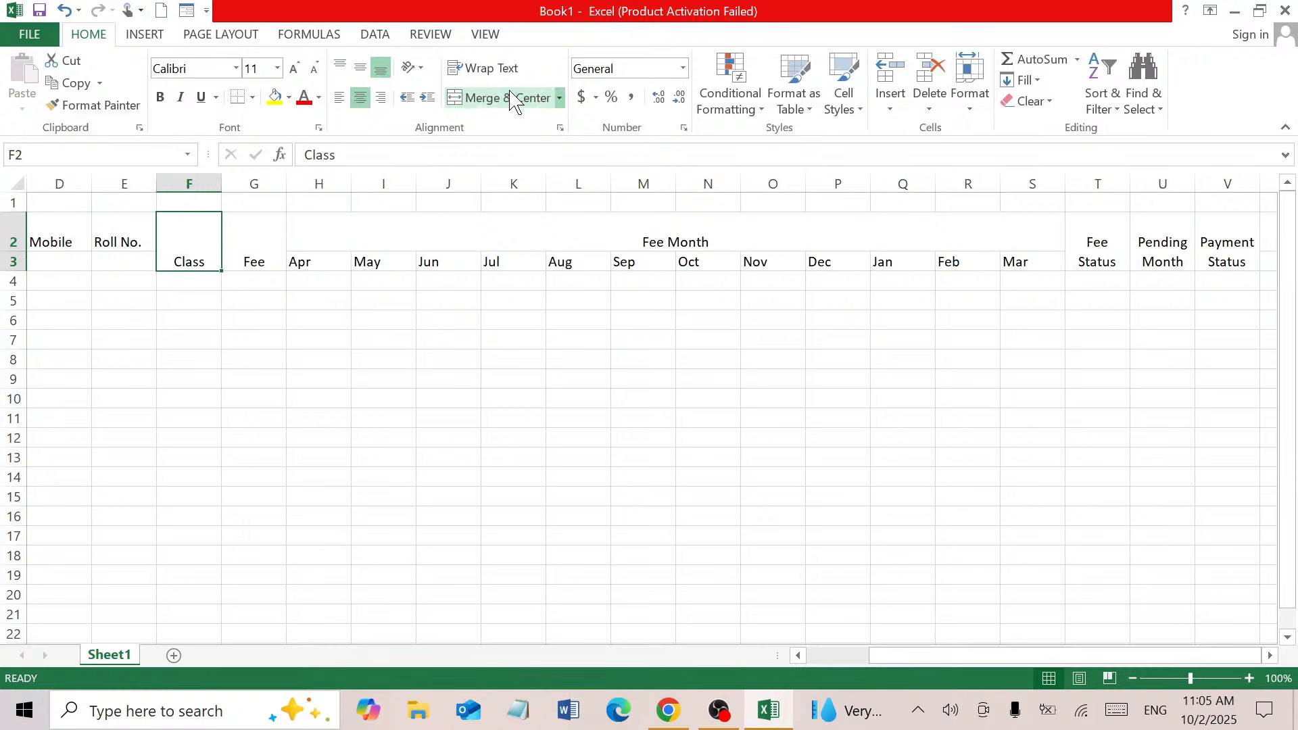
drag(115, 241, 120, 261)
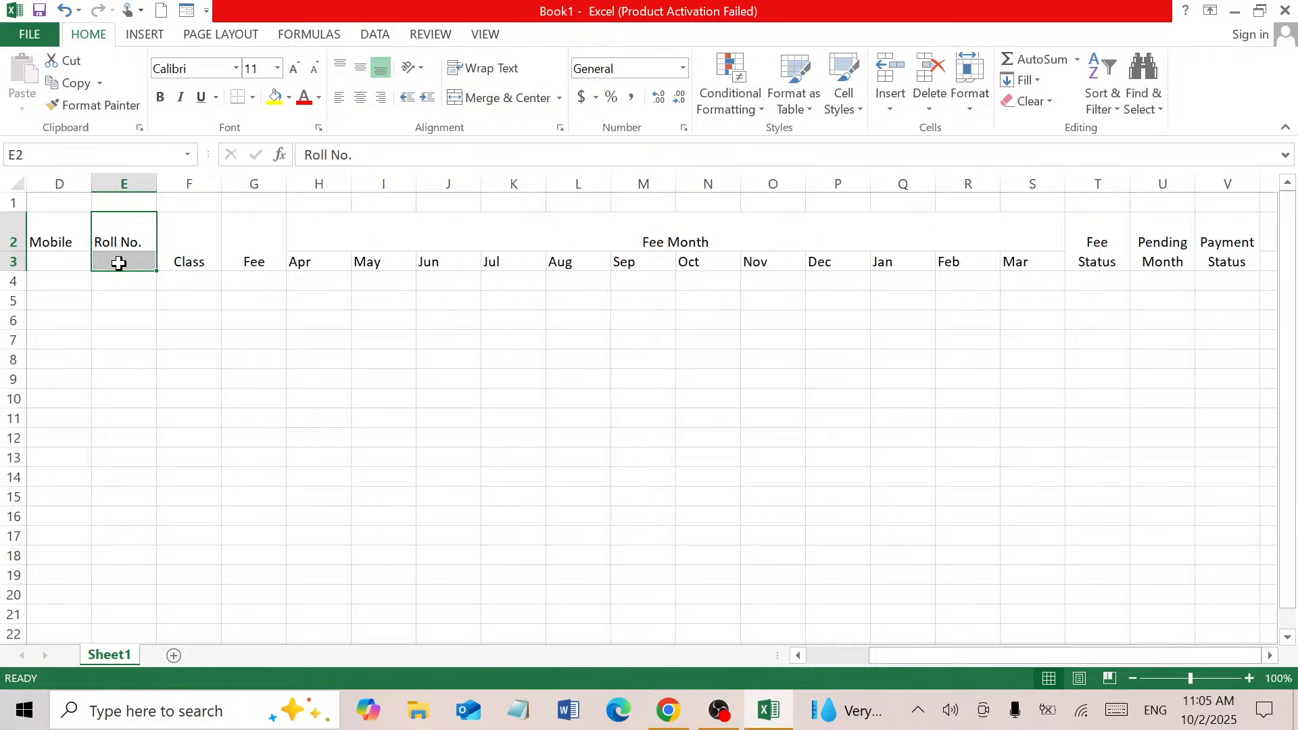
click(493, 100)
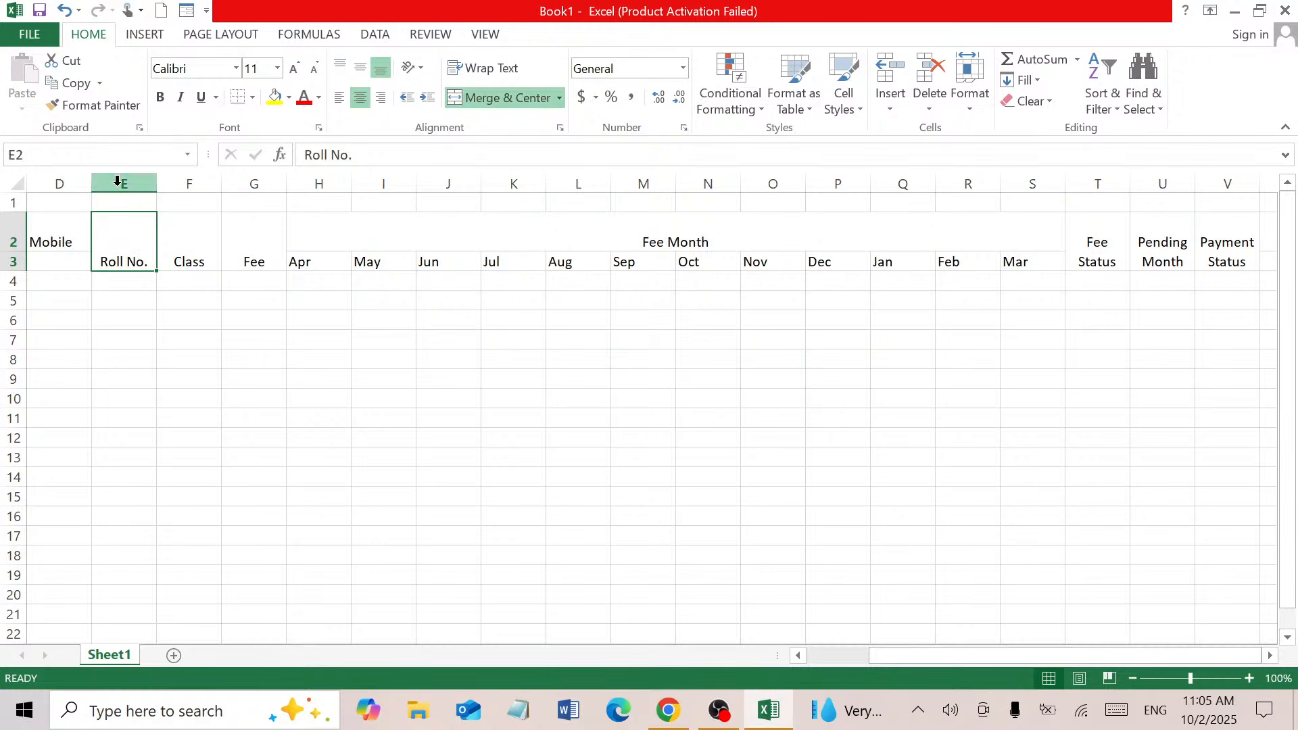
click(51, 248)
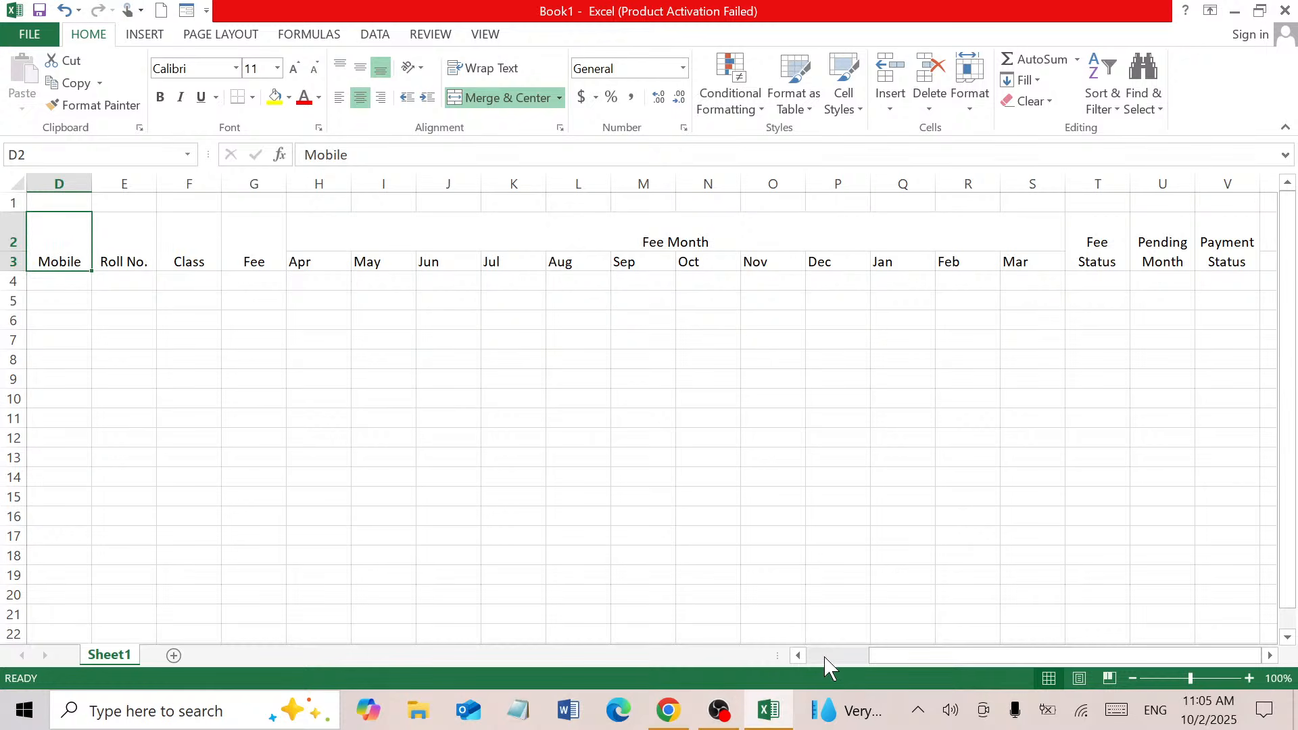
Merge the Father's Name, Student Name and Sr headers down rows 2–3
click(825, 656)
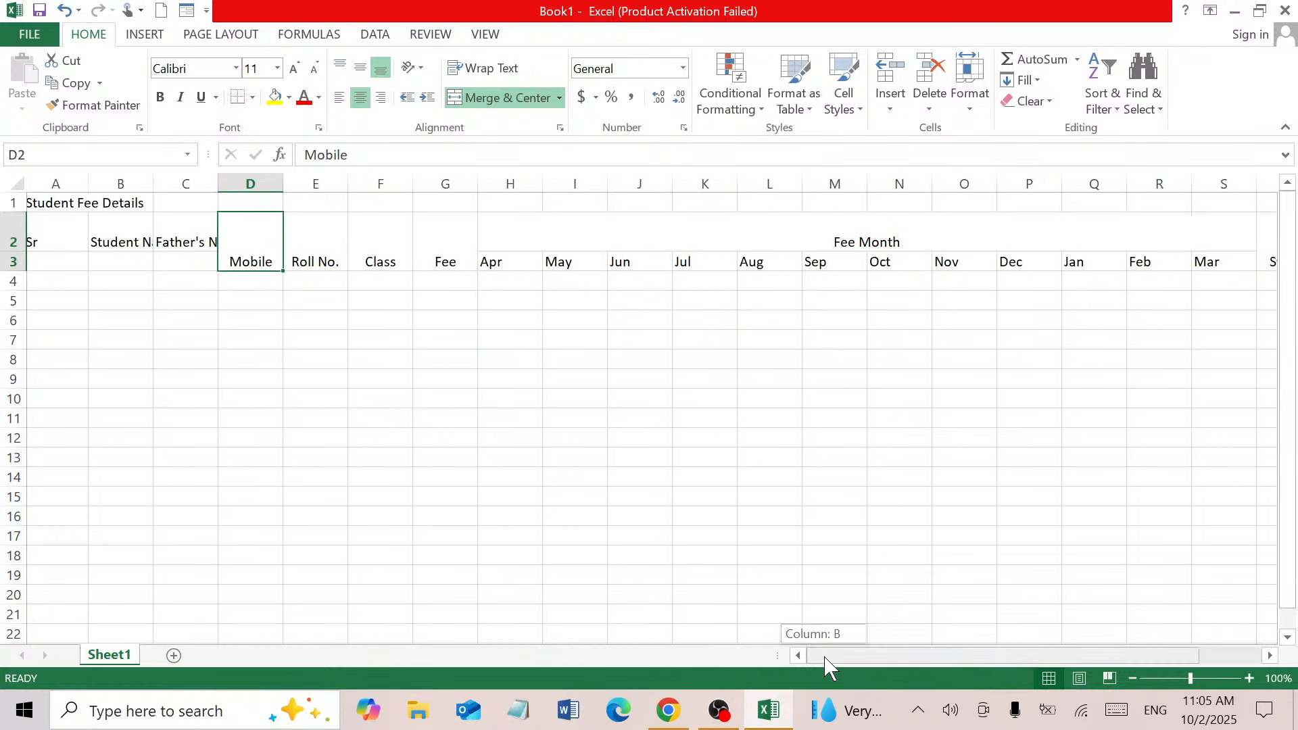
drag(194, 241, 200, 252)
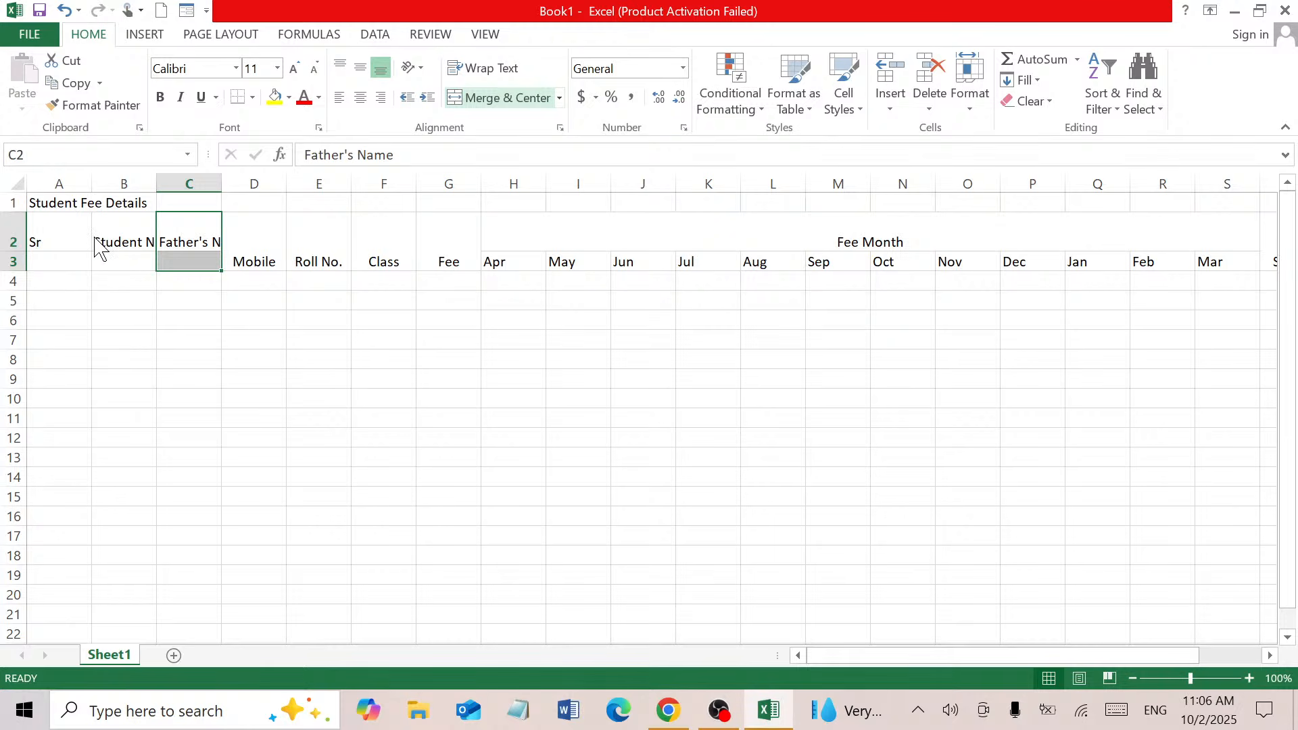
drag(100, 249, 125, 259)
click(489, 100)
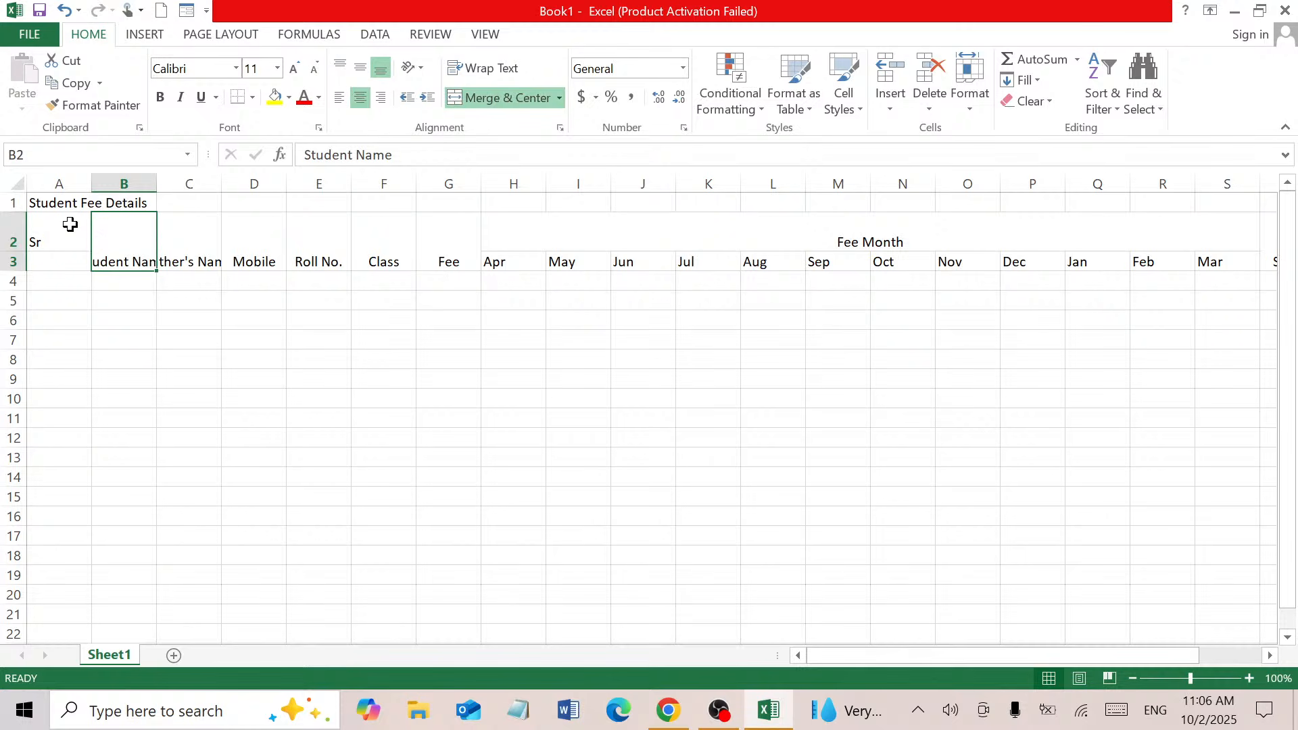
click(70, 231)
drag(63, 246, 1173, 237)
click(542, 103)
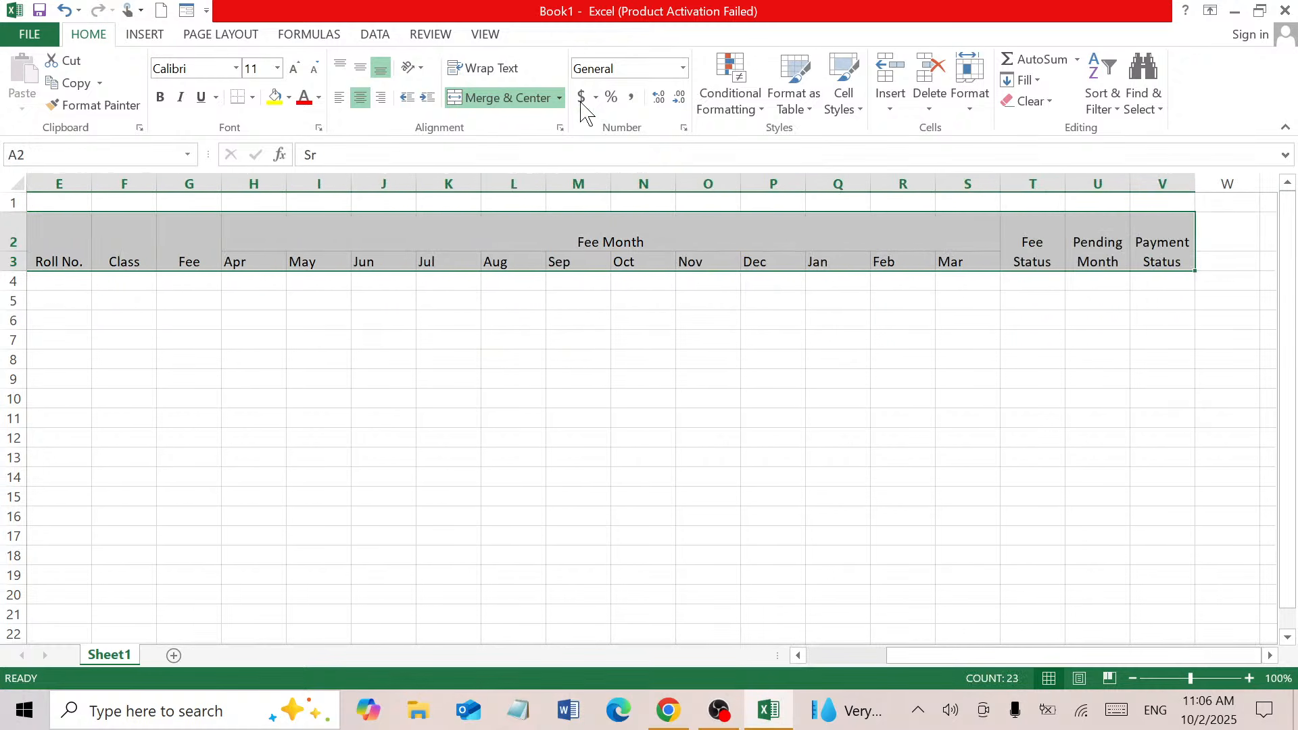
Wrap the header text and merge and centre the title across row 1
click(497, 71)
click(227, 261)
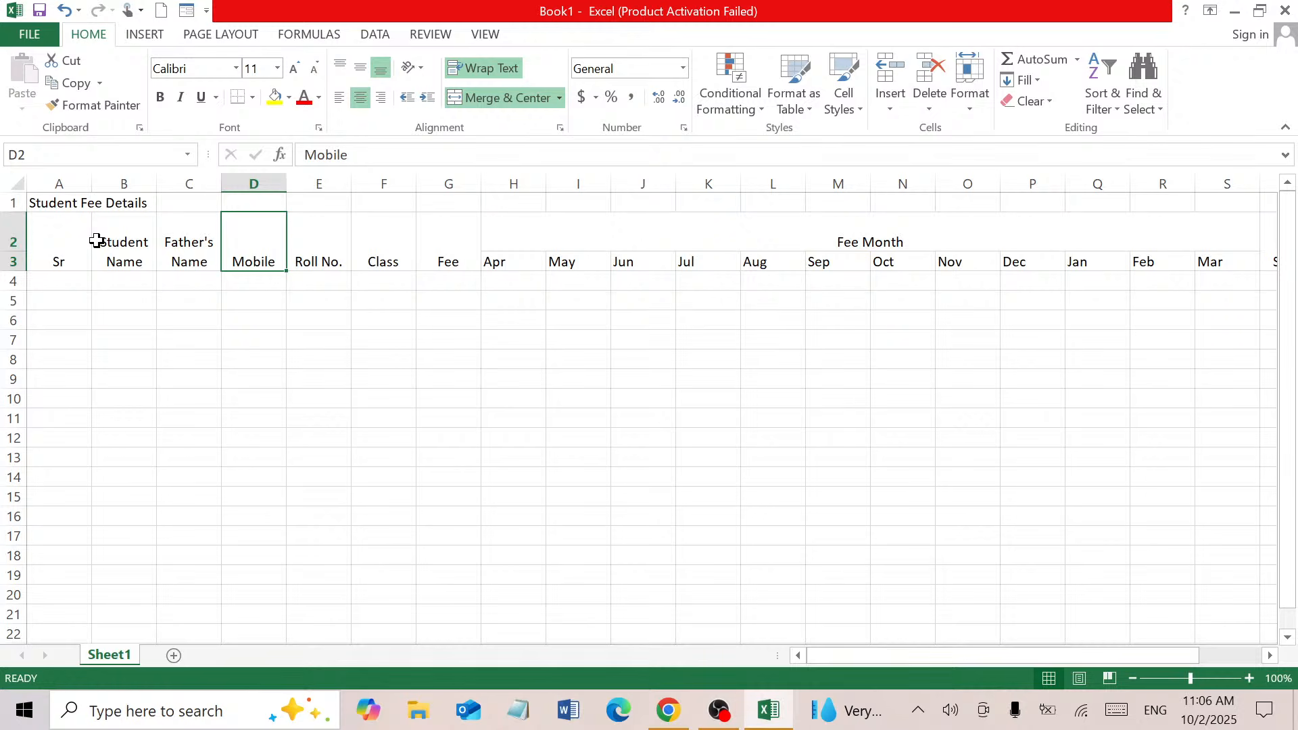
drag(41, 203, 1222, 176)
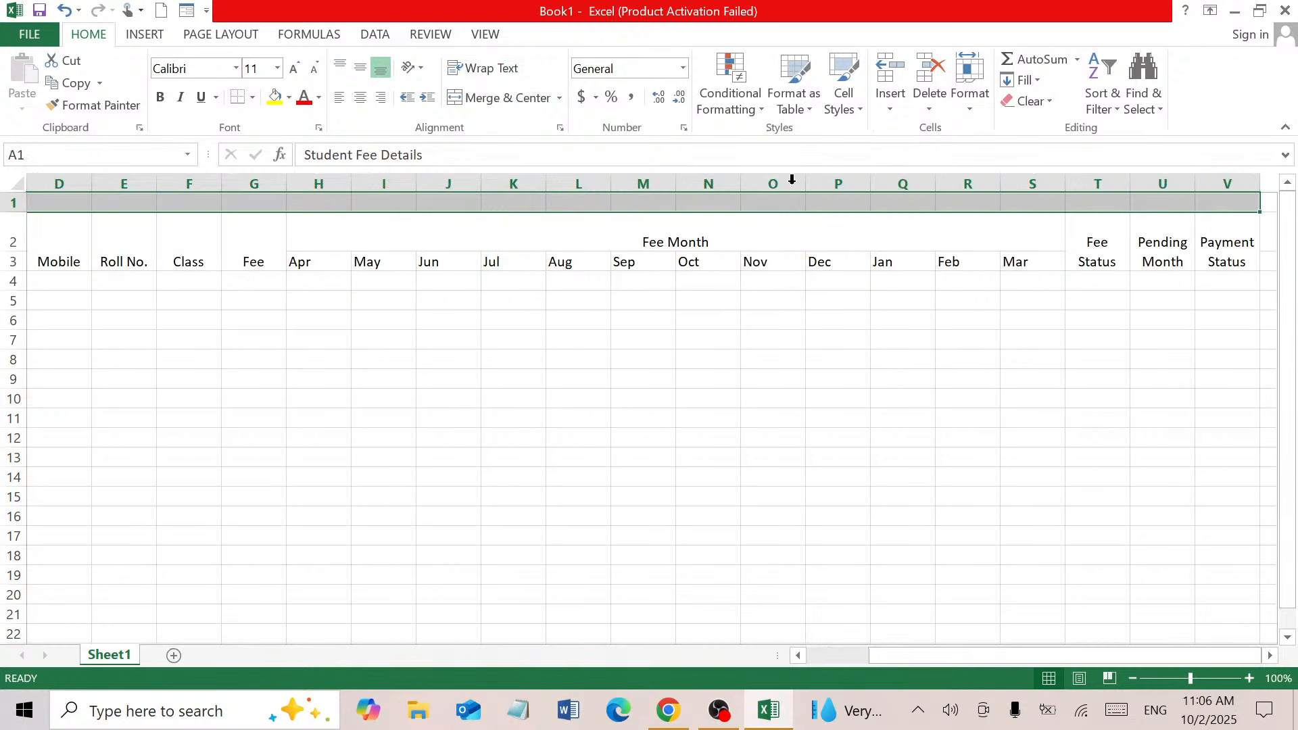
click(450, 108)
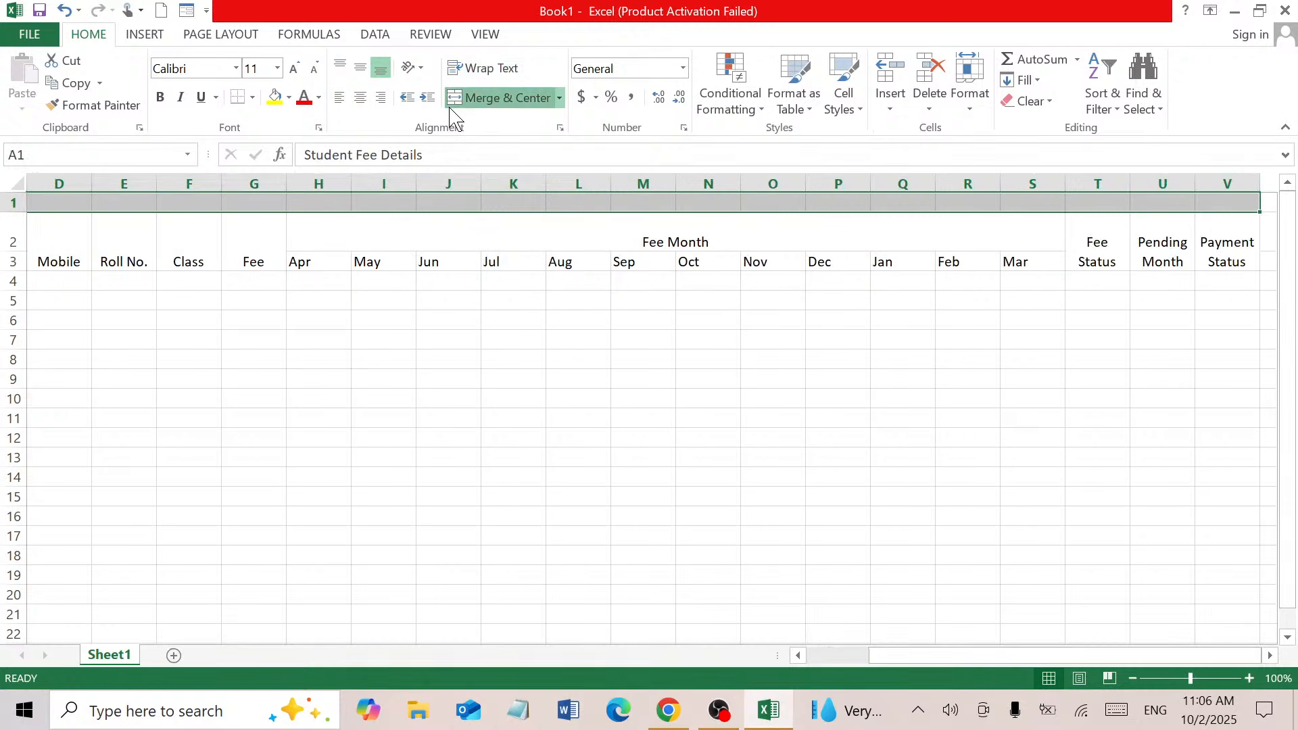
Enlarge the Student Fee Details title to 14 pt and make it bold
click(296, 69)
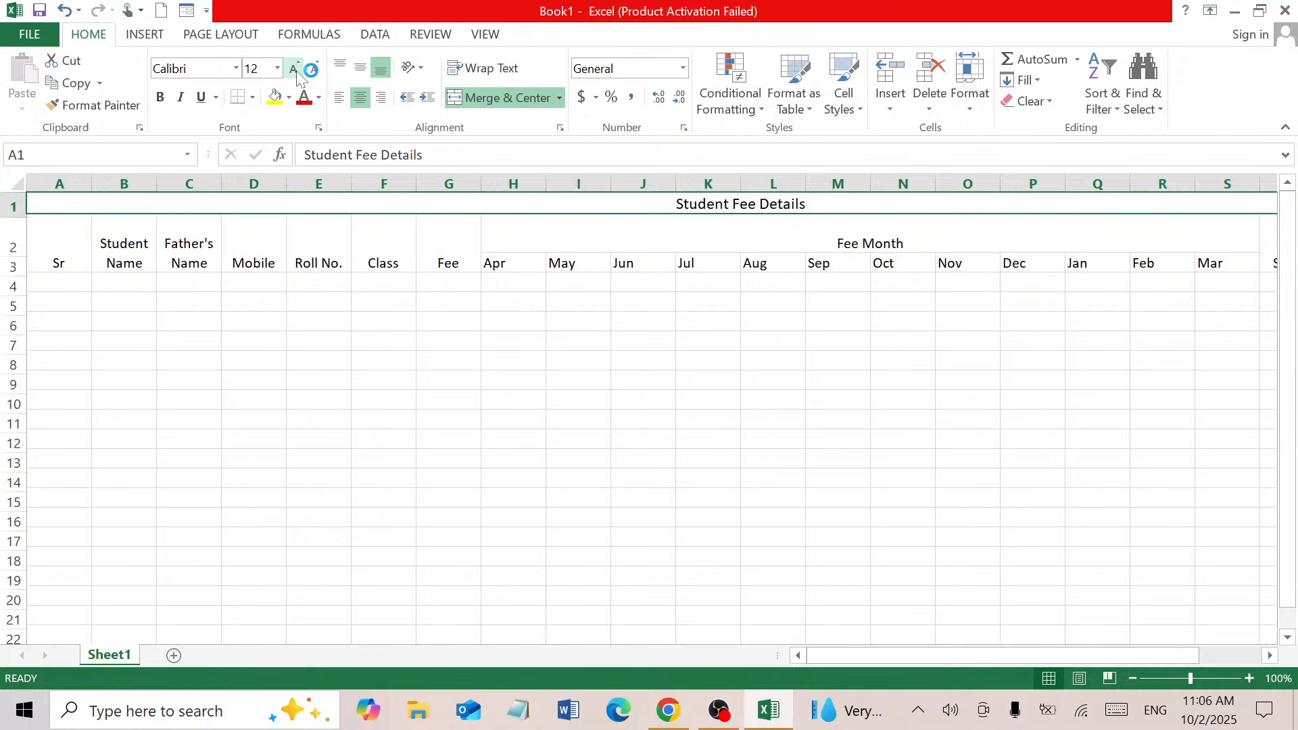
click(296, 71)
click(159, 99)
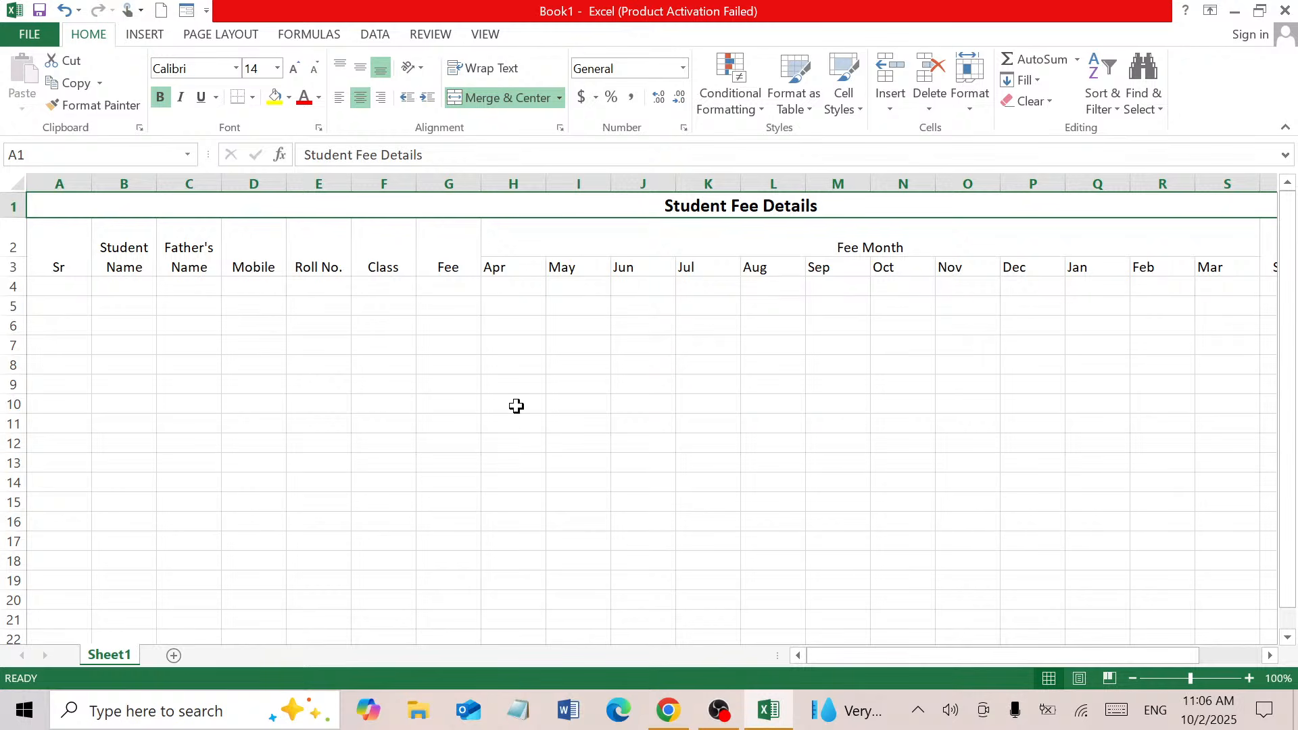
drag(71, 250, 1149, 248)
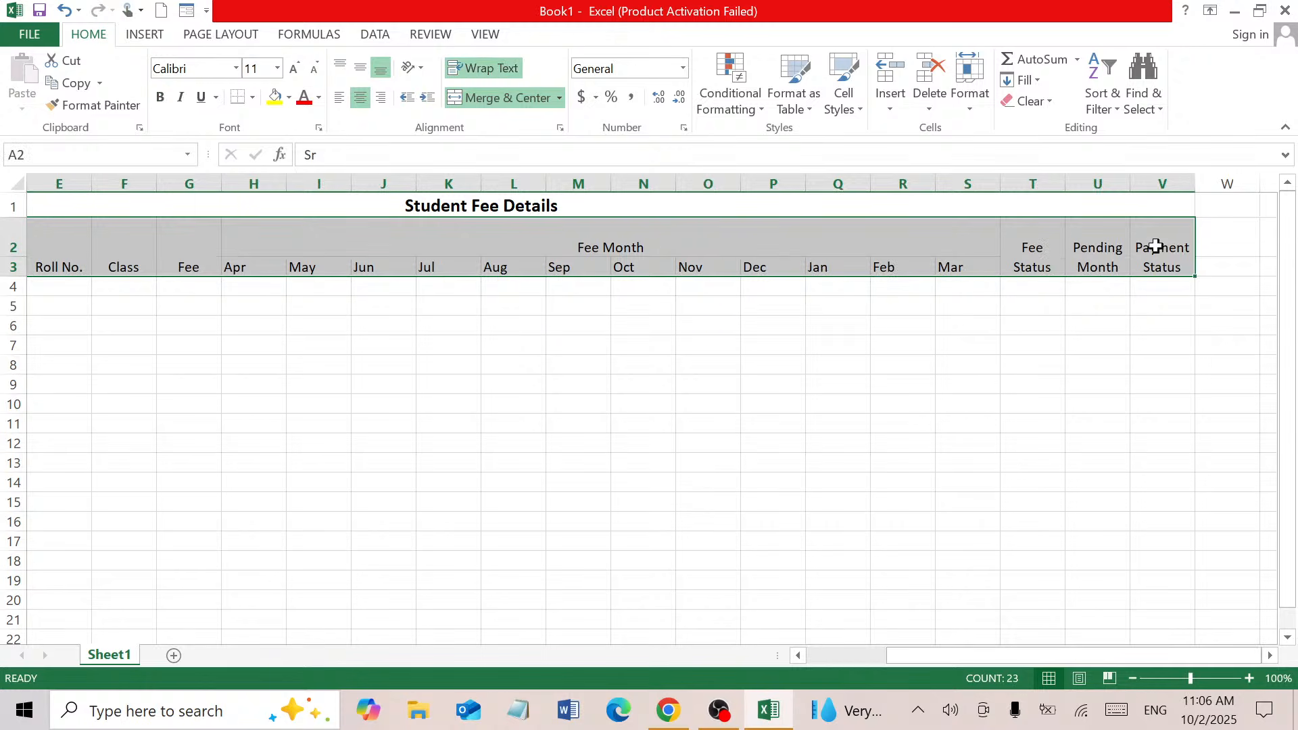
Make the headers bold at 12 pt, narrow column A and widen column B
click(293, 71)
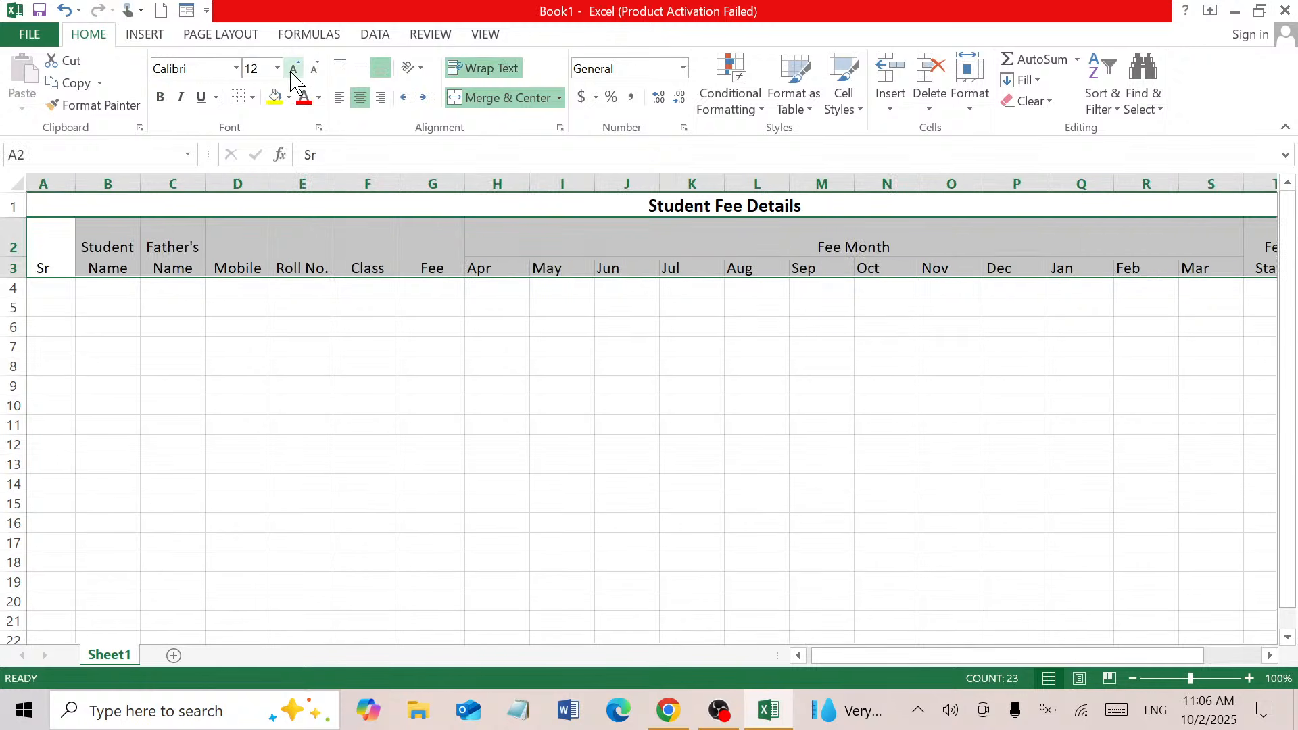
click(161, 97)
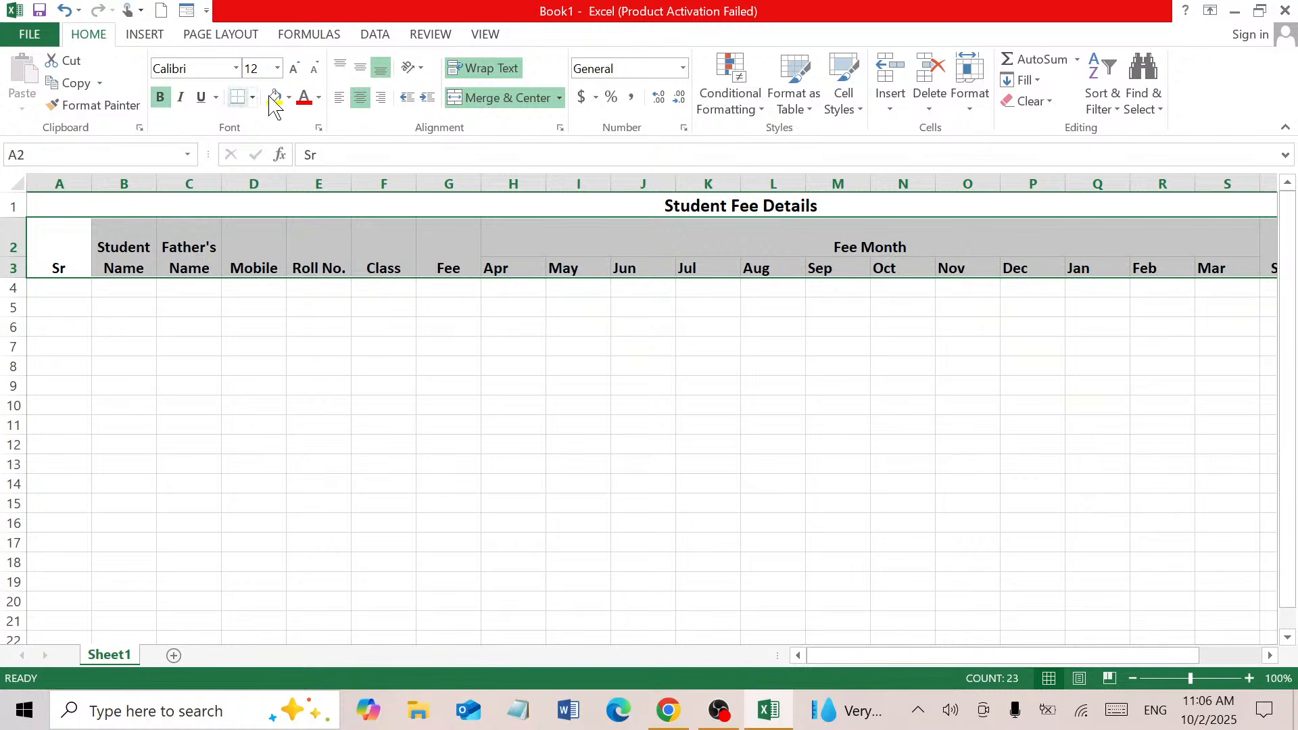
click(48, 293)
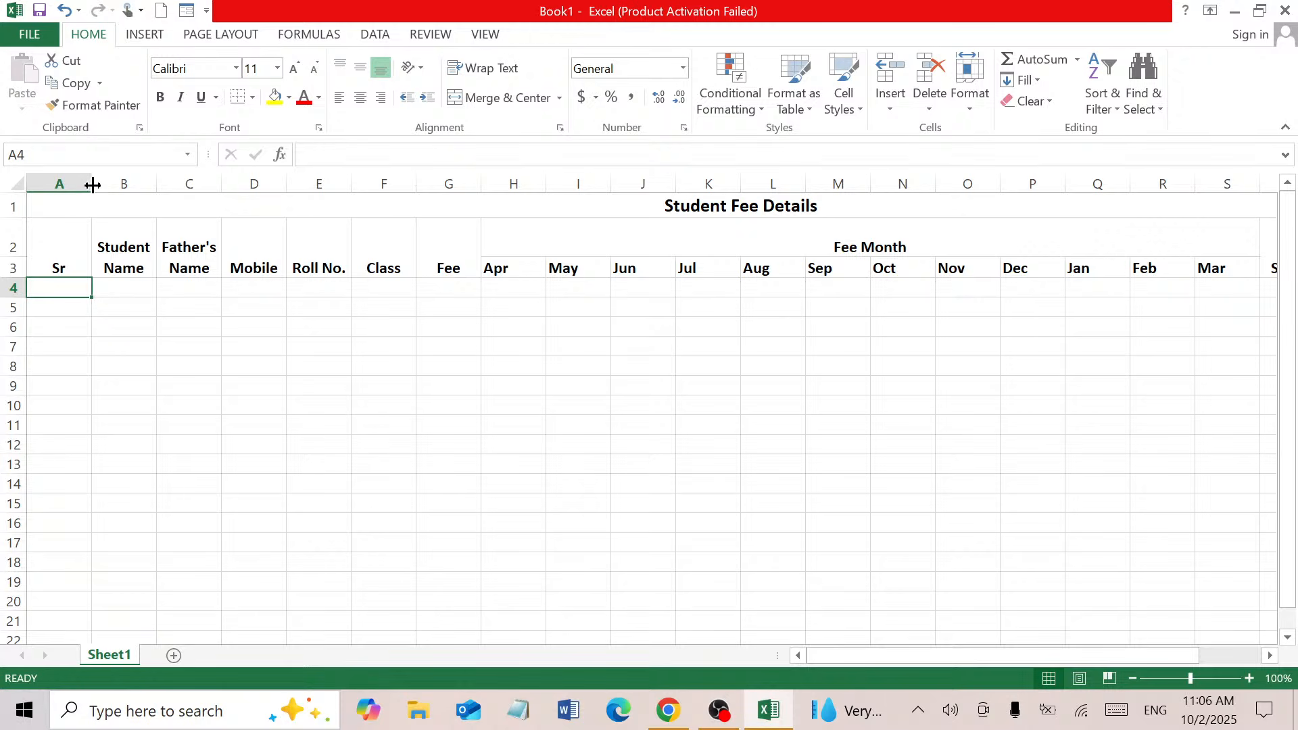
drag(93, 186, 173, 183)
click(111, 289)
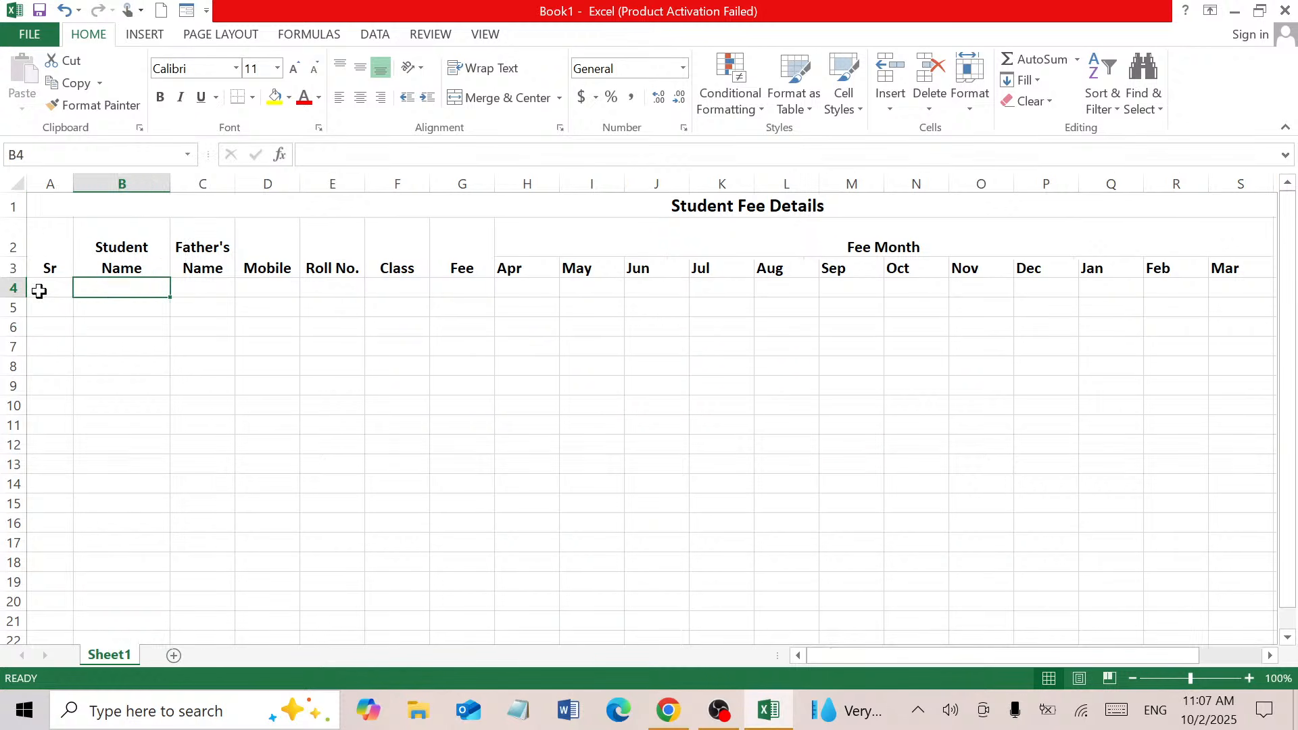
click(40, 291)
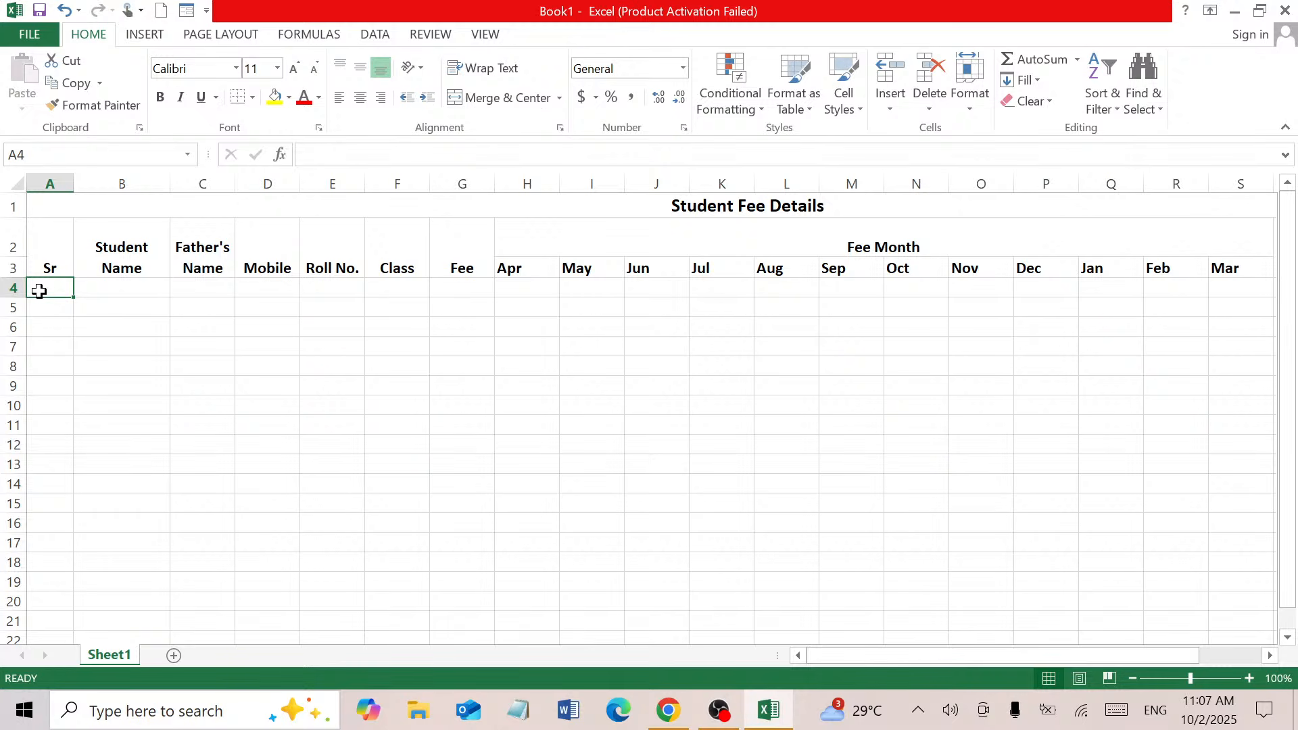
Fill A4:A13 with serial numbers 1 to 10 by dragging the fill handle from 1 and 2
text(1)
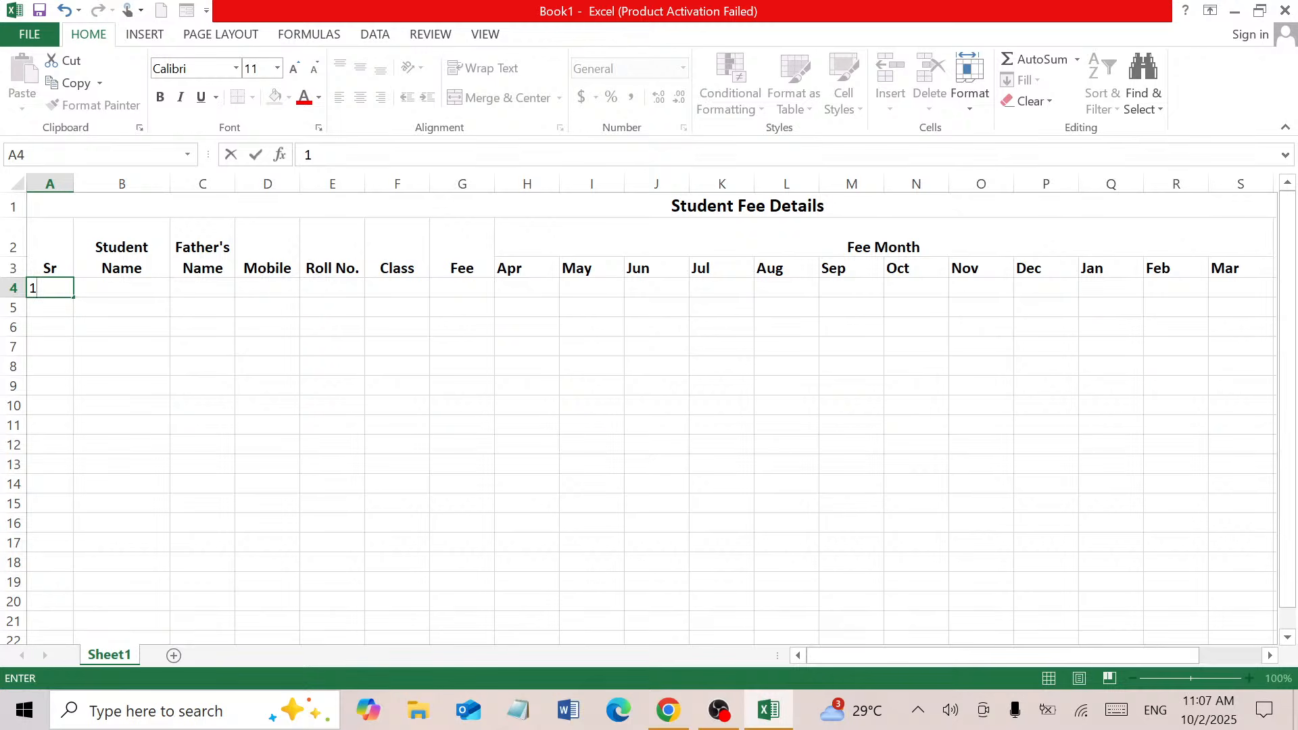
key(Return)
text(2)
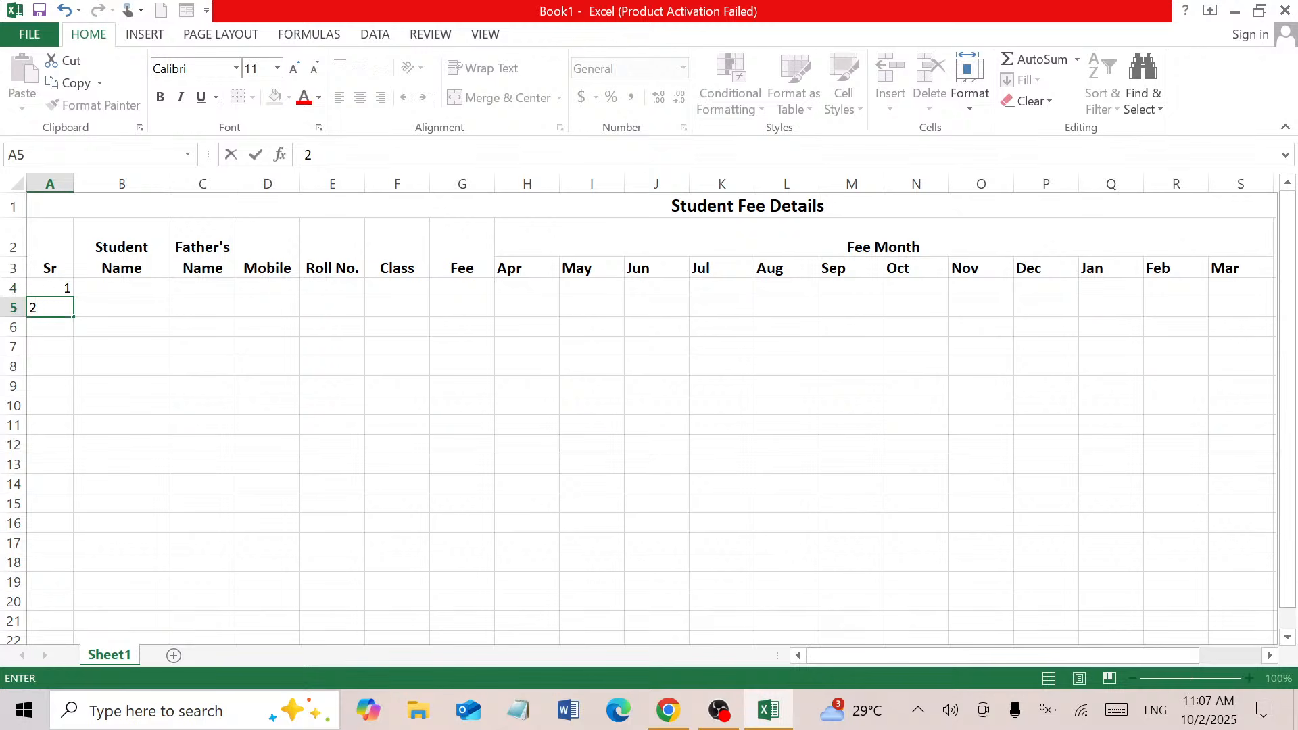
click(53, 284)
drag(53, 284, 52, 309)
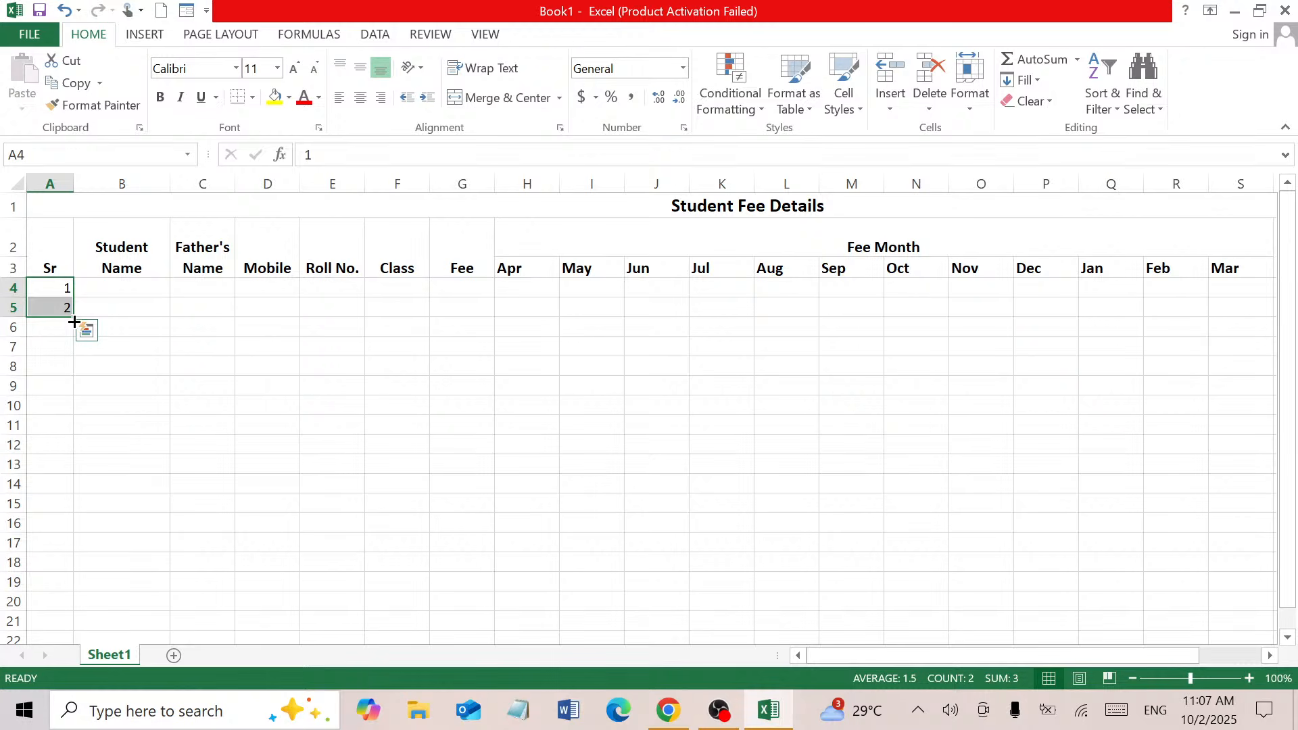
drag(71, 325, 67, 406)
drag(52, 287, 53, 302)
drag(72, 316, 72, 369)
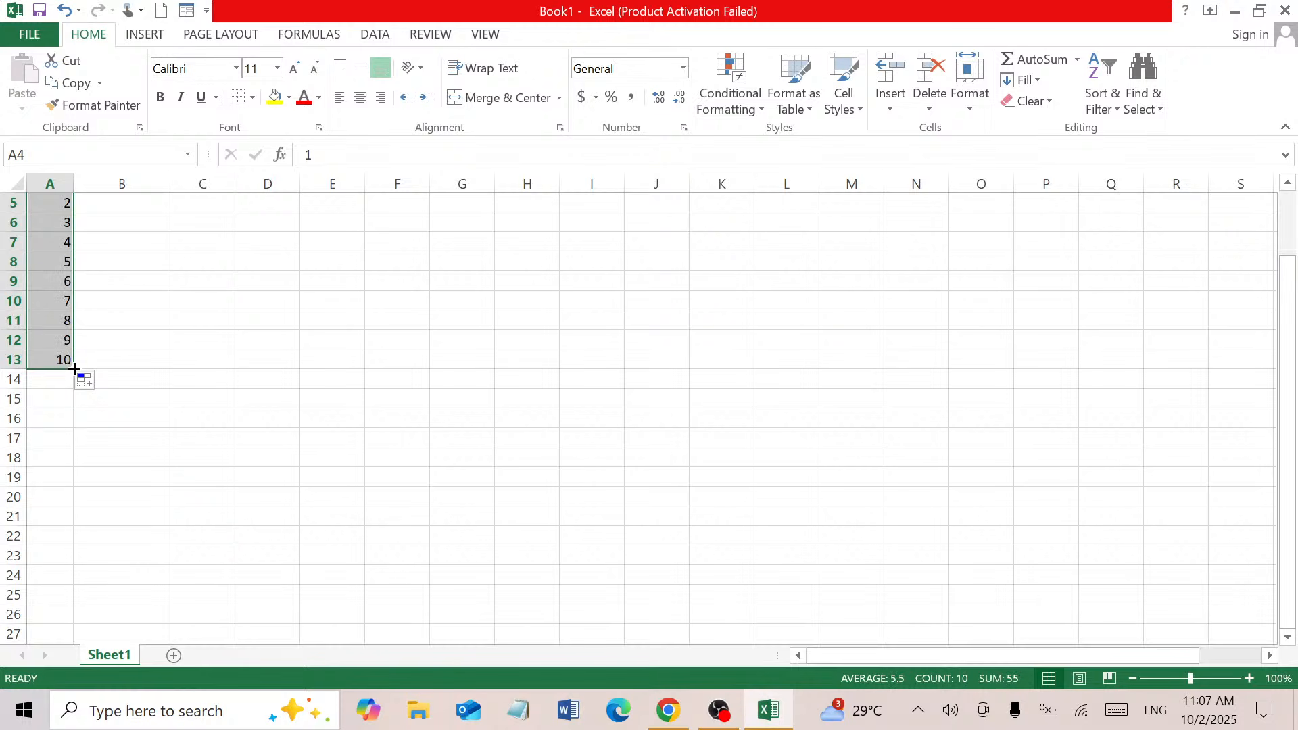
Centre the serial numbers horizontally and vertically in their cells
click(360, 97)
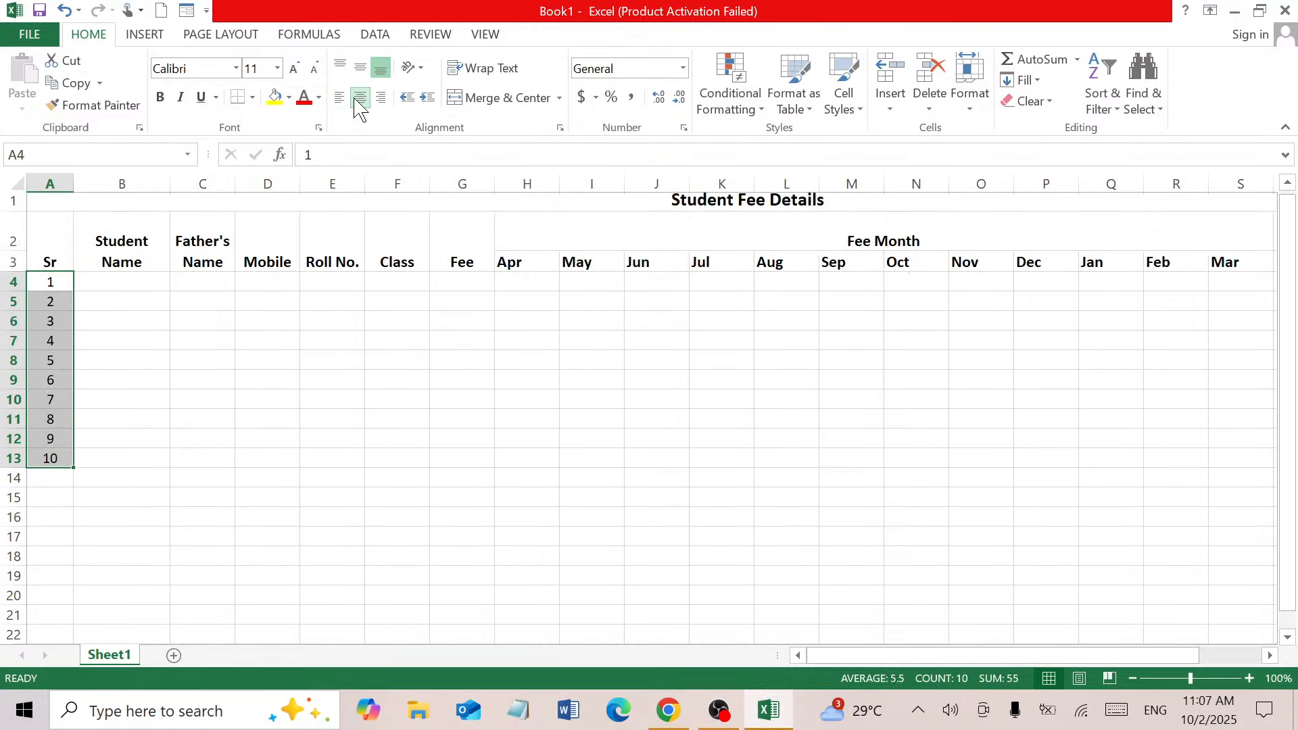
click(361, 73)
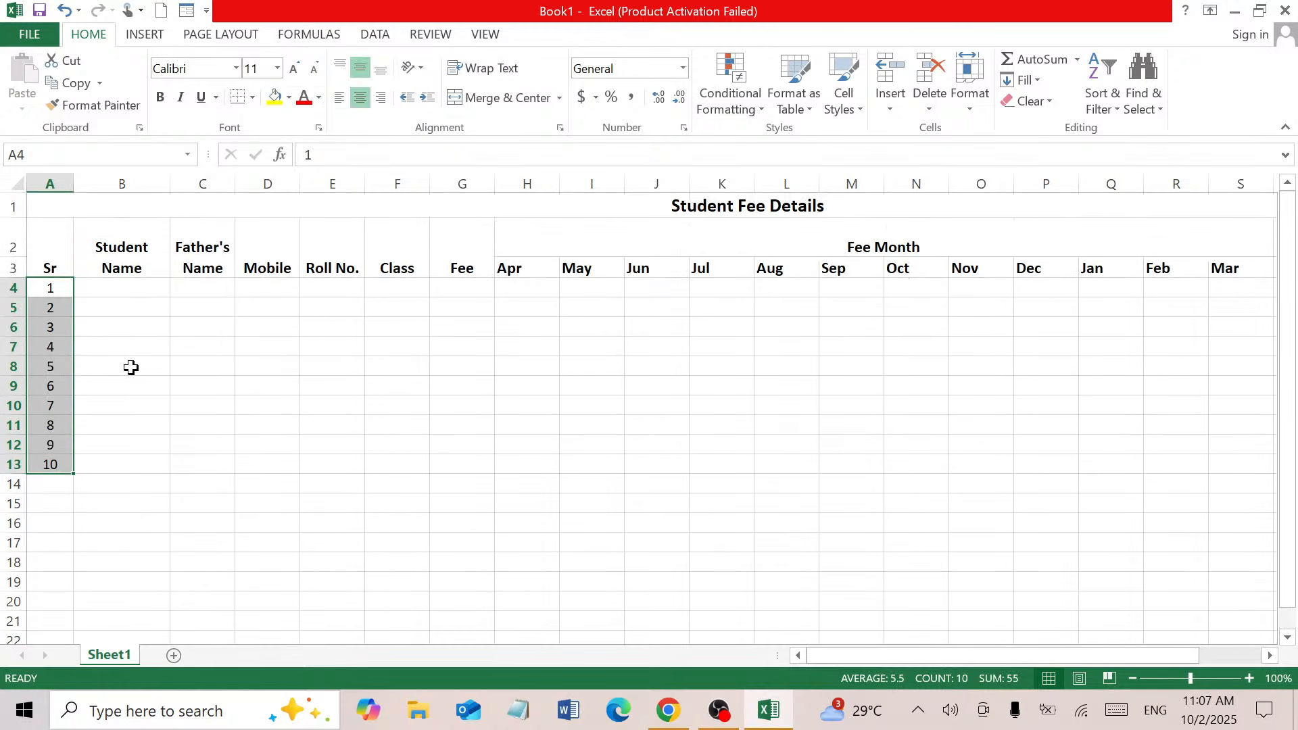
click(130, 292)
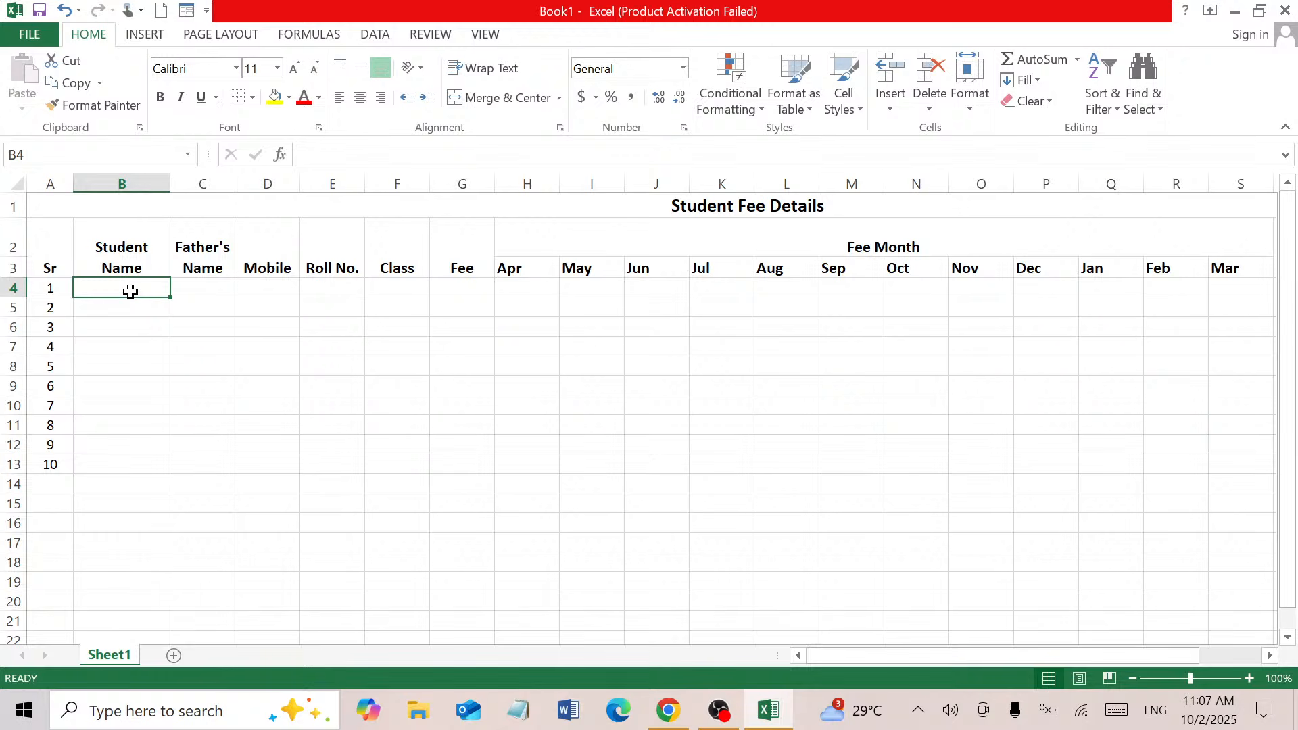
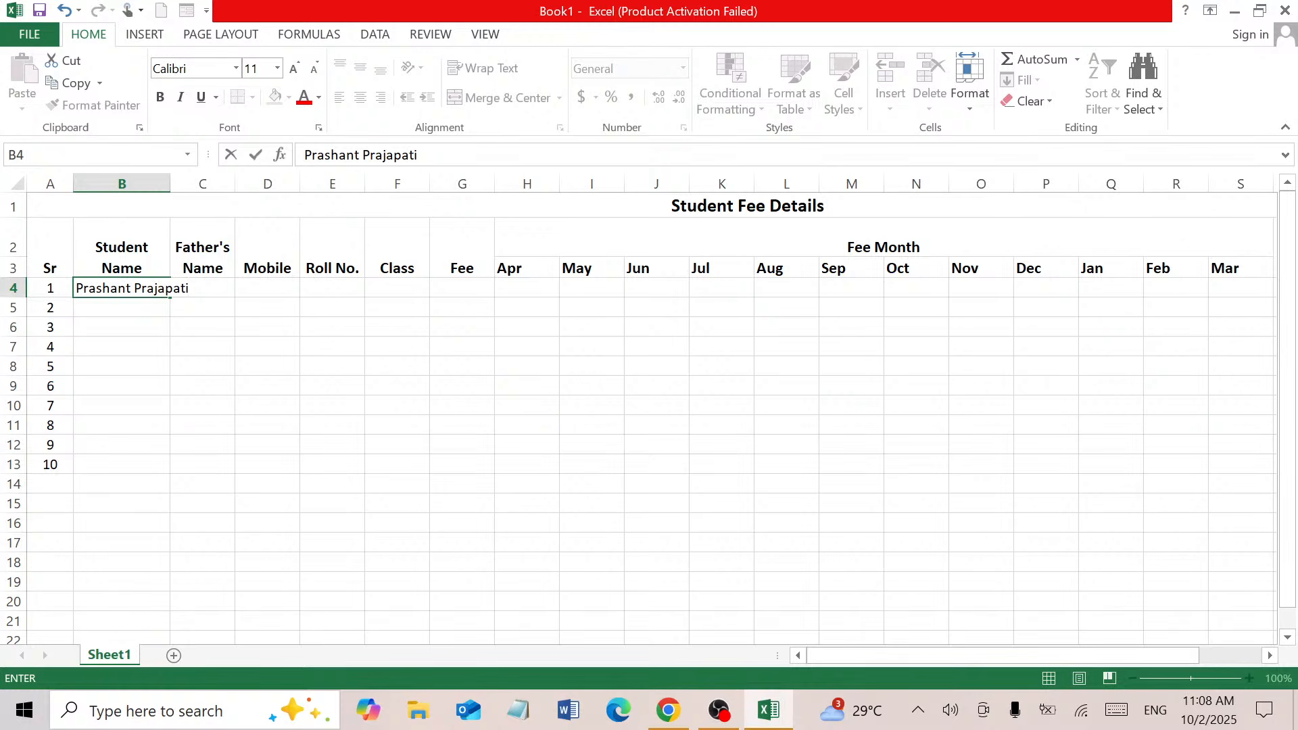
Enter the first student's name in B4 and the father's name in C4
click(228, 295)
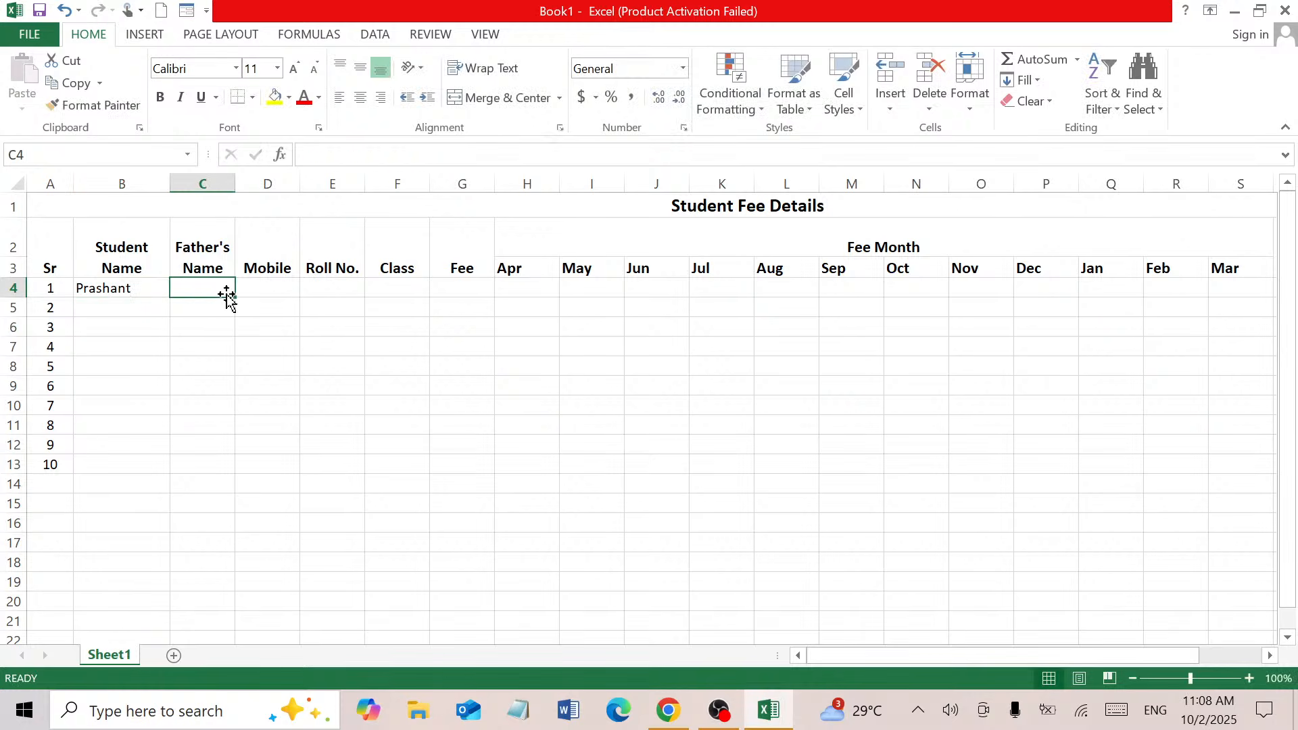
text(Suresh)
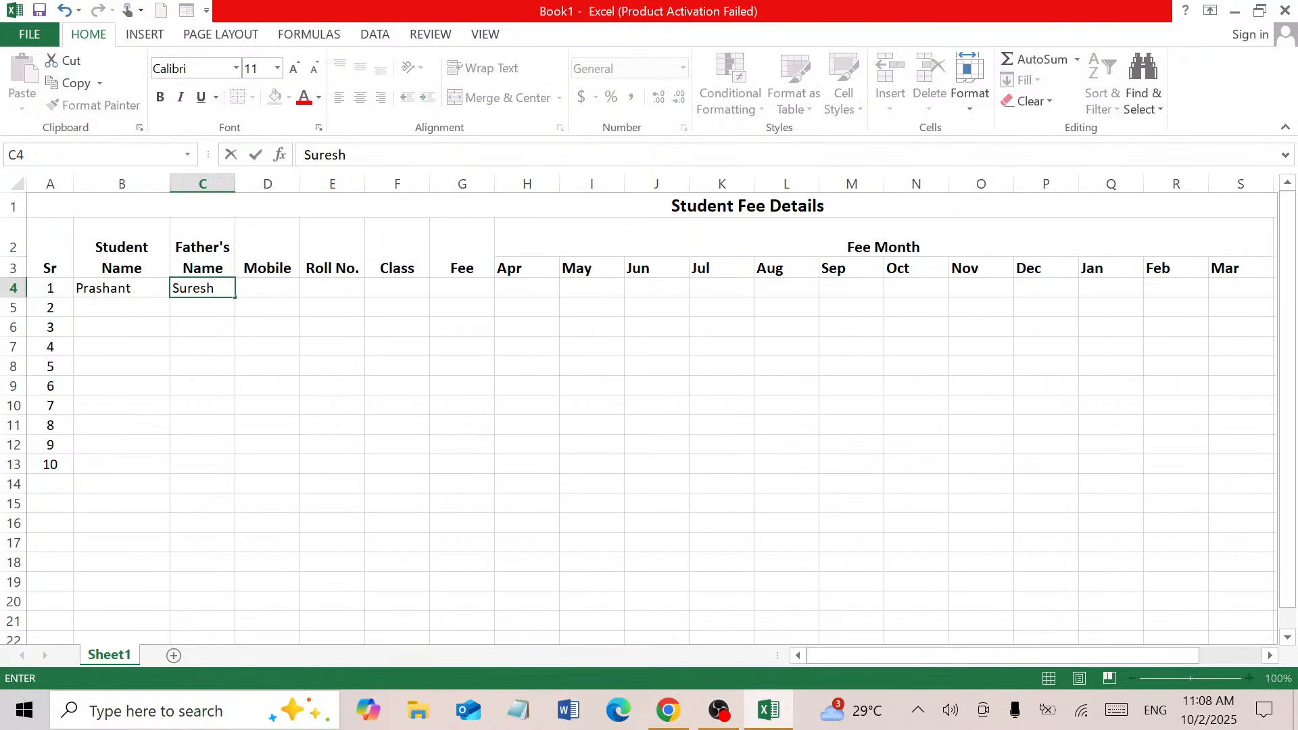
key(Tab)
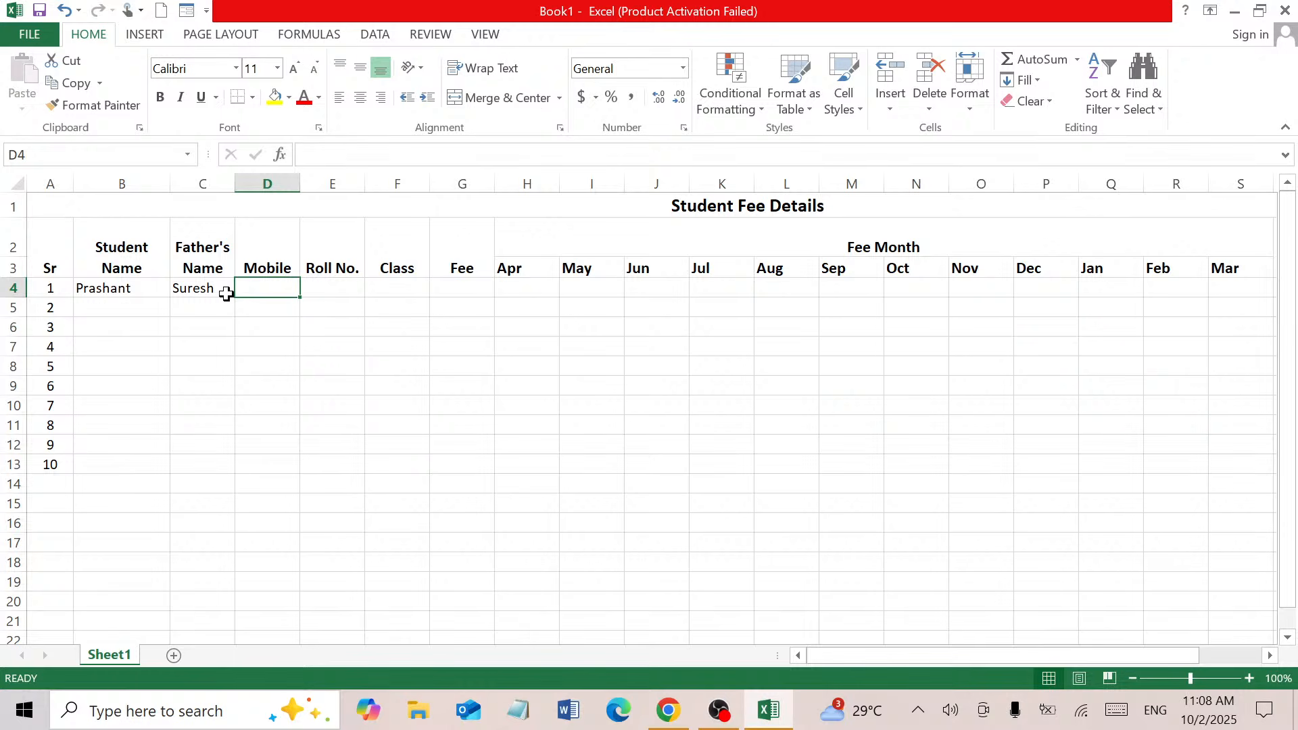
click(227, 295)
text(M)
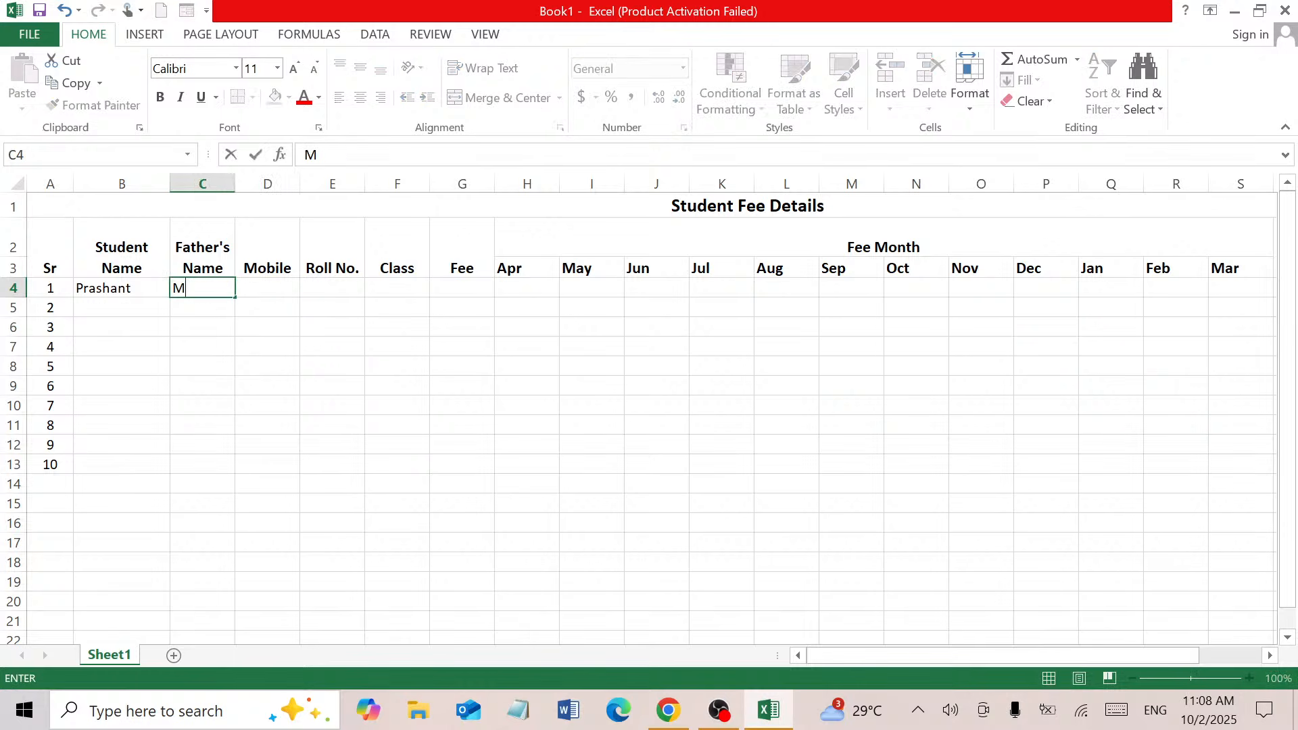
text(r. Suresh K)
key(BackSpace)
key(Tab)
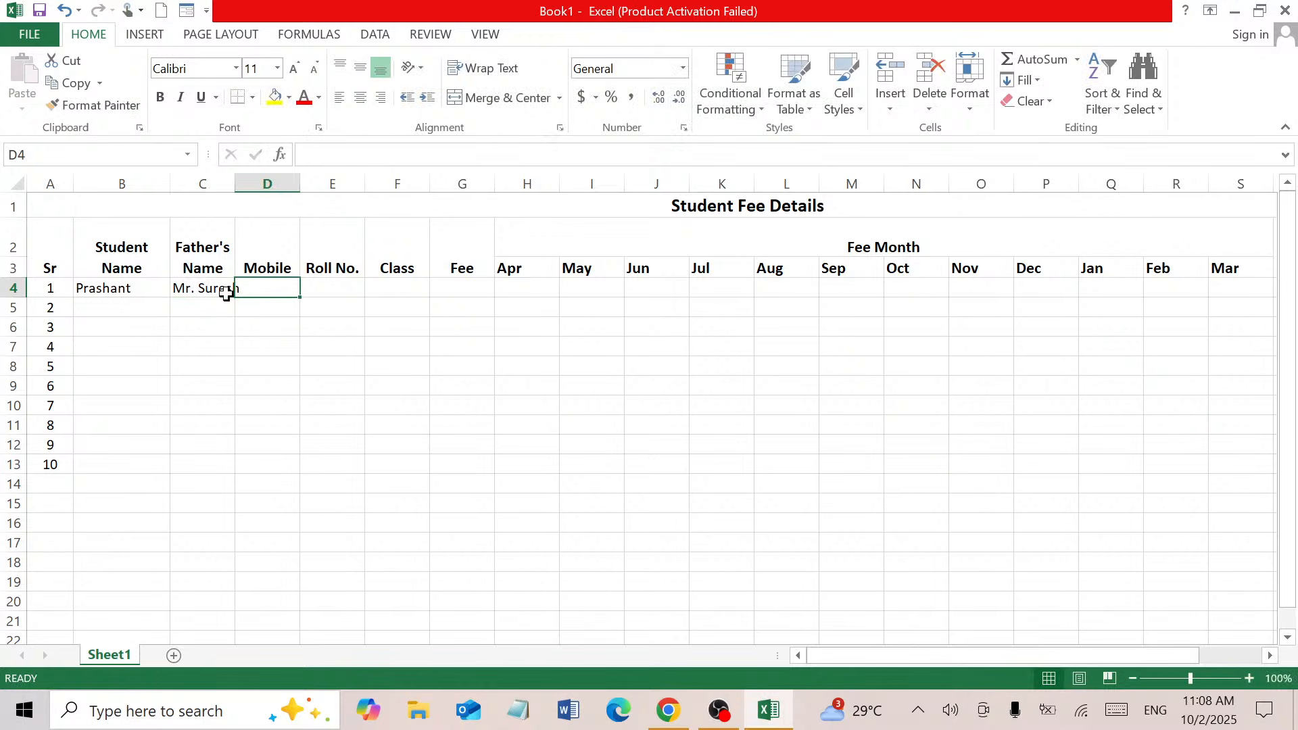
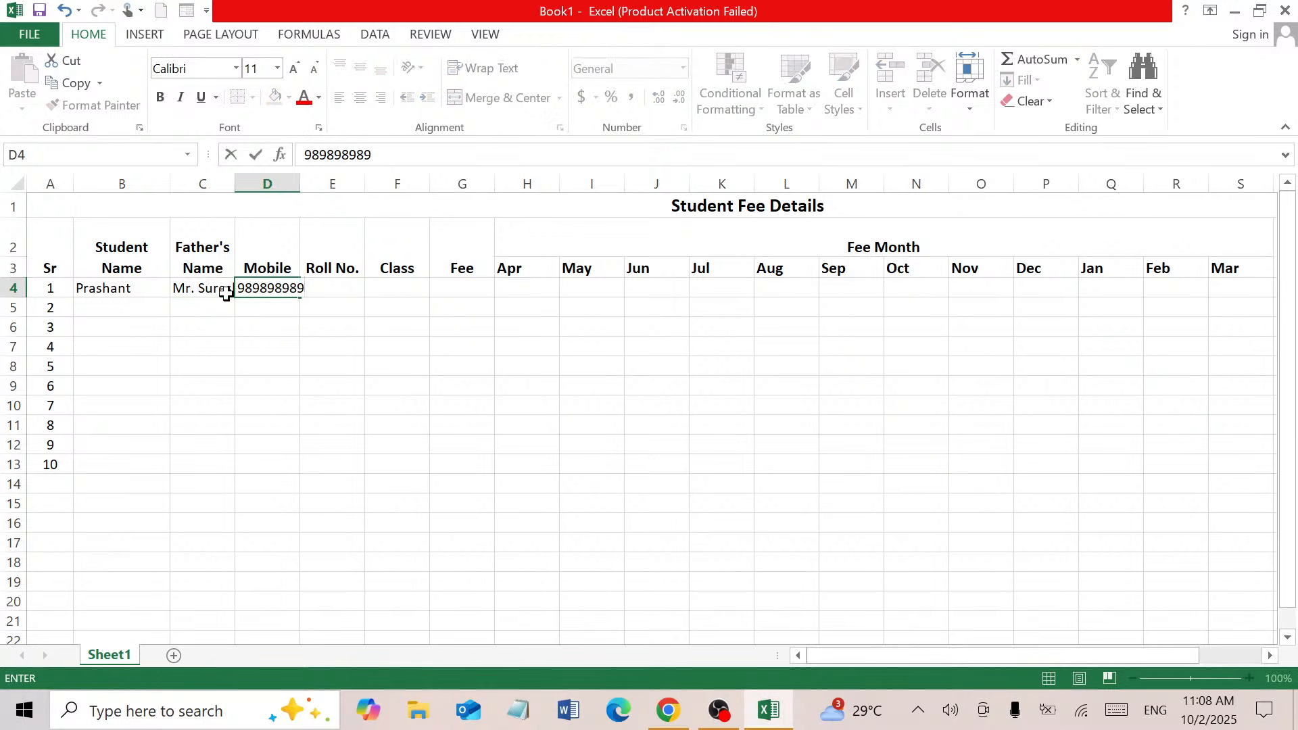
Fill in student 1's mobile number, roll number and class 10th, selecting the 'th'
key(Tab)
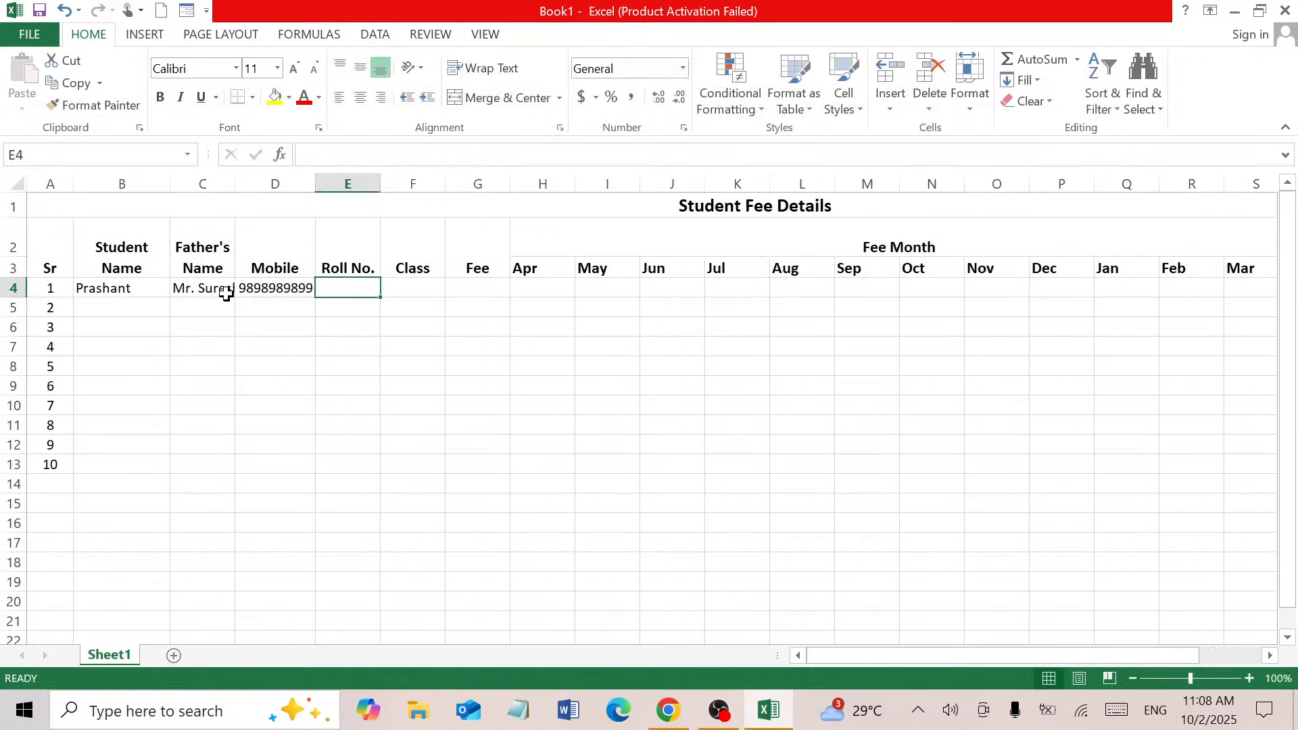
text(12)
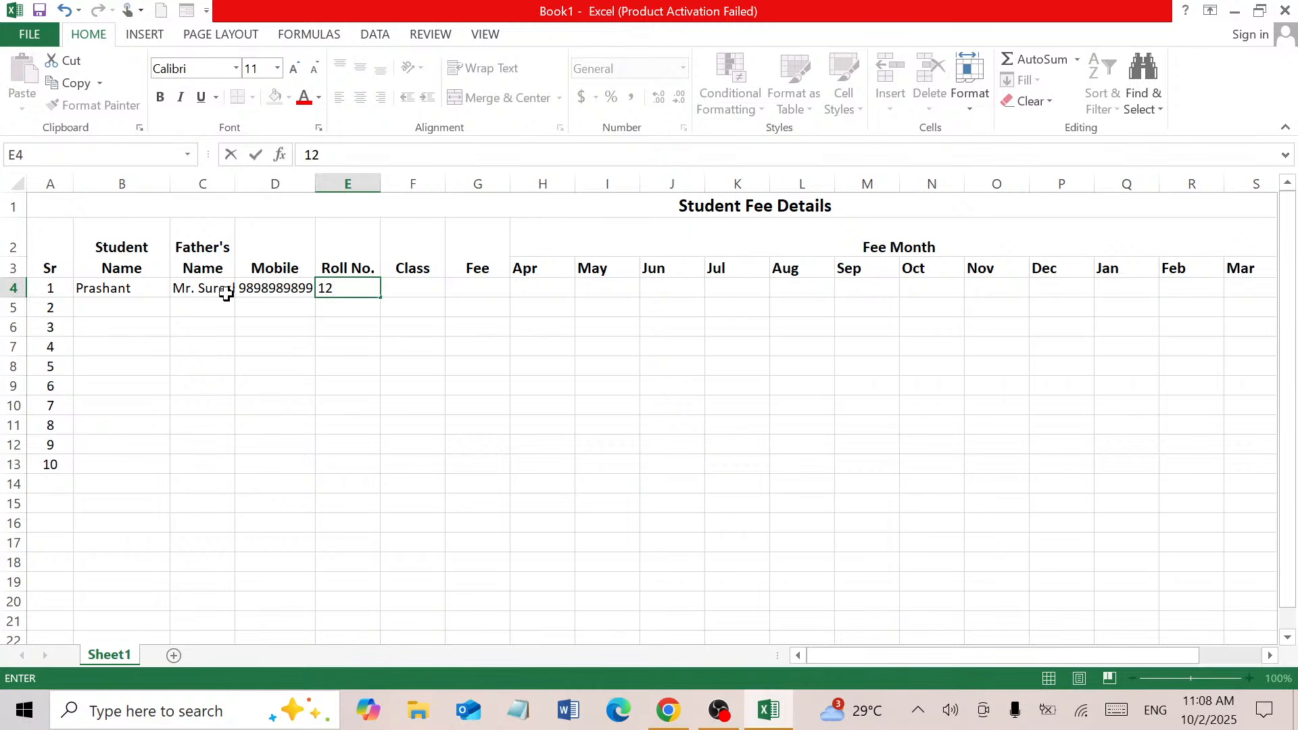
text(42352)
key(Tab)
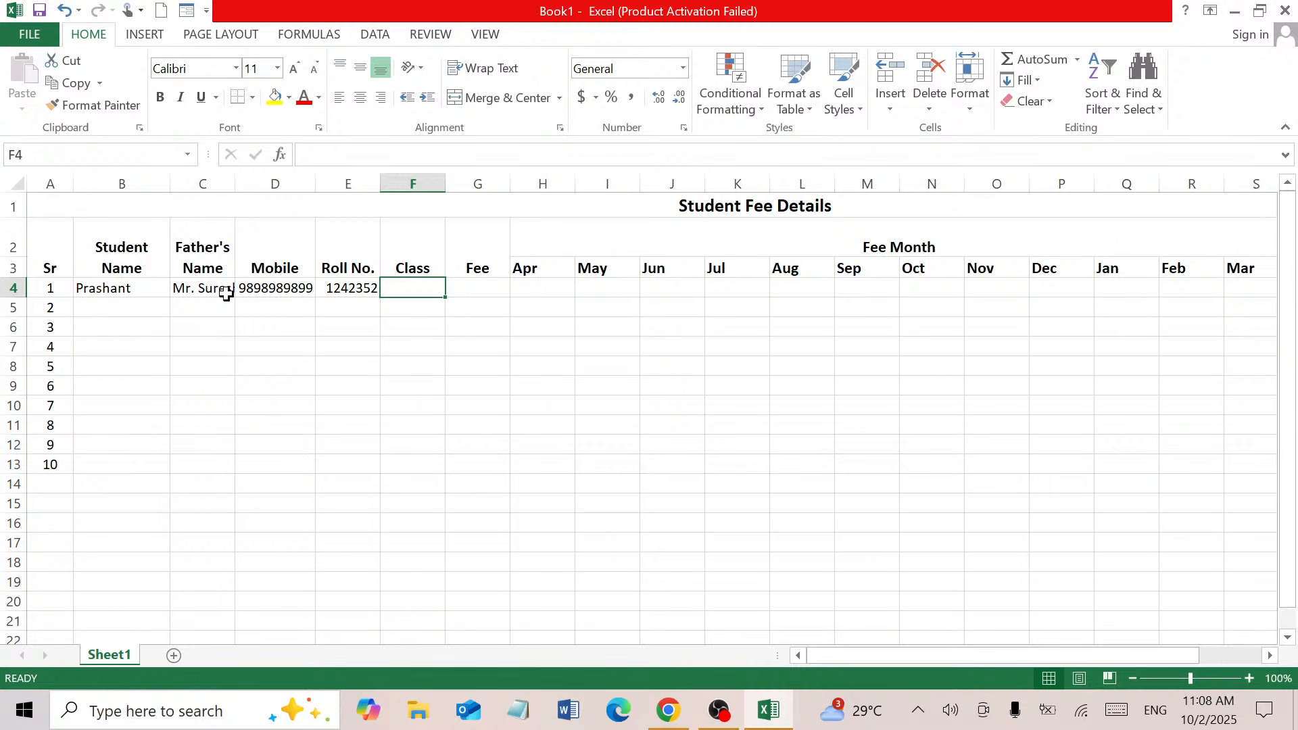
text(10th)
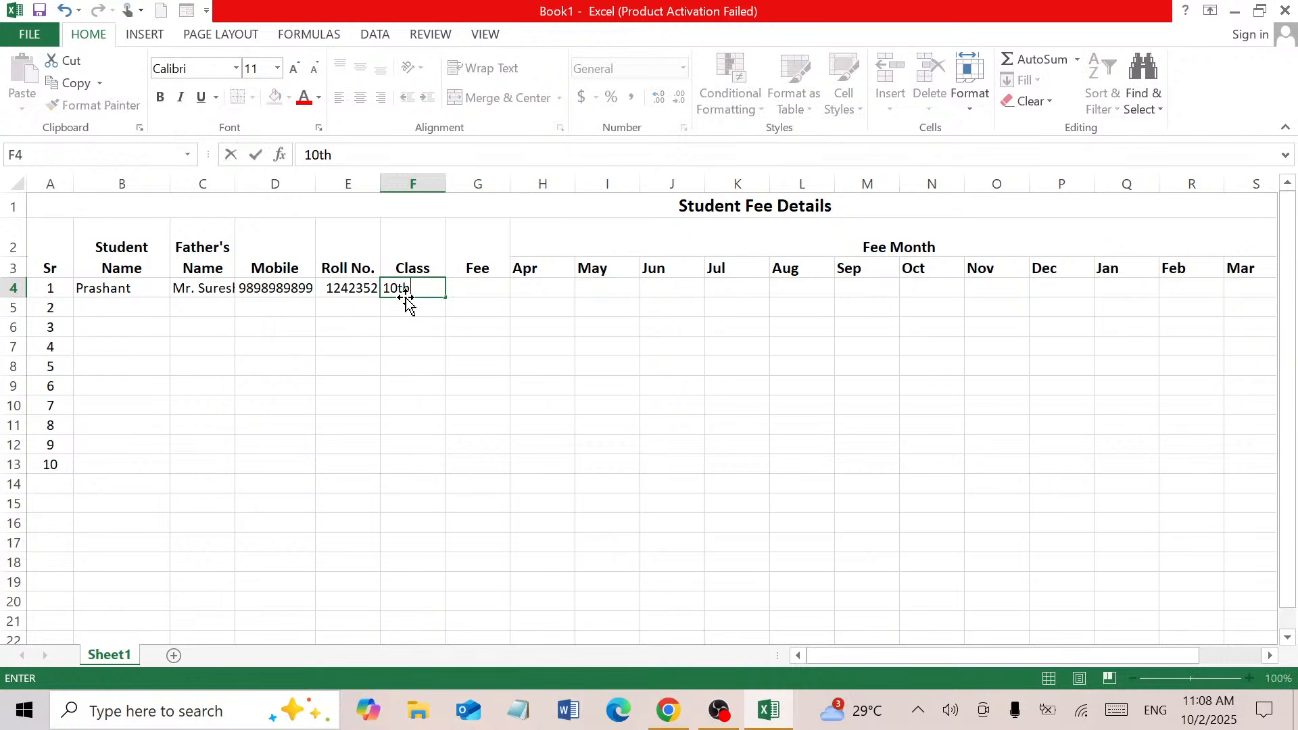
key(shift+Left)
key(shift+Left)
Format the 'th' of 10th in F4 as superscript and commit the entry
click(327, 132)
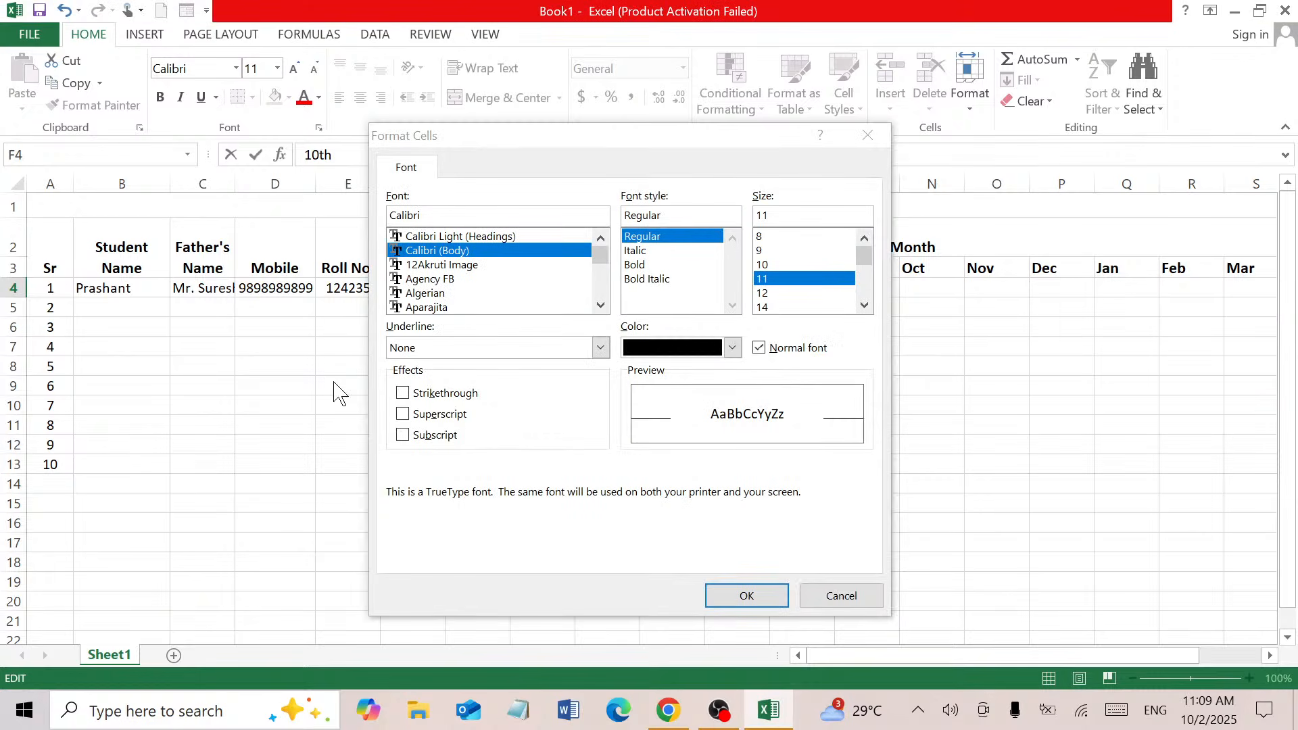
click(441, 417)
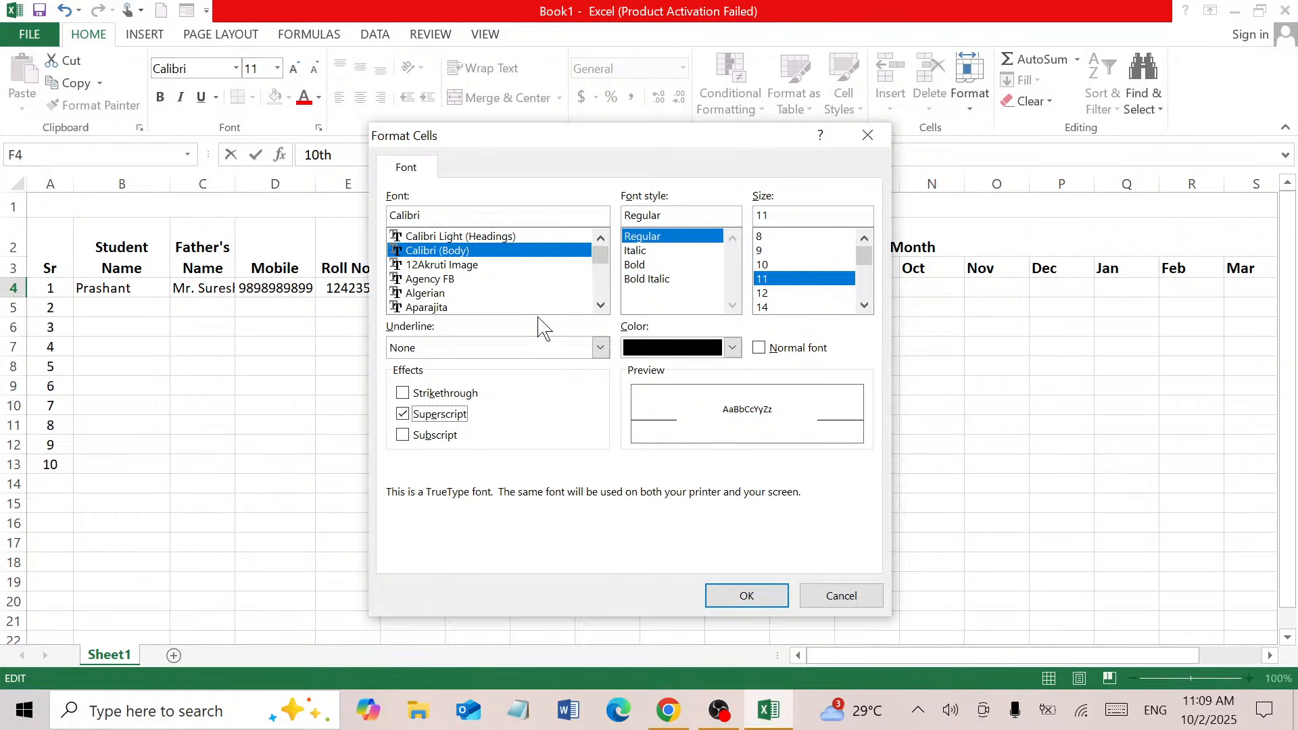
click(761, 604)
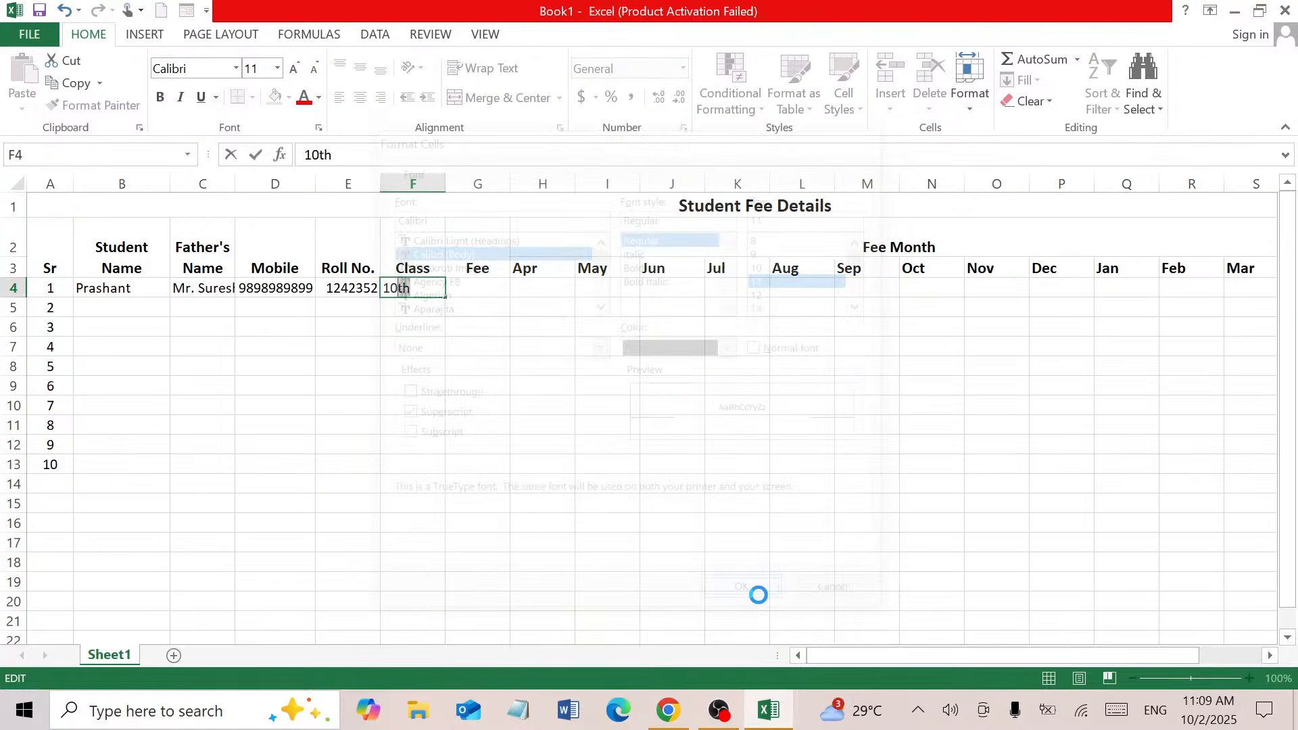
key(Return)
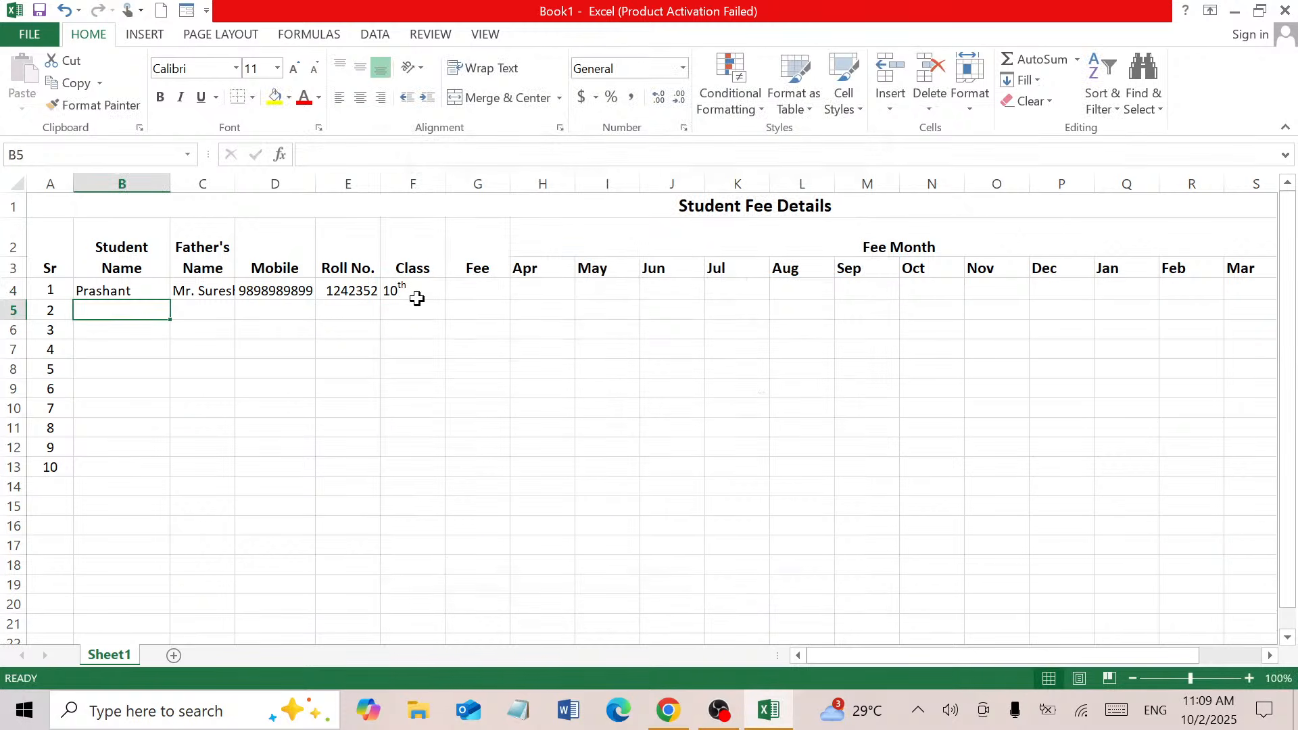
click(471, 290)
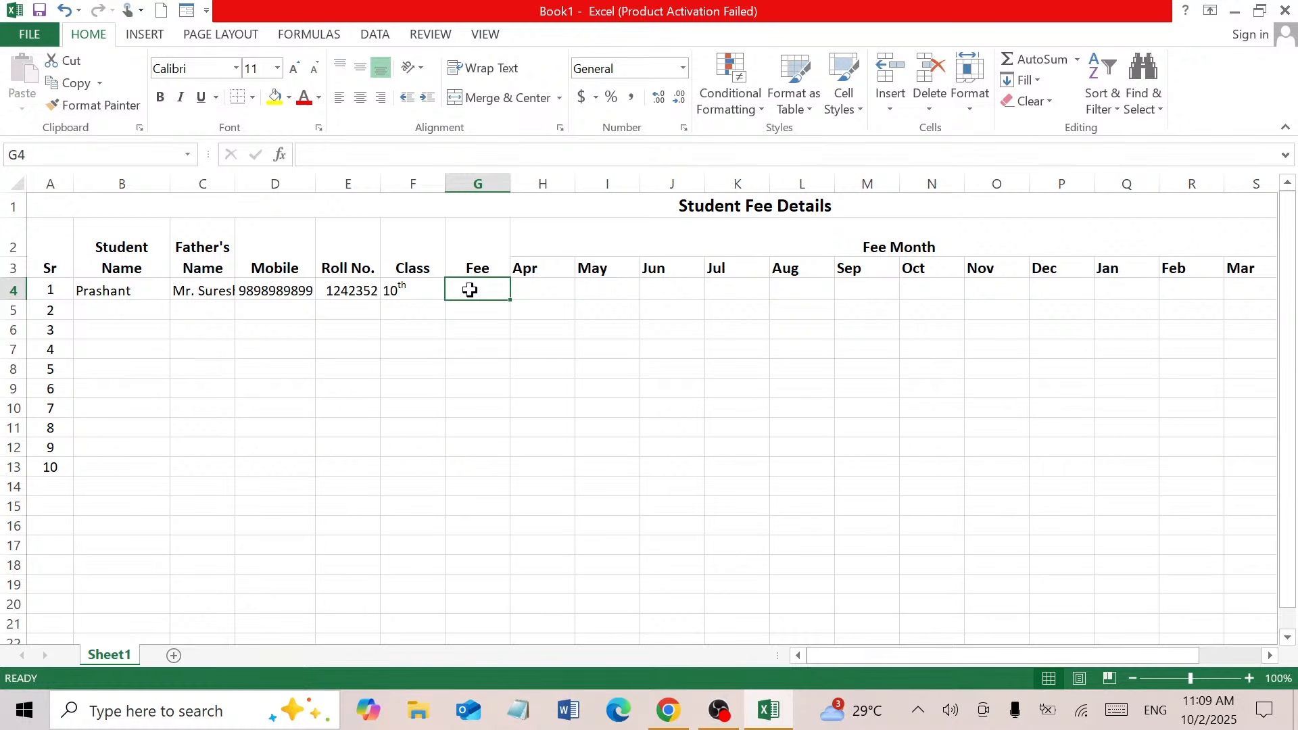
Enter 1200 as student 1's fee in G4
text(8)
key(BackSpace)
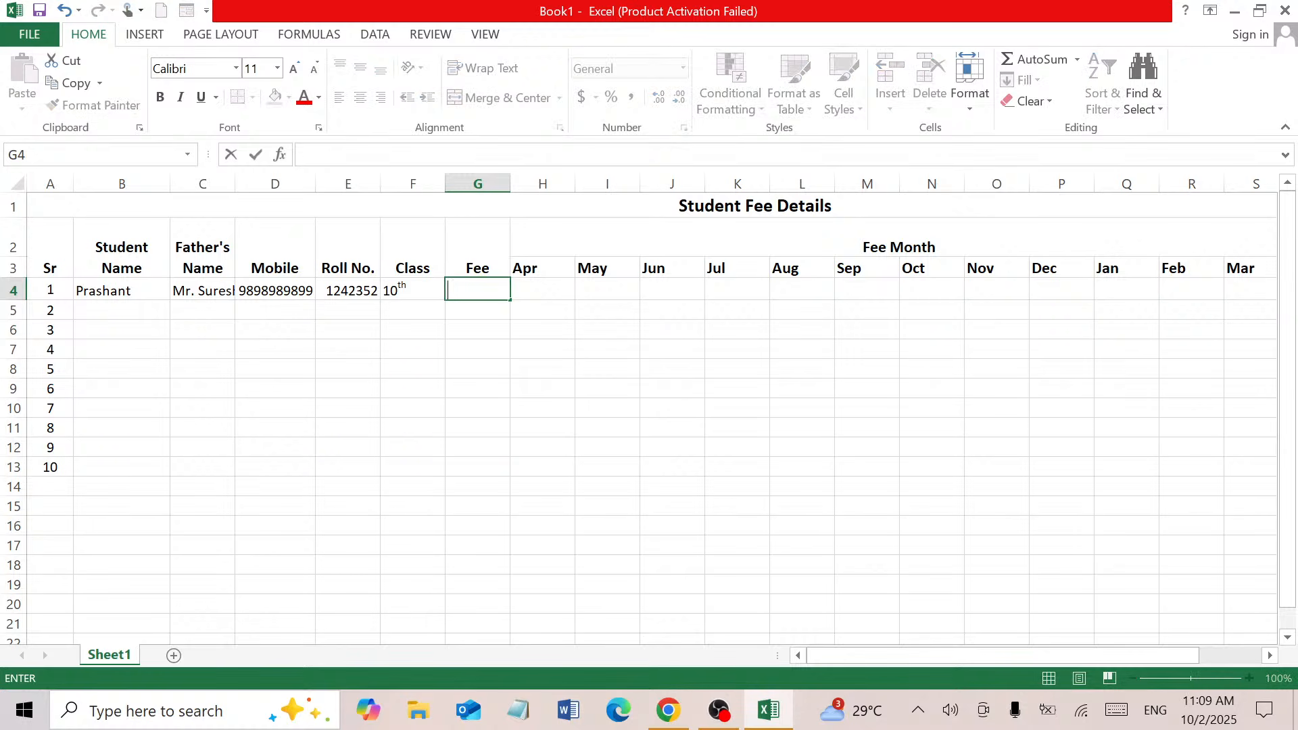
text(1200)
click(569, 296)
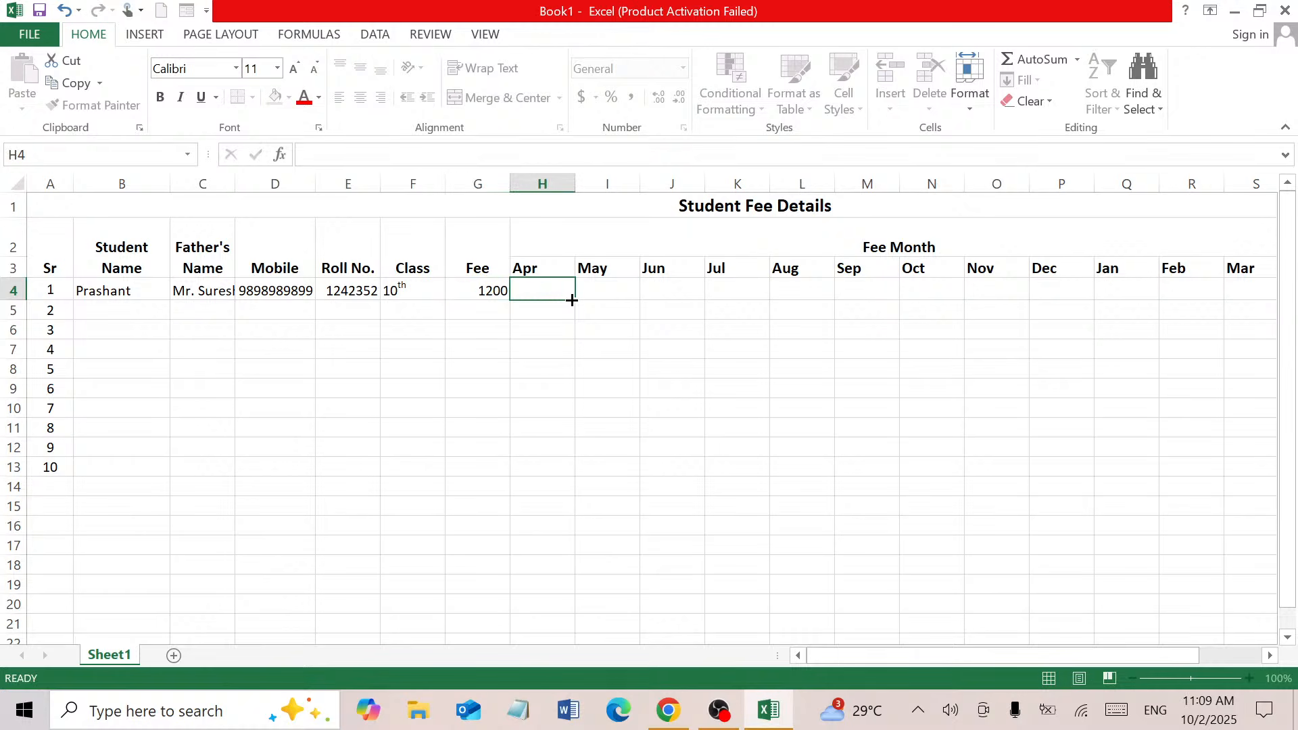
drag(540, 291, 782, 284)
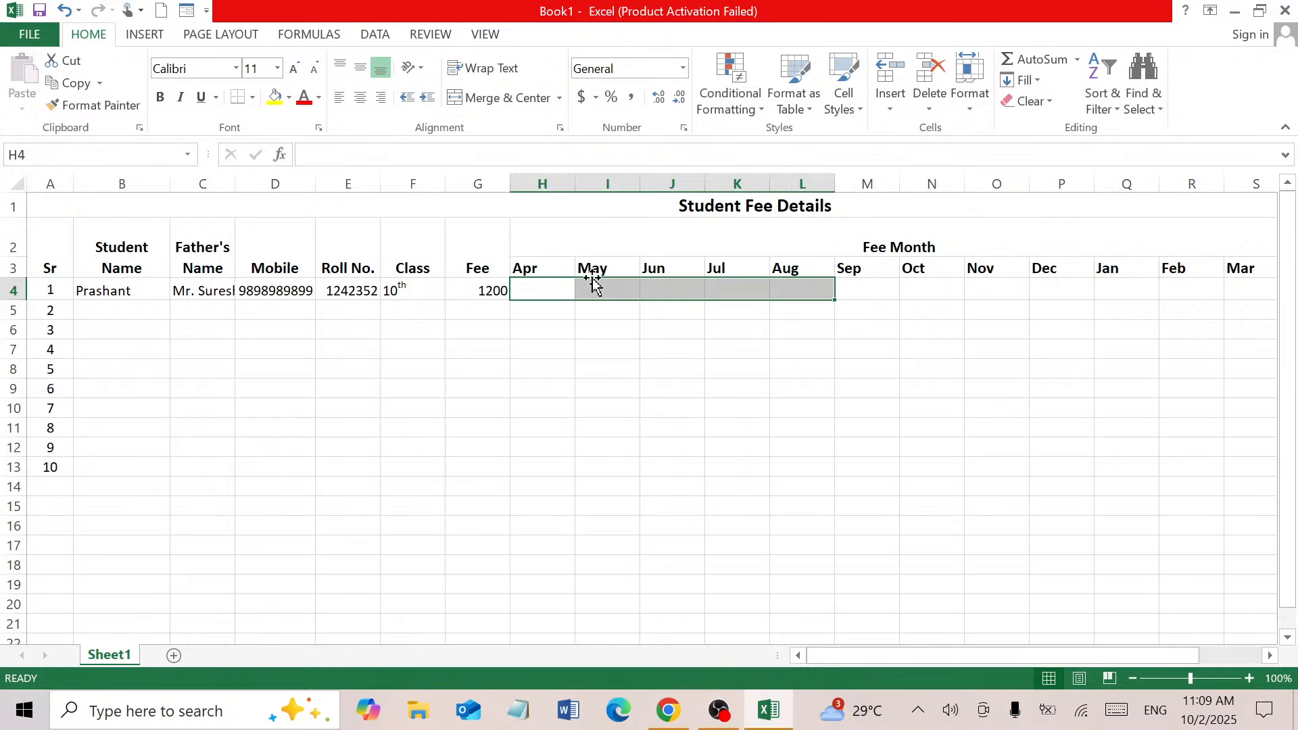
click(543, 283)
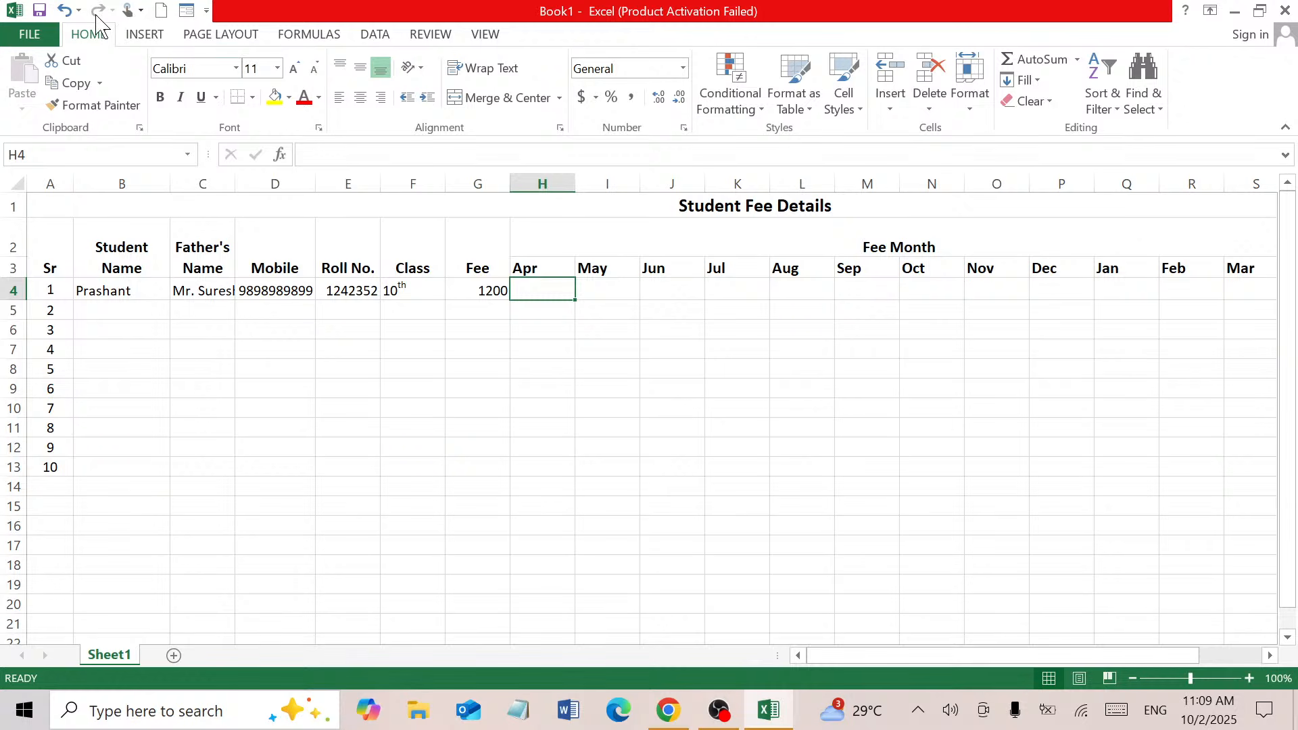
Insert the Wingdings check mark symbol into student 1's Apr cell H4
click(144, 34)
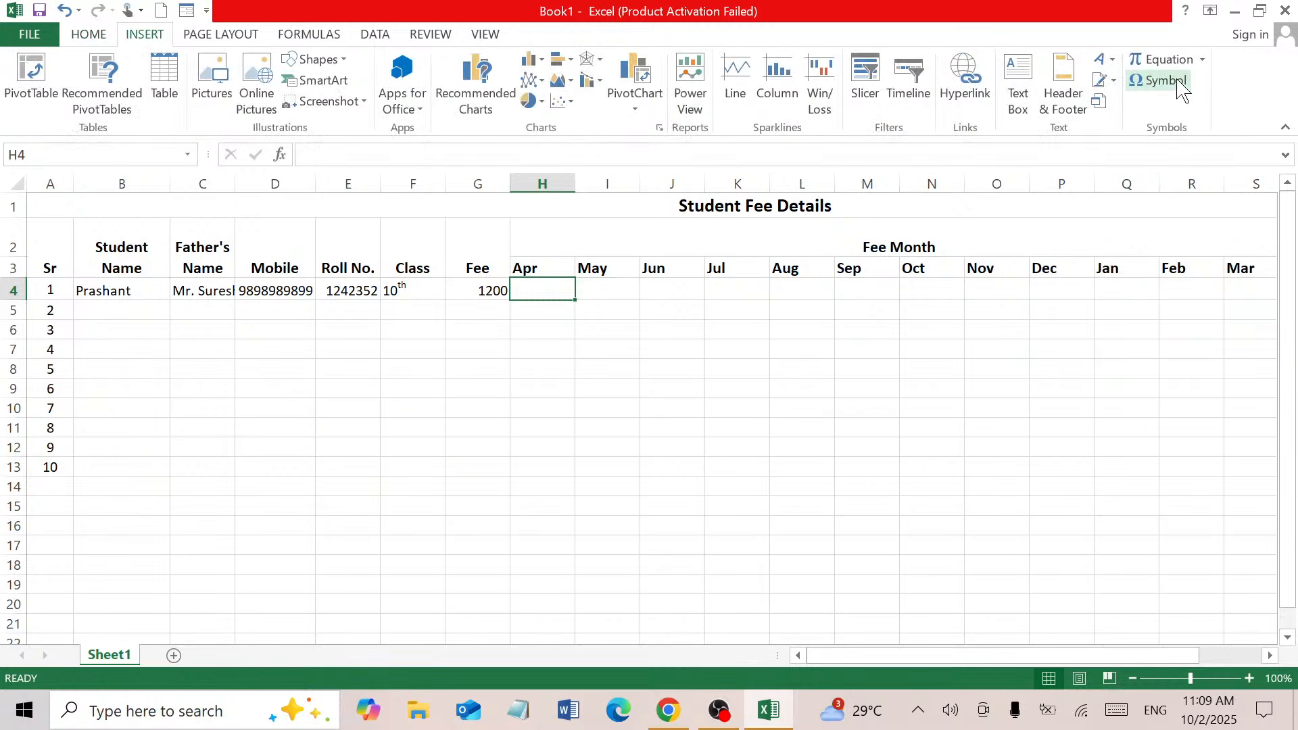
click(1160, 81)
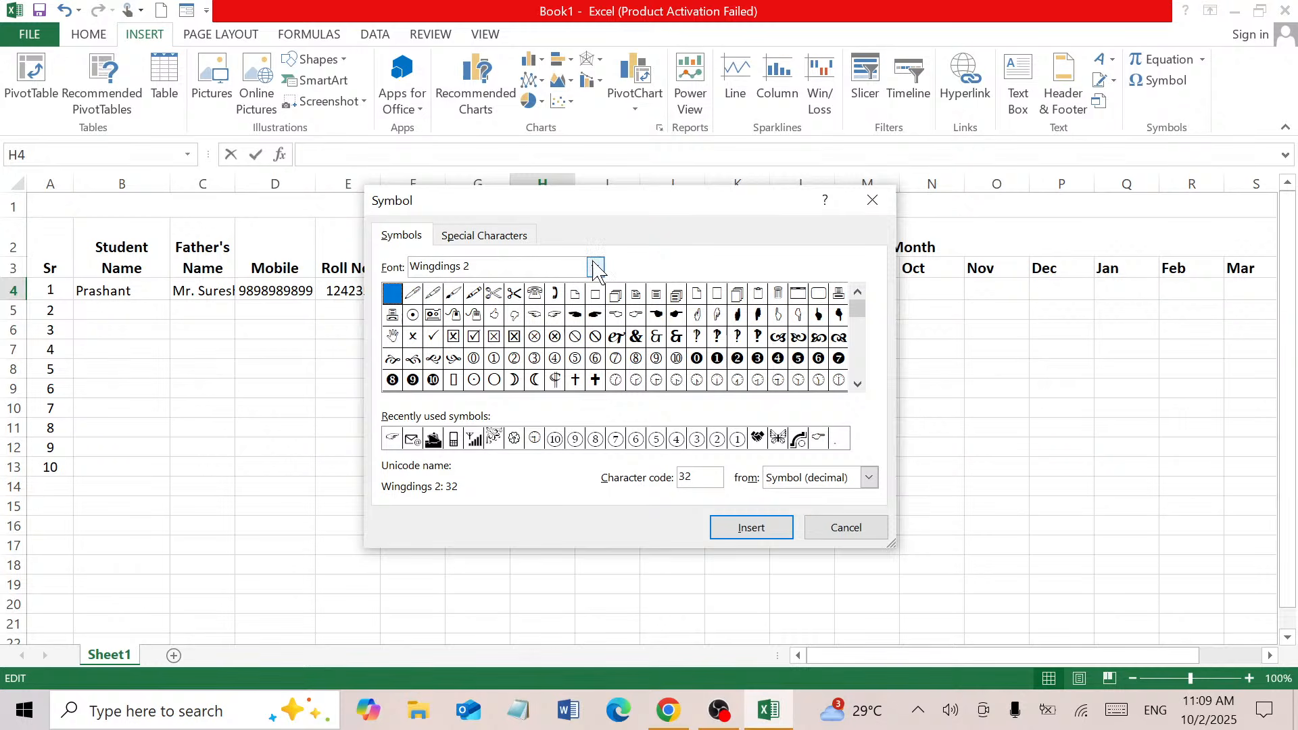
scroll(857, 384, down, 5)
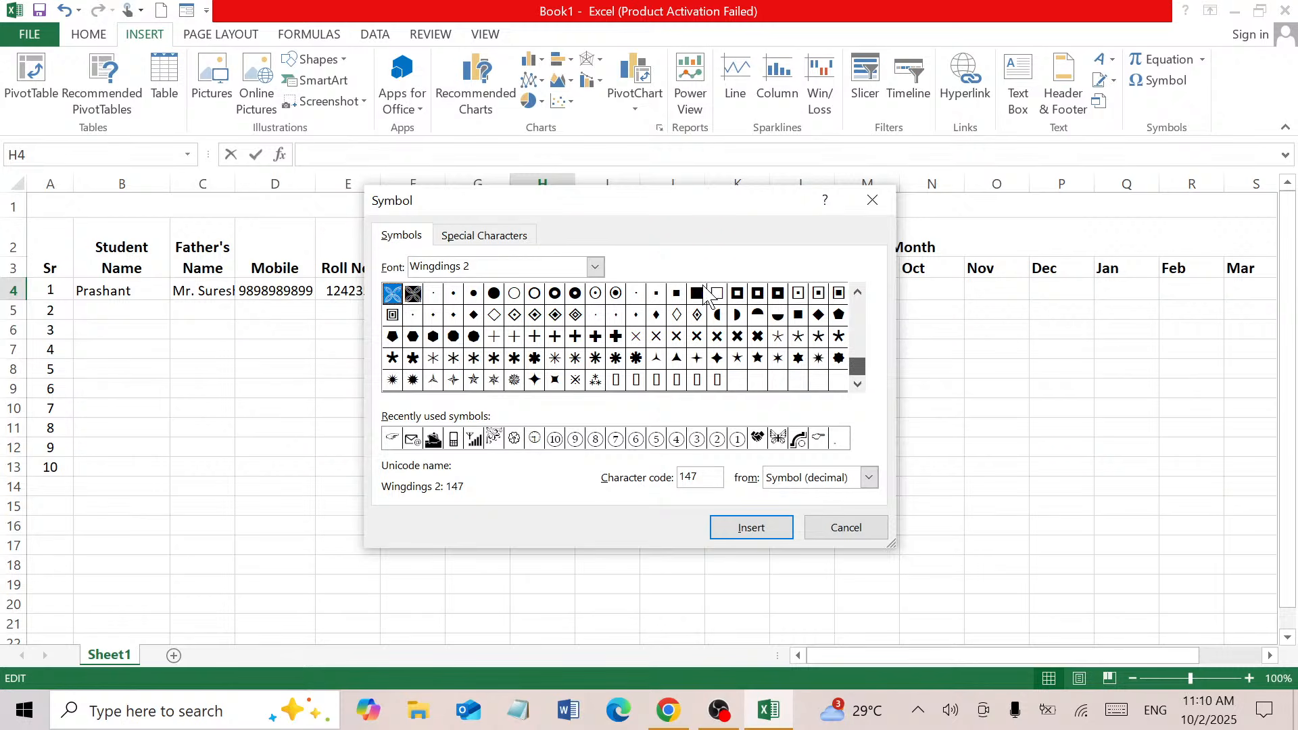
click(595, 268)
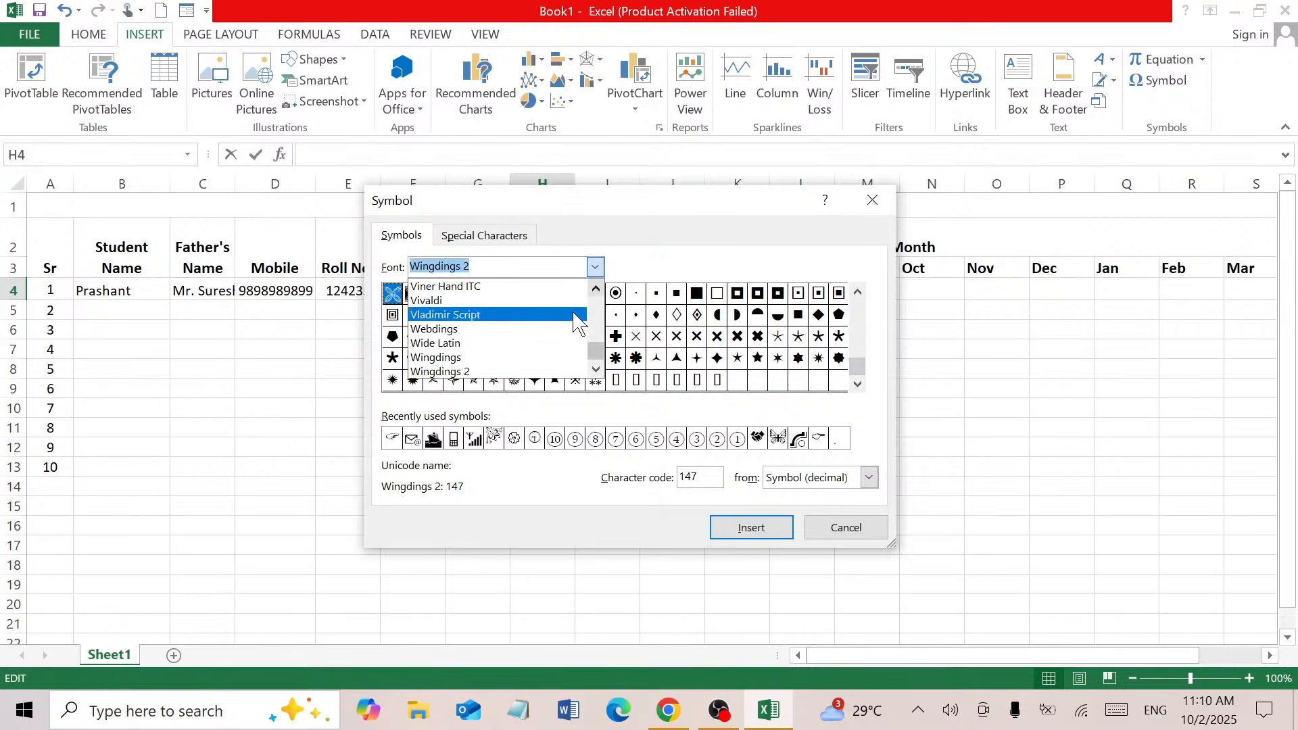
click(554, 358)
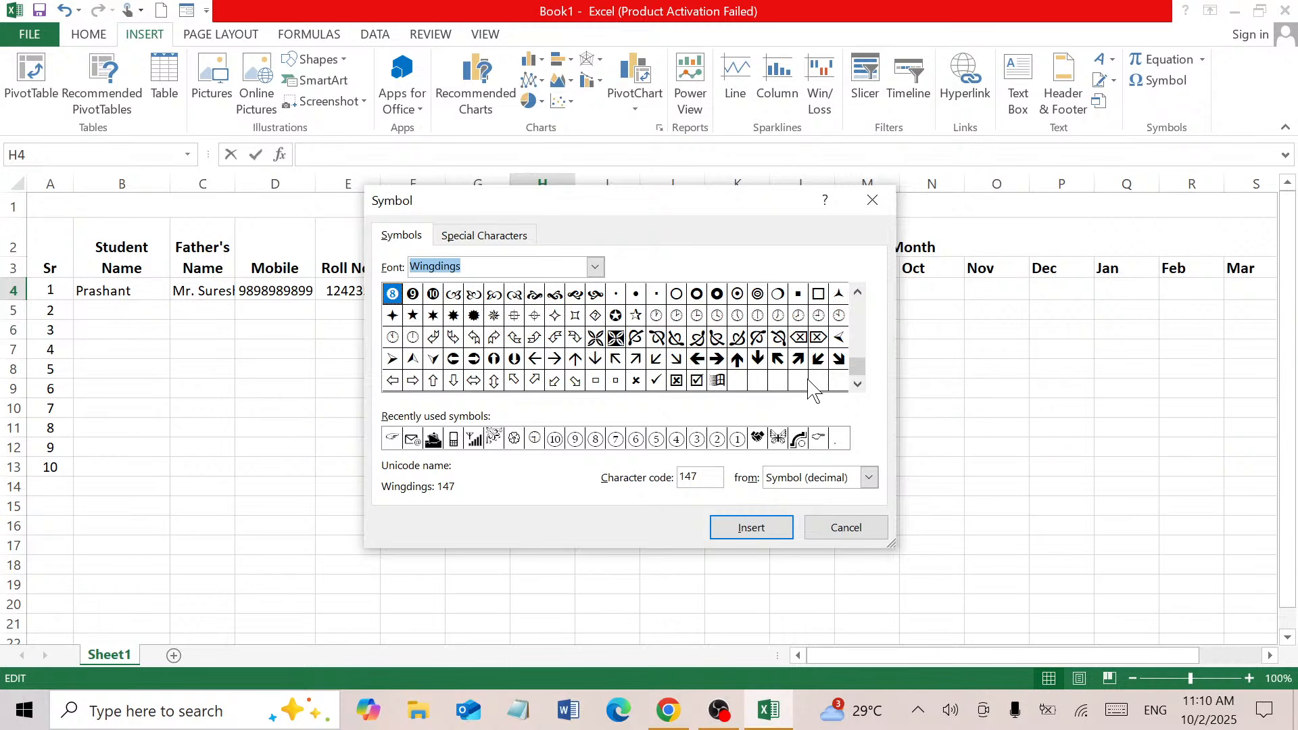
click(656, 382)
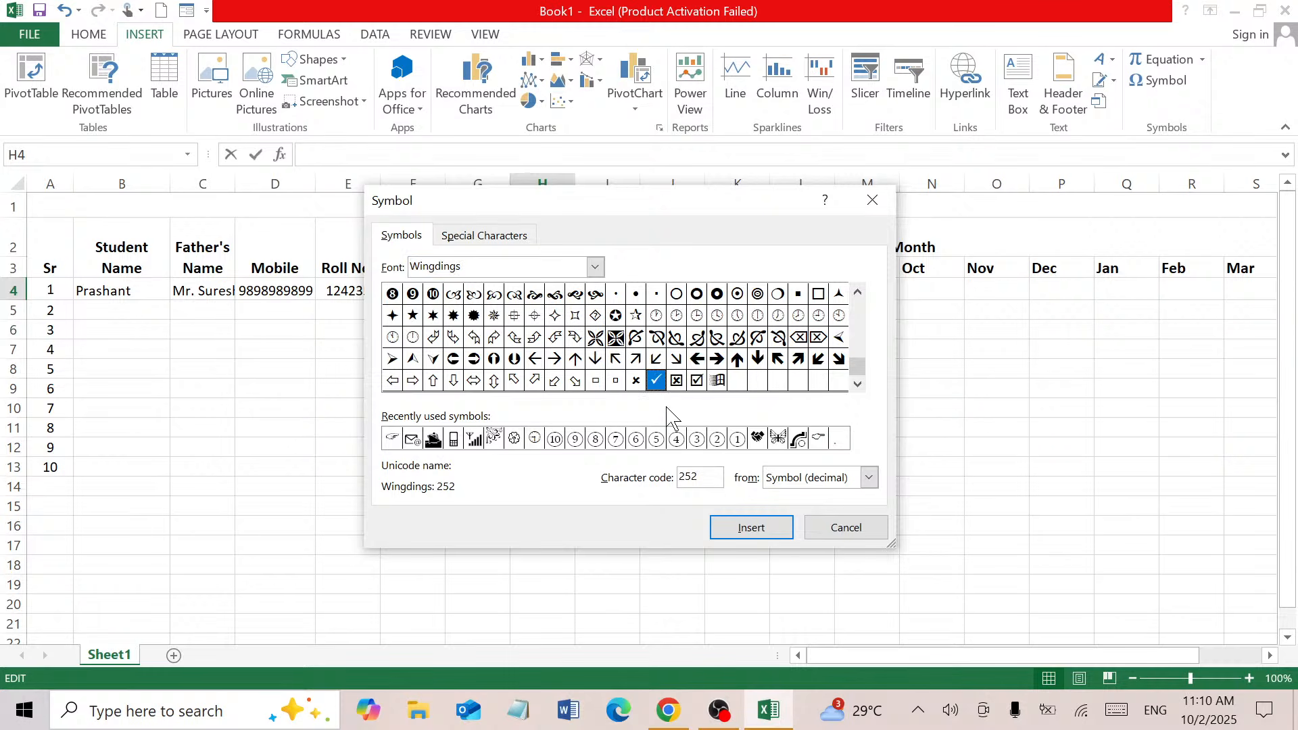
click(749, 529)
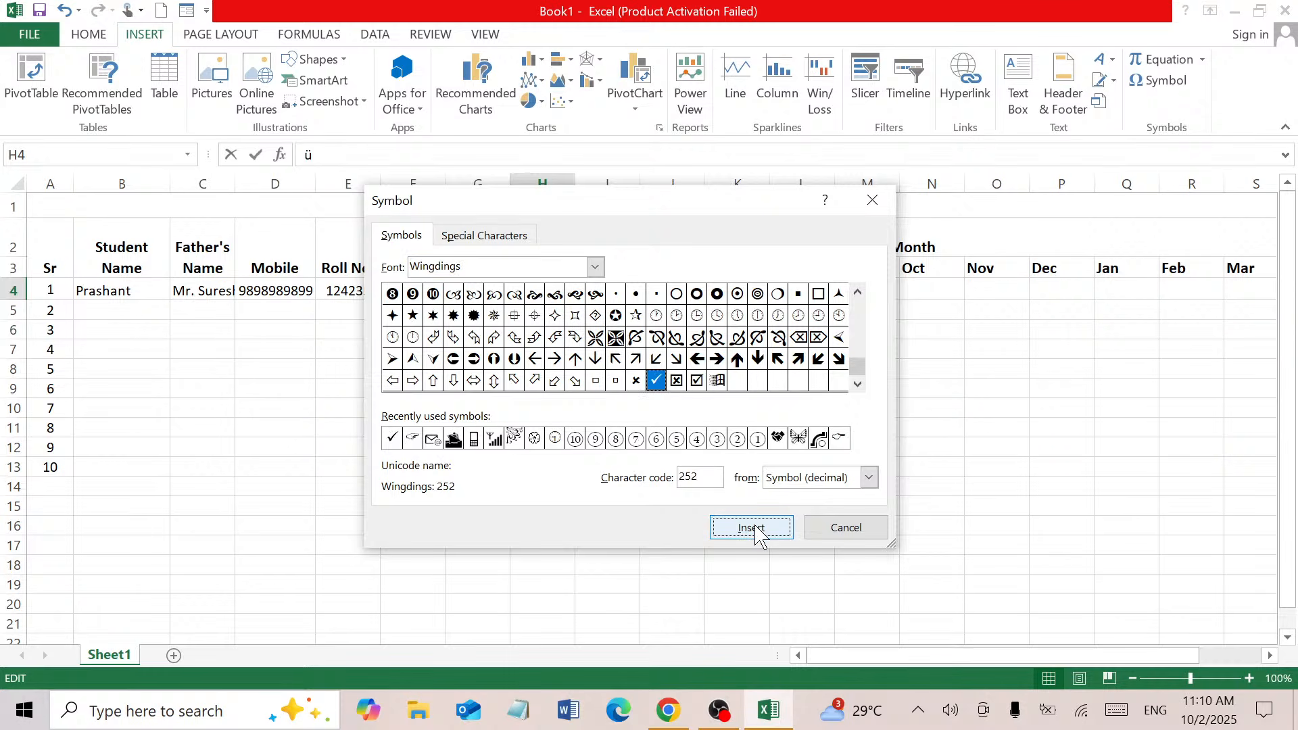
click(839, 529)
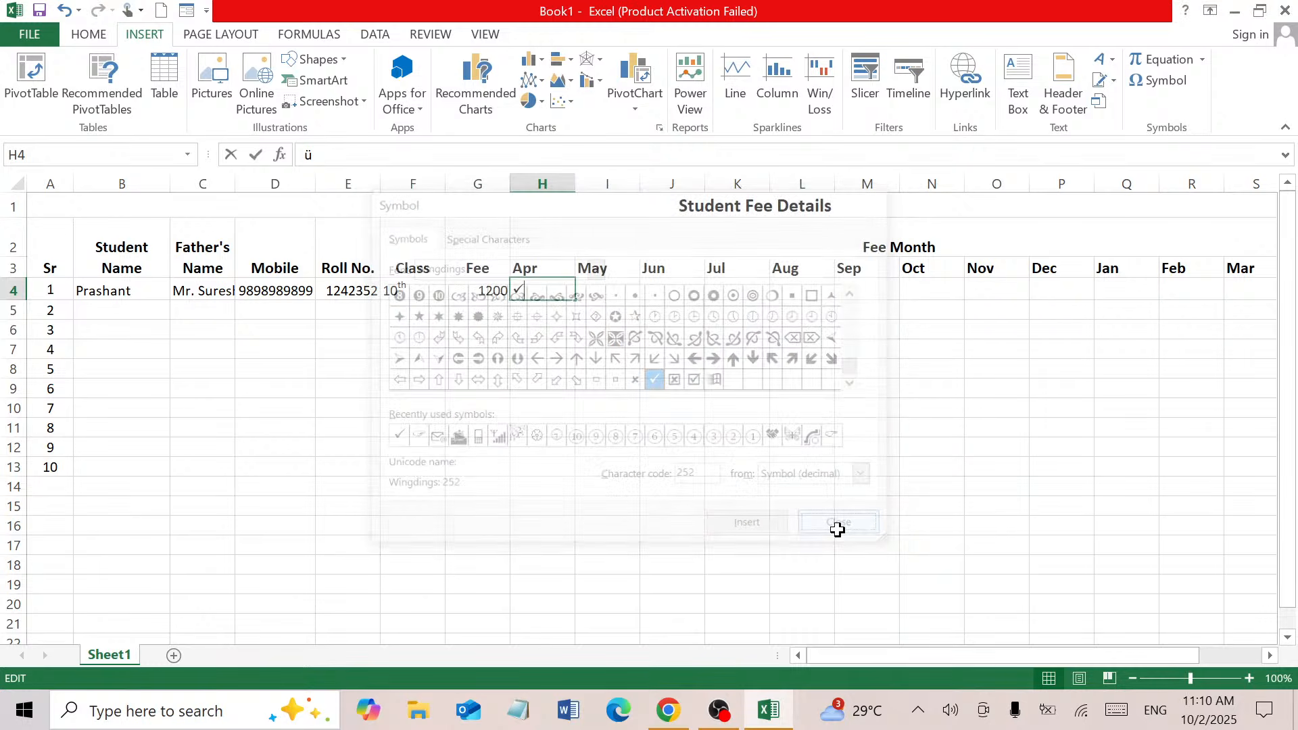
click(612, 293)
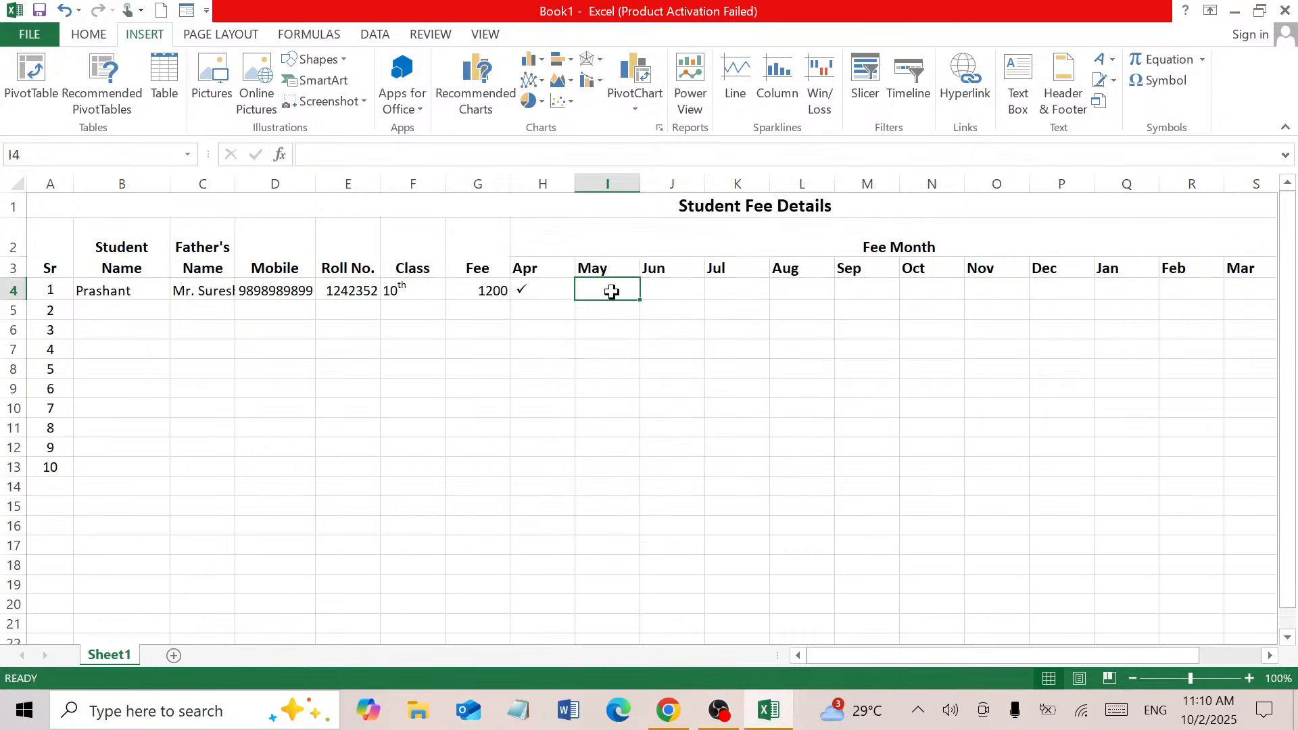
Clear the tick from H4 and select the Apr–Mar month cells for all student rows
click(548, 288)
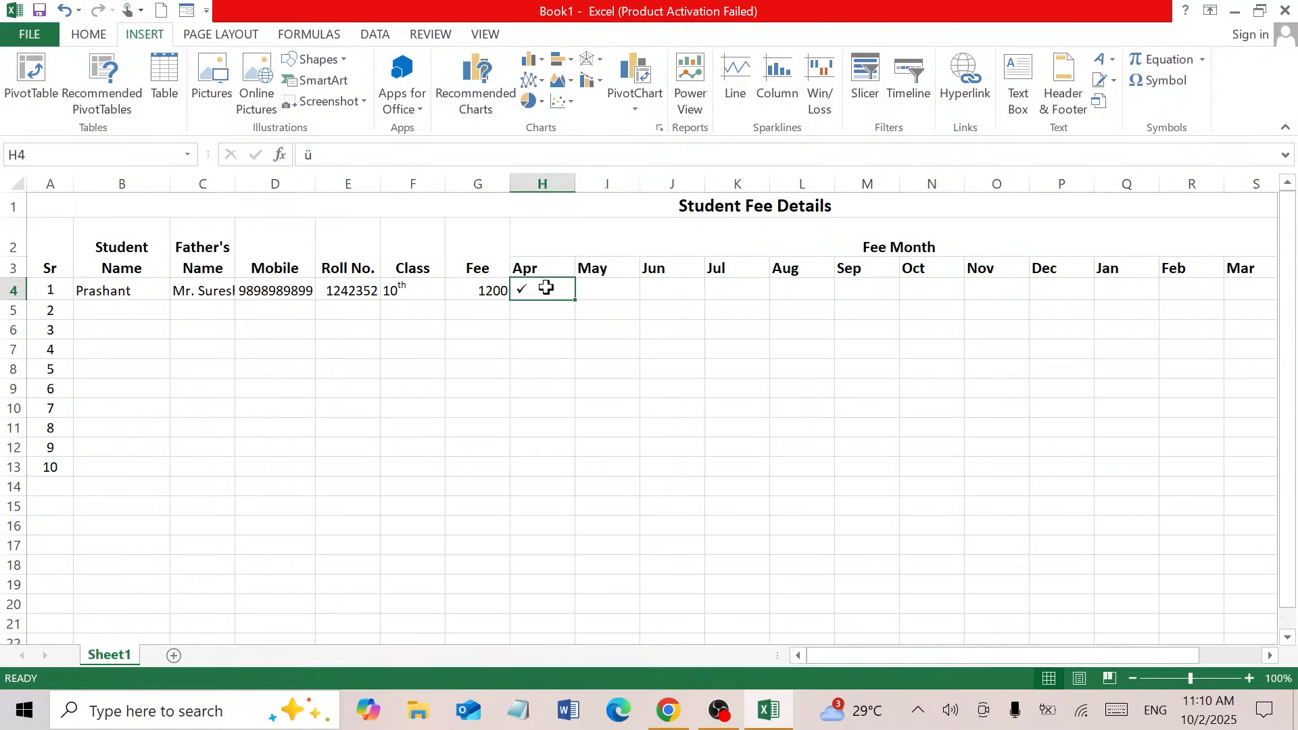
text(P)
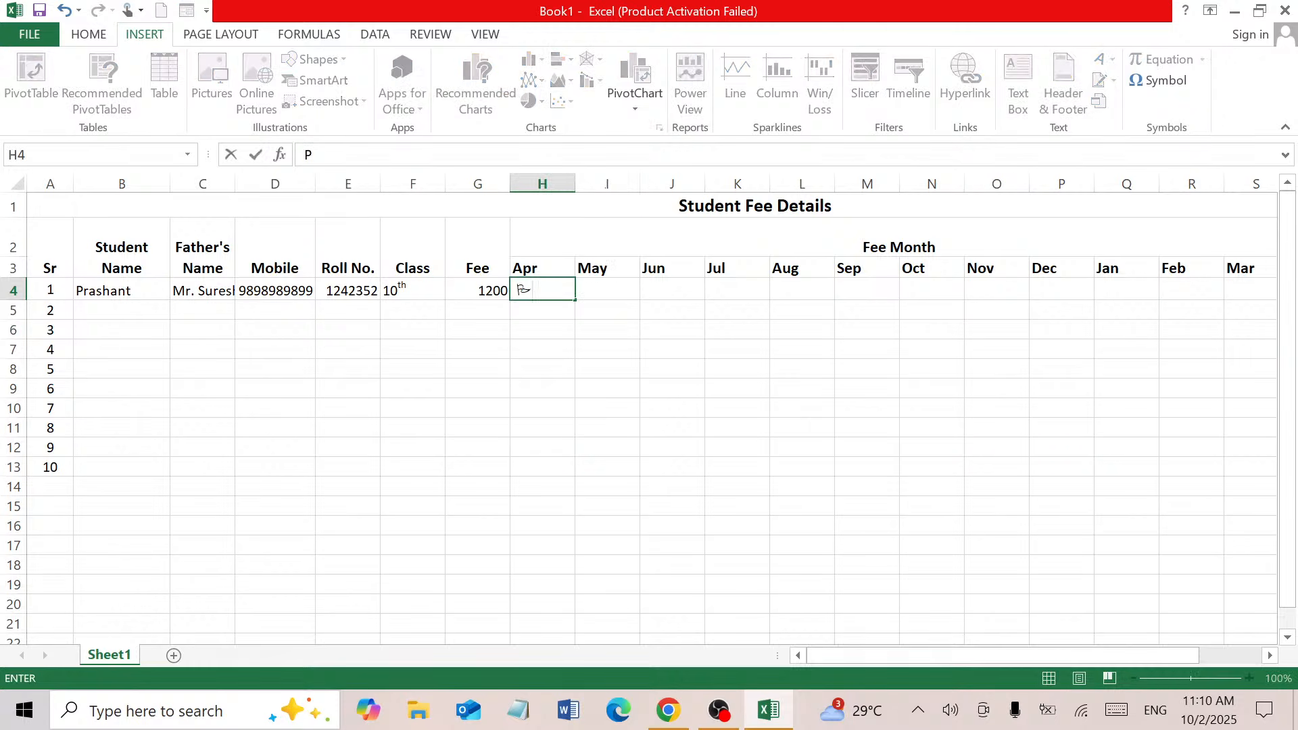
key(Return)
click(546, 287)
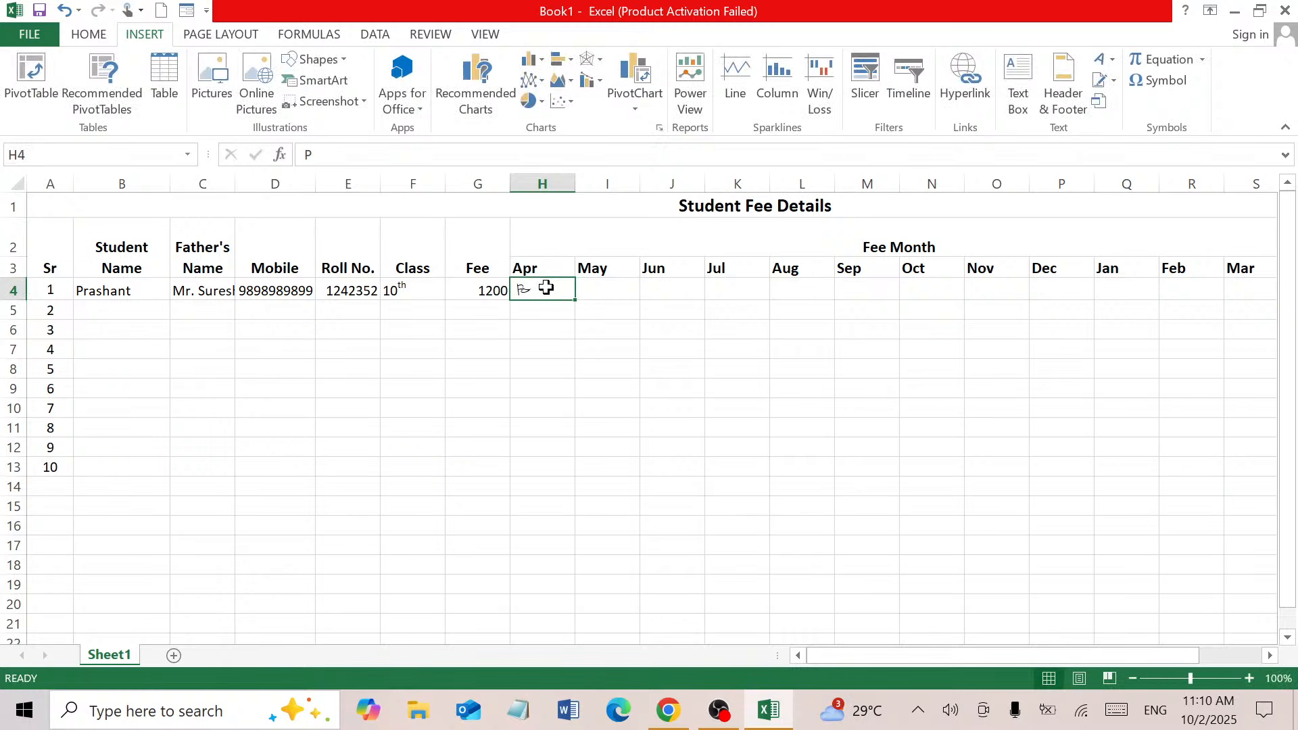
key(BackSpace)
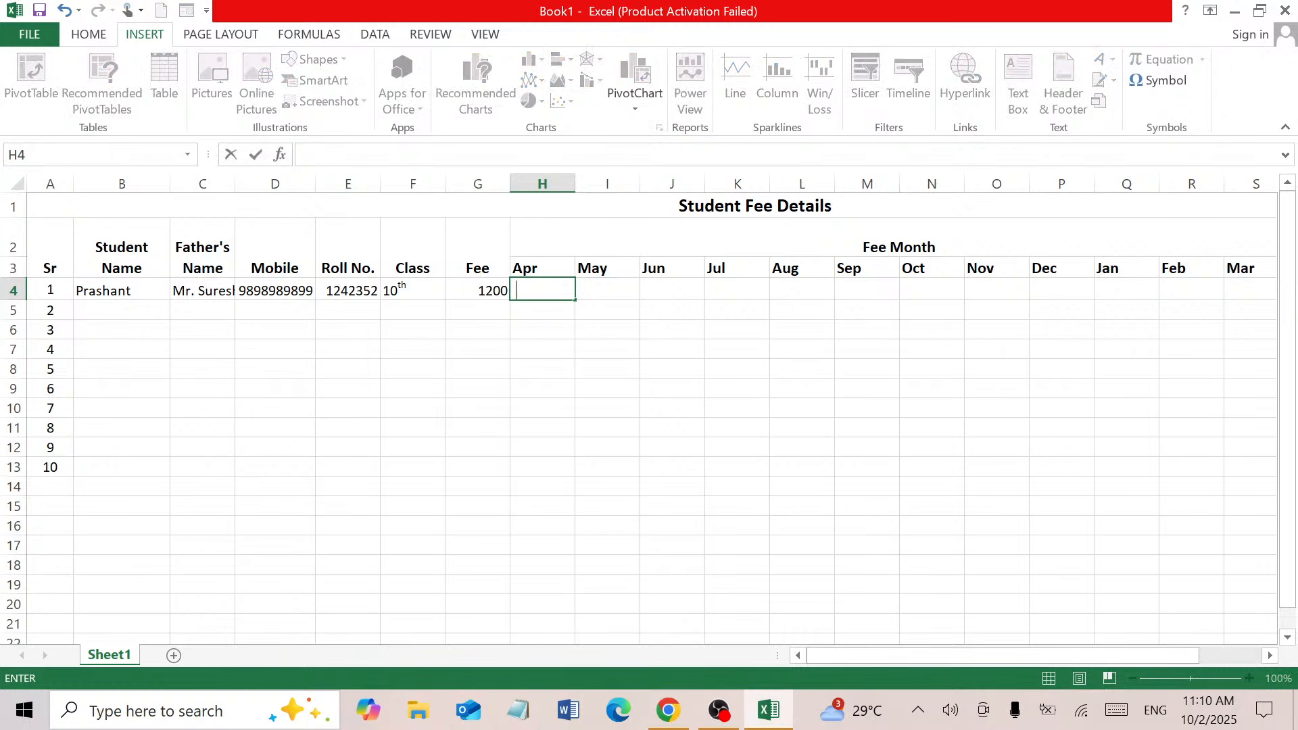
key(Return)
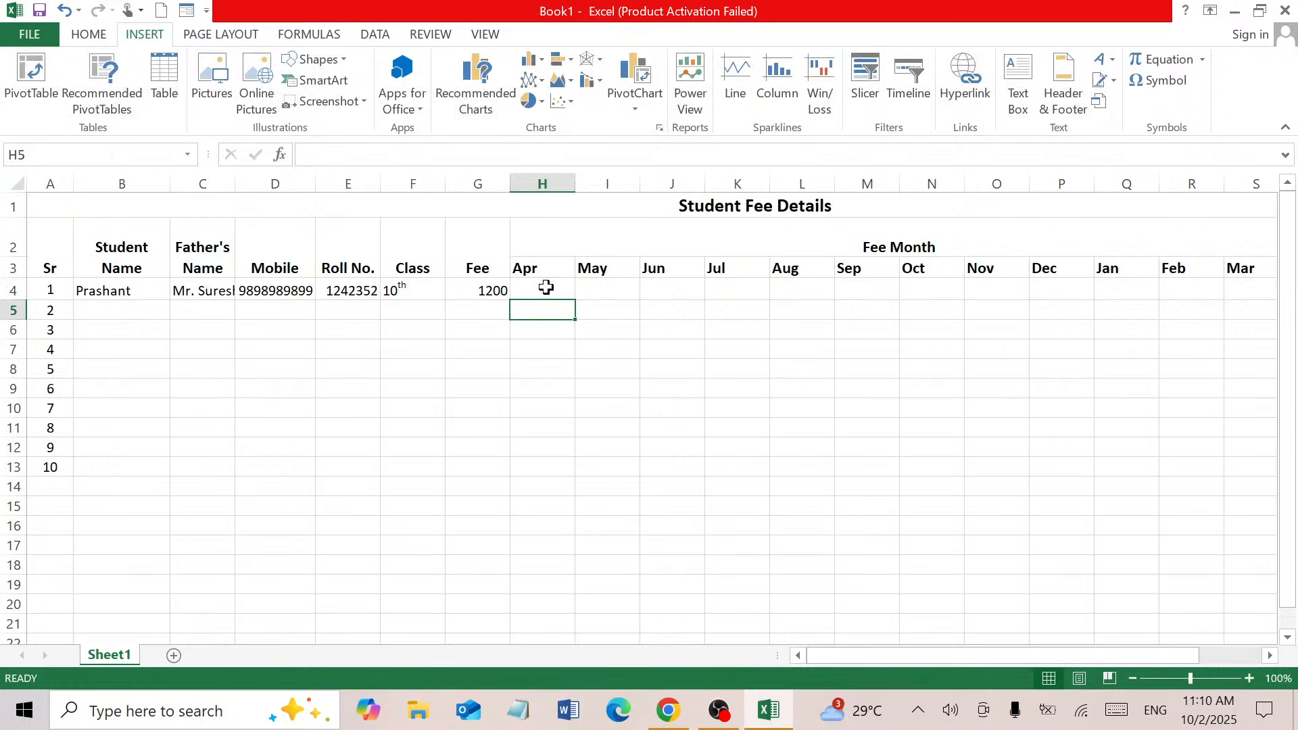
click(547, 288)
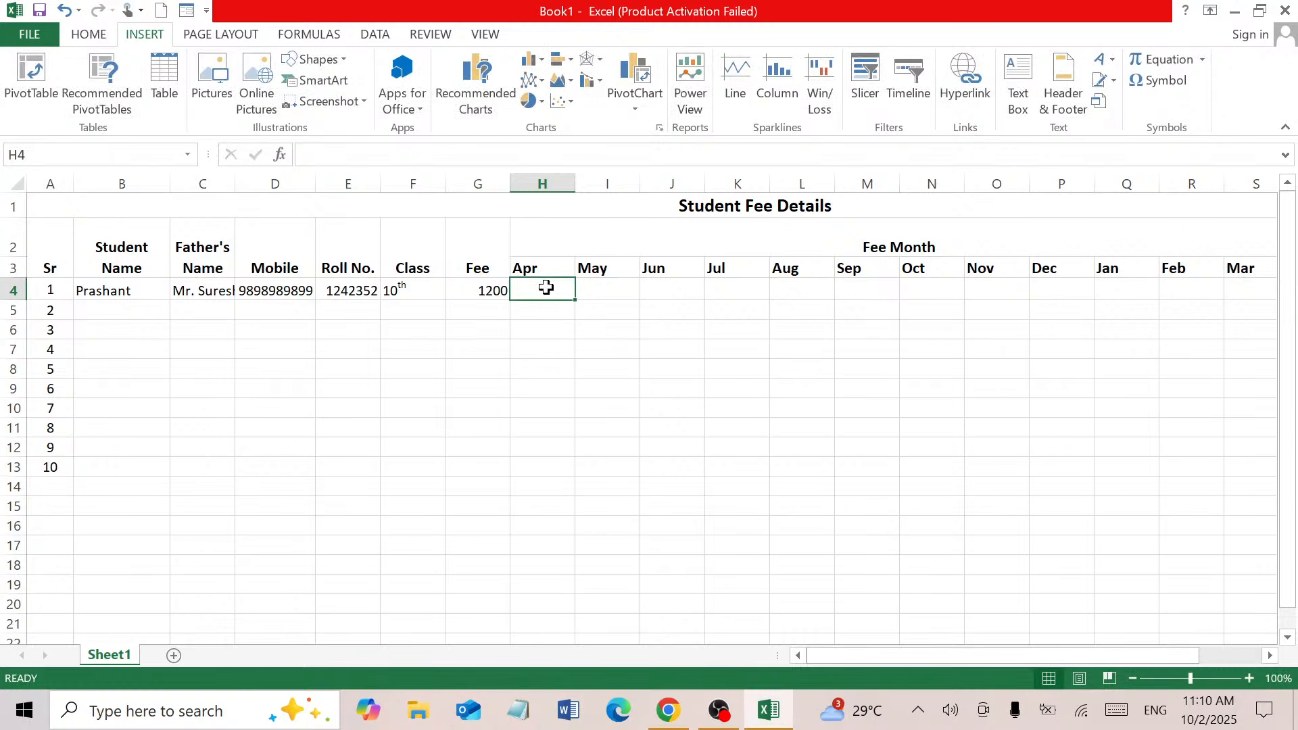
drag(547, 288, 1025, 539)
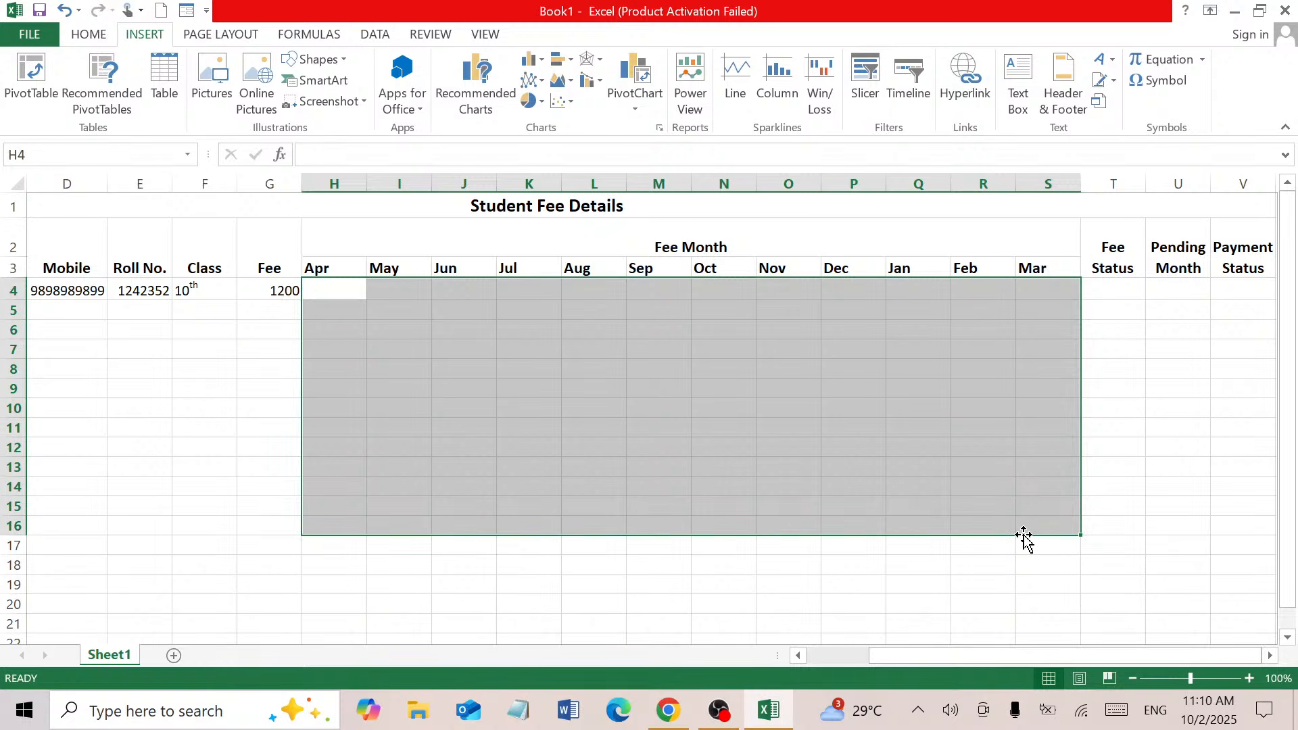
Set the month cells' font to Wingdings 2 and type P in H4 for an Apr tick
click(92, 37)
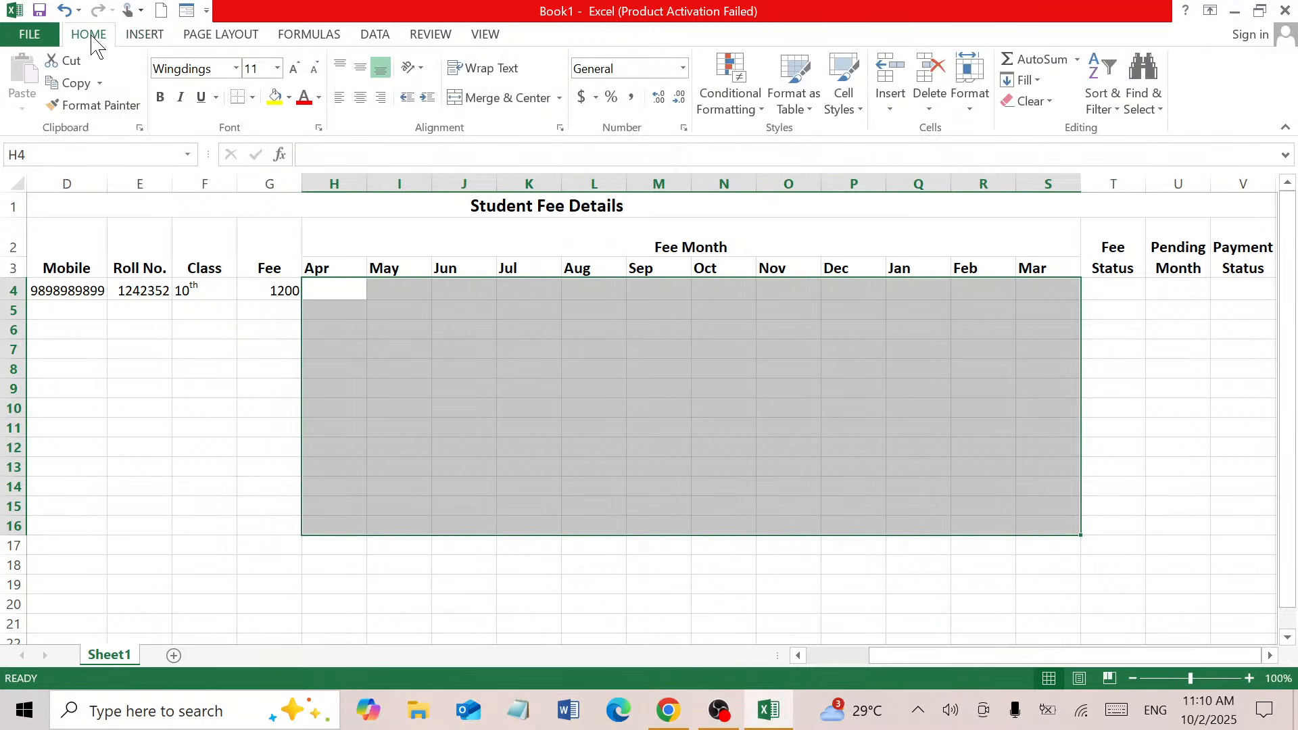
click(236, 68)
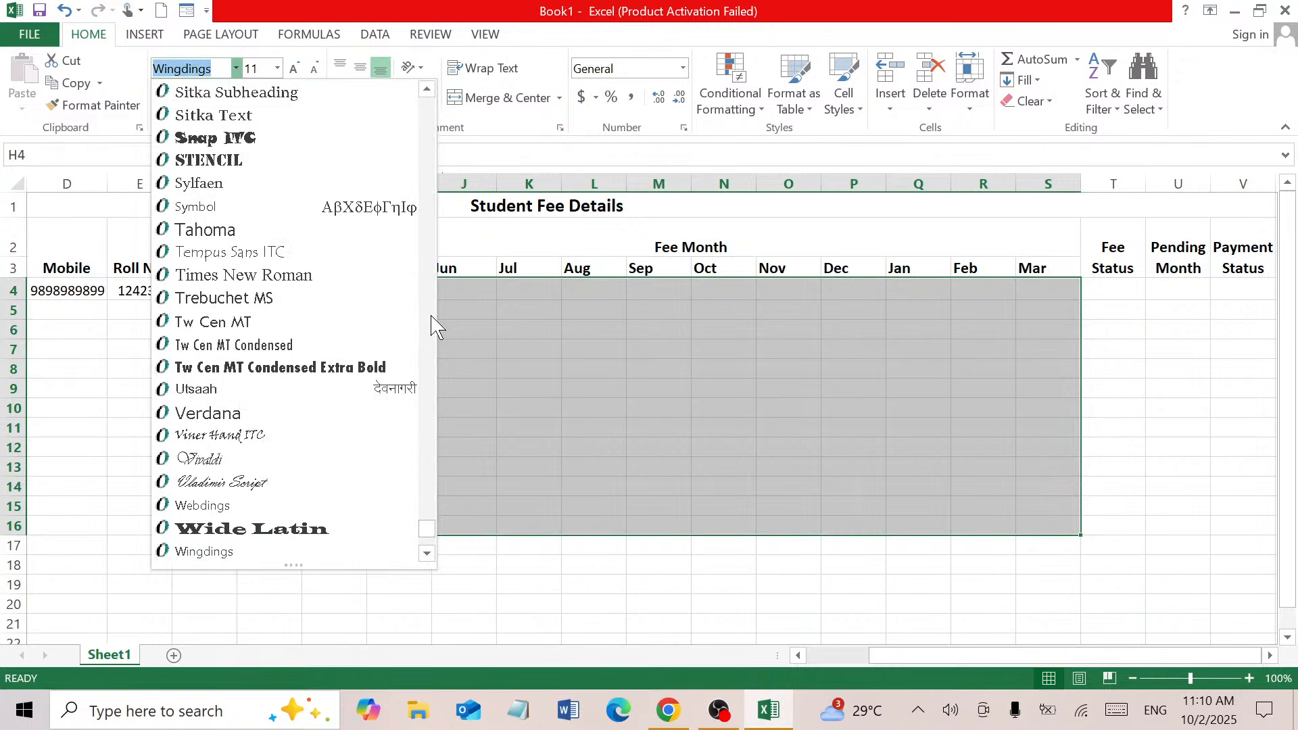
click(427, 554)
click(427, 554)
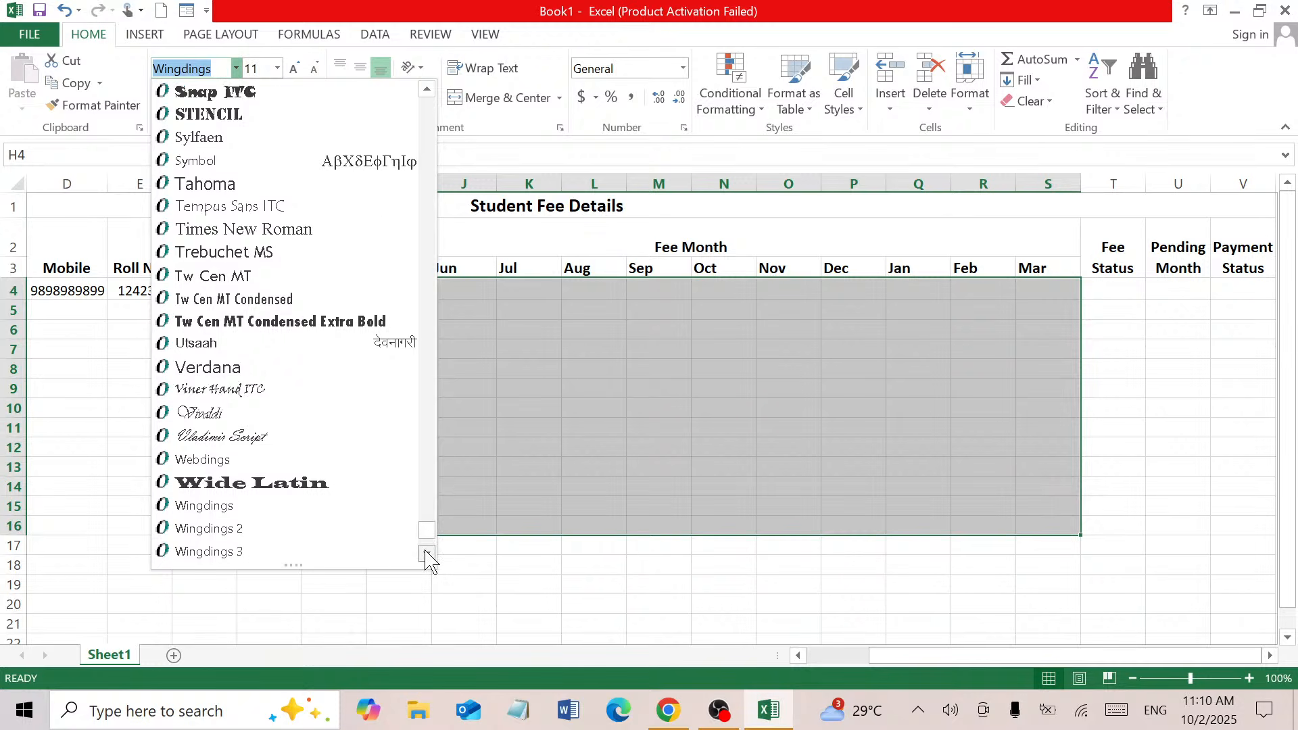
click(426, 554)
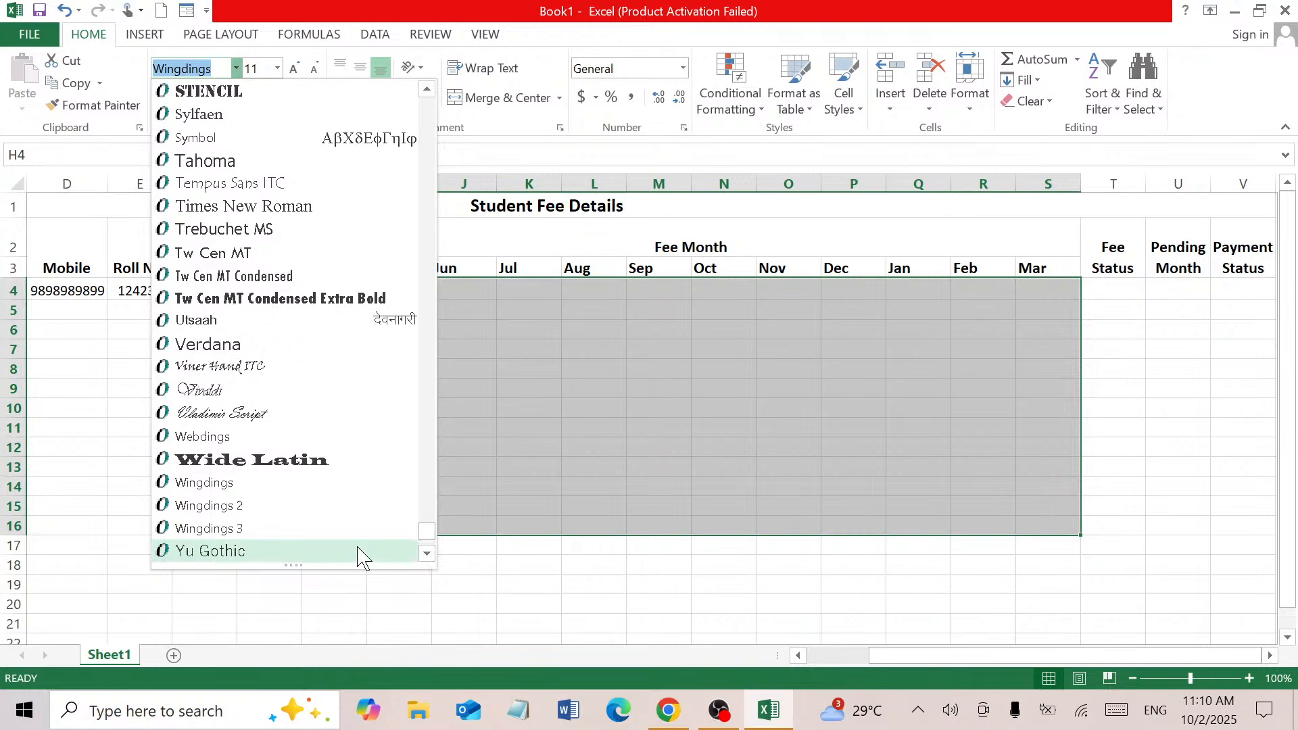
click(247, 506)
click(334, 285)
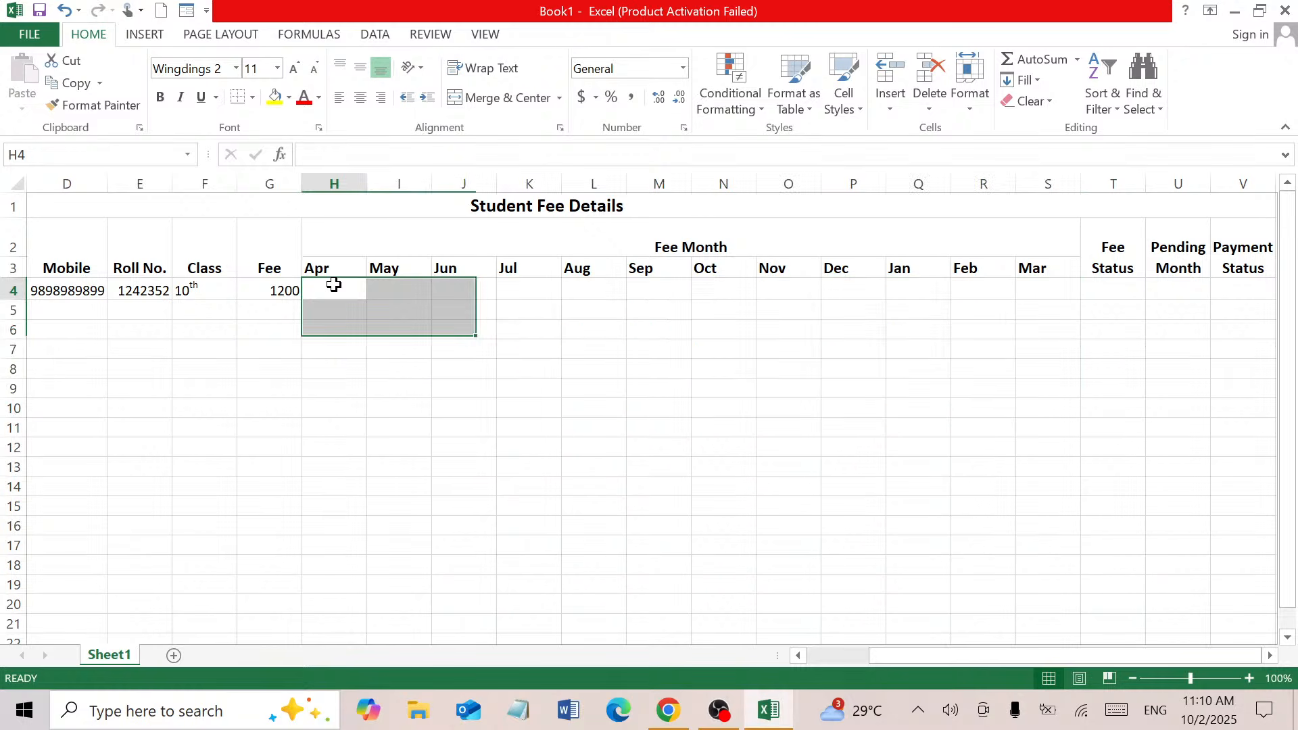
text(P)
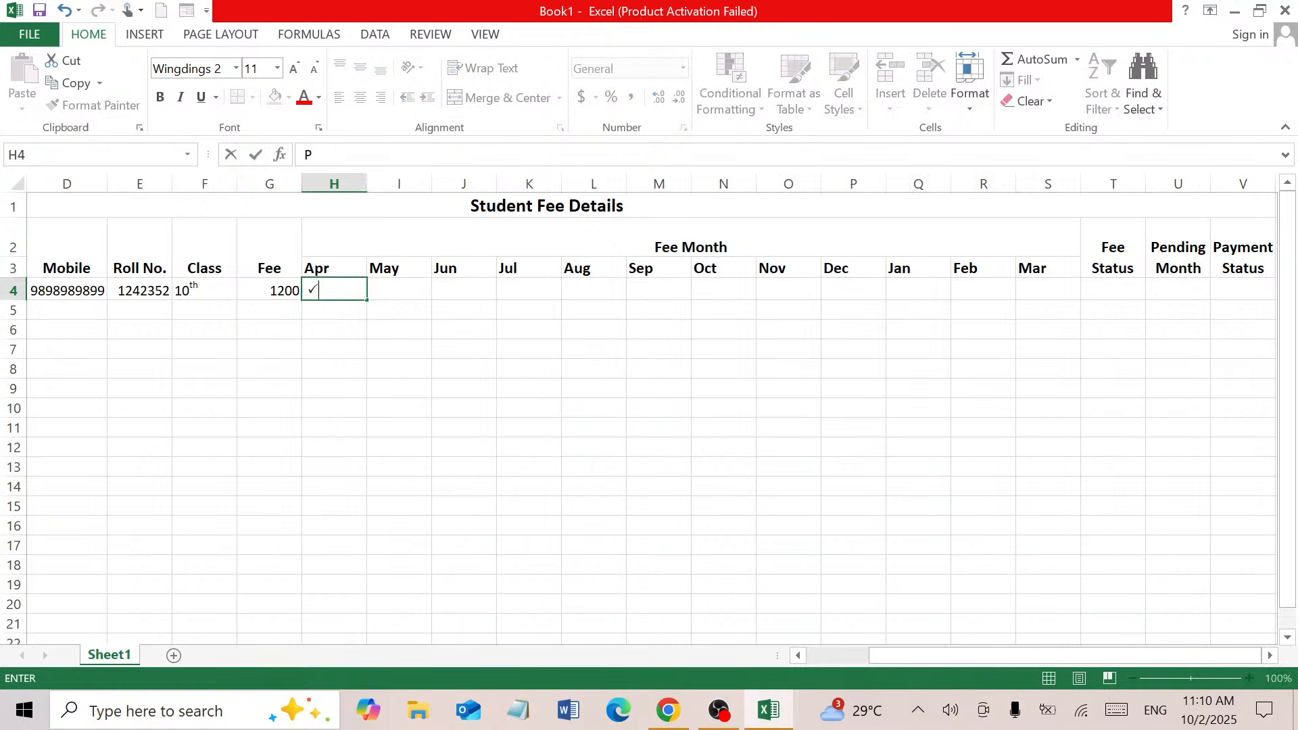
key(Tab)
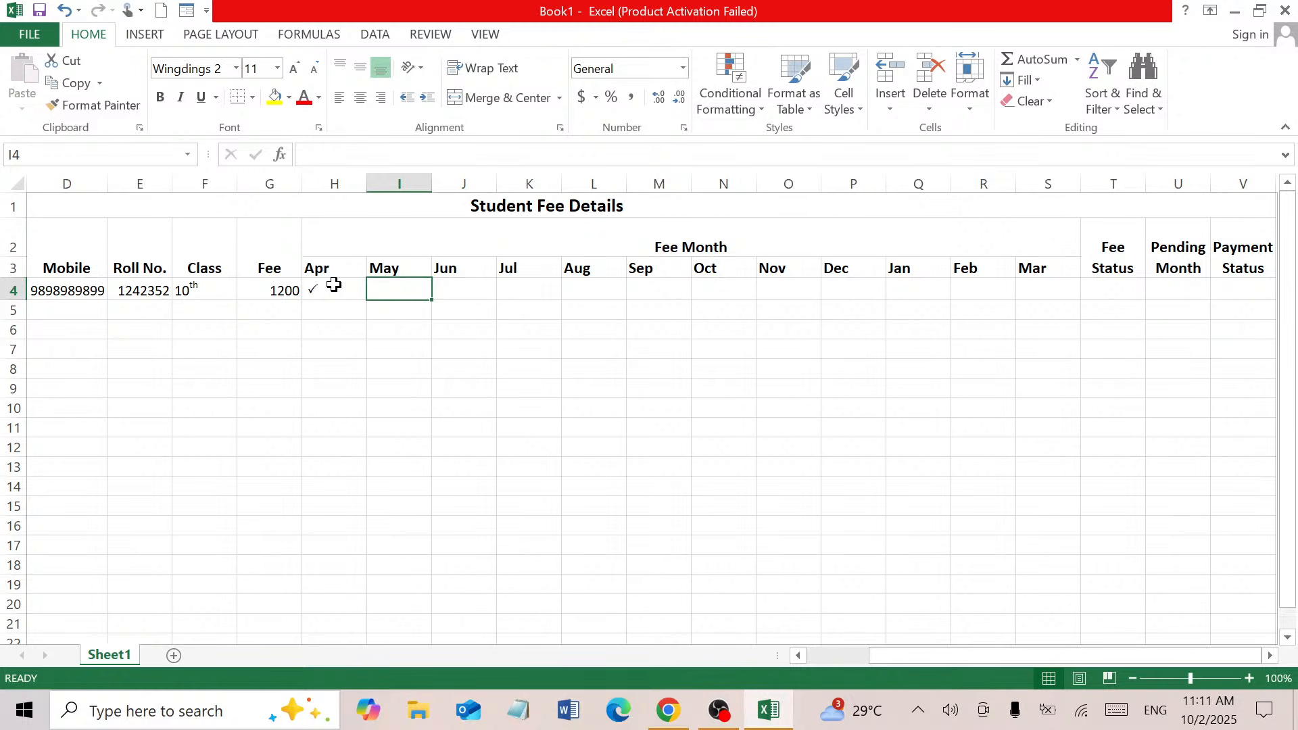
Make the month cells green, bold, 12 pt and centred horizontally and vertically
drag(334, 285, 1070, 545)
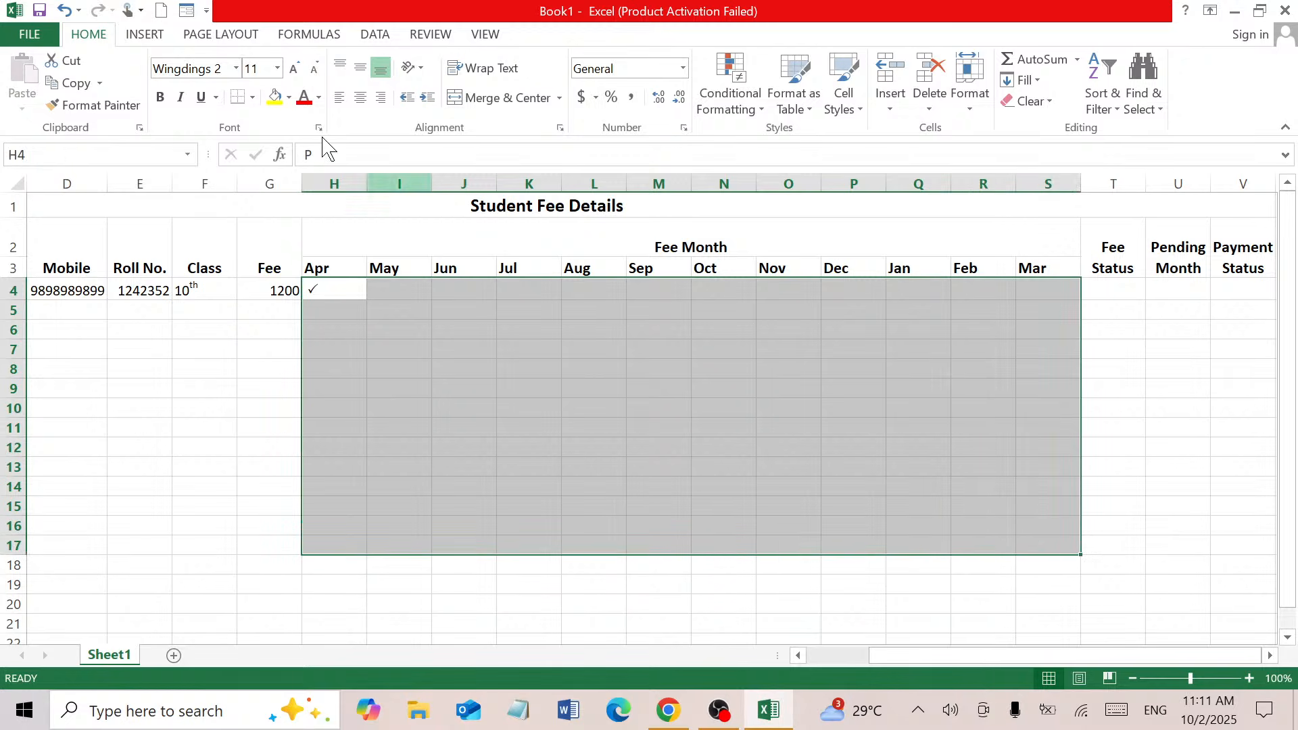
click(319, 97)
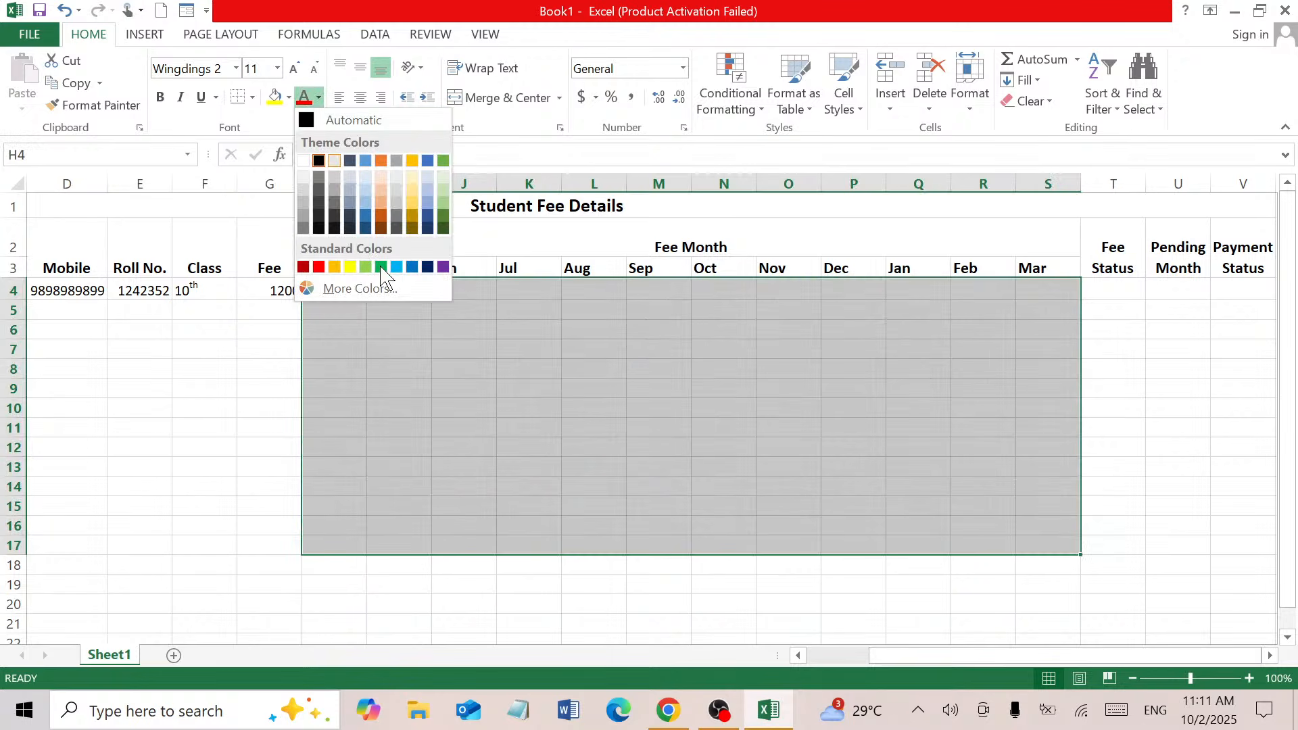
key(Escape)
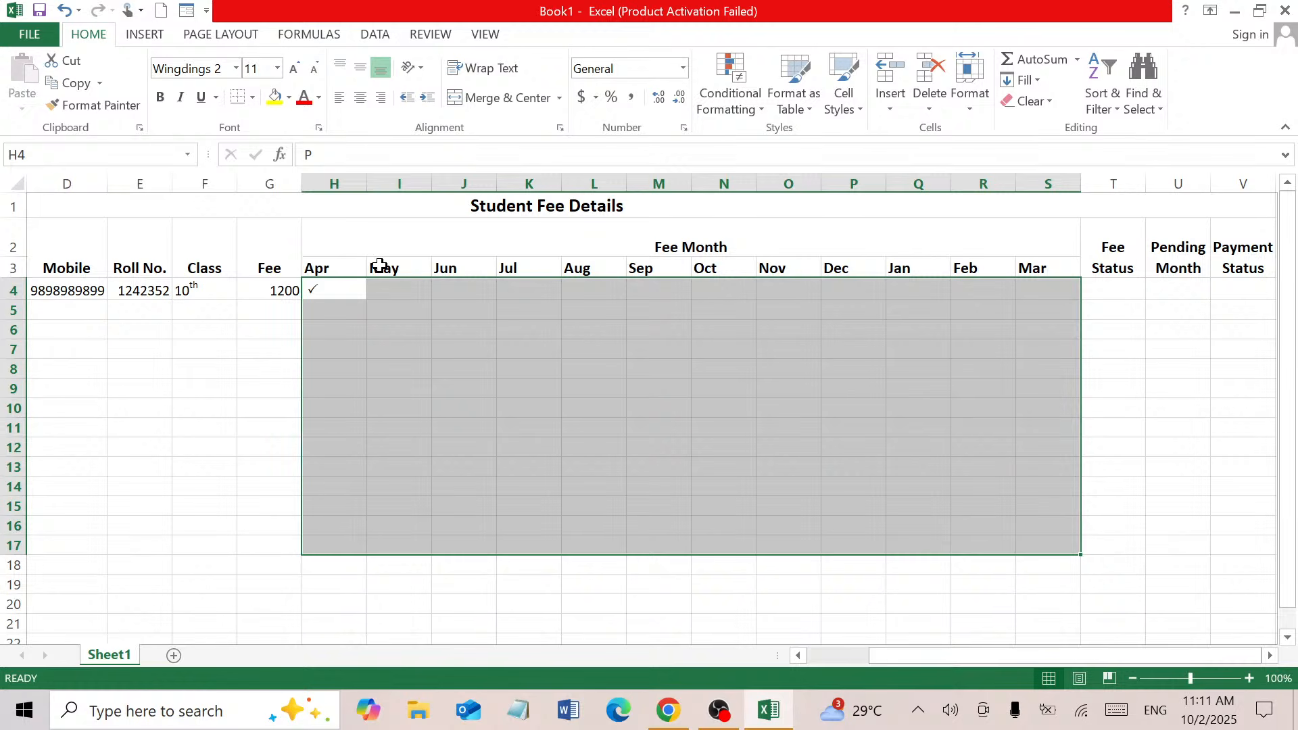
click(161, 99)
click(359, 99)
click(360, 69)
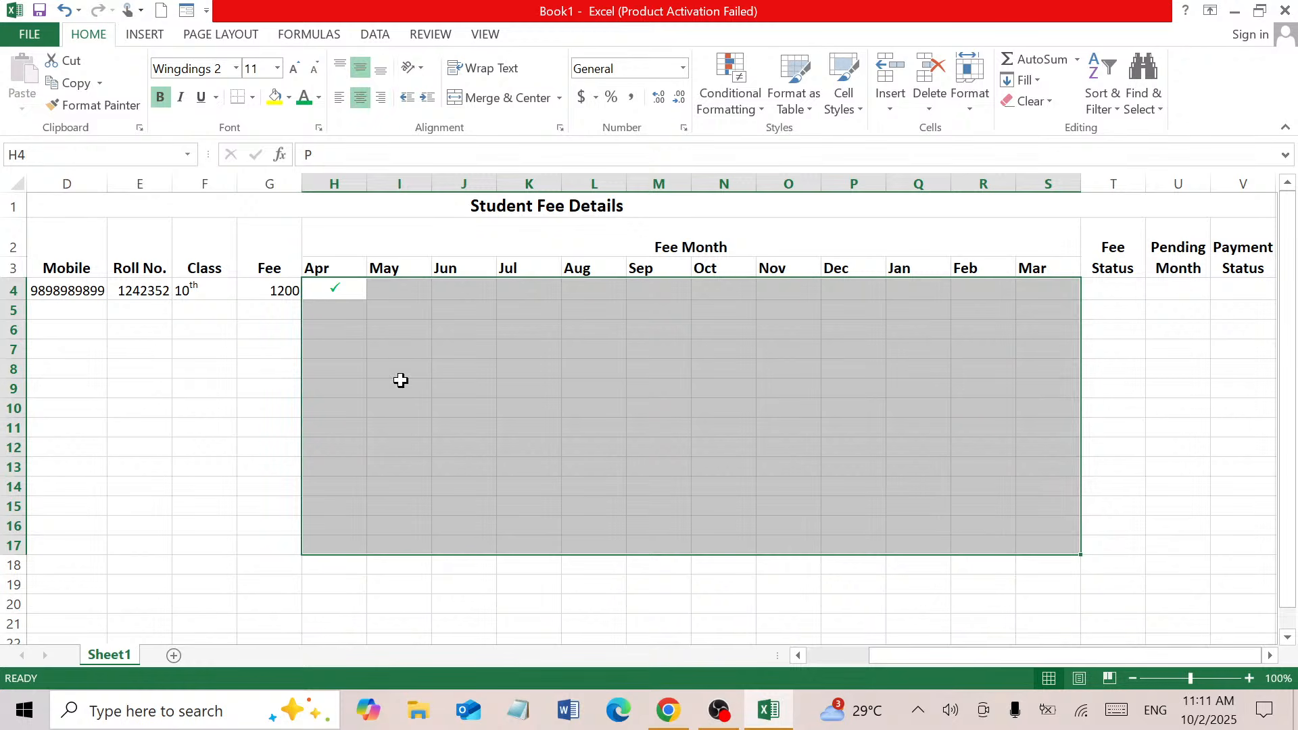
click(292, 70)
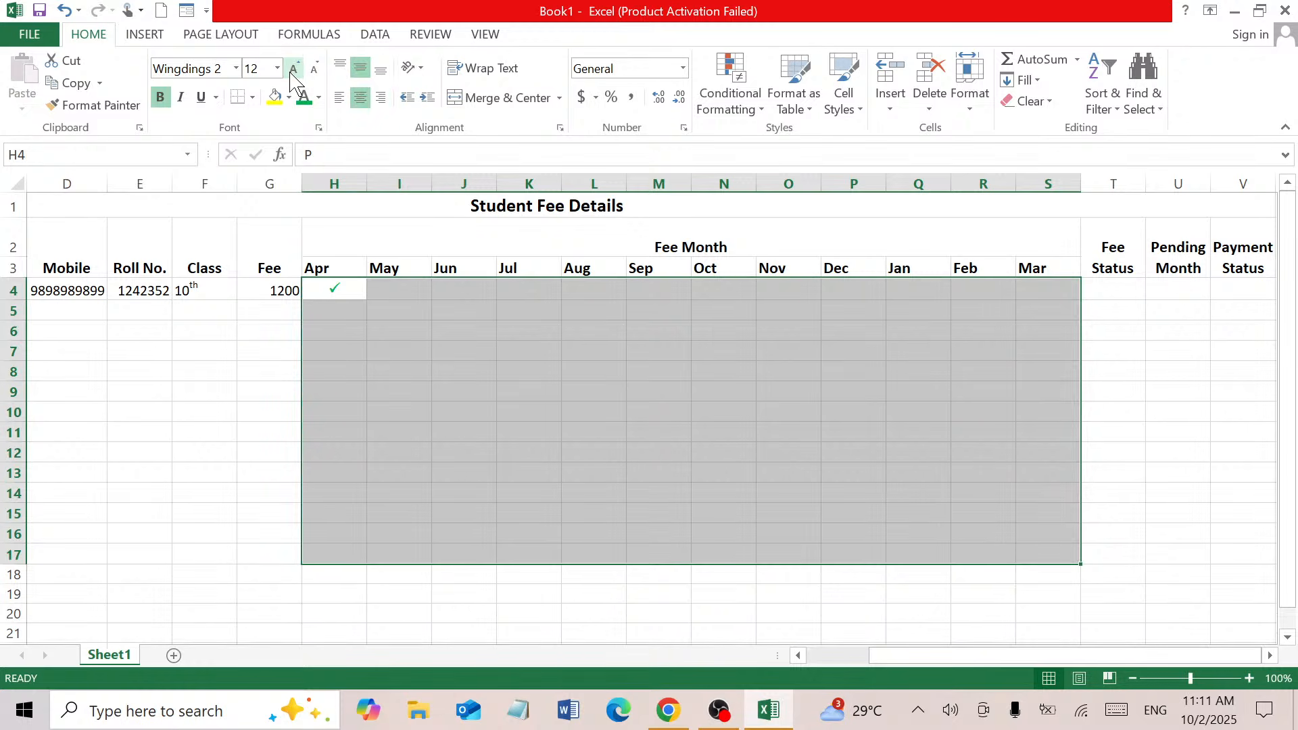
click(385, 388)
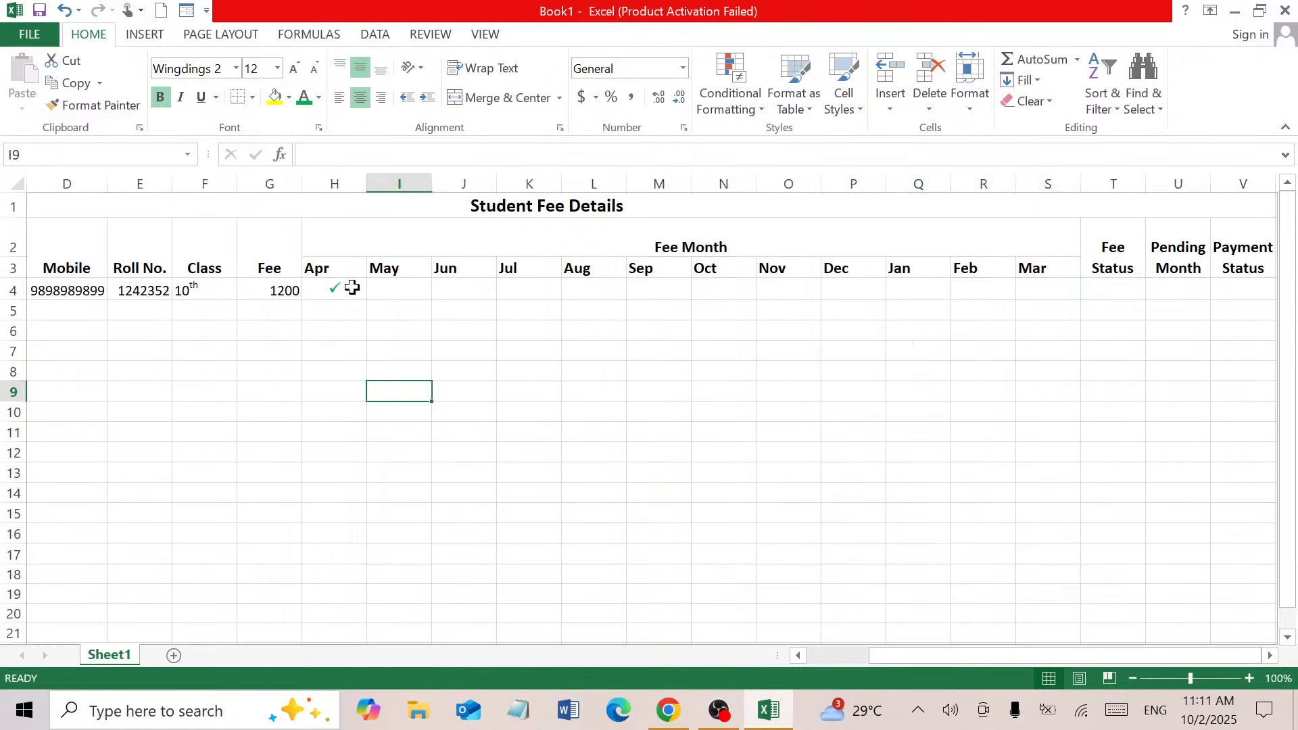
Type P ticks into student 1's May, Jun and Jul cells
click(393, 287)
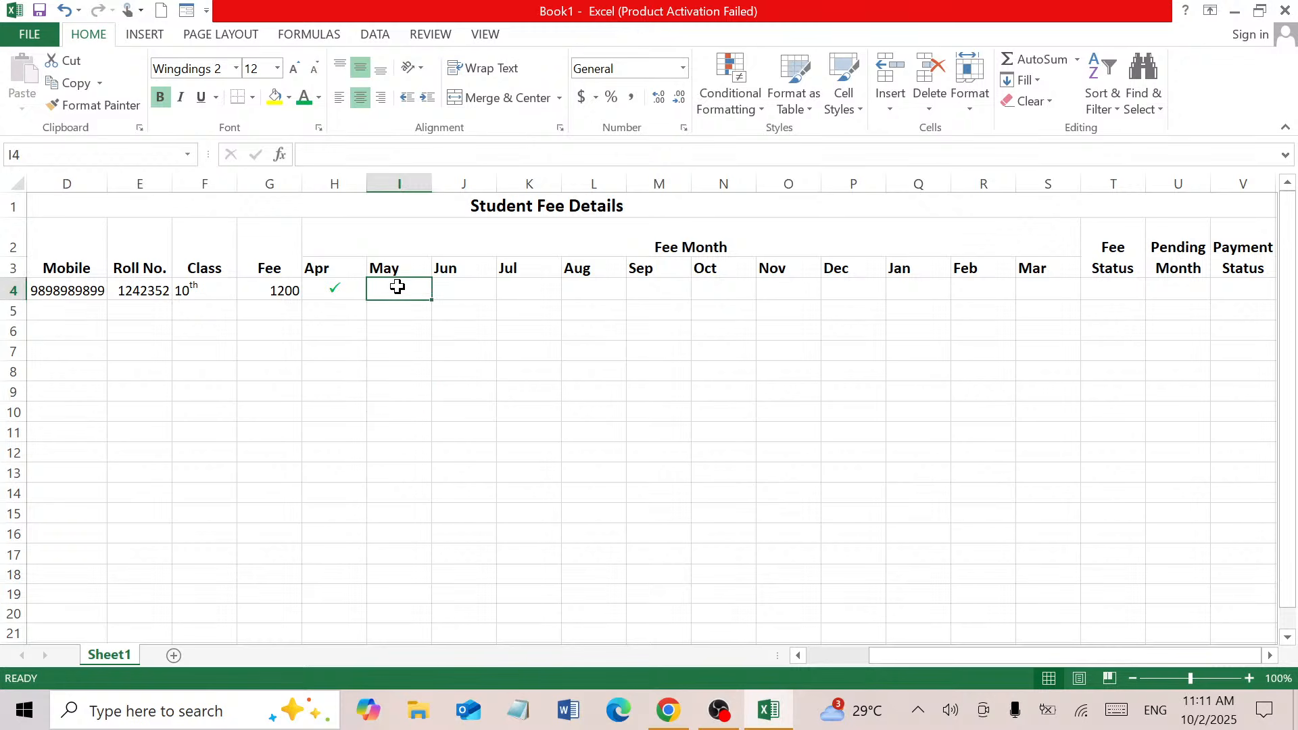
text(P)
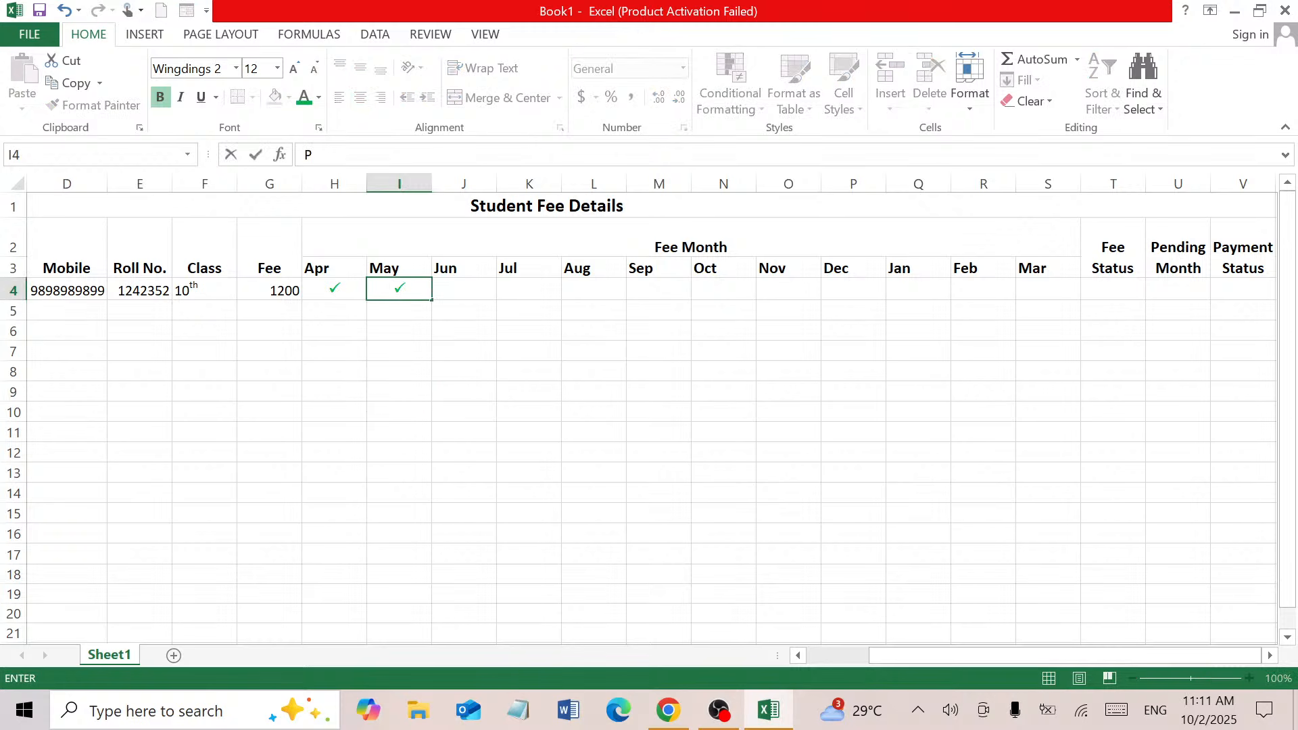
key(Tab)
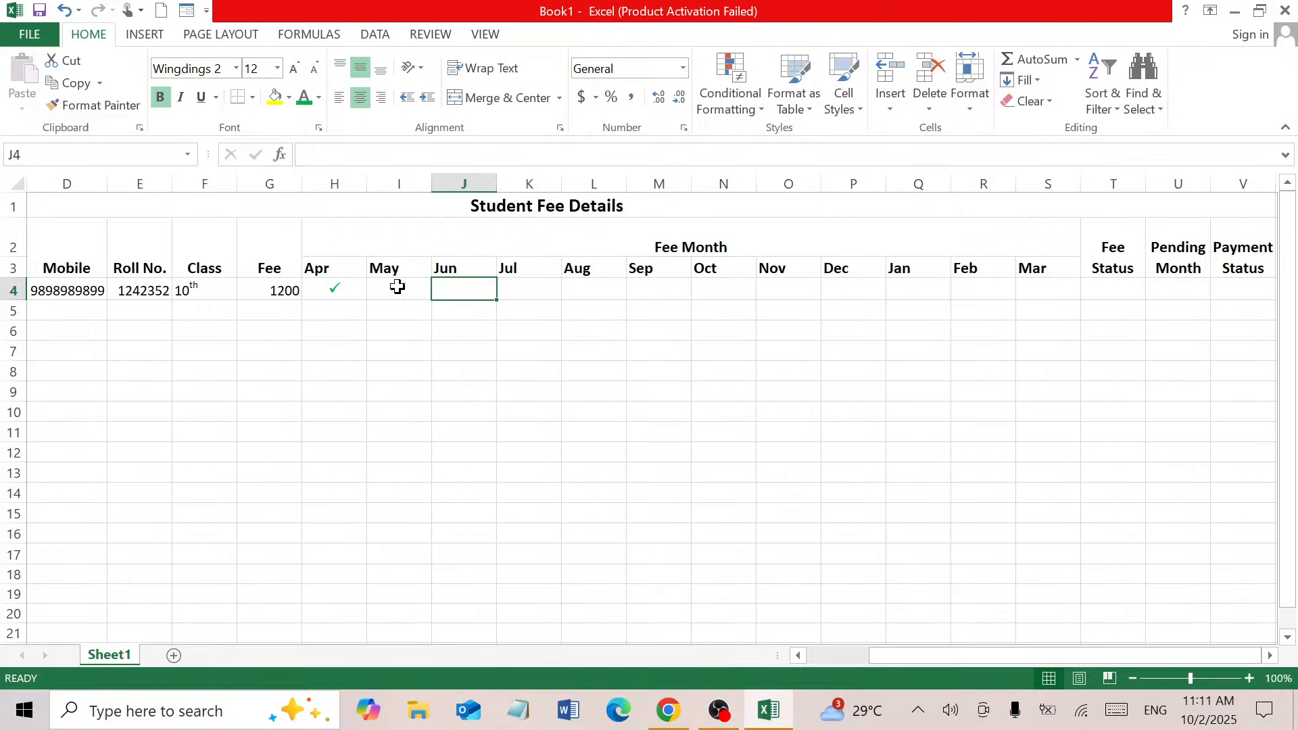
text(P)
key(Tab)
text(J)
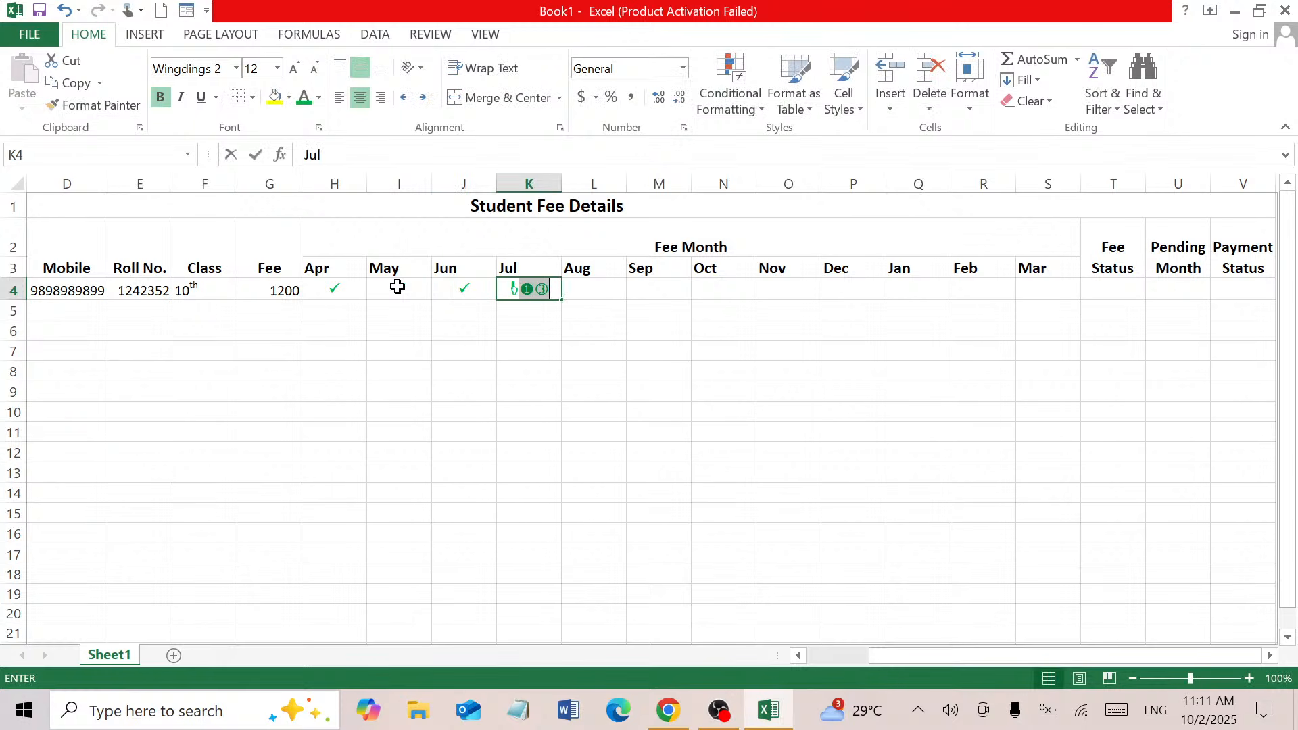
key(BackSpace)
key(BackSpace)
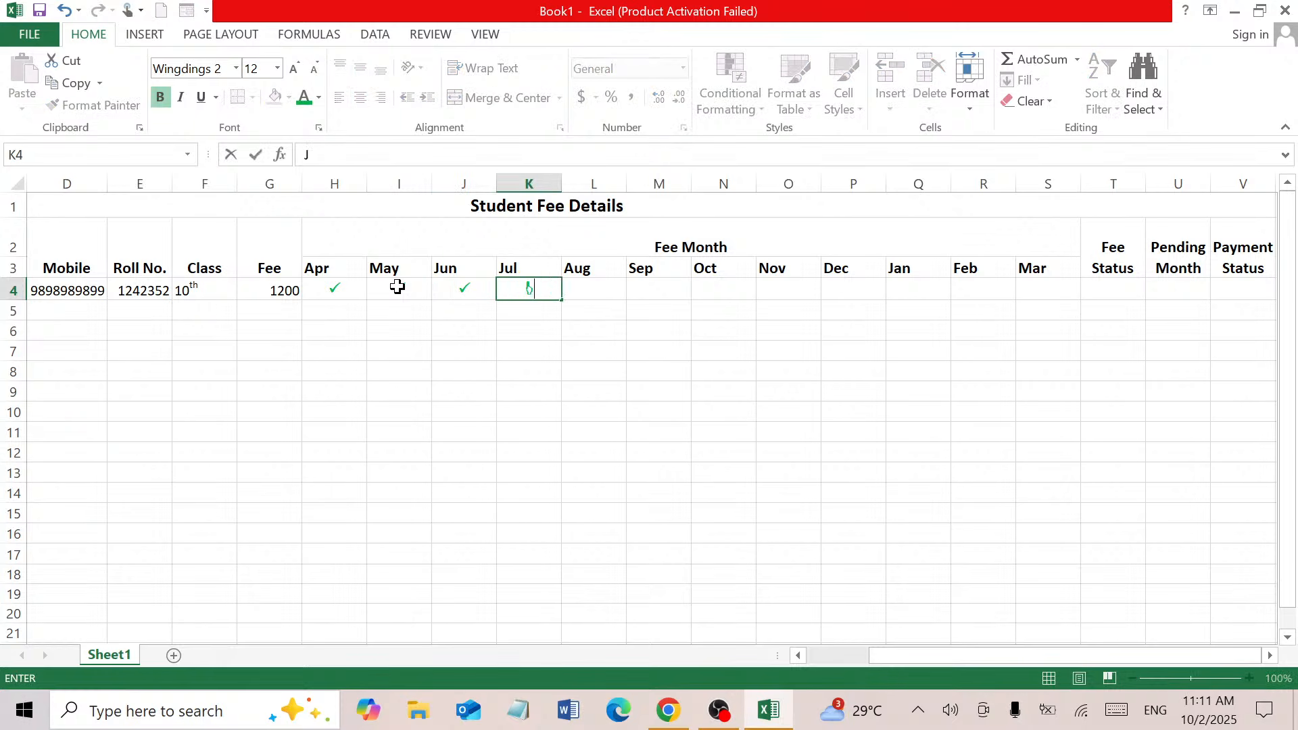
text(P)
key(Tab)
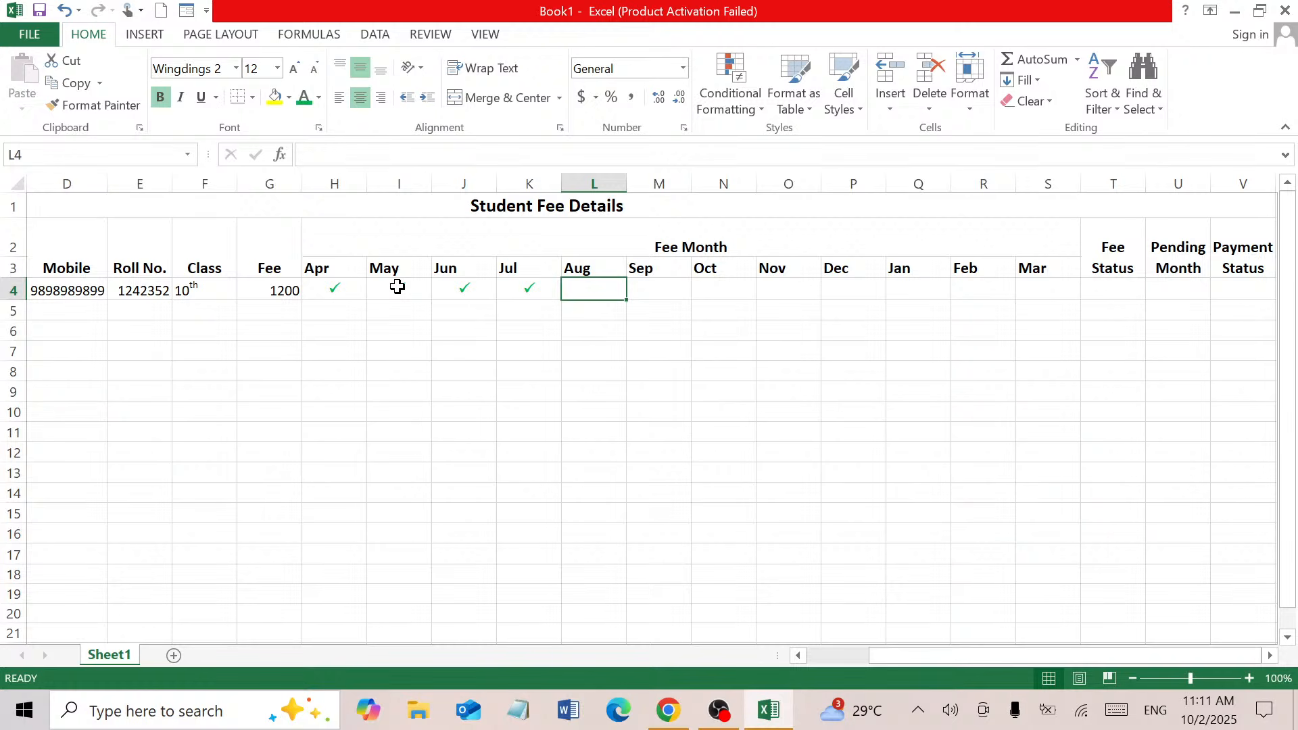
AutoFit the twelve month columns H to S so they narrow to fit the ticks
click(1097, 289)
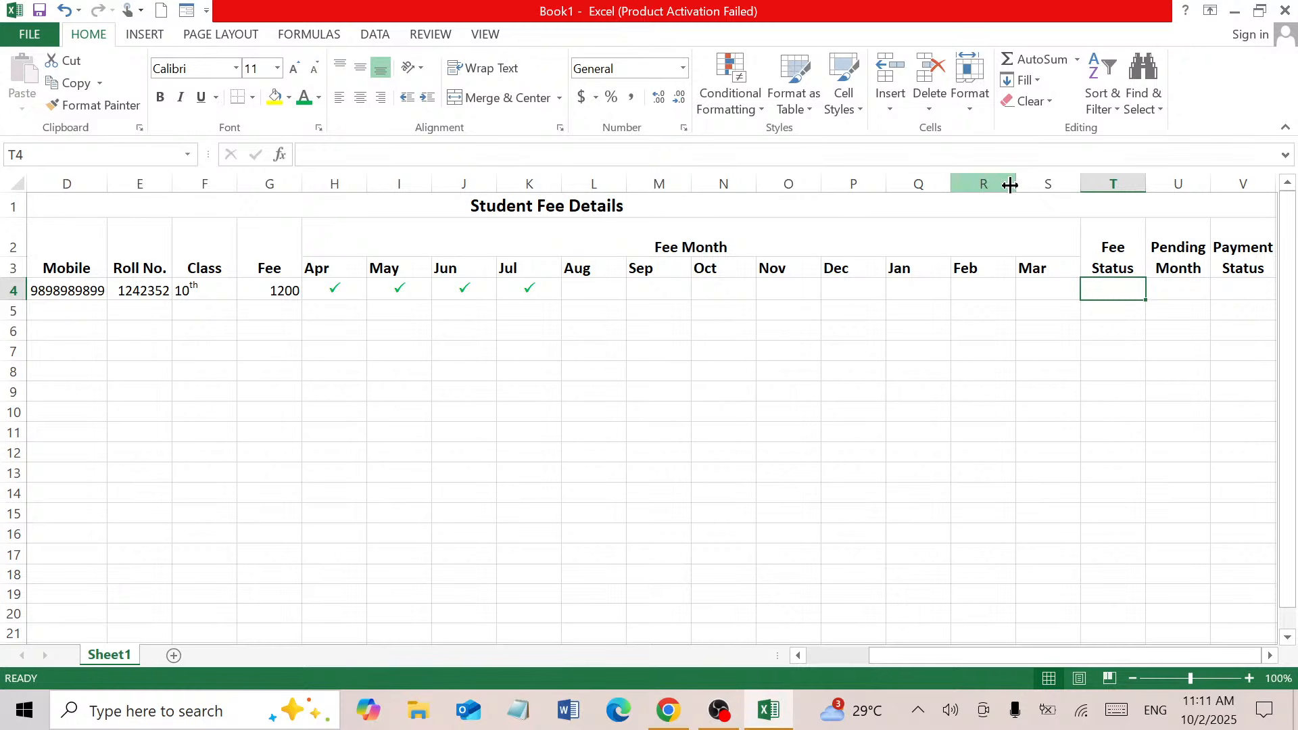
drag(1014, 185, 331, 182)
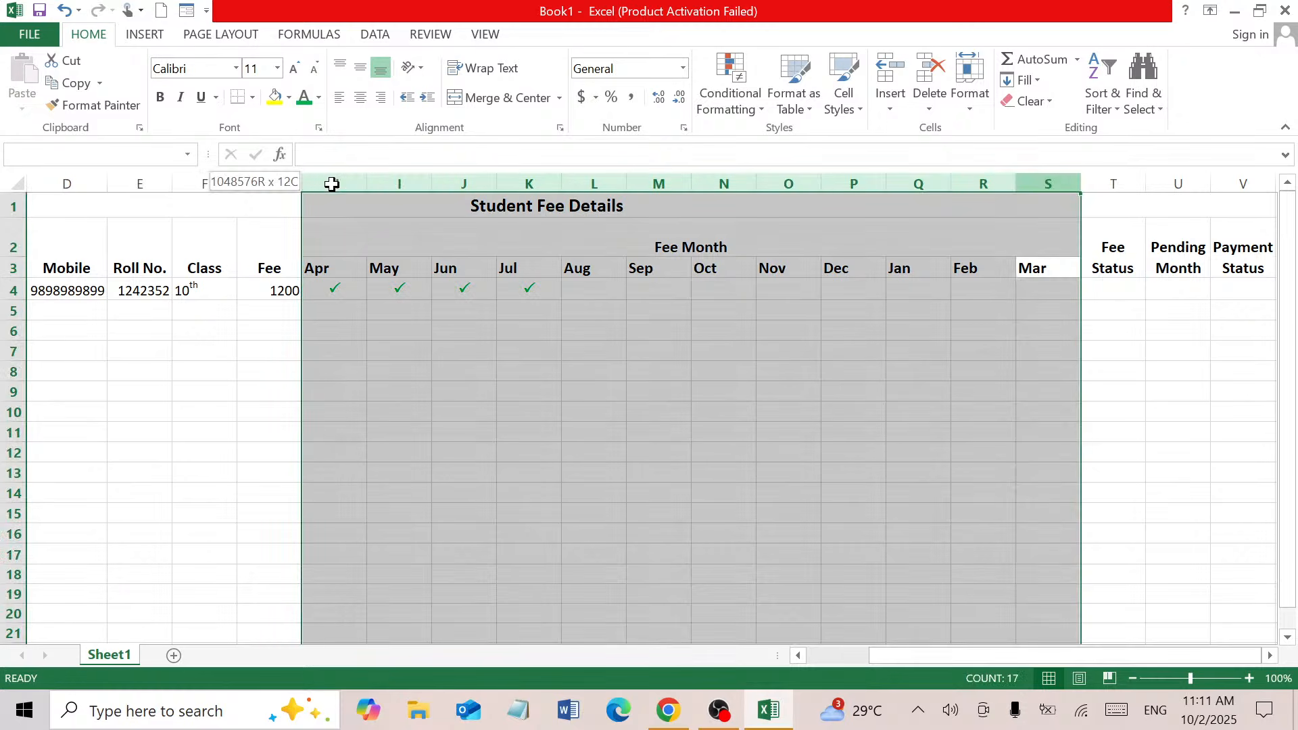
double_click(369, 181)
click(555, 396)
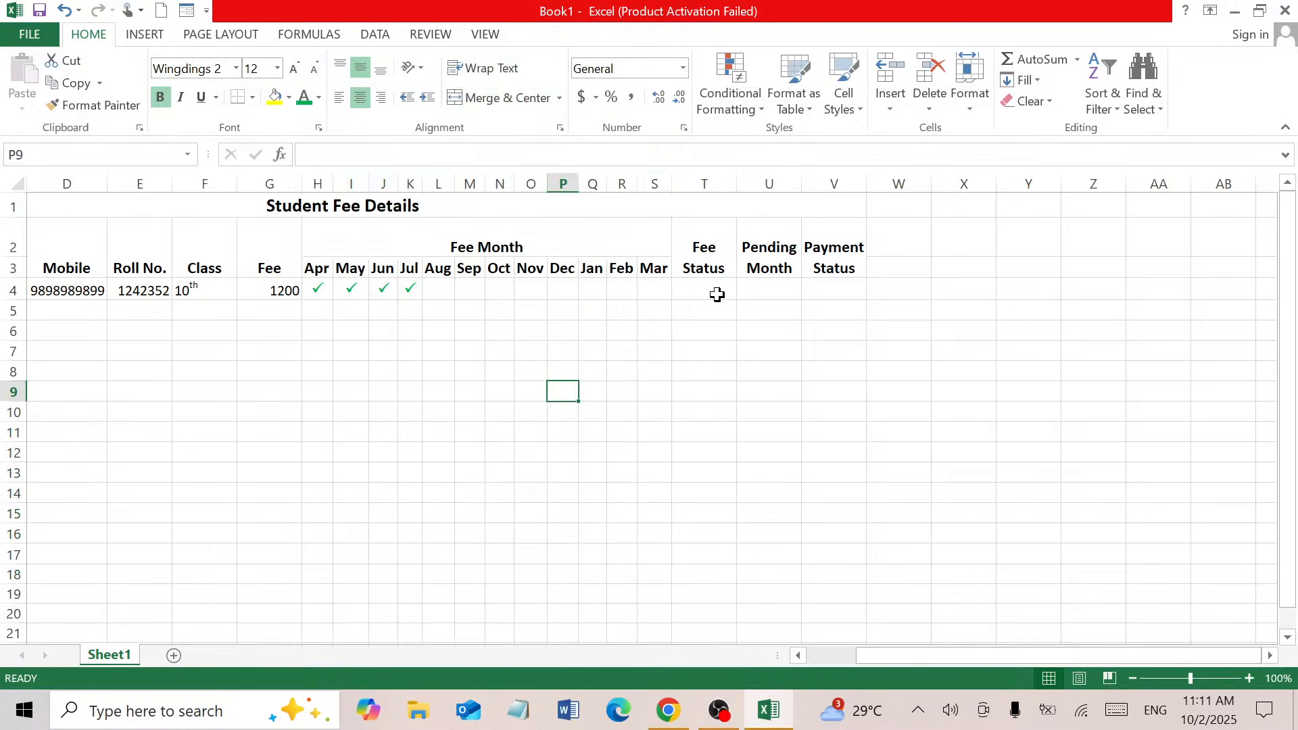
click(704, 291)
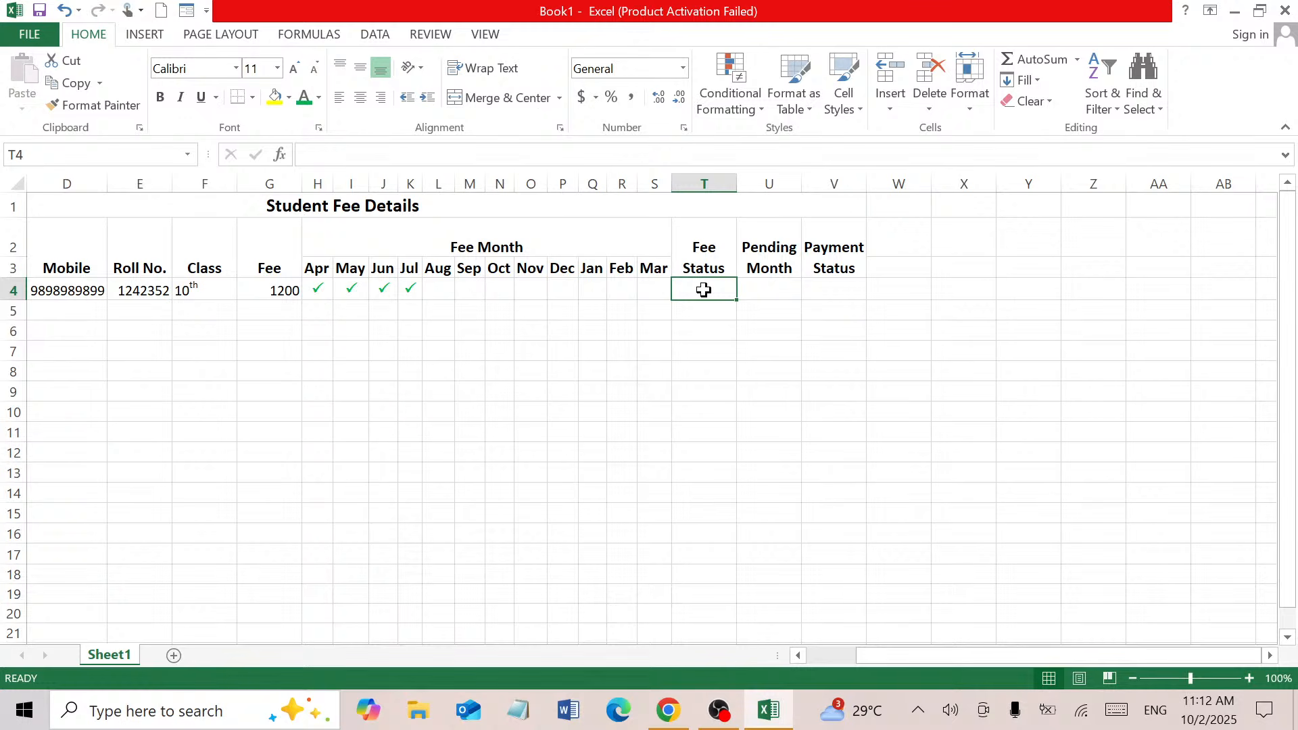
Re-edit the V2 header so 'Payment Status' wraps onto two lines, then commit it
key(Return)
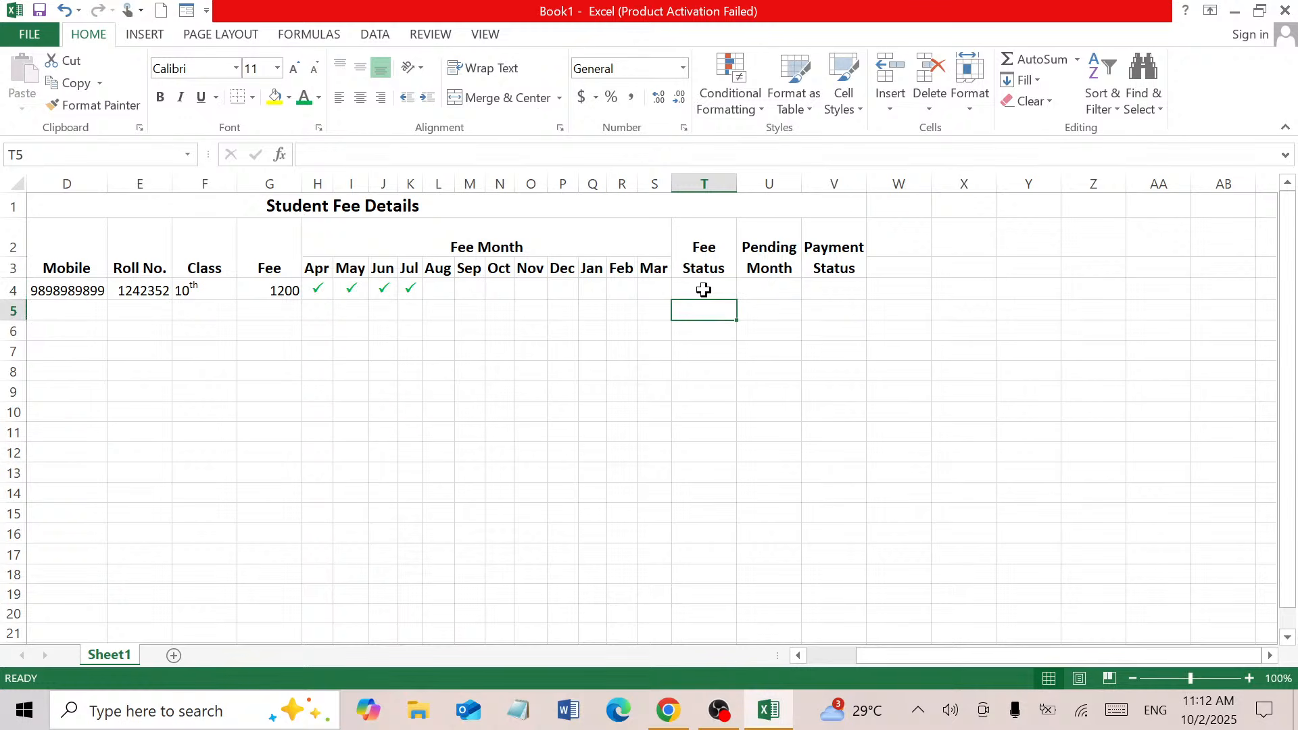
key(Left)
key(Left)
key(Left)
key(Left)
key(Left)
key(Left)
key(Left)
key(Left)
key(Left)
key(Left)
key(Left)
key(Left)
key(Left)
key(Left)
key(Left)
key(Left)
key(Left)
key(Left)
key(Left)
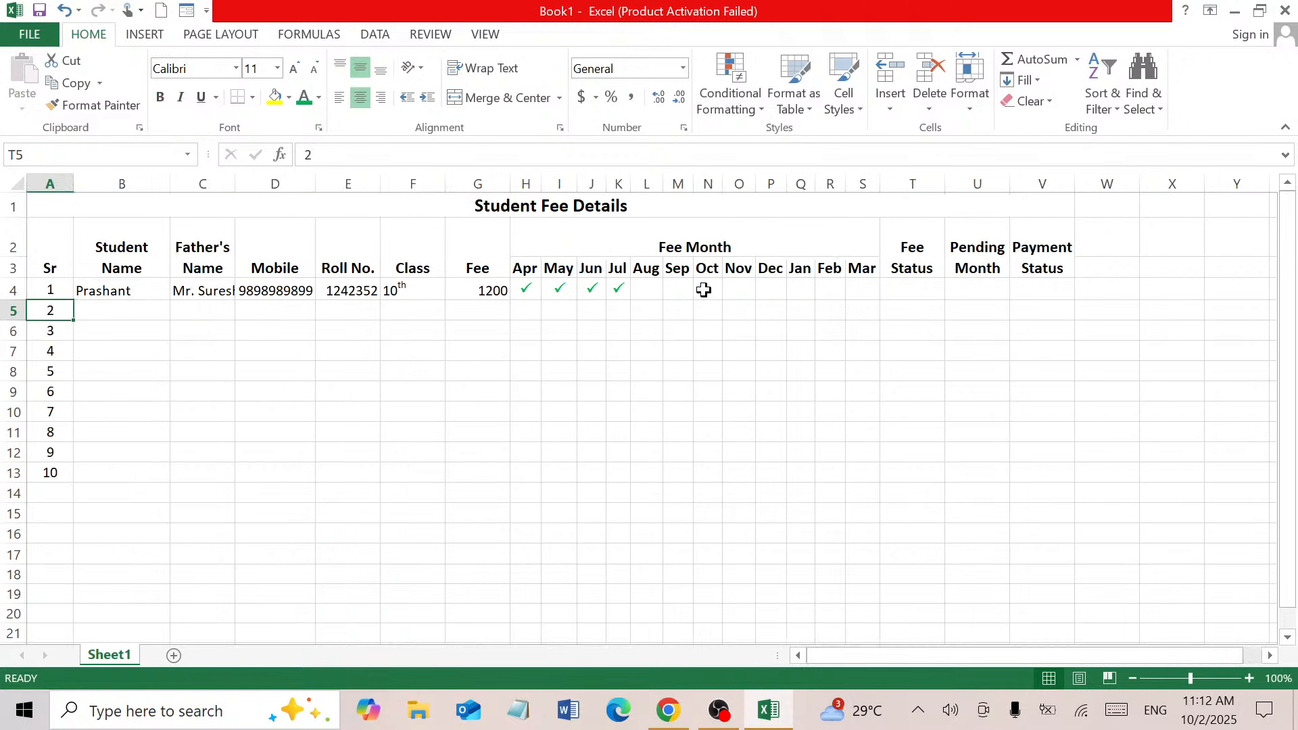
click(1043, 264)
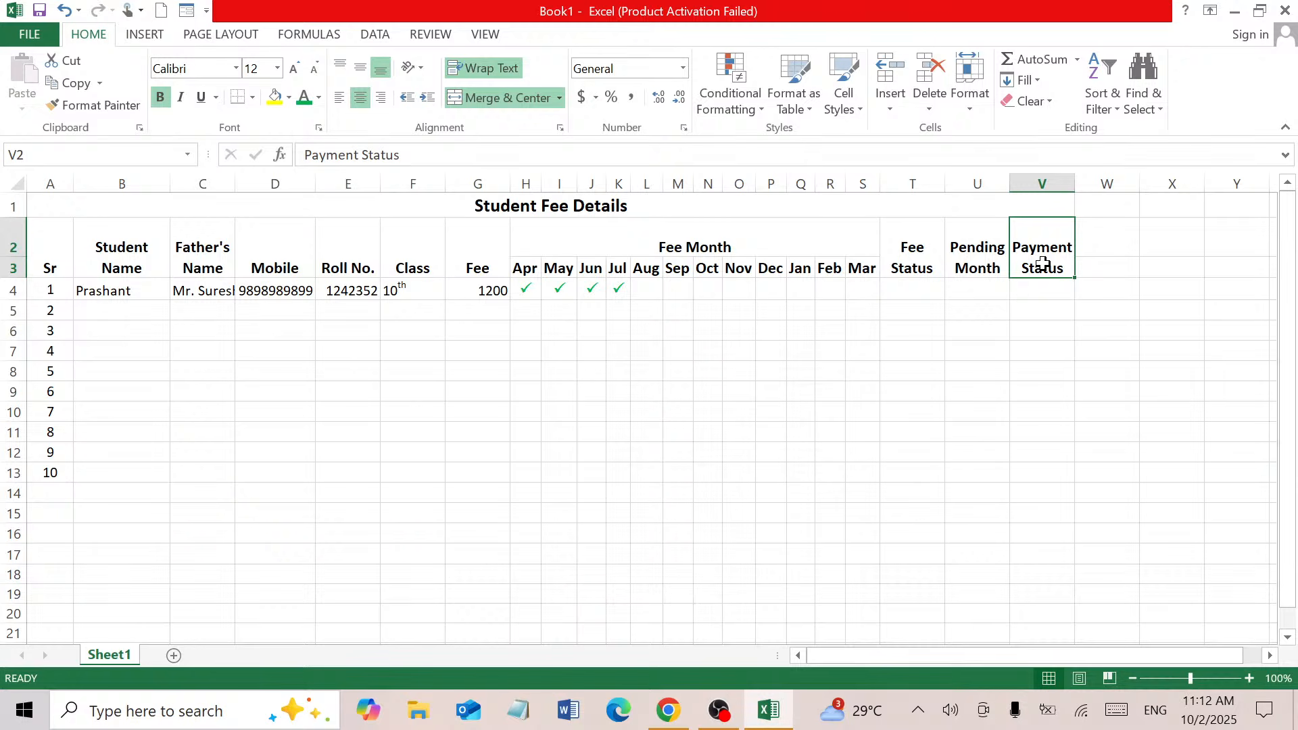
double_click(1043, 264)
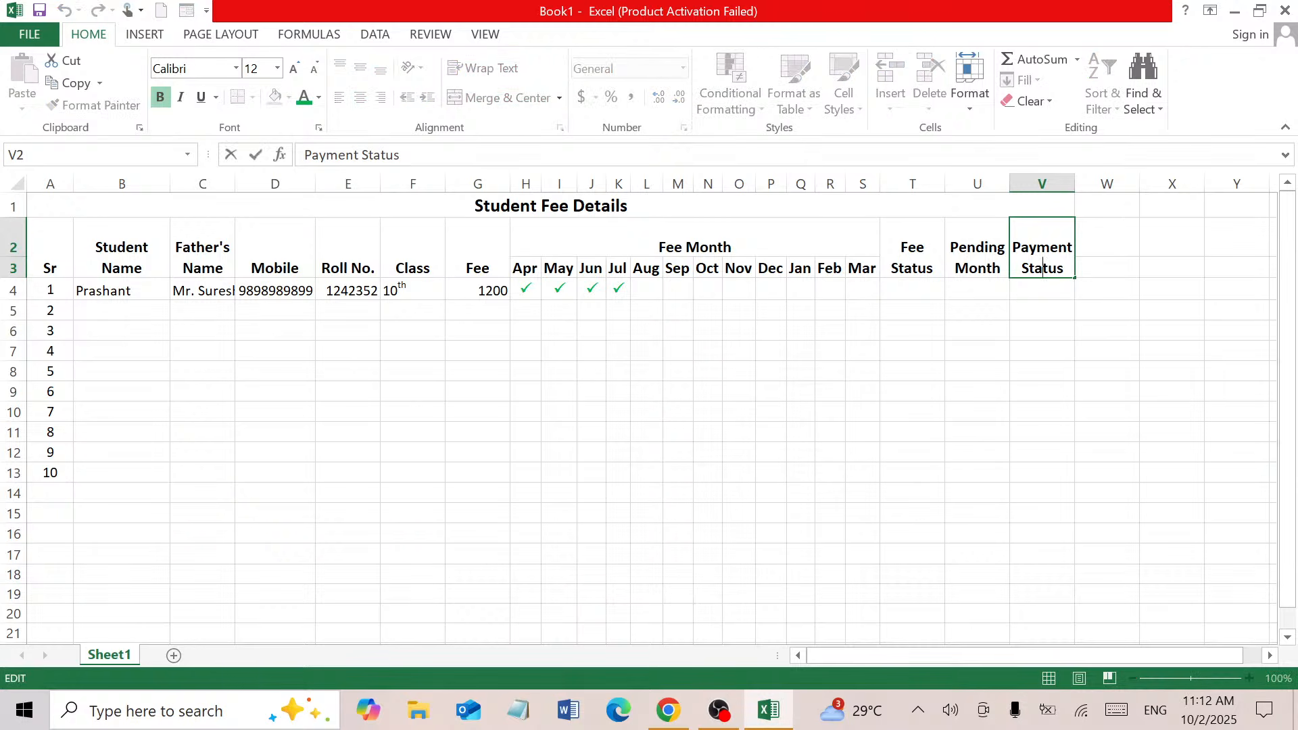
mouse_move(1073, 248)
mouse_down()
mouse_move(1013, 250)
mouse_move(1050, 251)
mouse_move(1067, 268)
mouse_up()
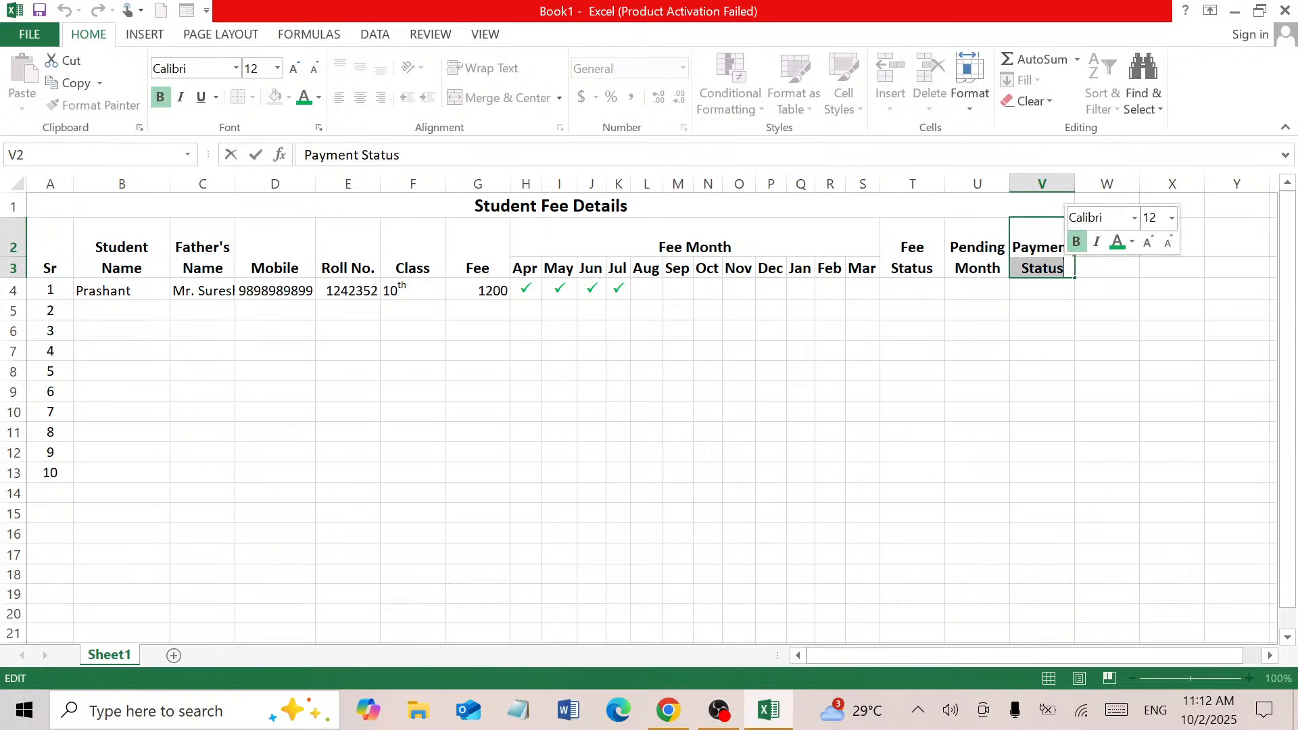
click(1065, 269)
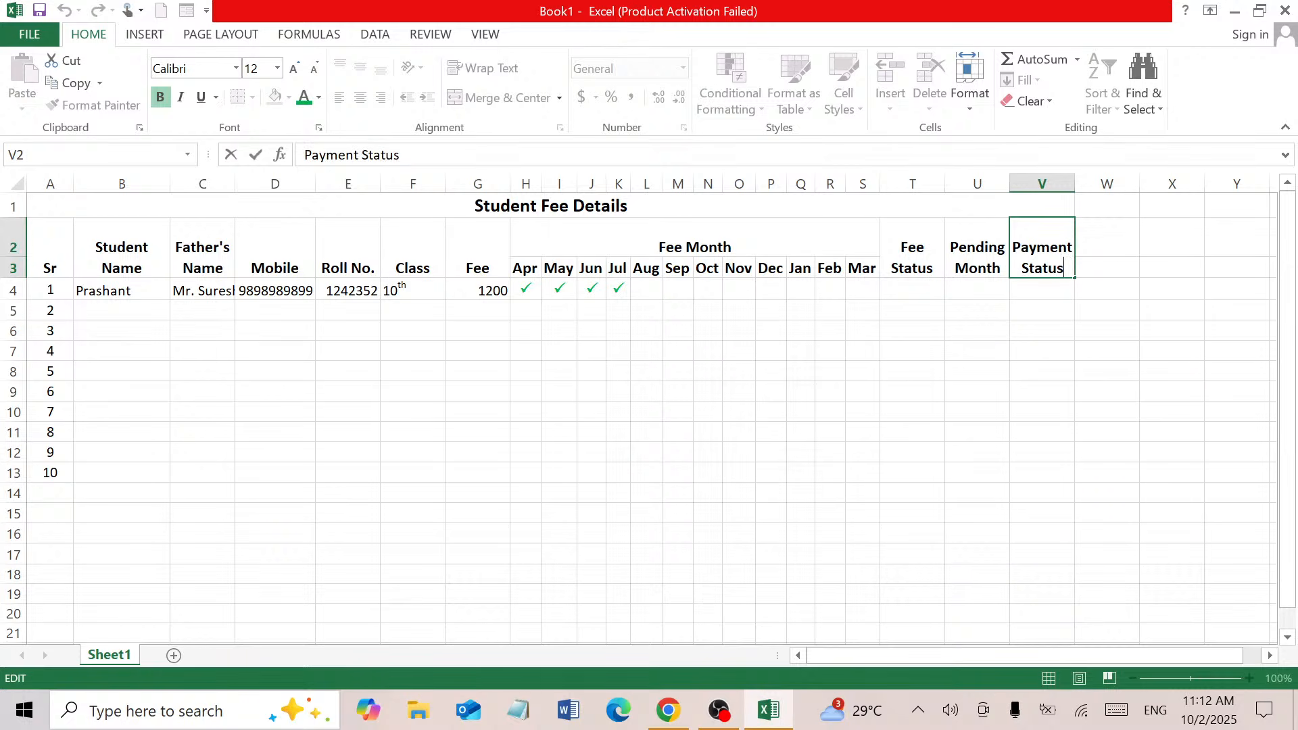
key(Return)
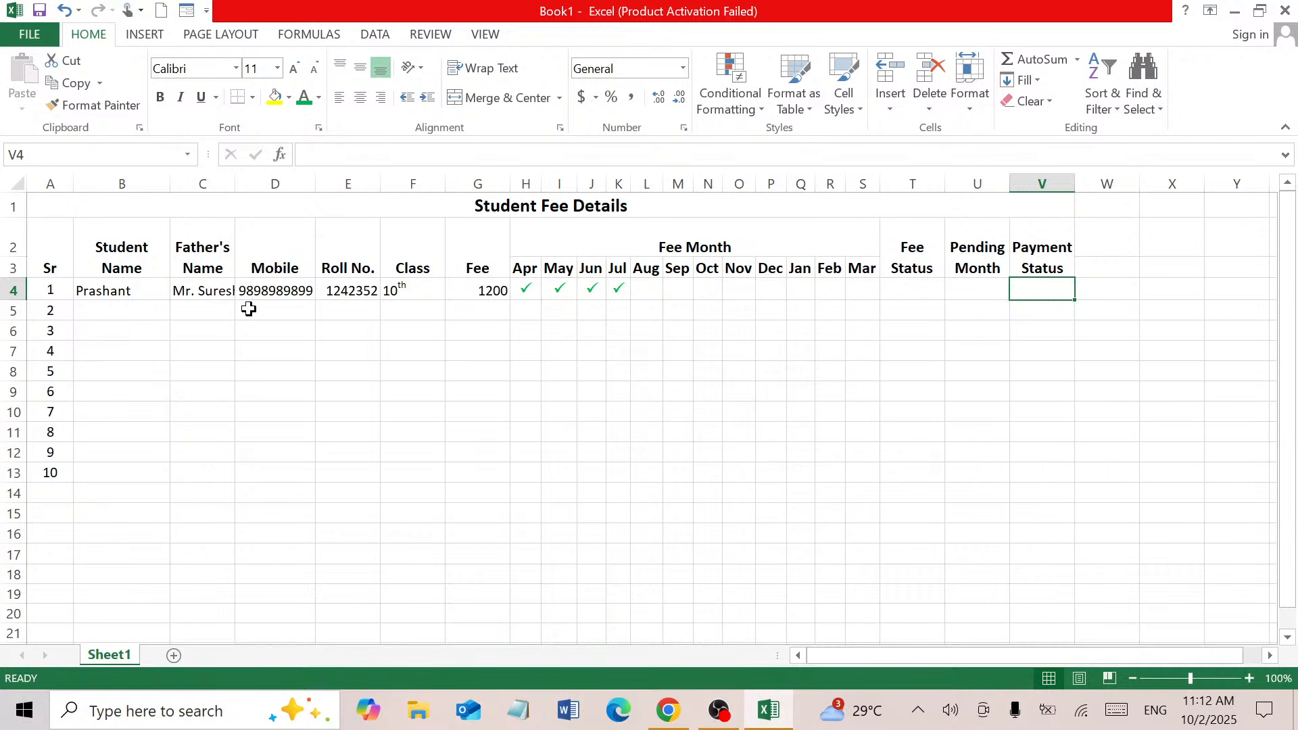
Enter the second student's name, father's name and mobile number across B5:D5
click(93, 309)
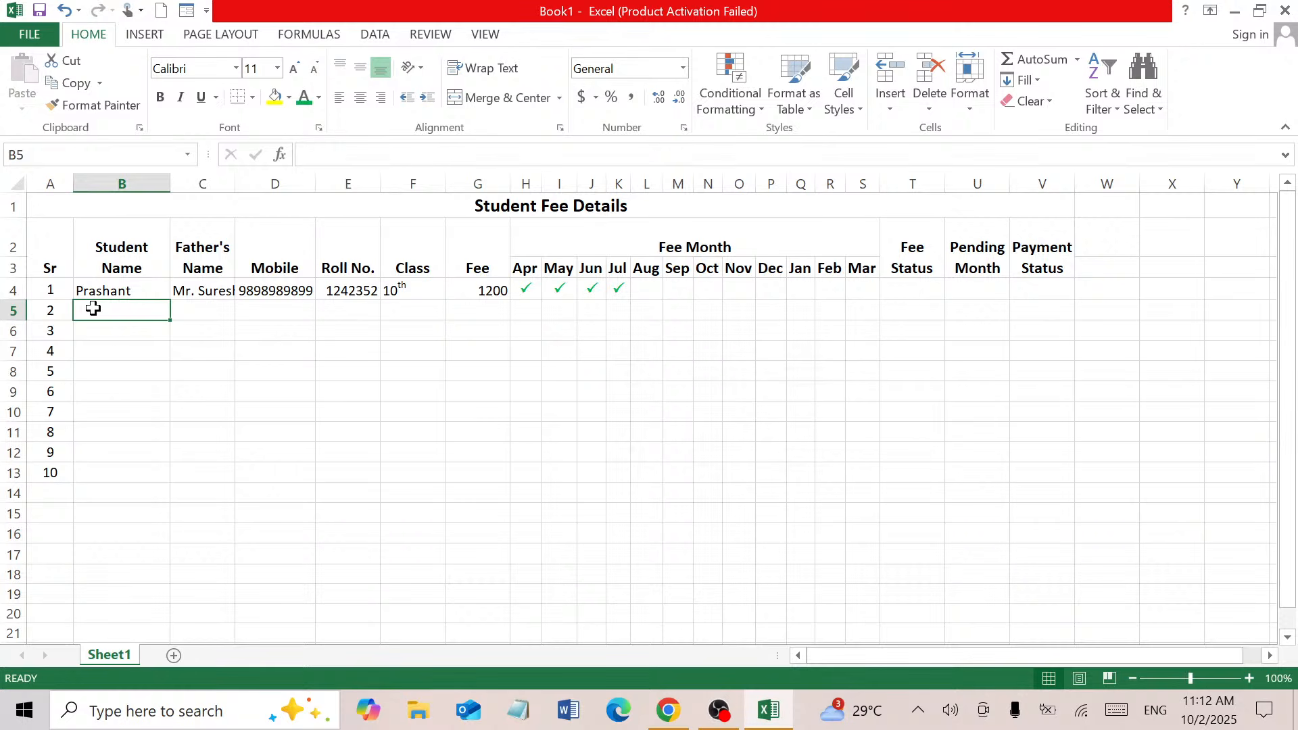
text(Suresh)
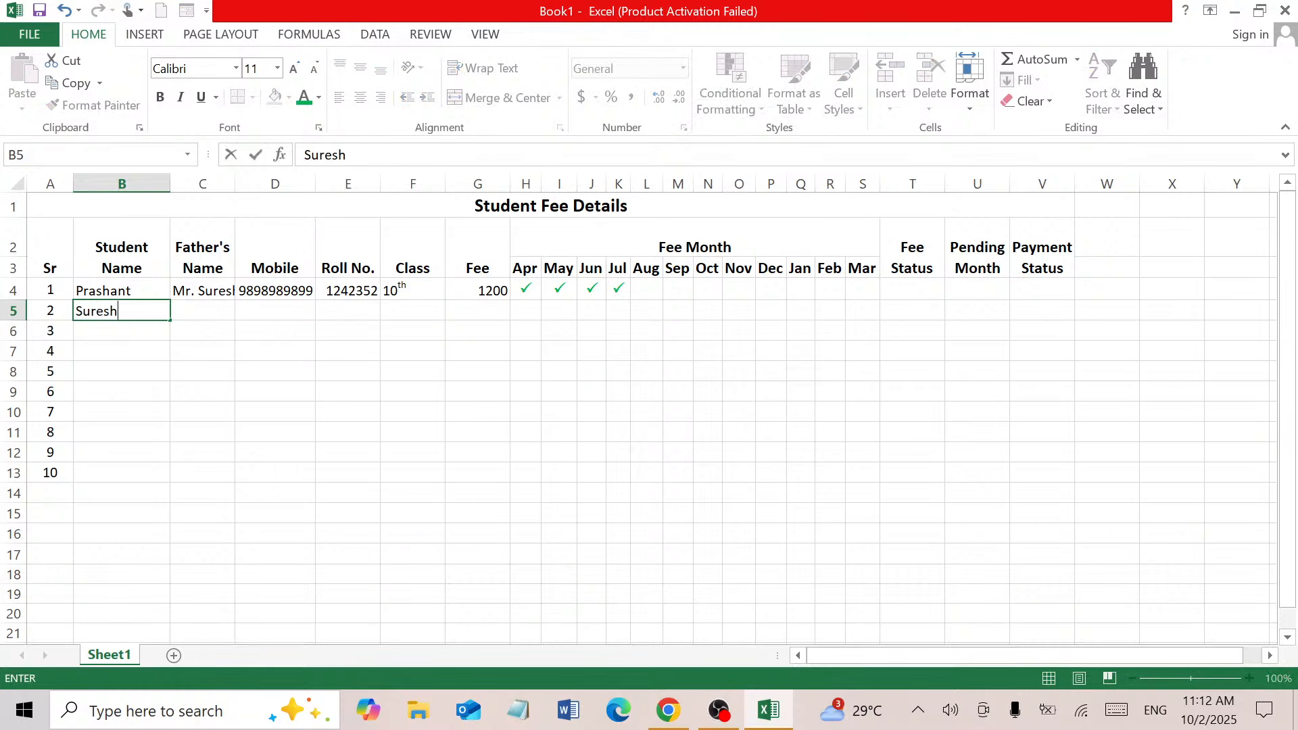
key(Tab)
text(Mr)
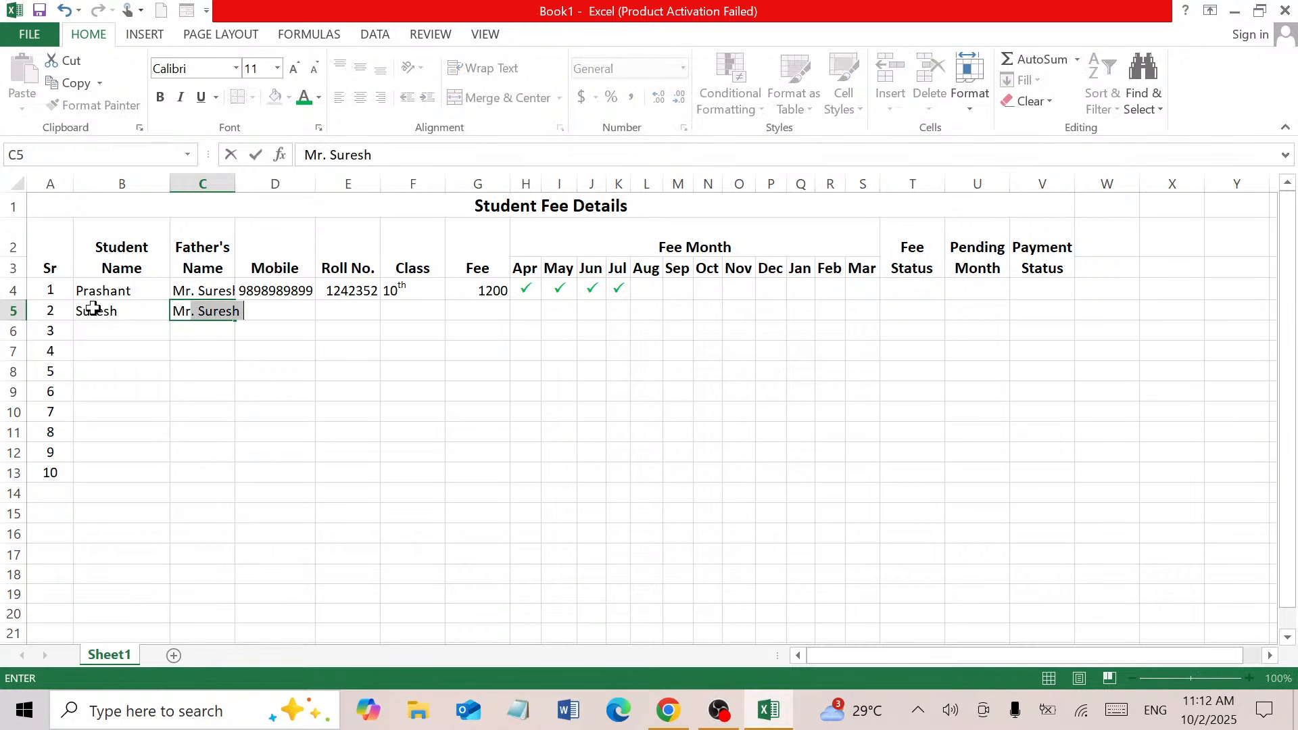
text(. Ajeet)
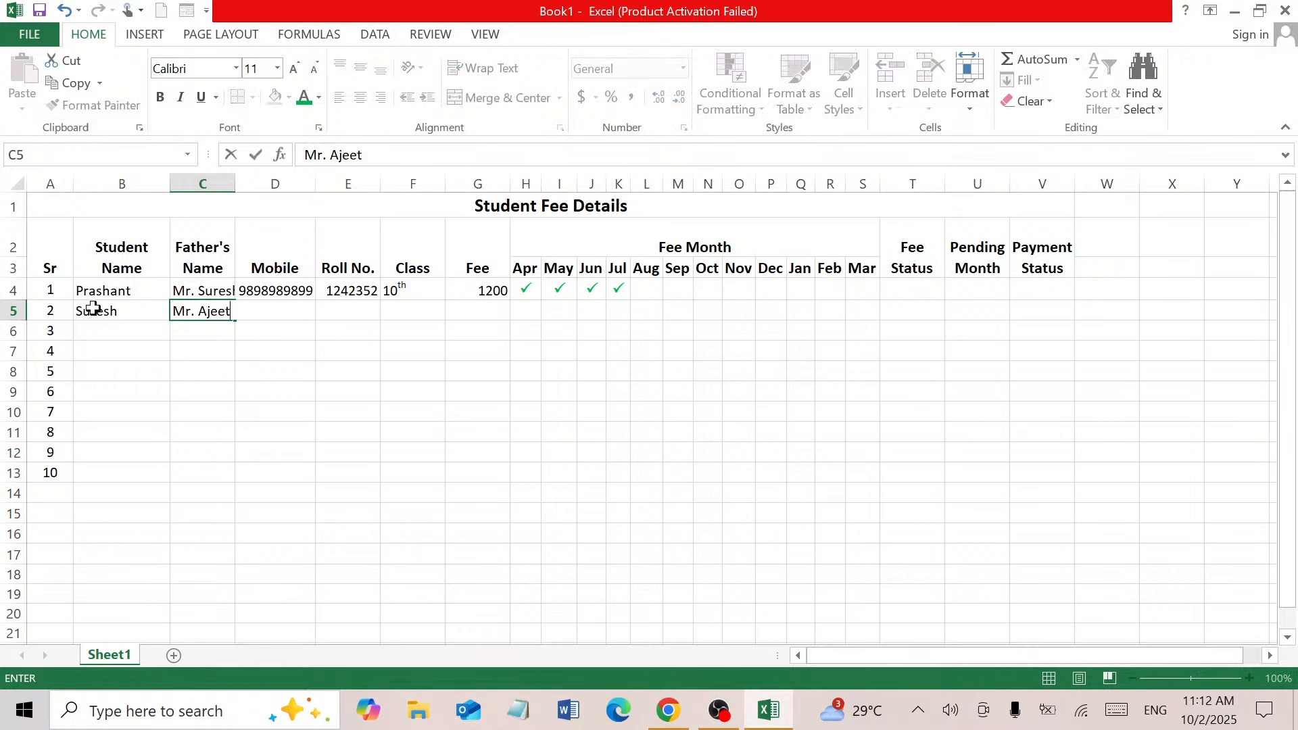
key(Tab)
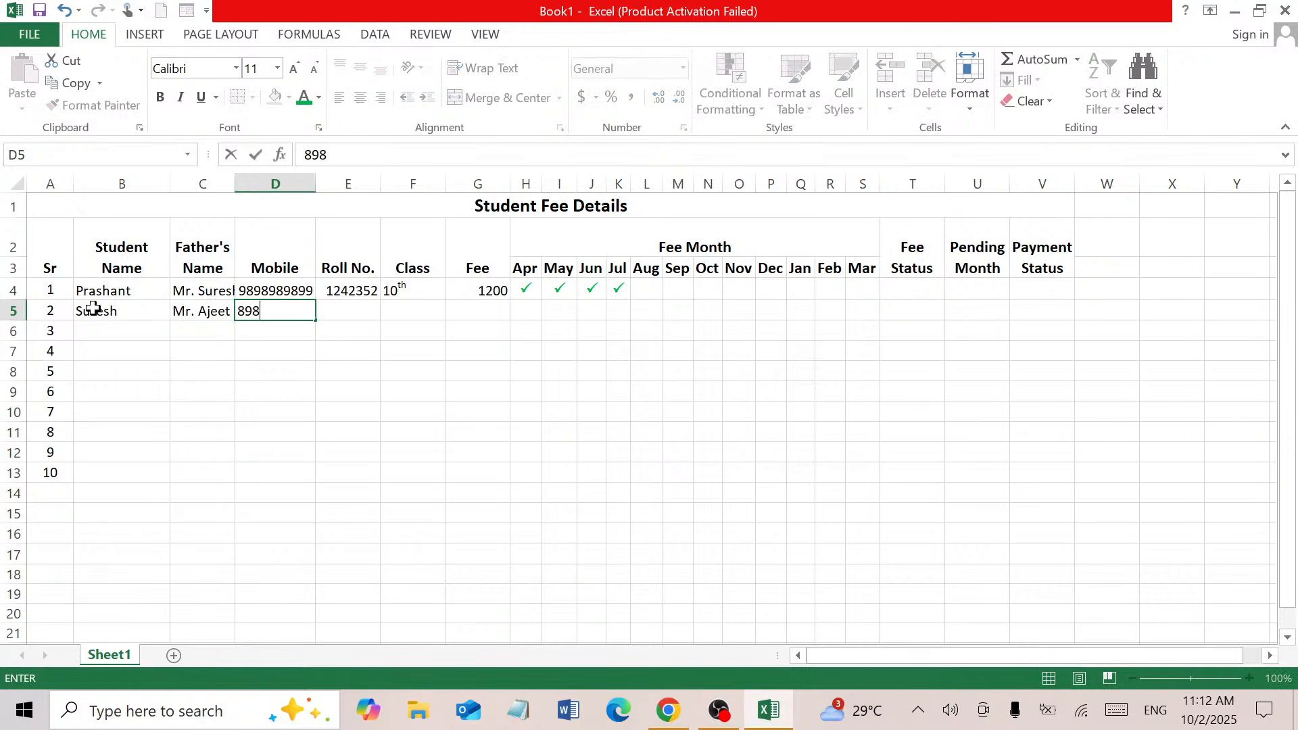
key(Tab)
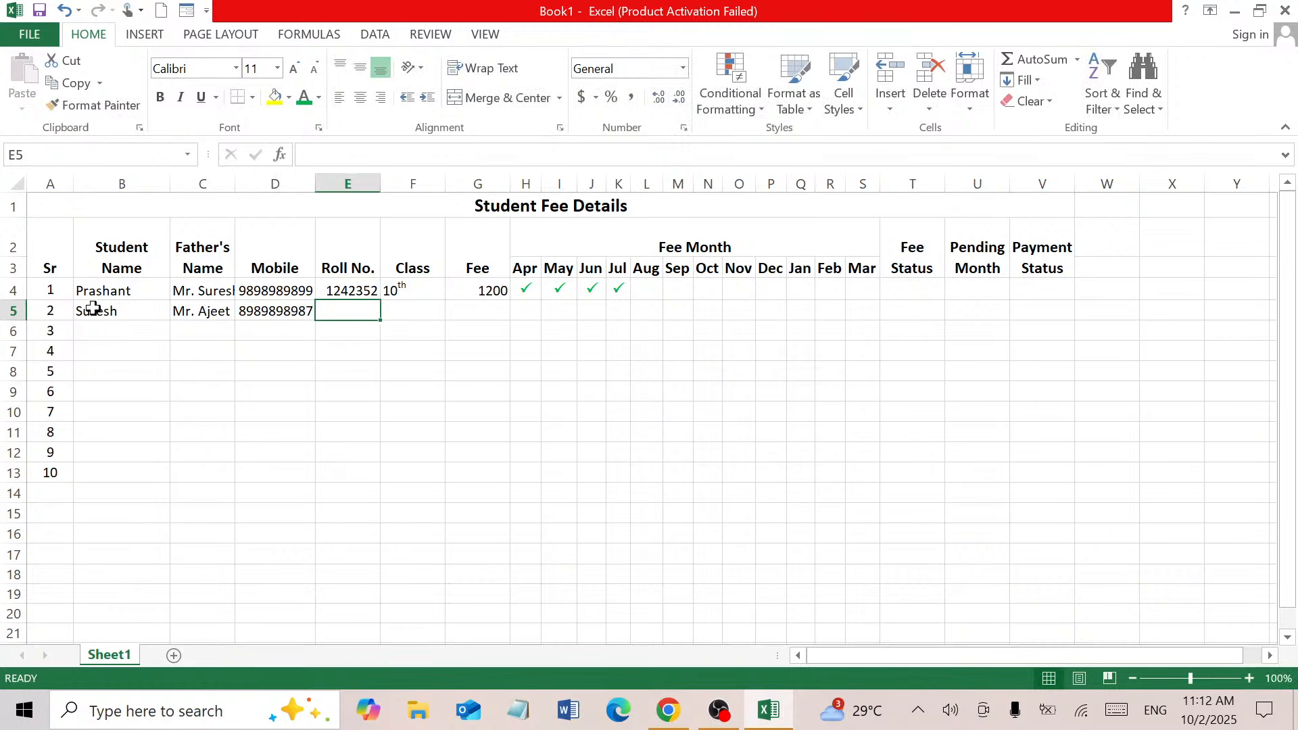
Fill Roll No. down E4:E13 as a series counting up from 1242352
click(373, 292)
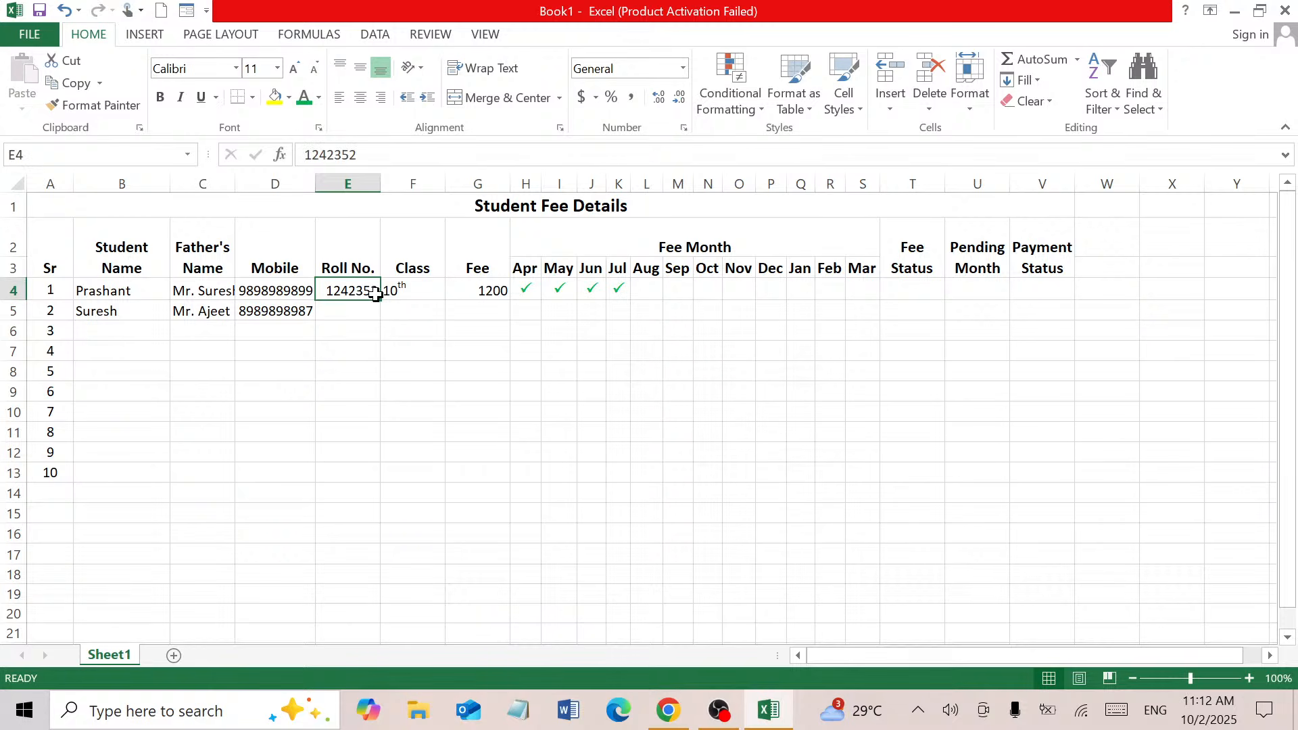
drag(379, 299, 373, 474)
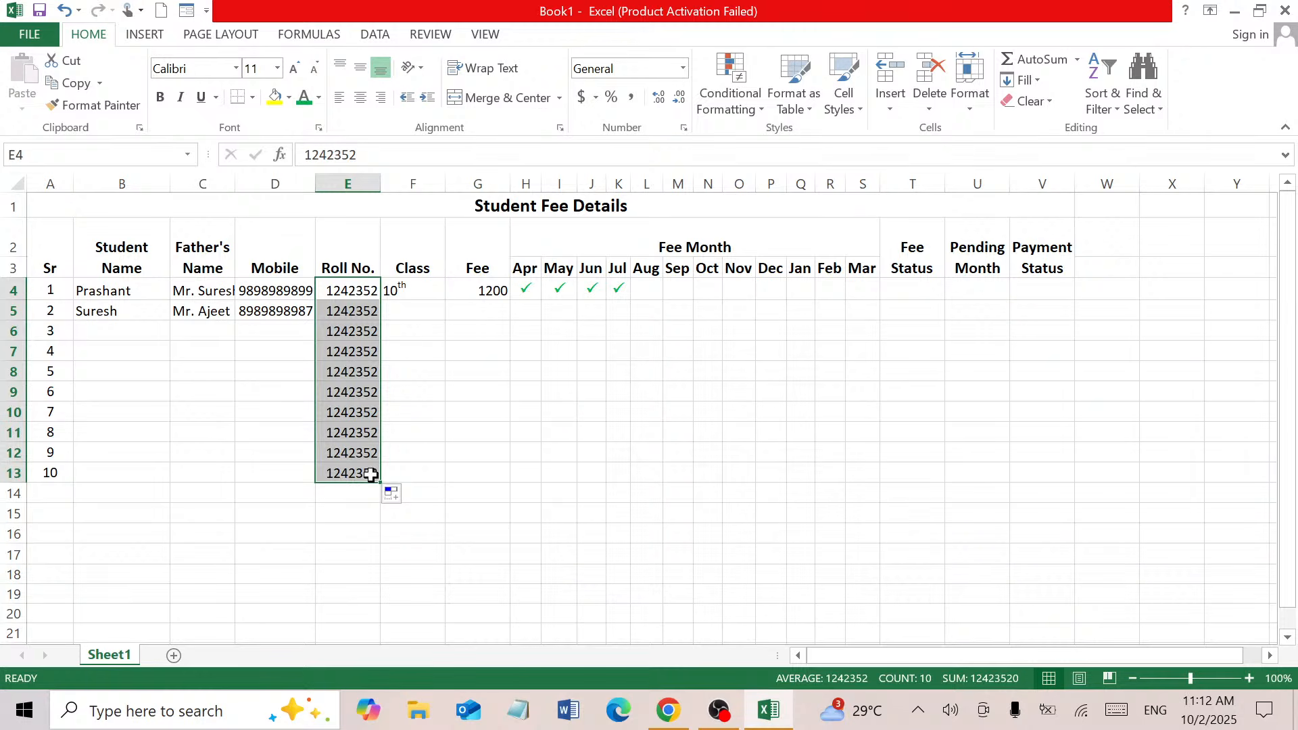
click(423, 497)
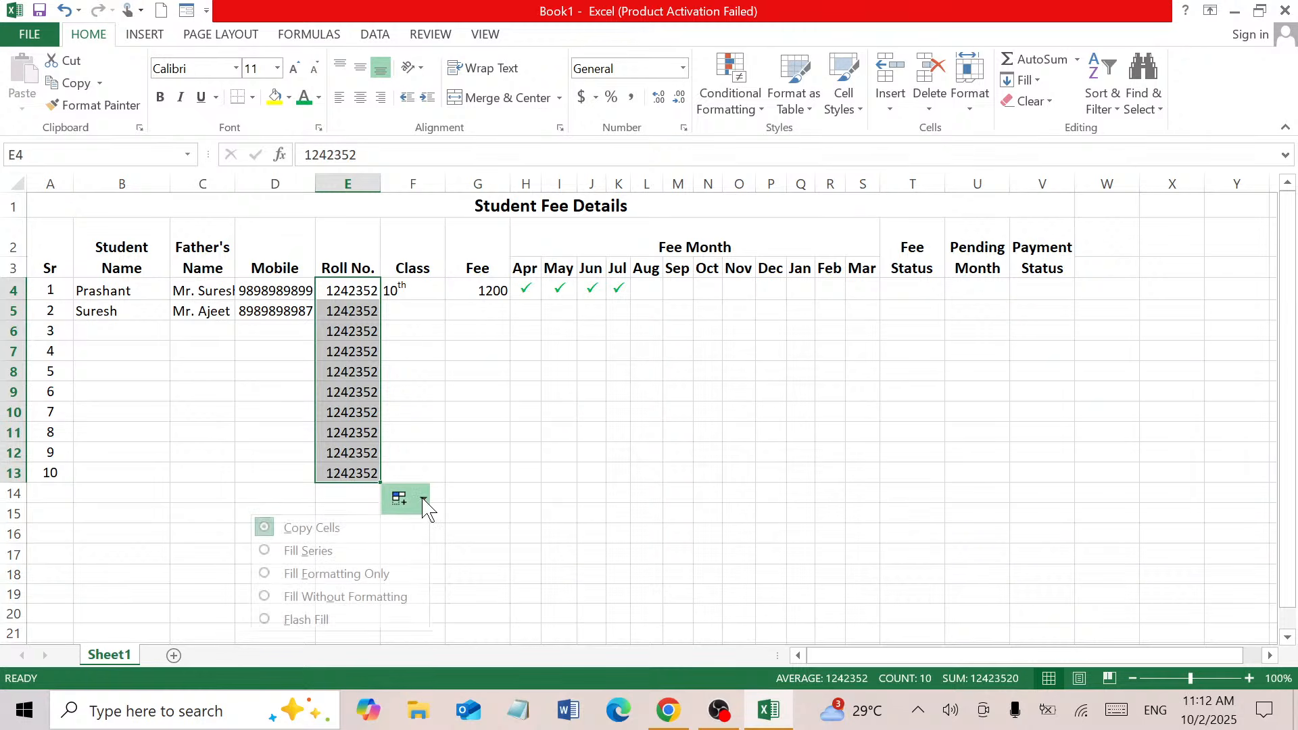
click(338, 550)
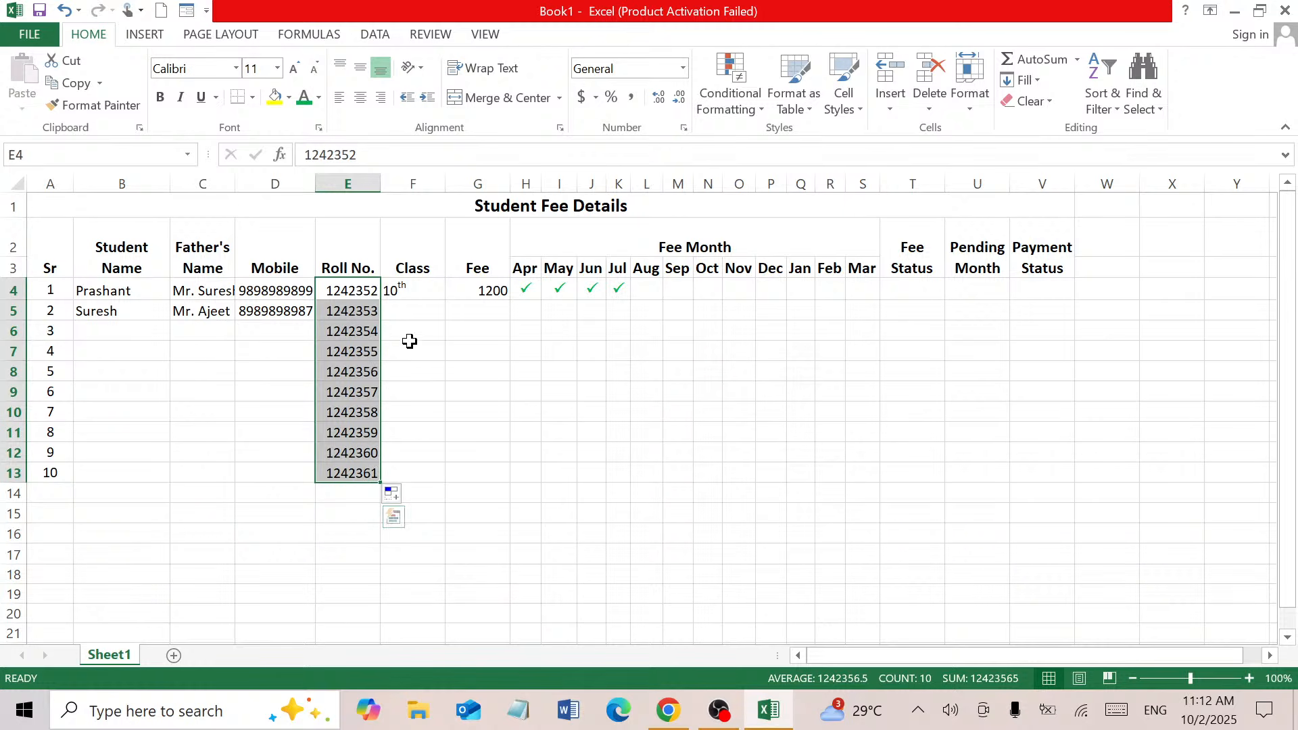
Copy the class '10th' unchanged down F4:F13 using Copy Cells
click(413, 291)
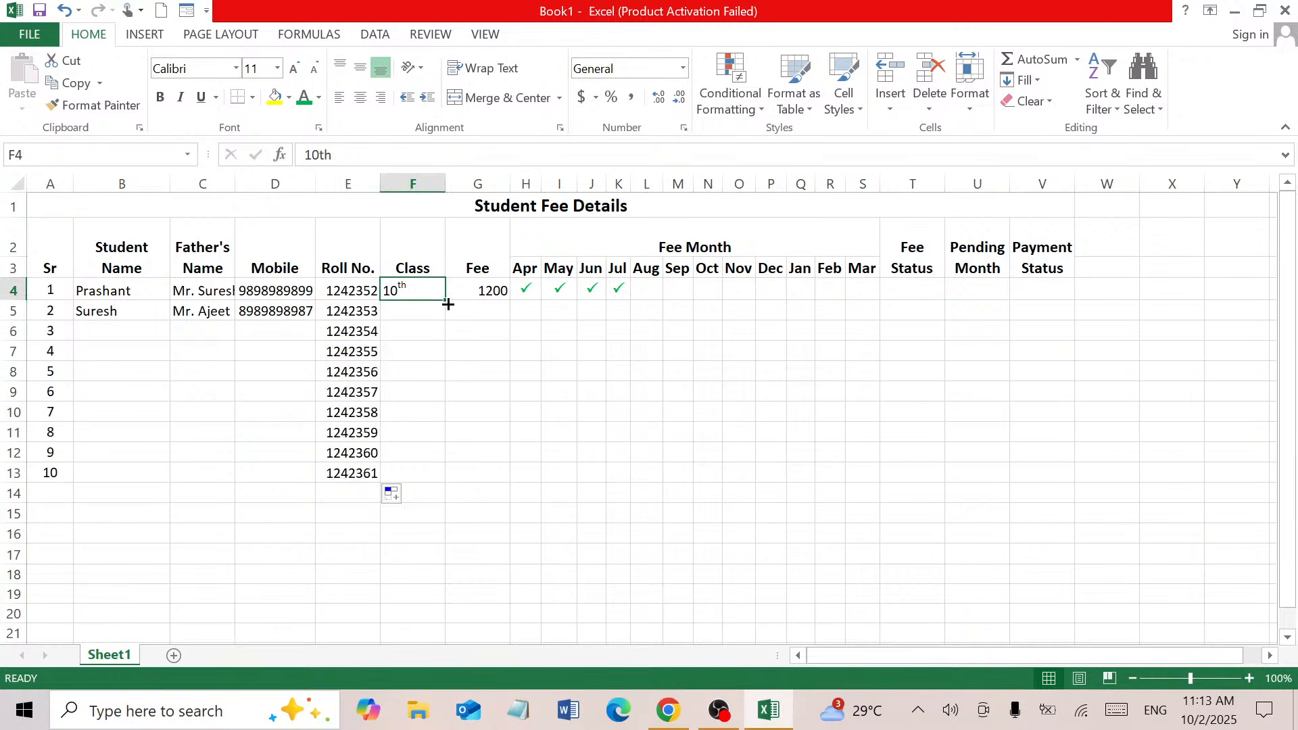
drag(448, 305, 446, 484)
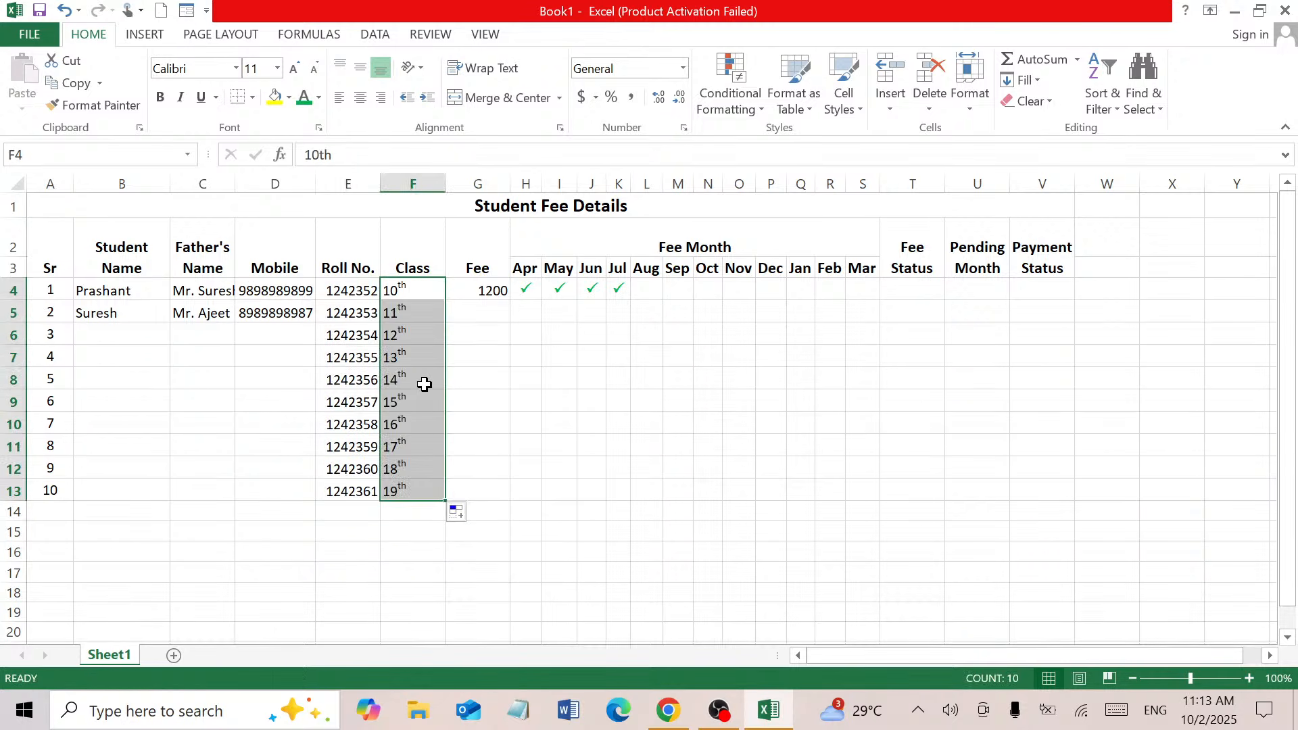
click(466, 524)
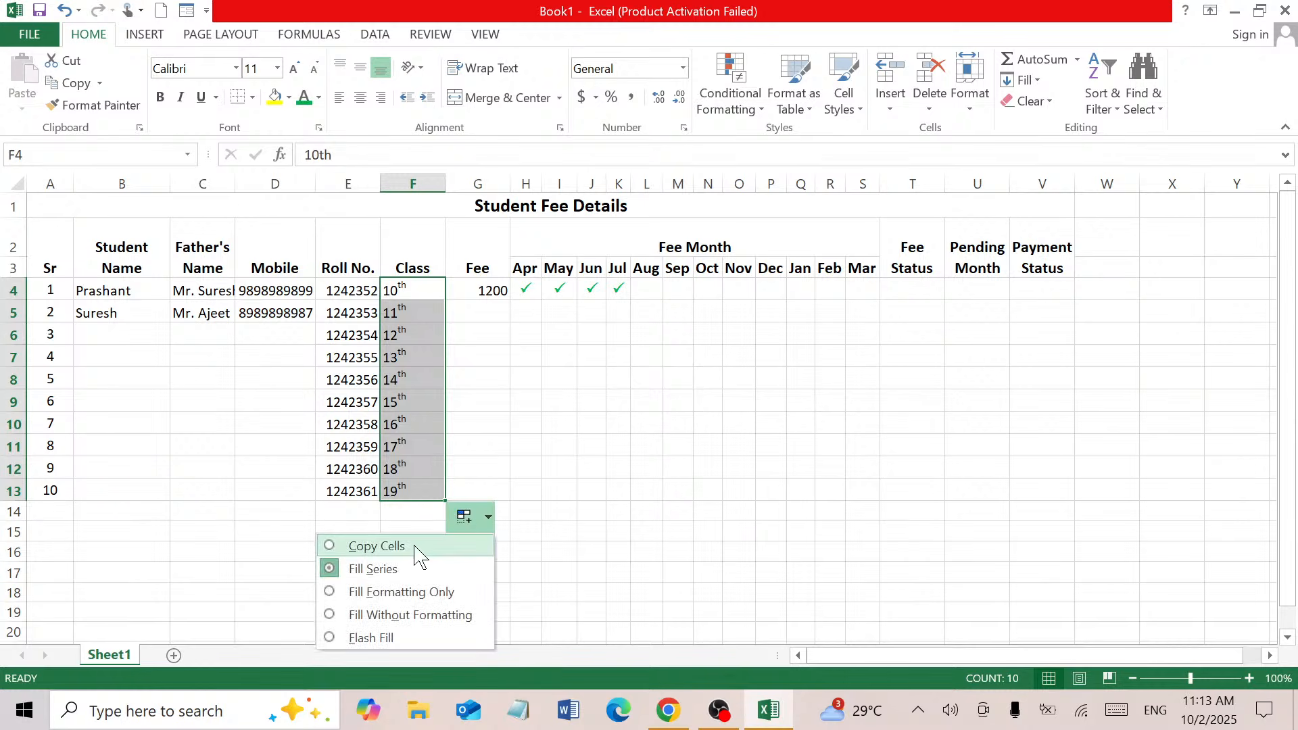
click(414, 545)
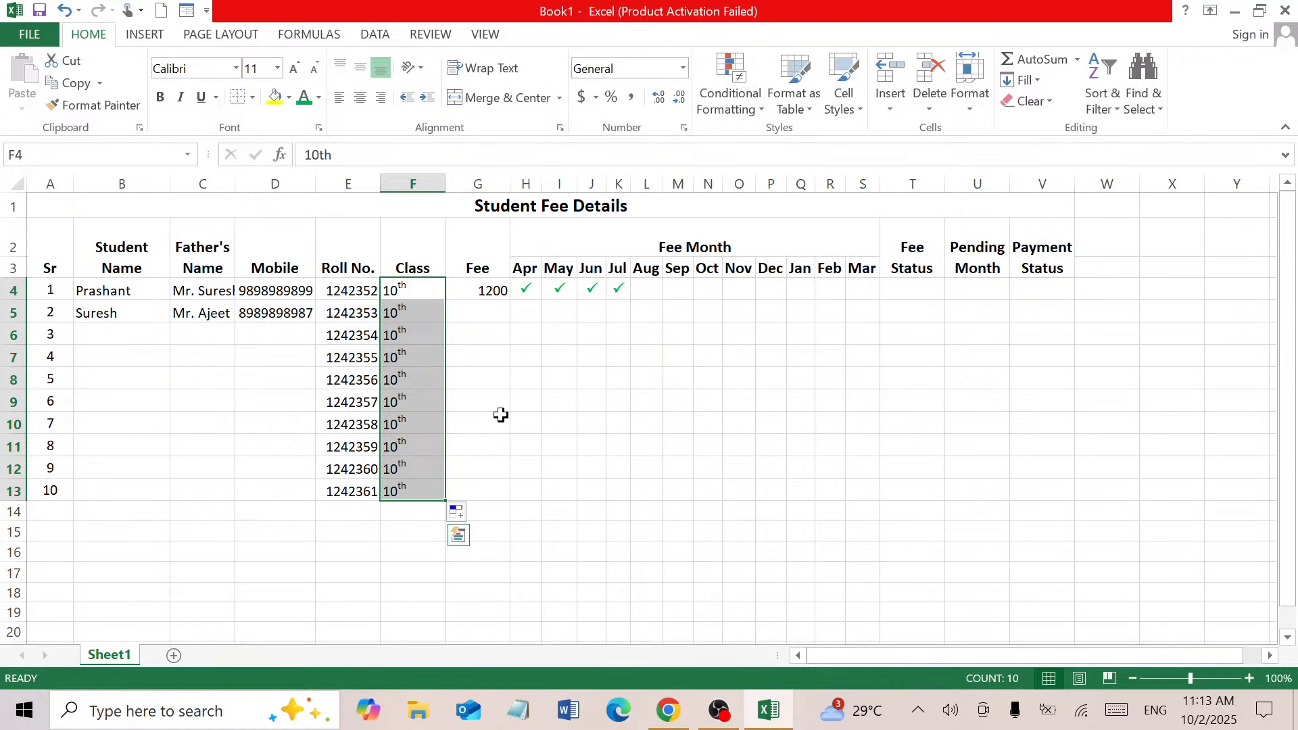
click(492, 292)
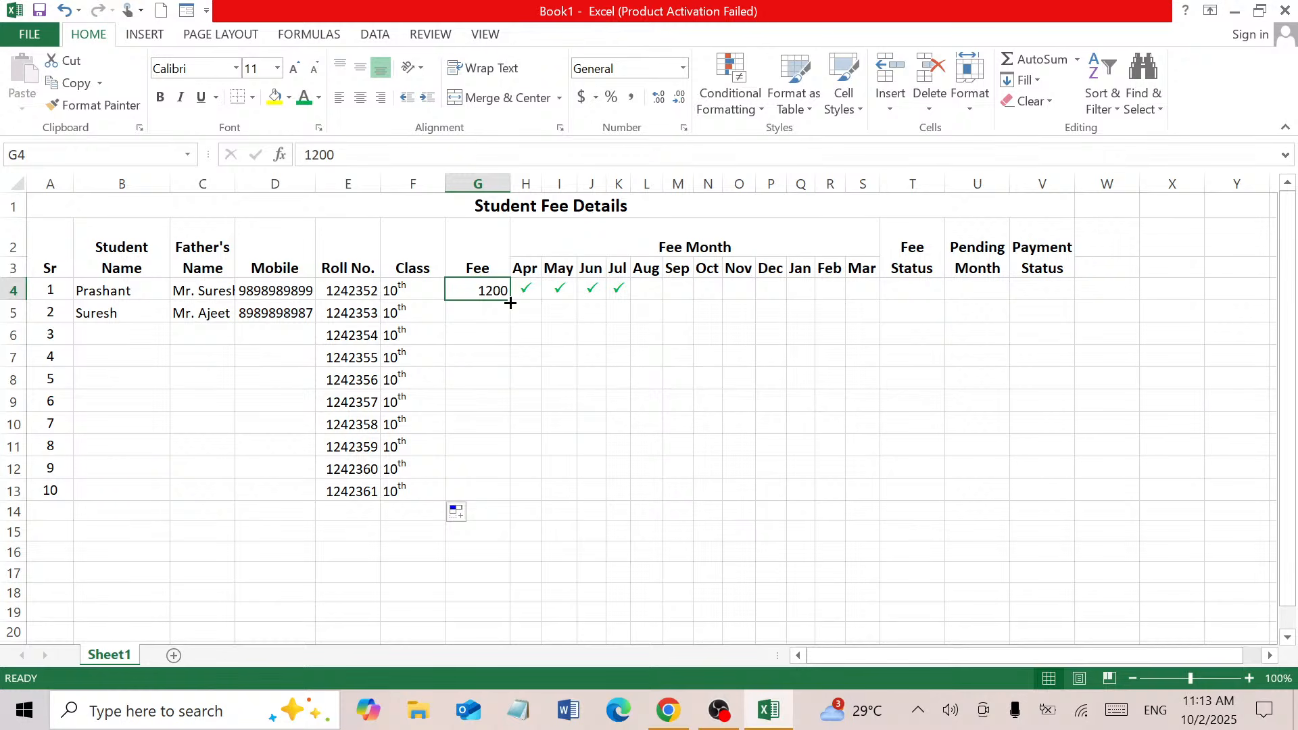
Copy the 1200 fee down G4:G13
drag(511, 300, 501, 502)
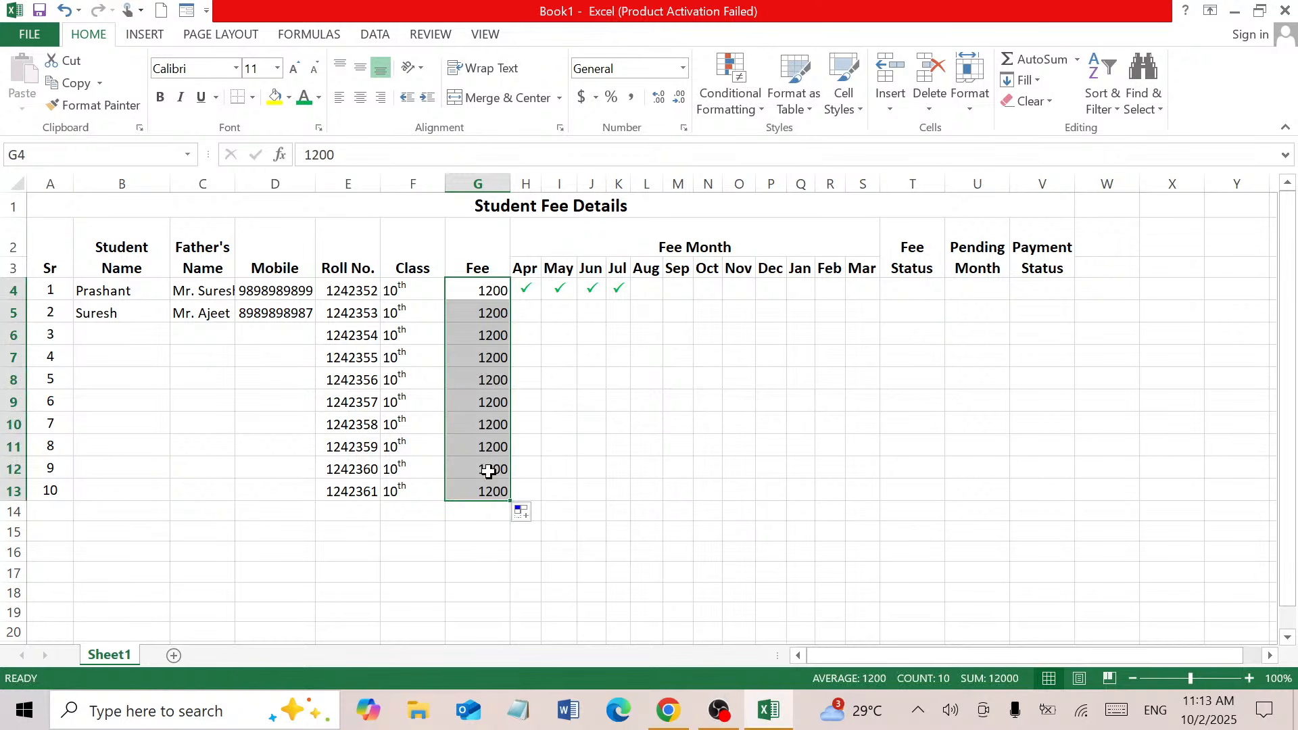
click(483, 315)
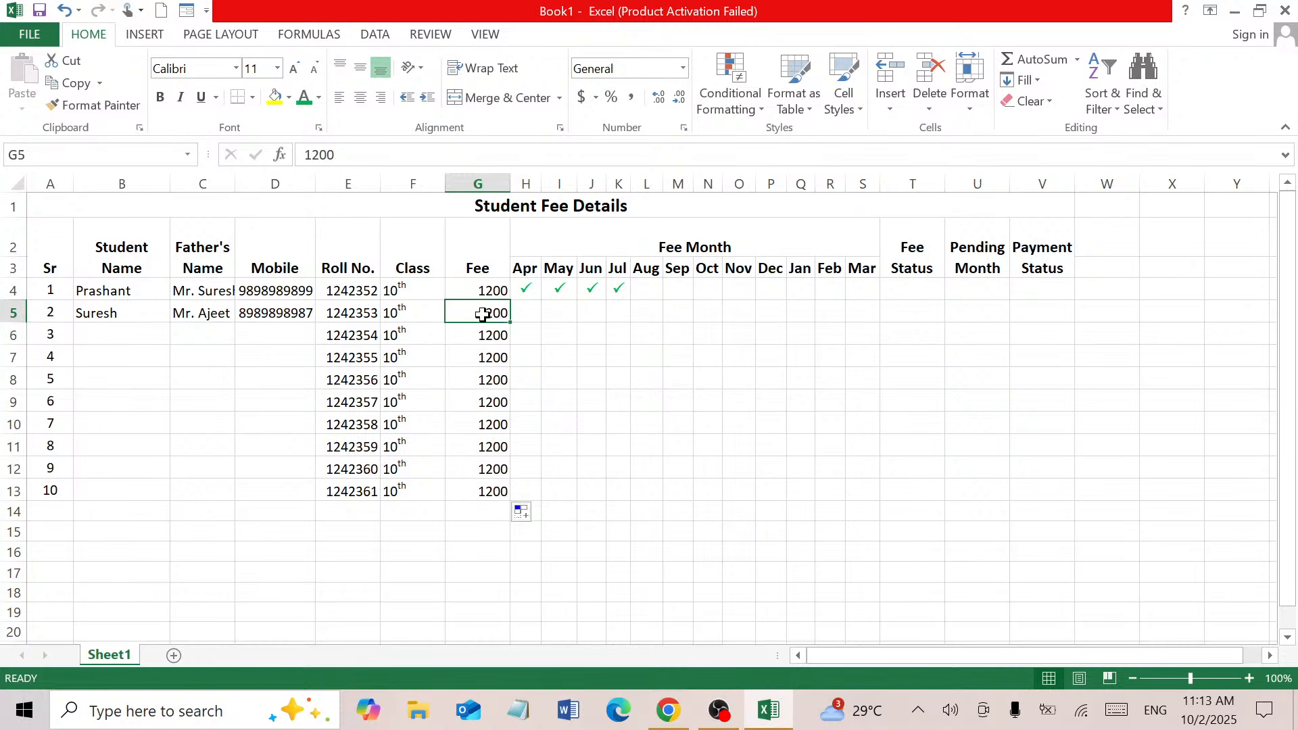
click(485, 353)
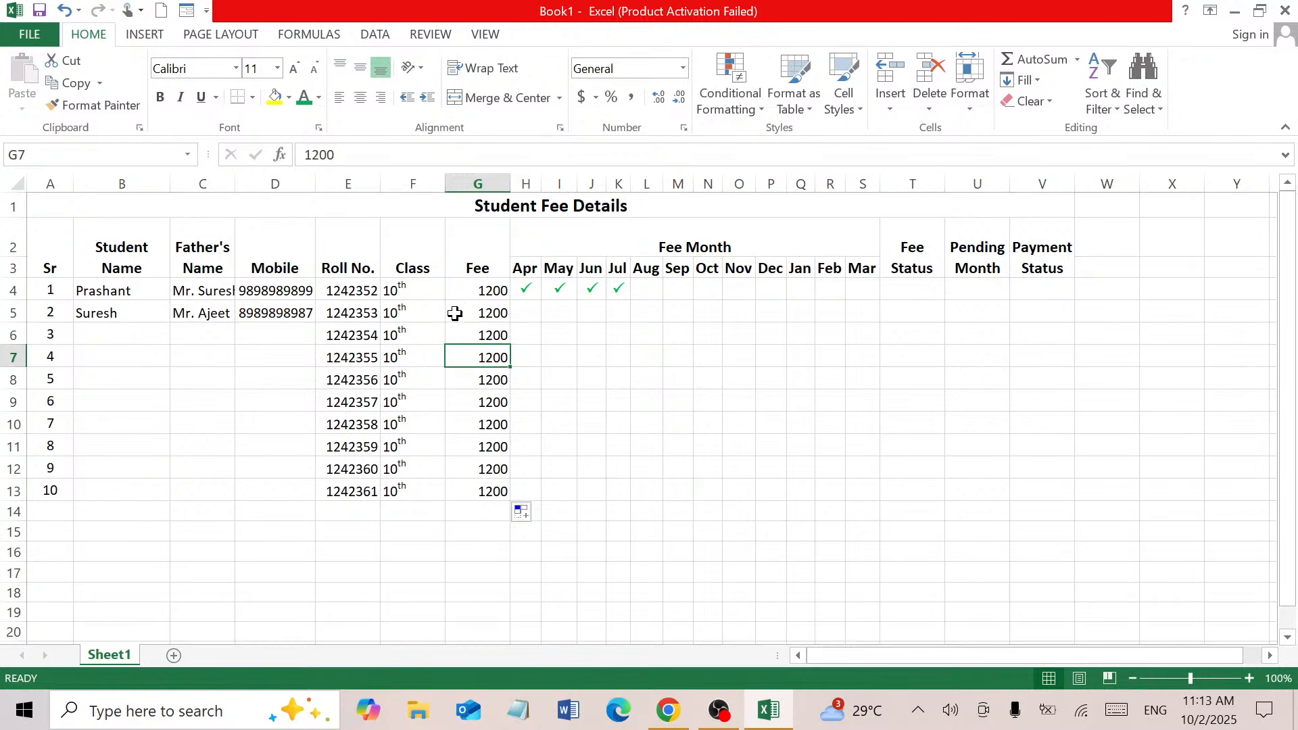
click(88, 327)
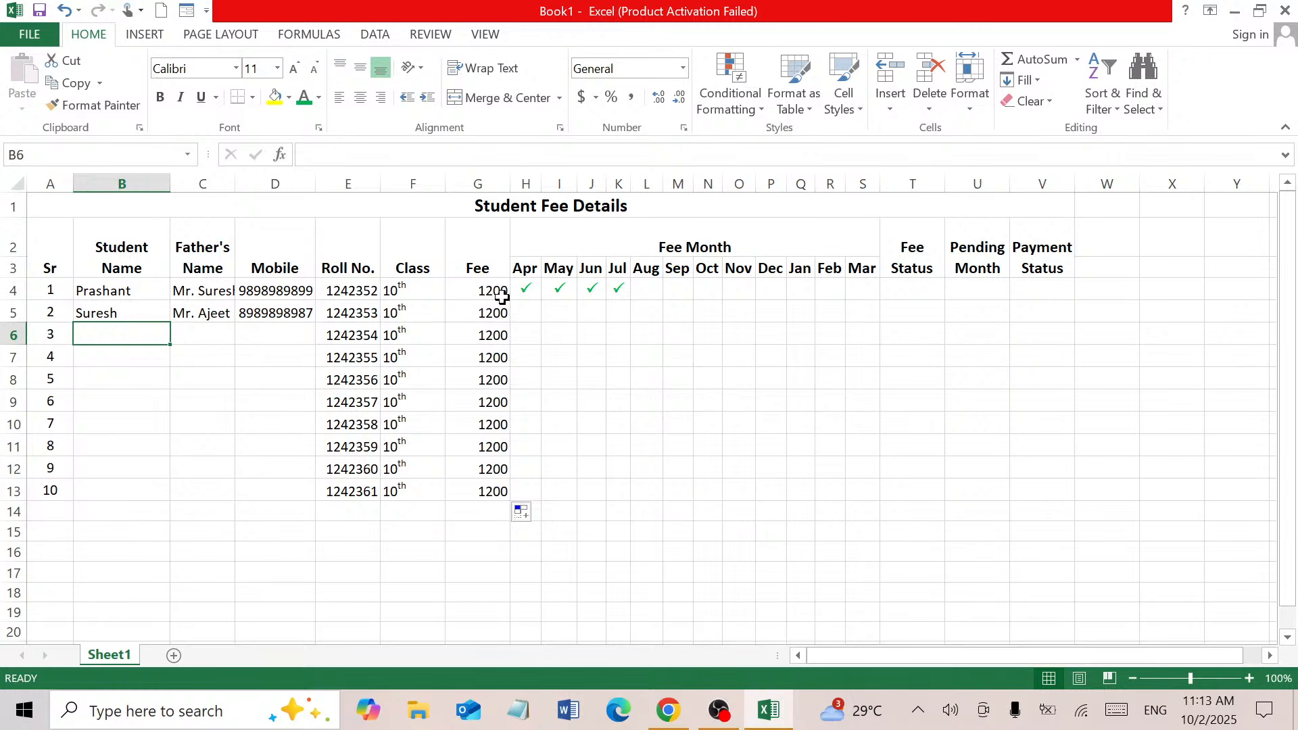
Centre the Mobile-to-Fee block D4:G13 horizontally and vertically
drag(499, 292, 377, 483)
drag(282, 292, 485, 488)
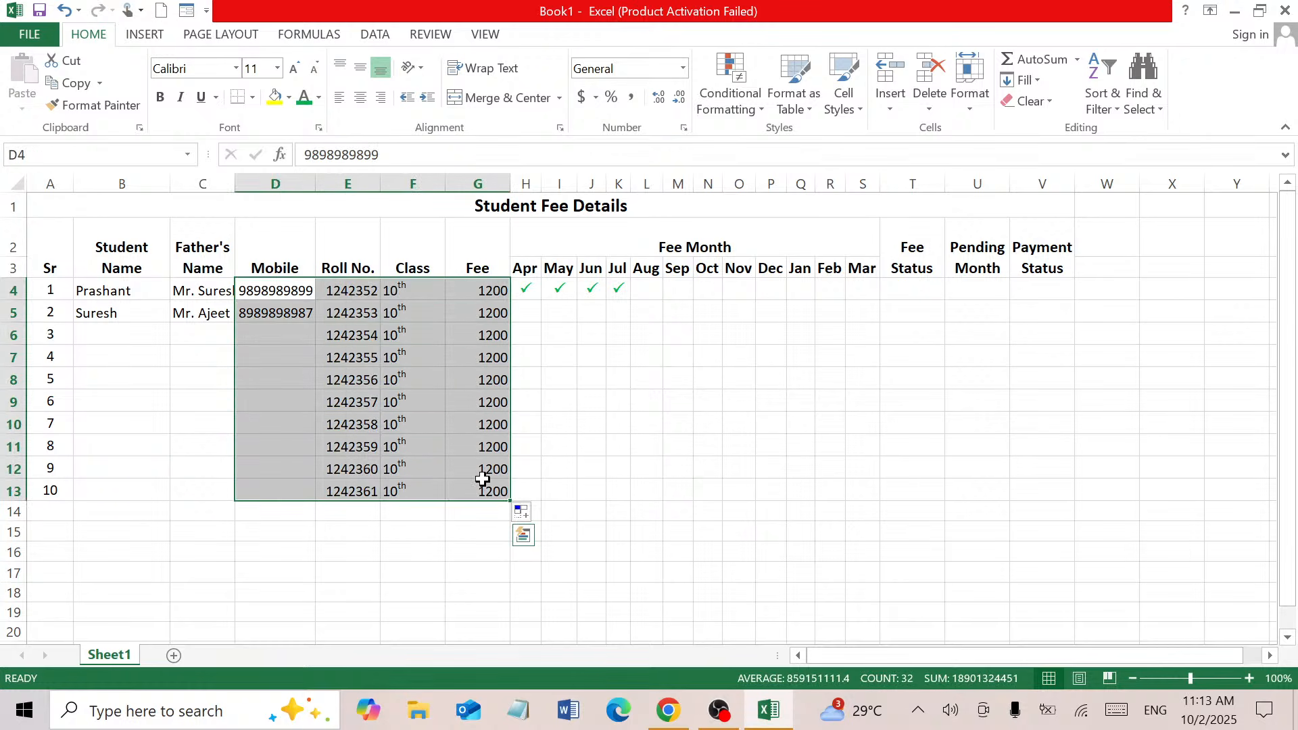
click(360, 97)
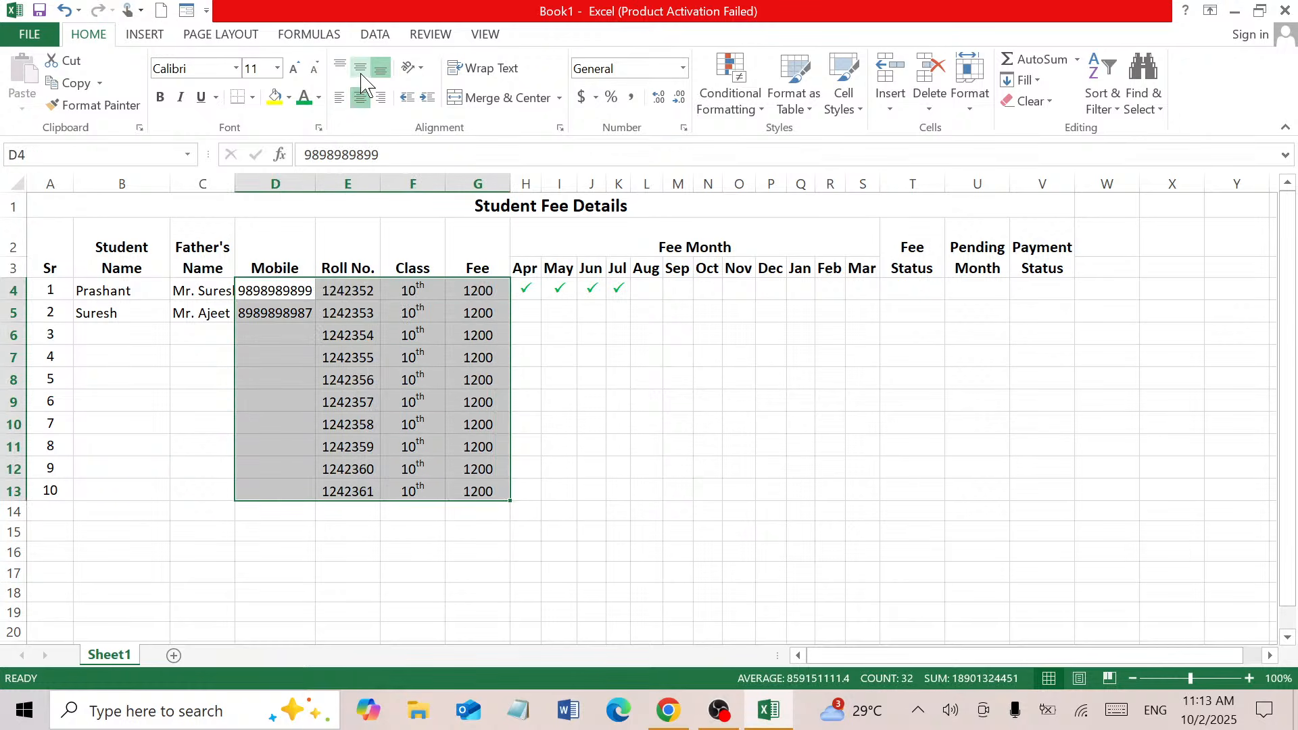
click(361, 68)
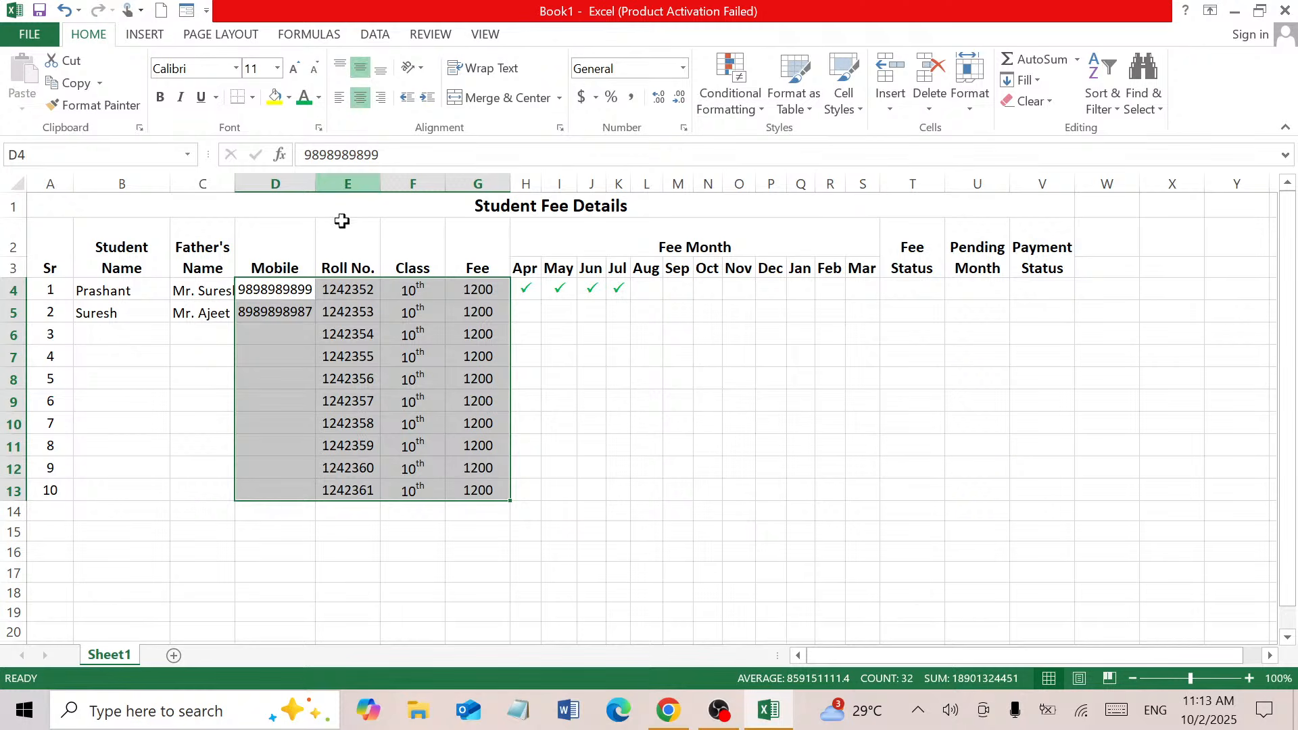
click(112, 328)
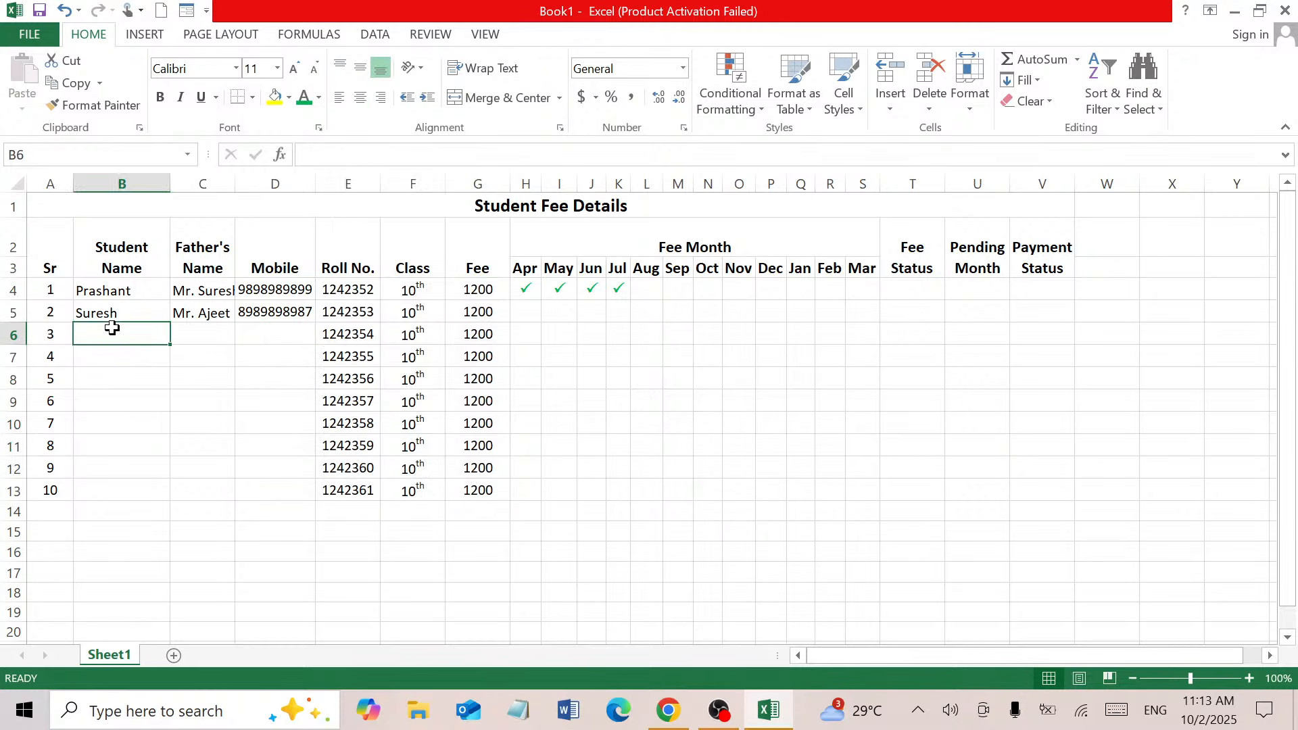
Enter the third student's name and father's name in B6:C6, then select D6
text(Alok)
key(Tab)
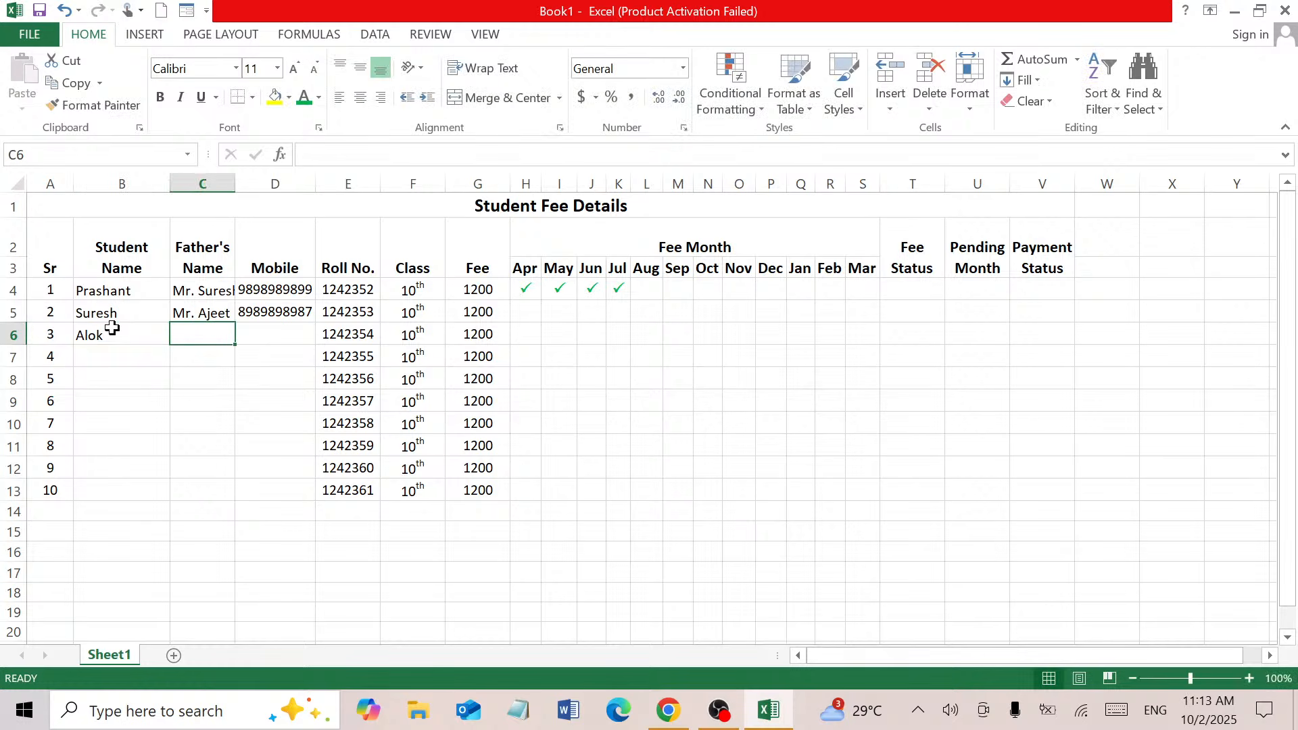
text(Mr. A)
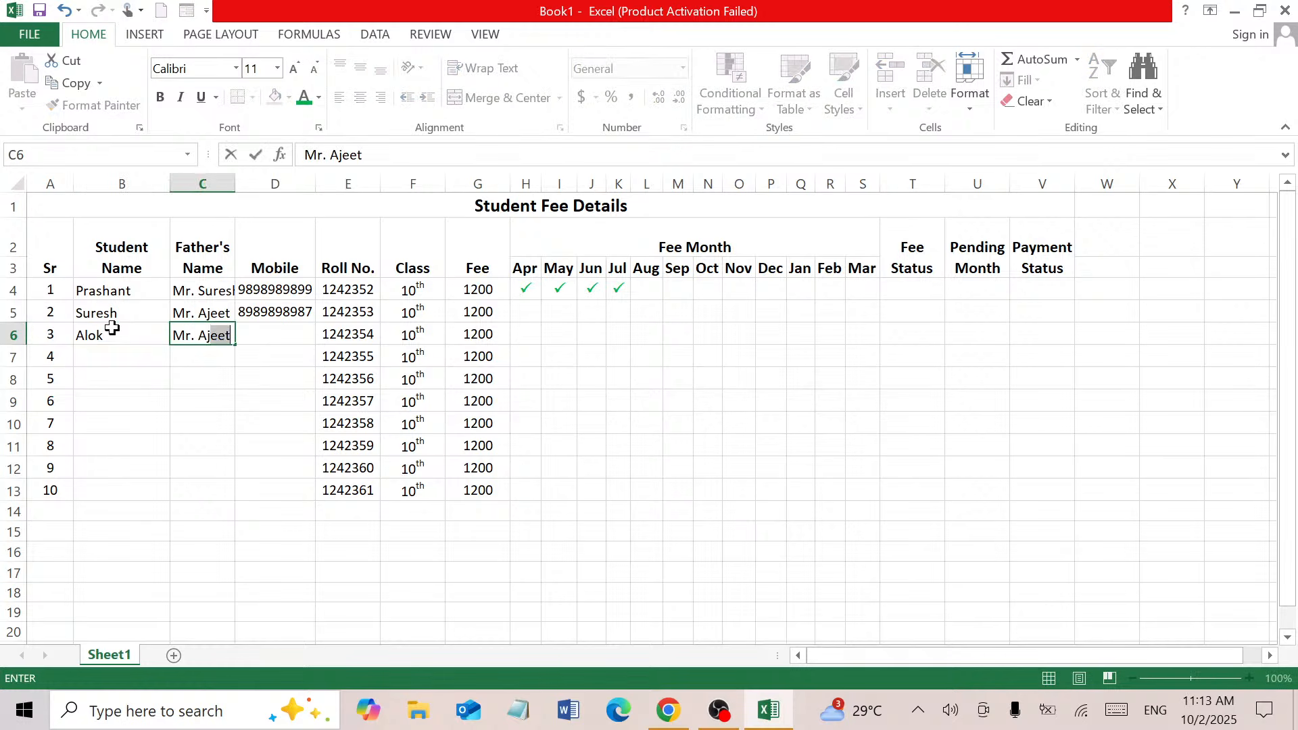
text(jeet)
key(Return)
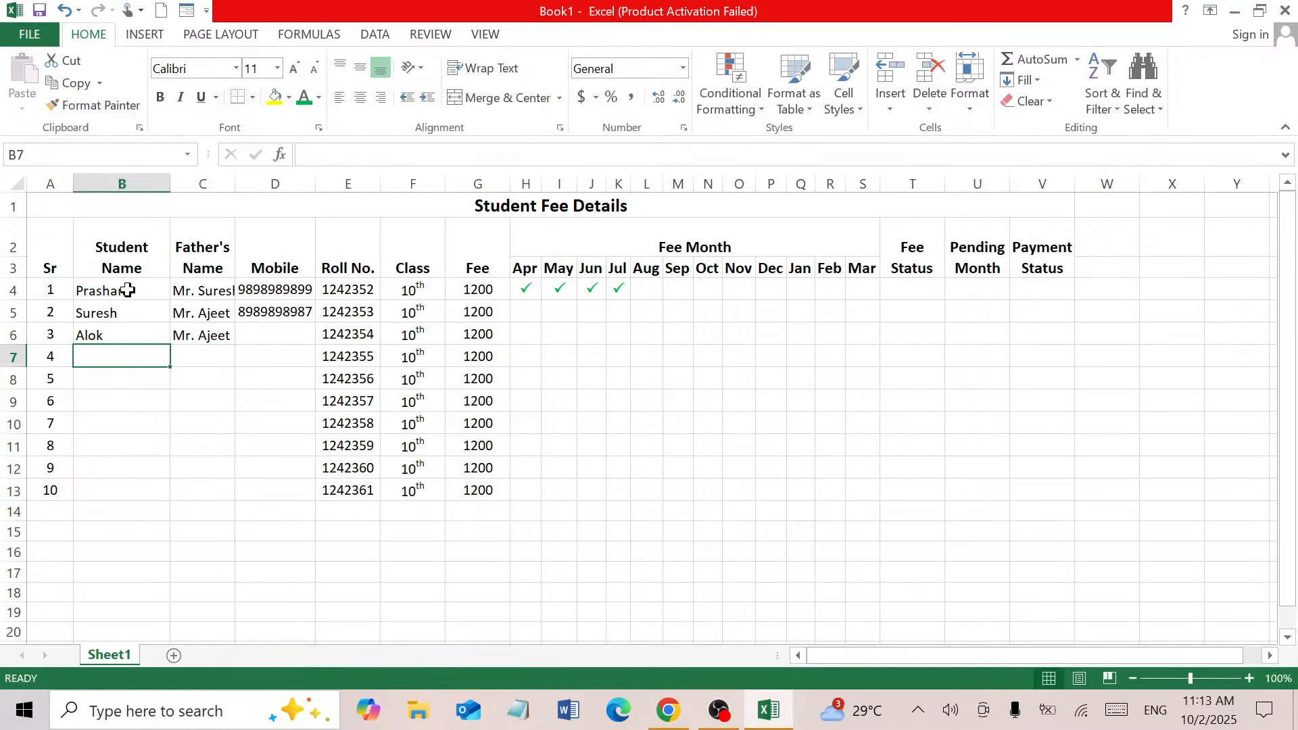
click(263, 331)
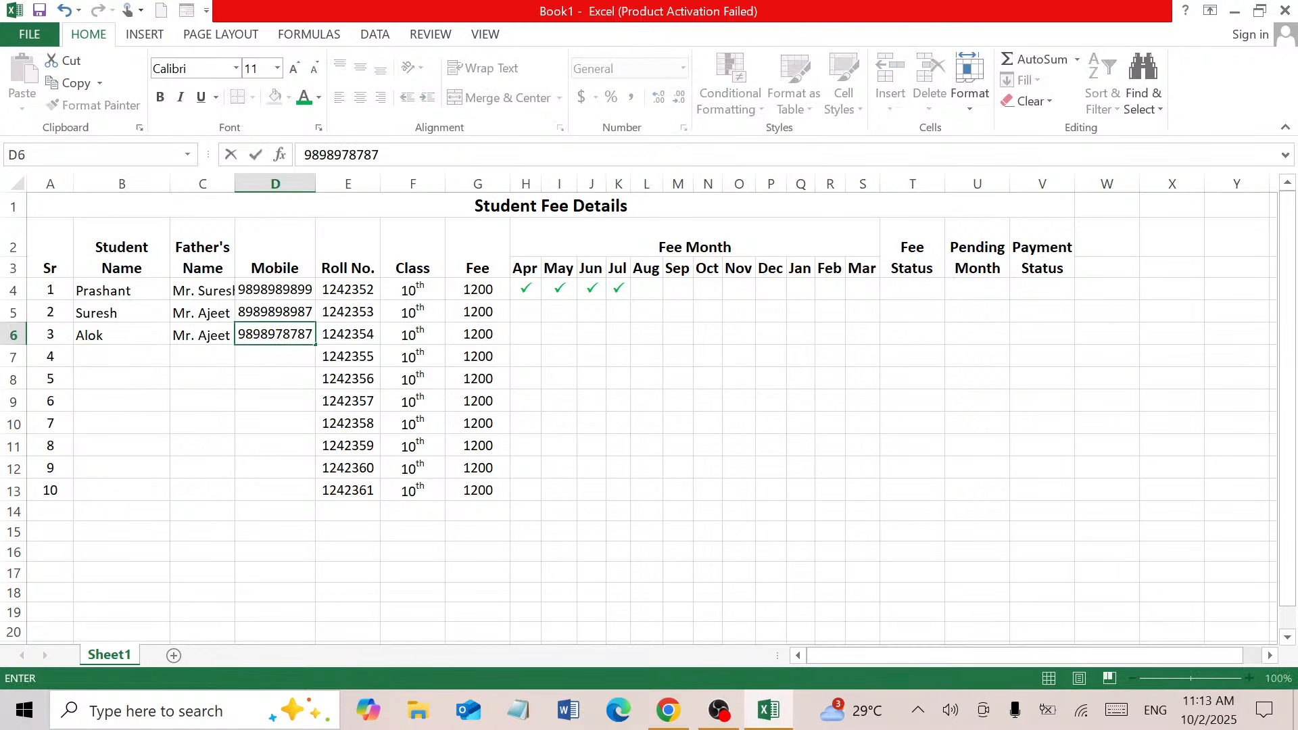
Enter the third student's mobile number, then student 4's name, father's name and mobile in row 7
key(Return)
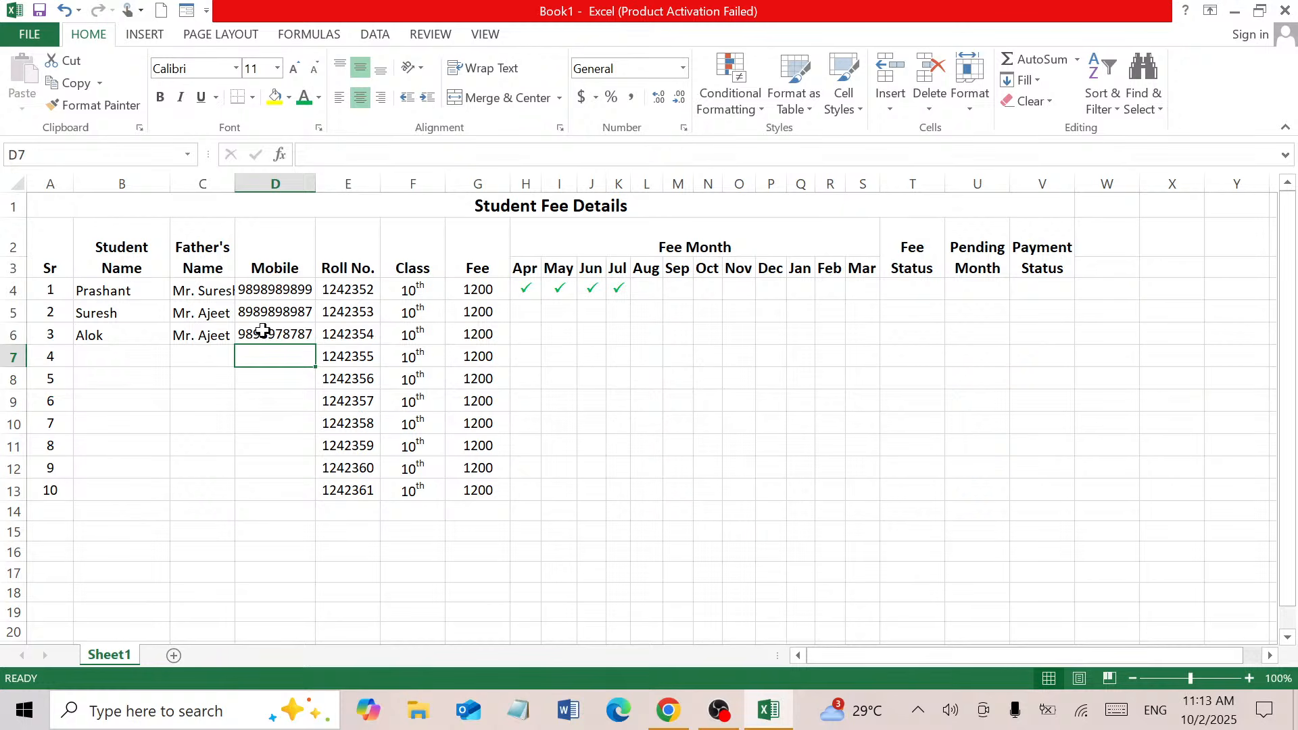
key(Left)
key(Left)
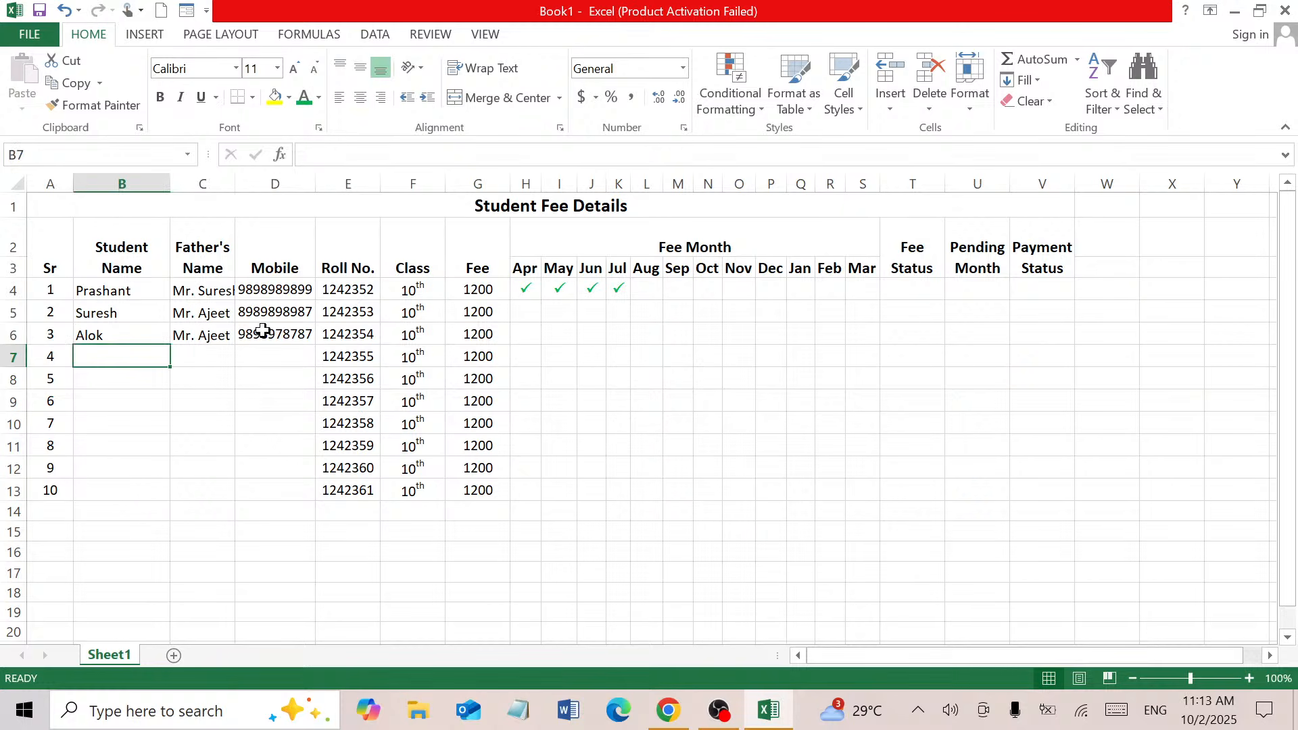
text(San)
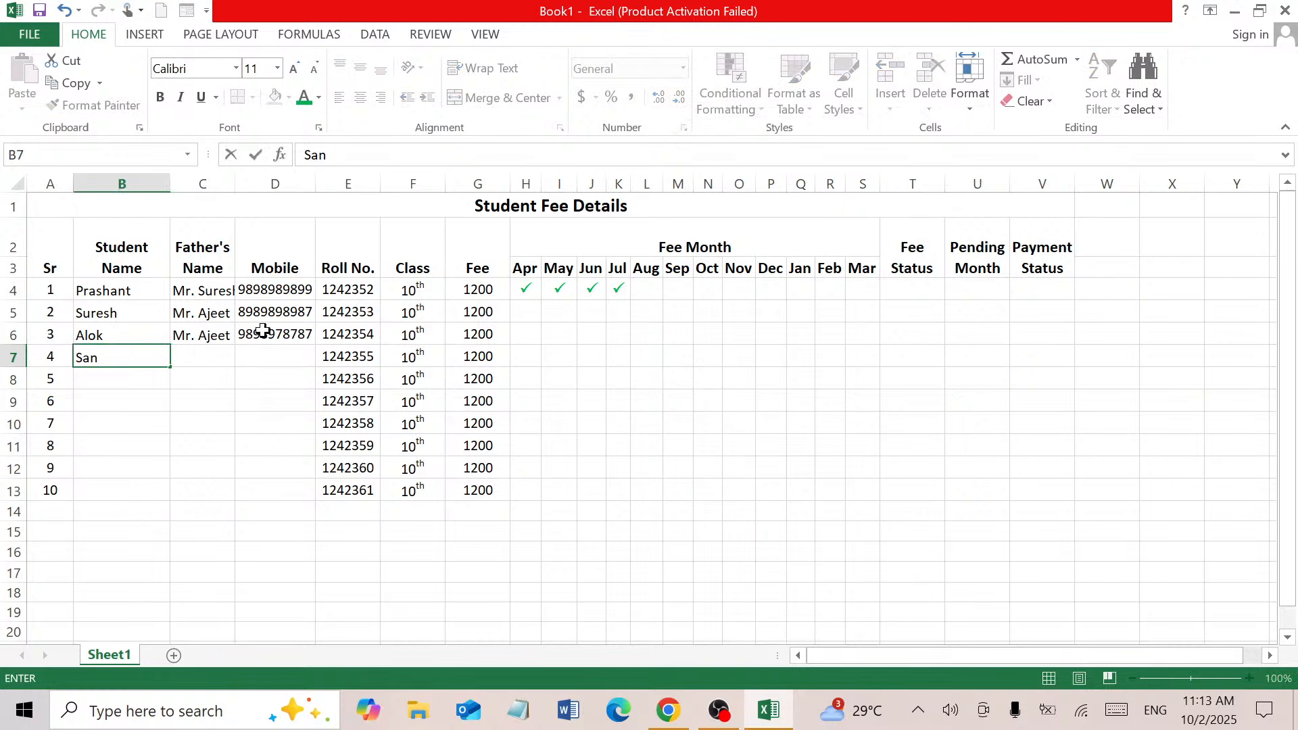
text(jay)
key(Tab)
text(Mr. )
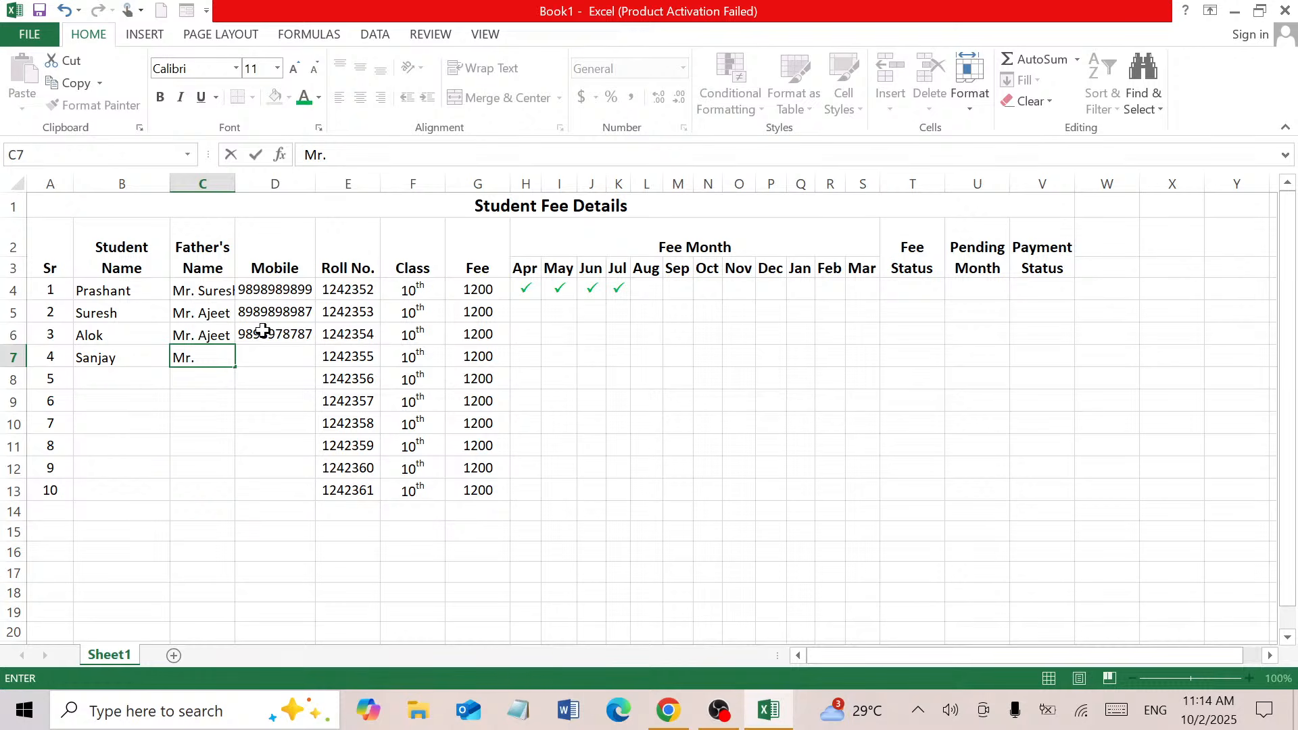
text(Kamlesh)
key(Tab)
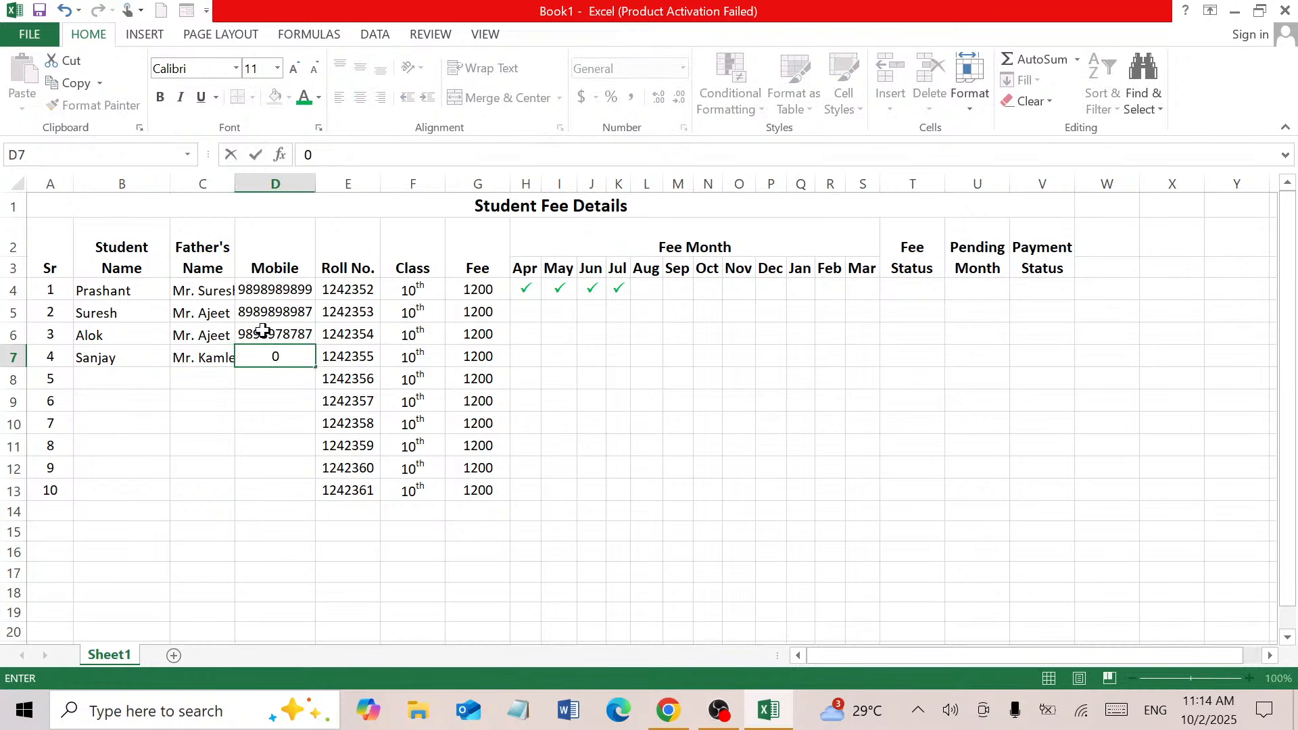
key(Return)
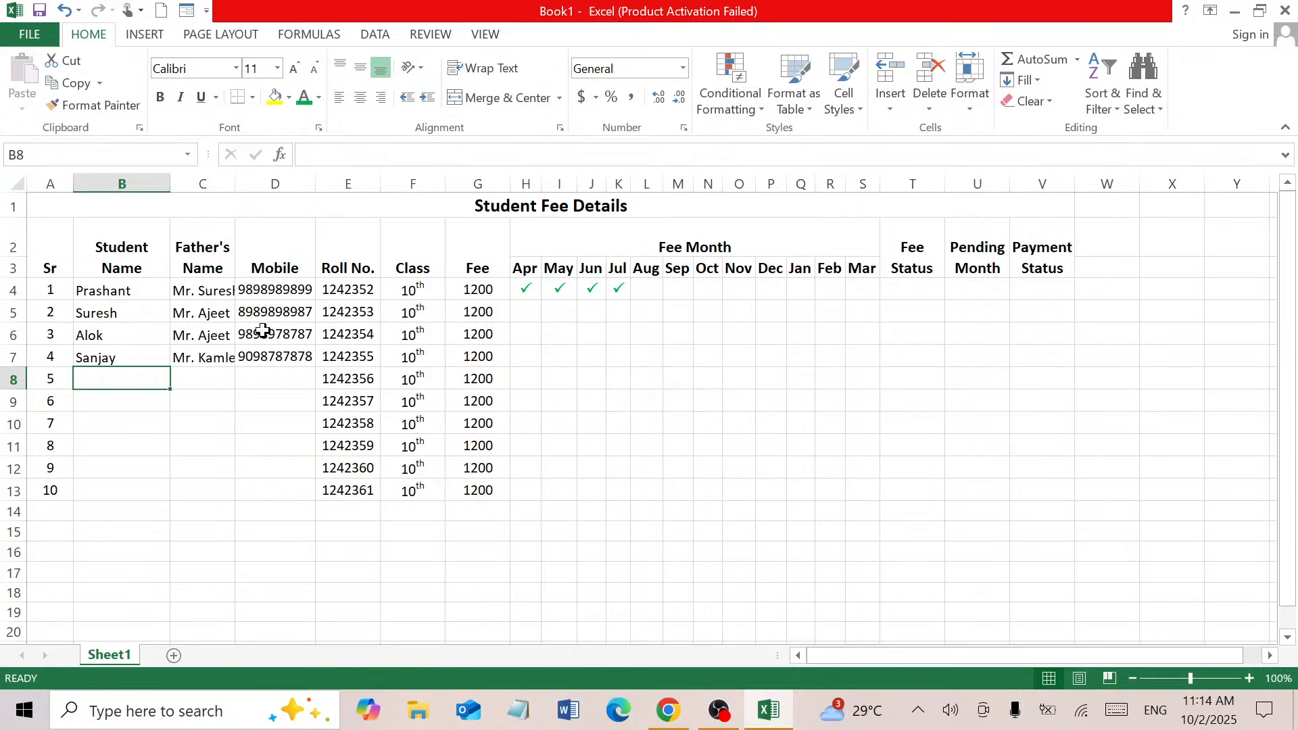
Fill in student 5's name, father's name and mobile number in row 8
text(M)
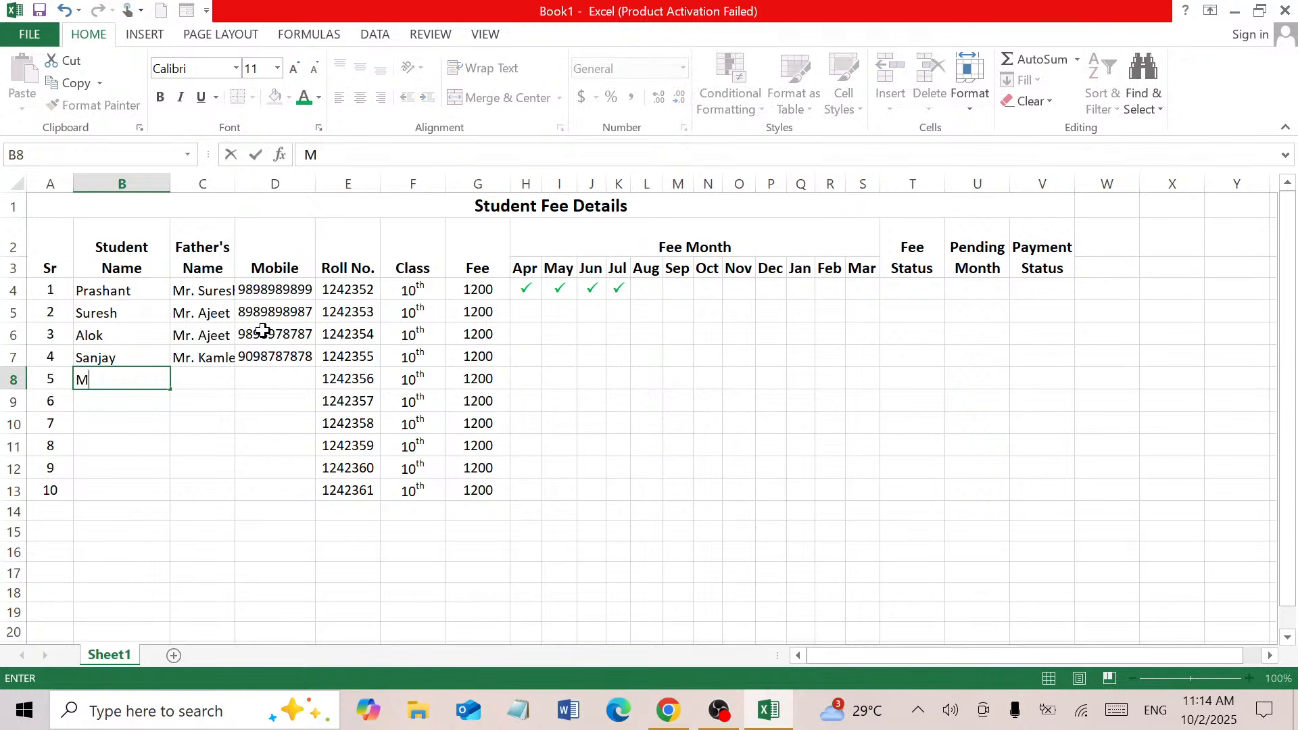
text(ukesh)
key(Tab)
text(Mr)
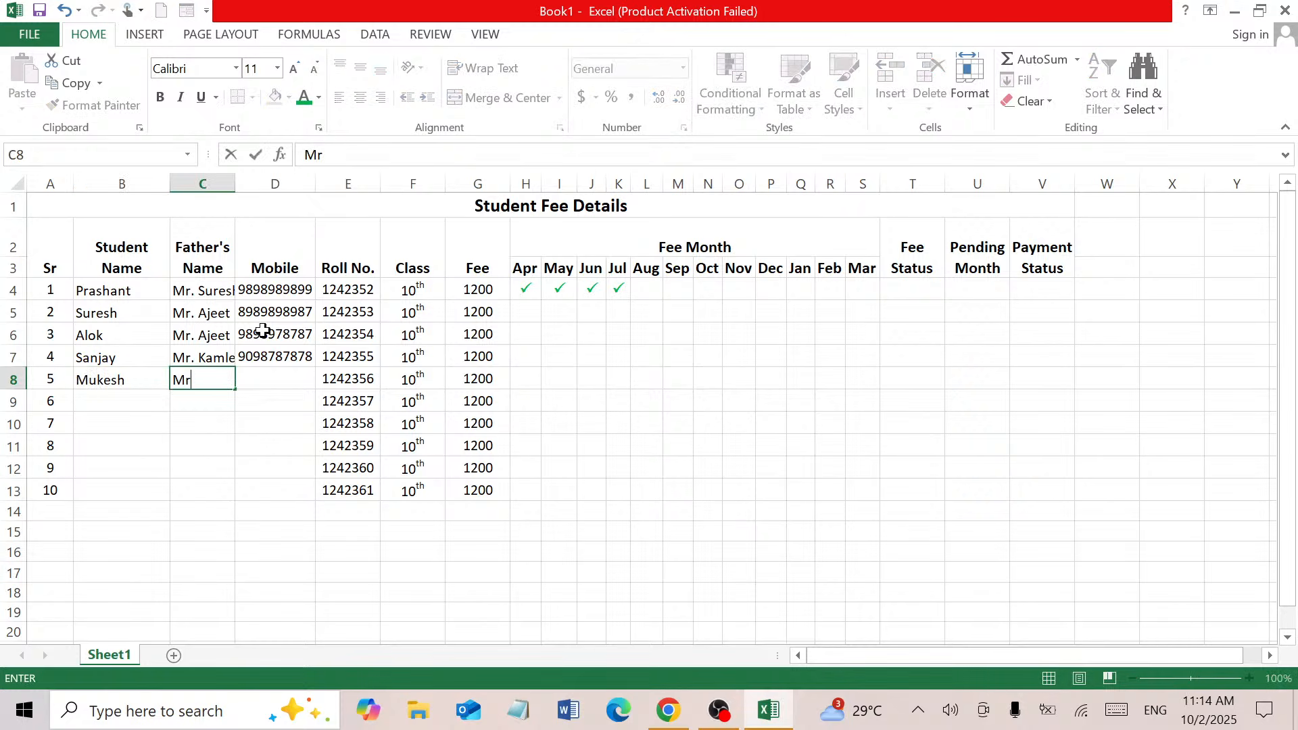
text(. Alok)
key(Return)
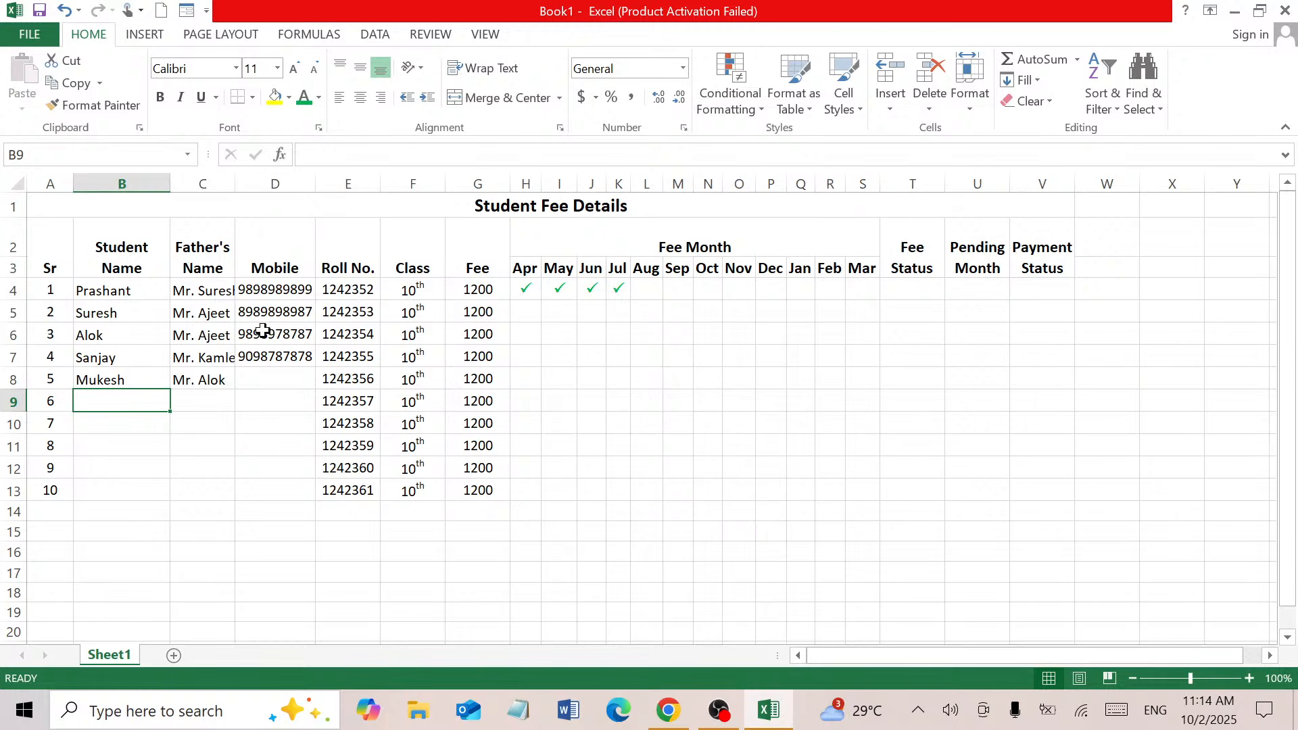
key(Up)
key(Right)
key(Right)
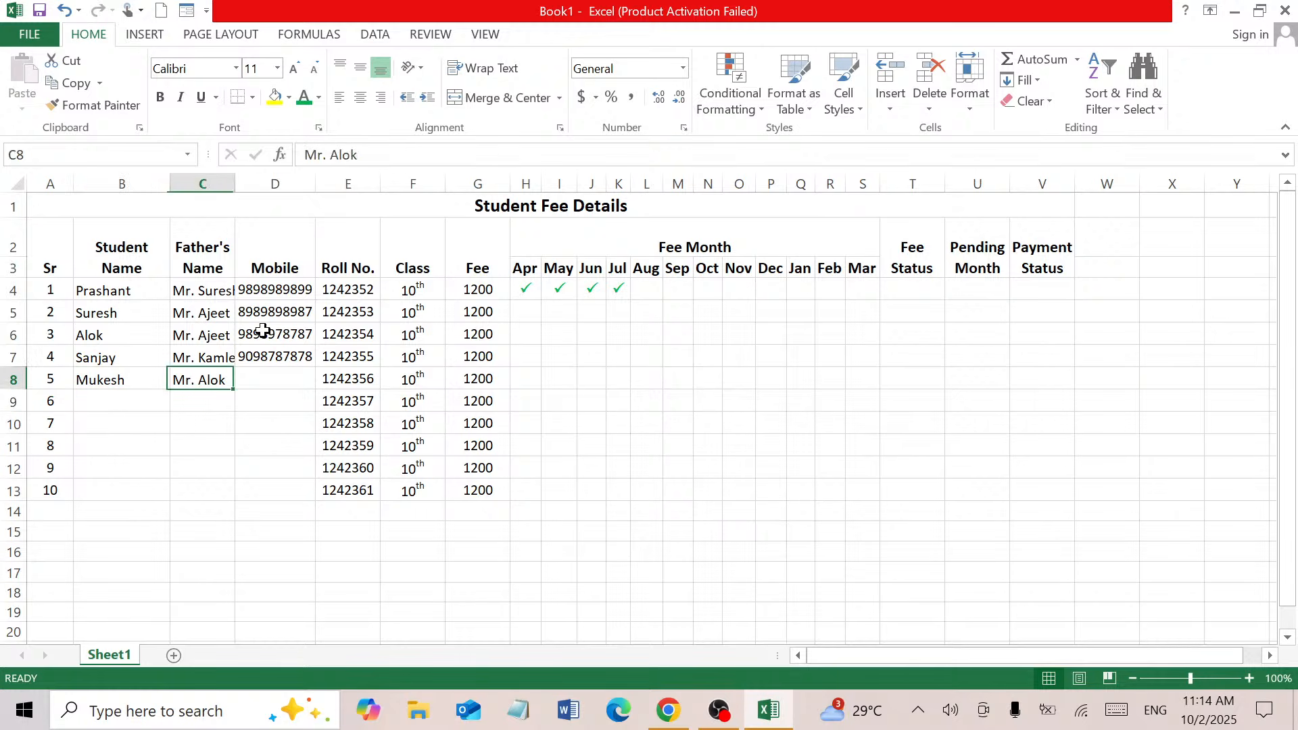
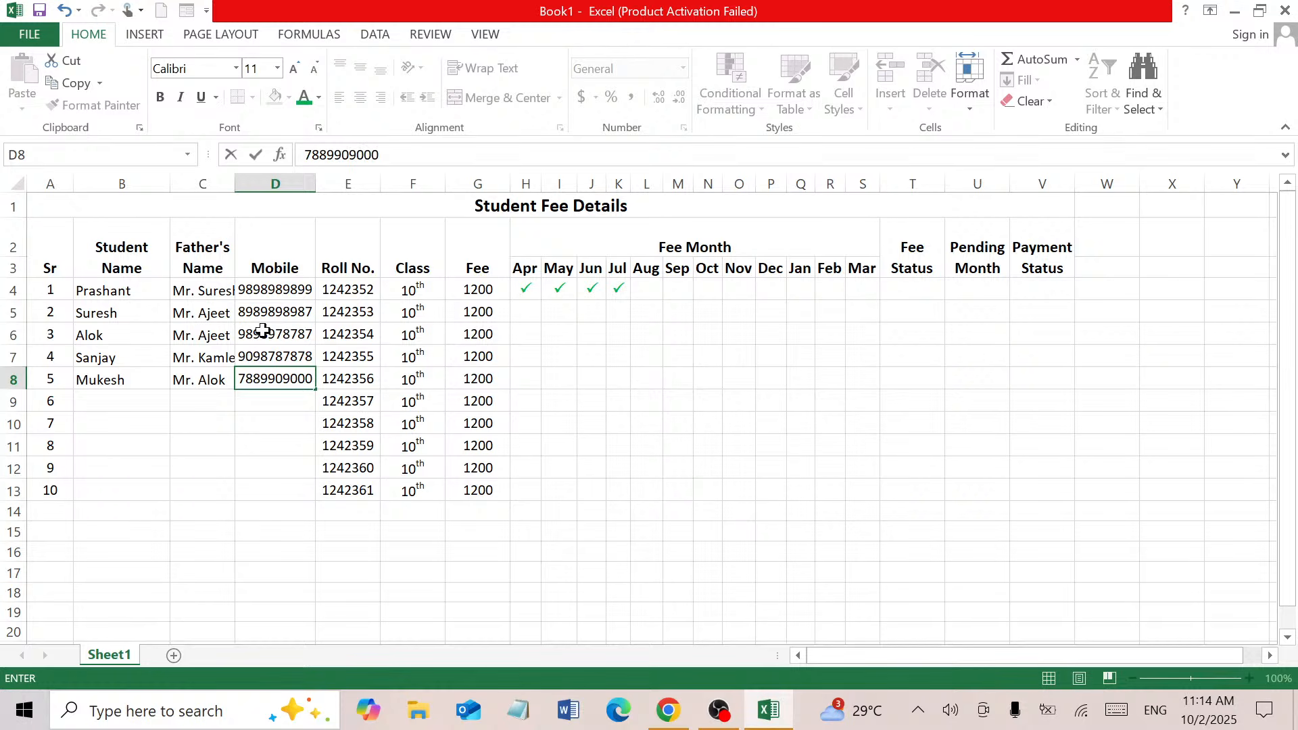
key(Return)
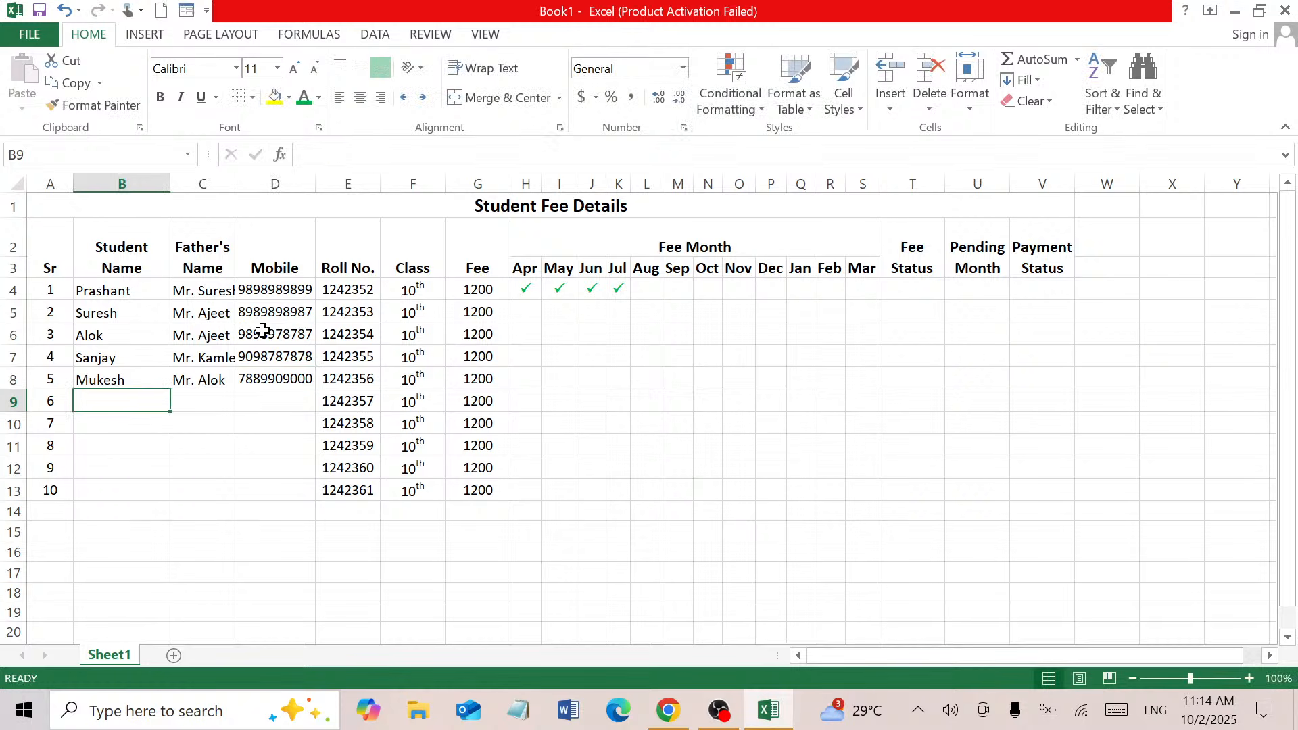
Fill in student 6's name, father's name and mobile in row 9, fixing the father's-name spelling
text(Manje)
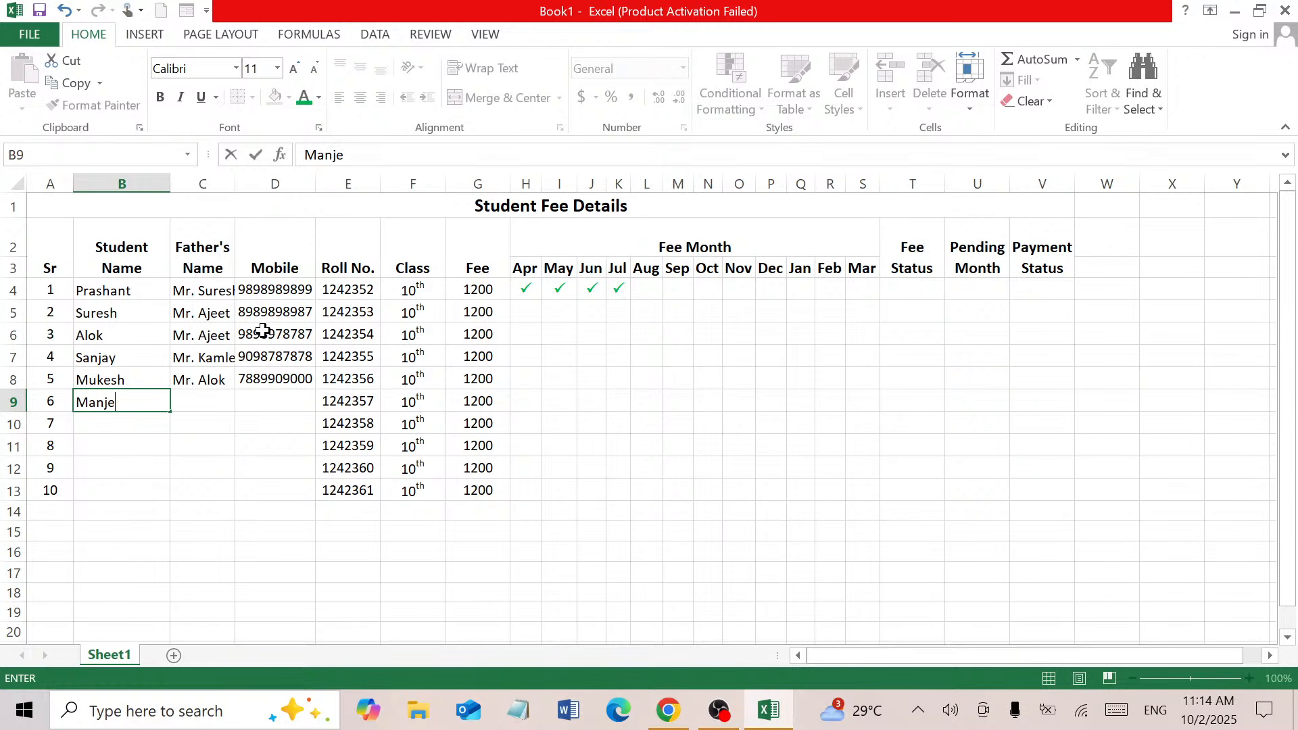
text(et)
key(Tab)
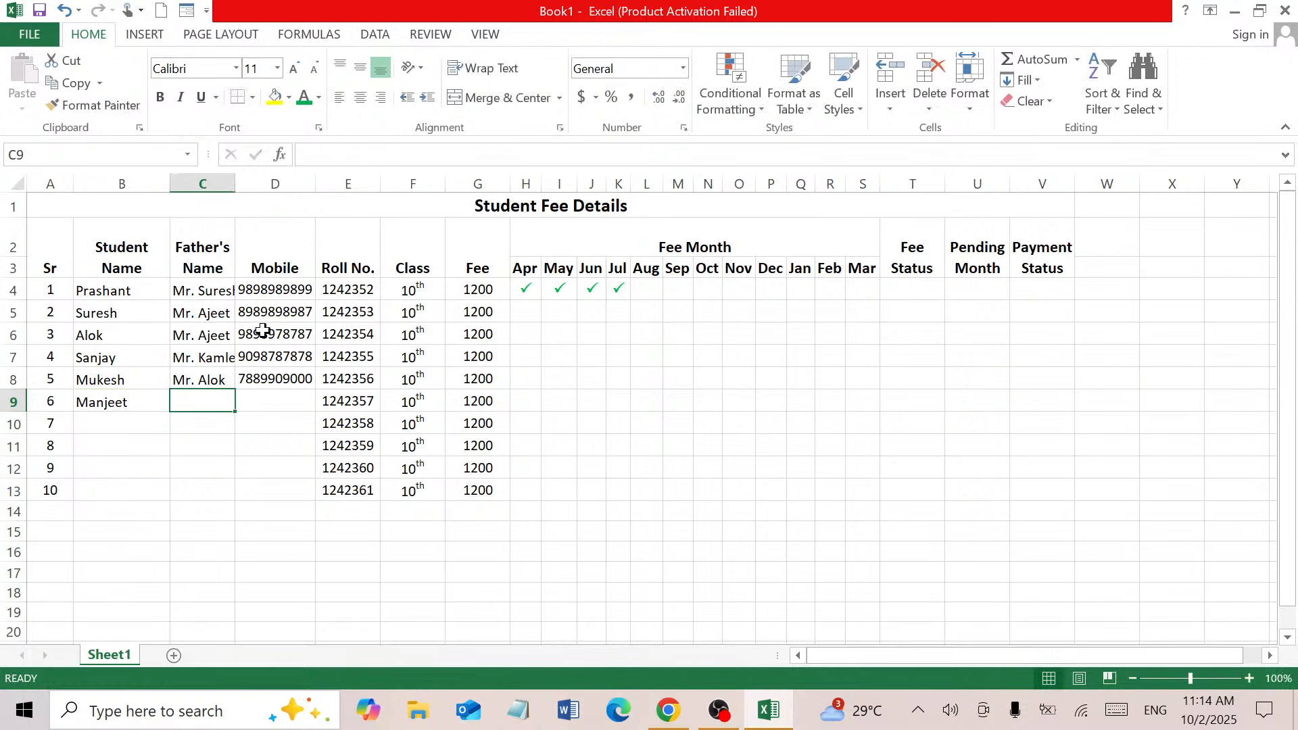
text(Mr. V)
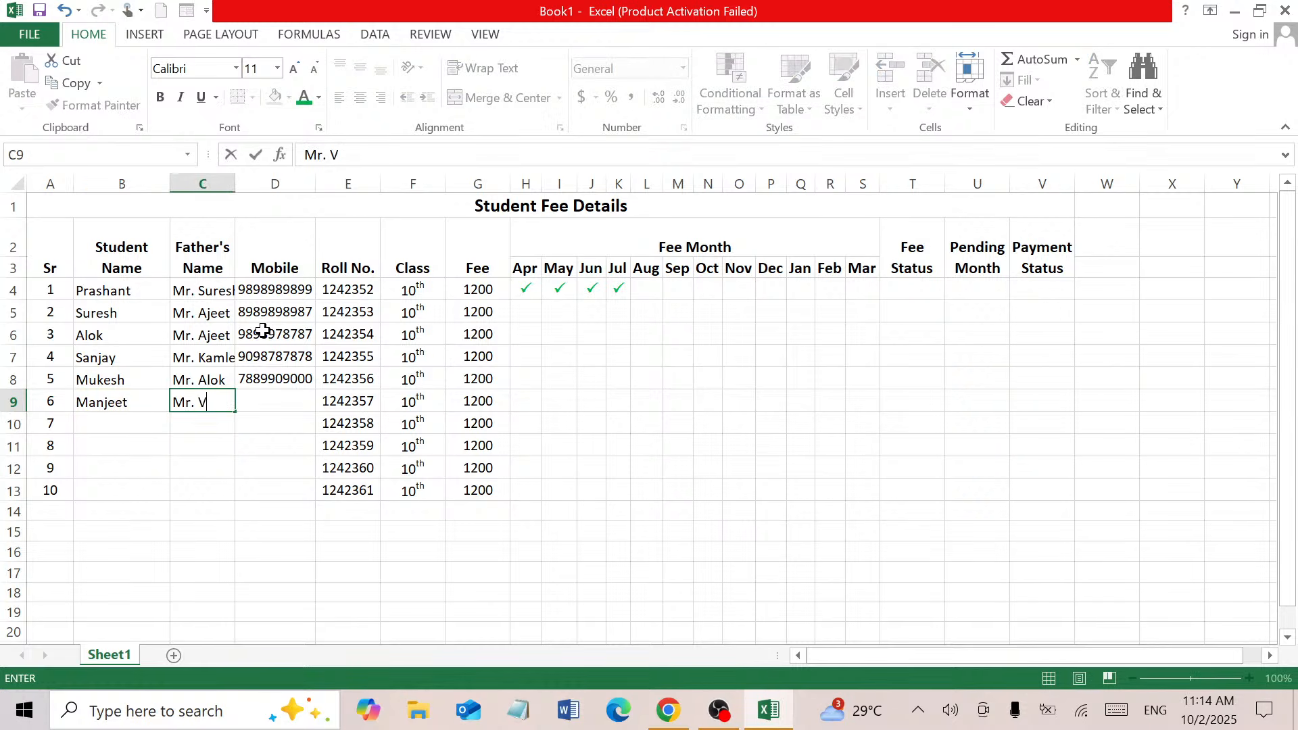
text(iresndr)
key(BackSpace)
key(BackSpace)
key(BackSpace)
key(BackSpace)
text(ndra)
key(Tab)
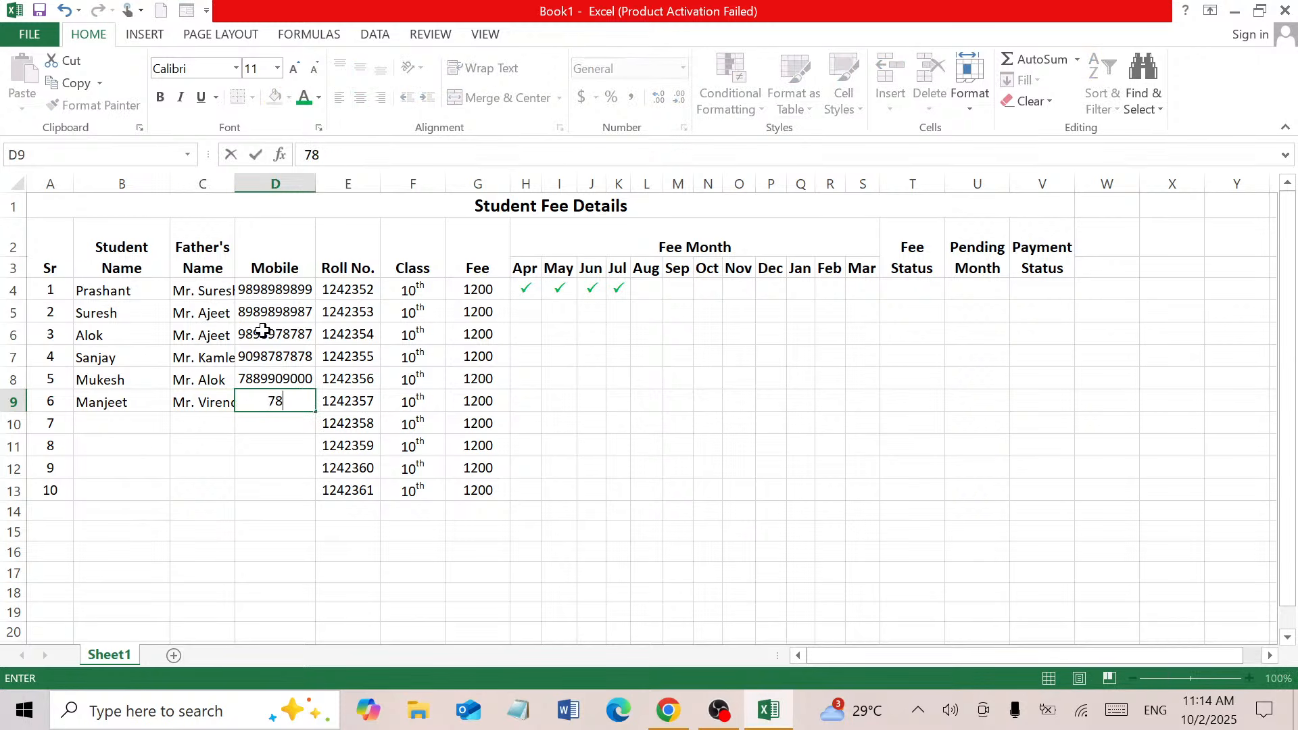
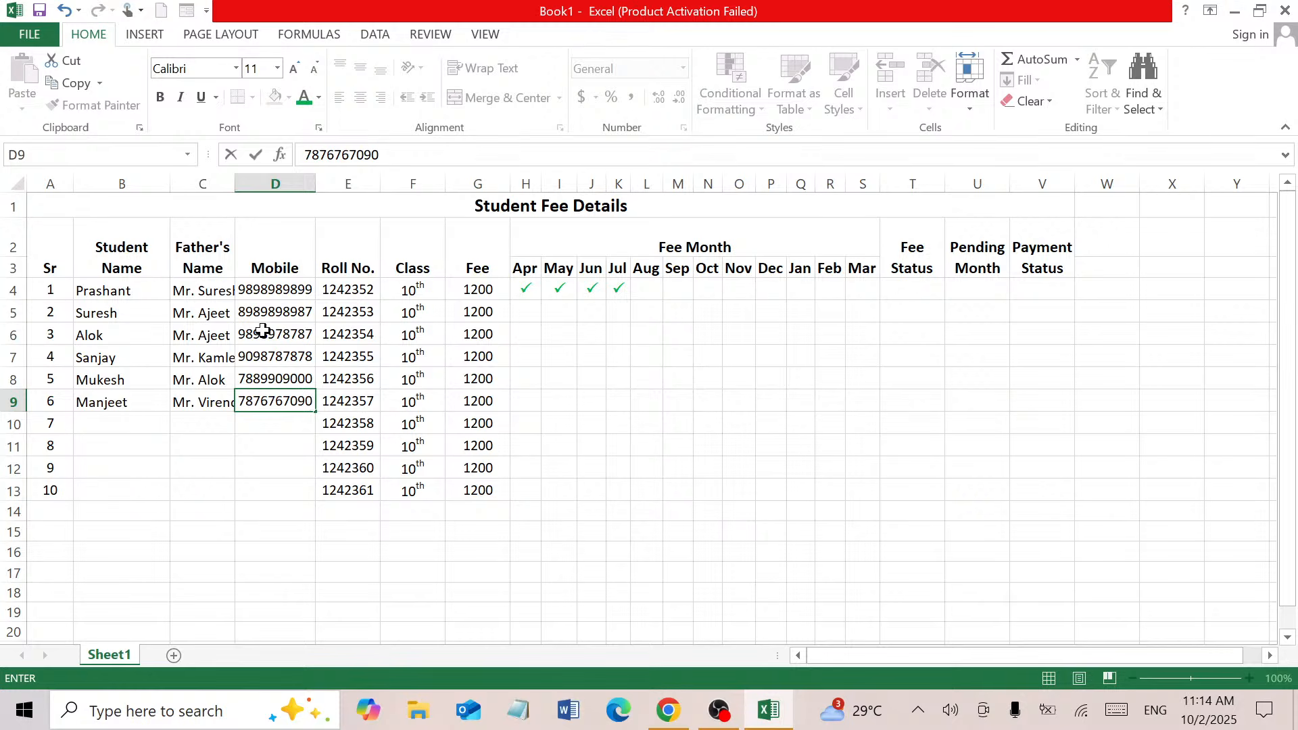
key(Return)
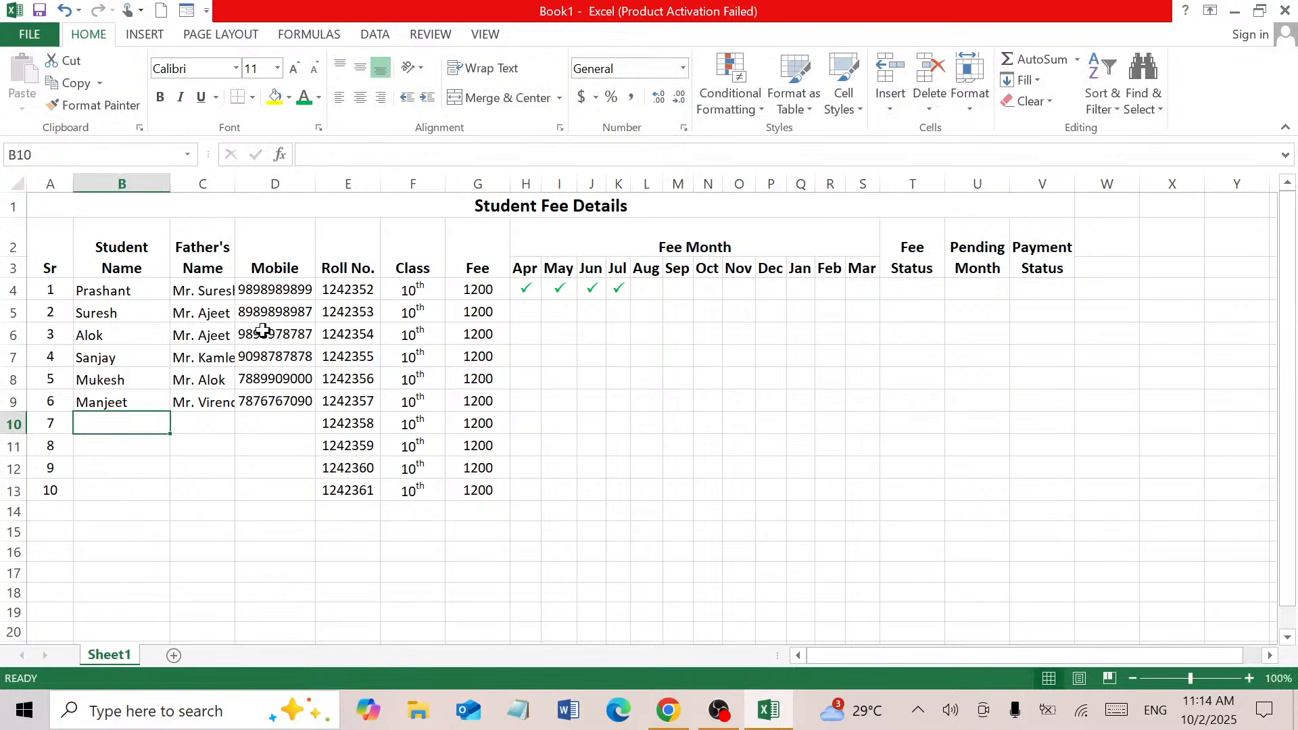
Enter student 7's name, father's name and mobile in row 10, removing an extra digit
text(S)
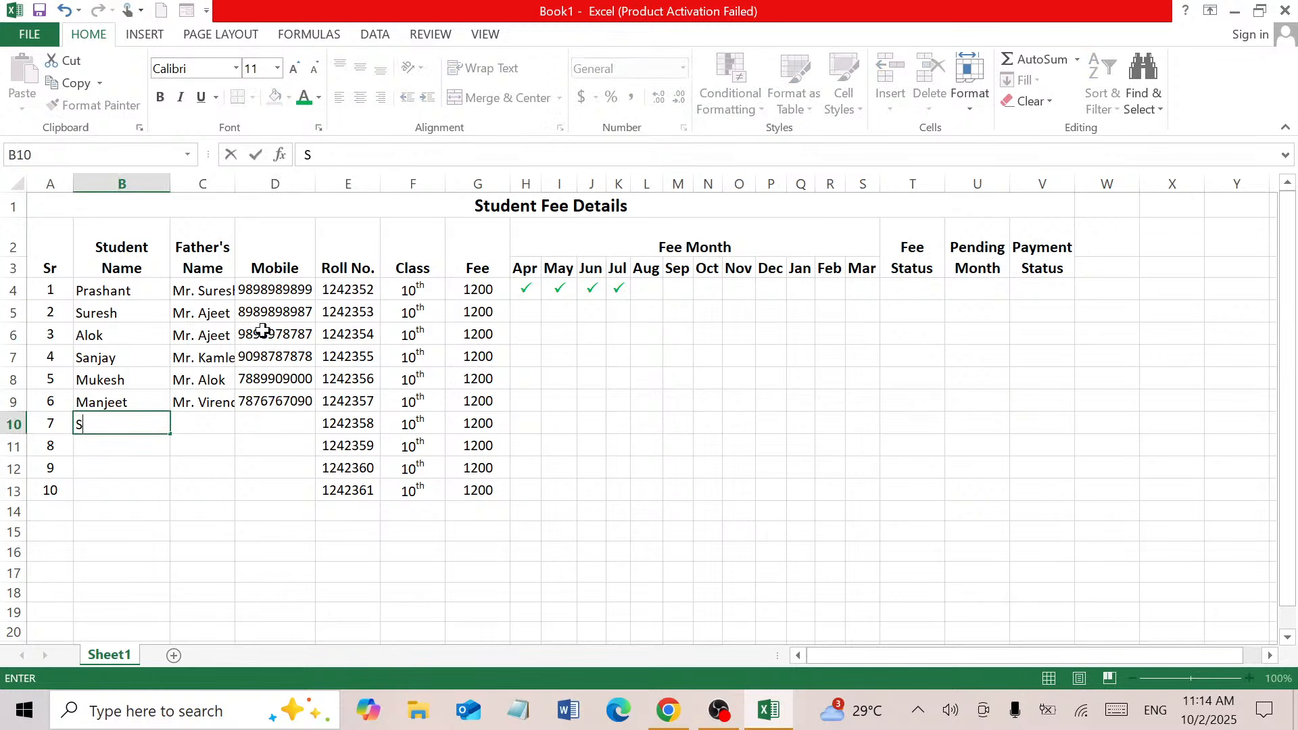
text(uraj)
key(Tab)
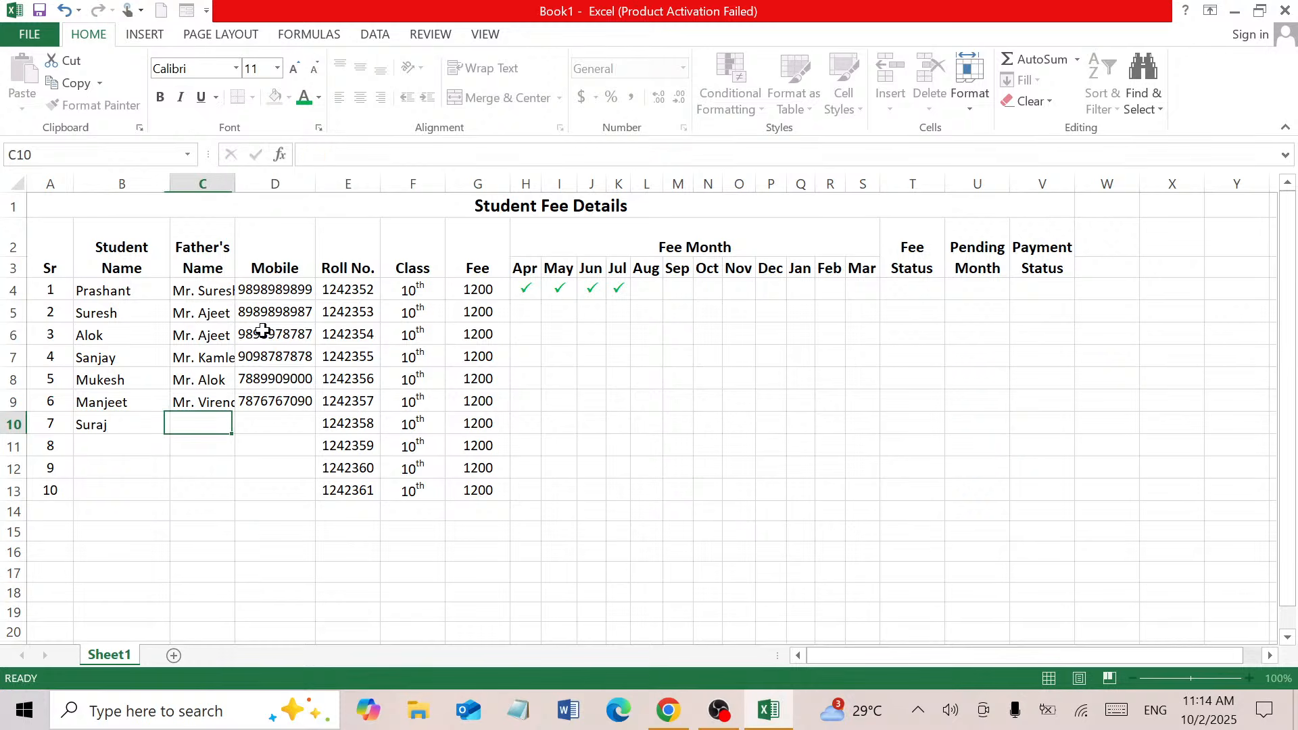
text(Mr. )
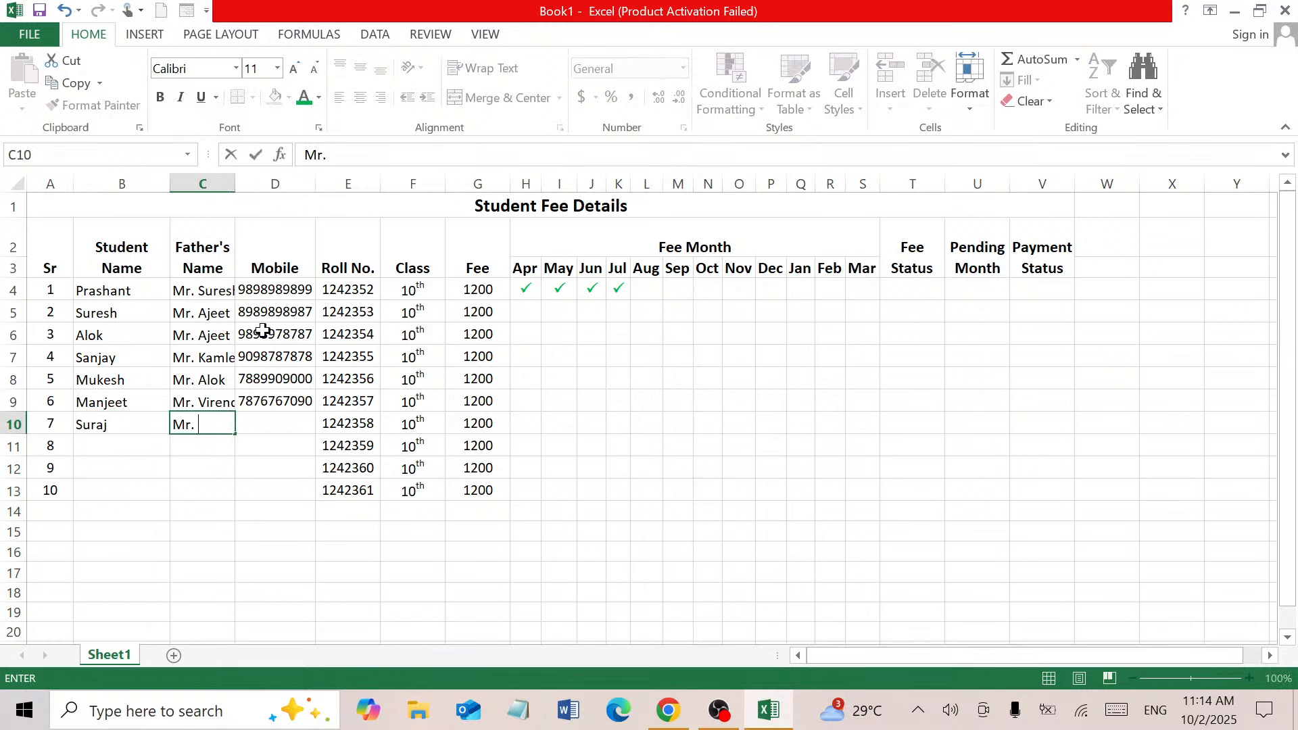
text(Dinesh)
key(Tab)
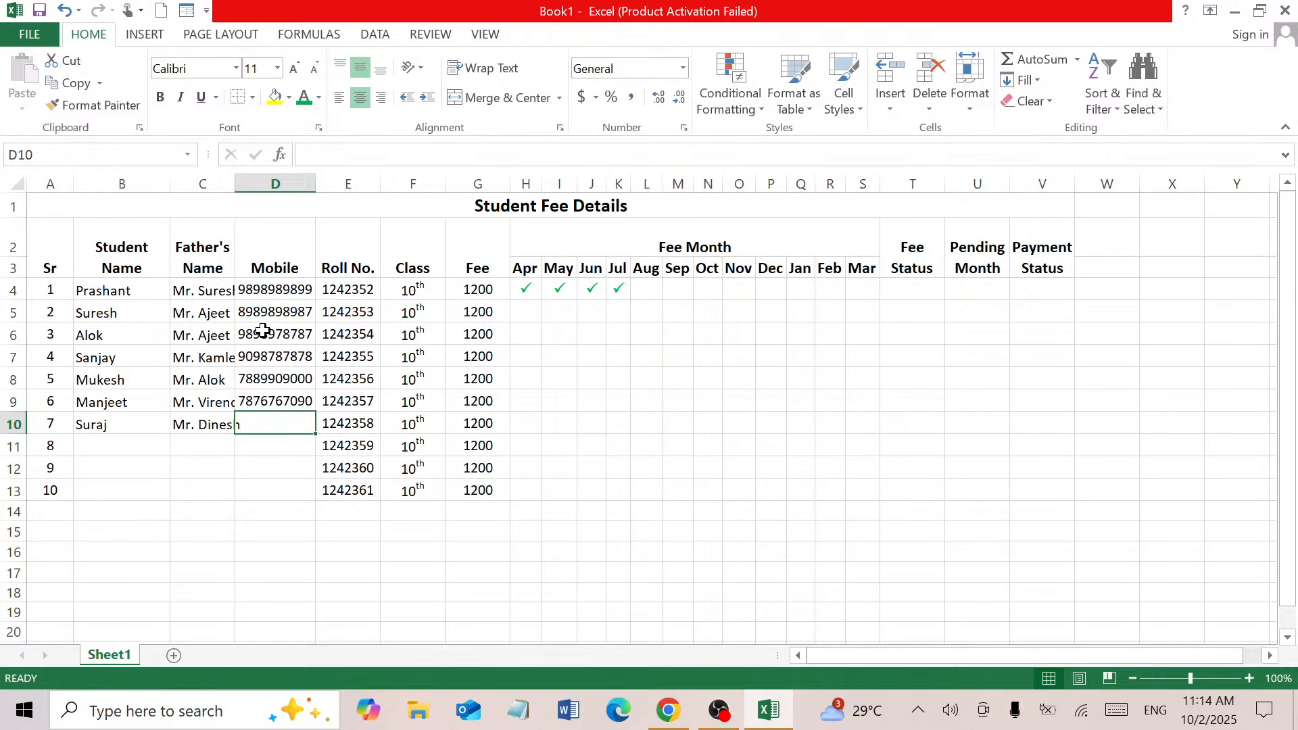
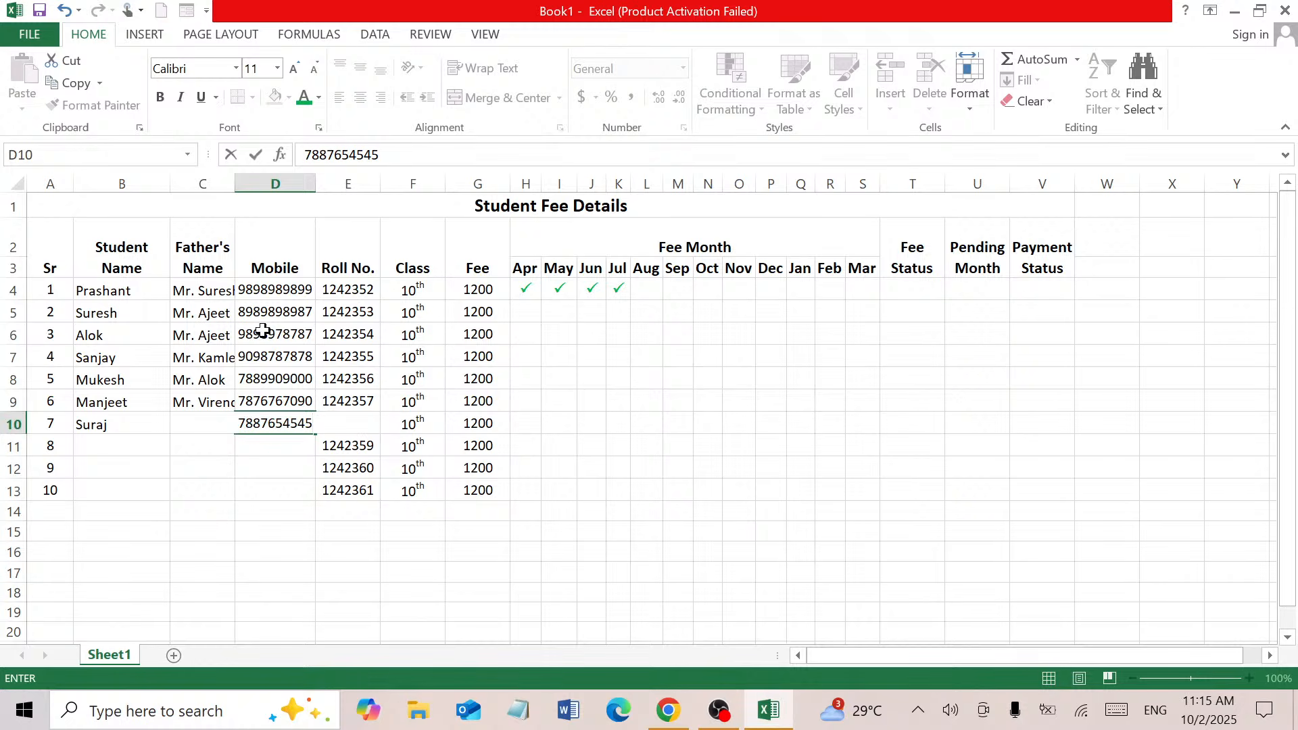
key(Return)
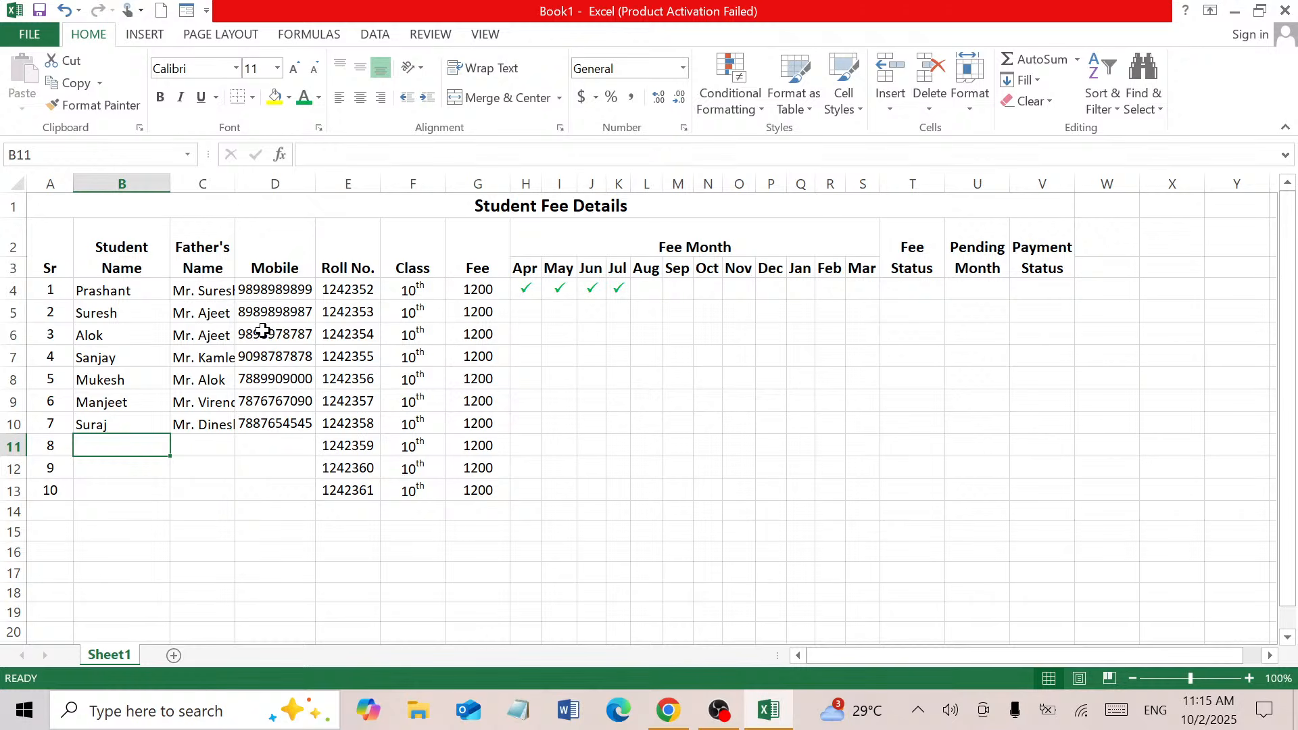
Enter student 8's name, father's name and mobile in row 11, correcting a typo
text(A)
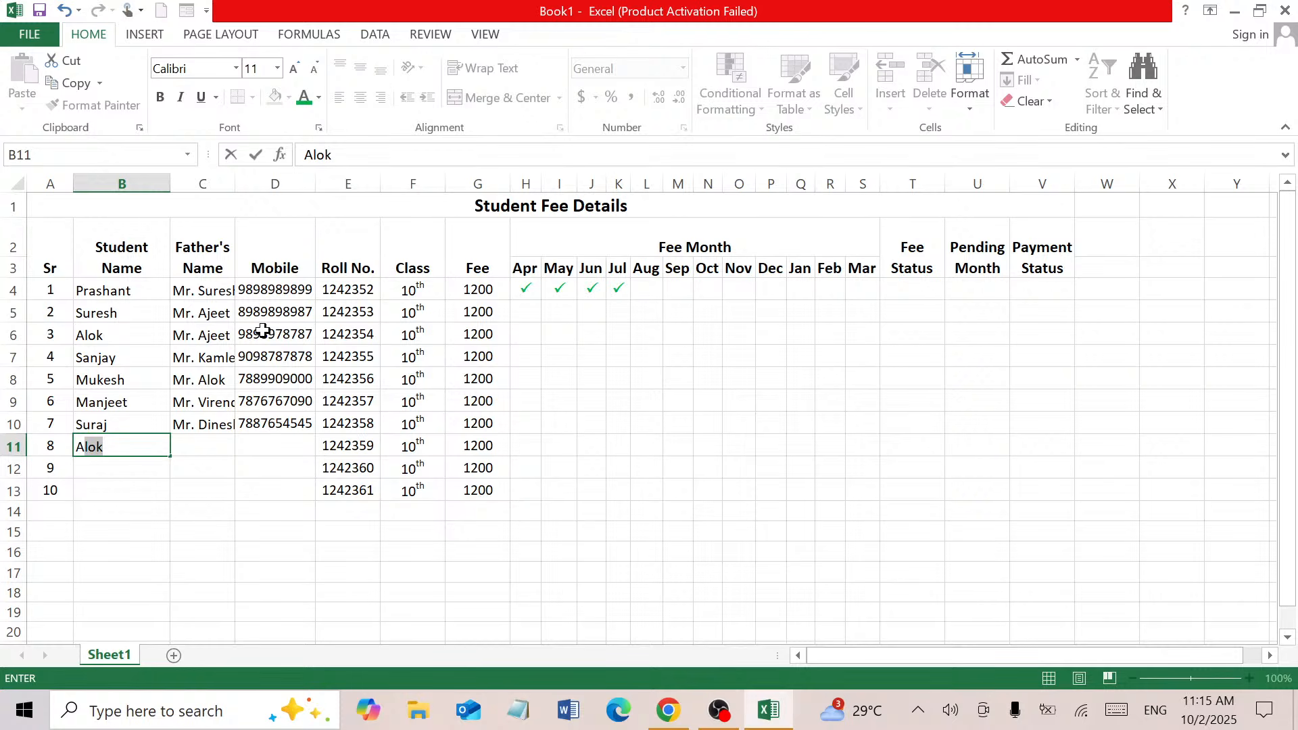
text(bhay)
key(Tab)
text(Mr. L)
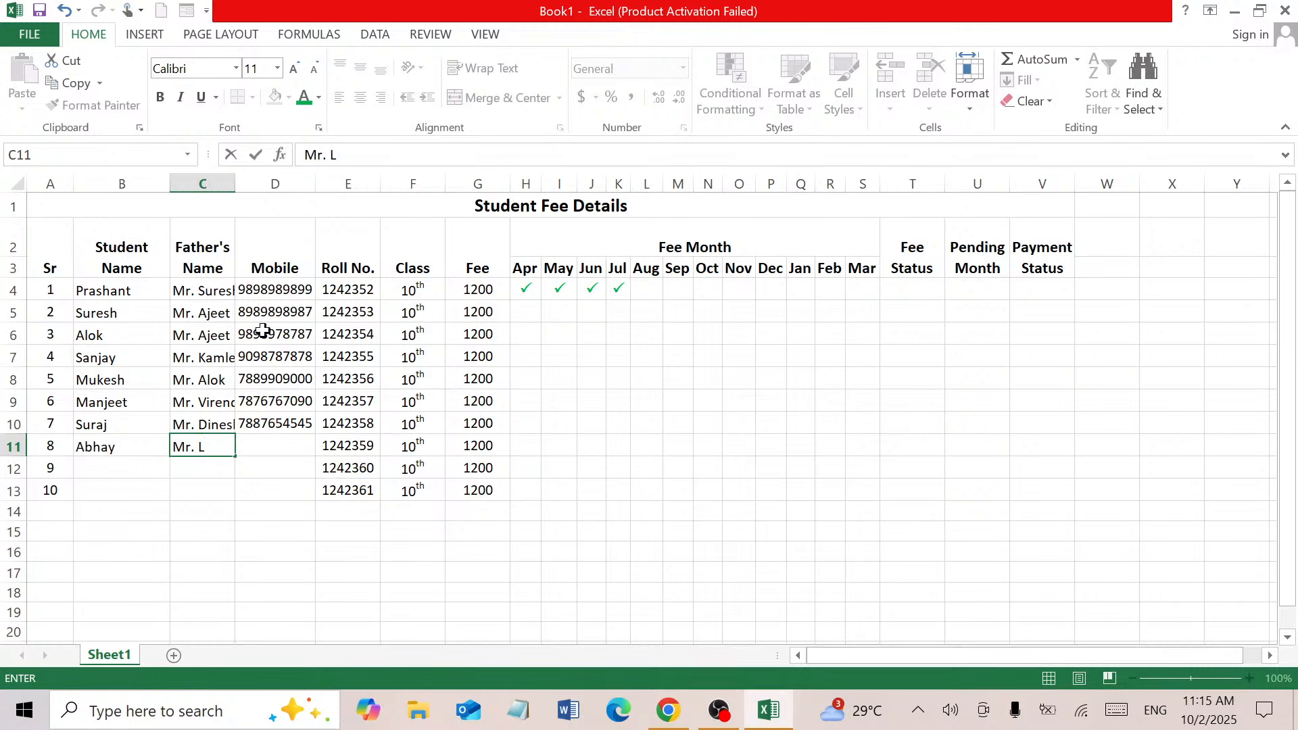
key(BackSpace)
text(Krishna)
key(Tab)
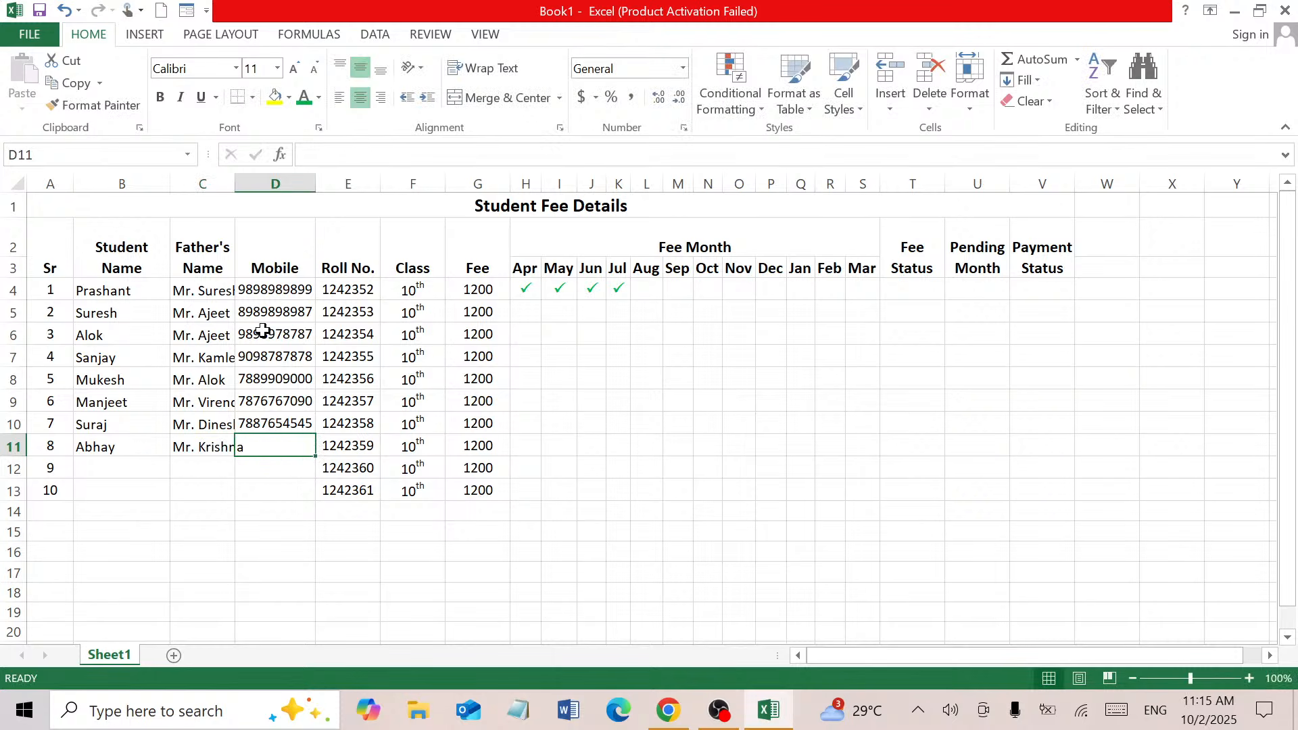
key(Return)
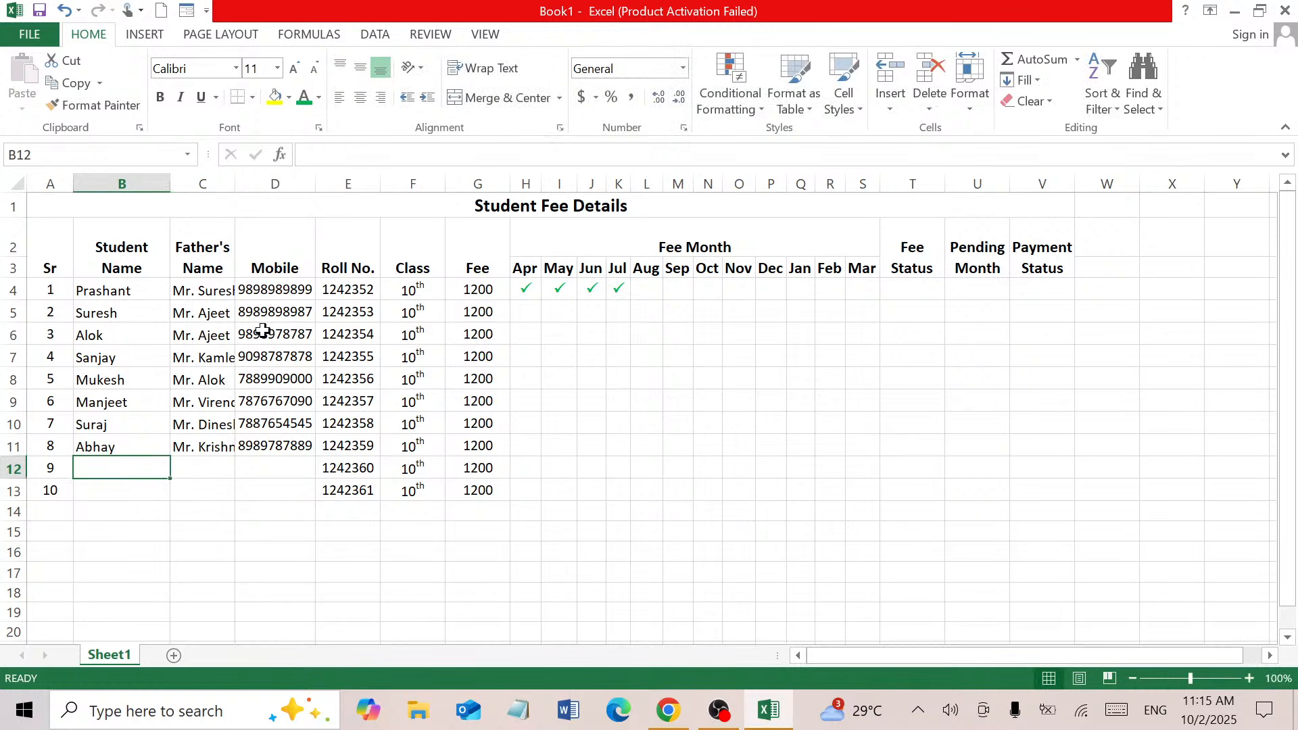
Enter names, fathers' names and mobile numbers for students 9 and 10 in rows 12–13
text(R)
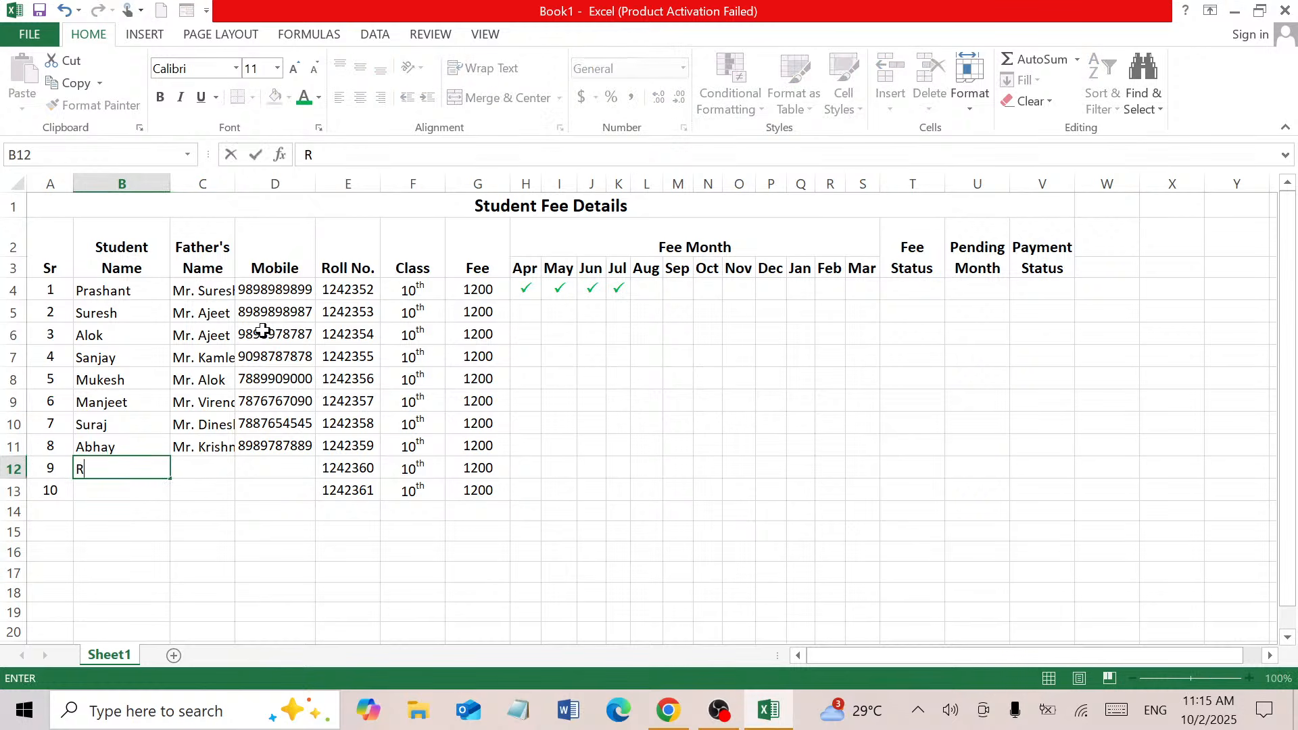
text(ohit)
key(Tab)
text(Mr)
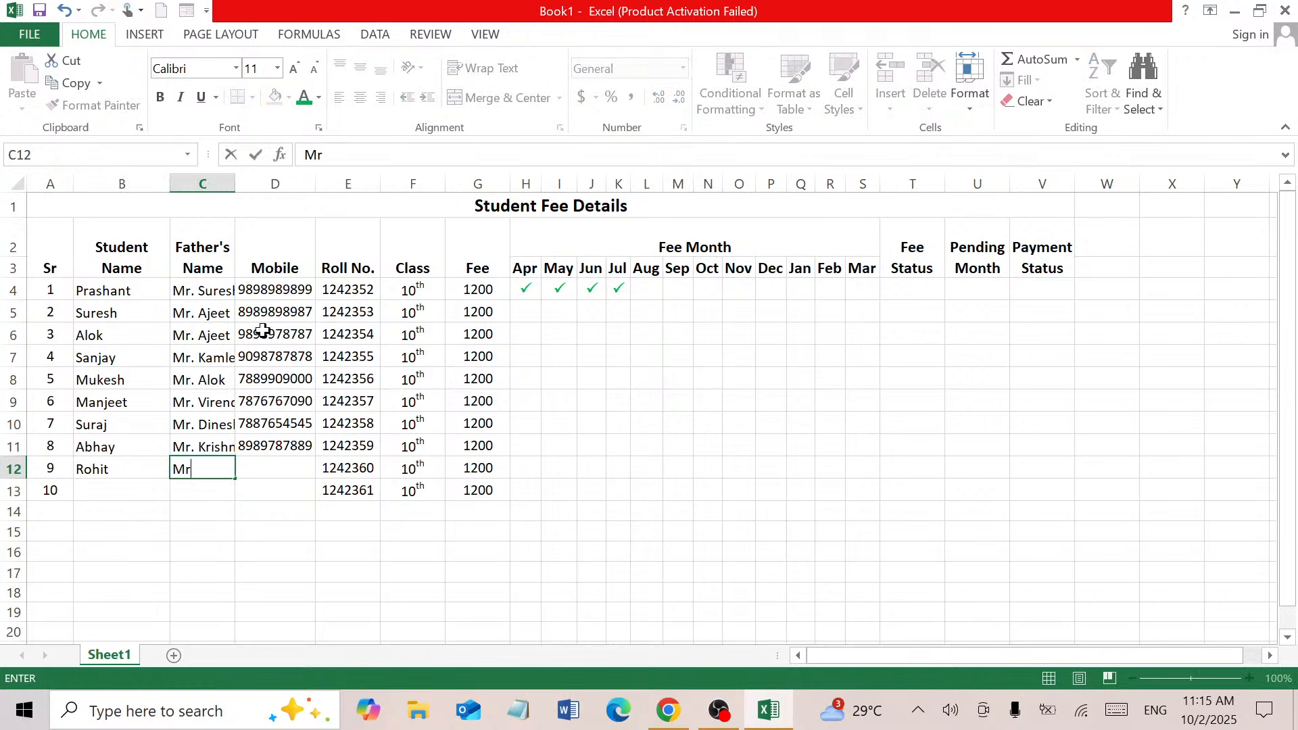
text(. Lal Ji)
key(Tab)
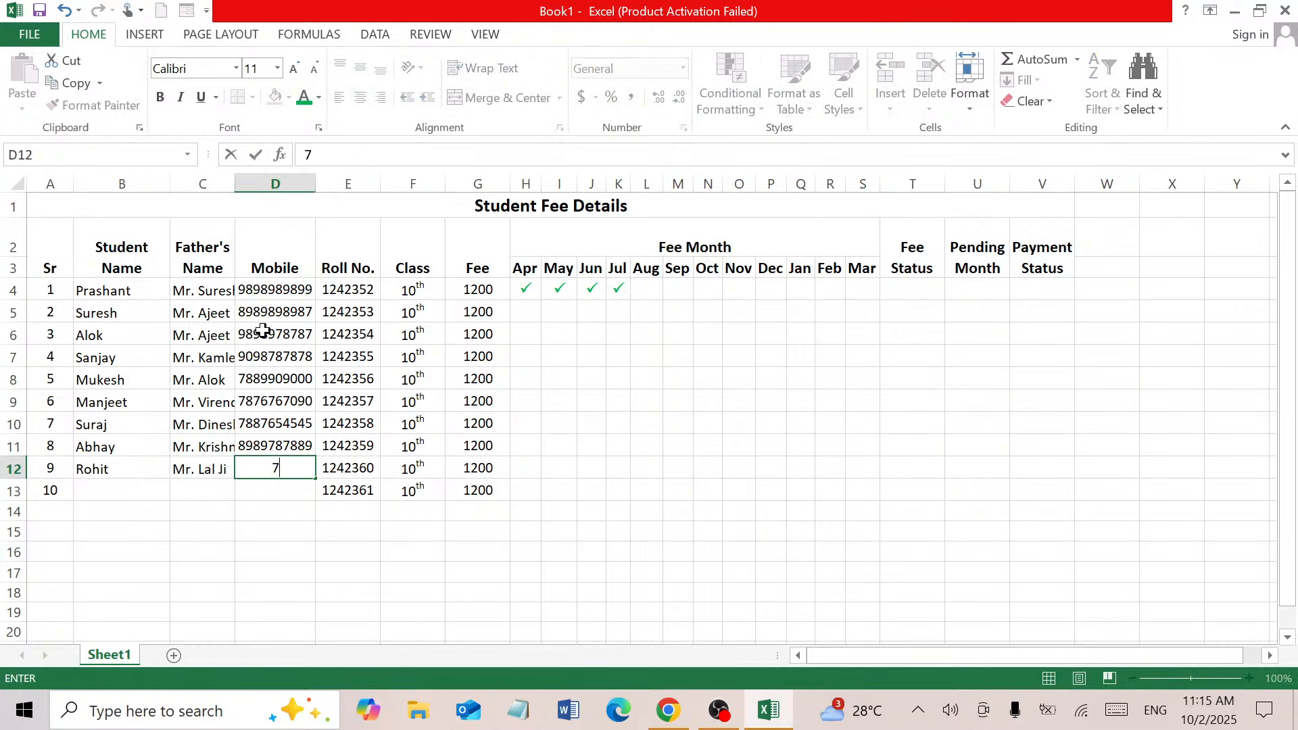
key(Return)
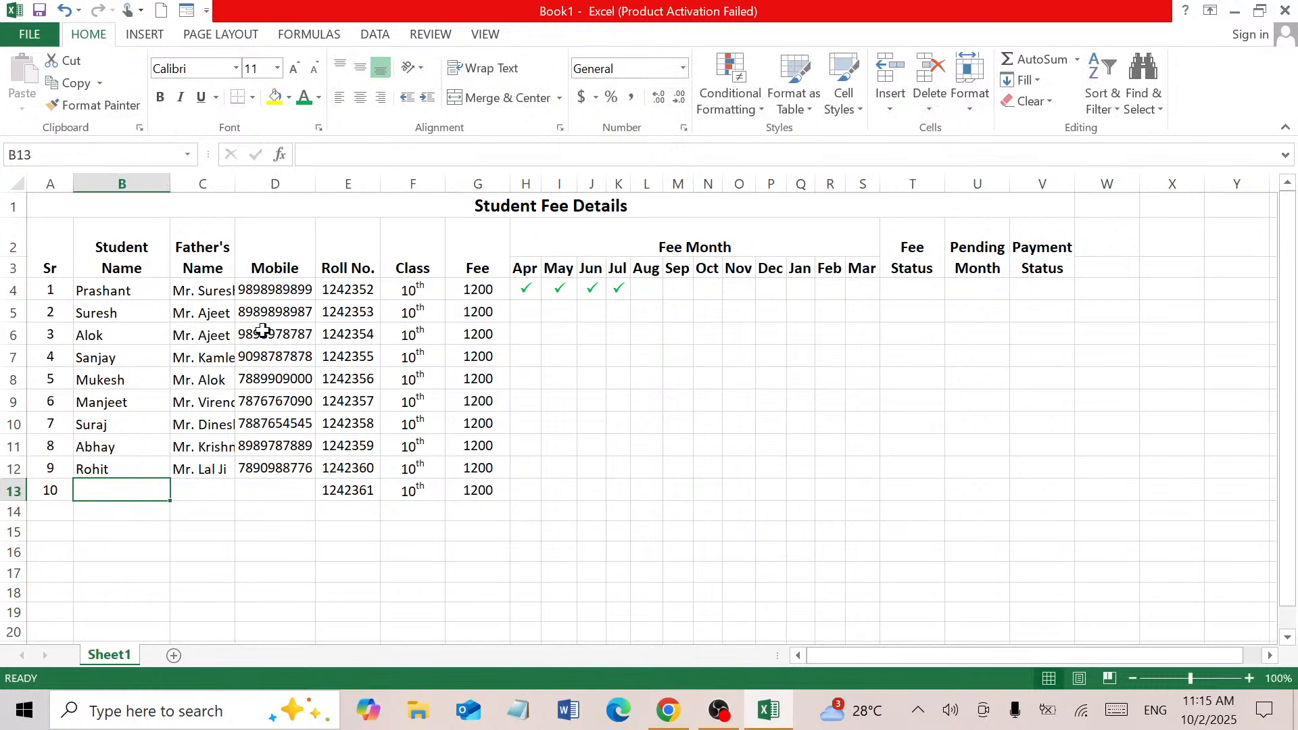
text(Vim)
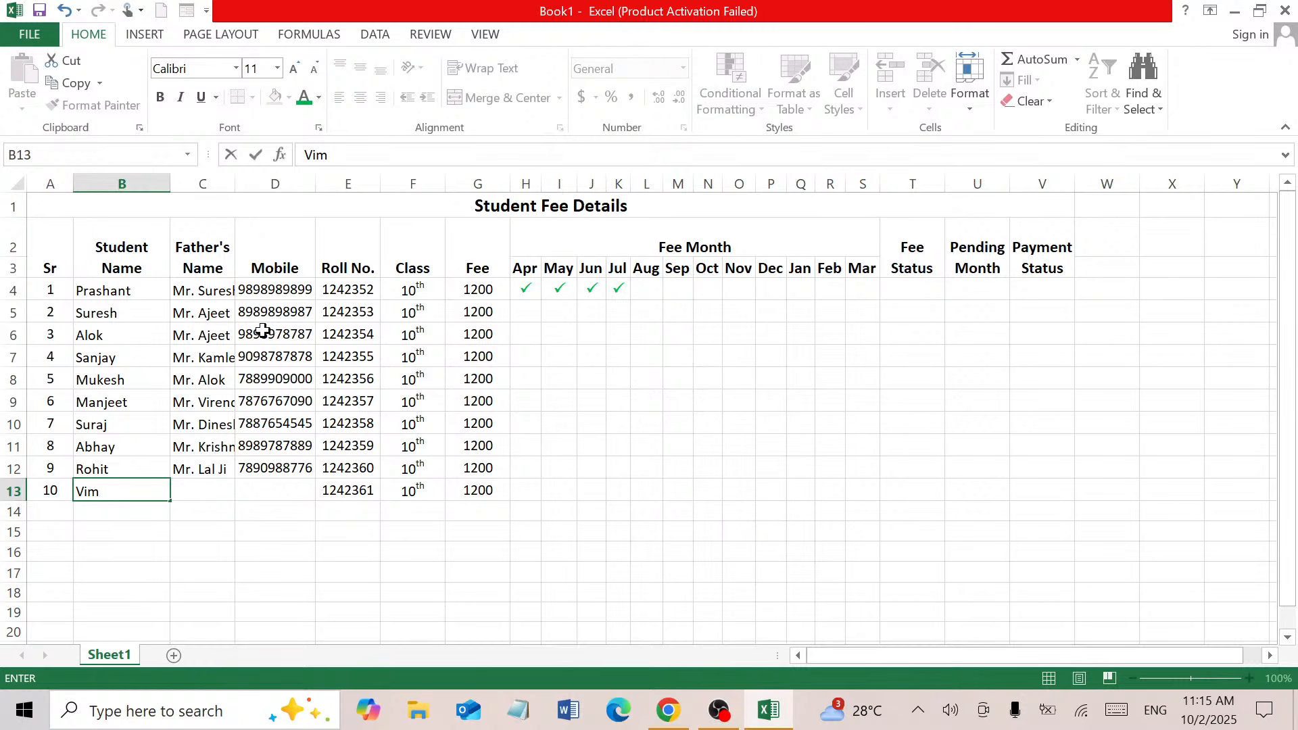
text(lesh)
key(Tab)
text(Mr. )
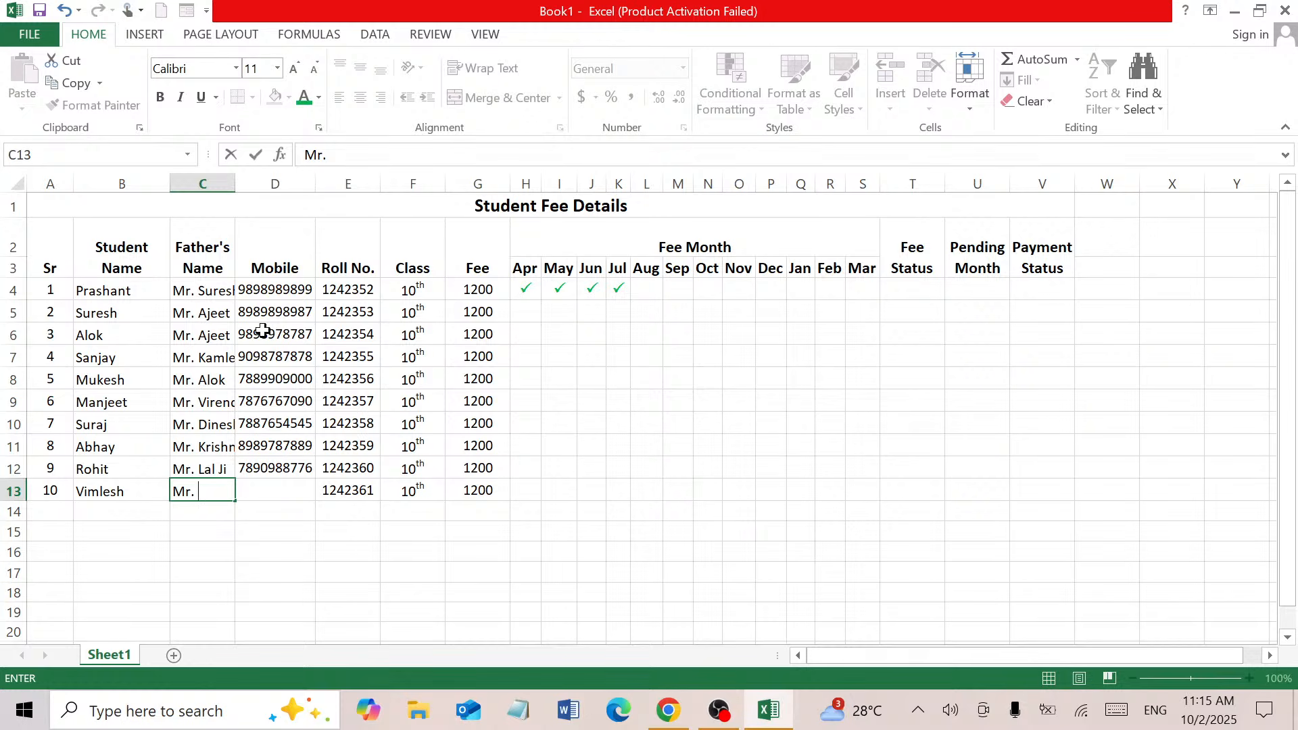
text(V)
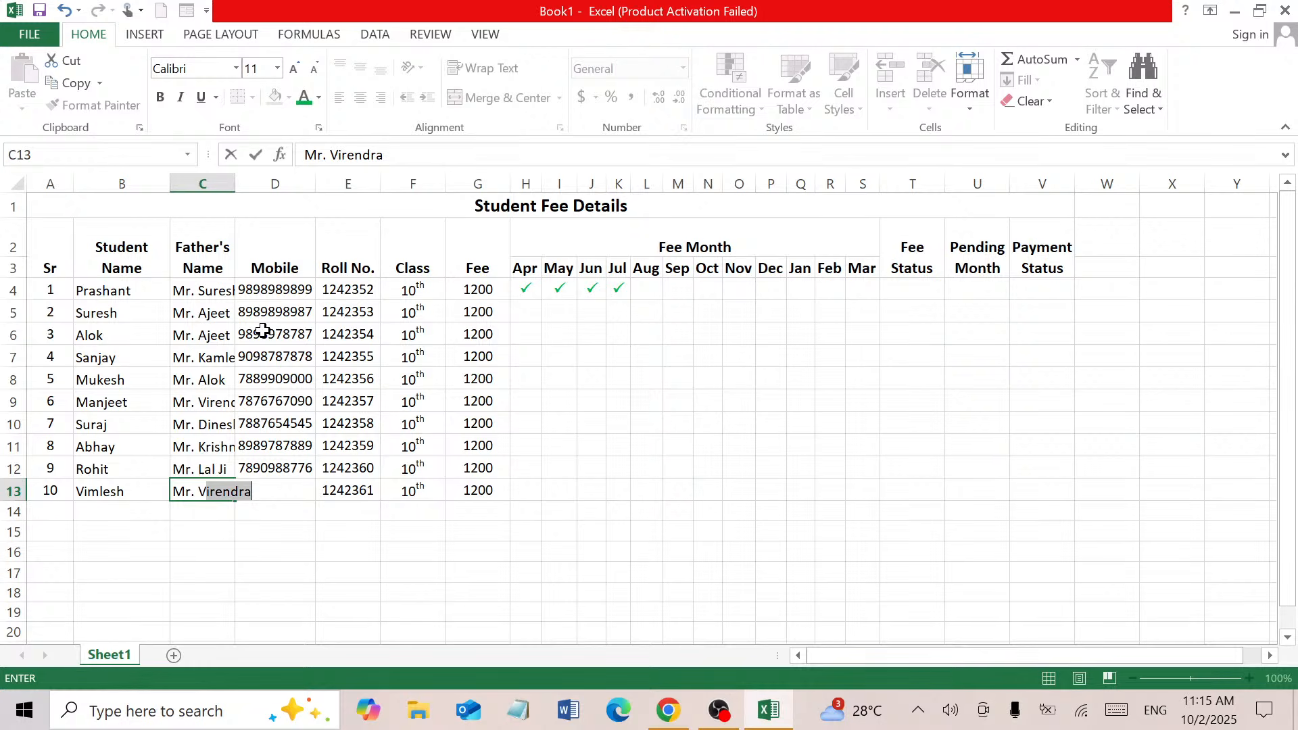
text(ijendra)
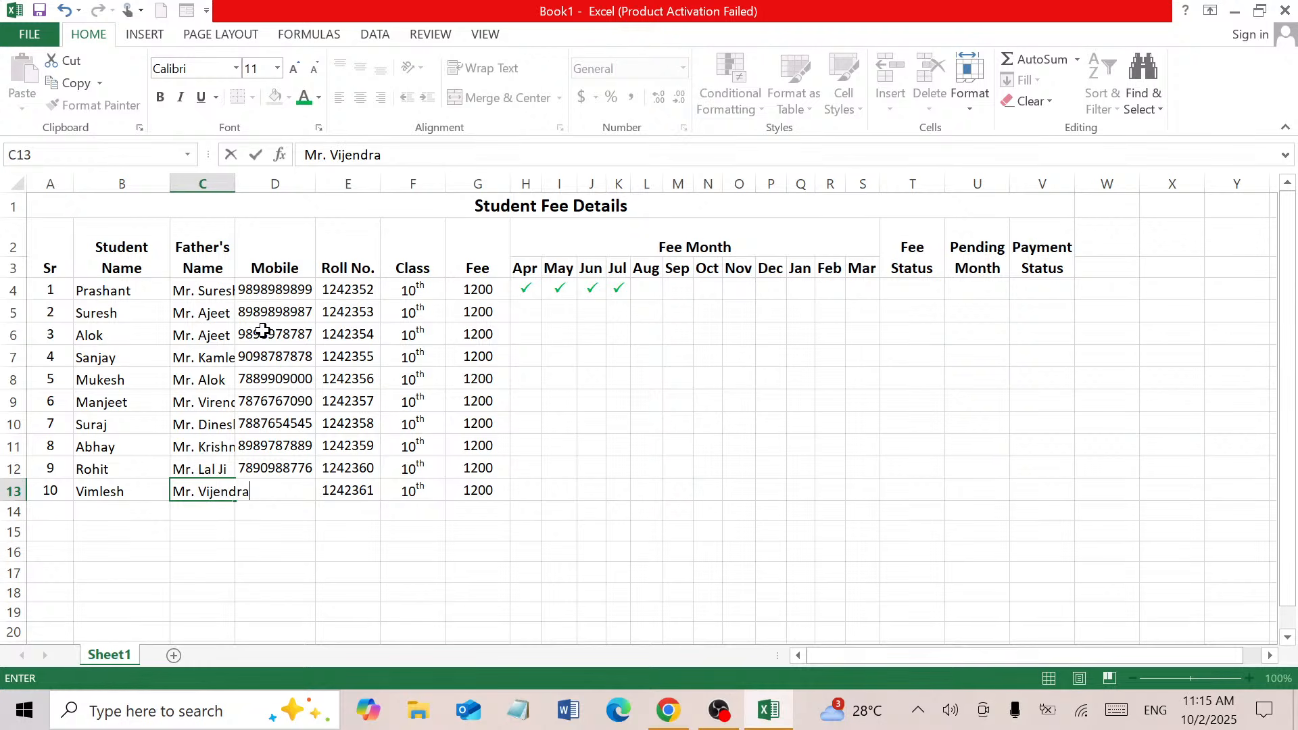
key(Tab)
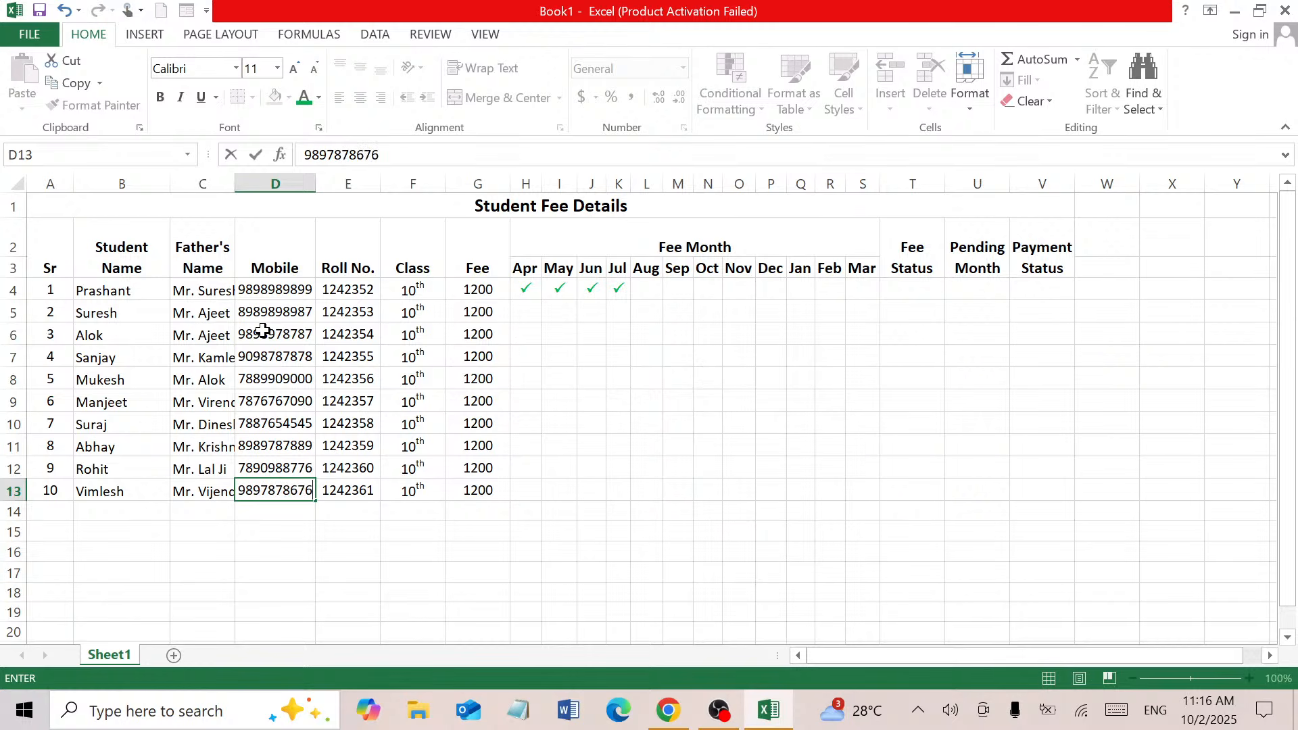
click(404, 485)
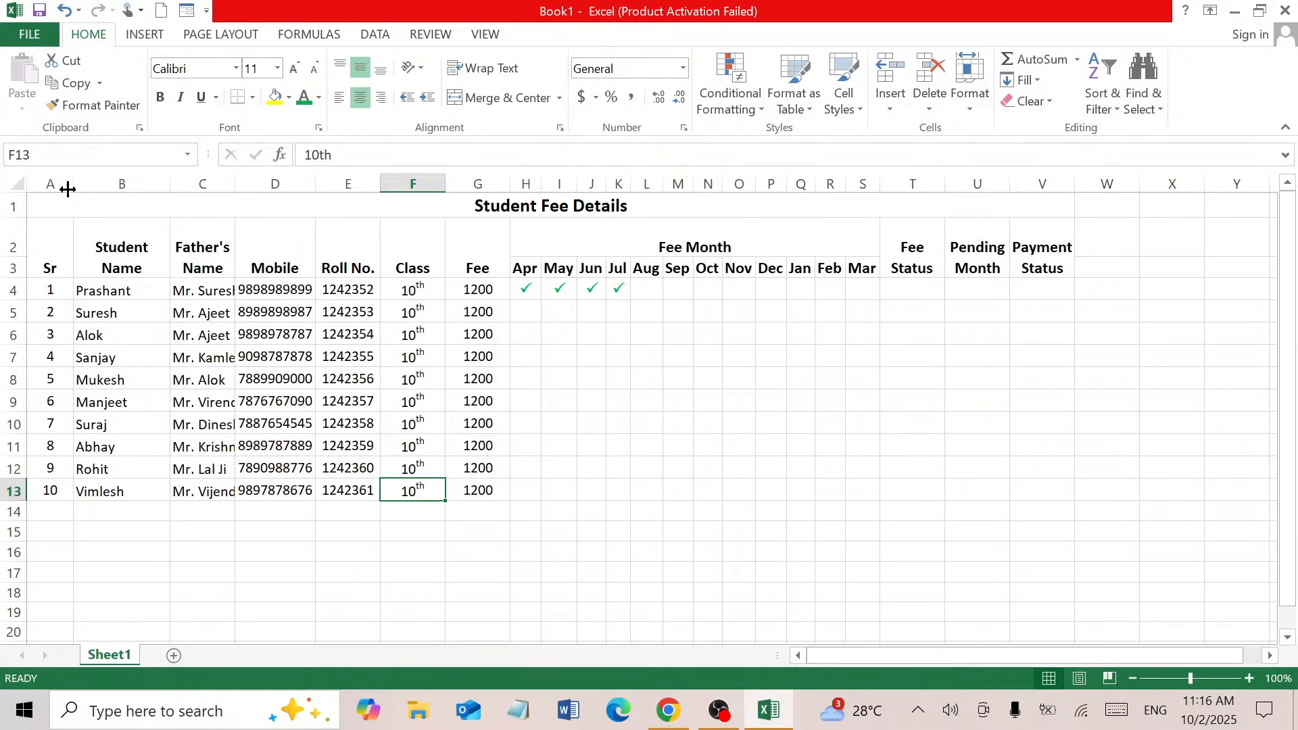
AutoFit columns A–E to show full names, and narrow the Class and Fee columns to fit
drag(65, 185, 377, 183)
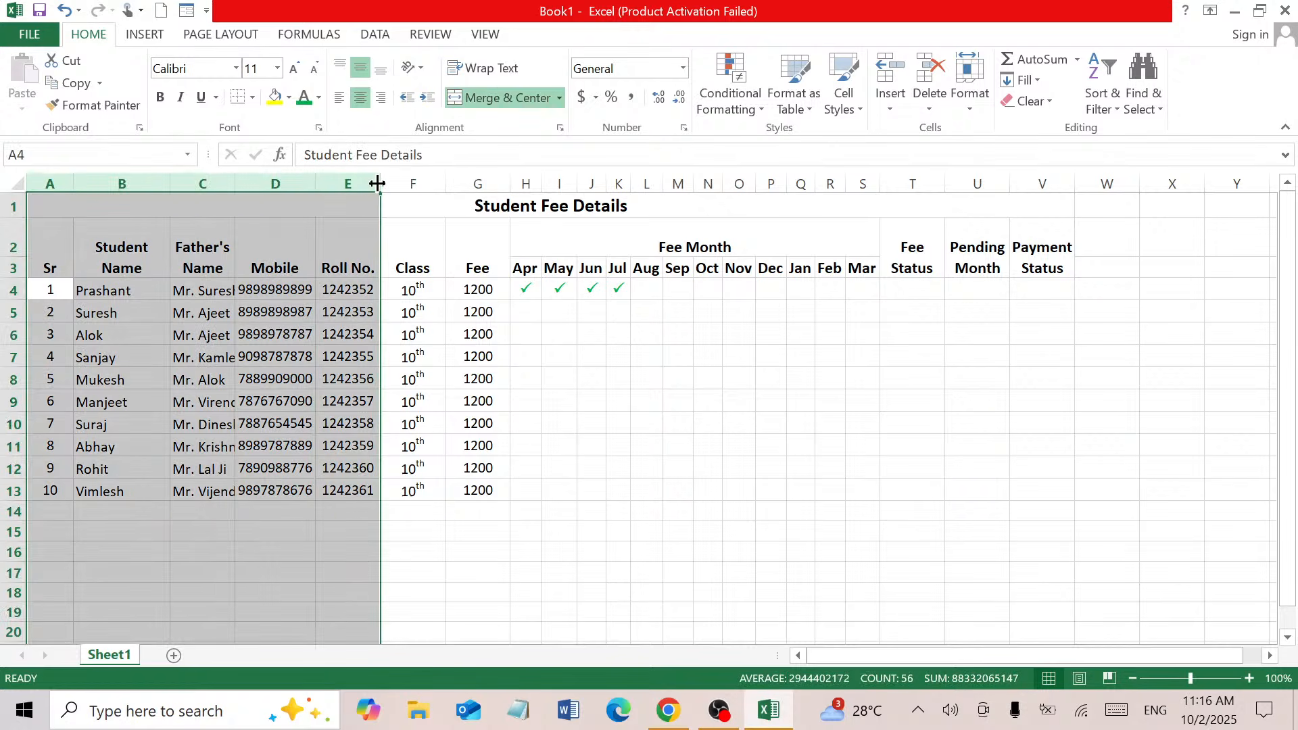
double_click(378, 183)
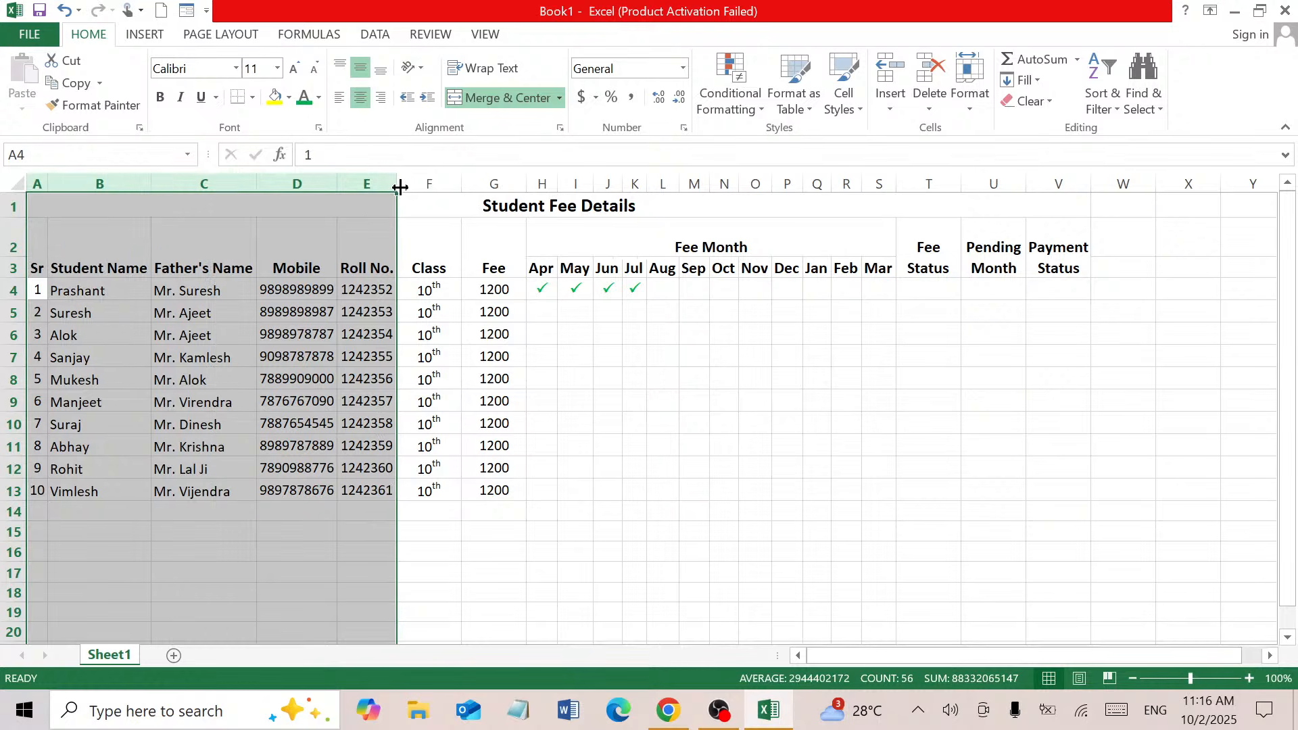
drag(413, 184, 455, 179)
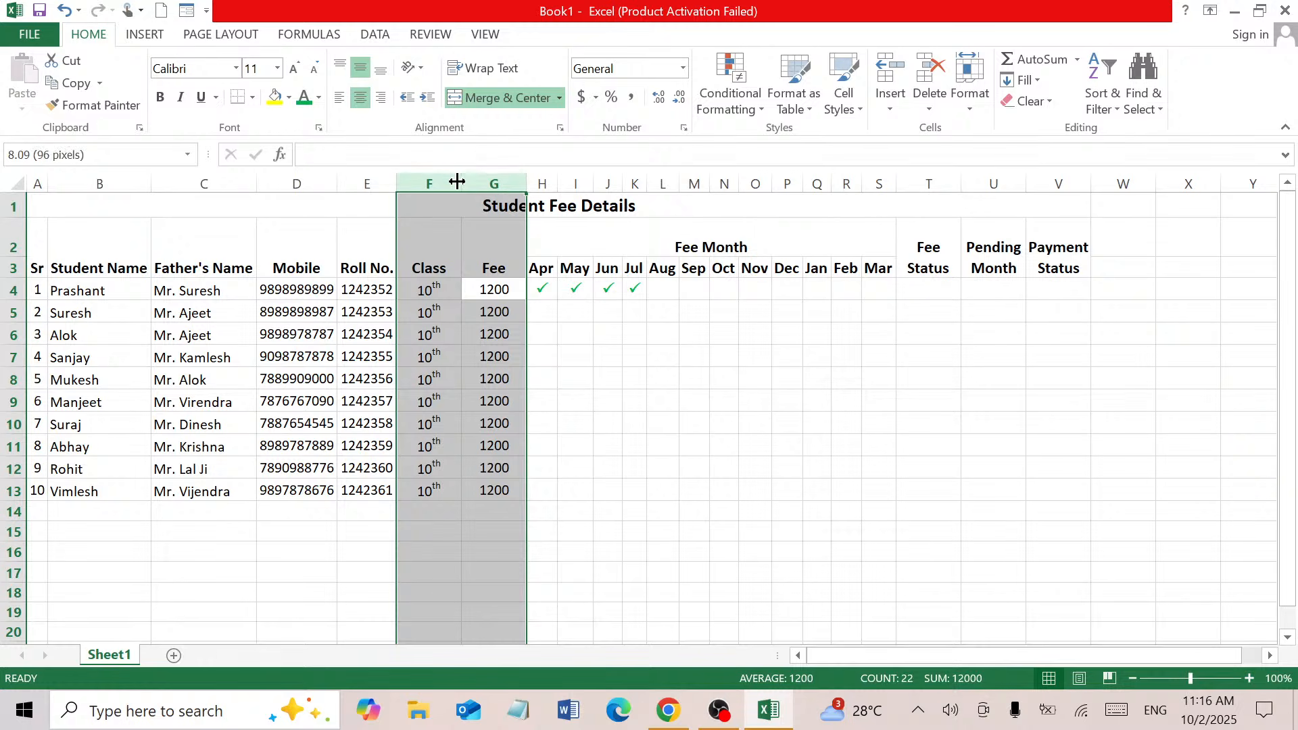
double_click(460, 180)
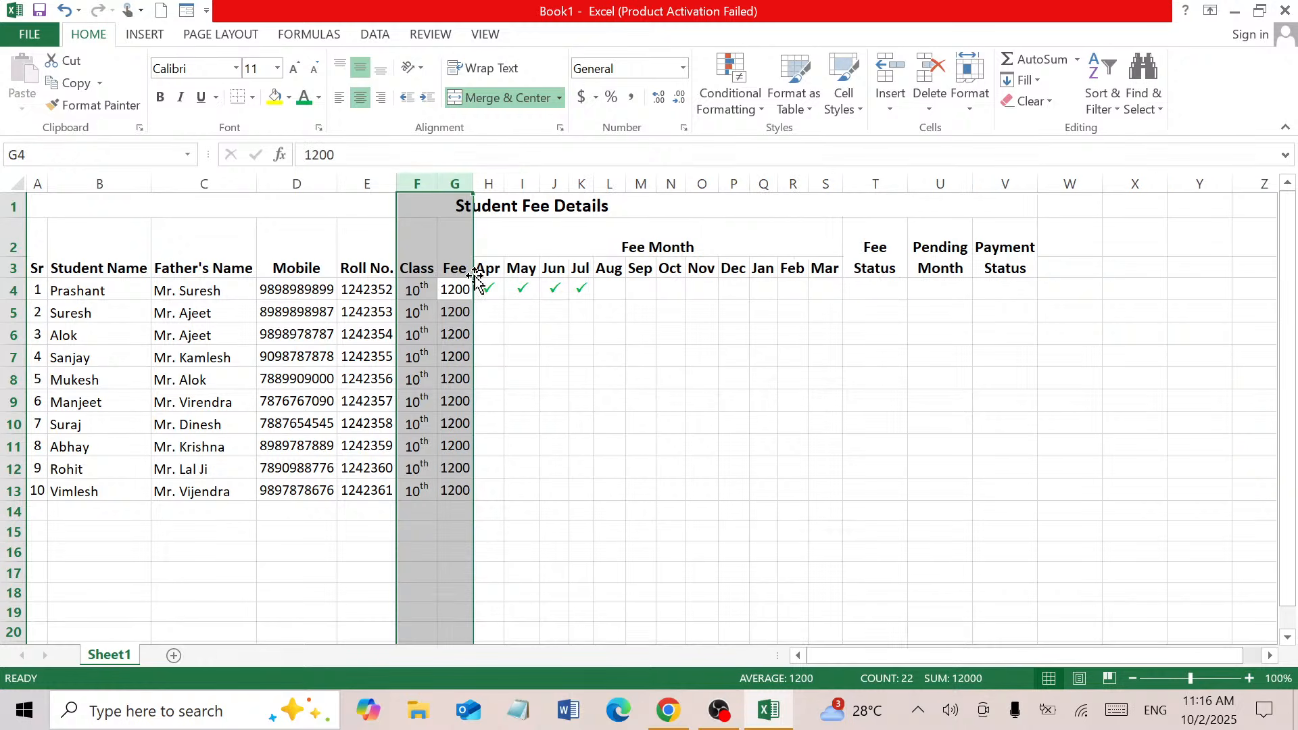
click(488, 356)
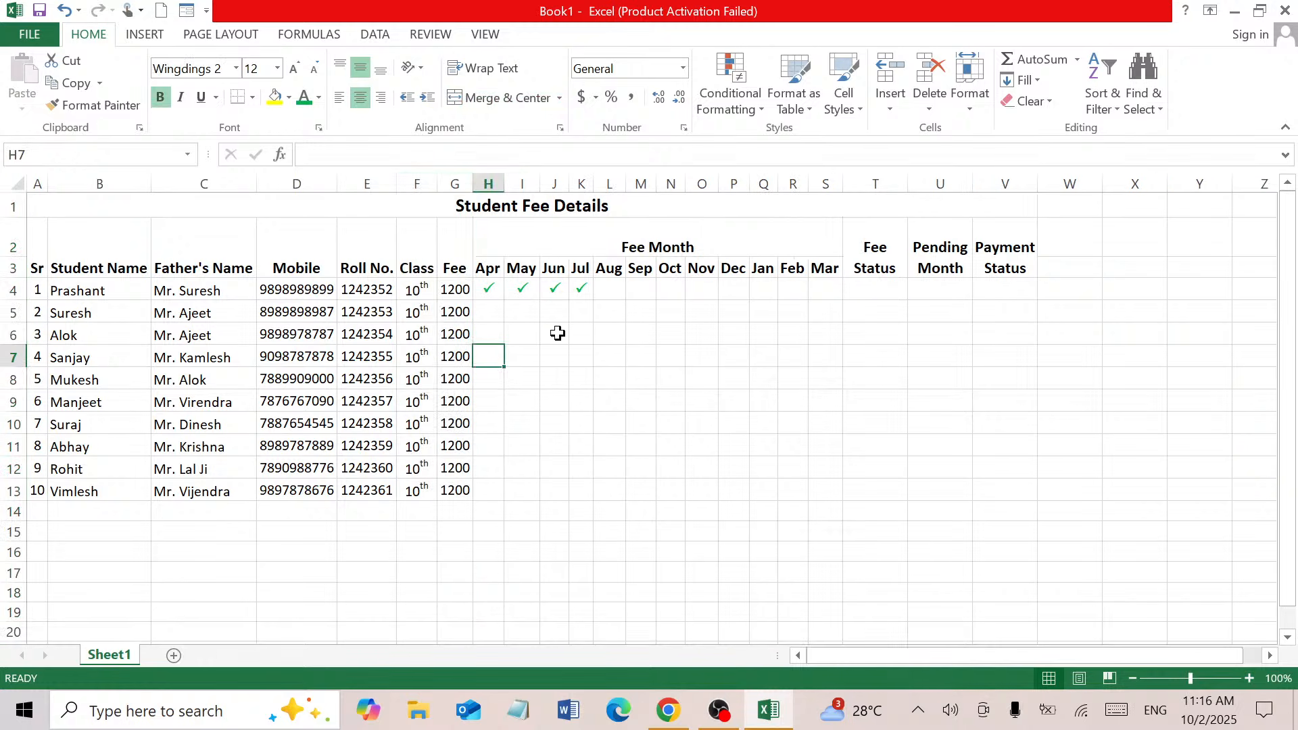
click(499, 287)
Add green ticks for student 1 in Aug and Sep
drag(499, 287, 604, 277)
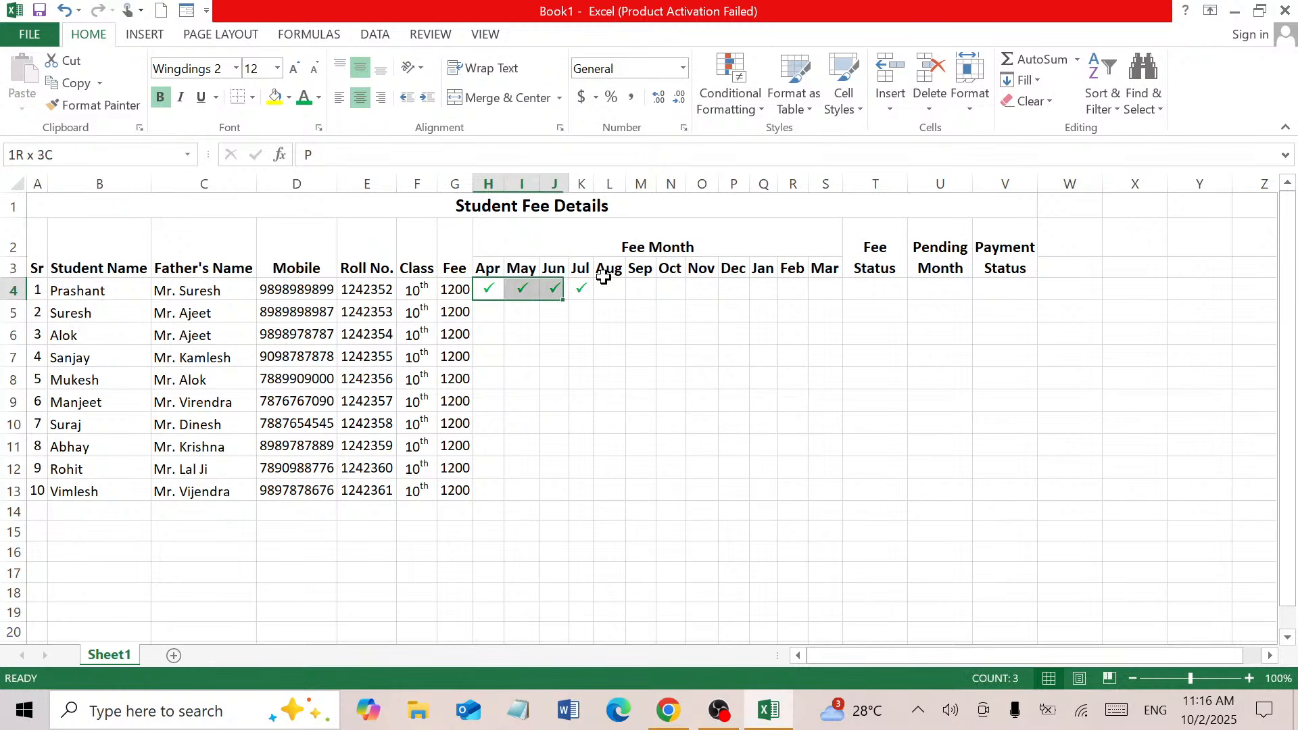
click(606, 289)
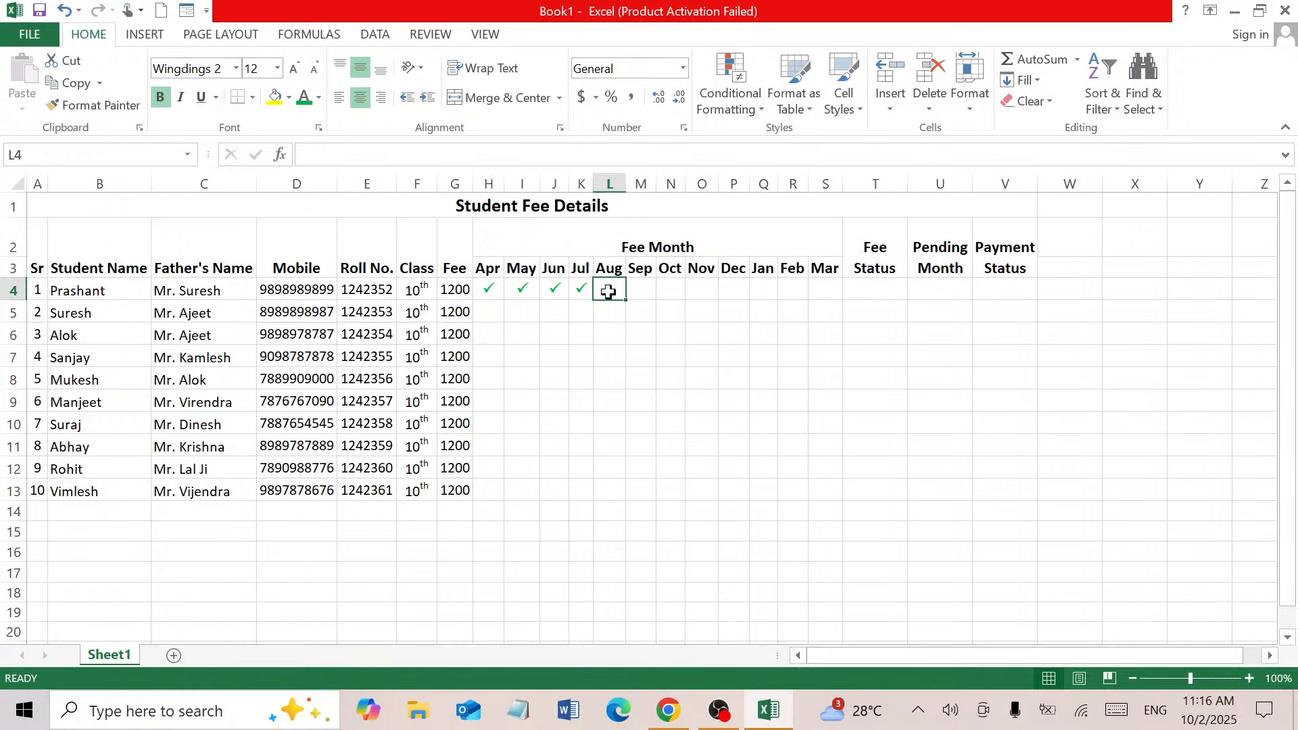
text(P)
click(635, 291)
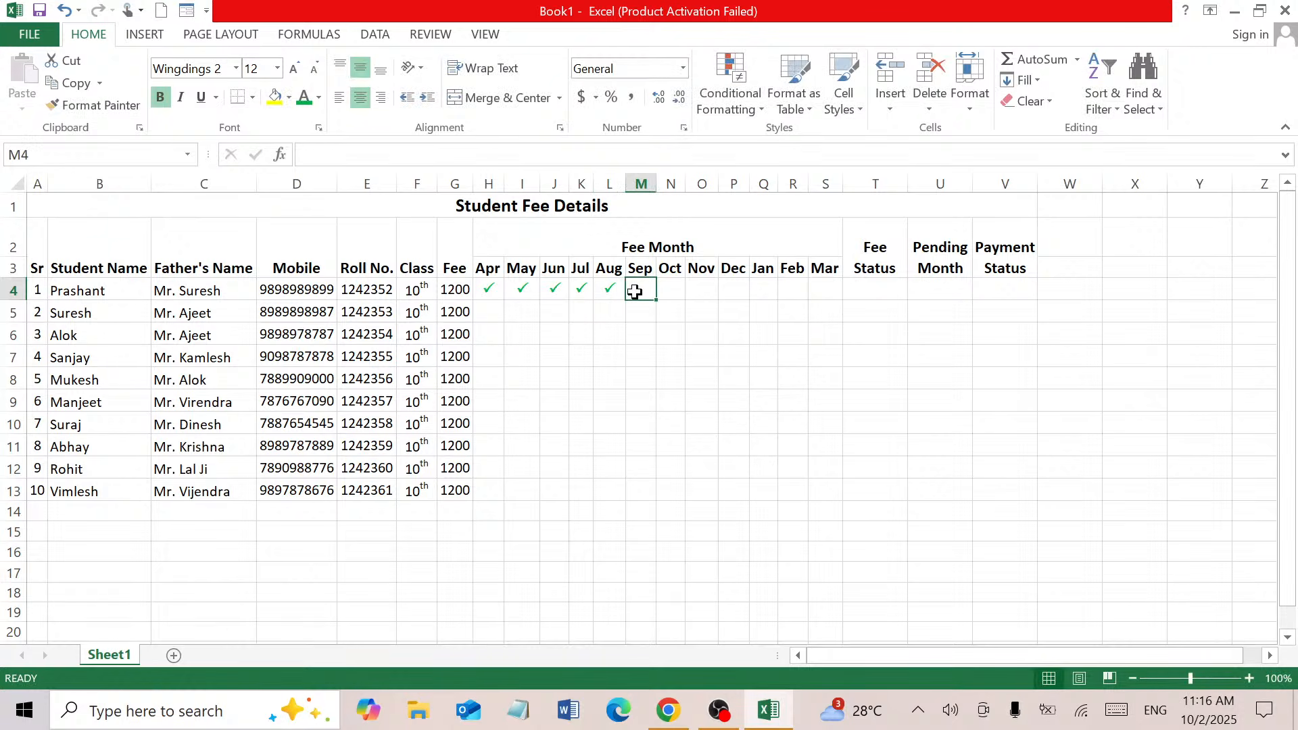
text(P)
click(497, 318)
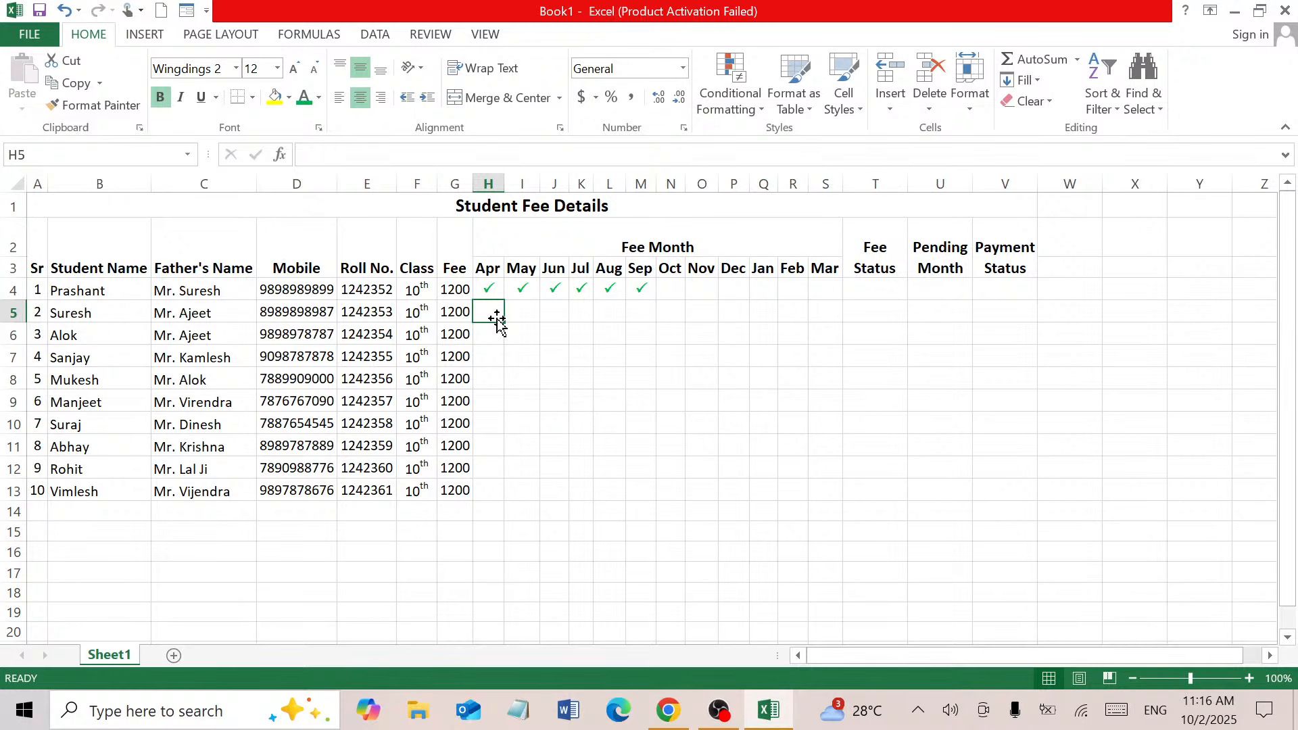
Tick student 2's months from Apr through Mar
text(P)
key(Tab)
text(P)
key(Tab)
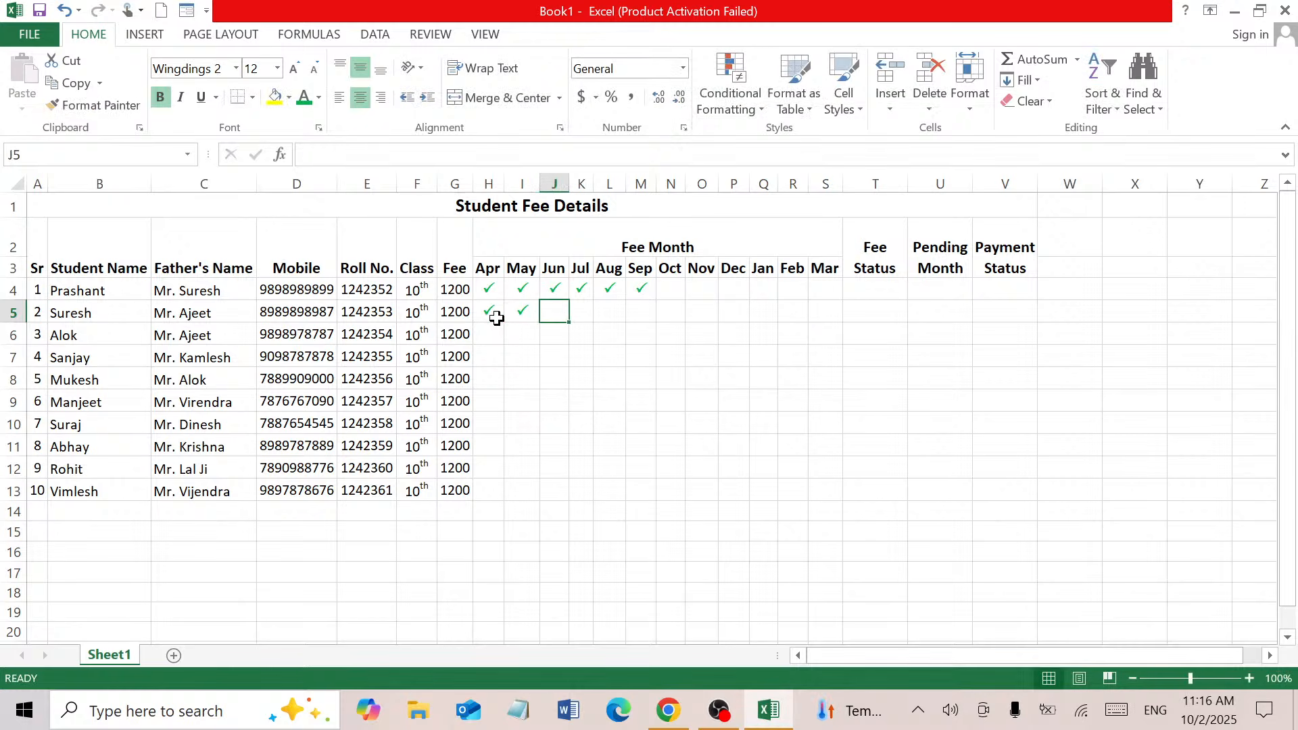
click(528, 311)
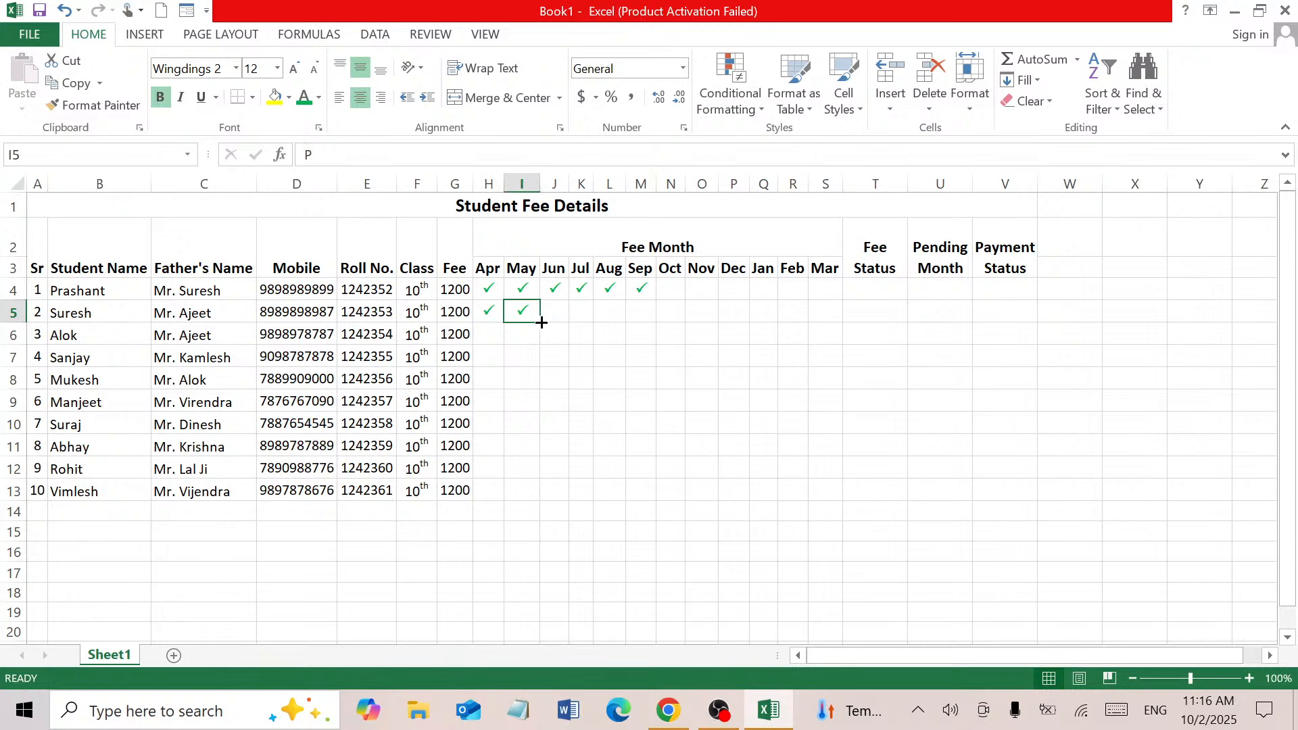
drag(539, 319, 830, 316)
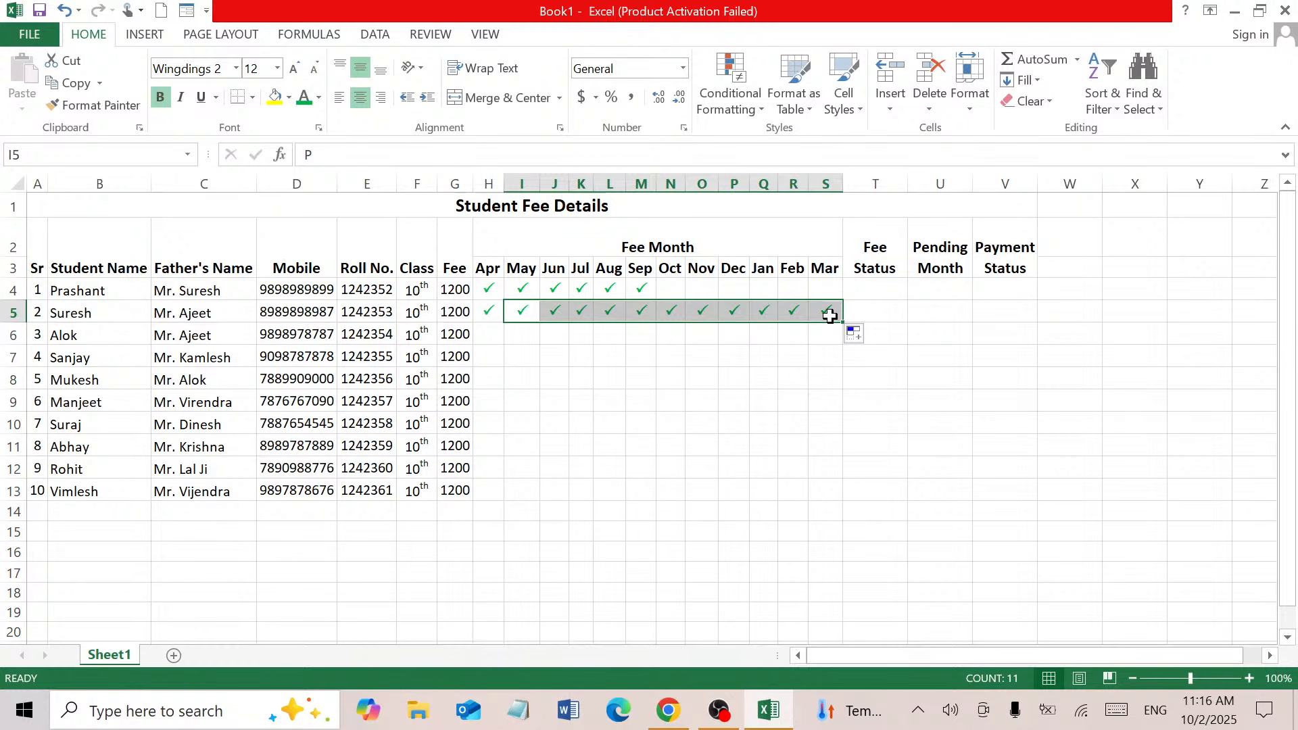
Tick student 3's Apr and May
click(493, 342)
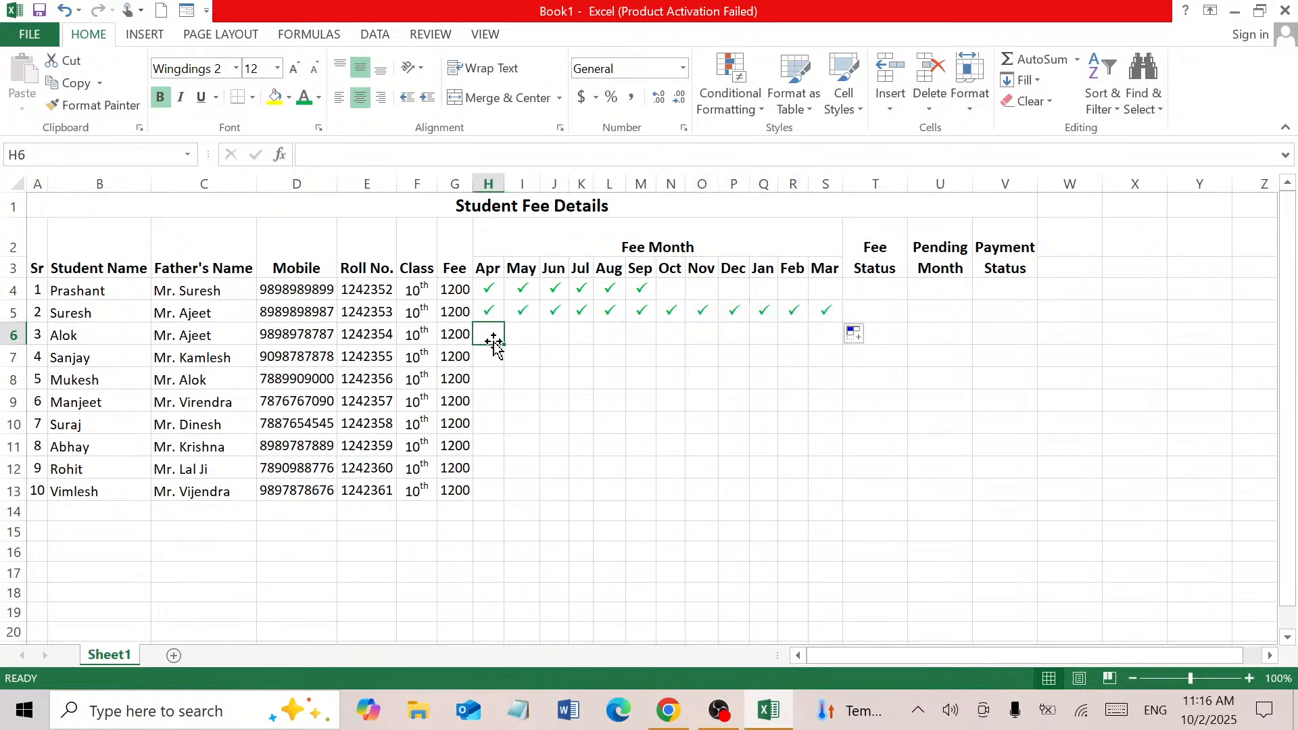
text(P)
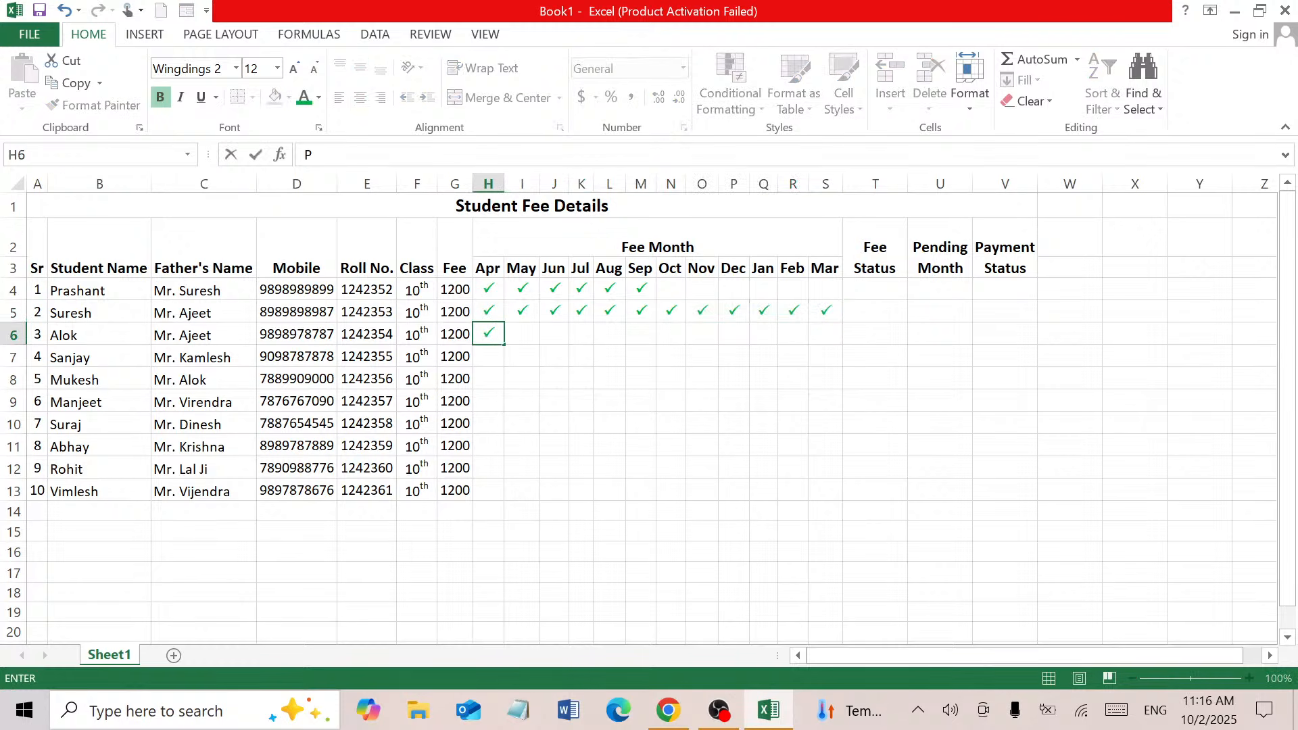
key(Tab)
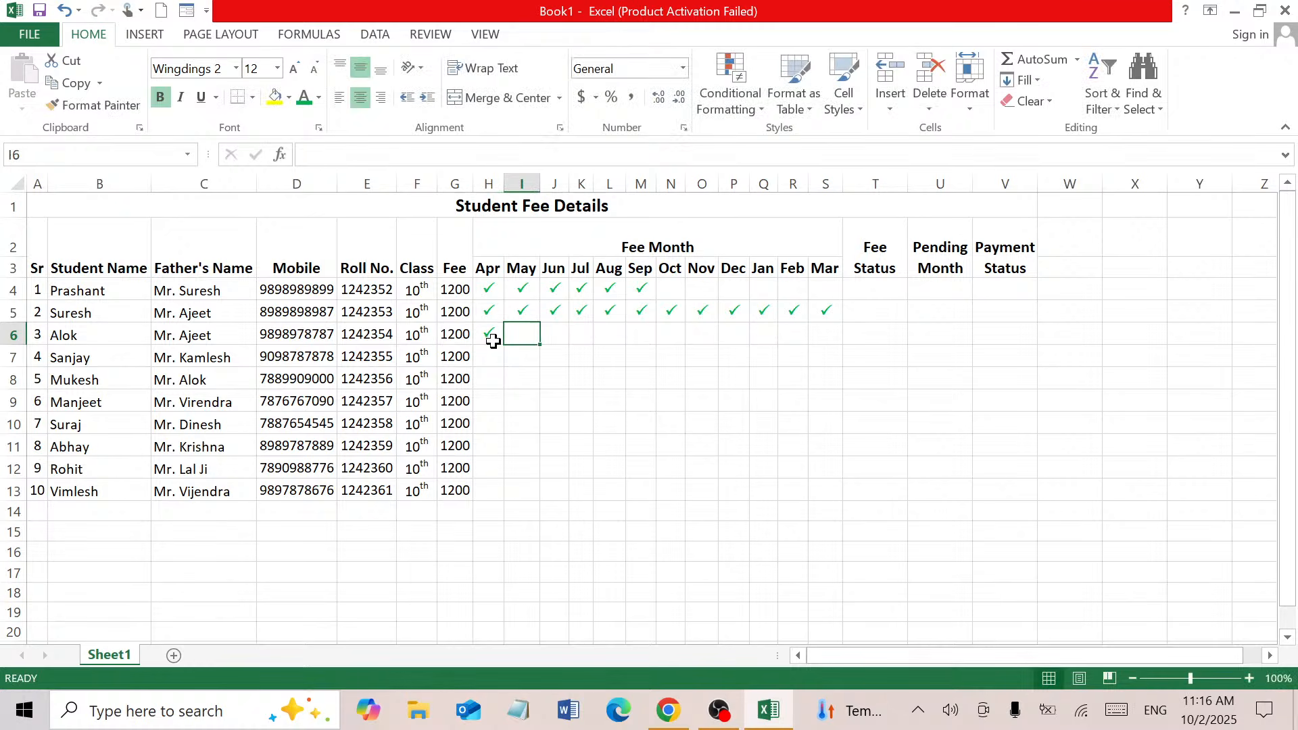
text(P)
key(Return)
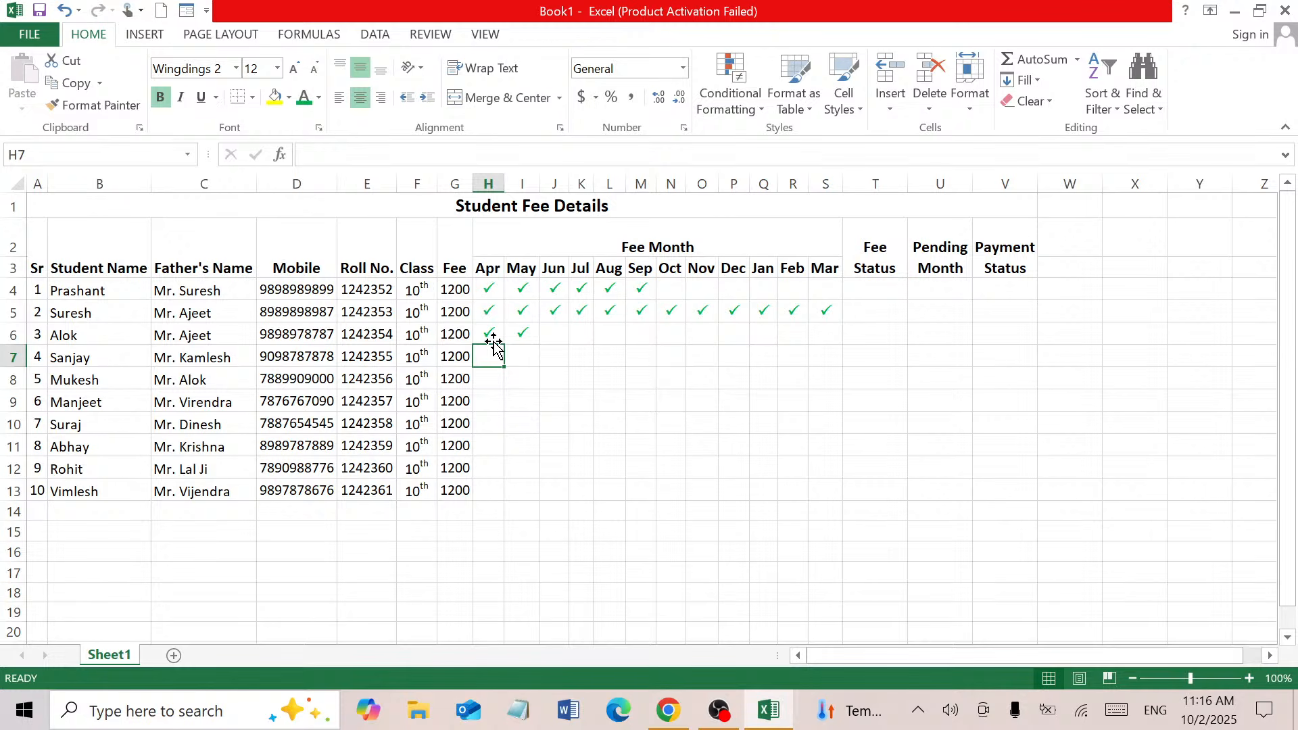
Tick student 4's months from Apr through Dec
text(P)
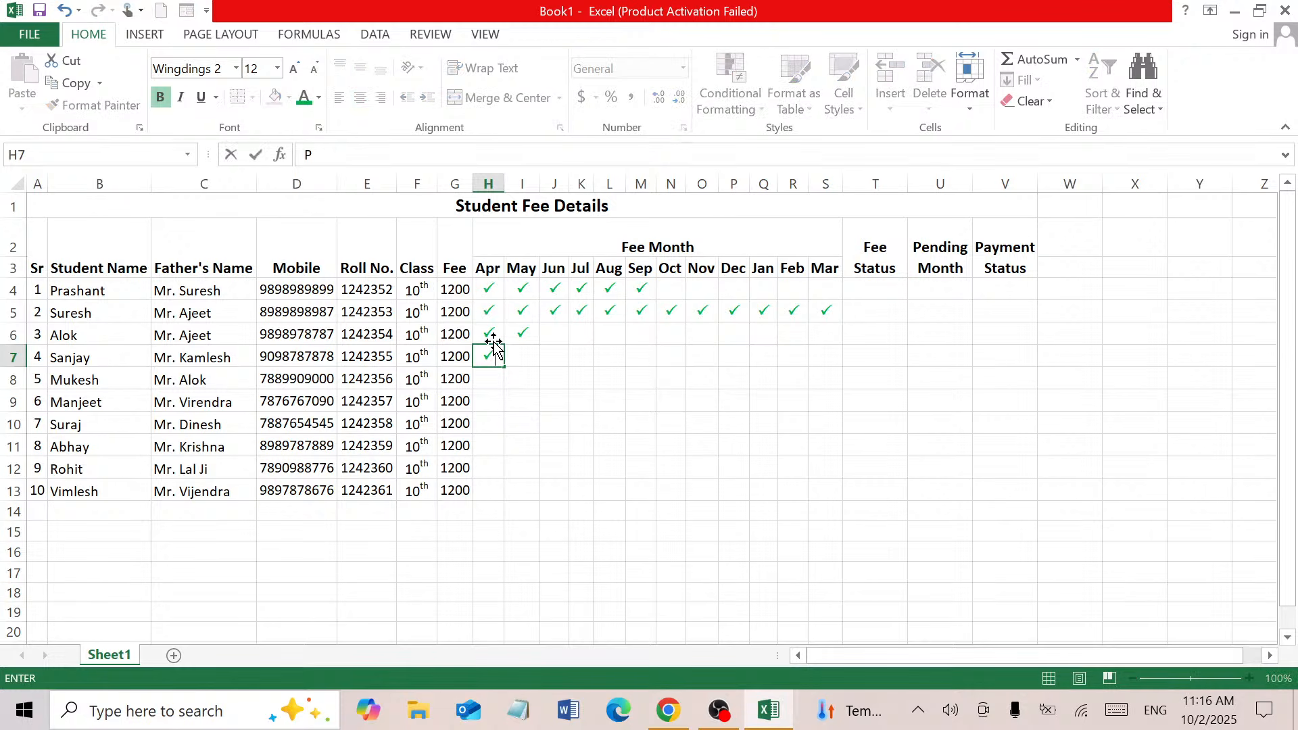
key(Tab)
text(P)
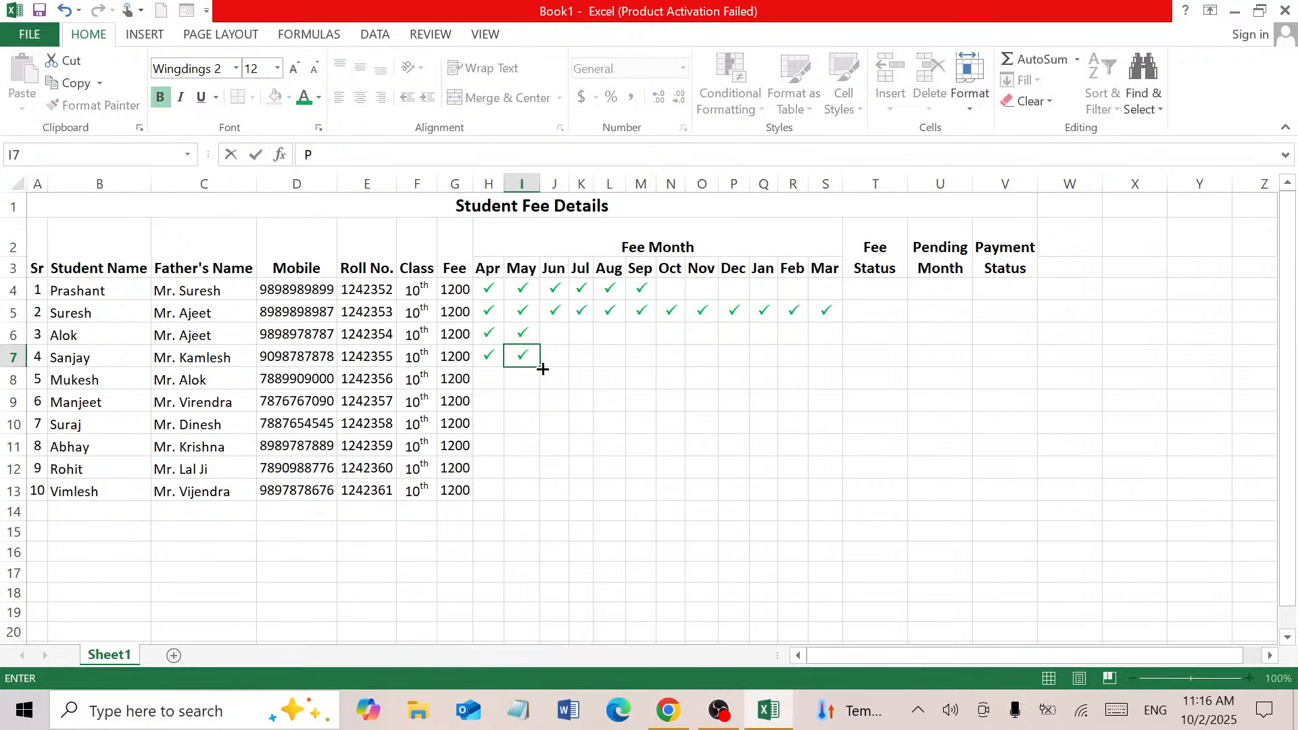
drag(543, 370, 735, 374)
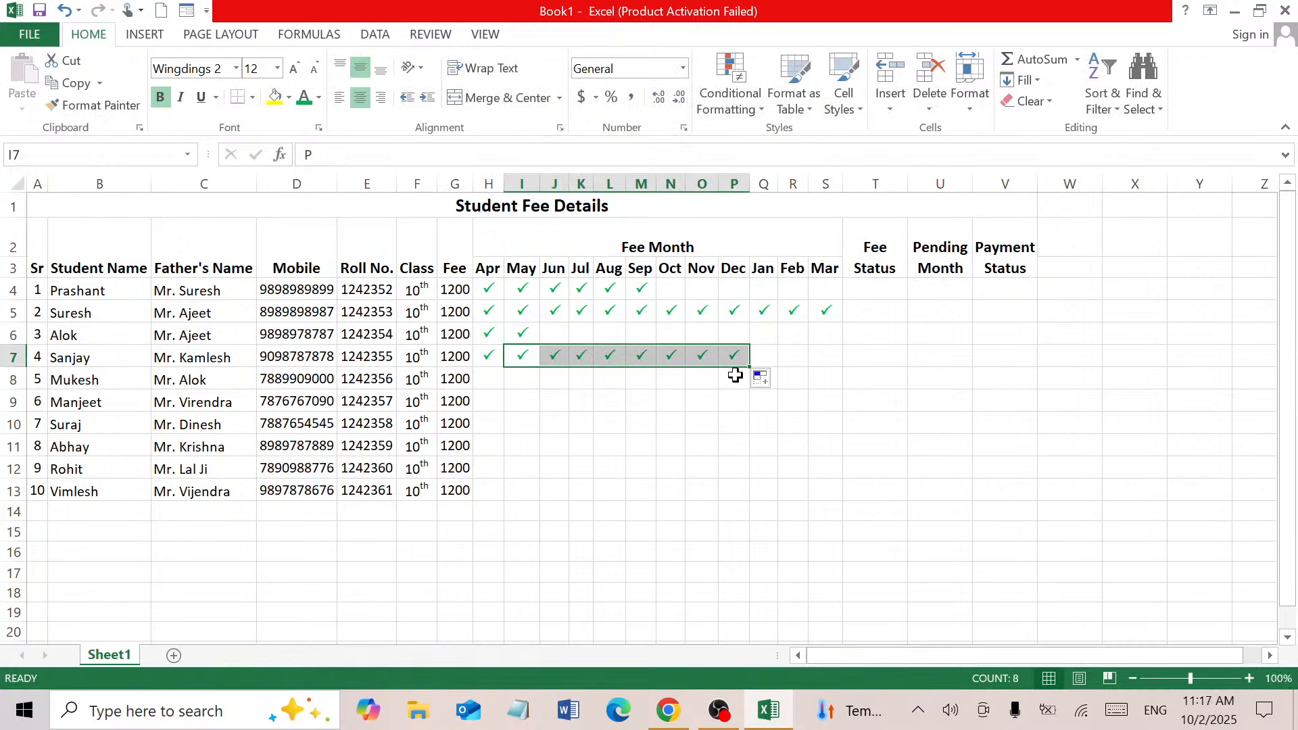
click(487, 381)
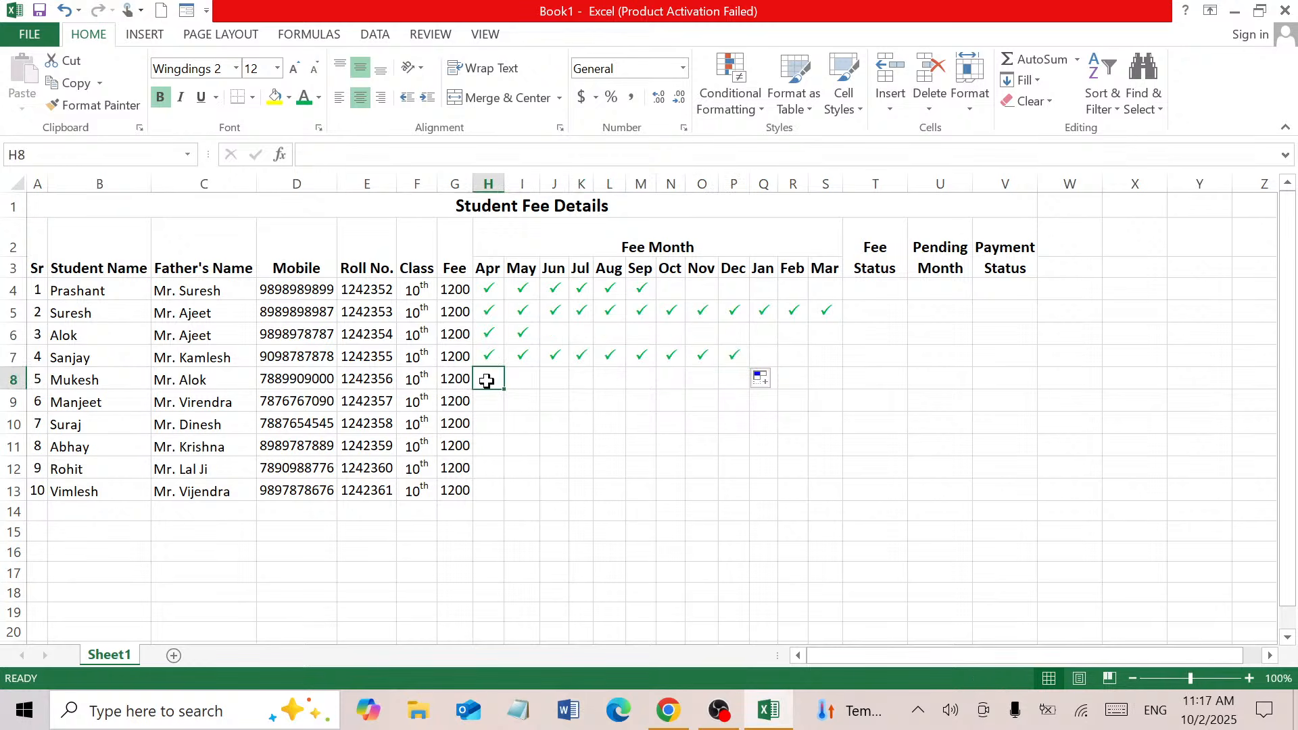
Tick student 5's Apr, May and Jun in row 8
text(P)
key(Tab)
text(P)
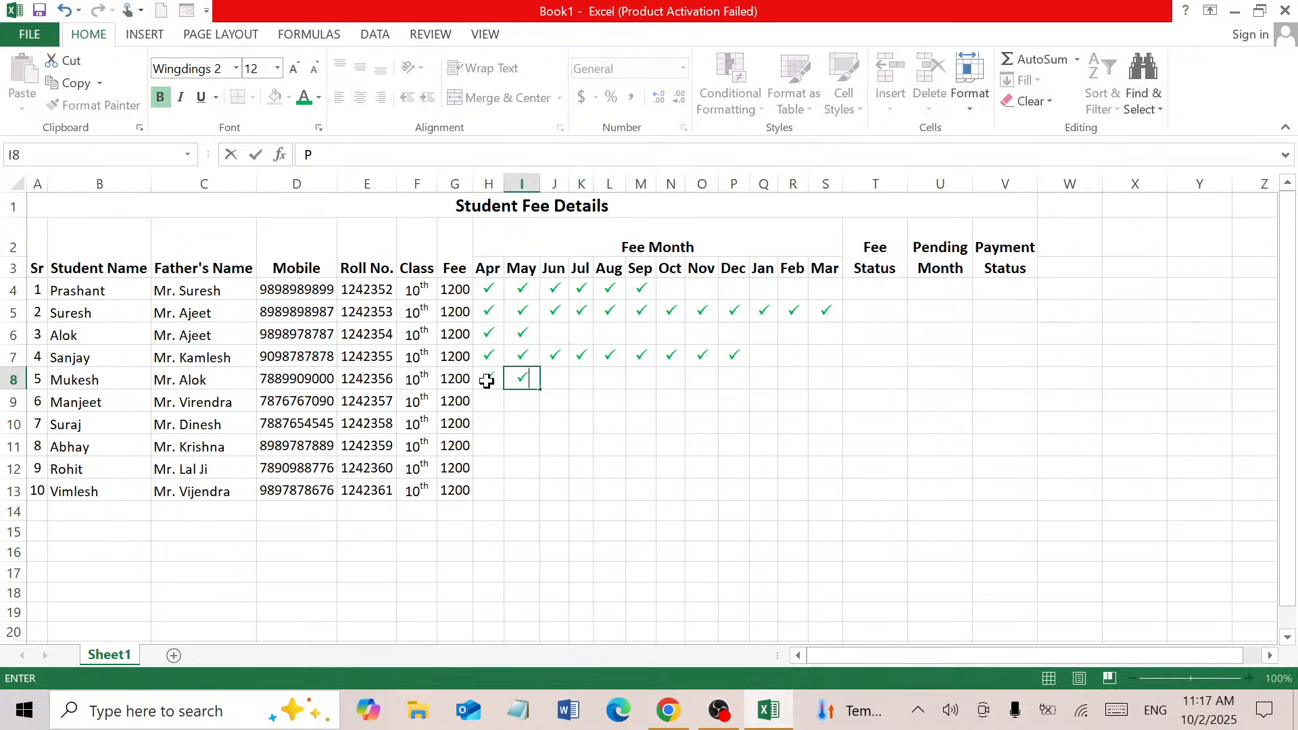
key(Tab)
text(P)
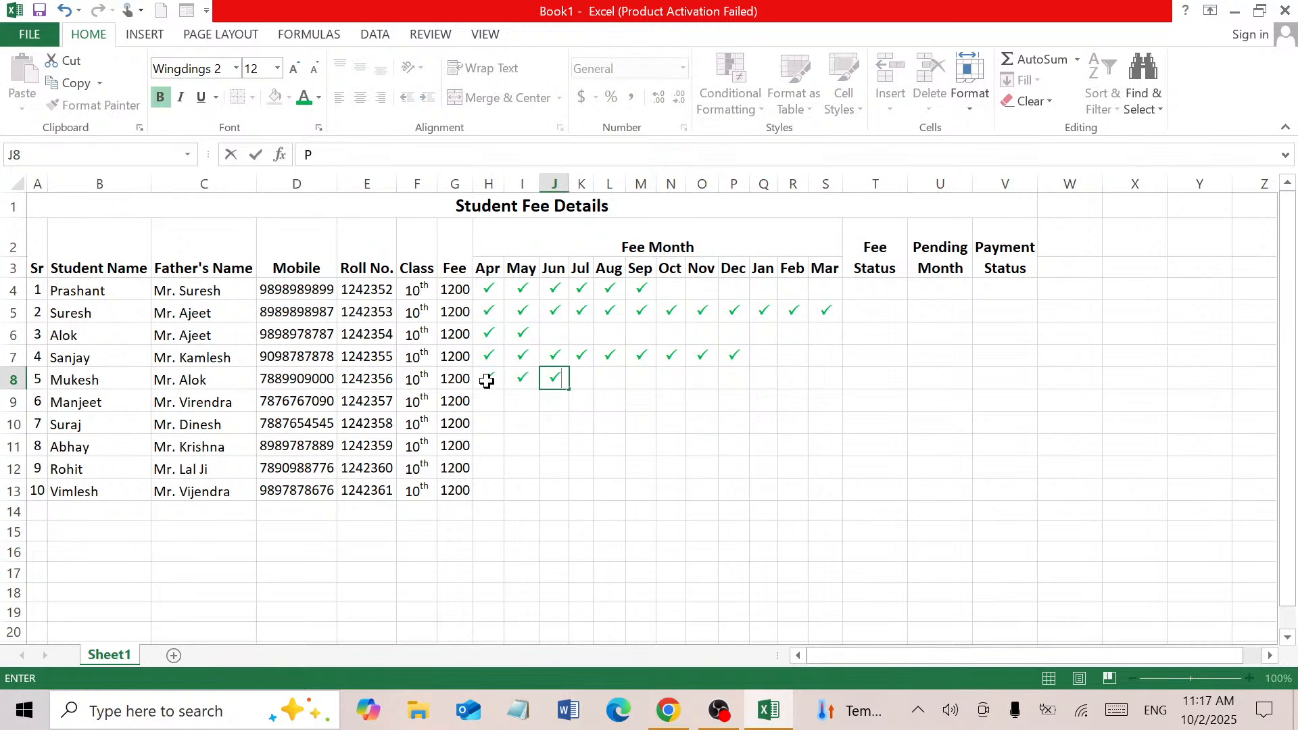
click(480, 404)
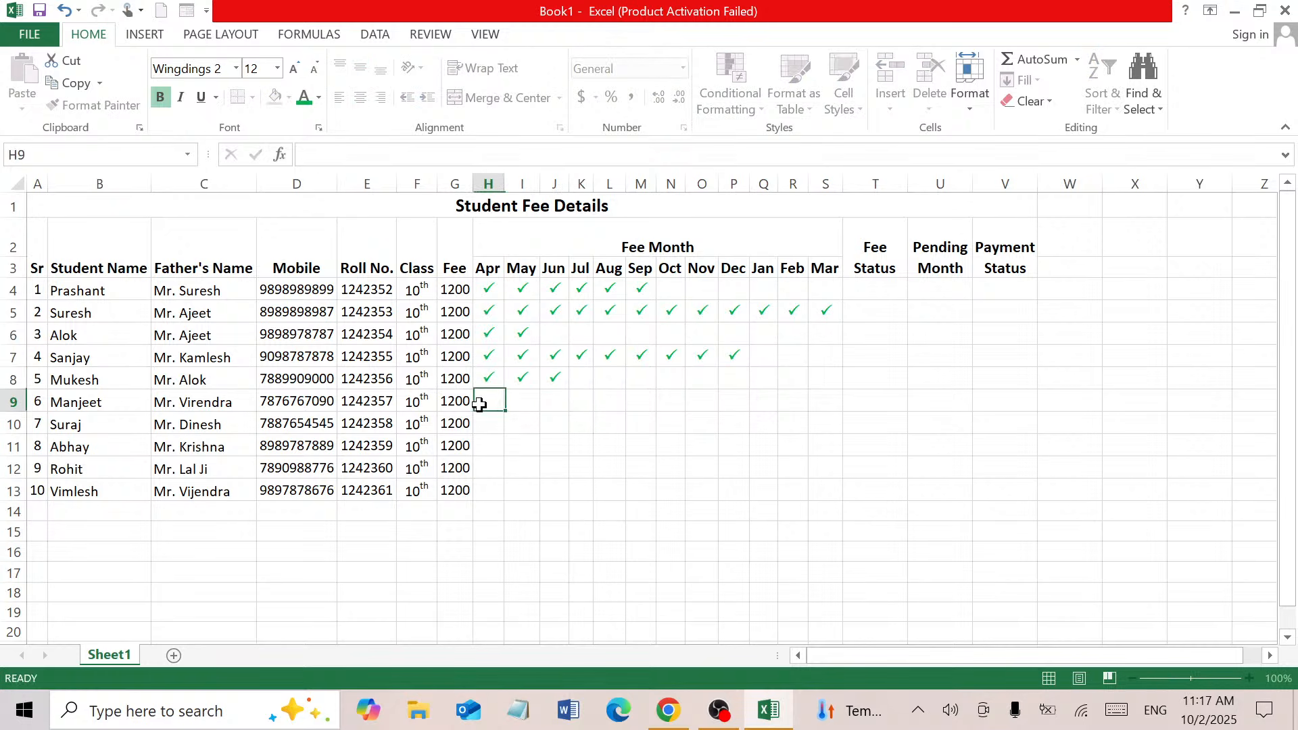
Tick student 6's months Apr through Mar in row 9
text(P)
key(Tab)
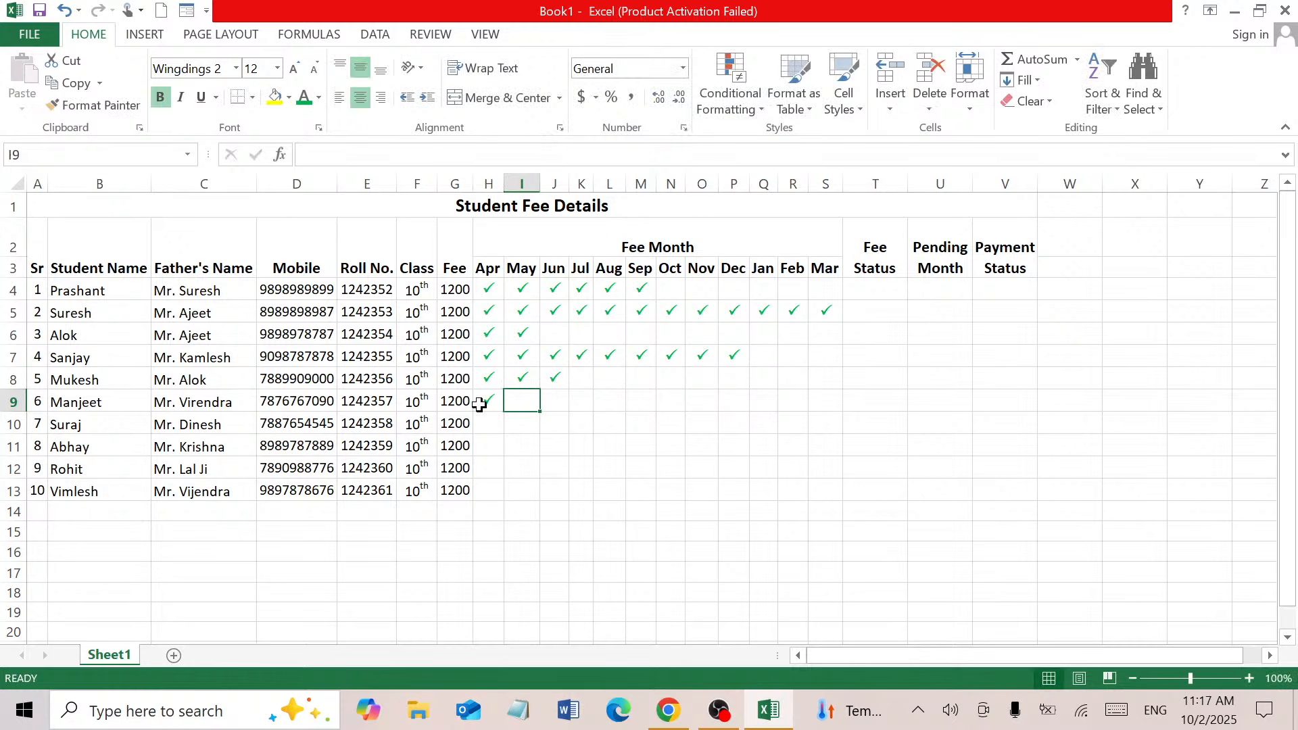
text(P)
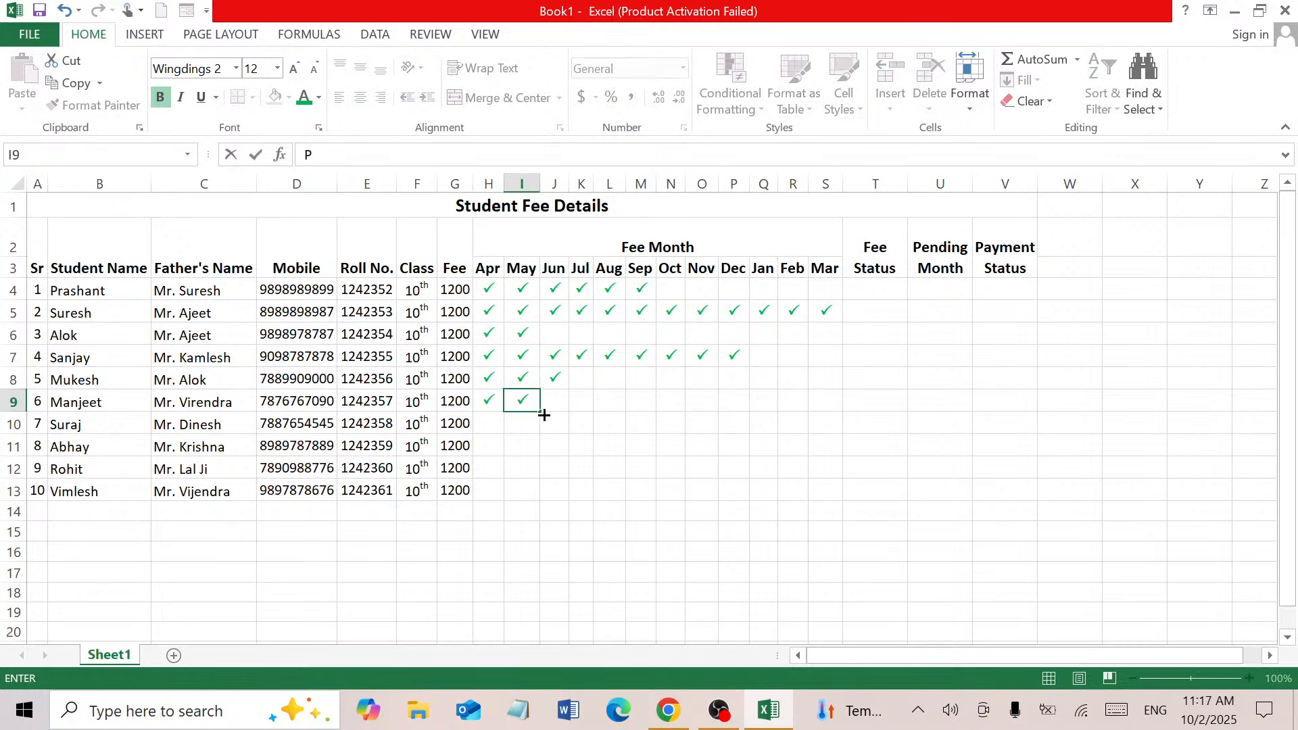
drag(541, 412, 842, 411)
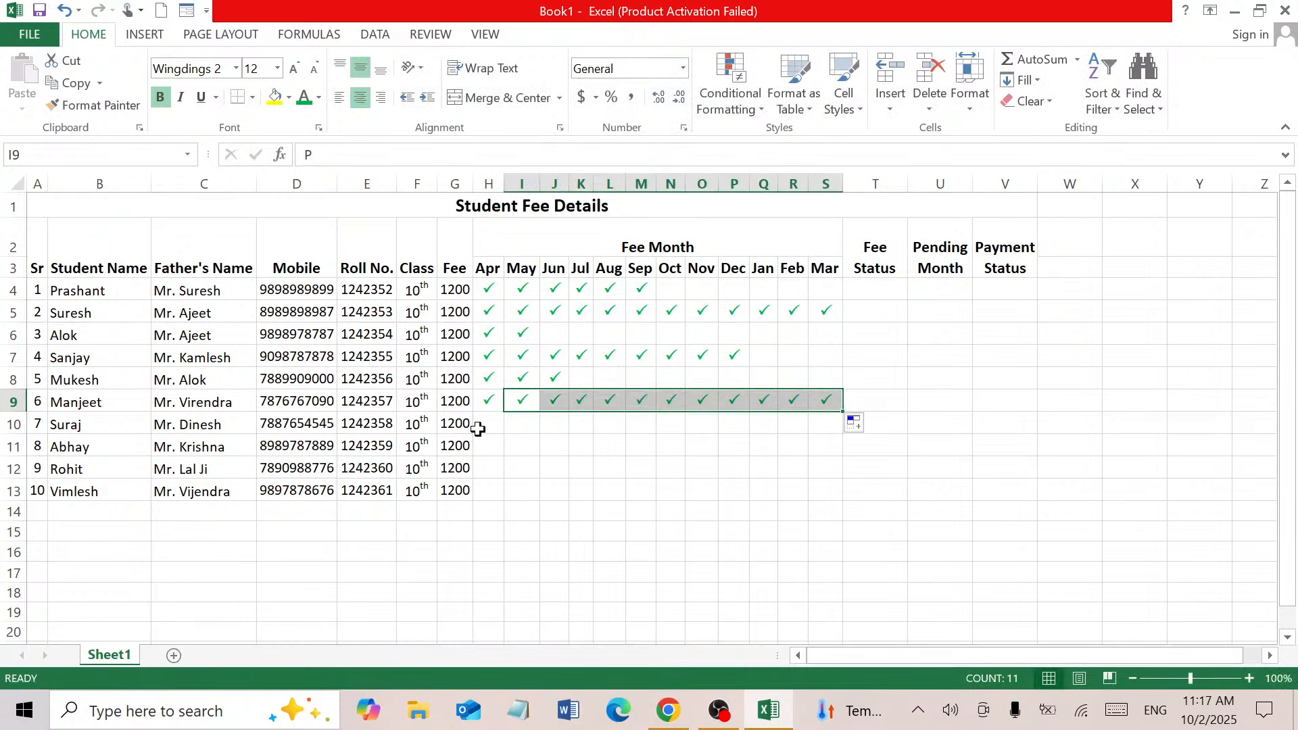
click(490, 356)
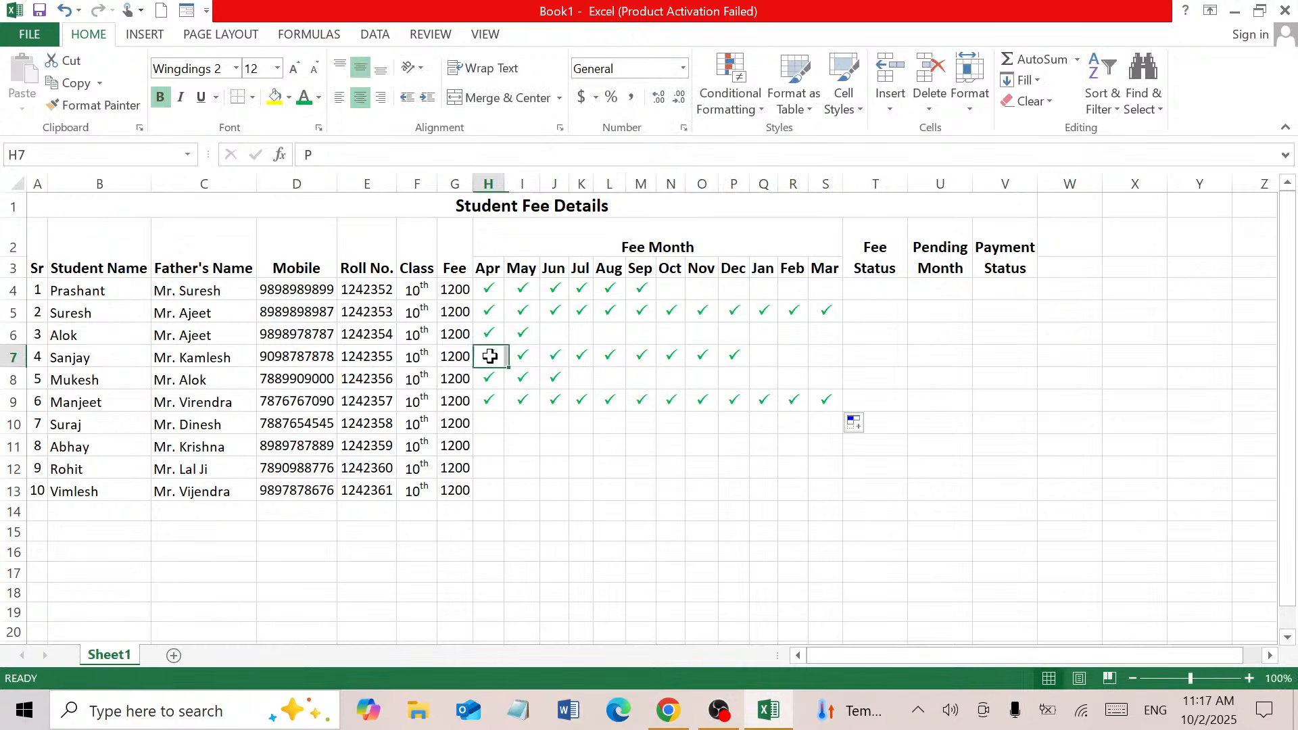
drag(490, 356, 826, 401)
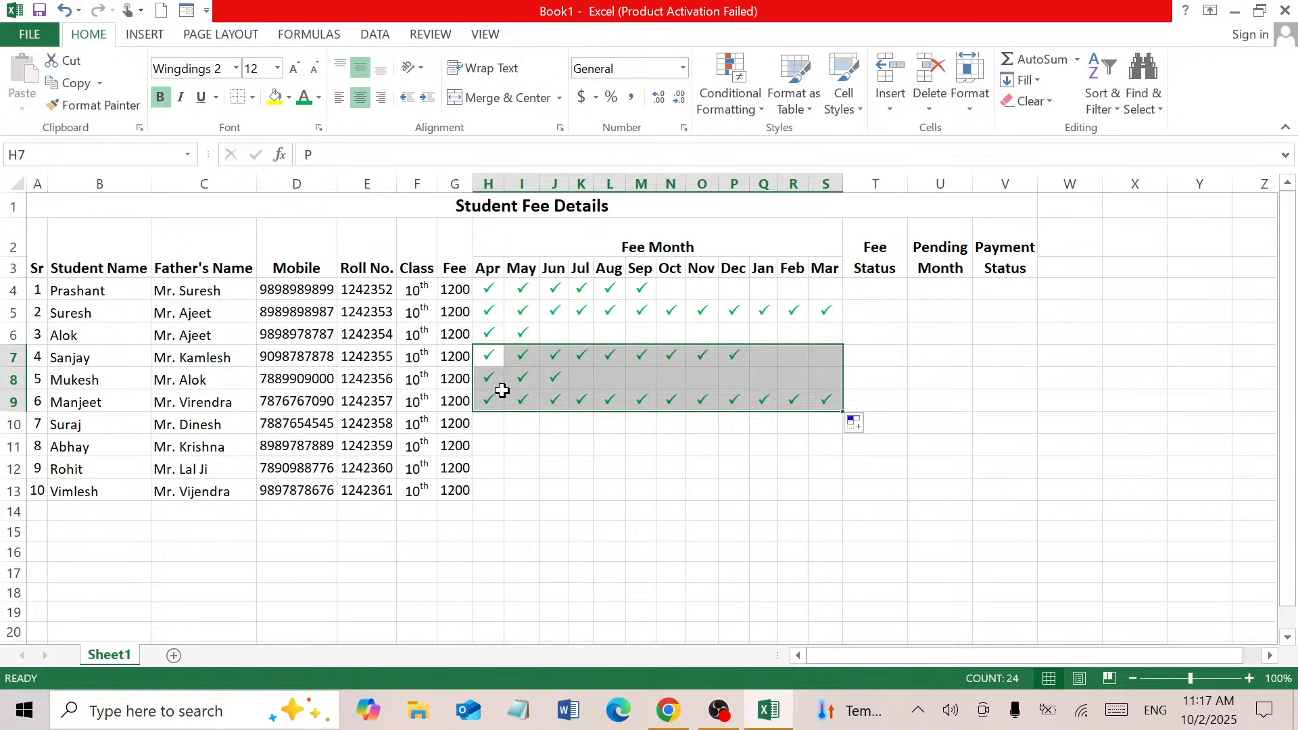
Tick Apr only for row 10 and Apr through Feb for row 11
click(494, 427)
text(P)
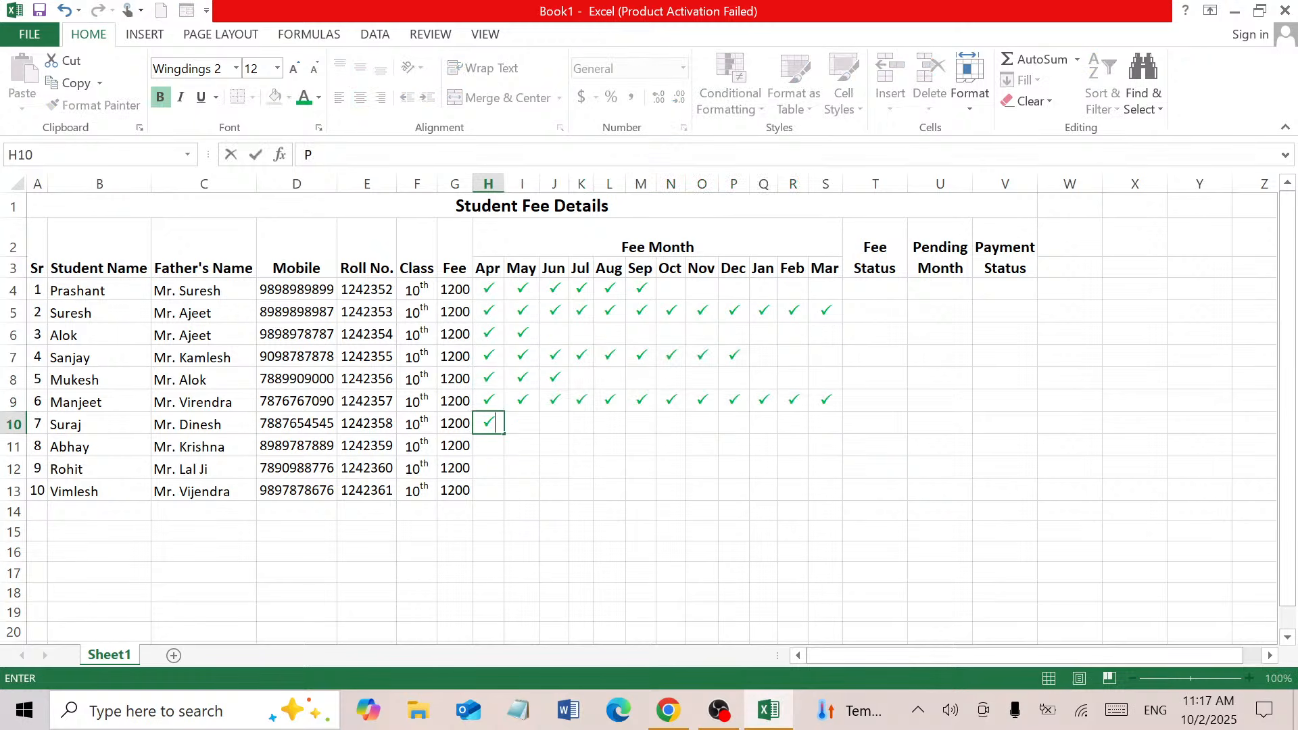
click(492, 443)
text(P)
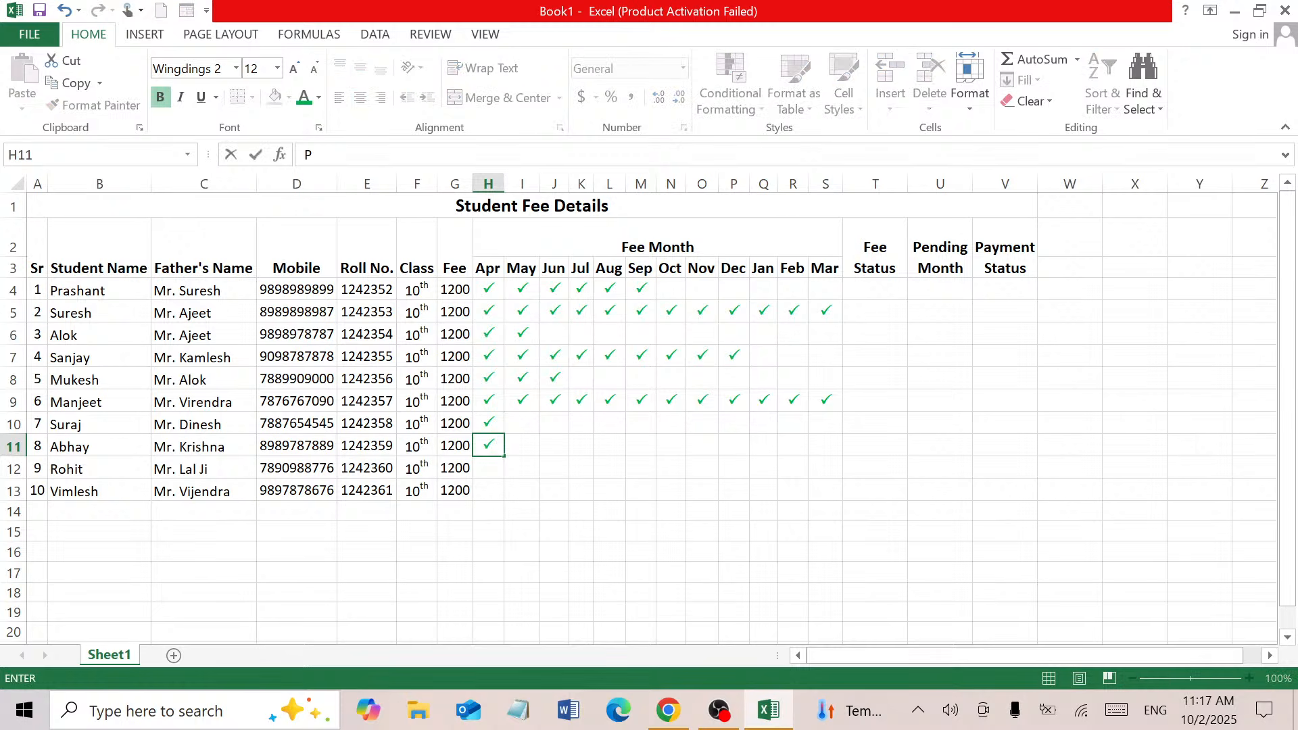
drag(506, 454, 788, 446)
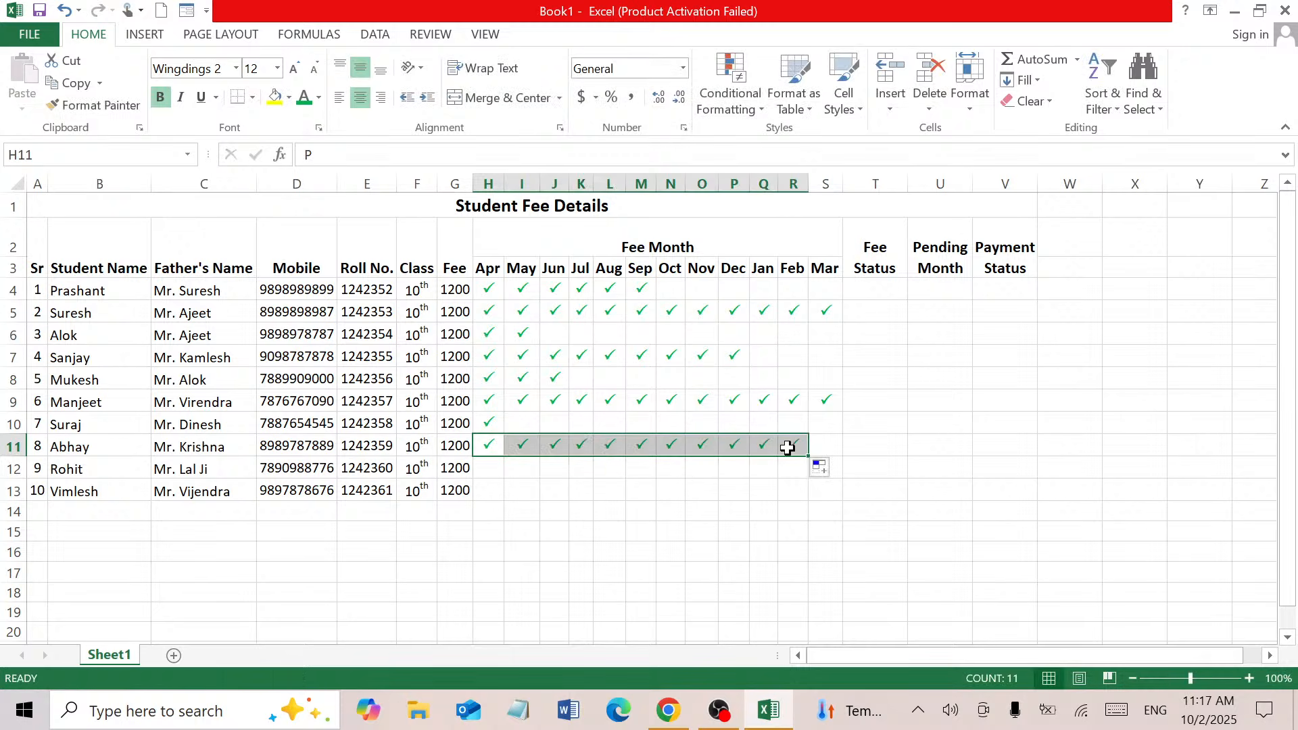
Tick row 12 from Apr to Sep and row 13 from Apr to Mar
click(486, 473)
text(P)
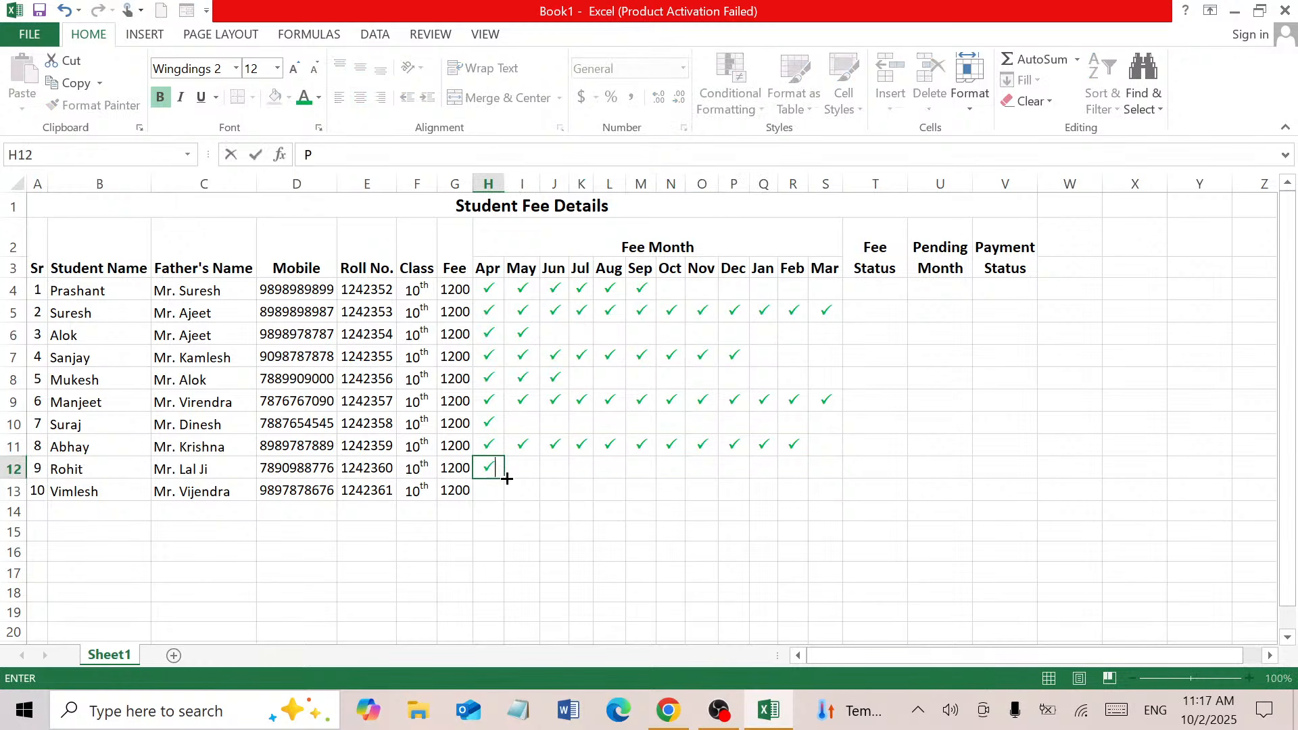
drag(507, 478, 653, 483)
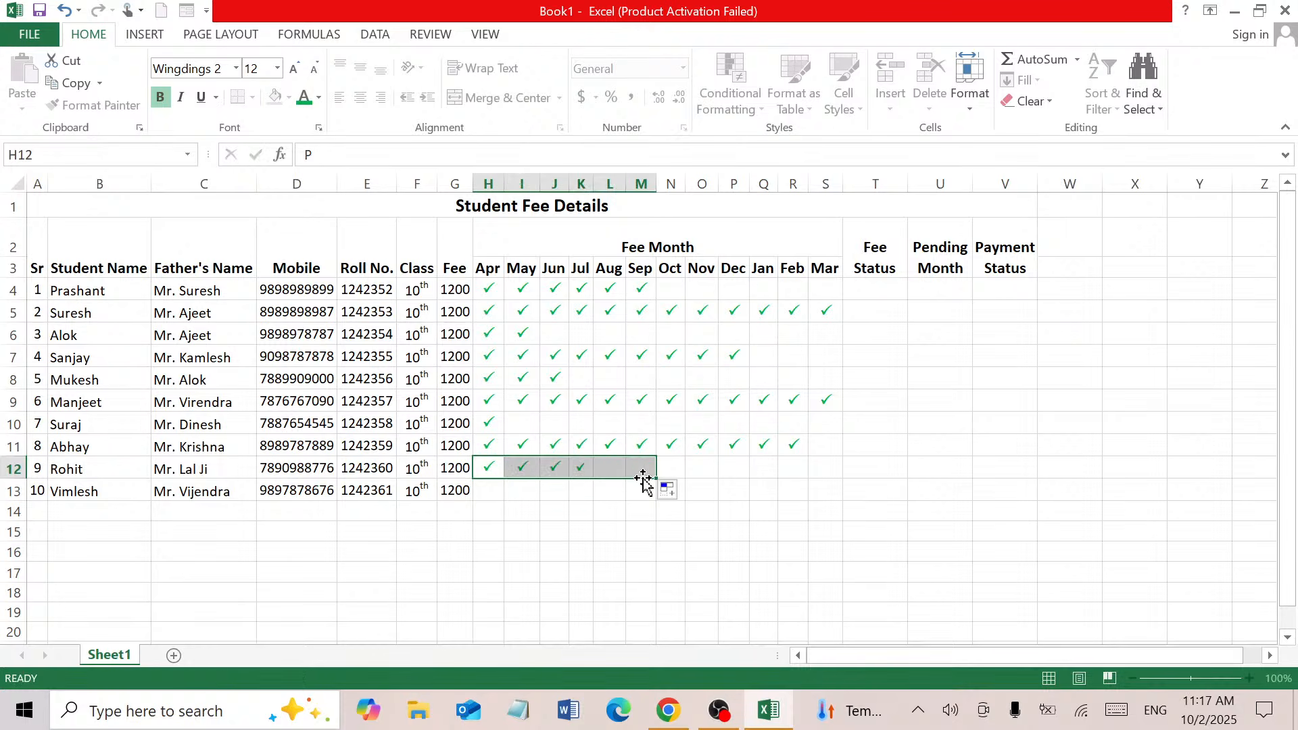
click(490, 493)
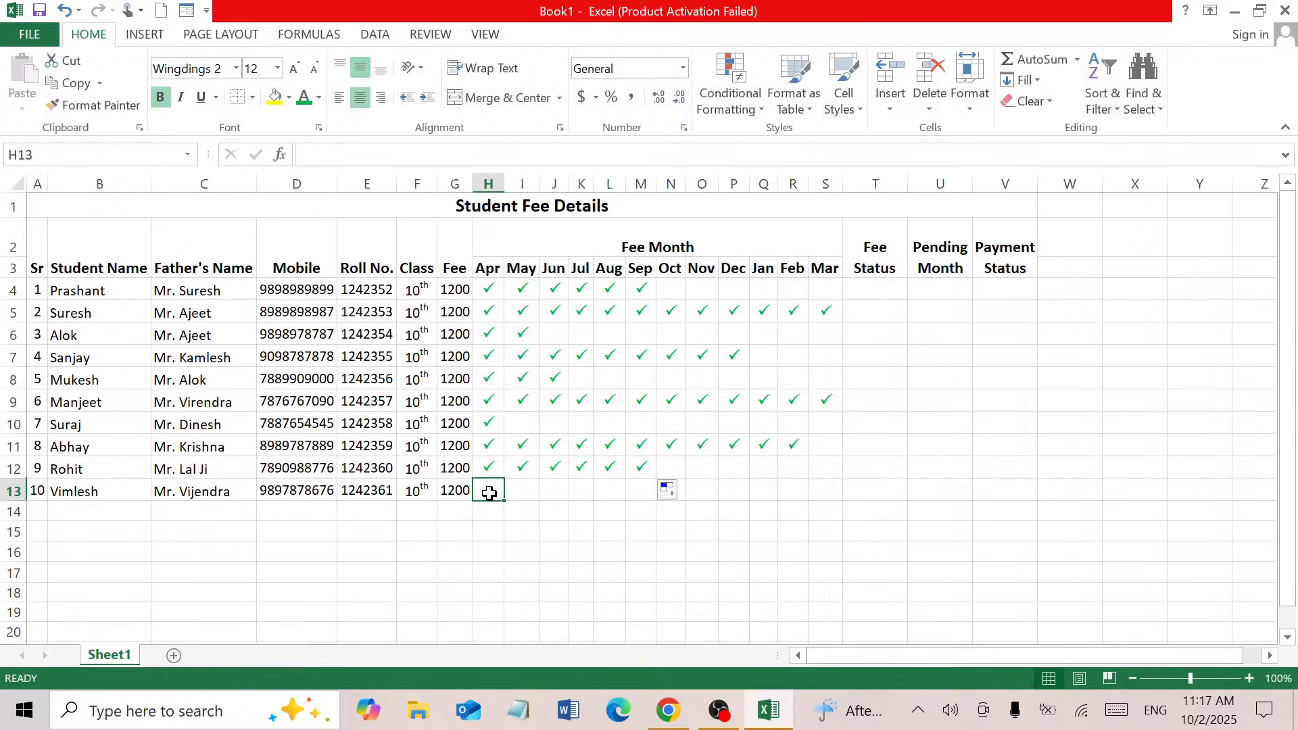
text(P)
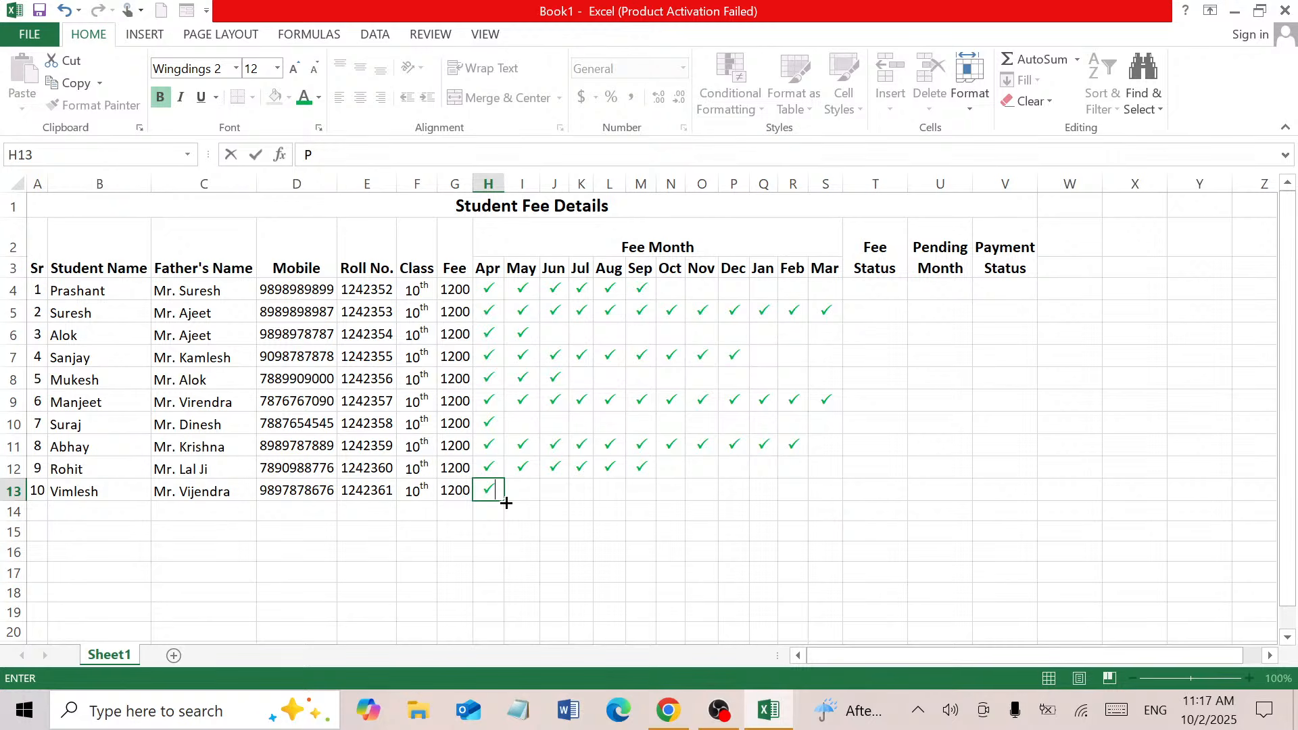
drag(507, 501, 843, 479)
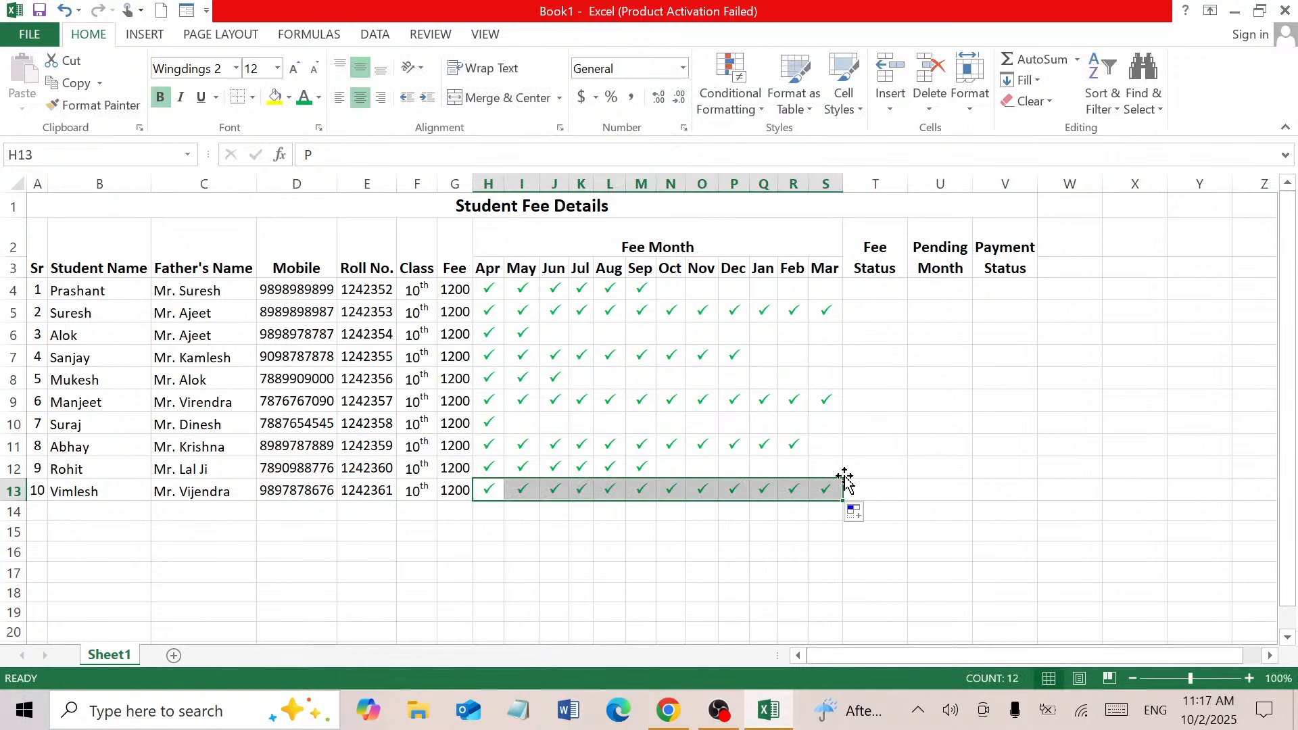
Middle-align the two-row header A2:V3 vertically, keeping it horizontally centred
click(877, 289)
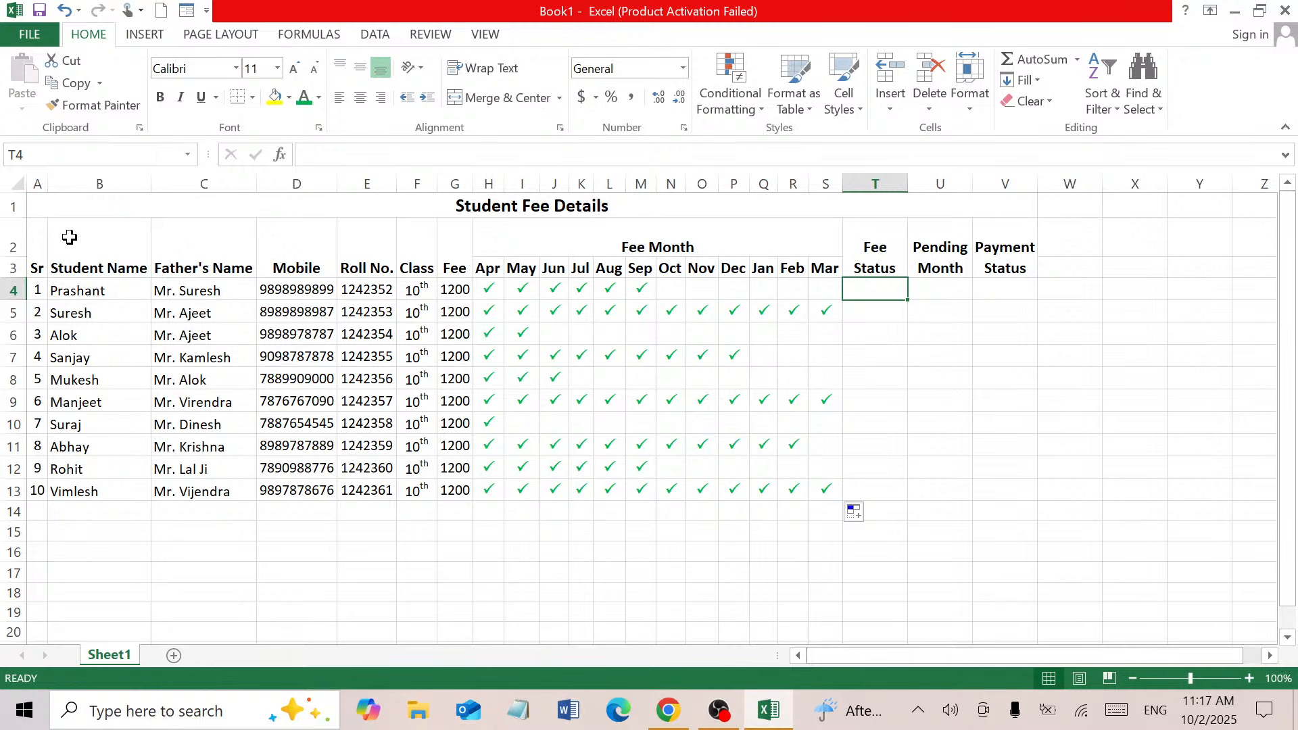
click(41, 240)
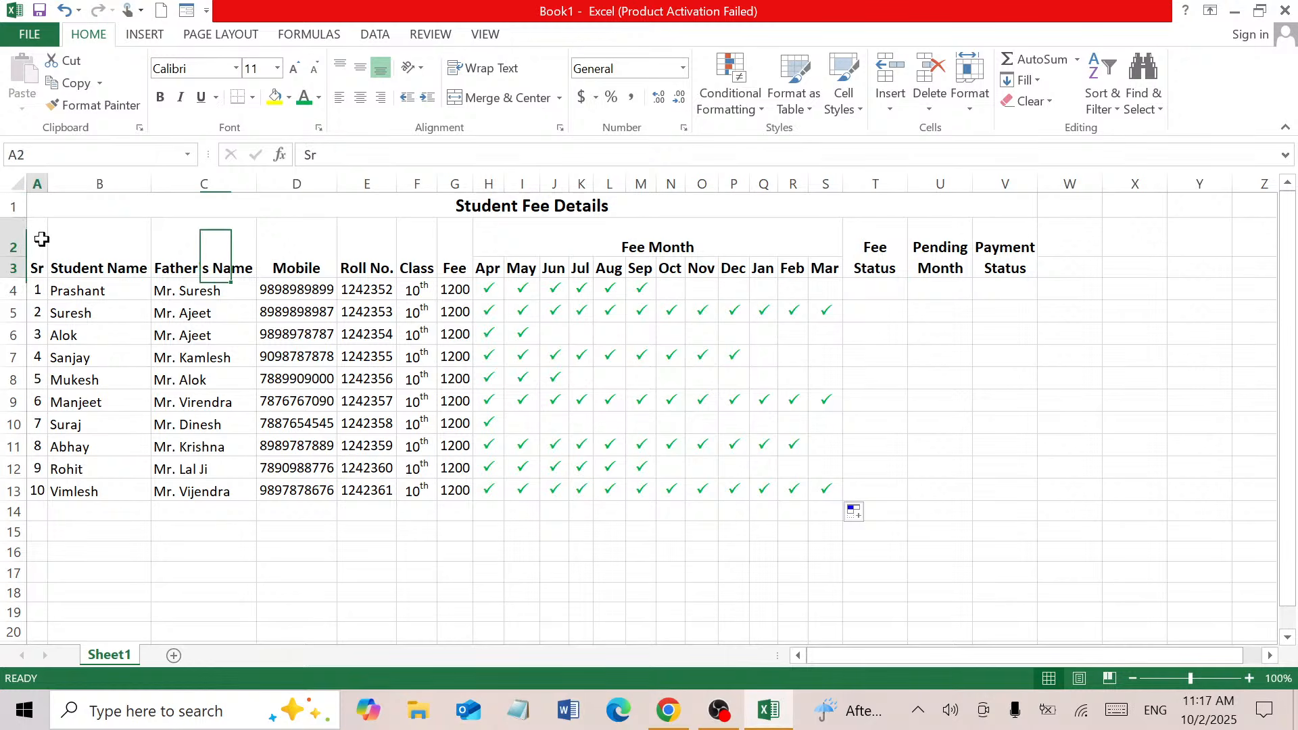
drag(41, 239, 983, 249)
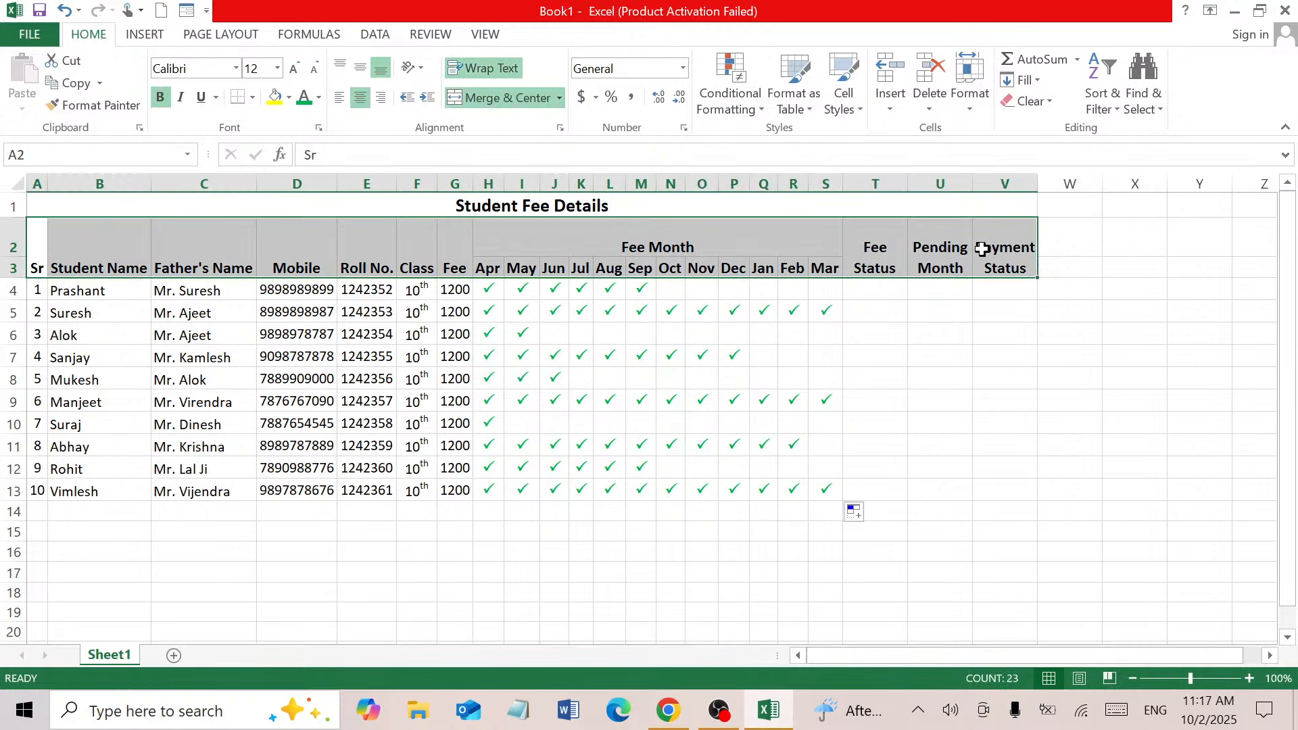
click(361, 70)
click(358, 93)
click(359, 98)
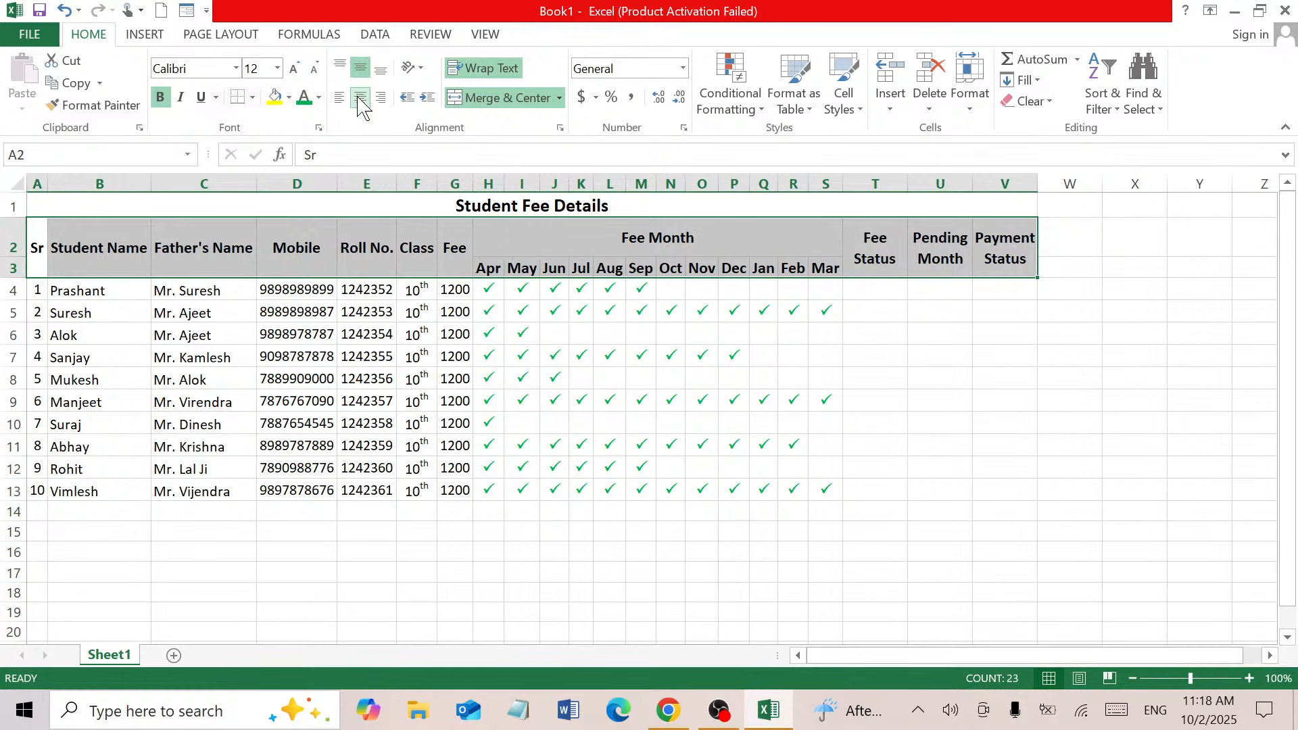
click(893, 295)
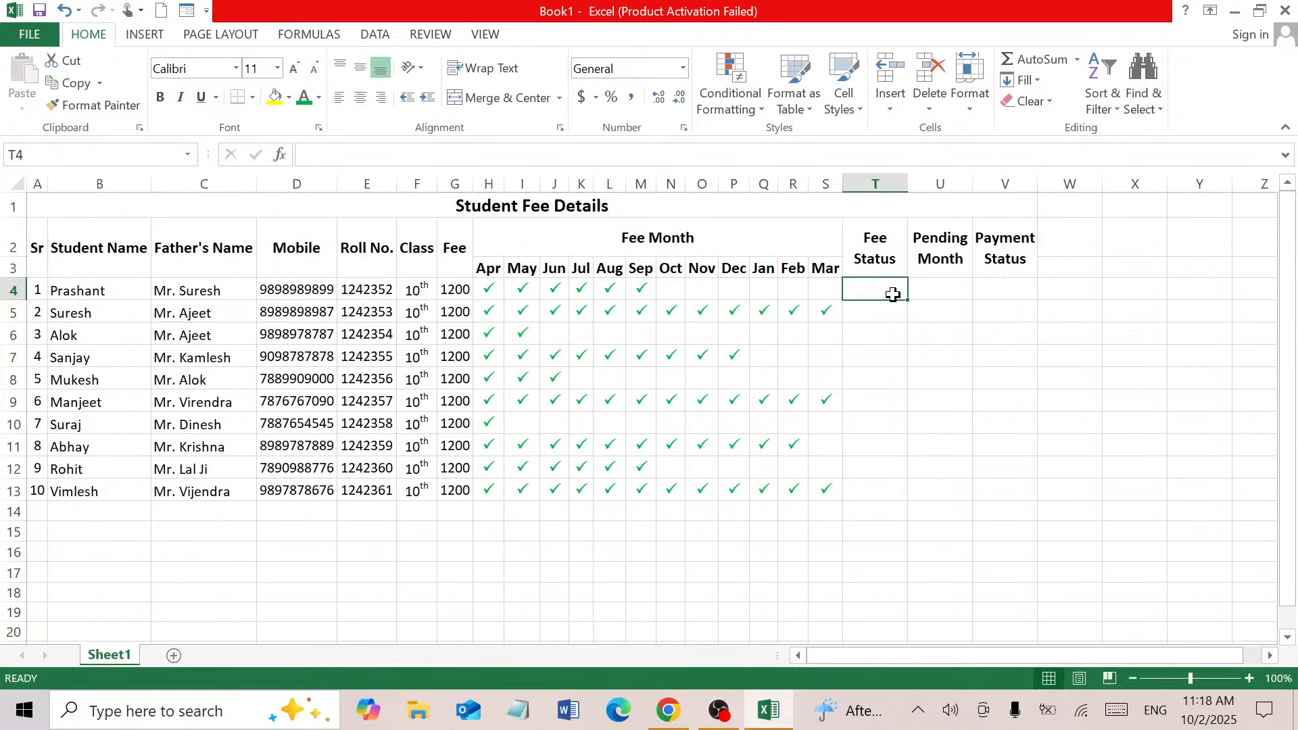
Select the serial-number column down to the last student and check font sizes without changing them
click(35, 285)
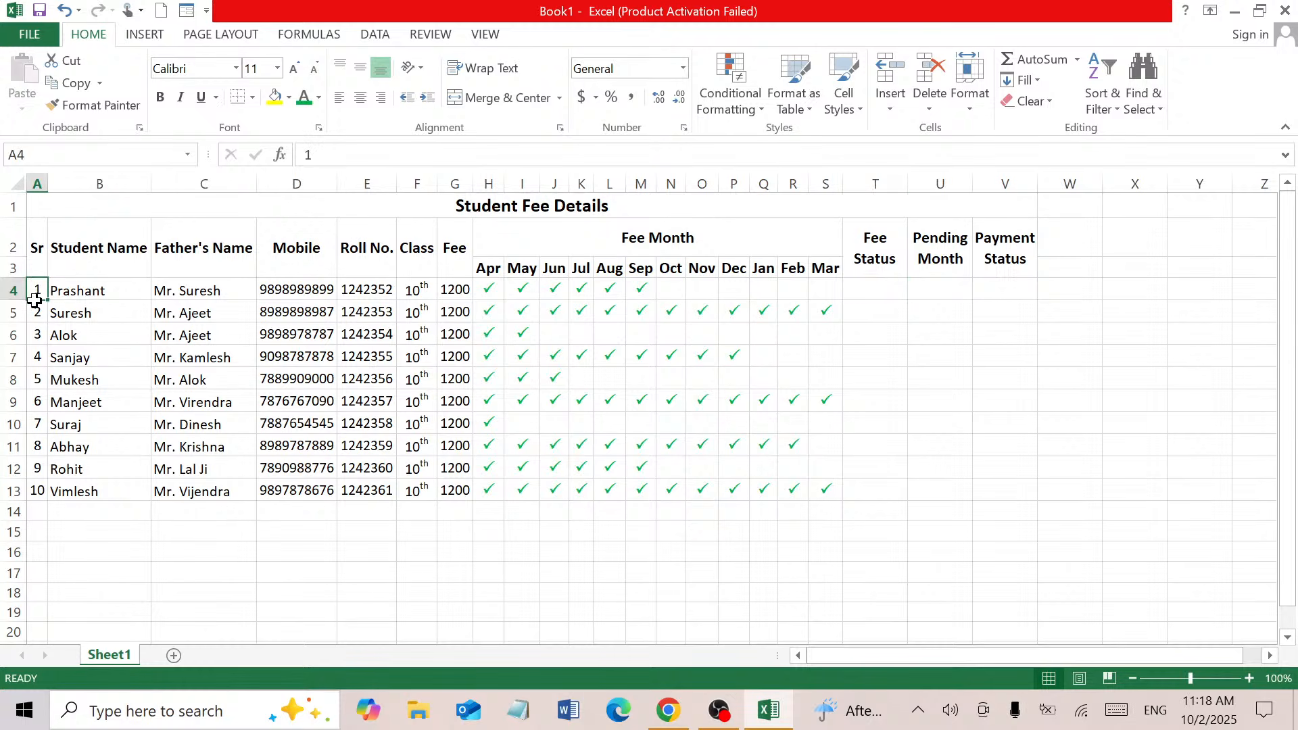
key(ctrl+shift+Down)
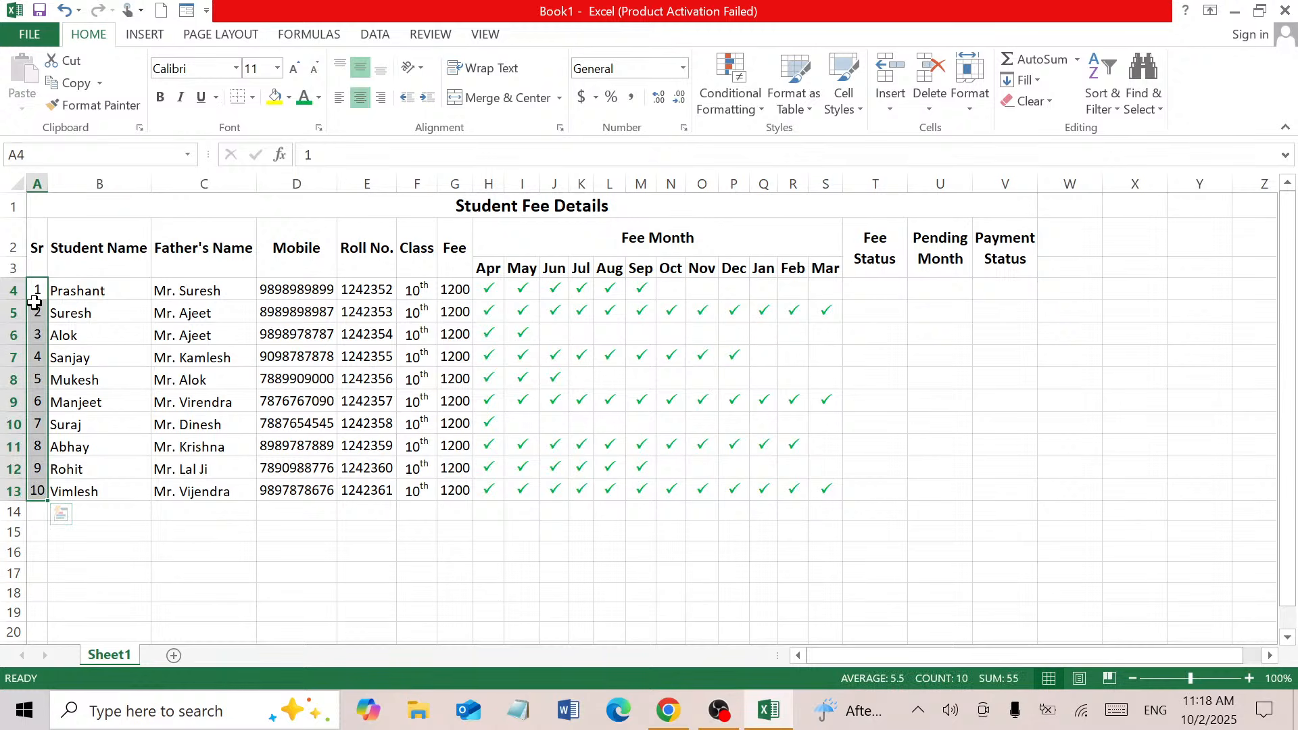
click(278, 71)
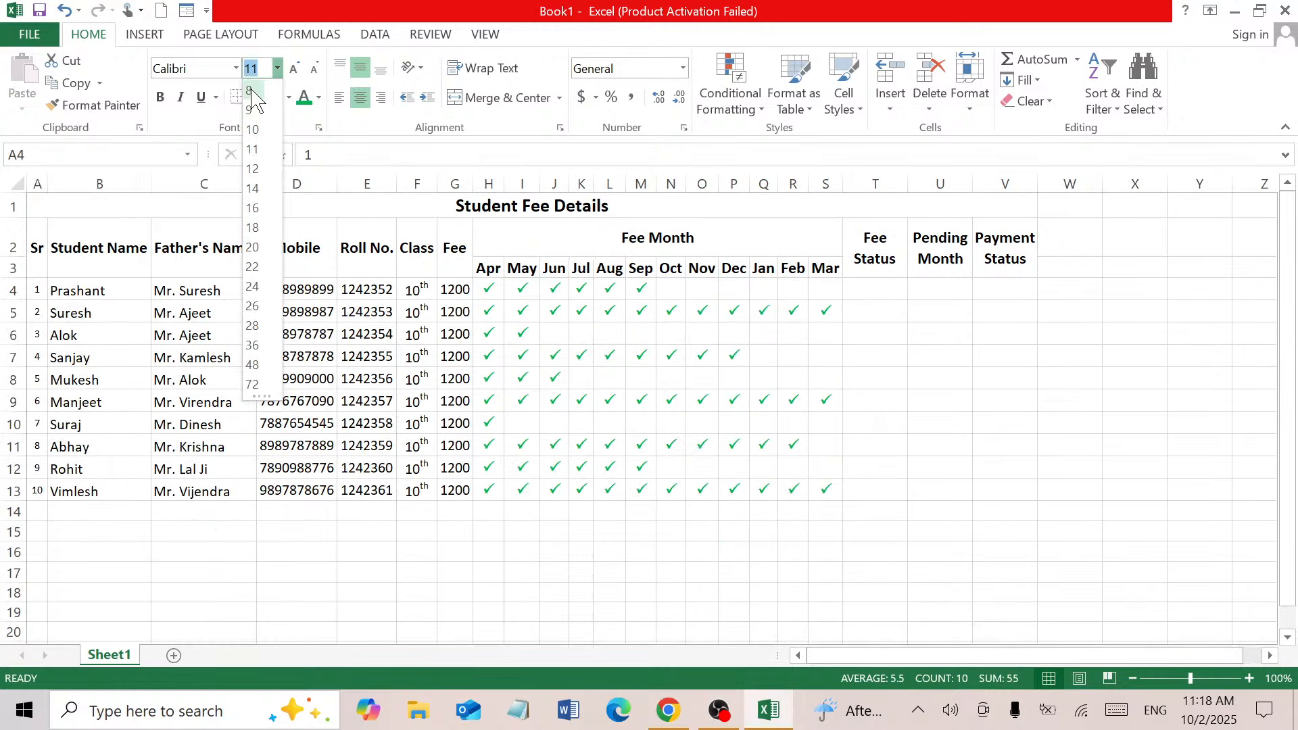
click(385, 296)
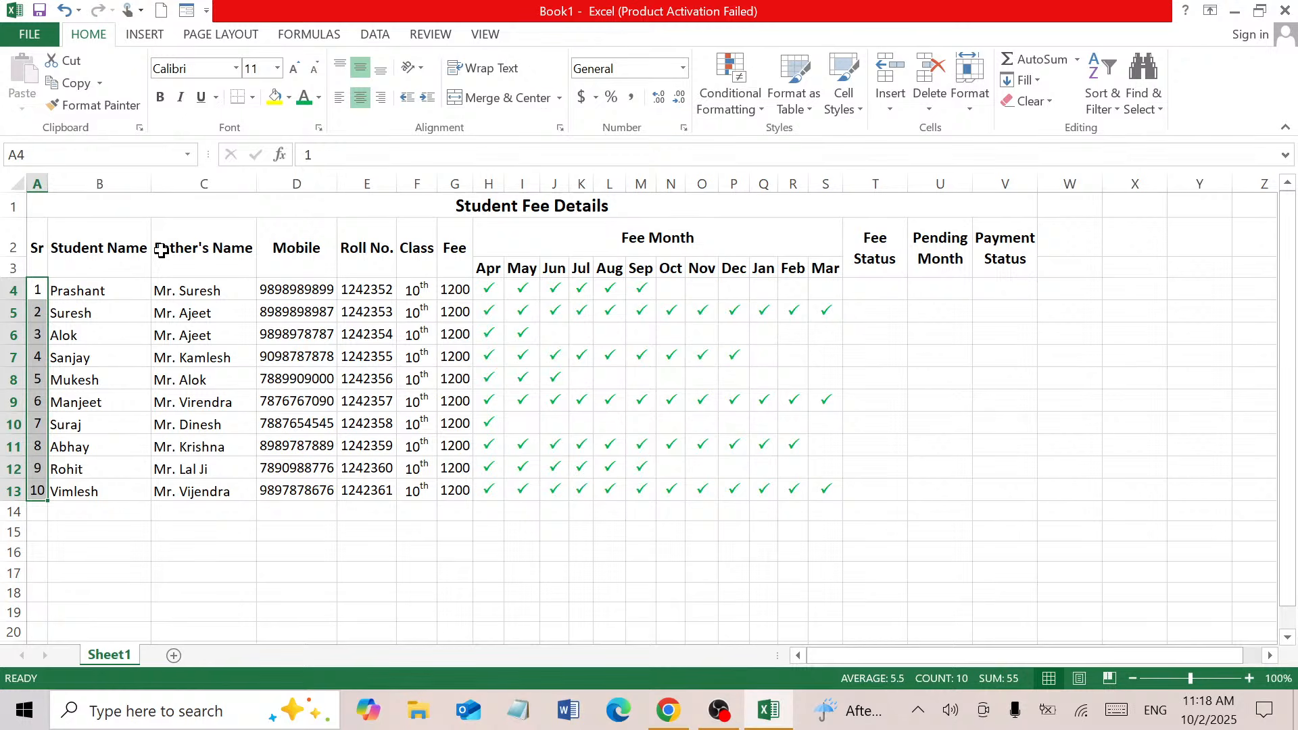
key(ctrl+period)
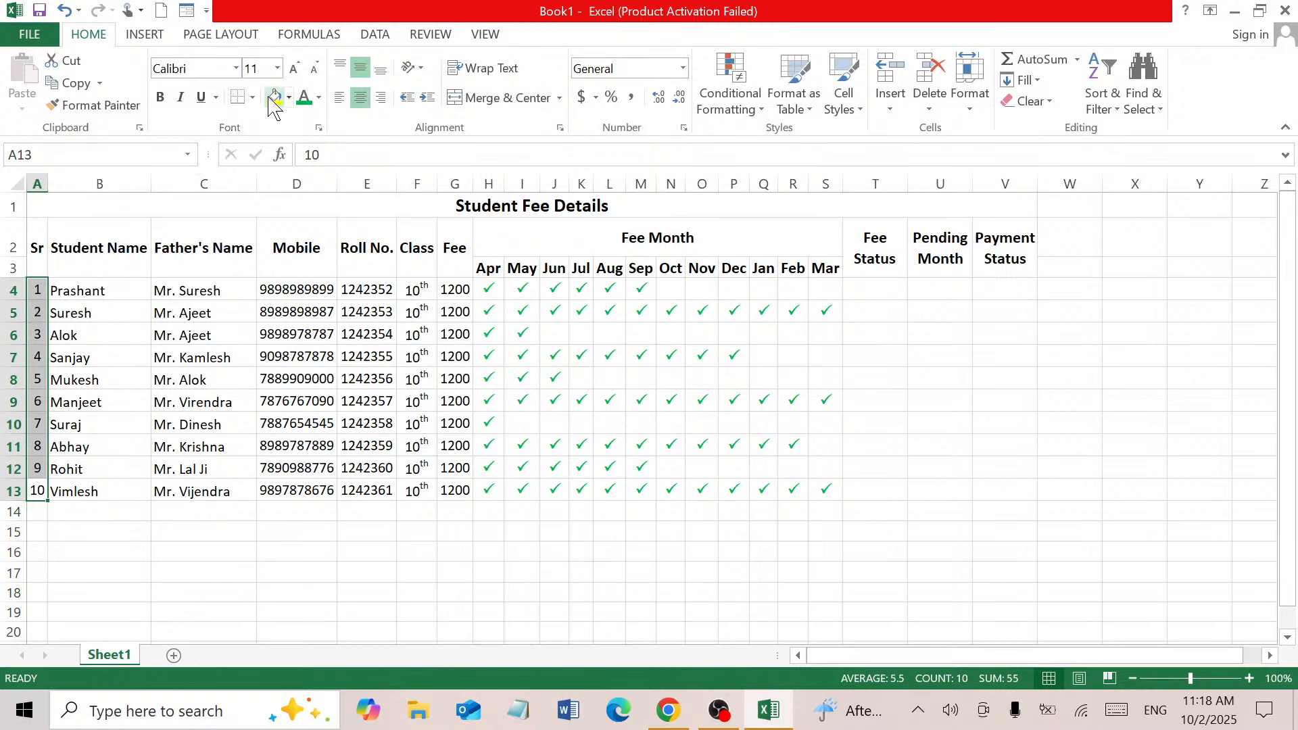
Leave the font size unchanged and widen column T so 'Fee Status' fits on one line
click(277, 68)
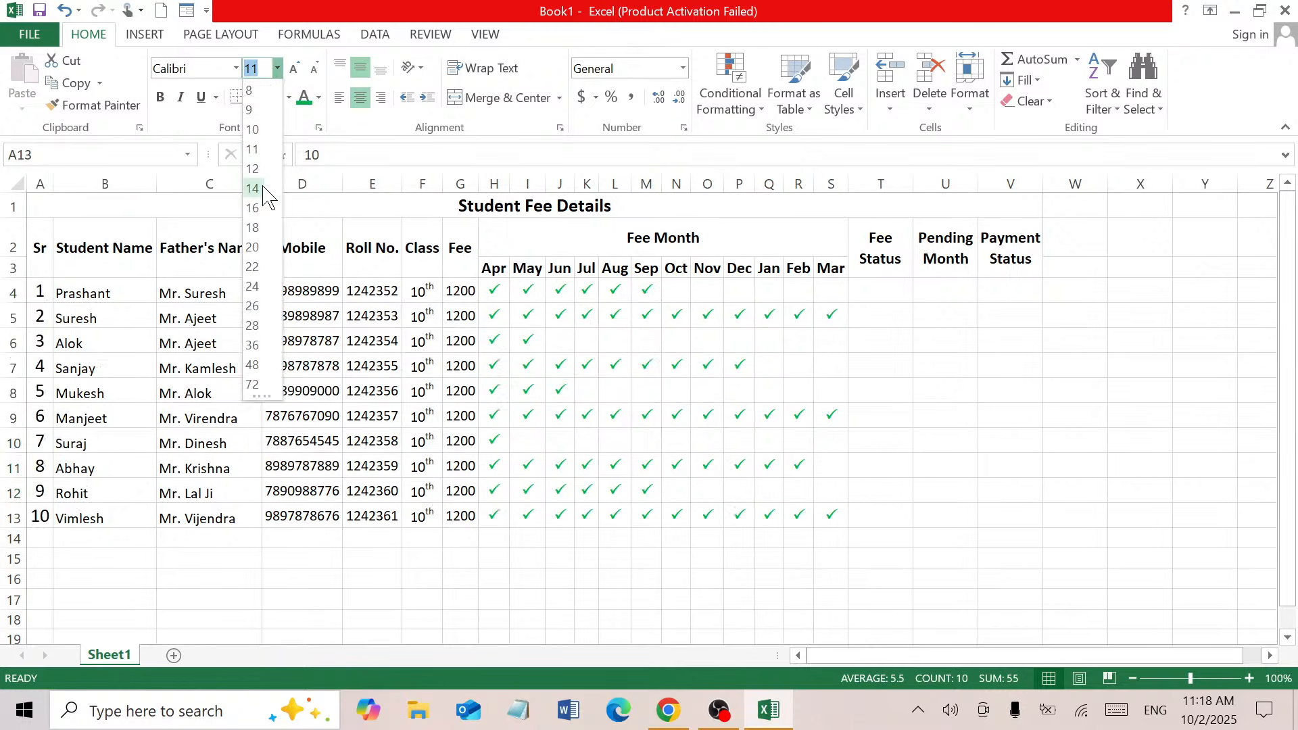
click(266, 72)
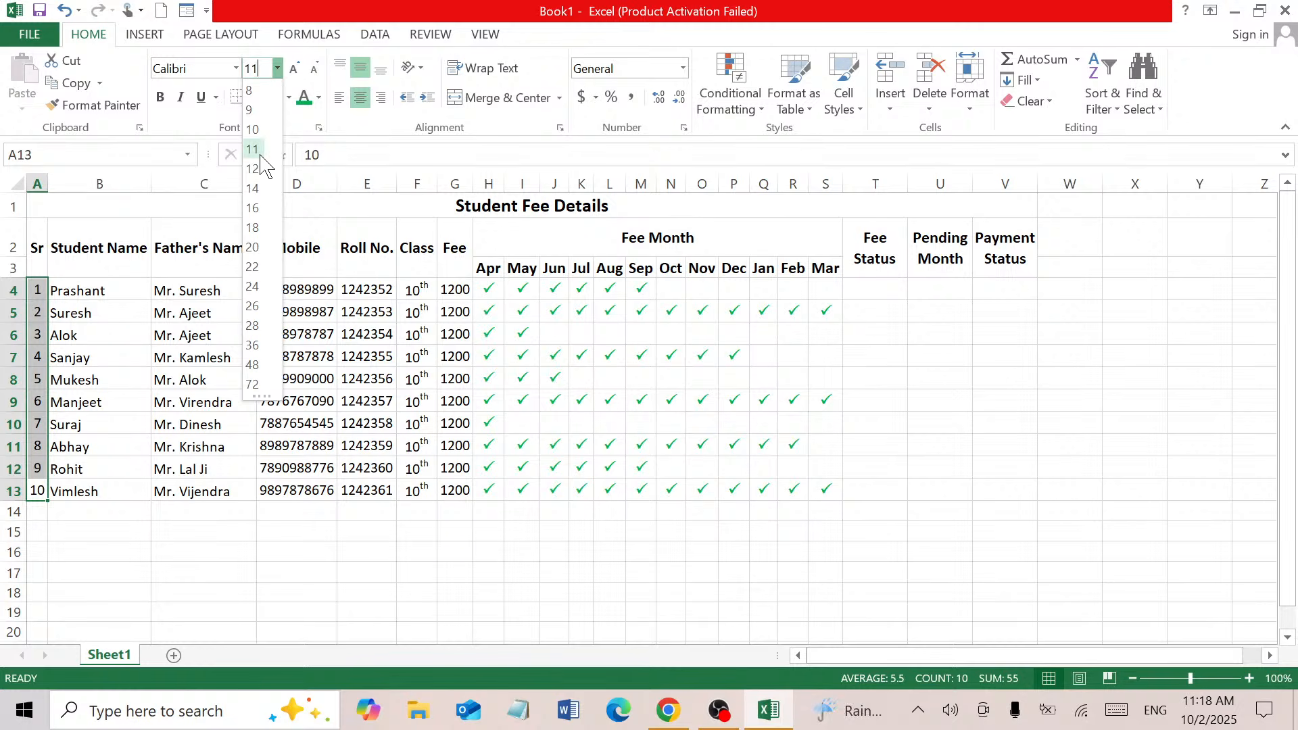
click(452, 369)
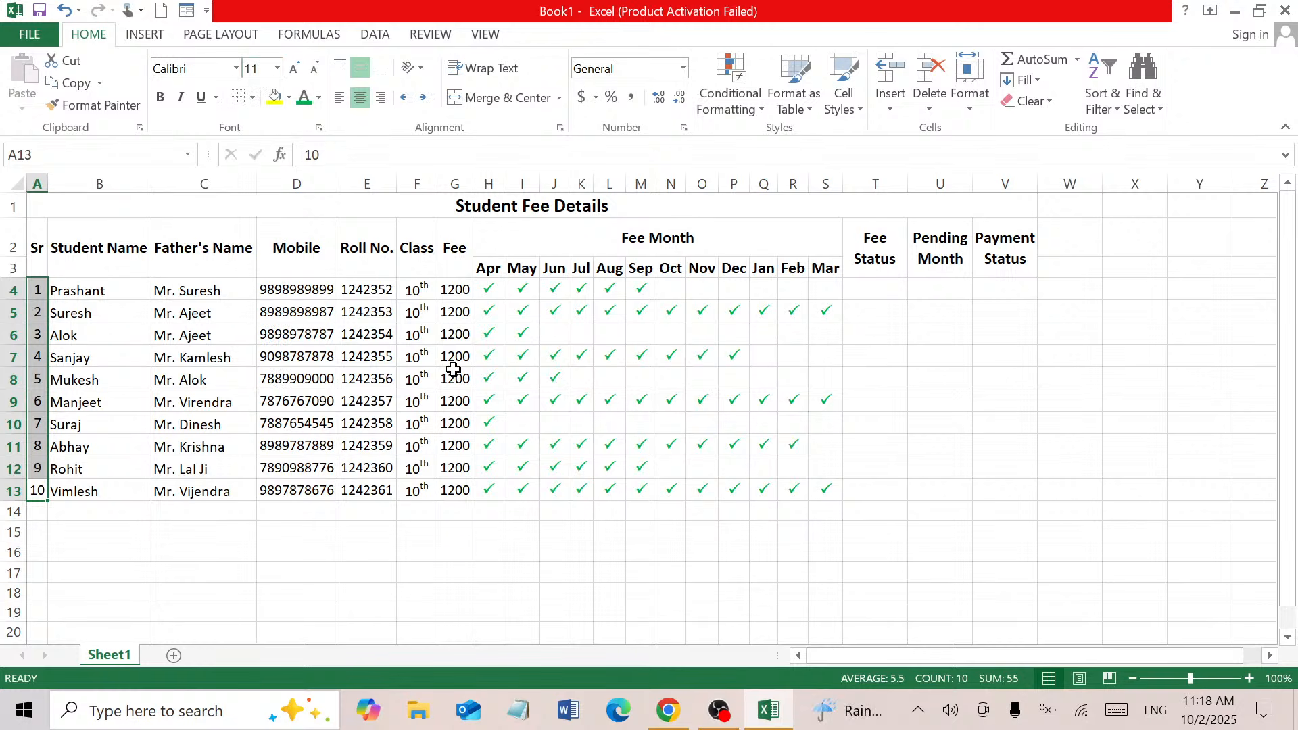
click(520, 376)
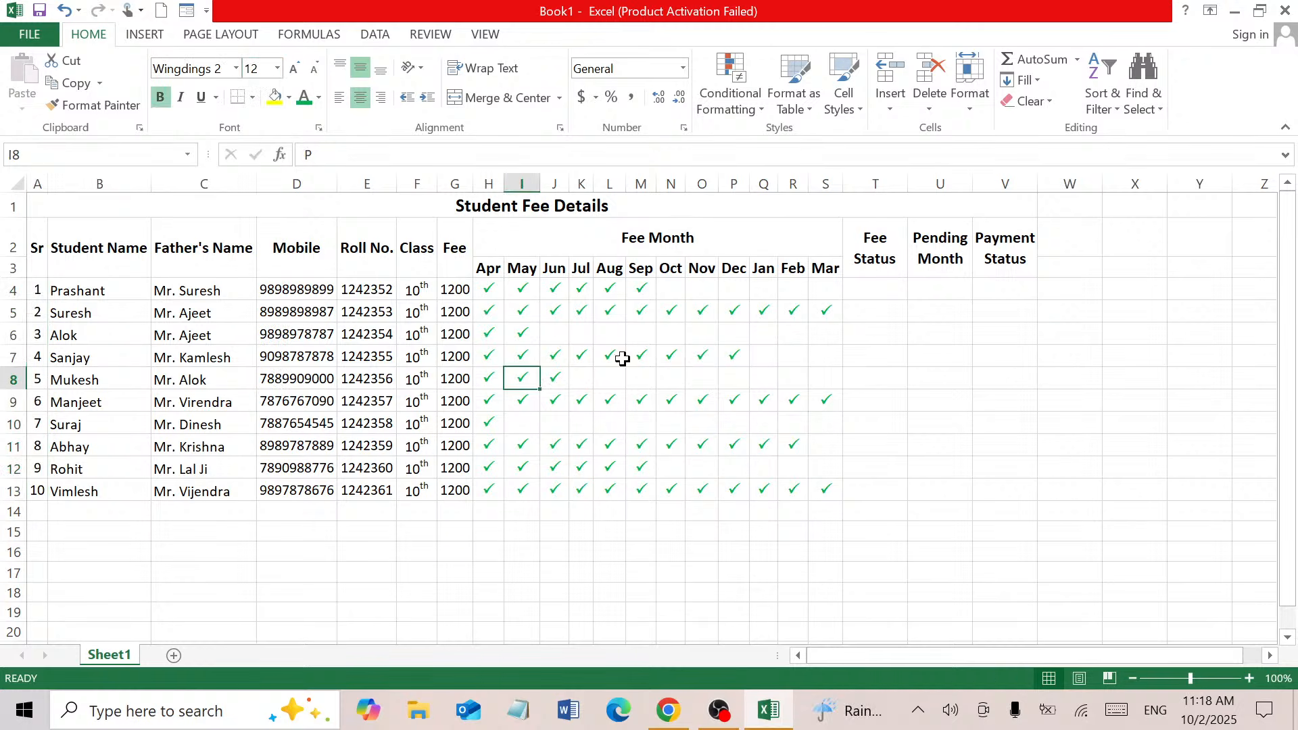
click(869, 288)
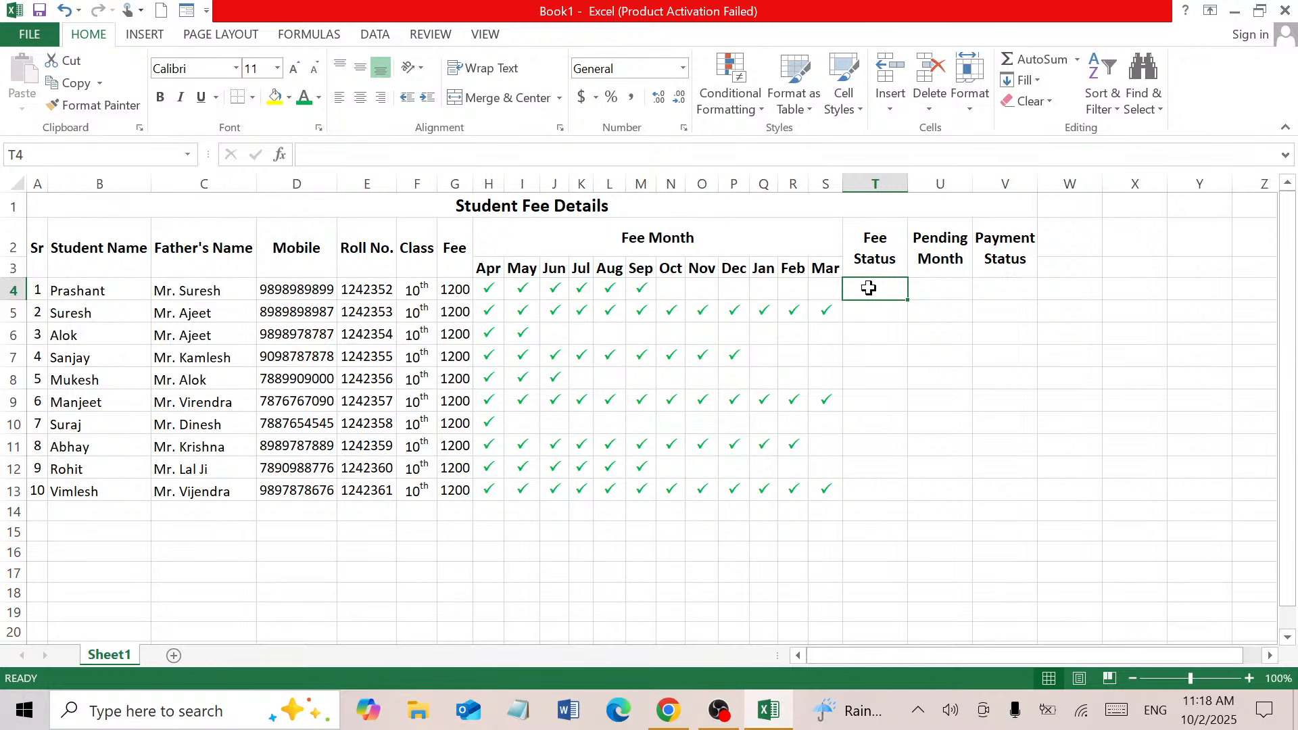
drag(910, 183, 927, 187)
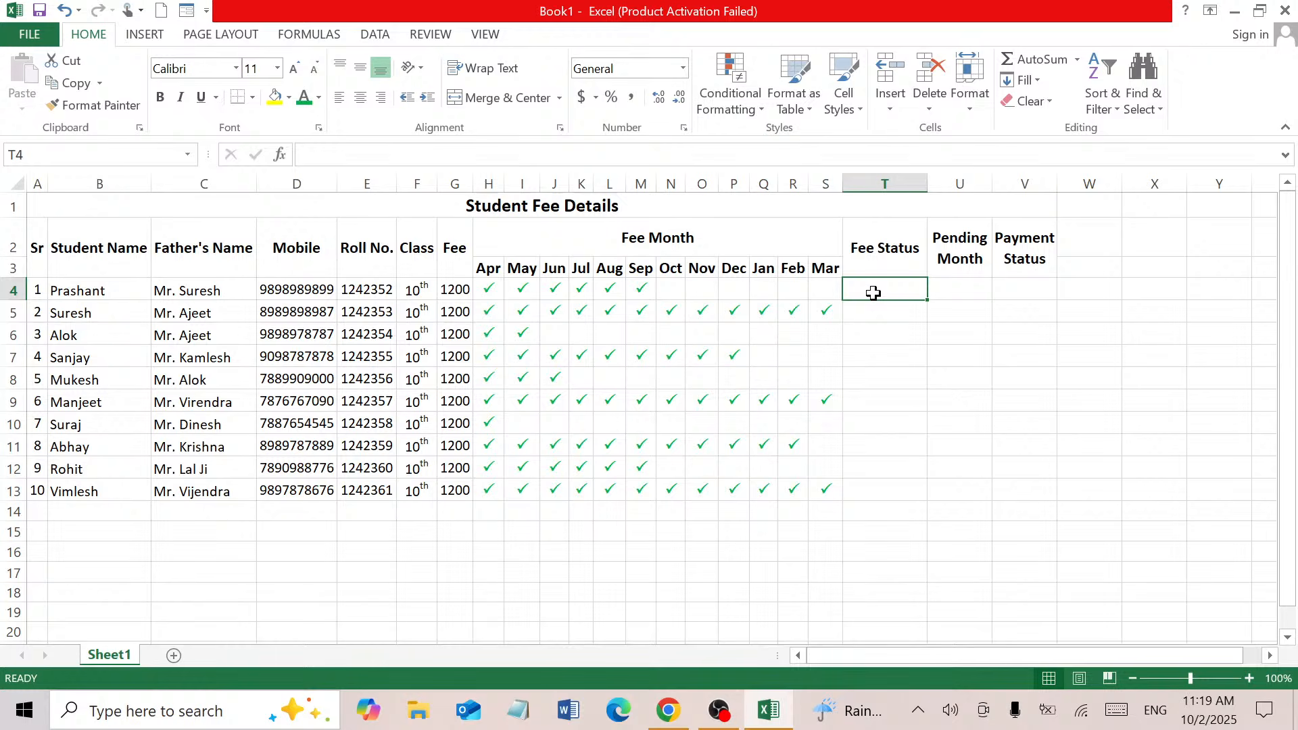
Enter =IF(COUNTBLANK(H4:S4),"Pending","Submitted") in T4 so it shows Pending
text(=)
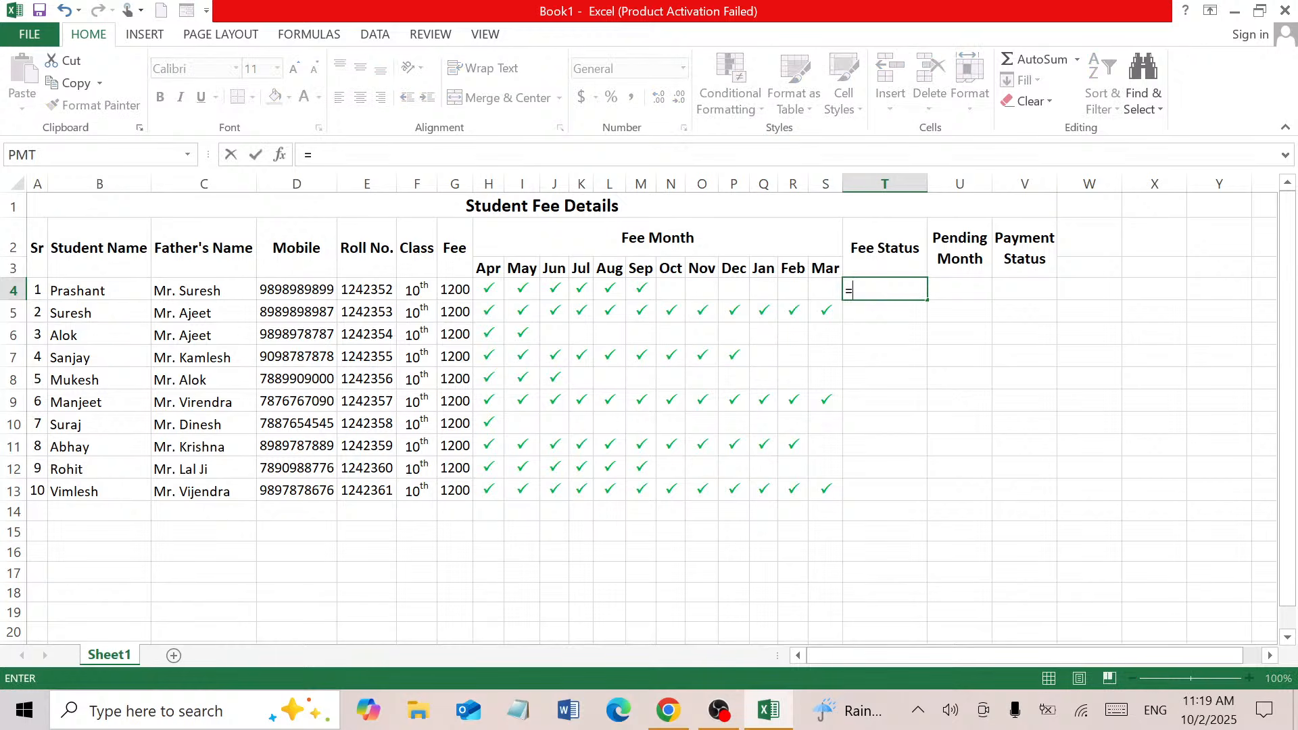
text(if)
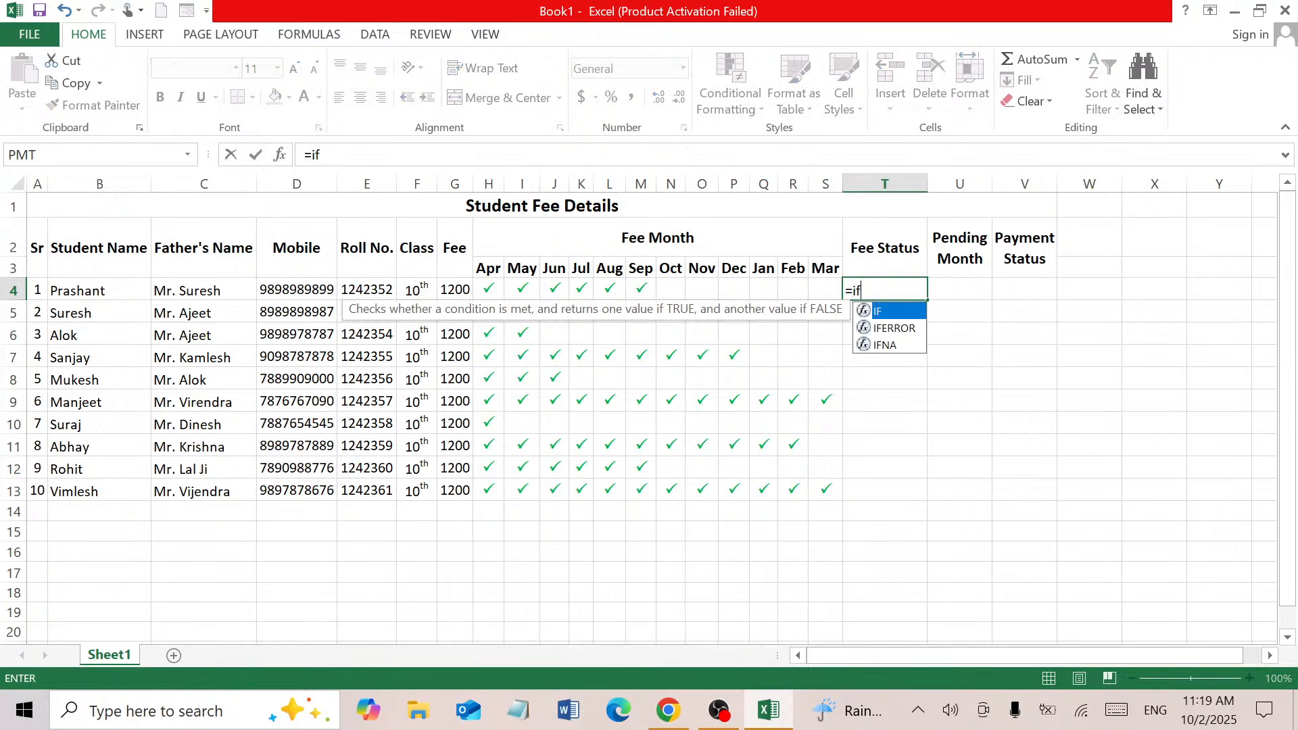
text(()
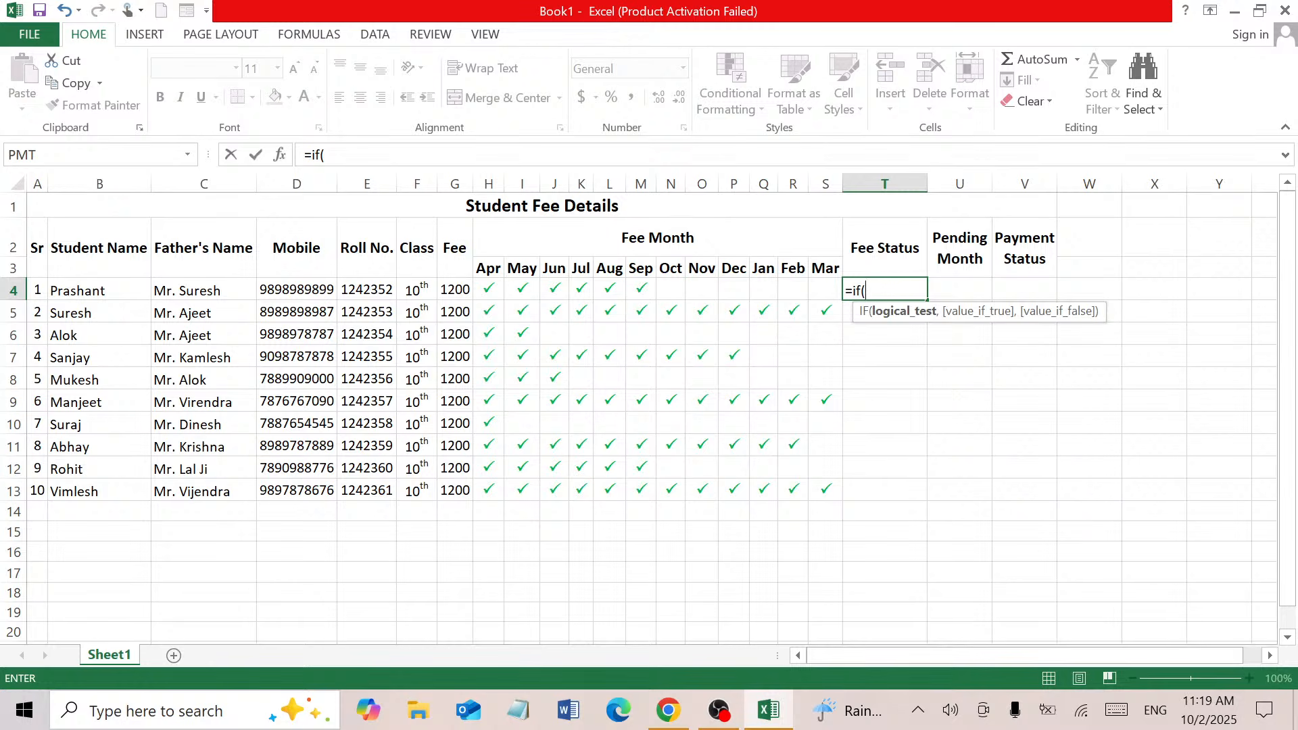
text(coun)
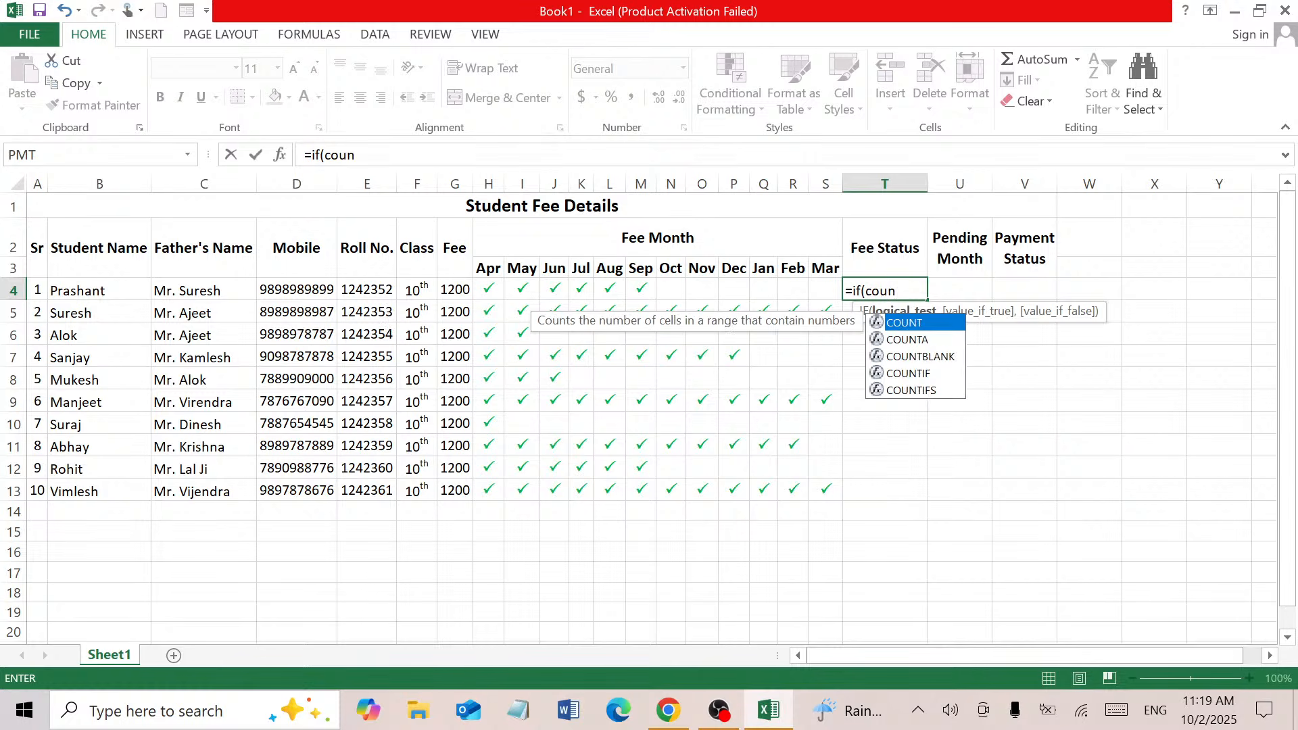
double_click(914, 356)
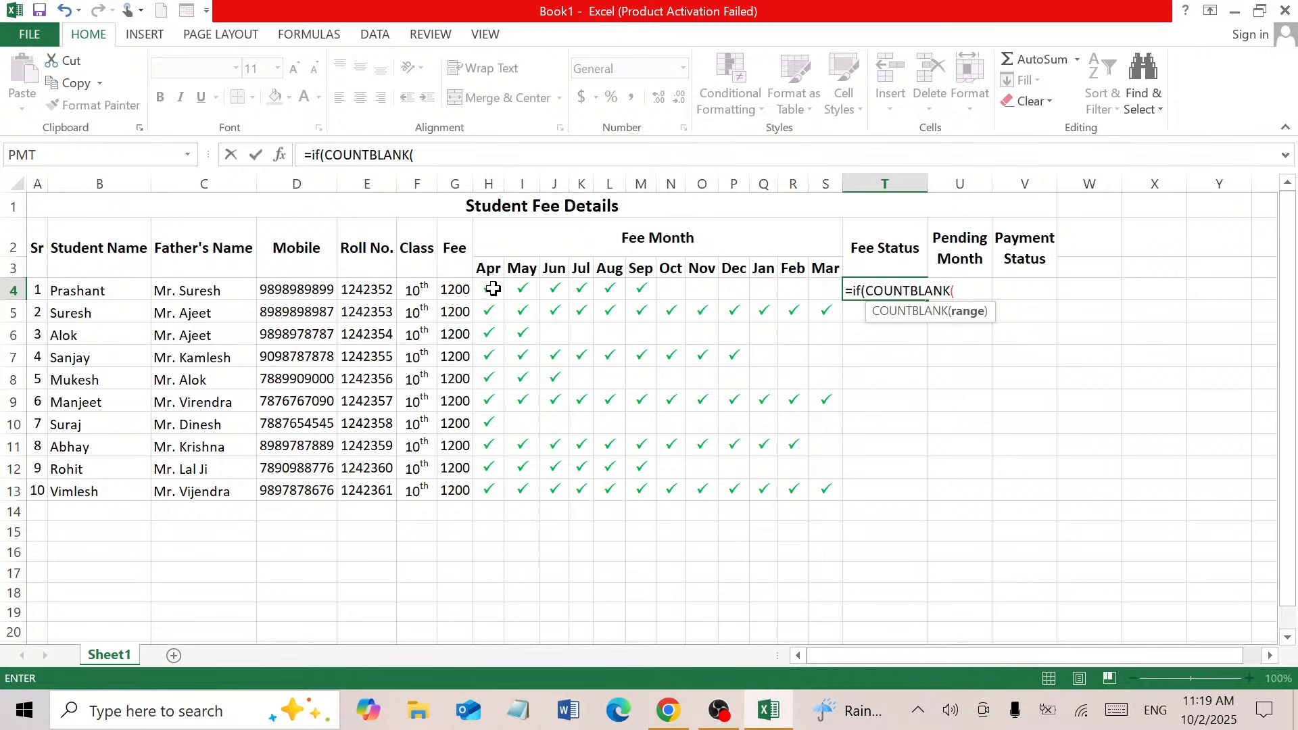
drag(493, 289, 821, 291)
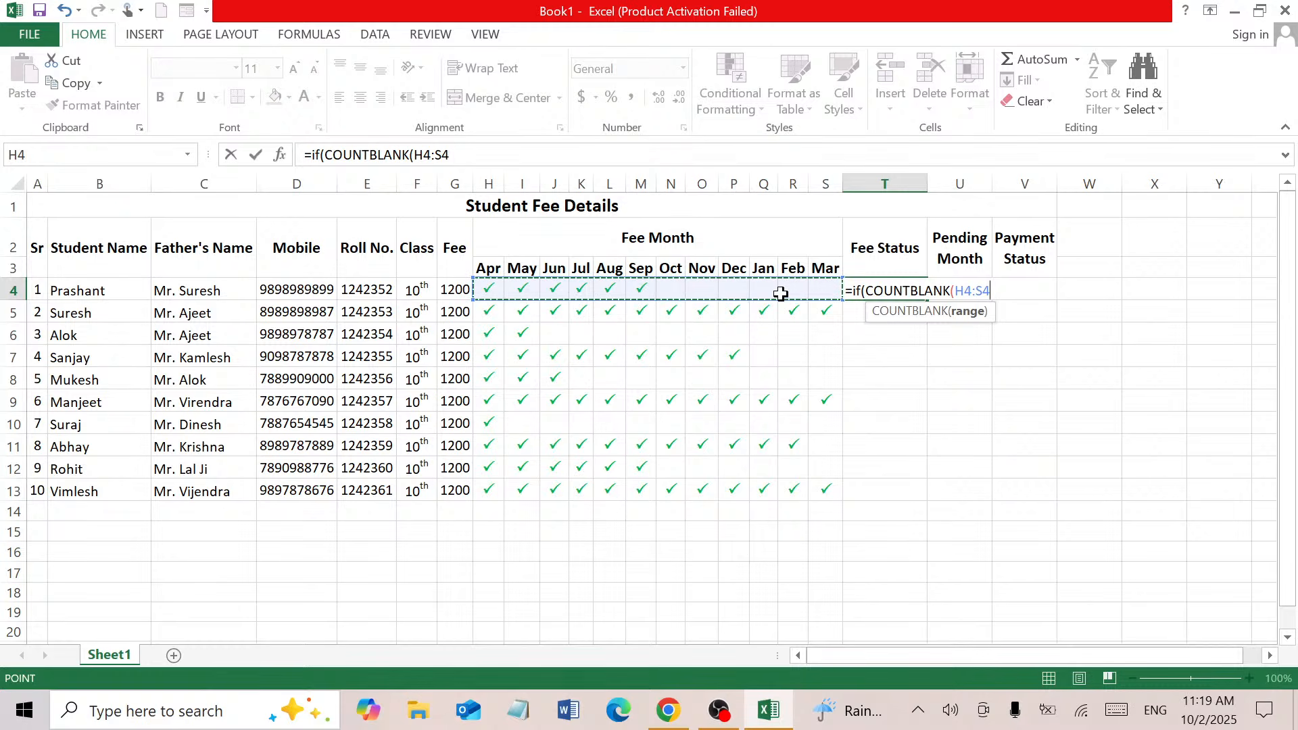
text())
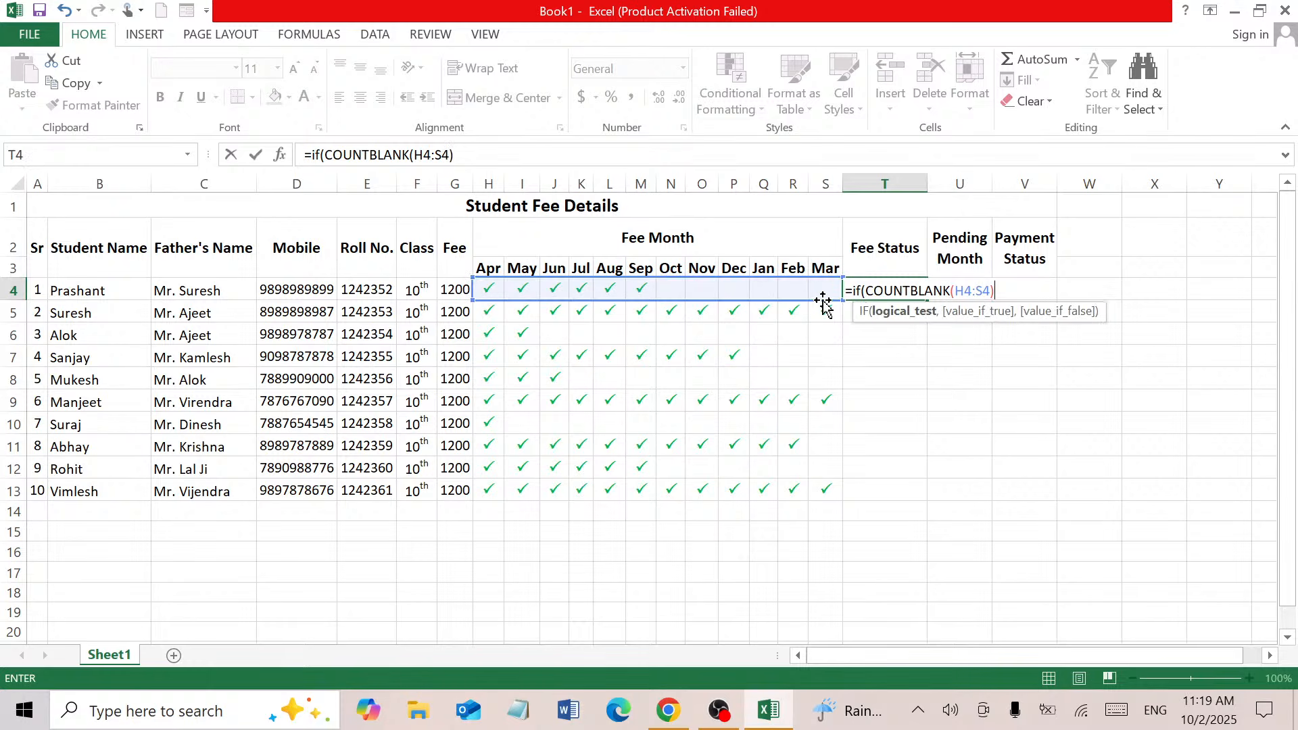
text(,)
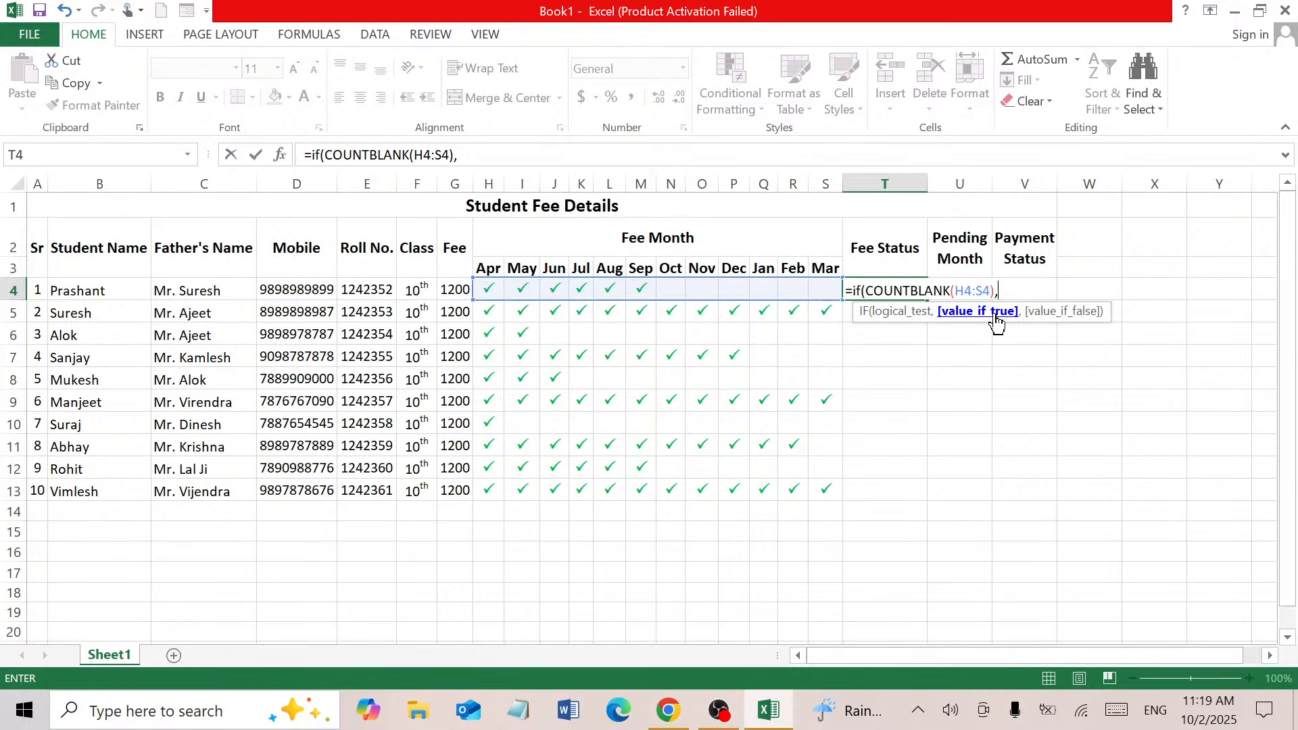
text(")
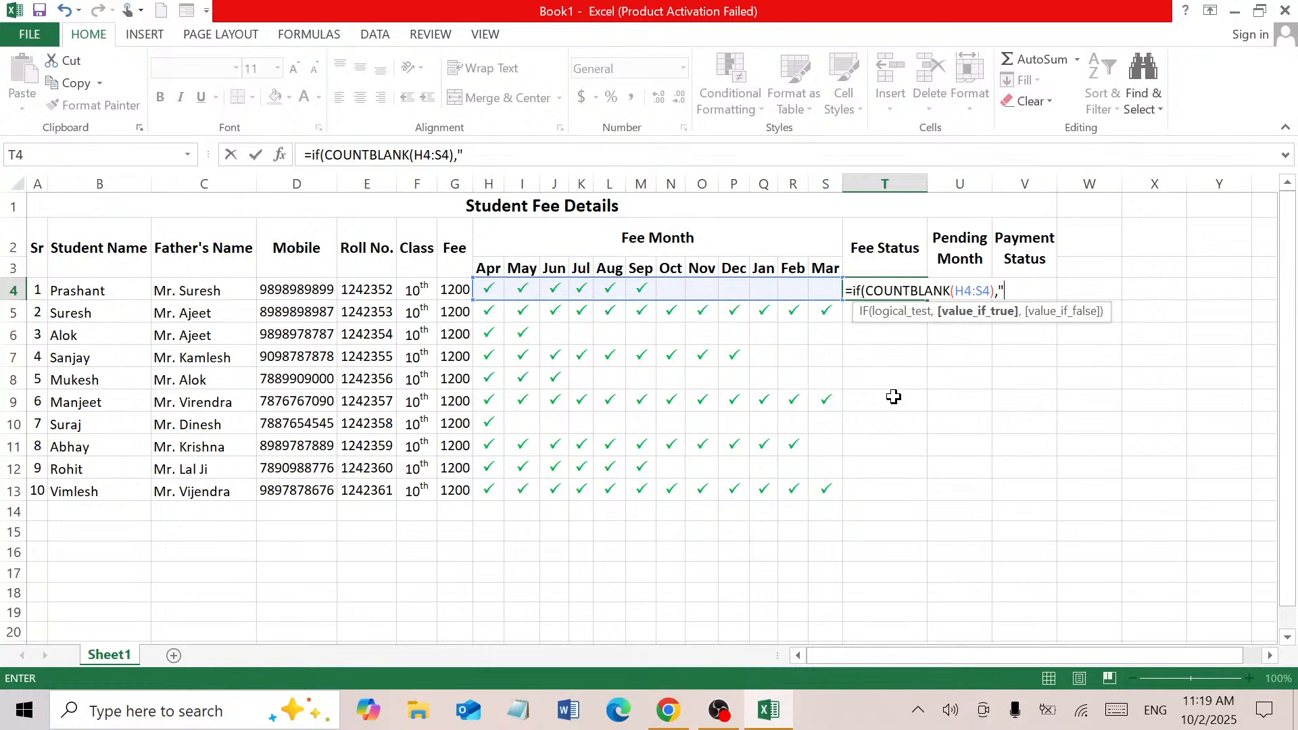
text(S)
key(BackSpace)
text(Pending")
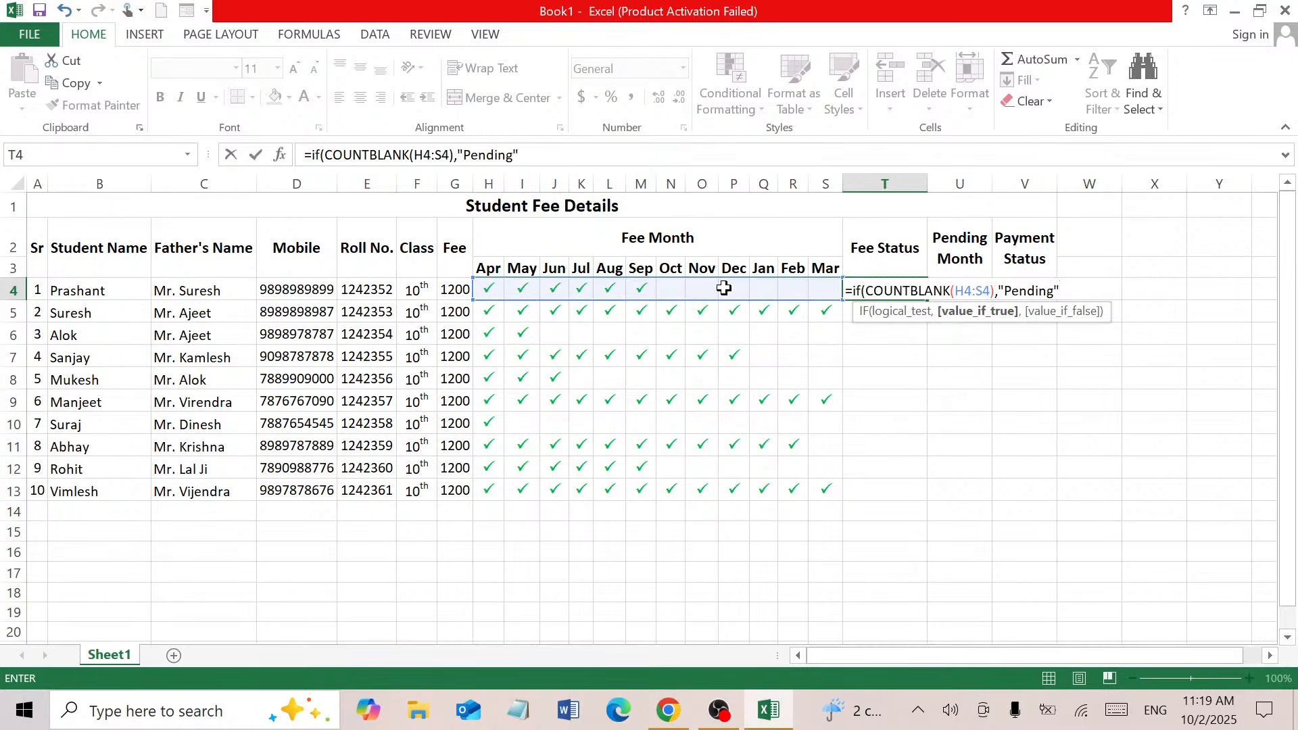
text(,")
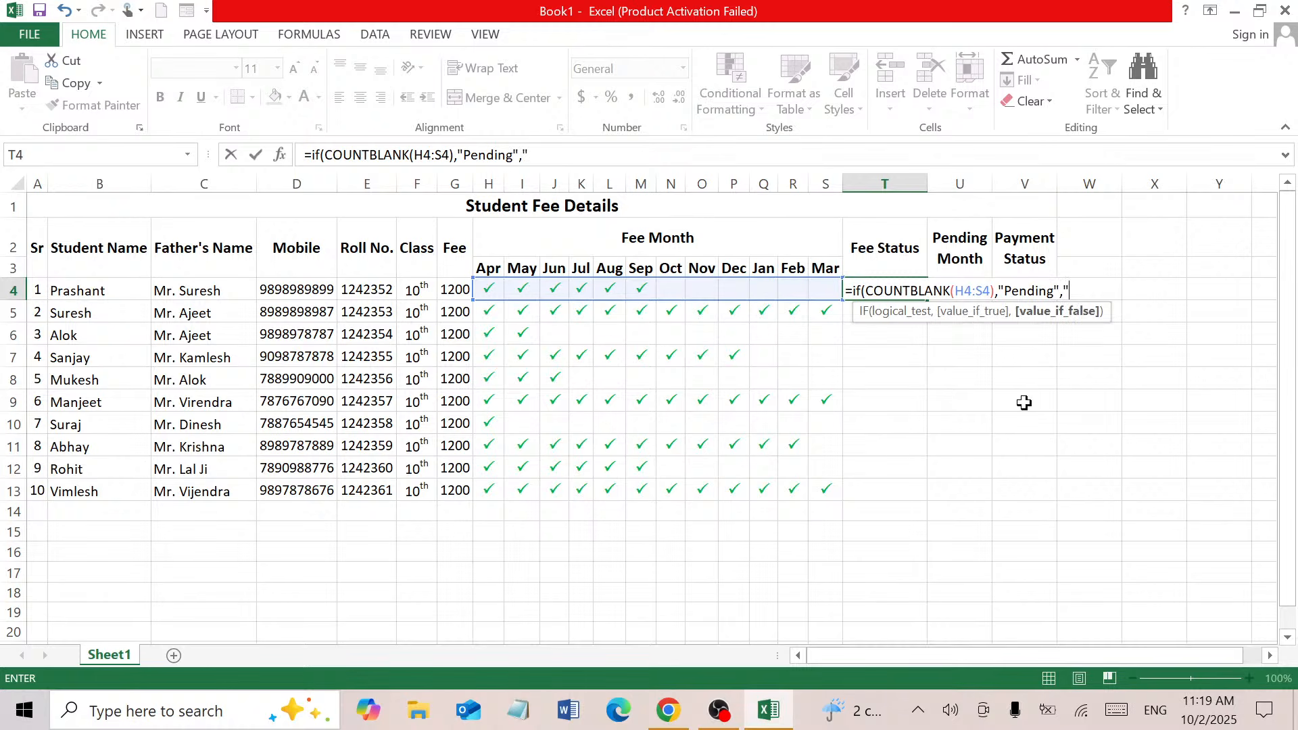
text(Submitted)
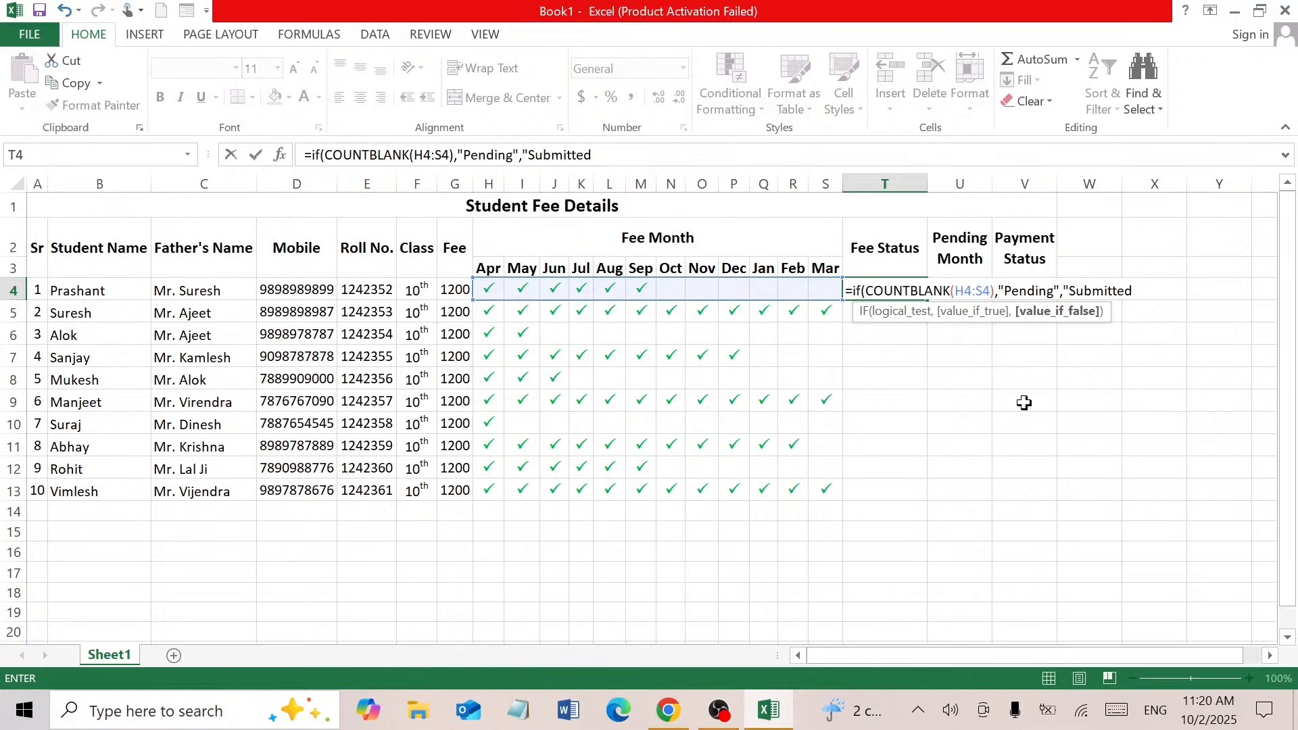
text(")
key(Tab)
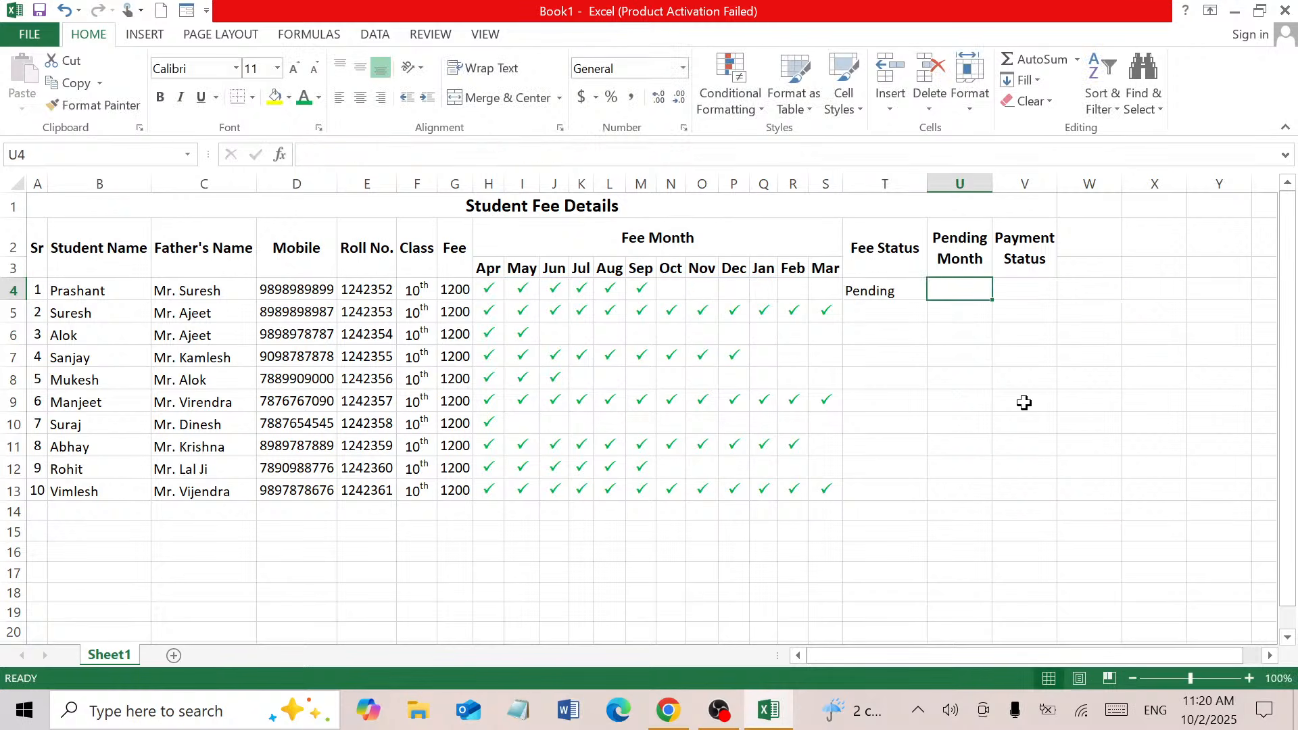
click(905, 292)
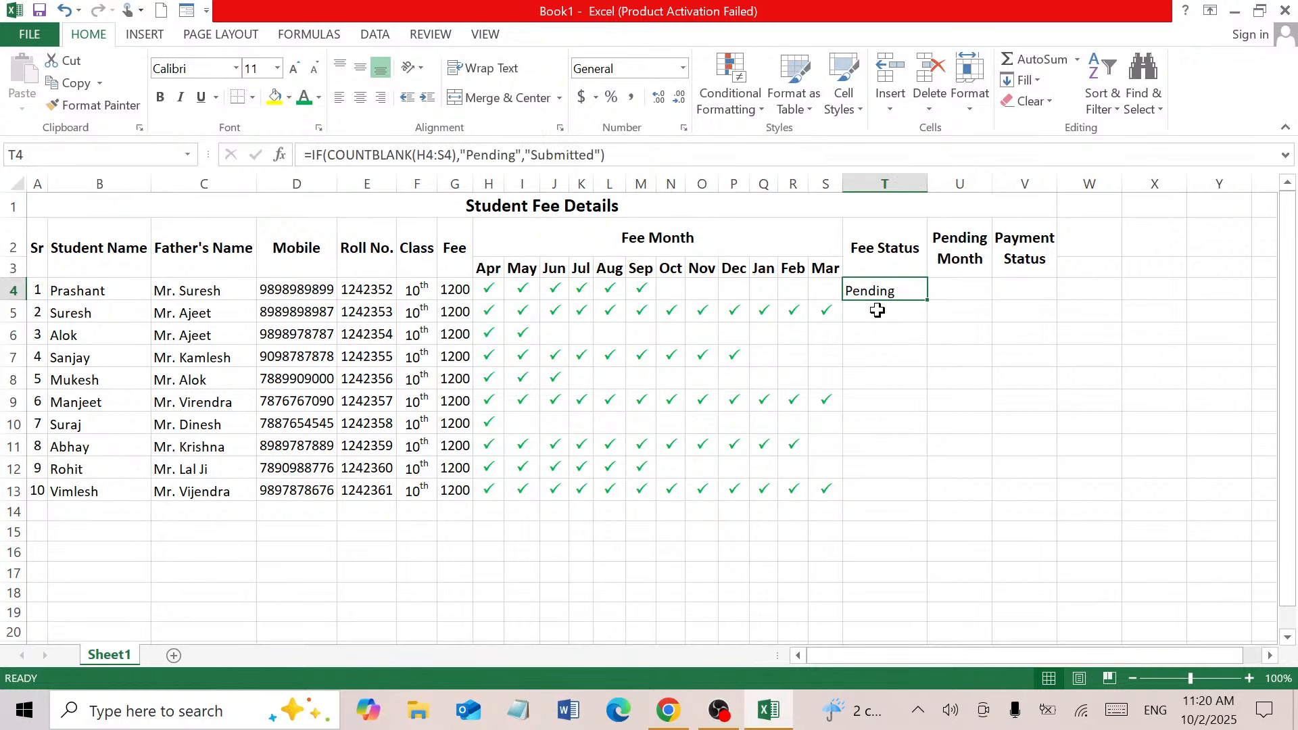
Enter =IF(COUNTBLANK(H5:S5),"Pending","Submitted") in T5, showing Submitted for the second student
click(878, 311)
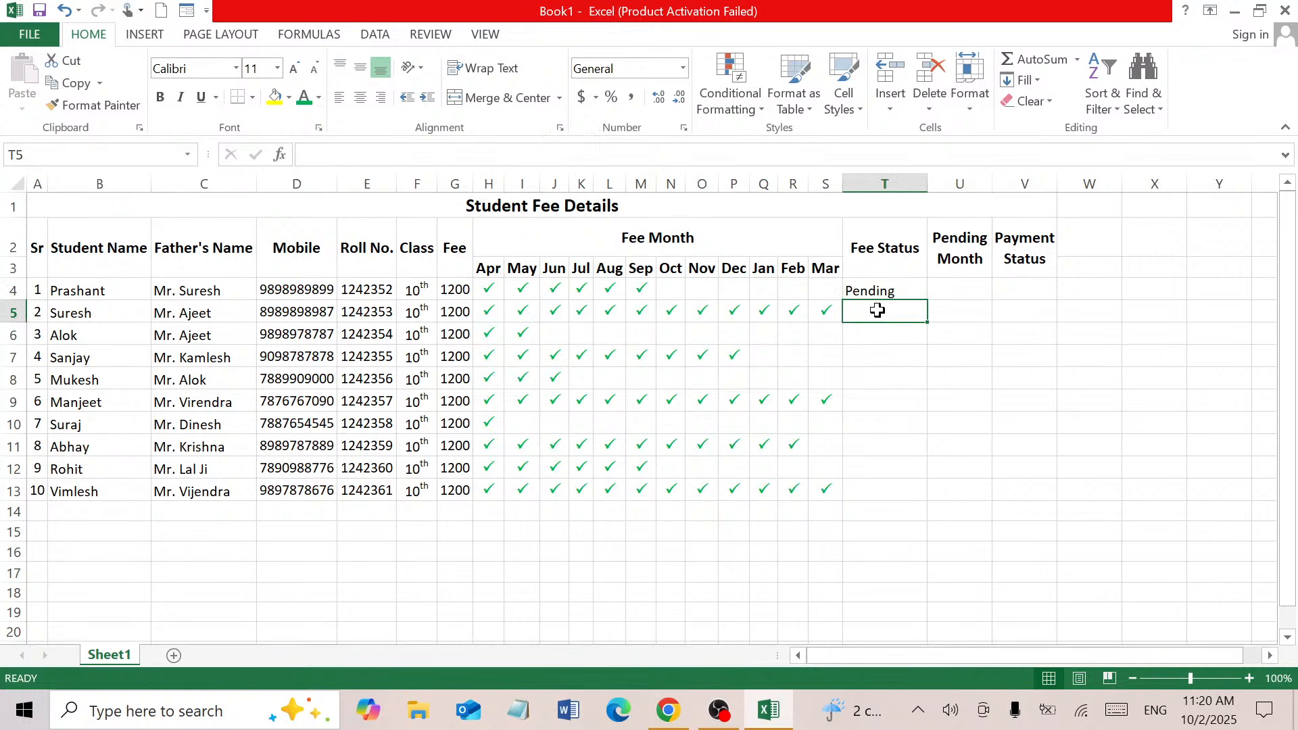
text(=i)
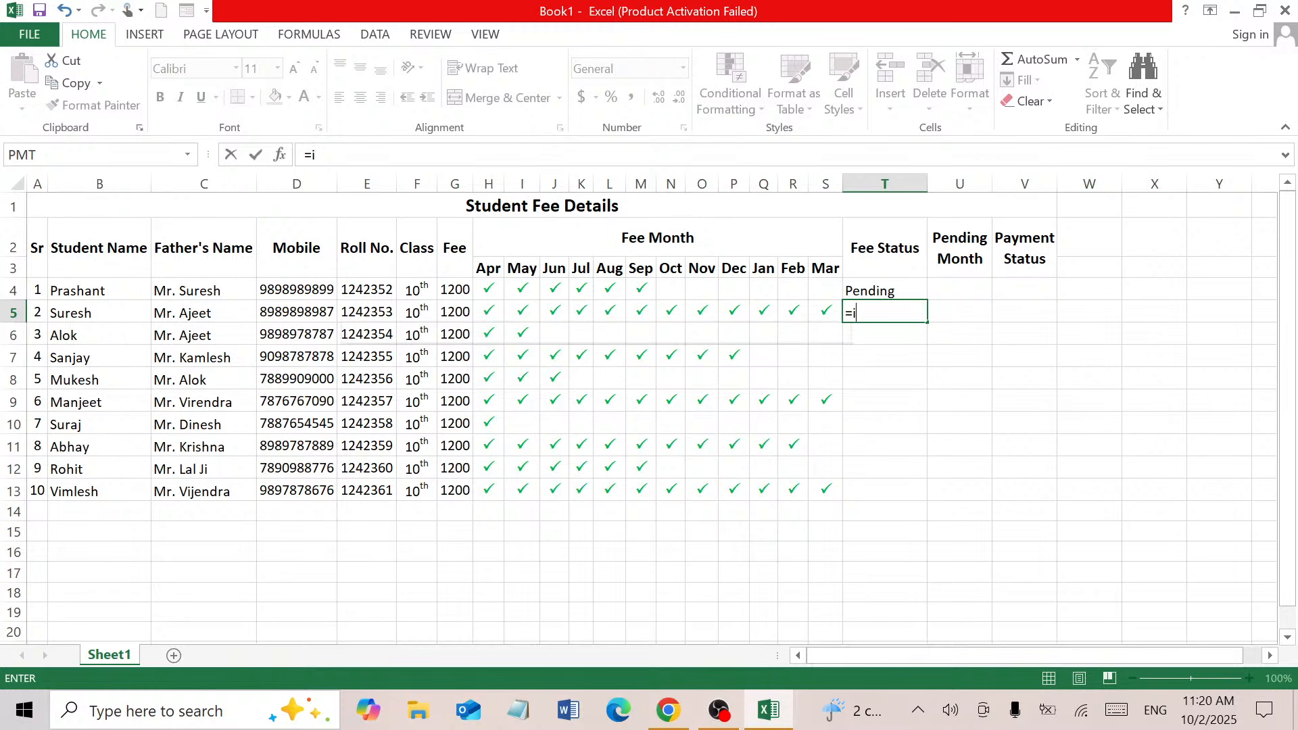
text(f()
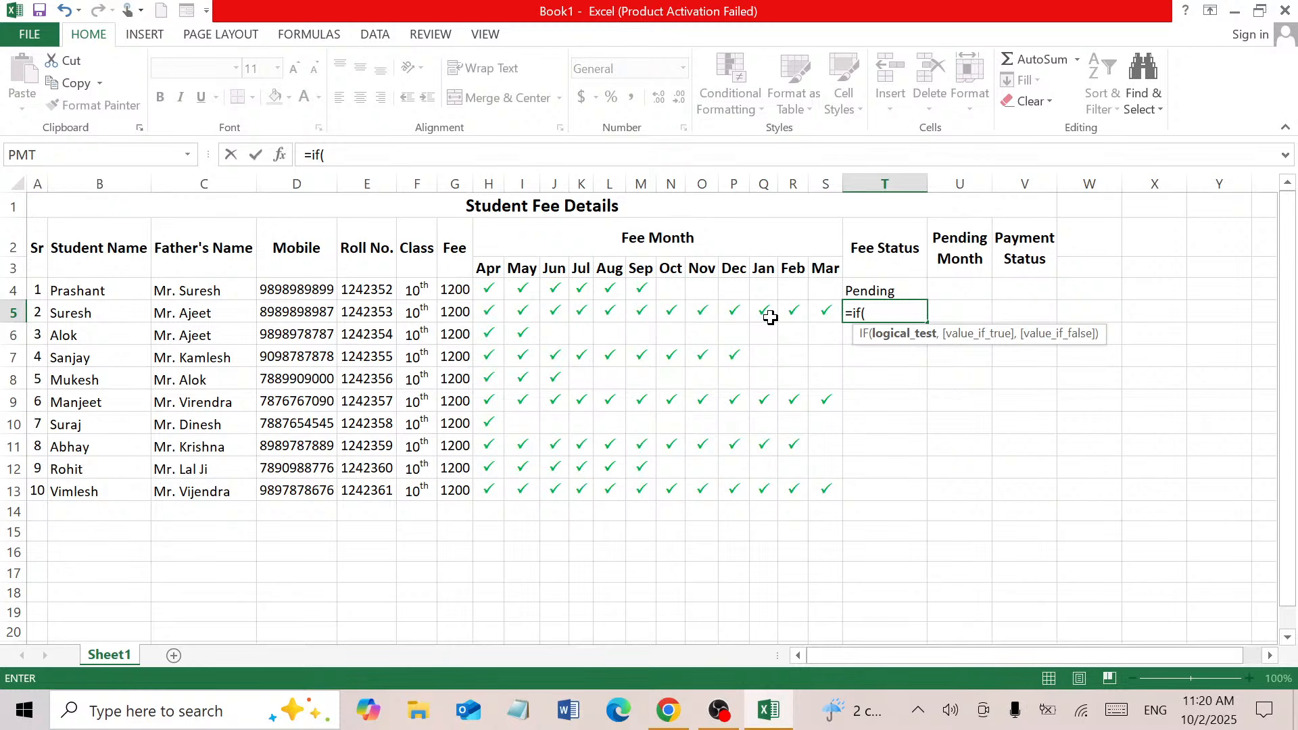
text(count)
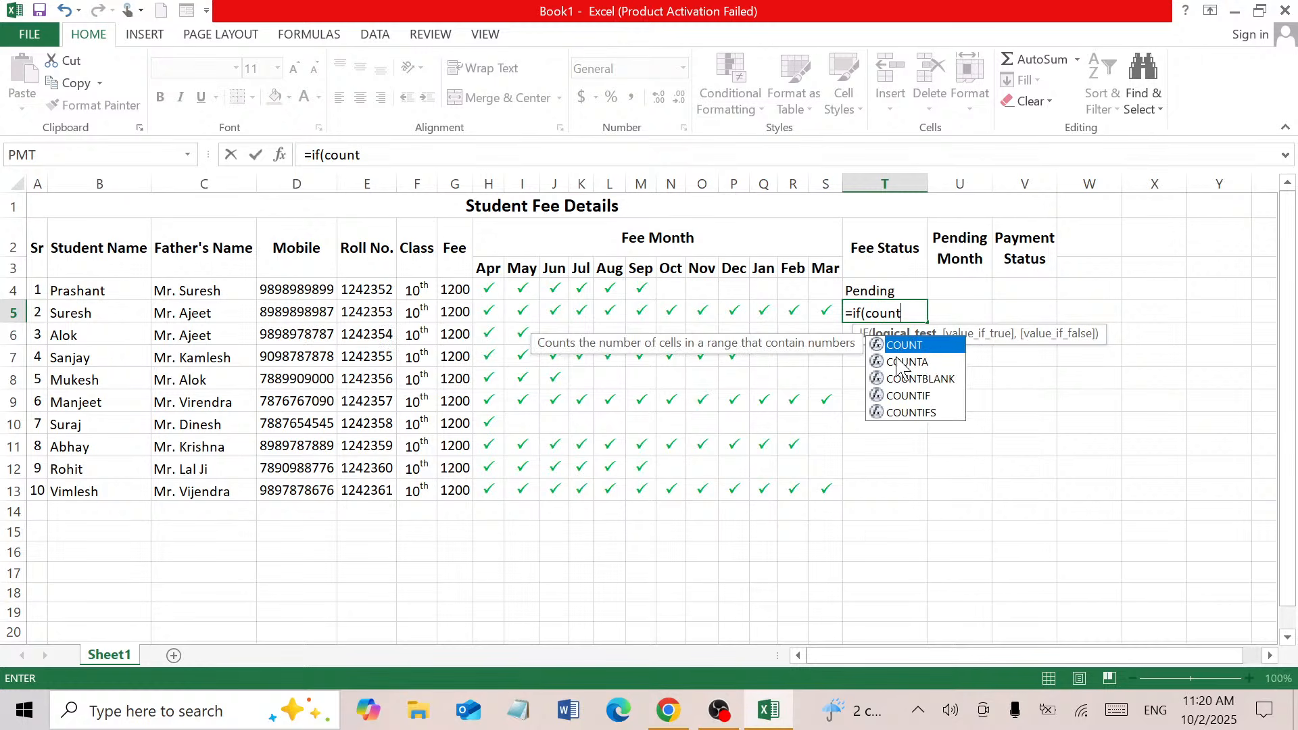
click(940, 380)
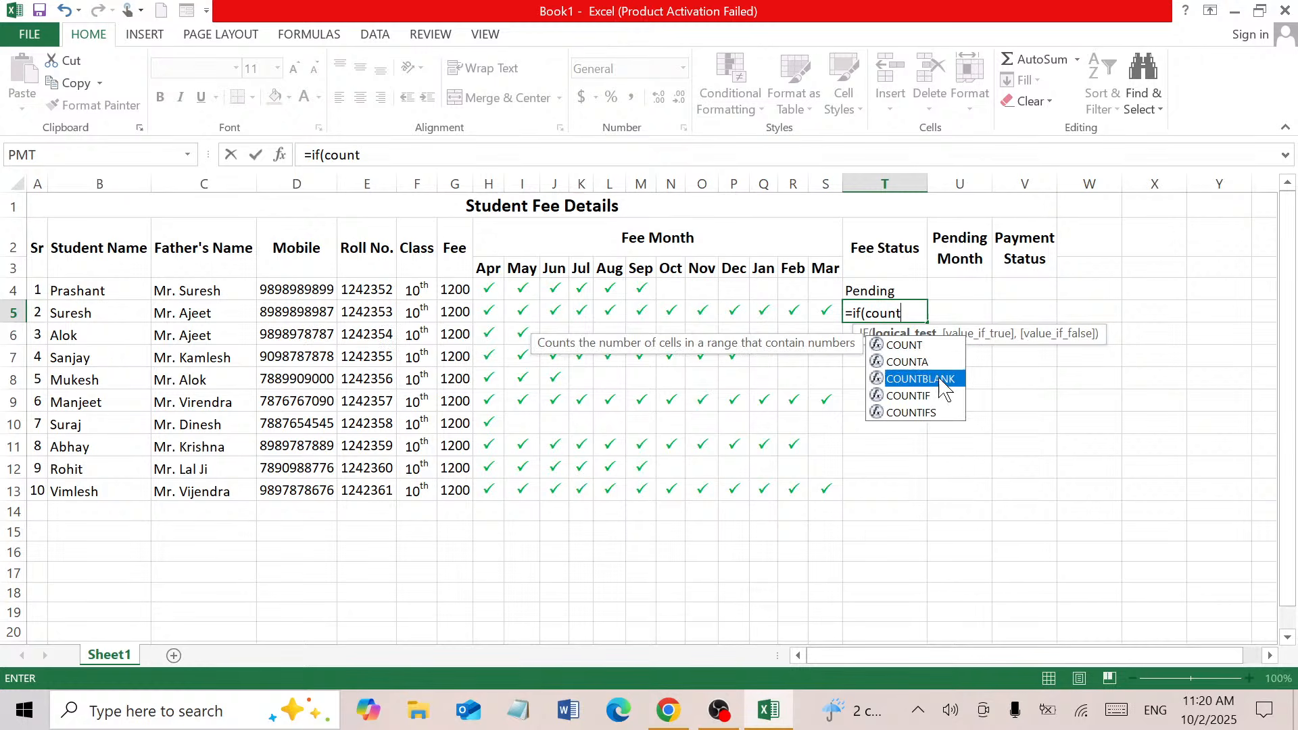
double_click(943, 380)
drag(488, 313, 819, 310)
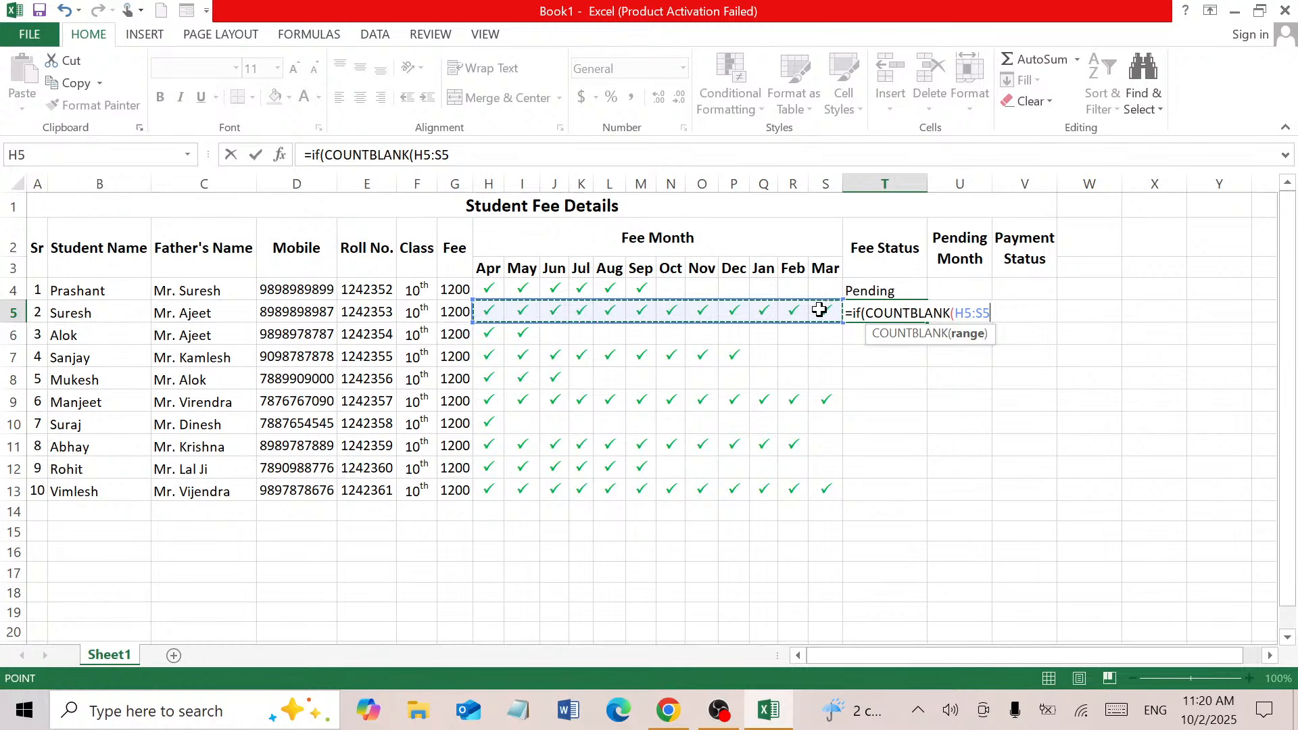
text())
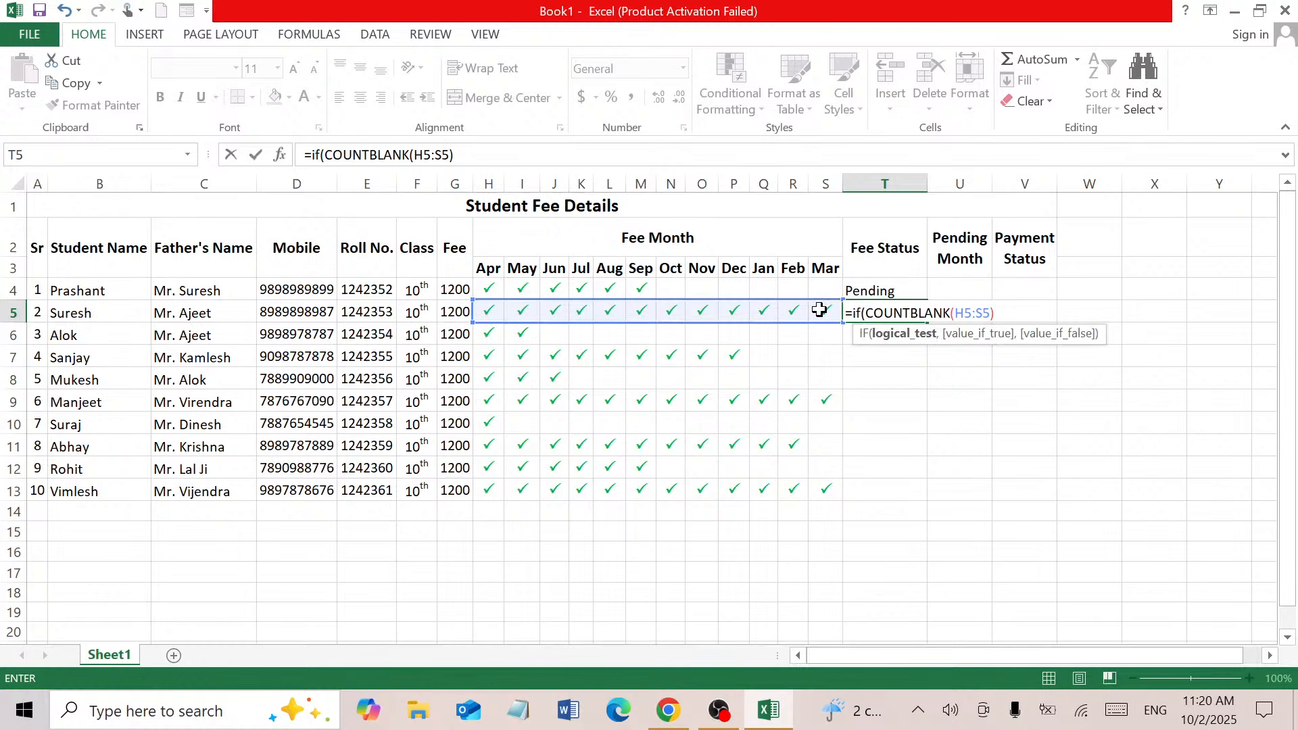
text(,)
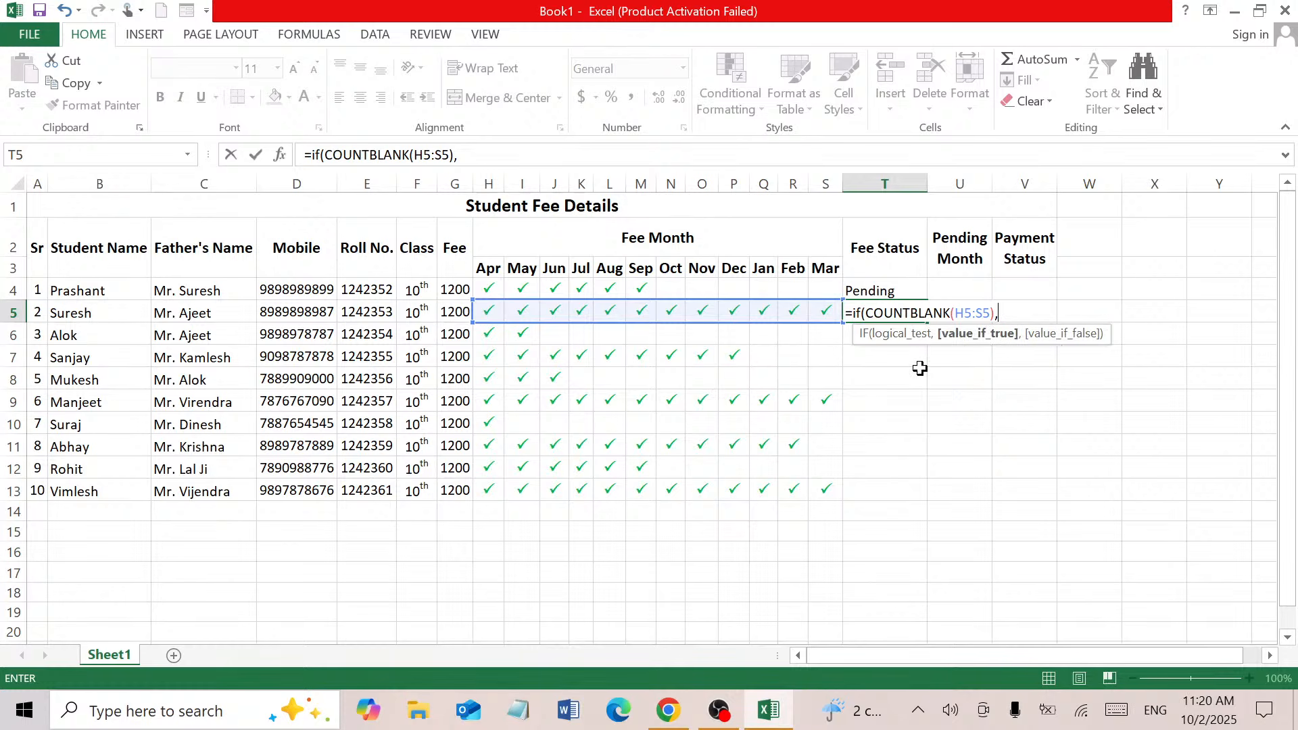
text("Pending")
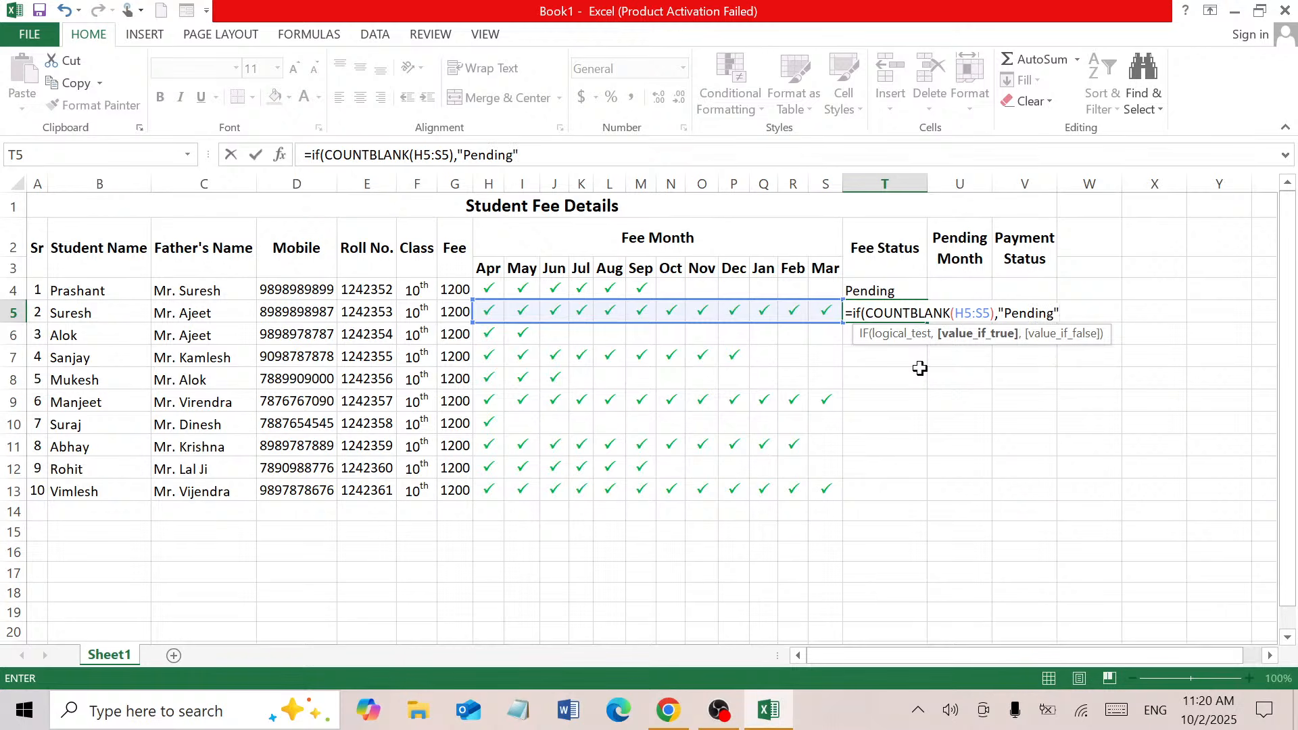
text(,")
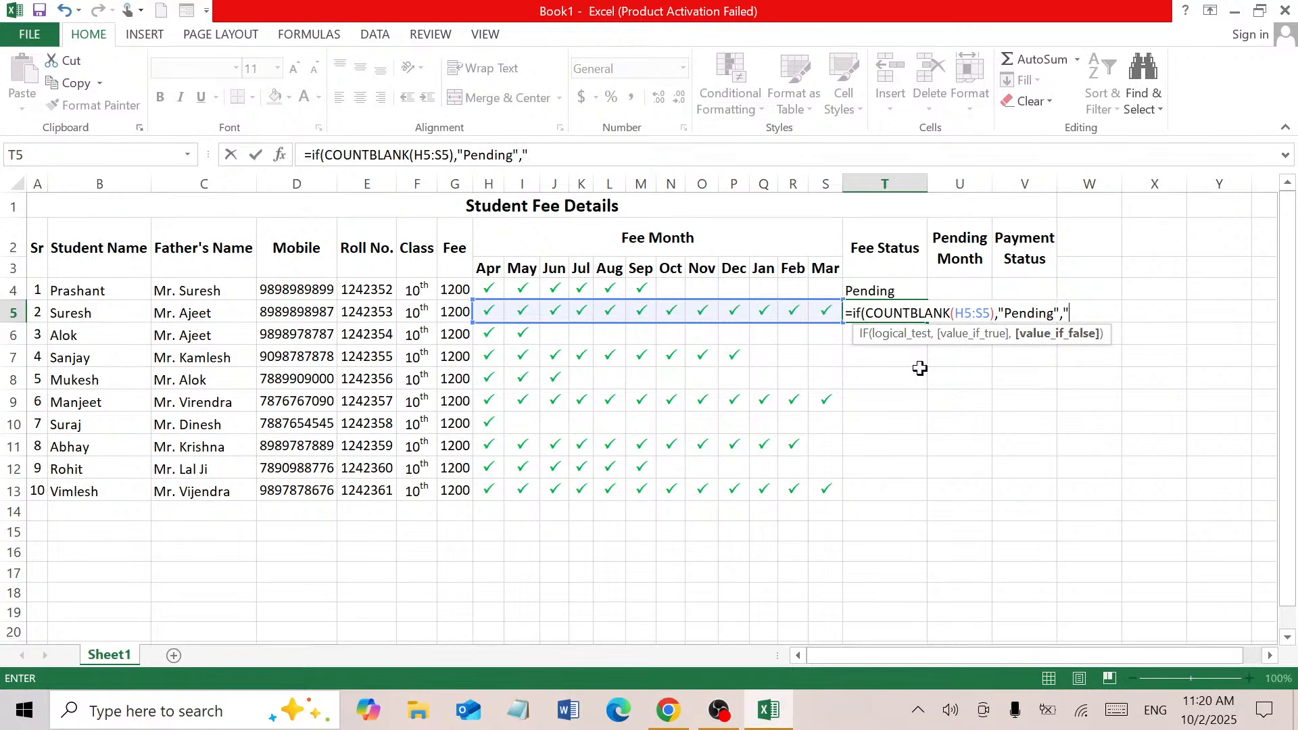
text(Subm)
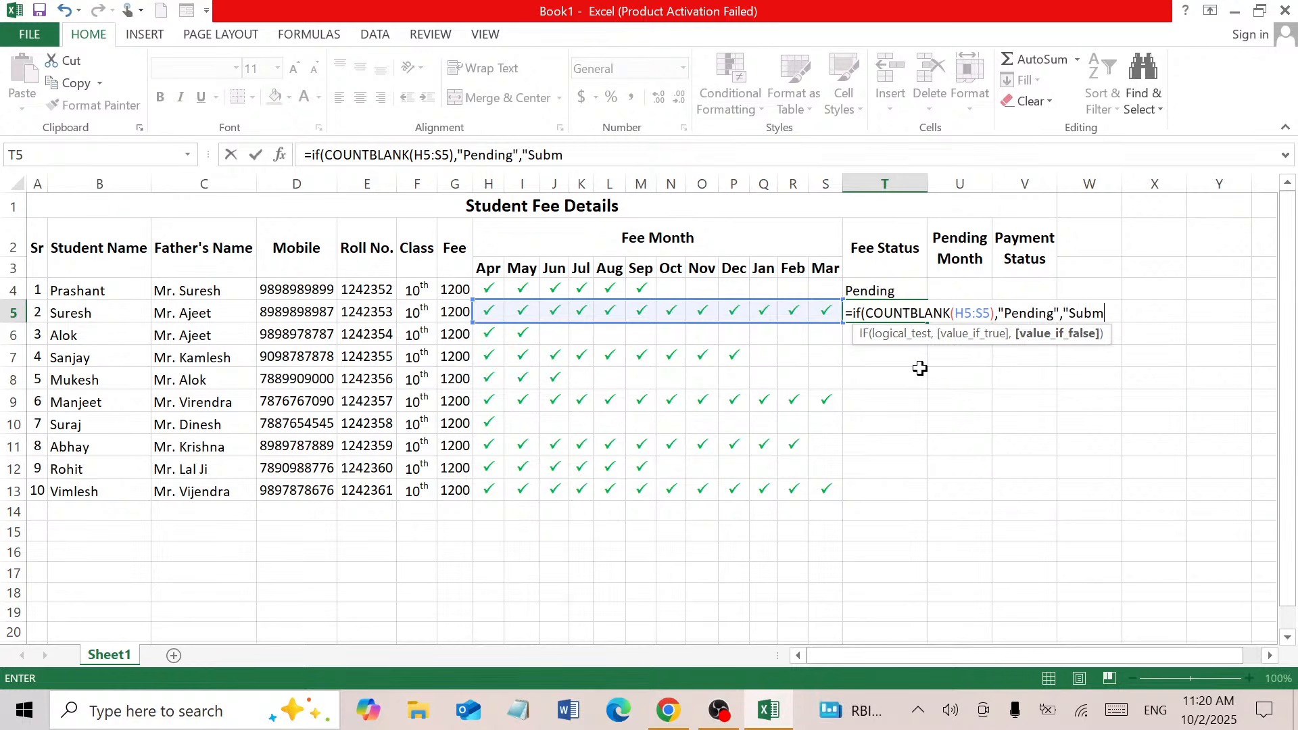
text(itted"))
key(Return)
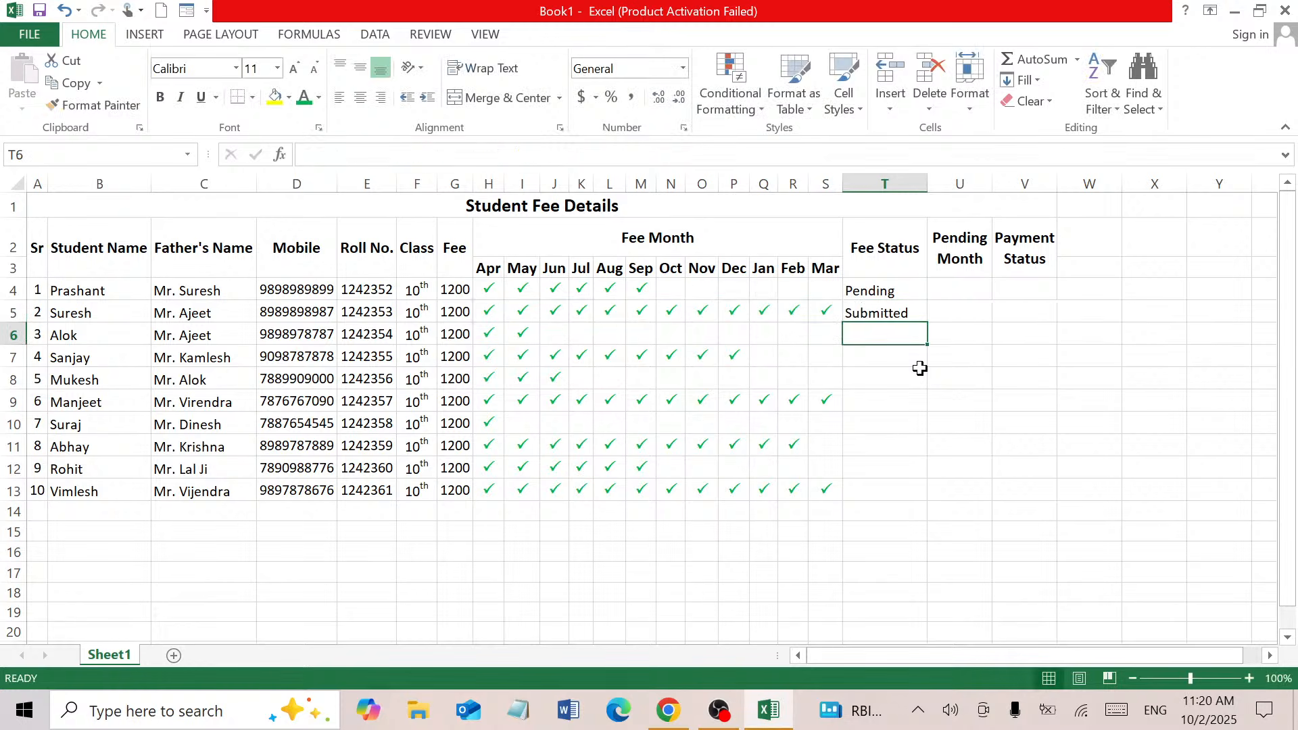
click(886, 309)
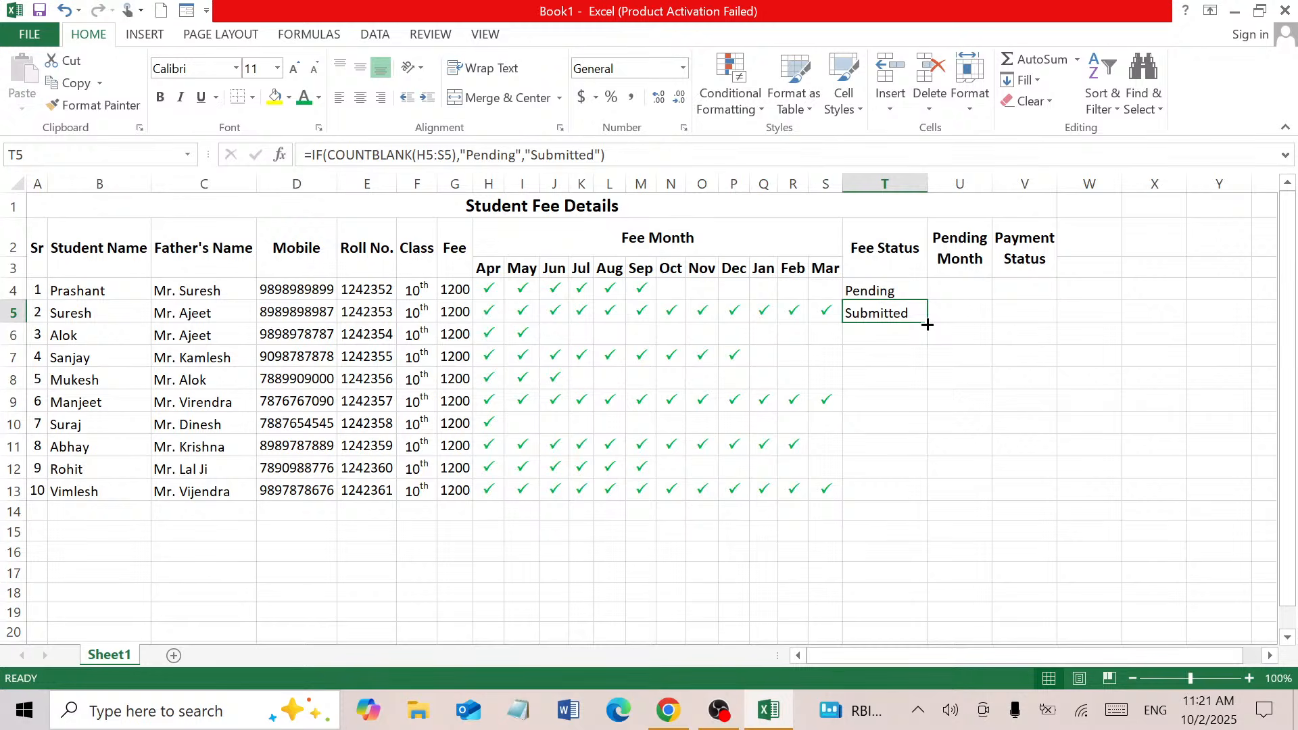
Fill the Fee Status formula down to T13 and tick Jan–Mar (Q7:S7) for row 7
double_click(927, 325)
click(941, 395)
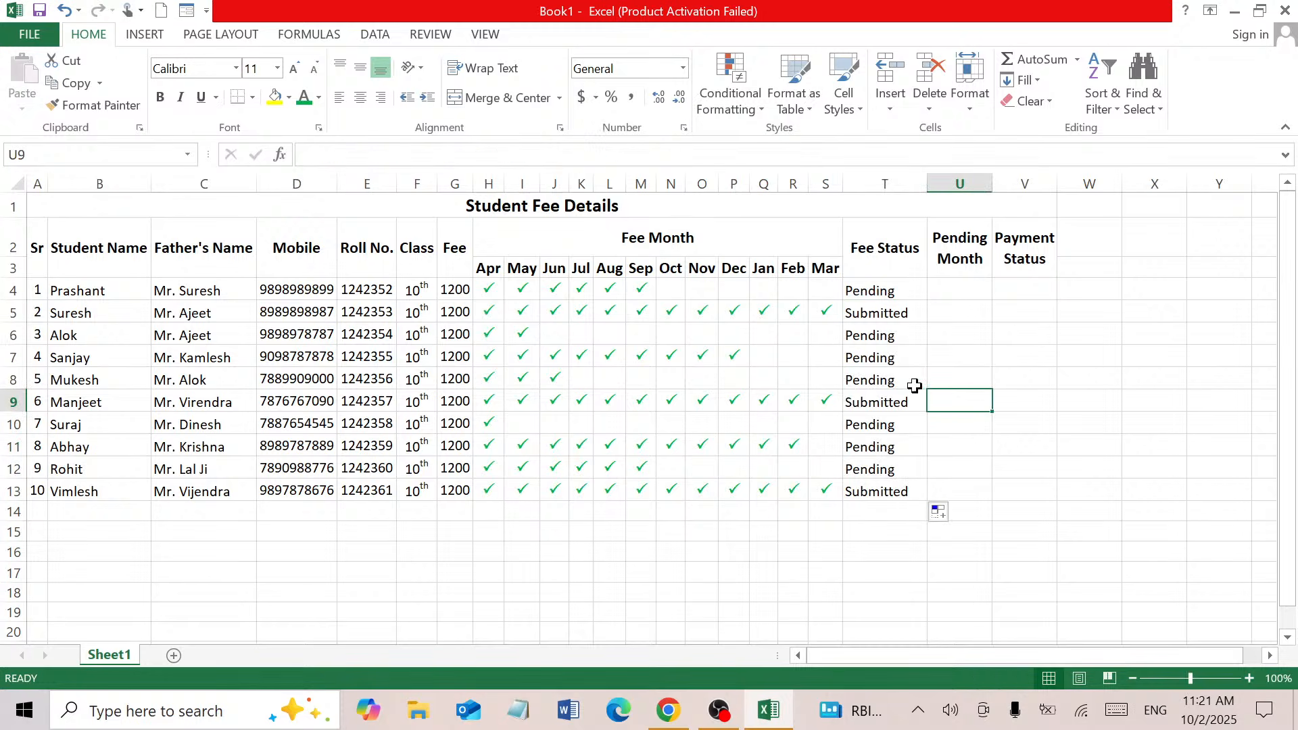
click(765, 357)
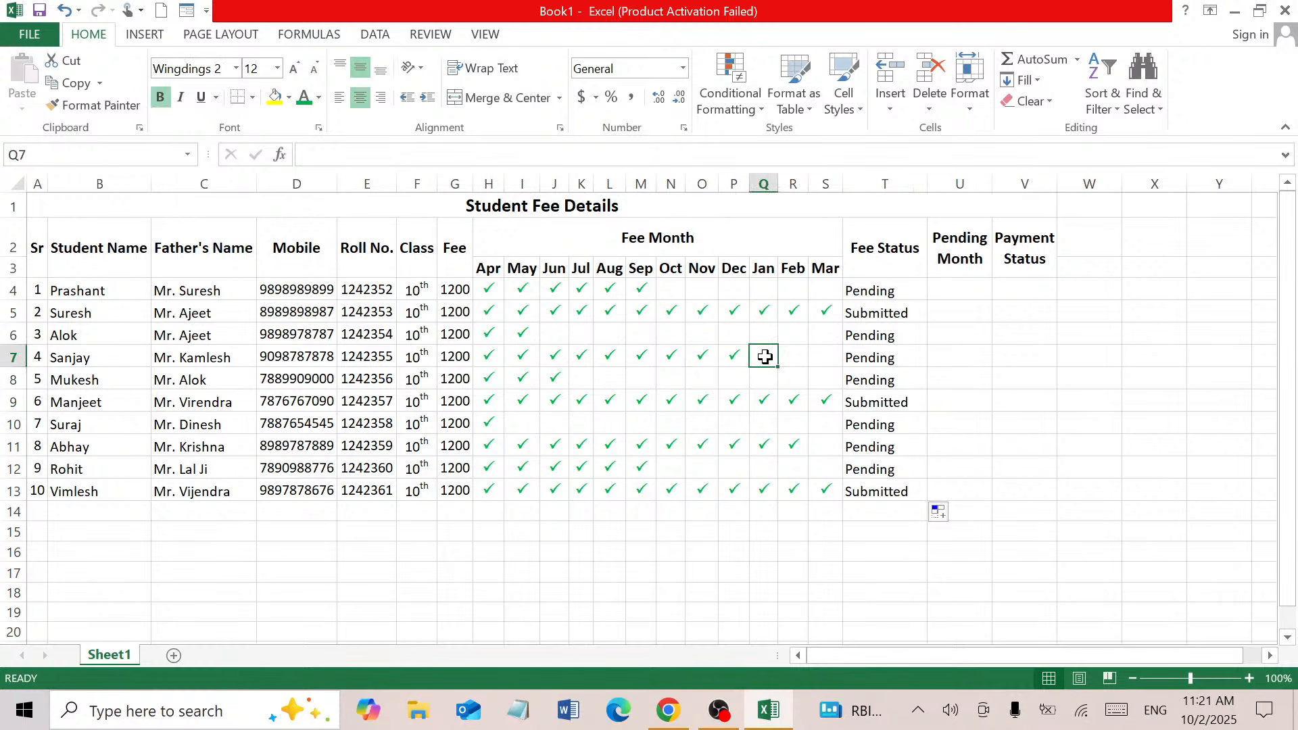
text(P)
key(Tab)
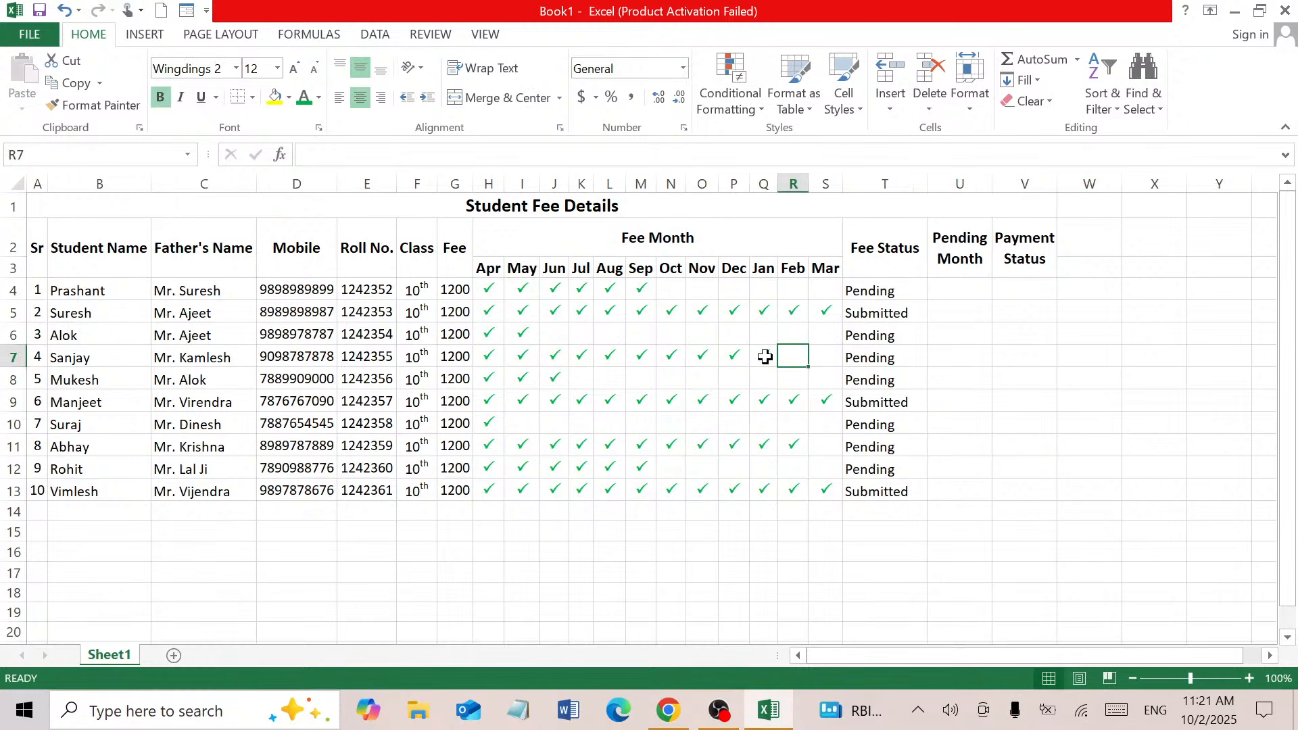
text(P)
key(Tab)
text(P)
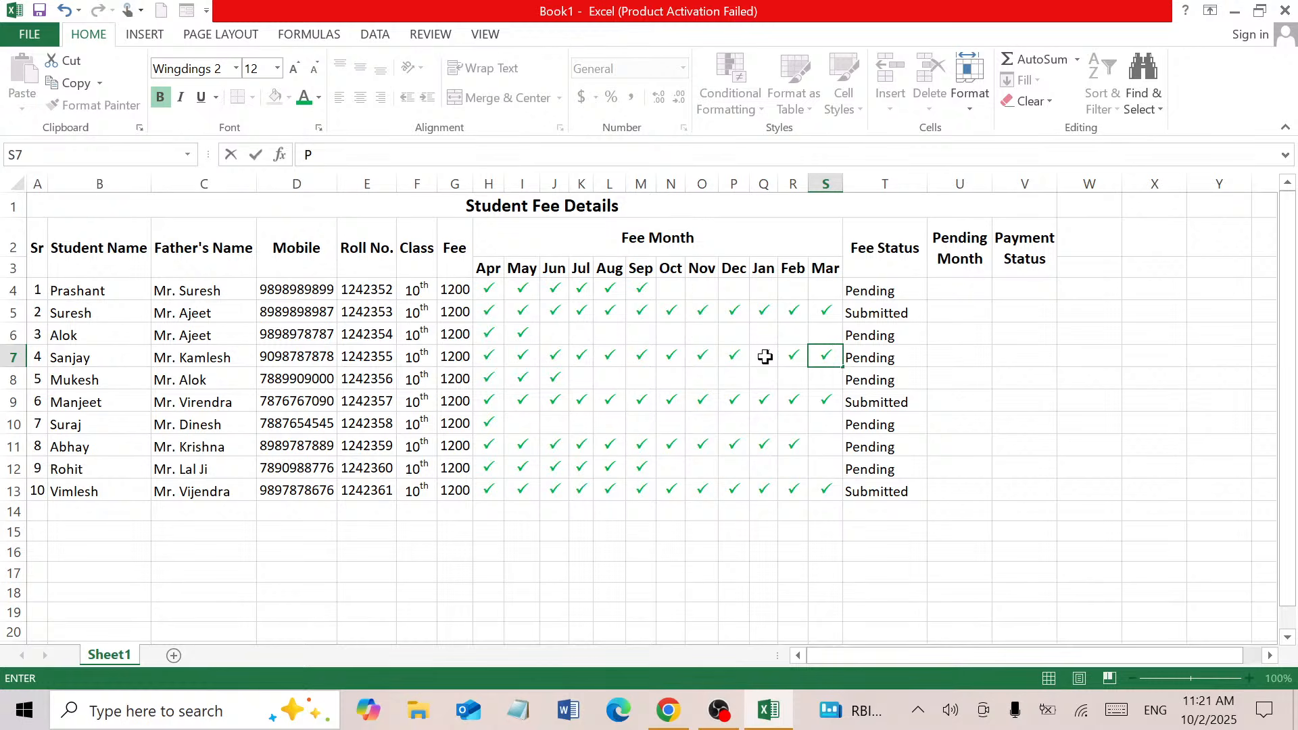
key(Return)
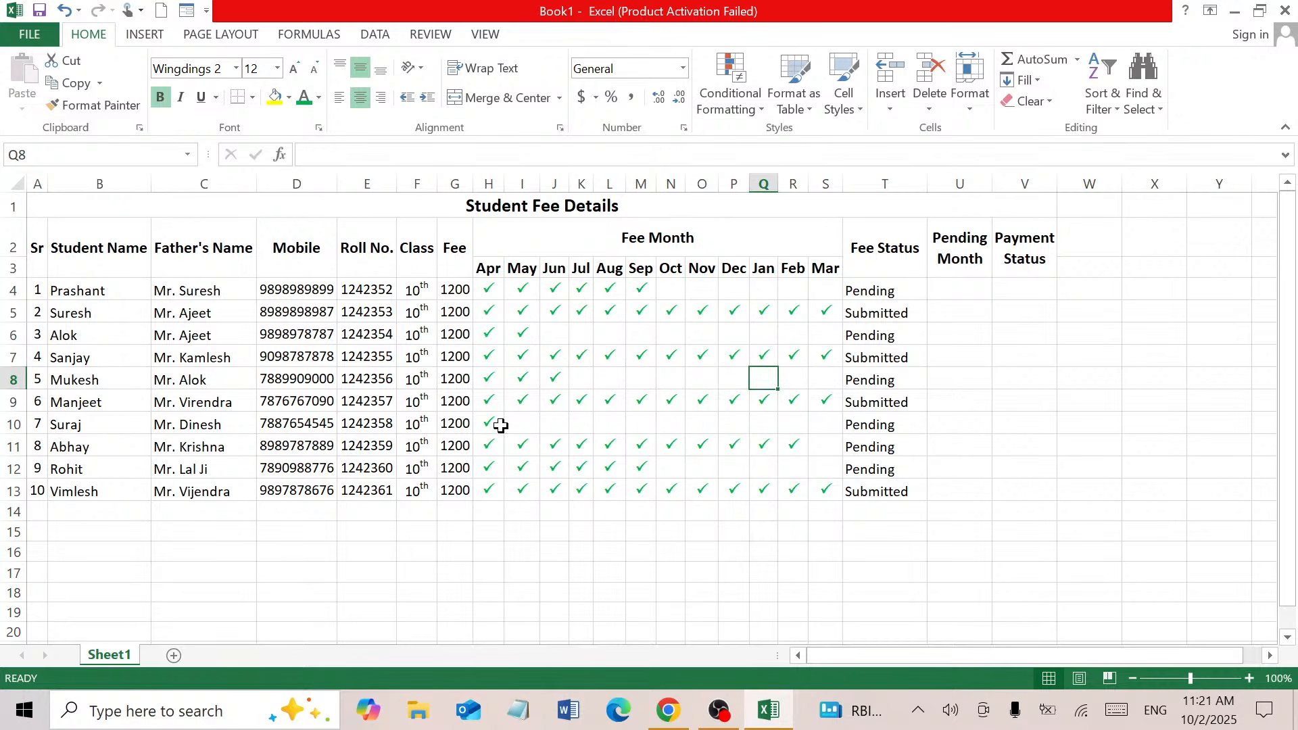
Copy H10's tick across to S10 and narrow column T slightly
click(494, 424)
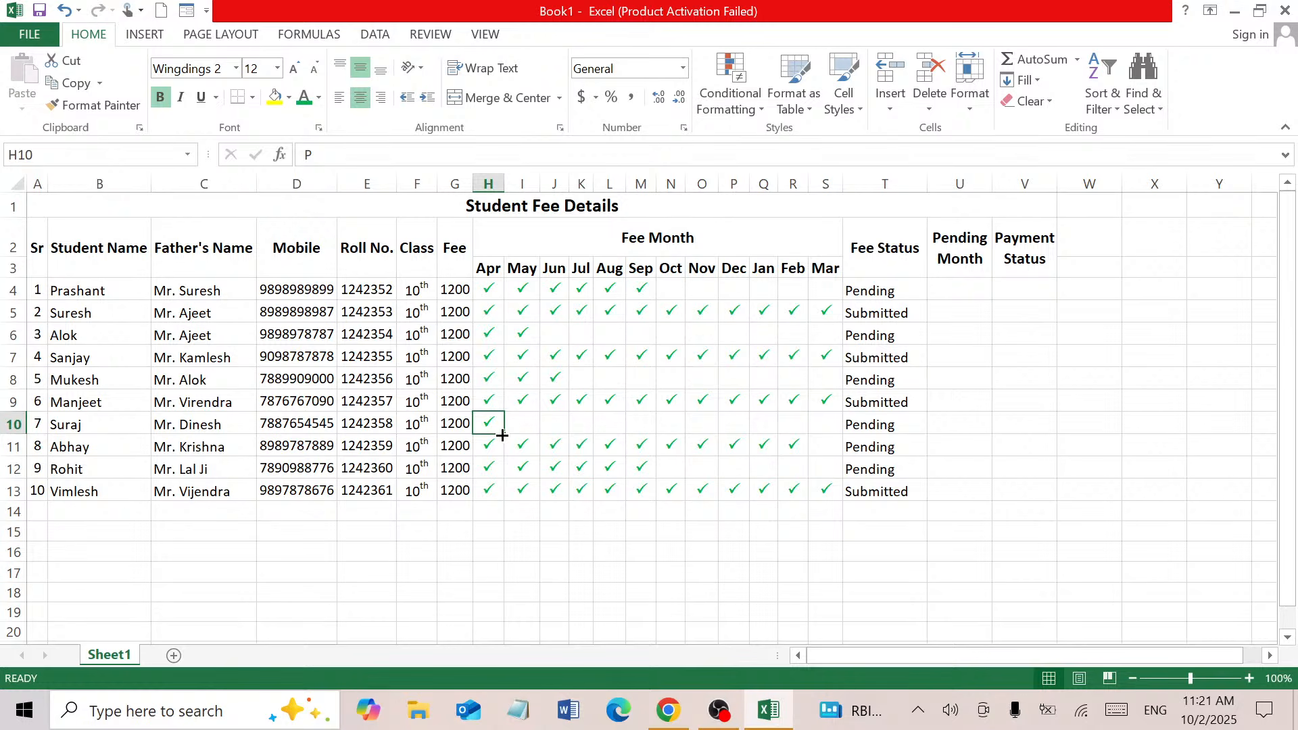
drag(502, 436, 831, 439)
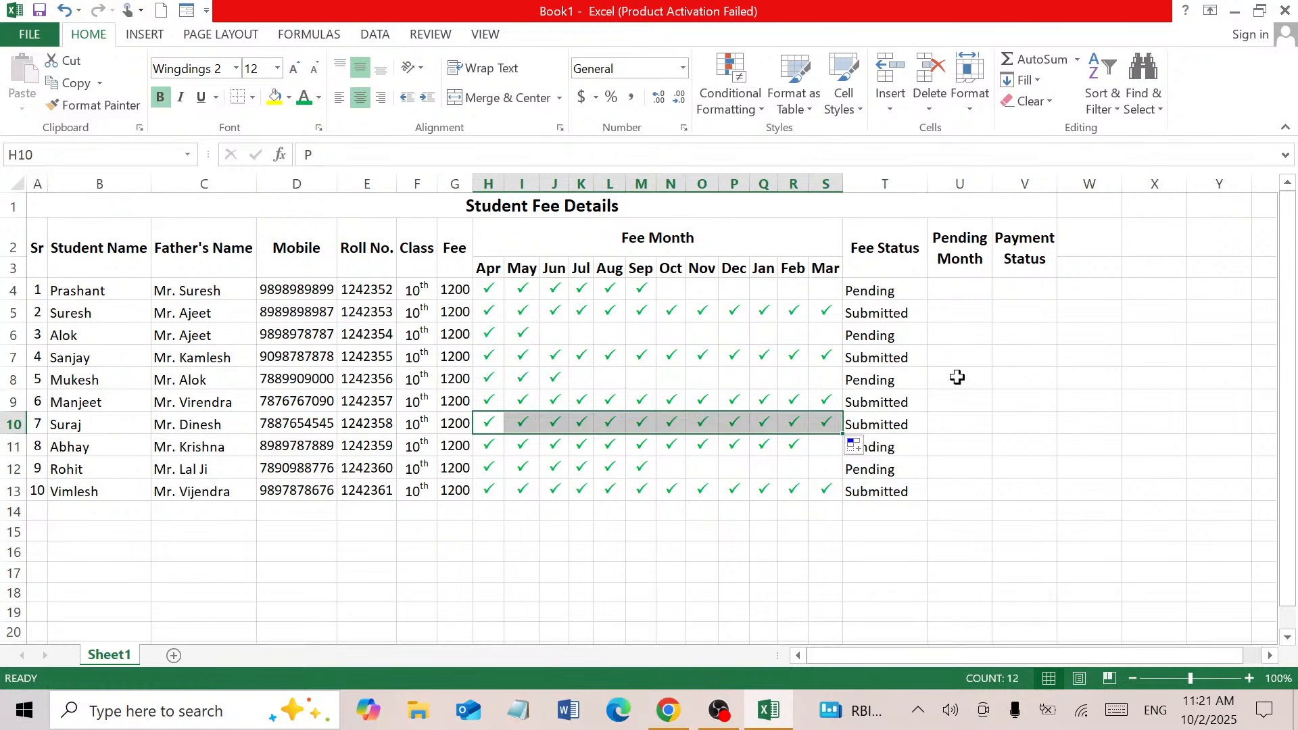
drag(927, 184, 918, 184)
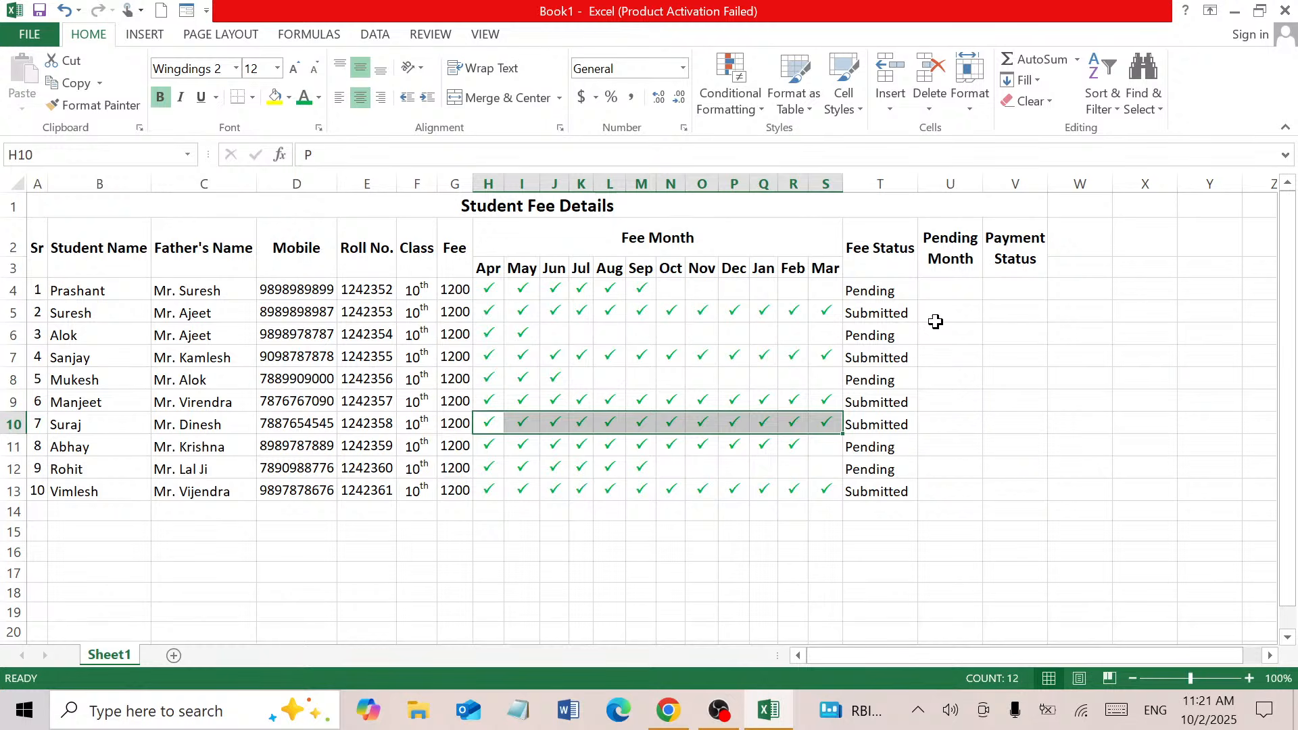
click(969, 284)
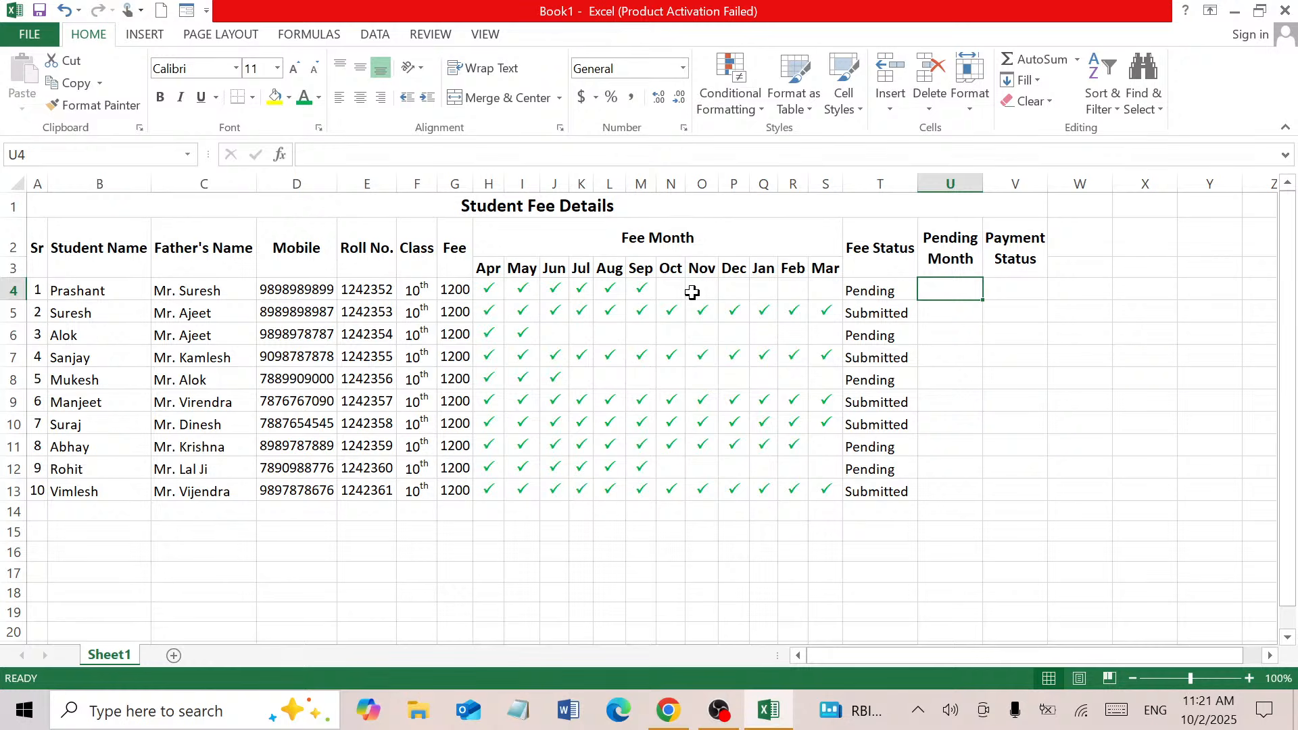
text(=)
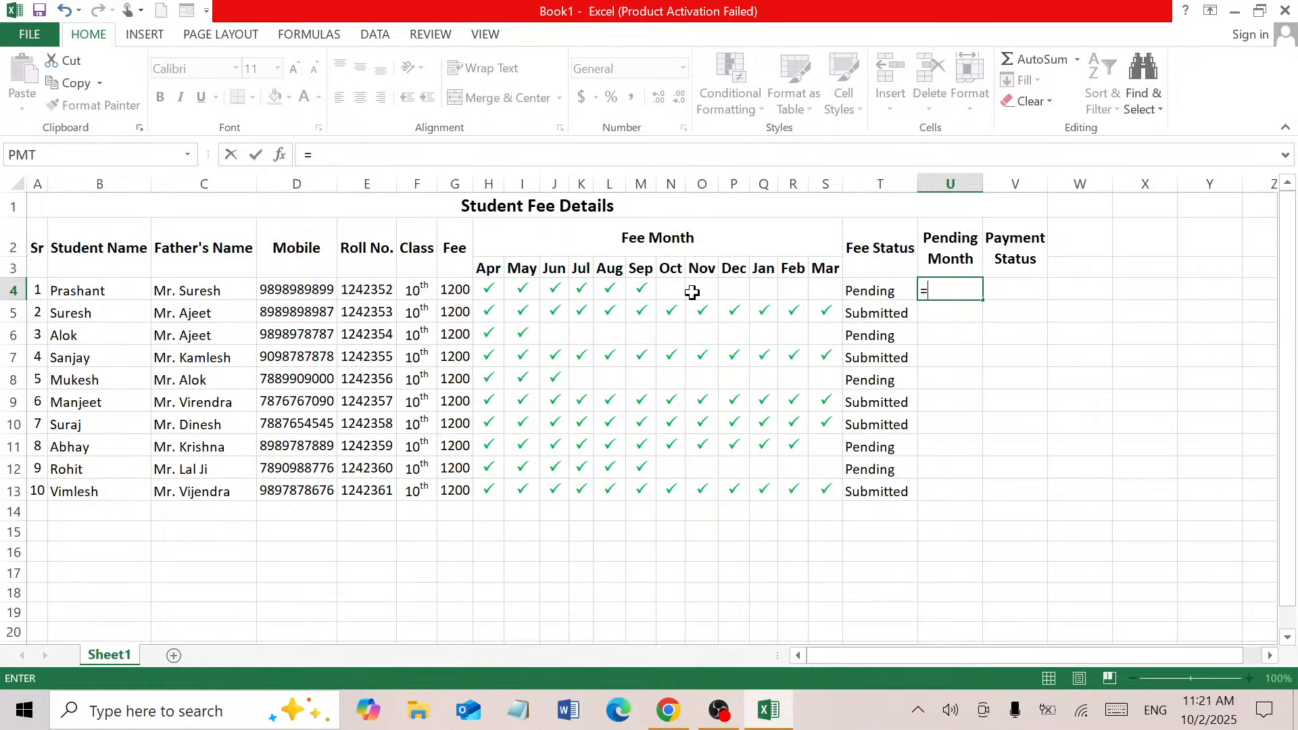
key(Escape)
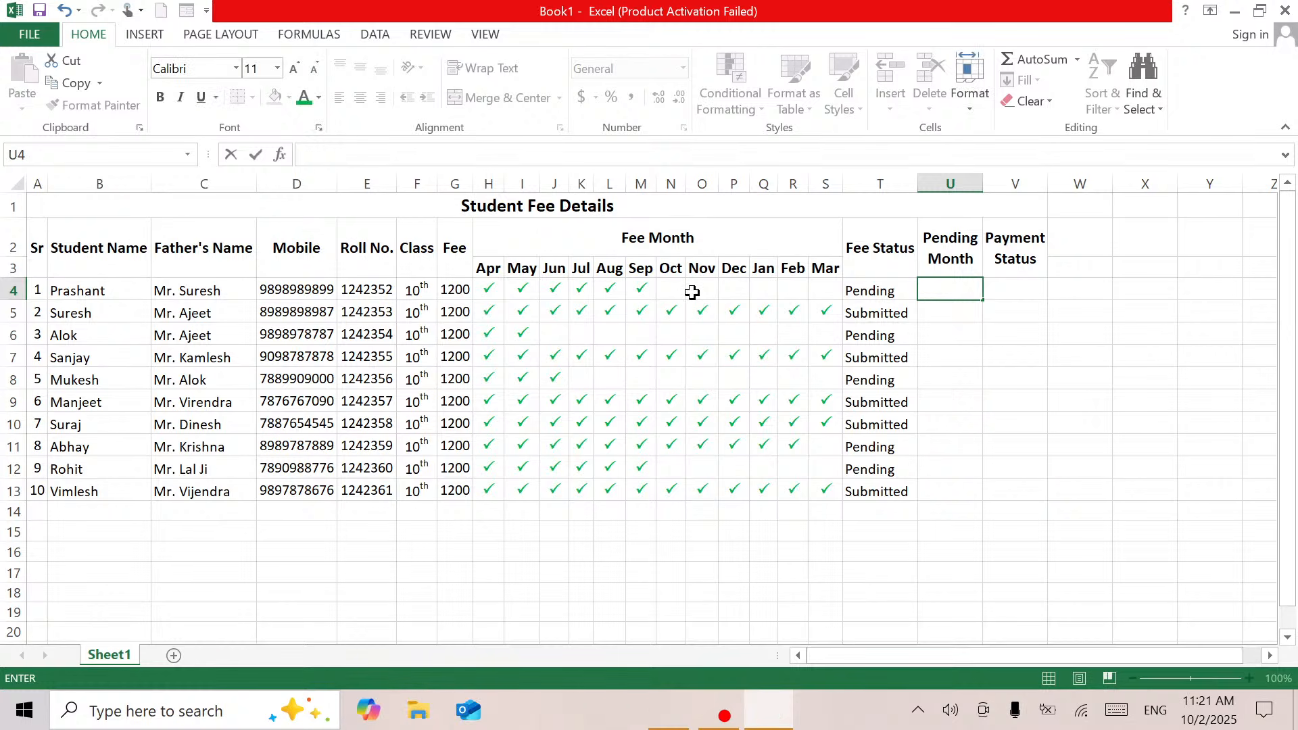
click(565, 348)
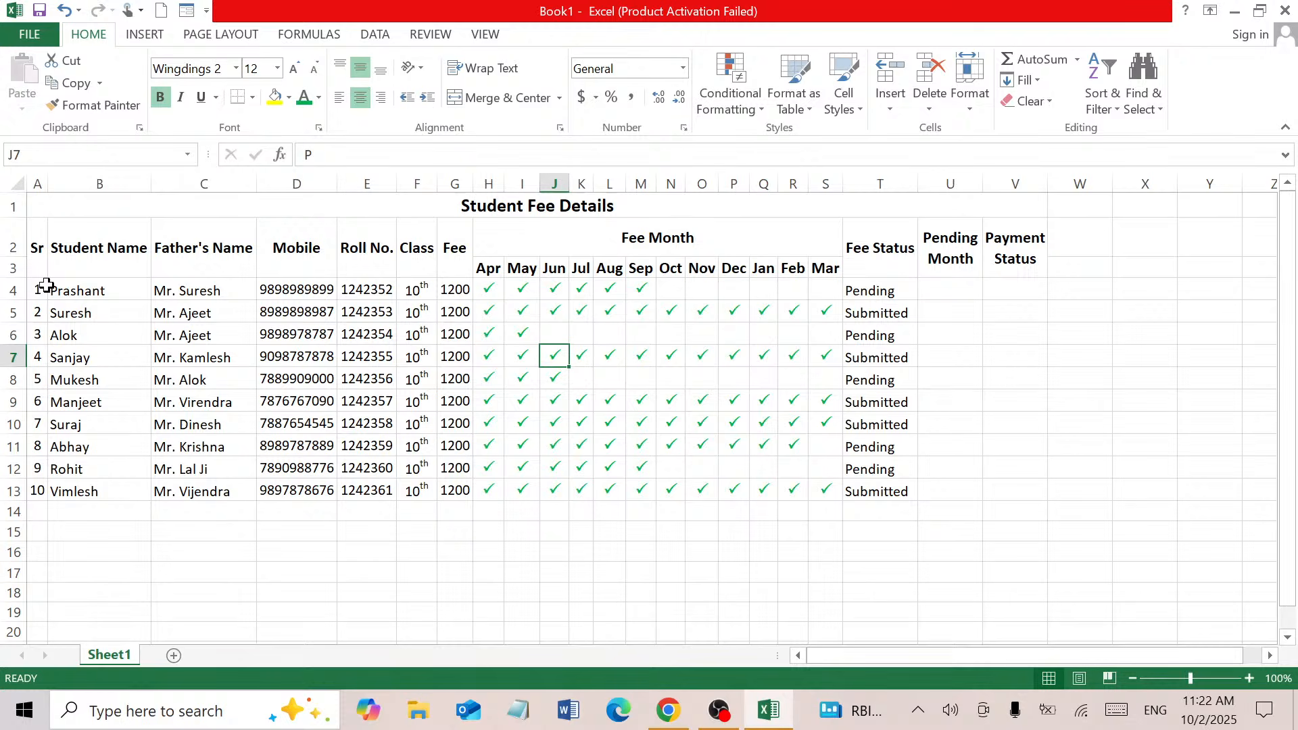
drag(38, 245, 1022, 237)
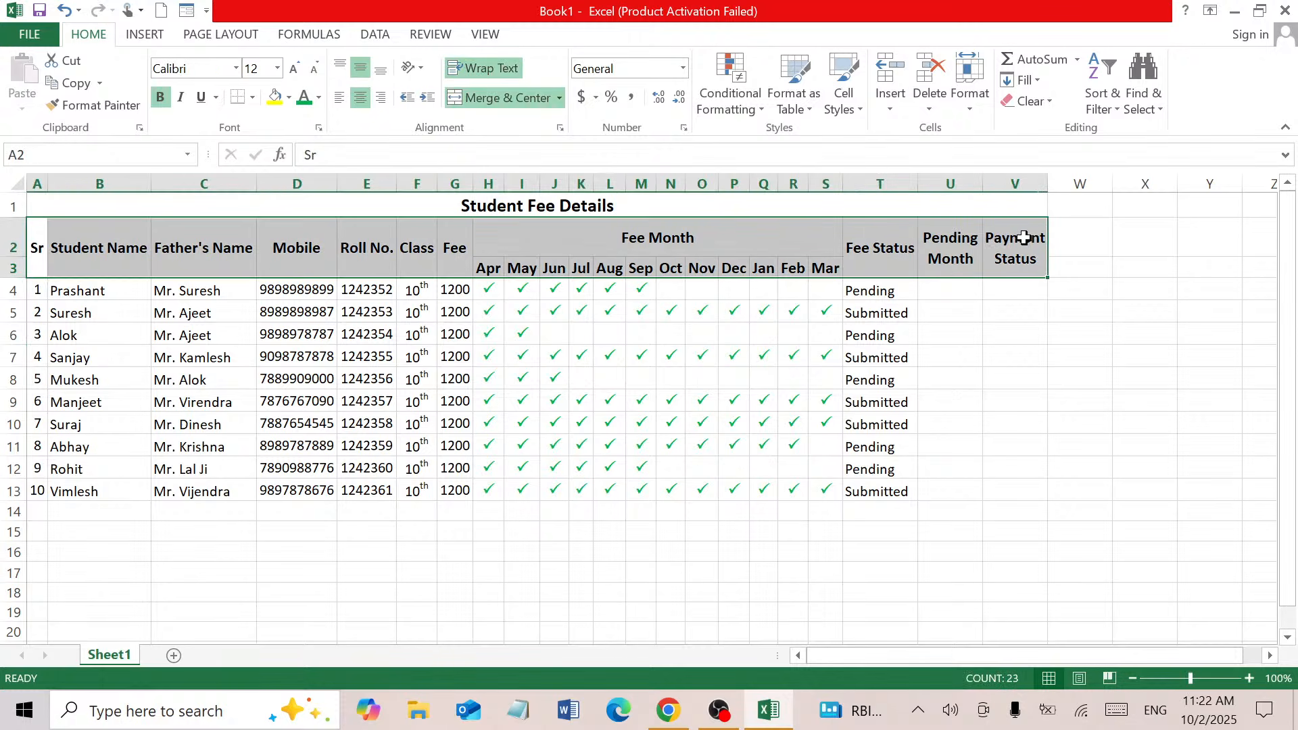
click(292, 69)
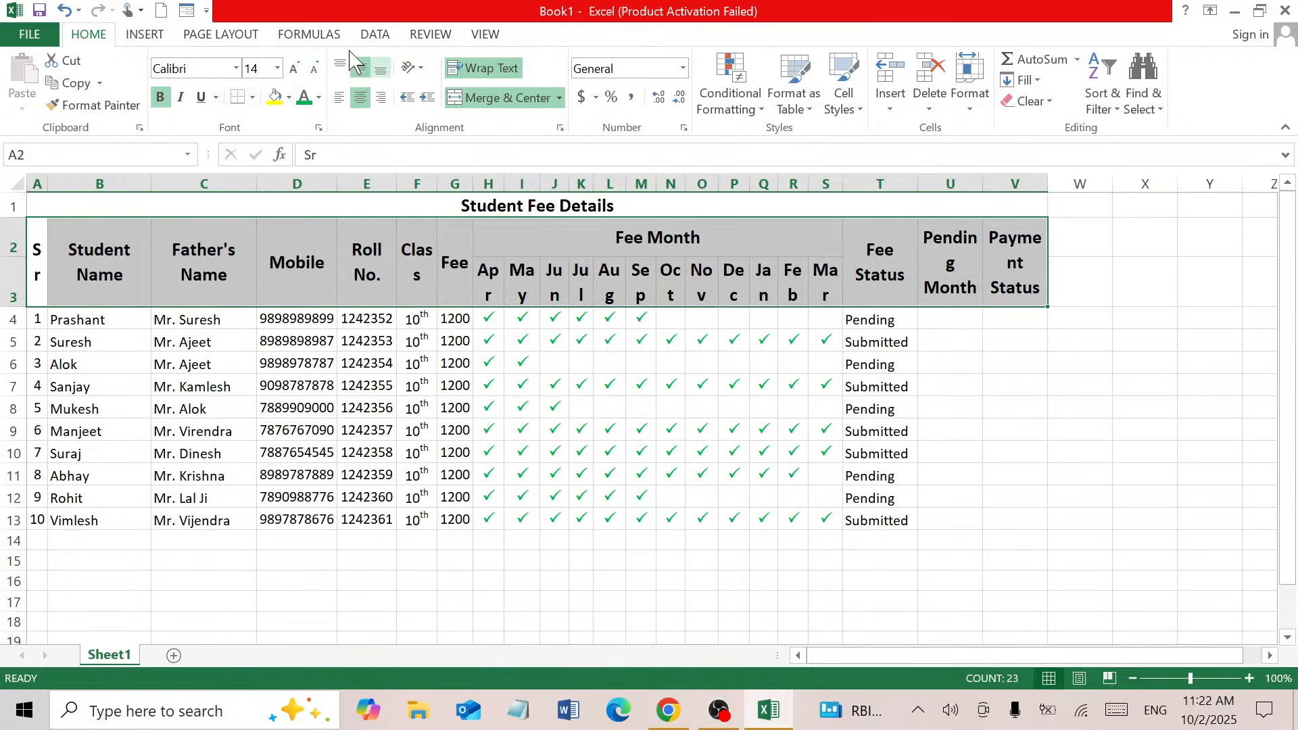
click(315, 71)
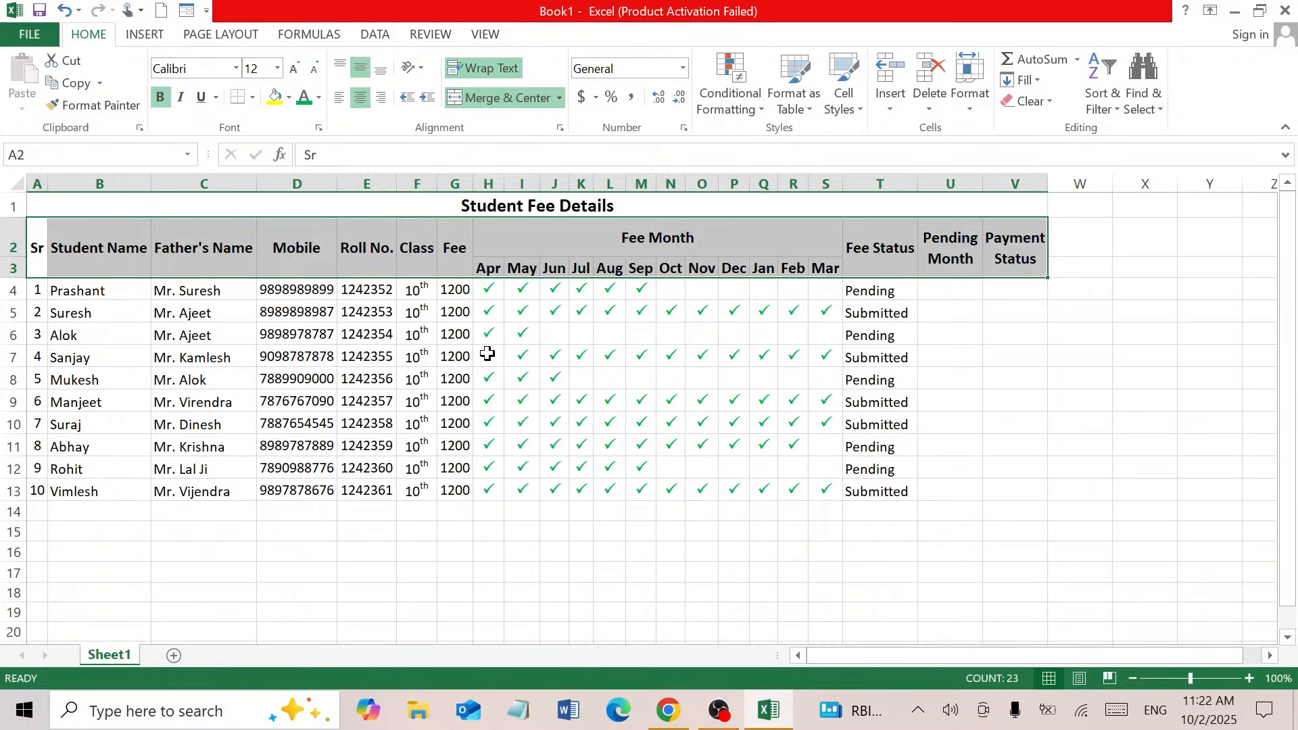
click(699, 463)
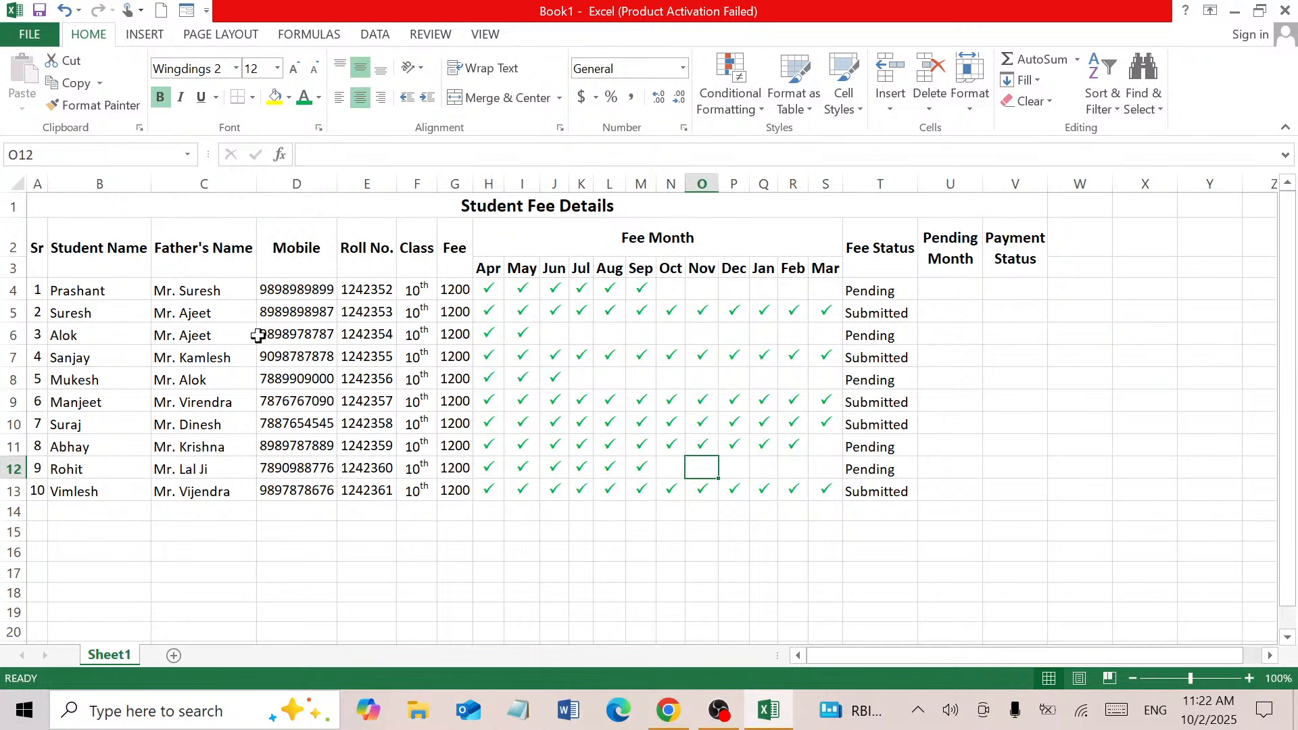
click(62, 291)
drag(63, 313, 64, 487)
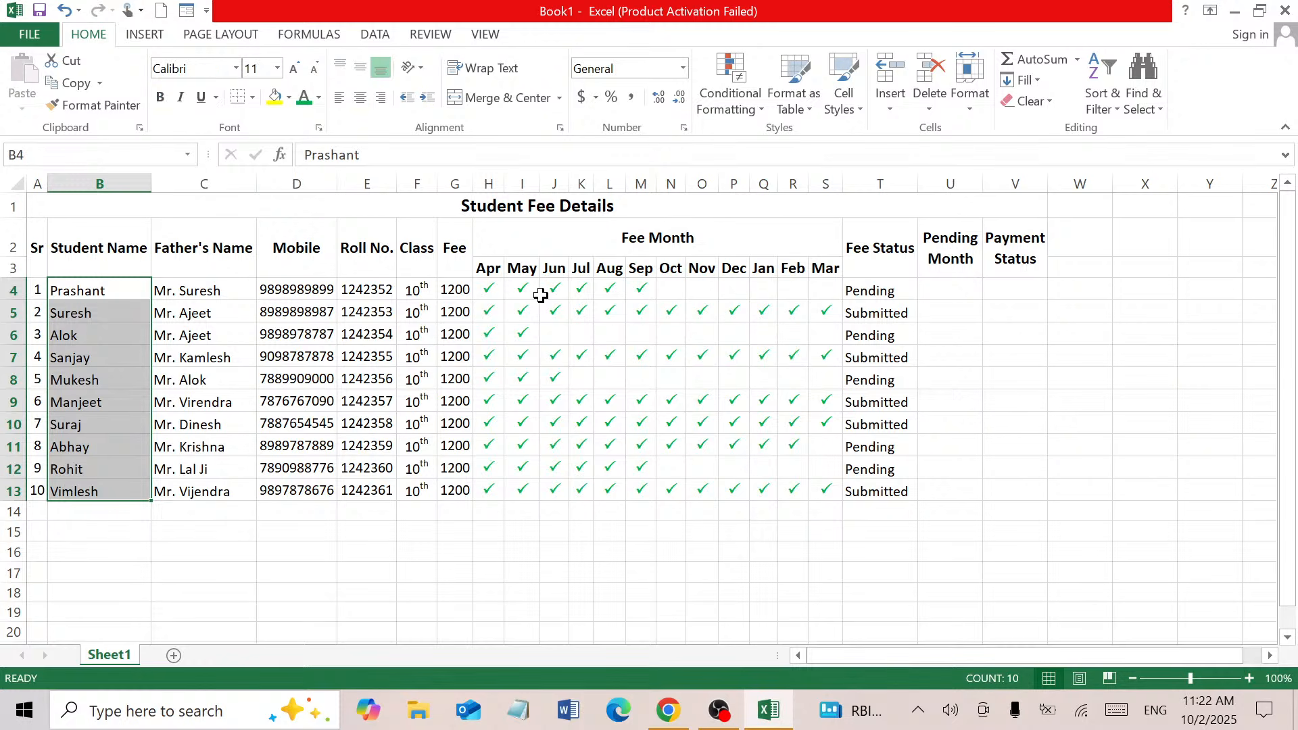
click(493, 290)
drag(870, 291, 874, 492)
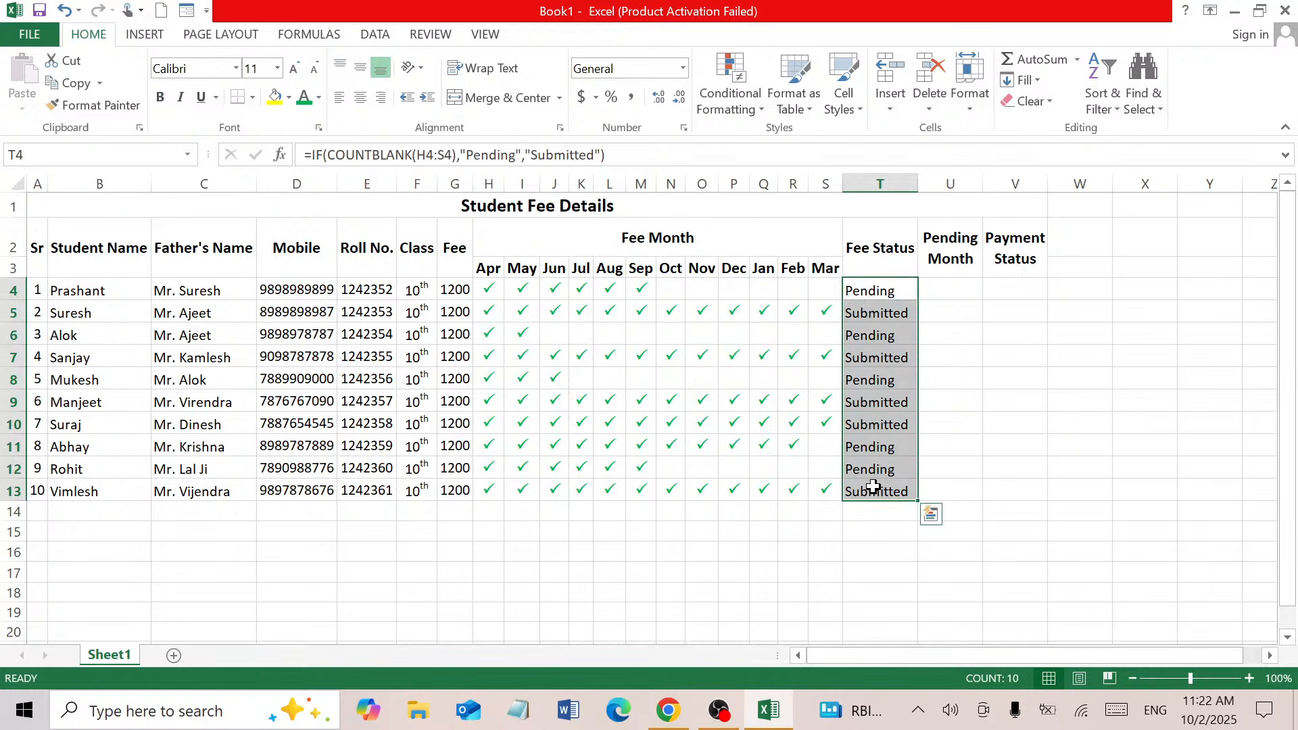
click(161, 99)
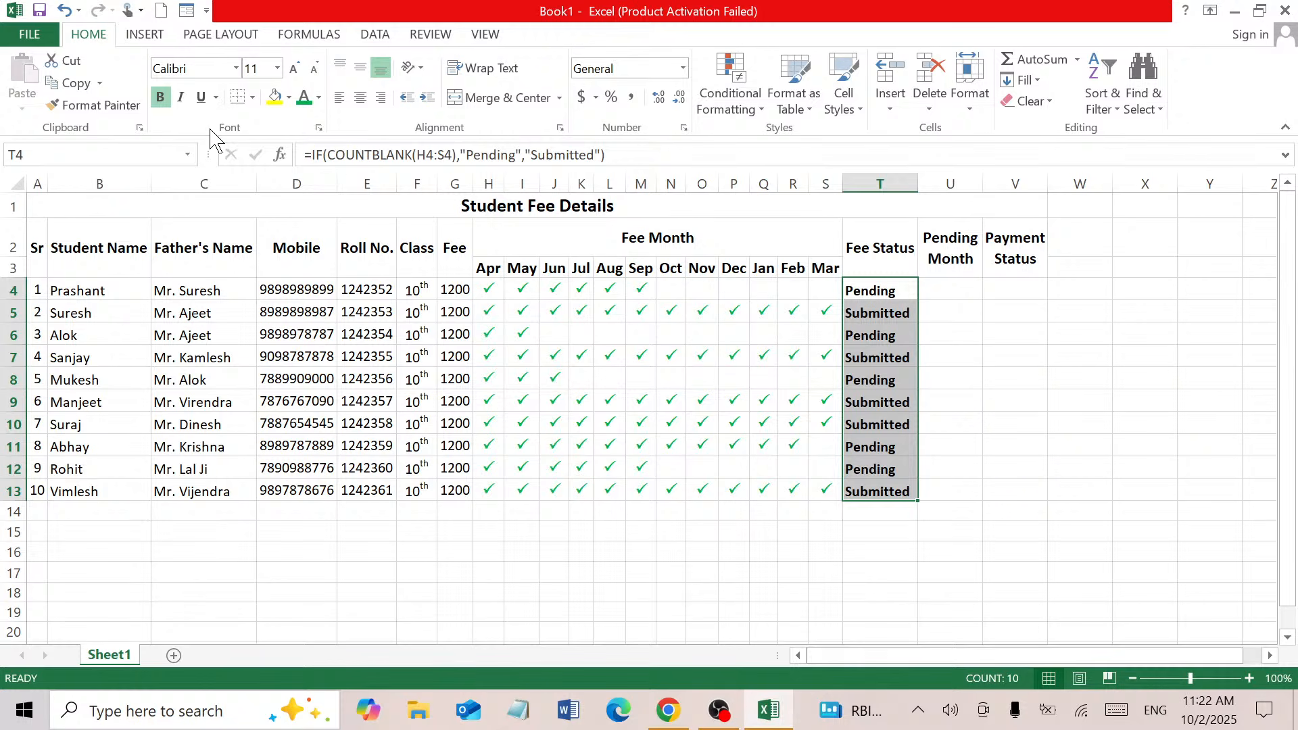
click(161, 99)
click(945, 289)
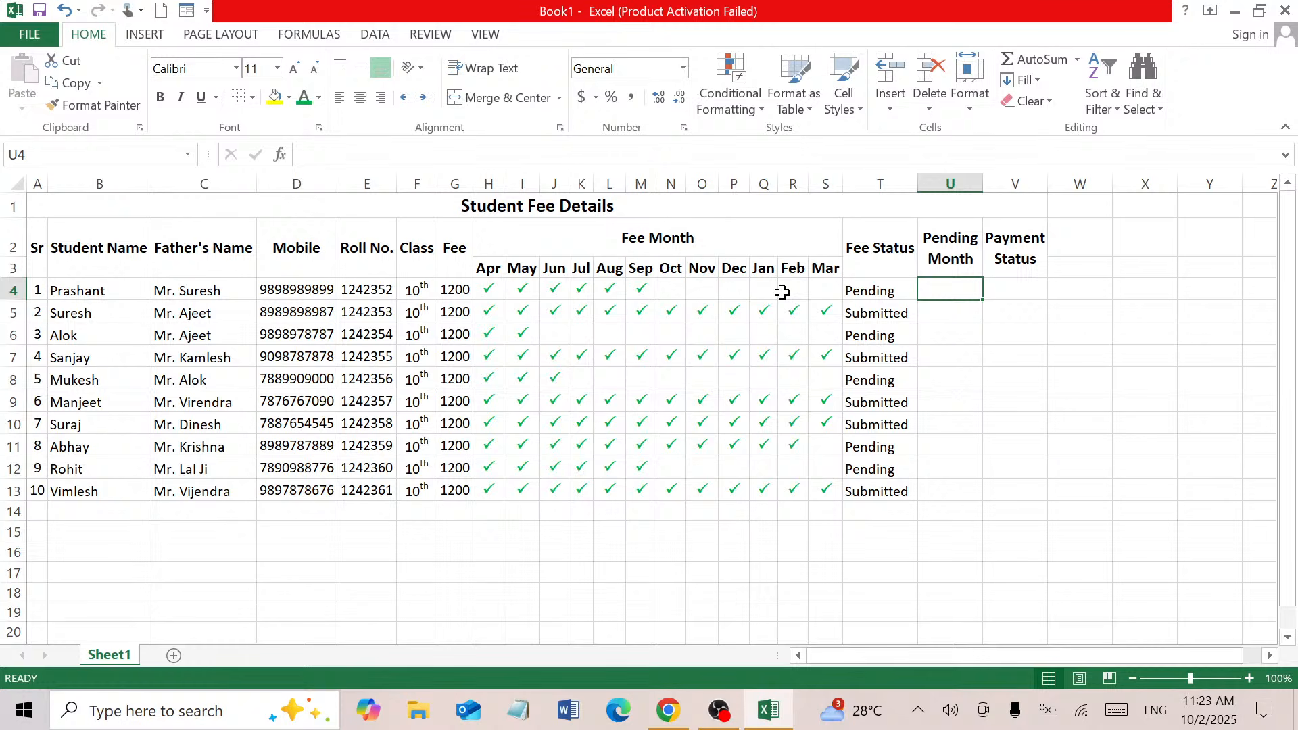
Enter =COUNTBLANK(H4:S4) in U4 and fill it down to U13
text(=)
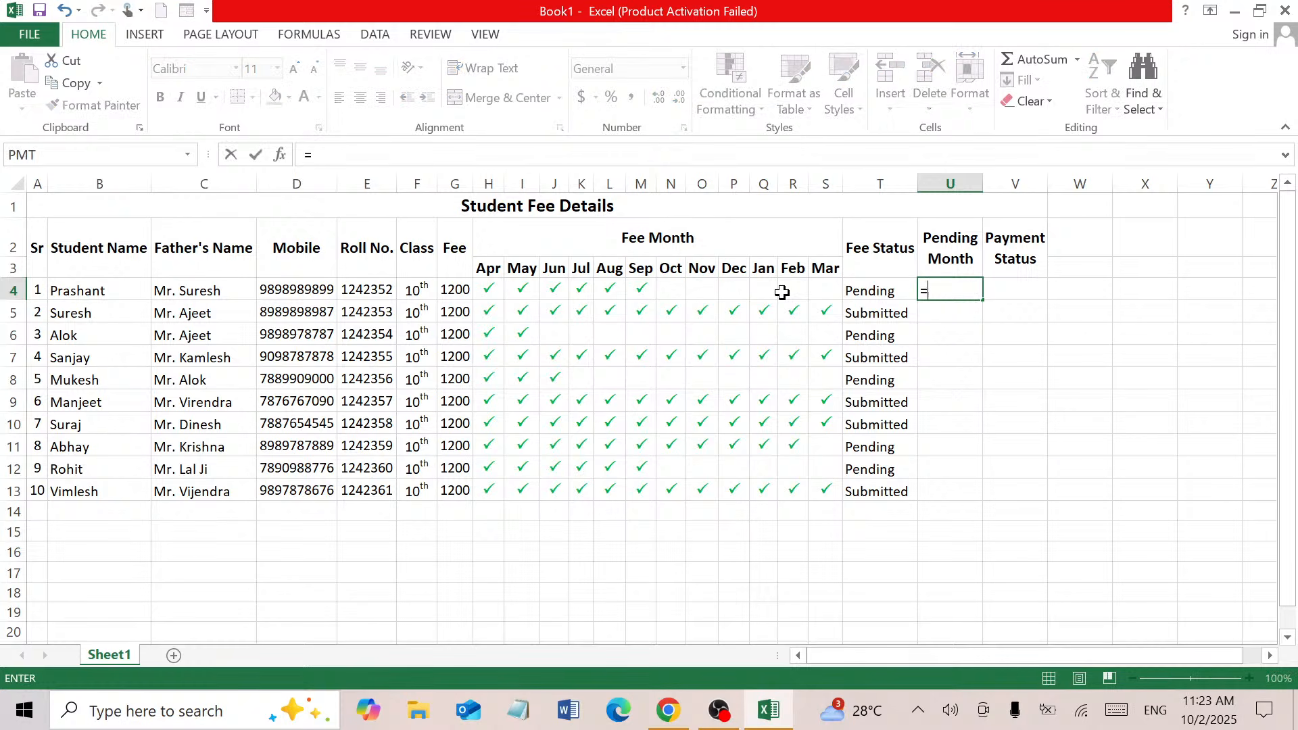
text(coun)
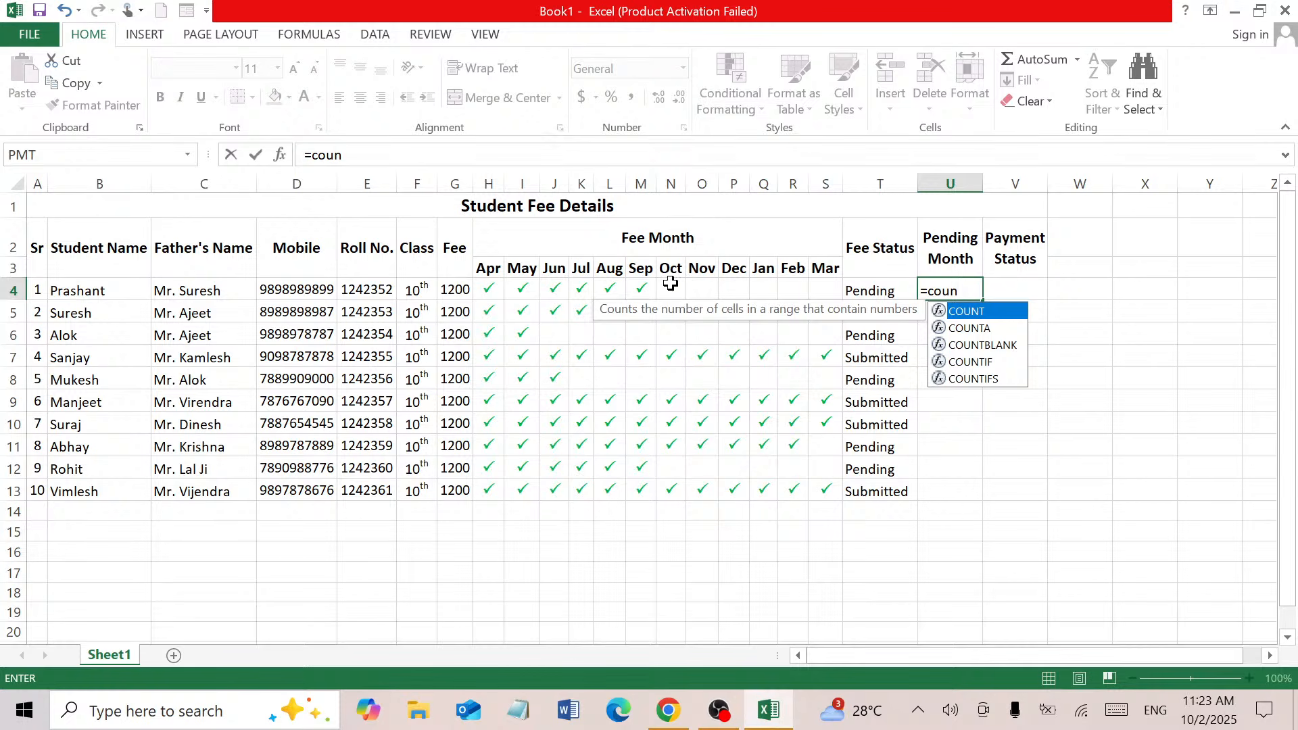
double_click(992, 346)
drag(489, 291, 820, 294)
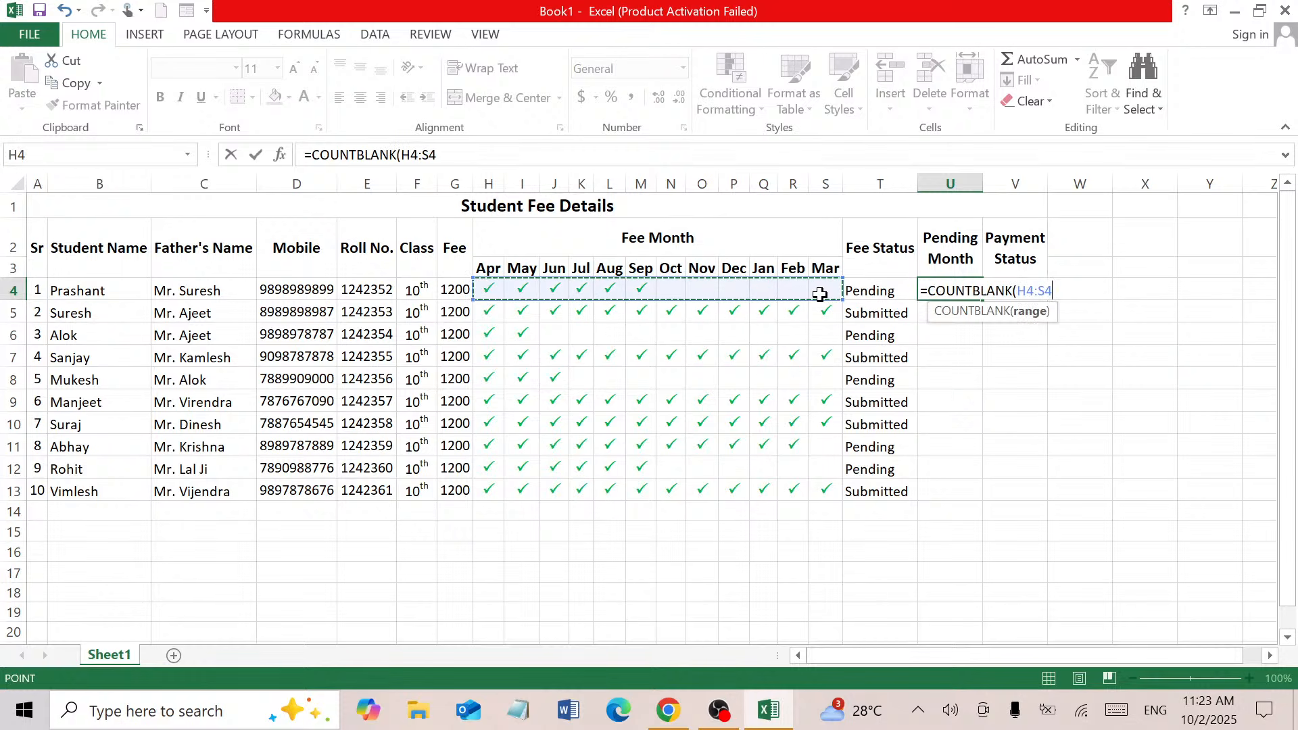
key(Return)
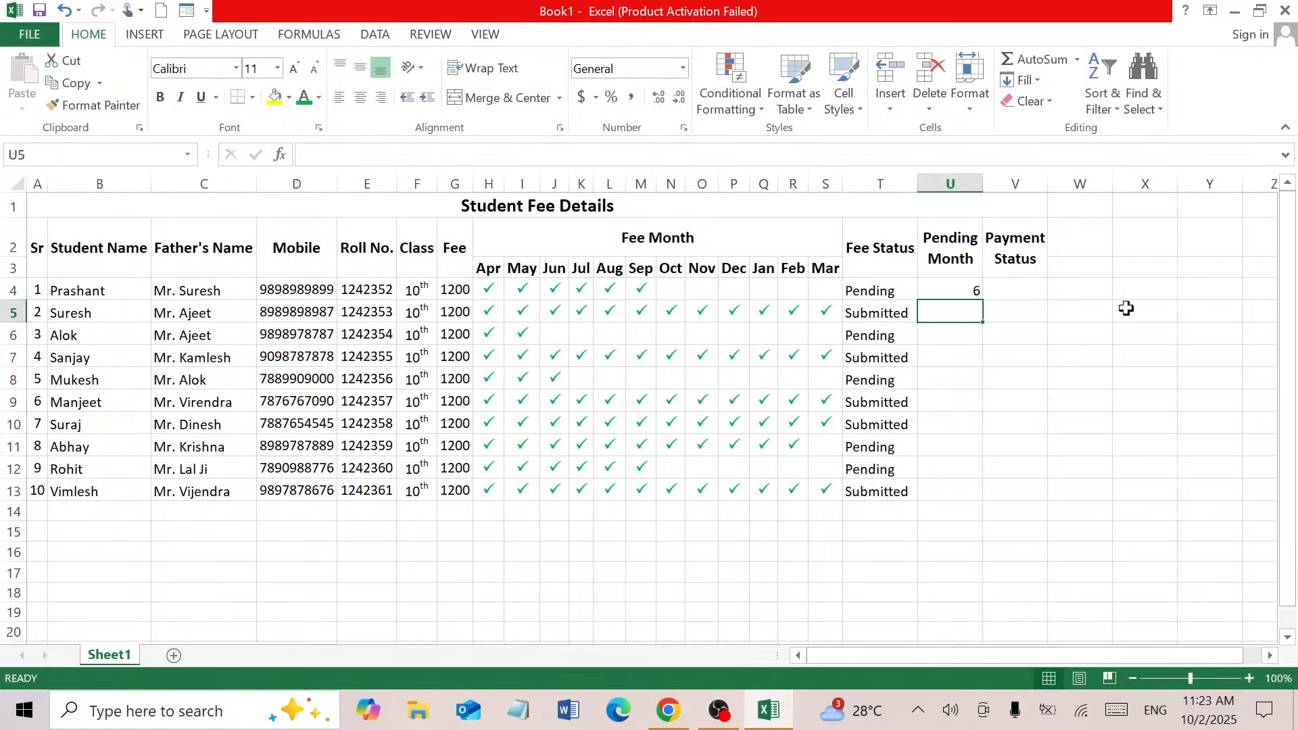
click(937, 290)
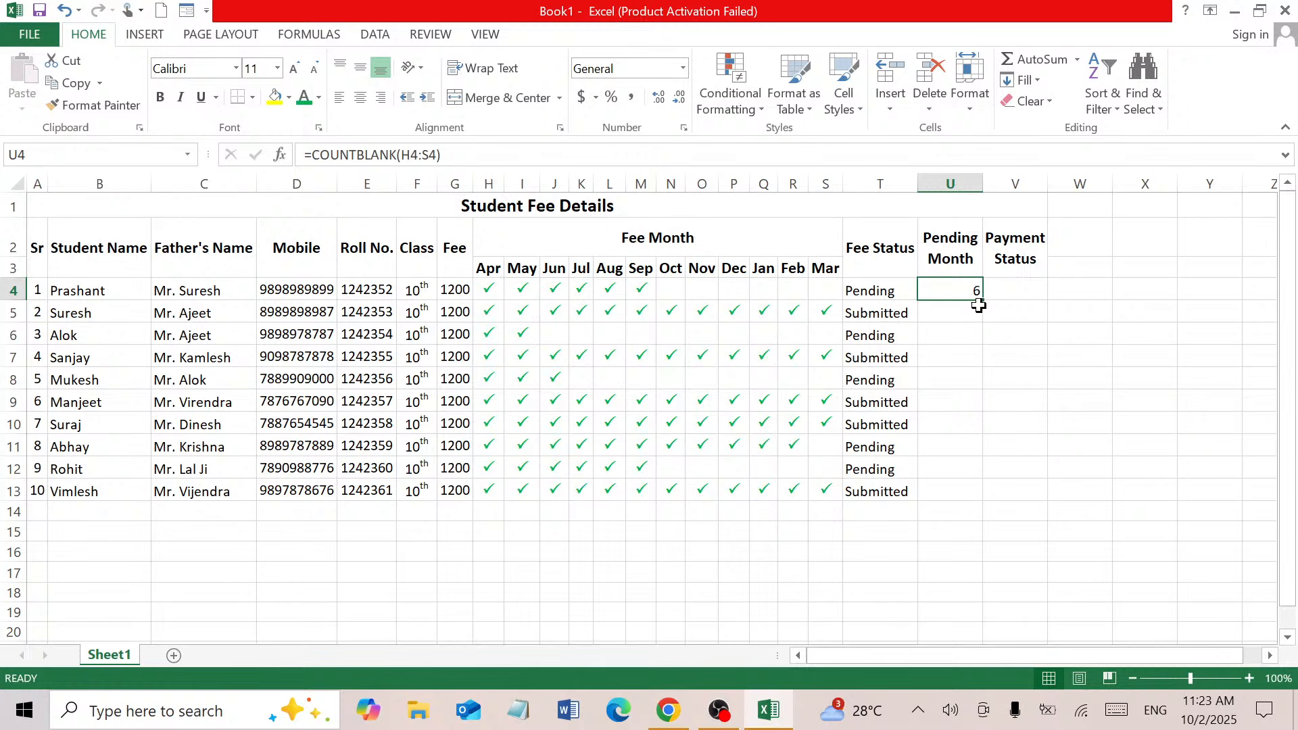
drag(985, 303, 976, 494)
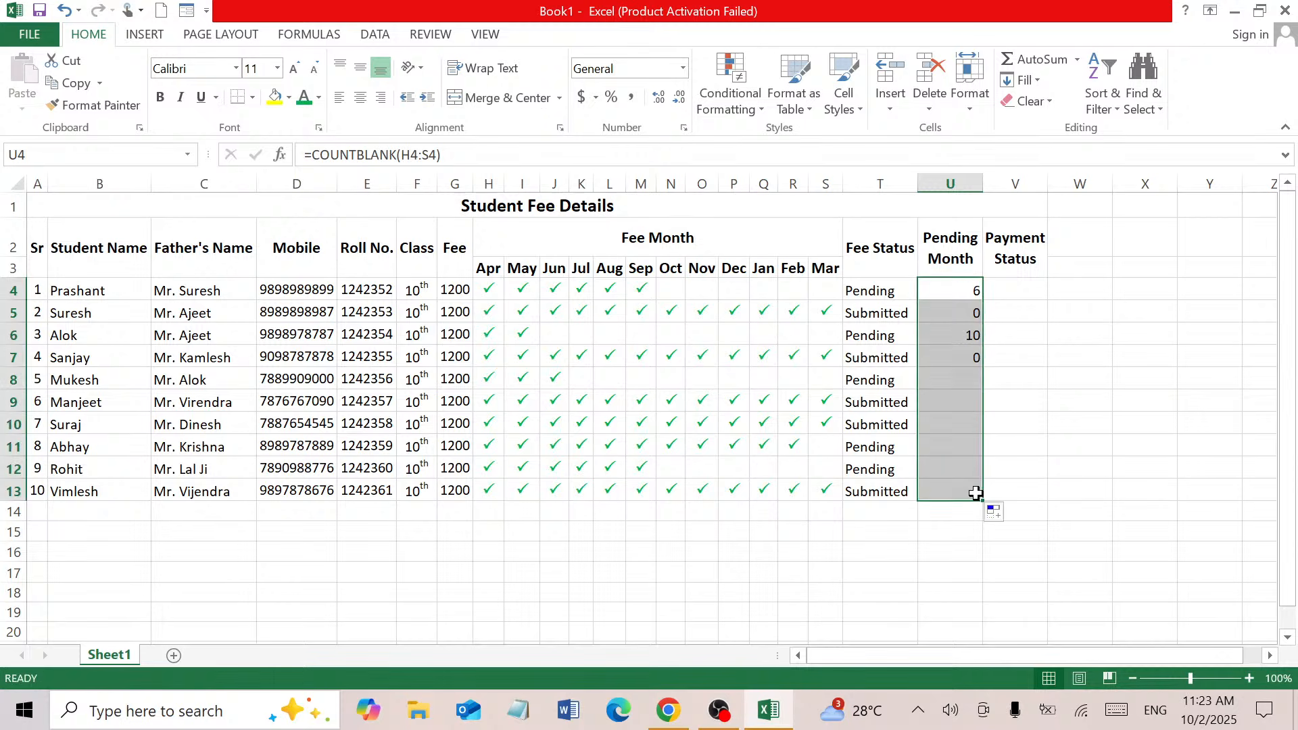
click(1013, 379)
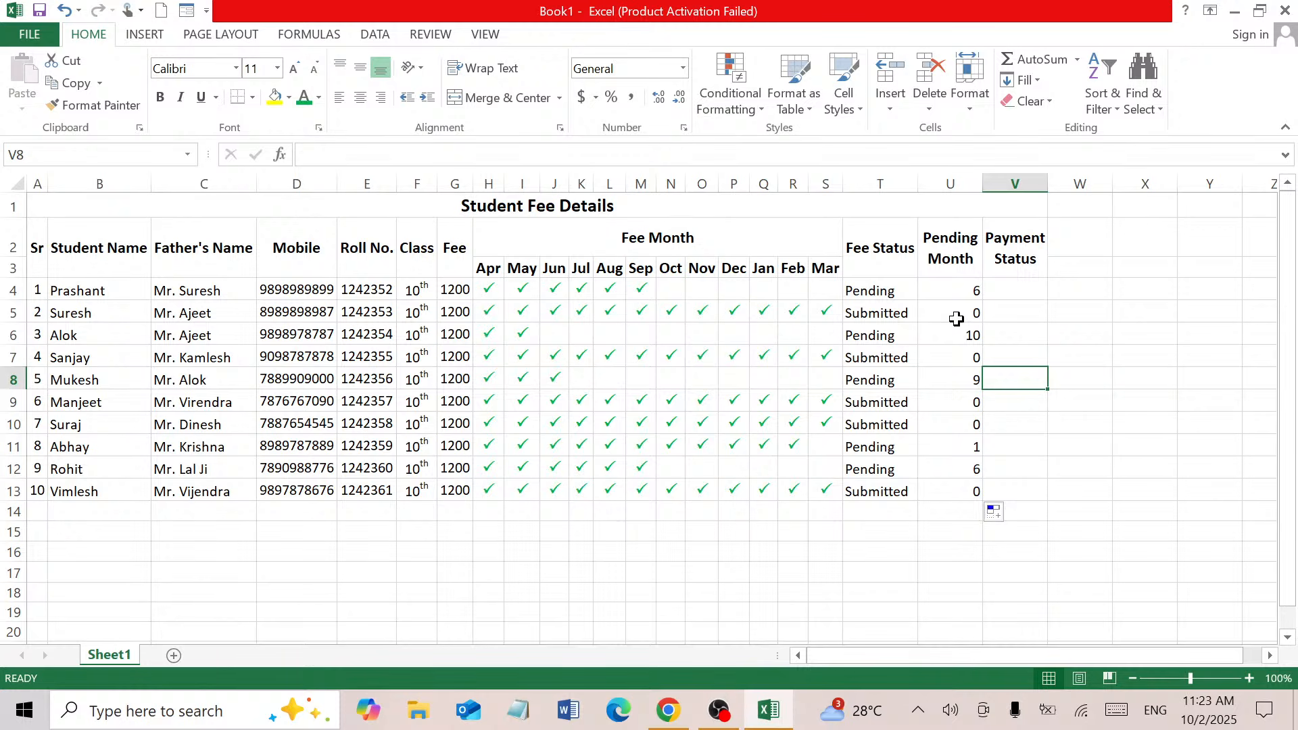
click(1027, 291)
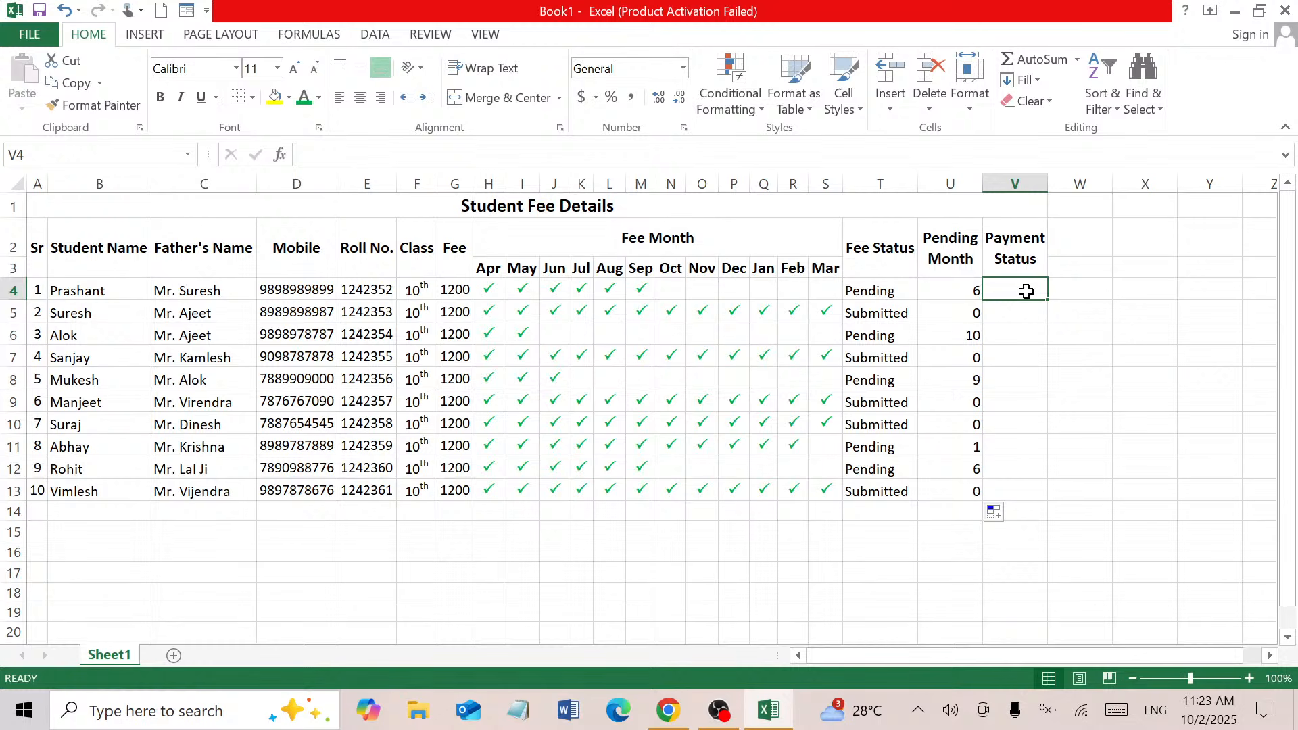
Rename the V2 header to 'Submitted Month' and set column V to about 119 pixels
click(1021, 255)
double_click(1021, 256)
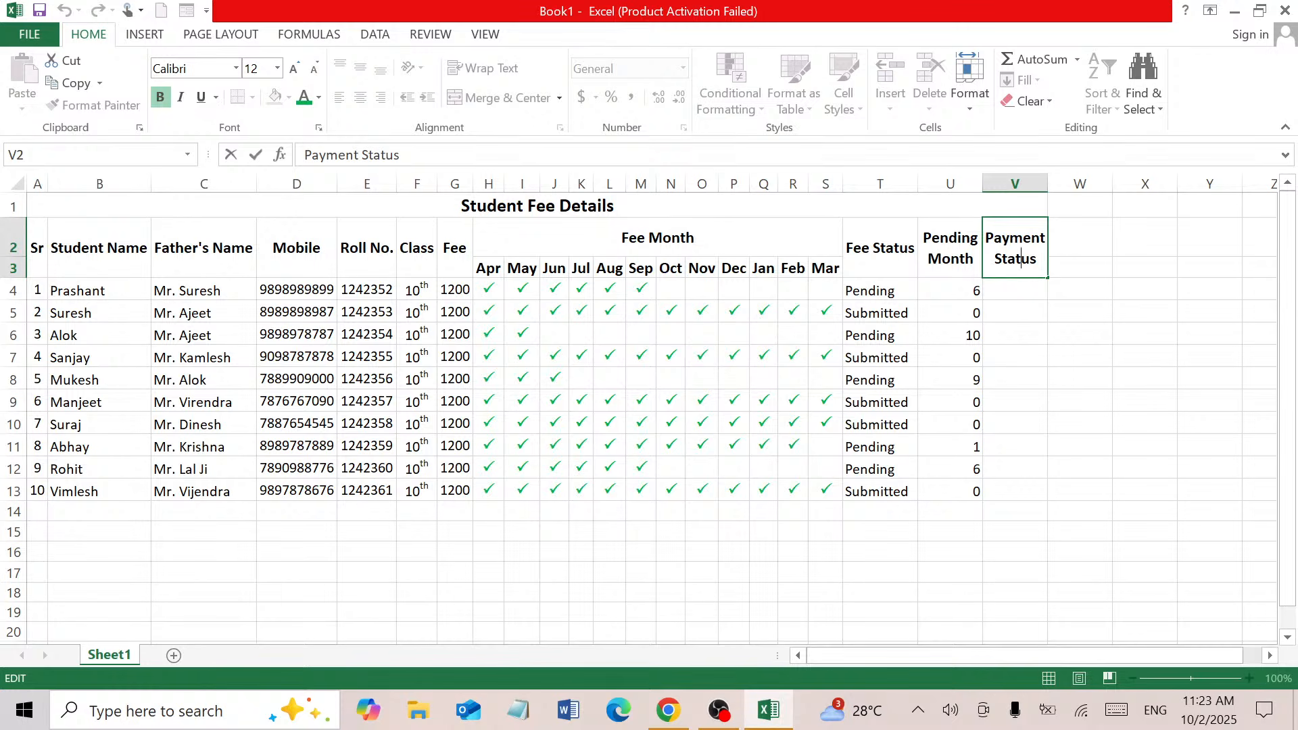
key(shift+Left)
key(shift+Left)
key(ctrl+shift+Home)
text(Submi)
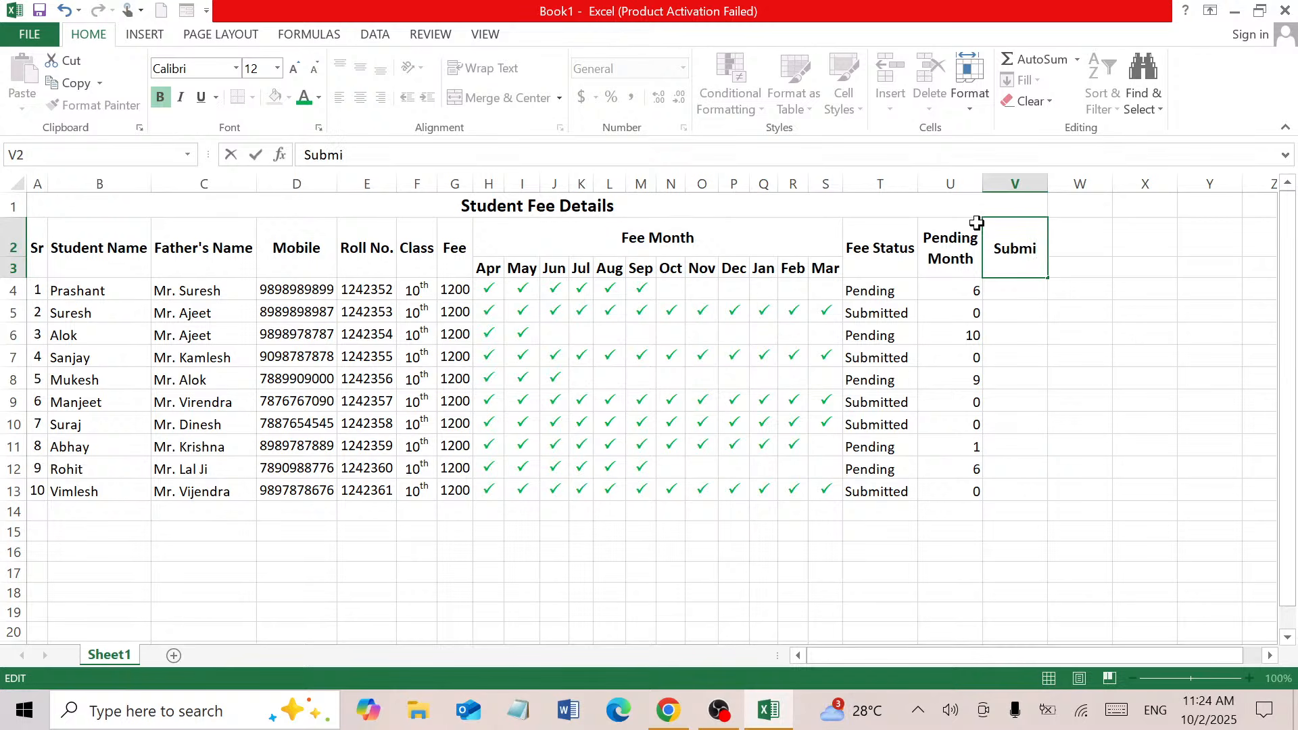
text(tted)
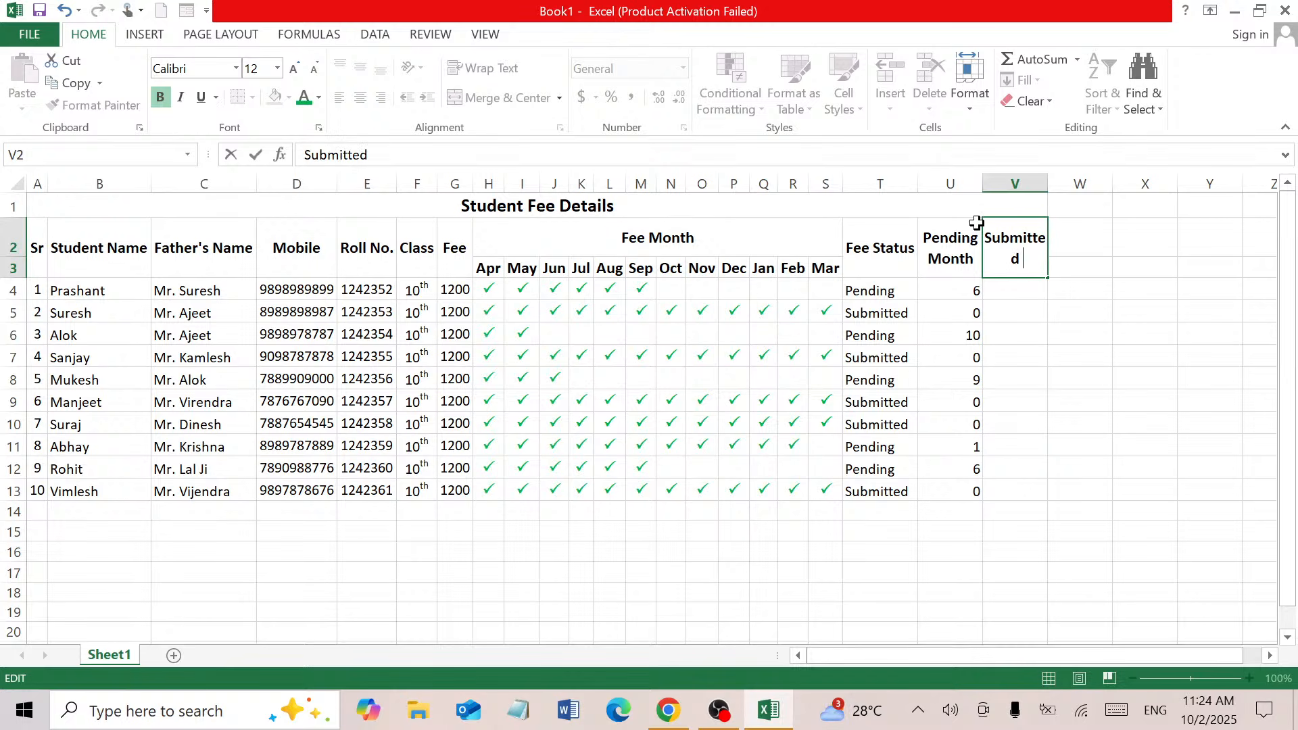
text( Month)
key(Return)
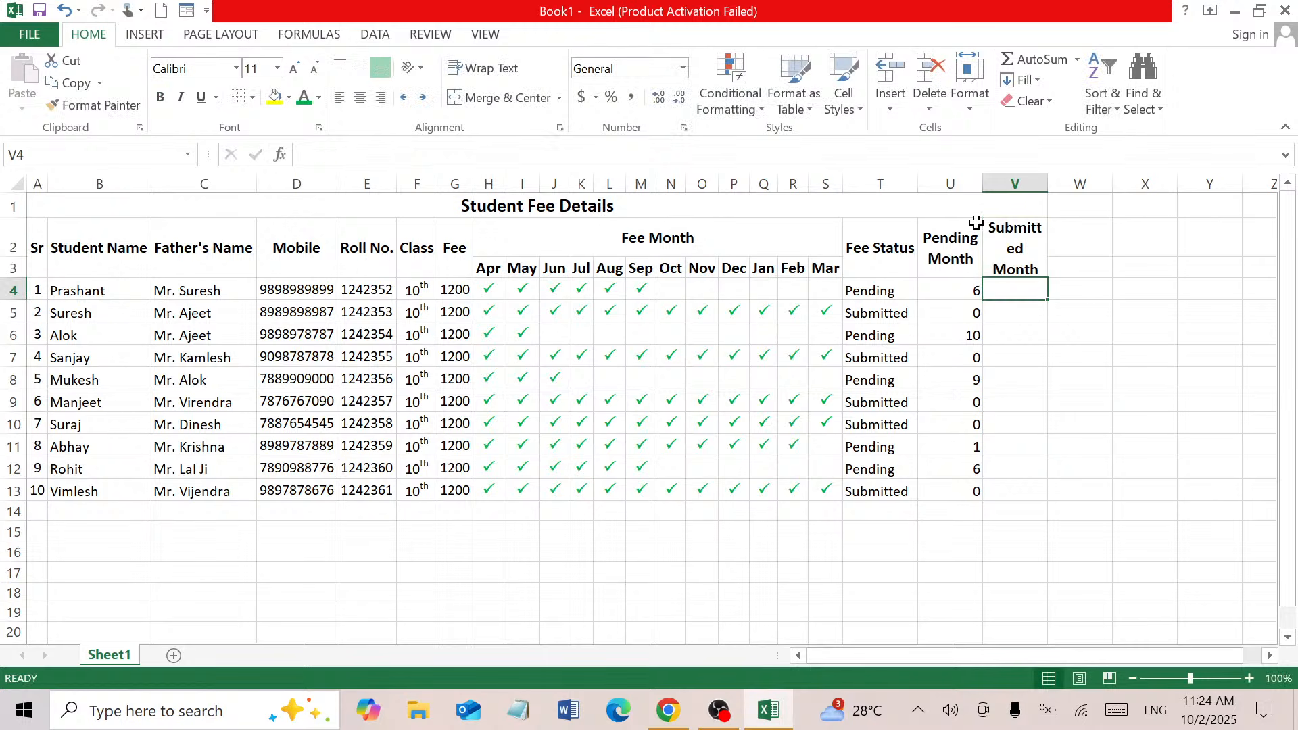
double_click(1048, 183)
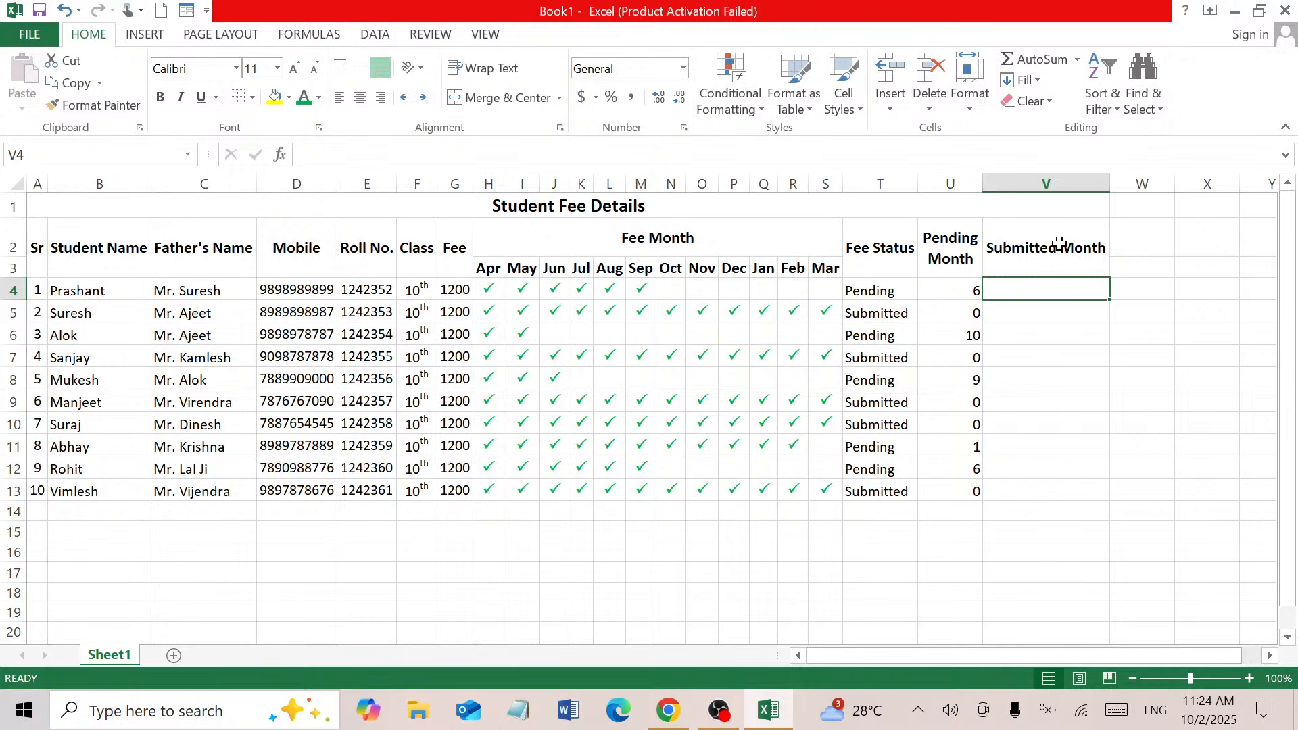
drag(1109, 183, 1058, 194)
Merge W2:W3 and enter the heading 'Payment Status'
click(1087, 234)
click(1091, 274)
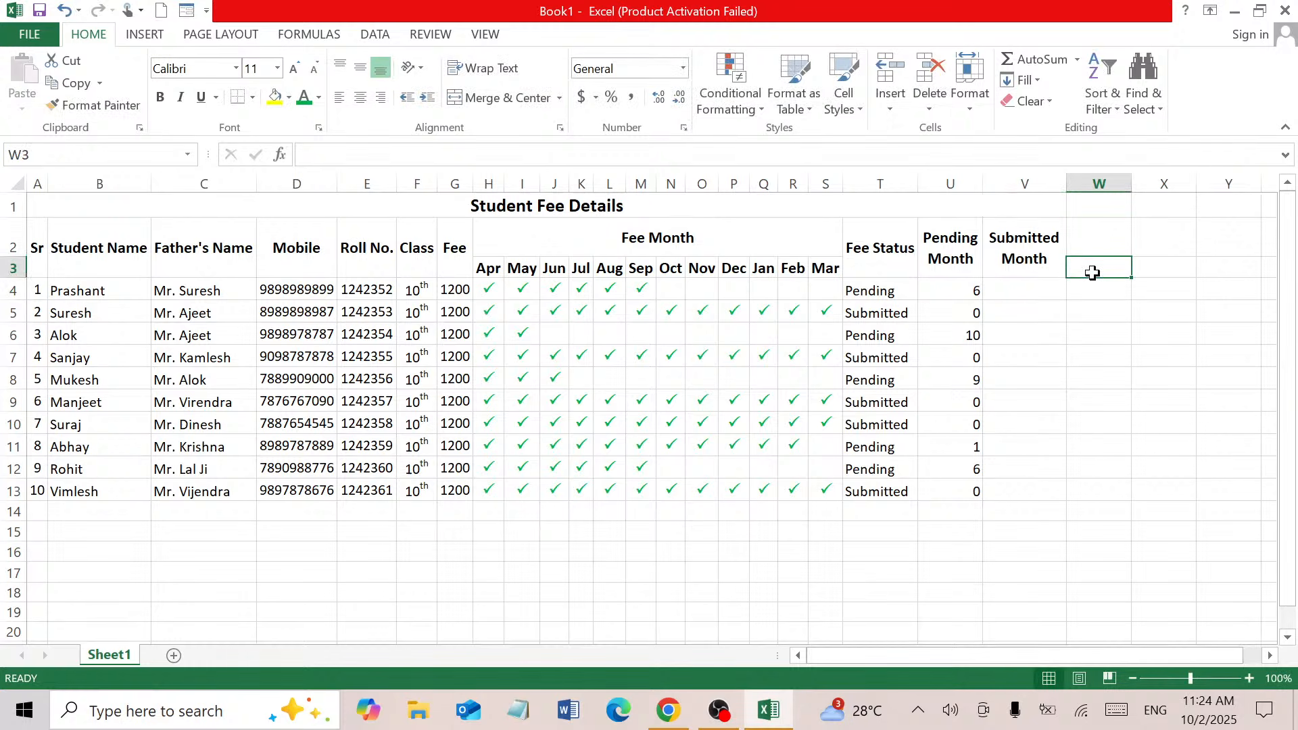
drag(1093, 273, 1093, 237)
click(482, 102)
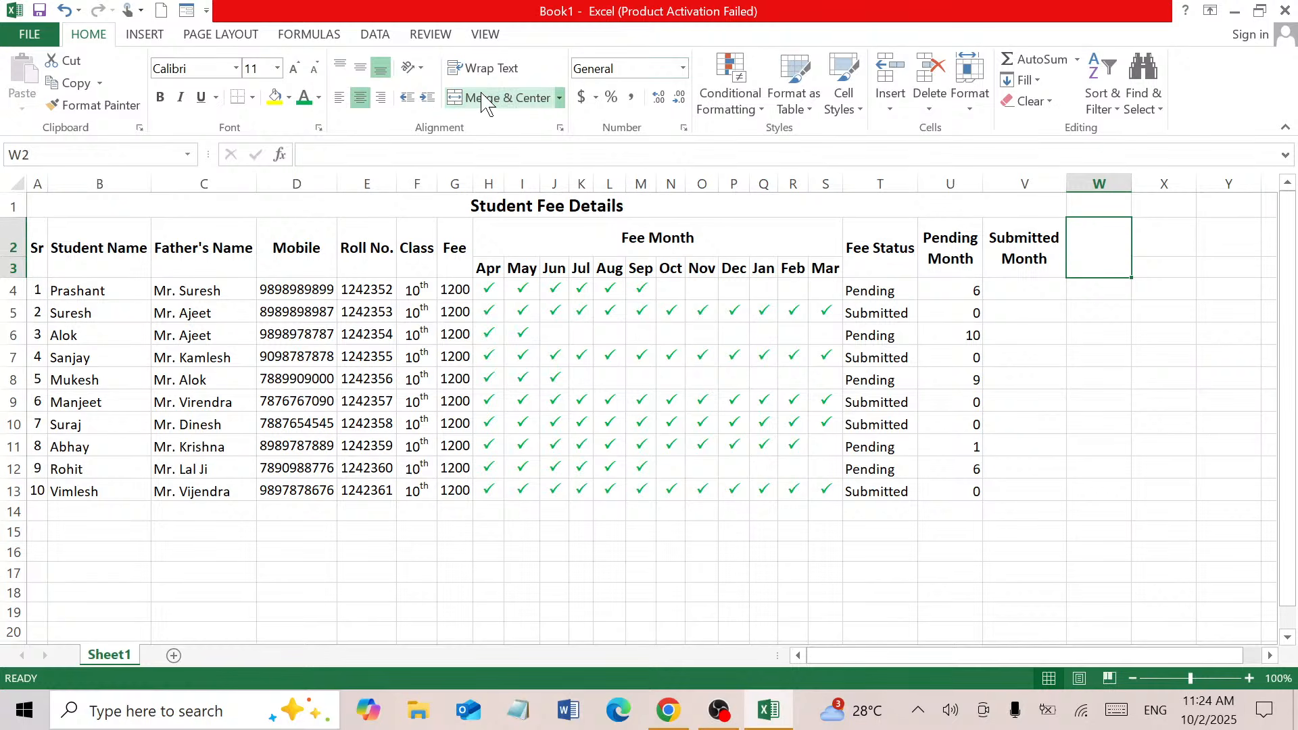
text(P)
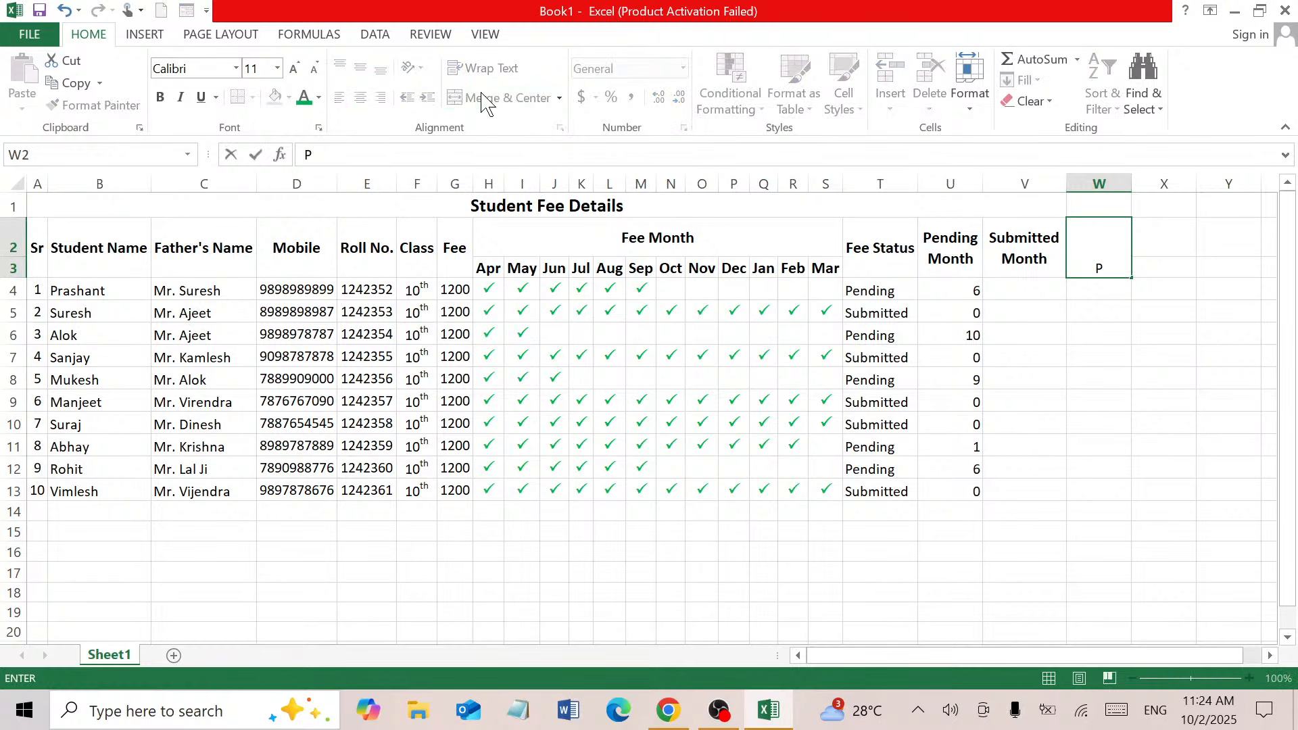
text(e)
key(BackSpace)
text(ayment S)
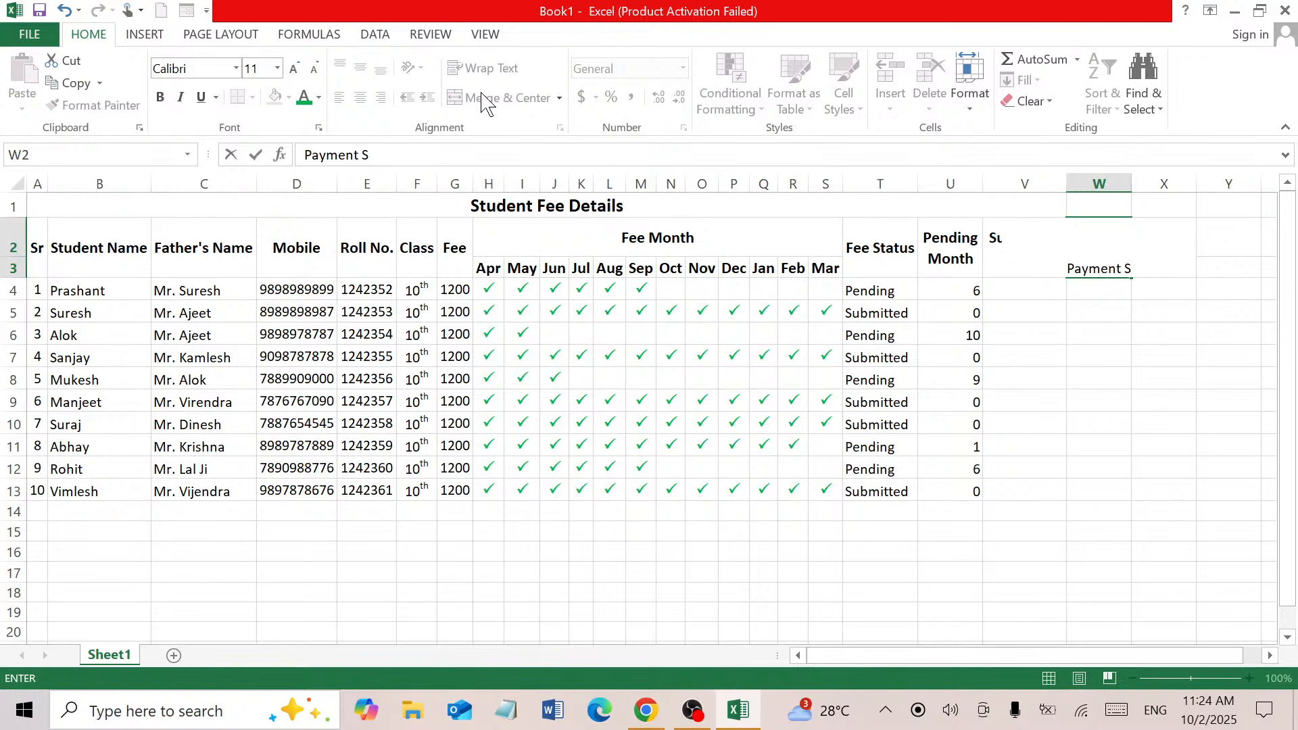
text(tatus)
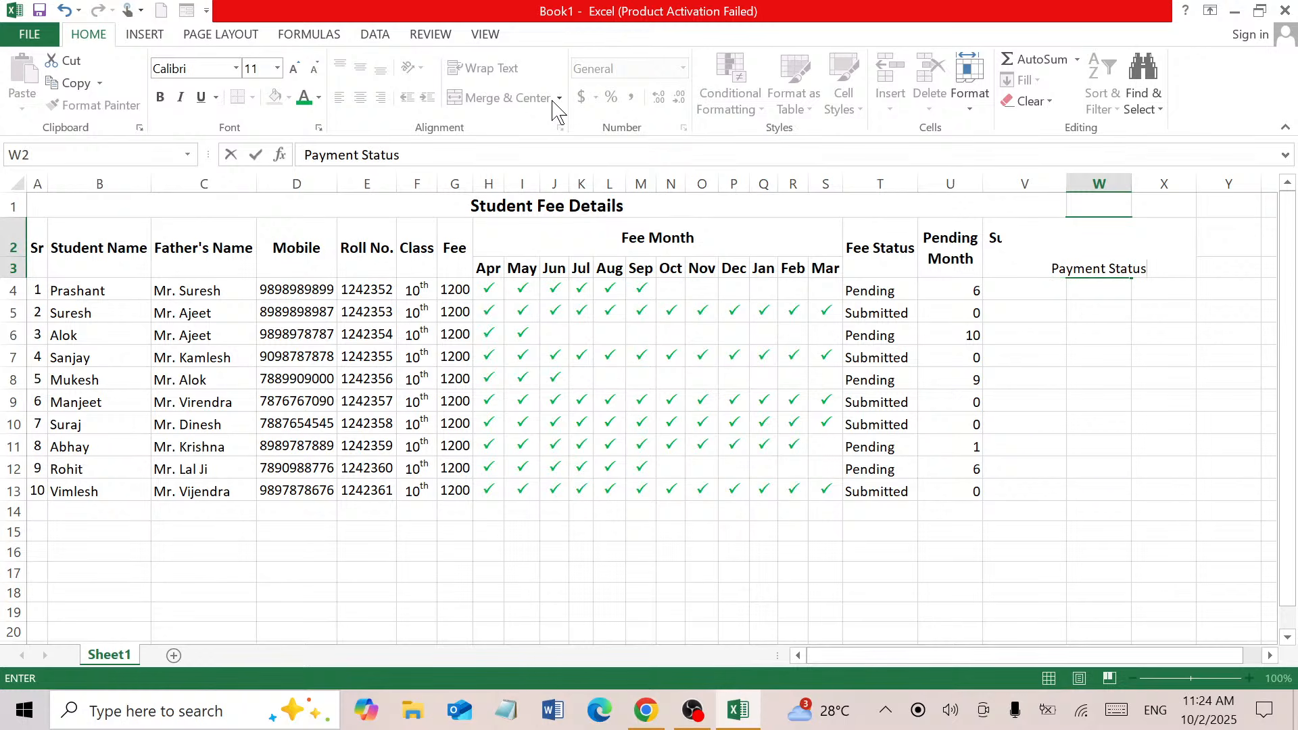
key(Return)
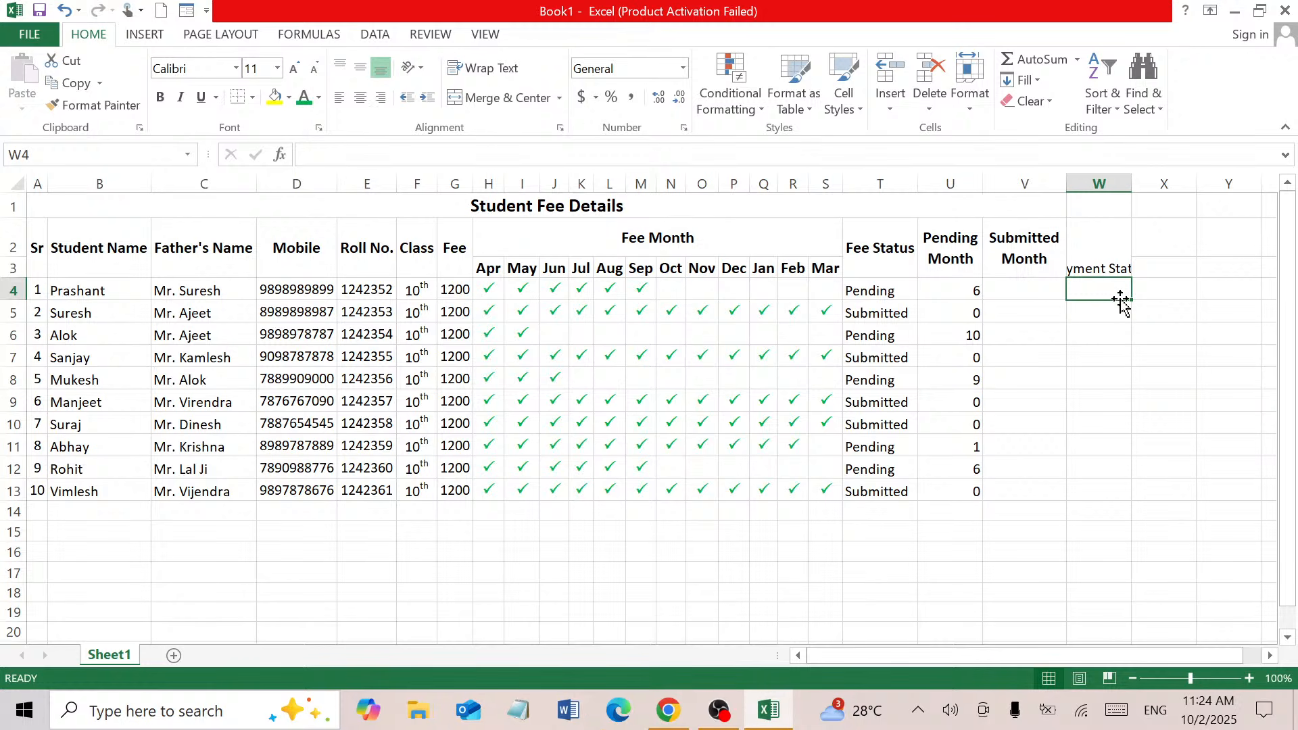
Wrap and enlarge 'Payment Status', then Format Painter V2's formatting onto it
click(1085, 242)
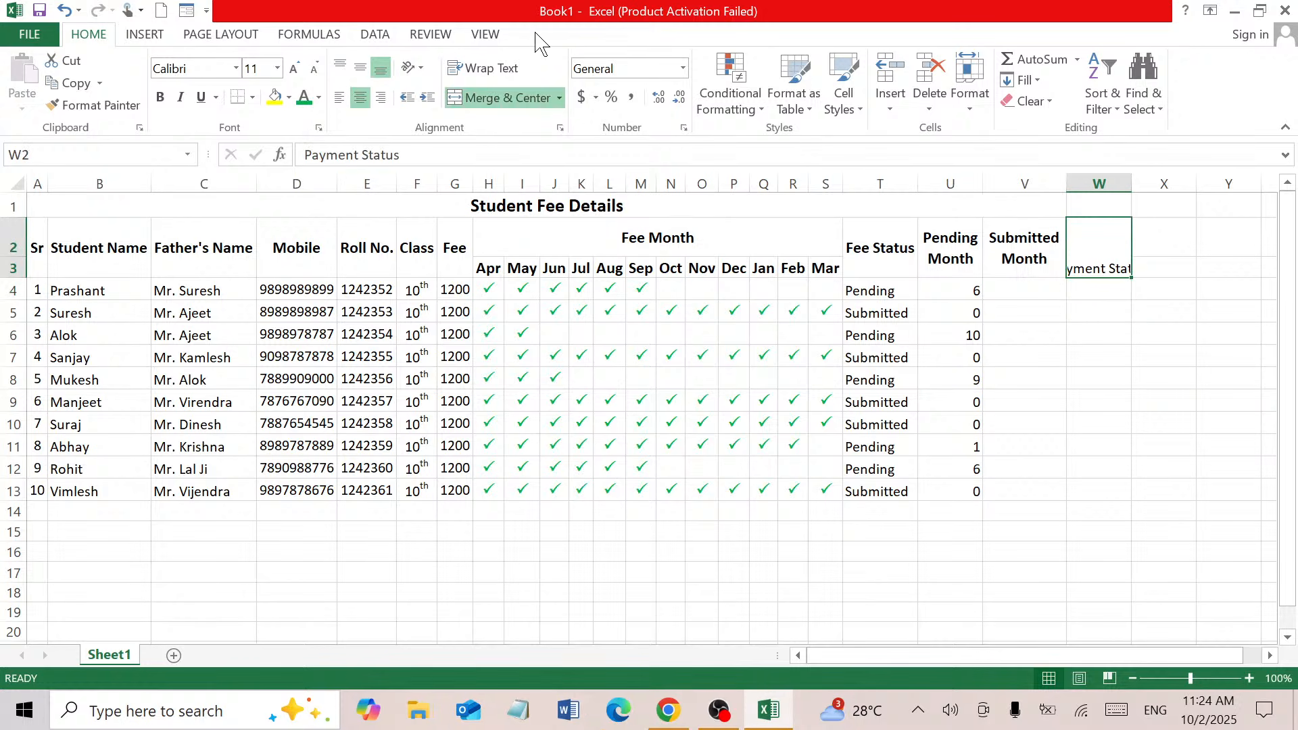
click(487, 69)
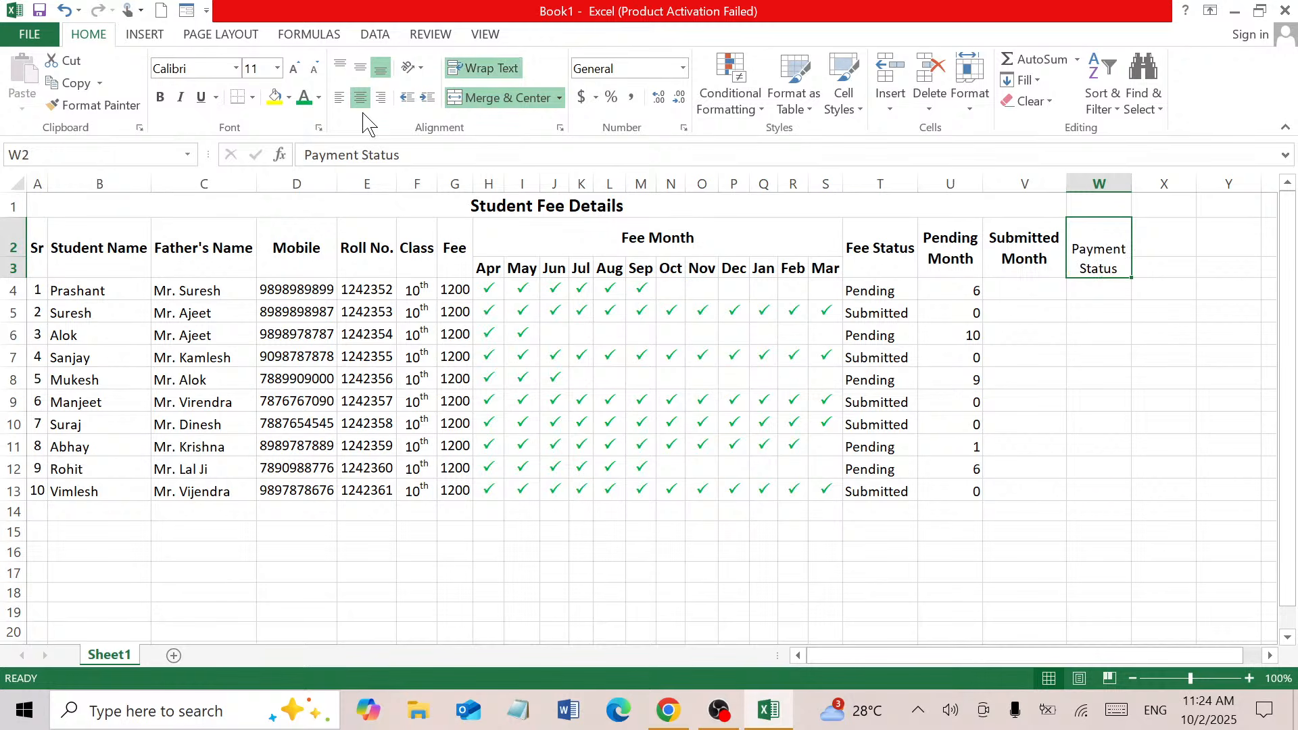
click(296, 72)
click(296, 71)
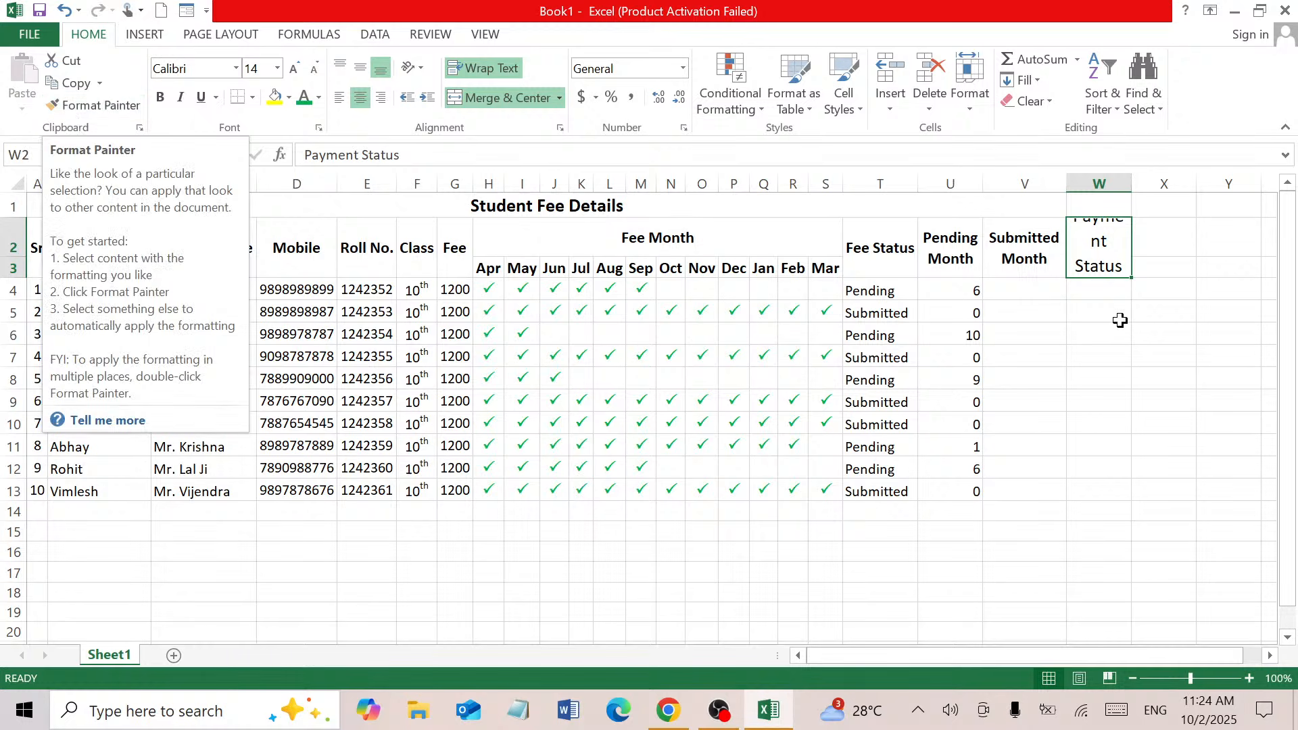
click(1025, 248)
click(95, 104)
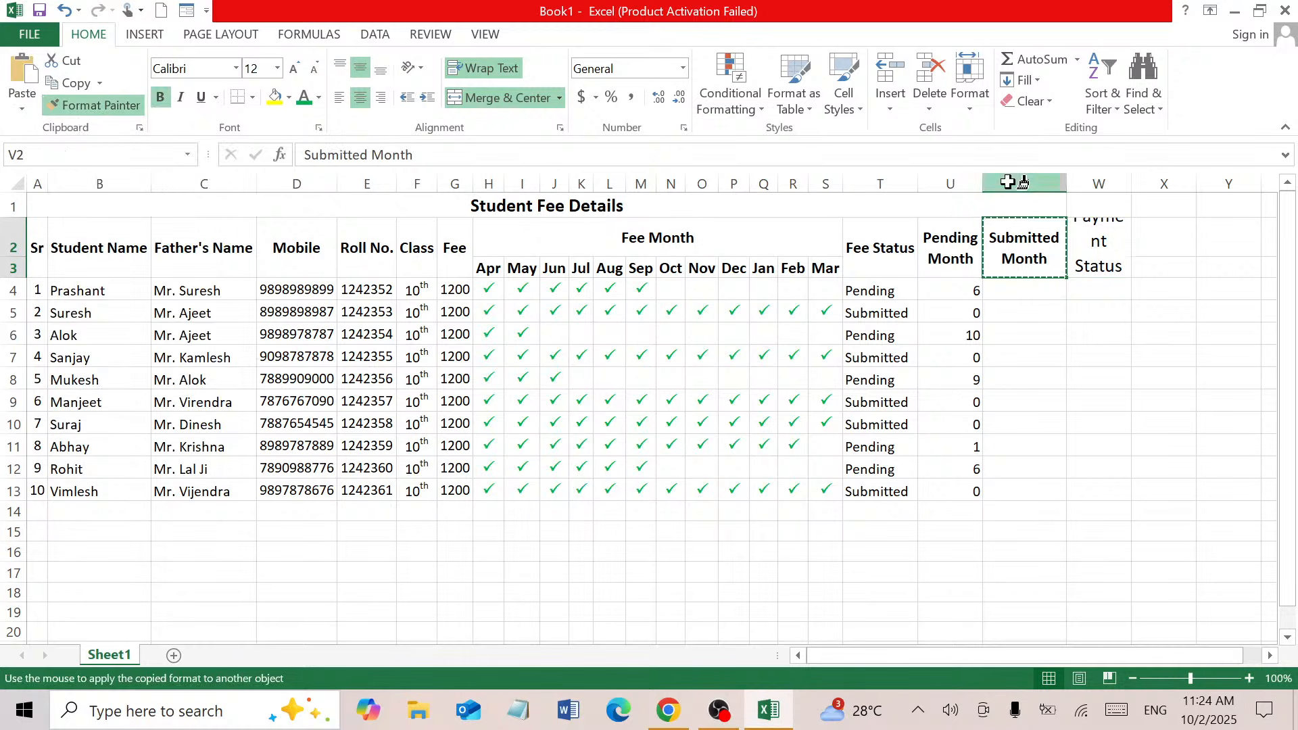
click(1093, 243)
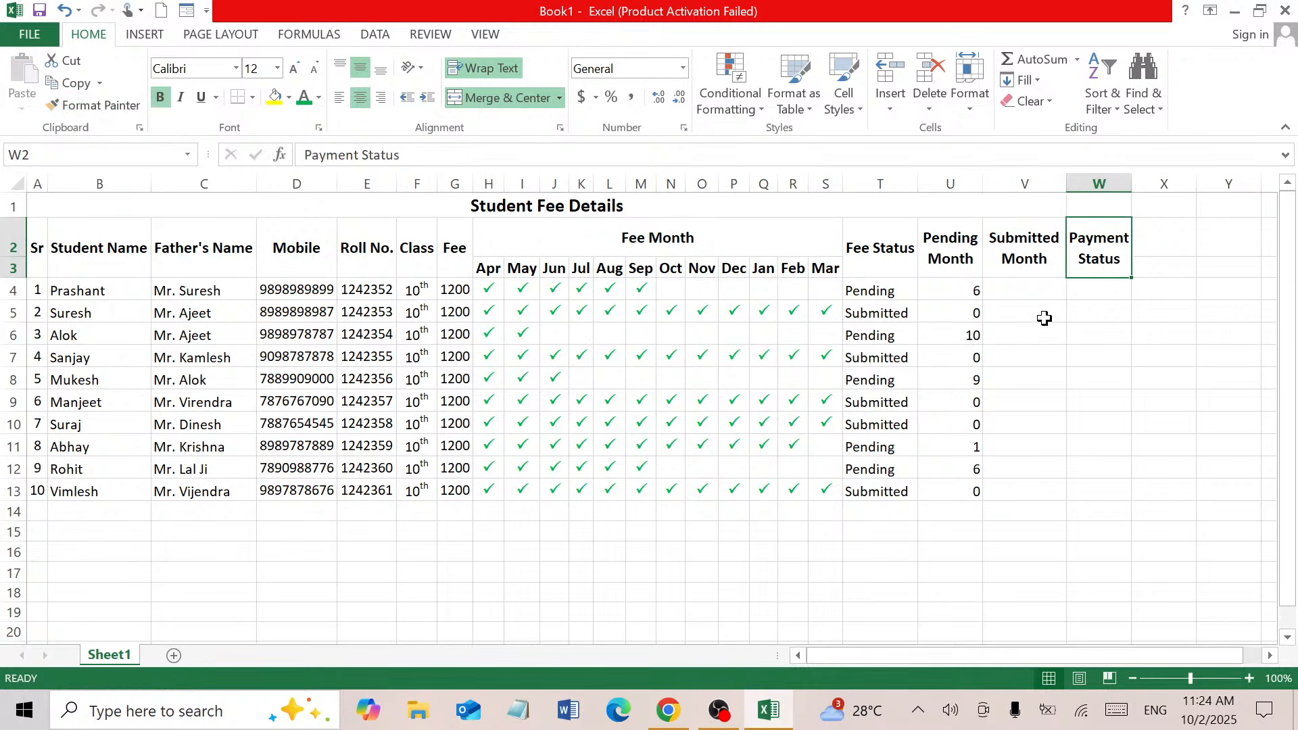
click(1039, 272)
click(1036, 296)
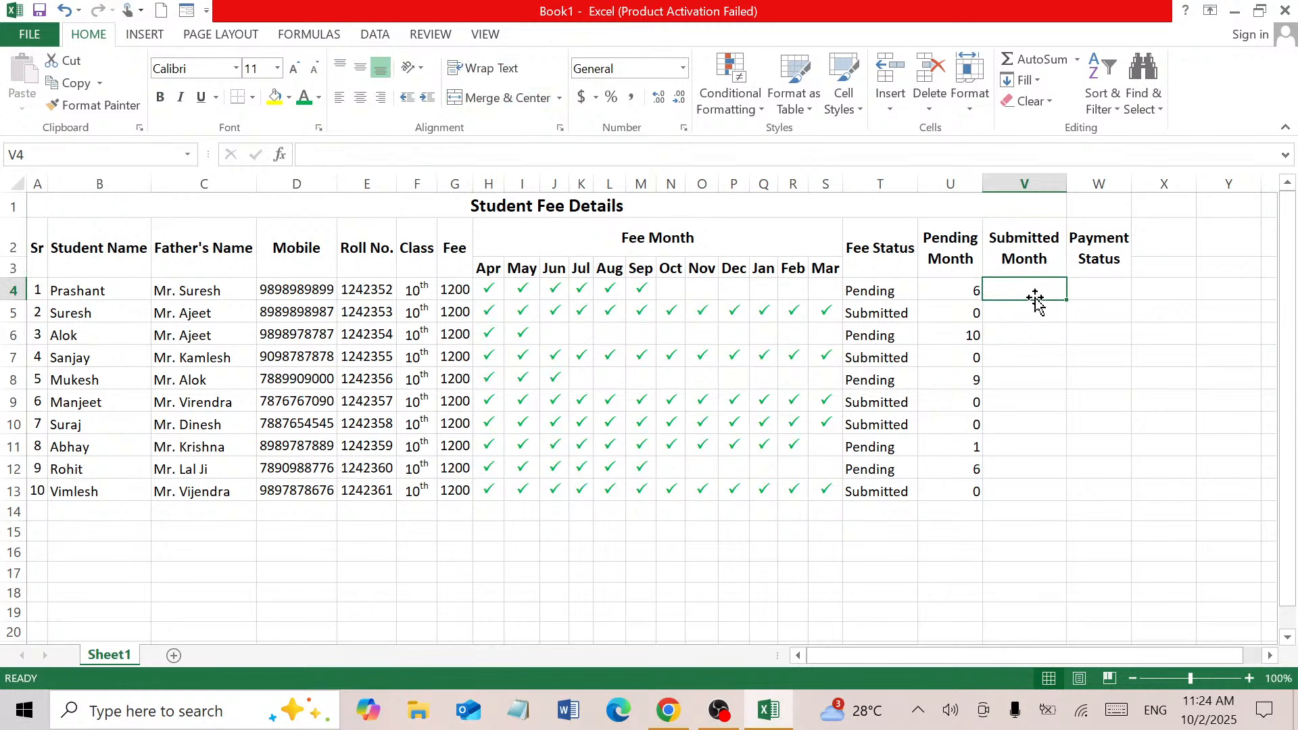
Enter =COUNTA(H4:S4) in V4 and fill it down to V13
text(=)
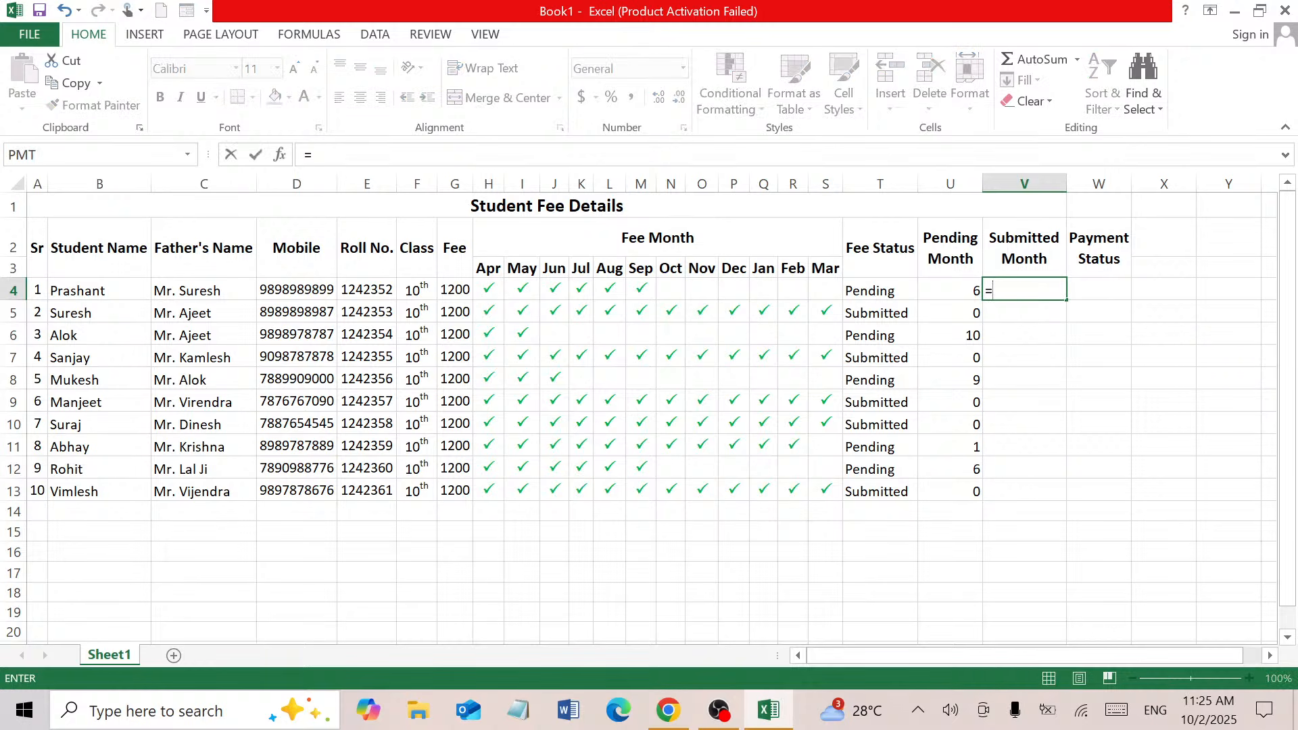
text(coun)
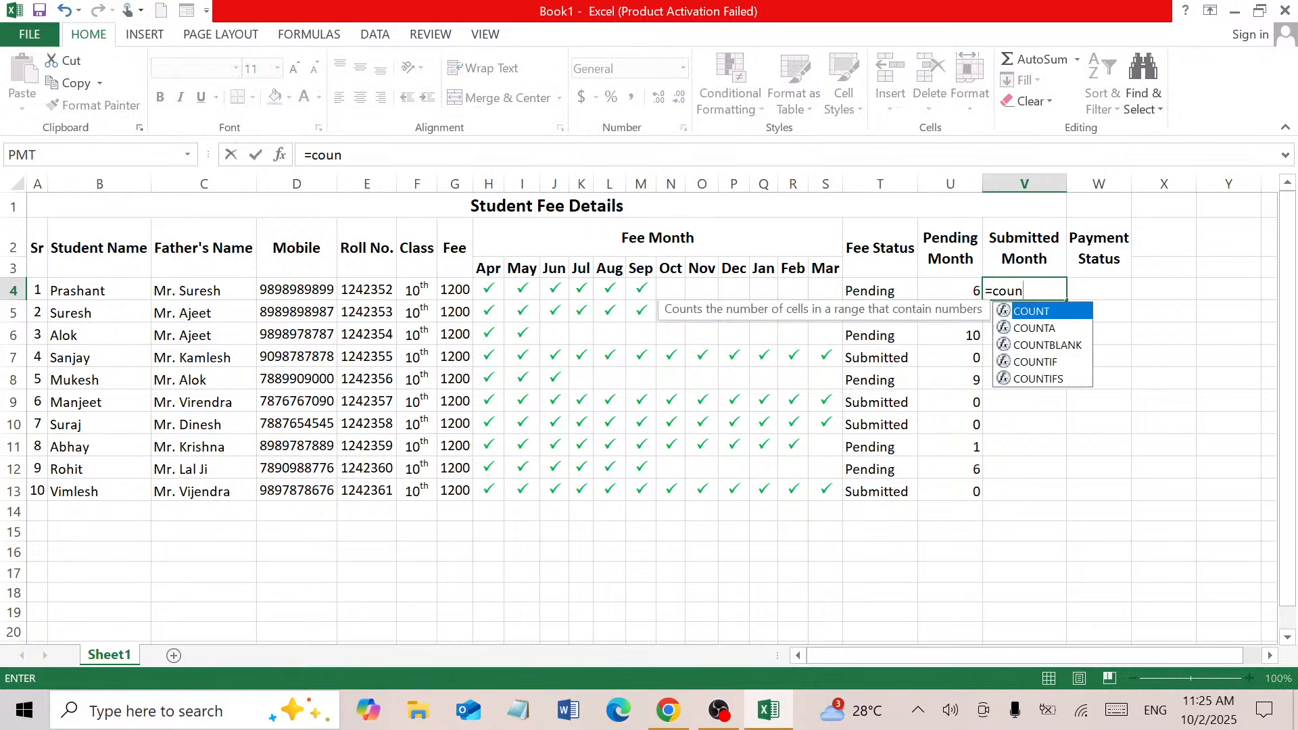
double_click(1067, 328)
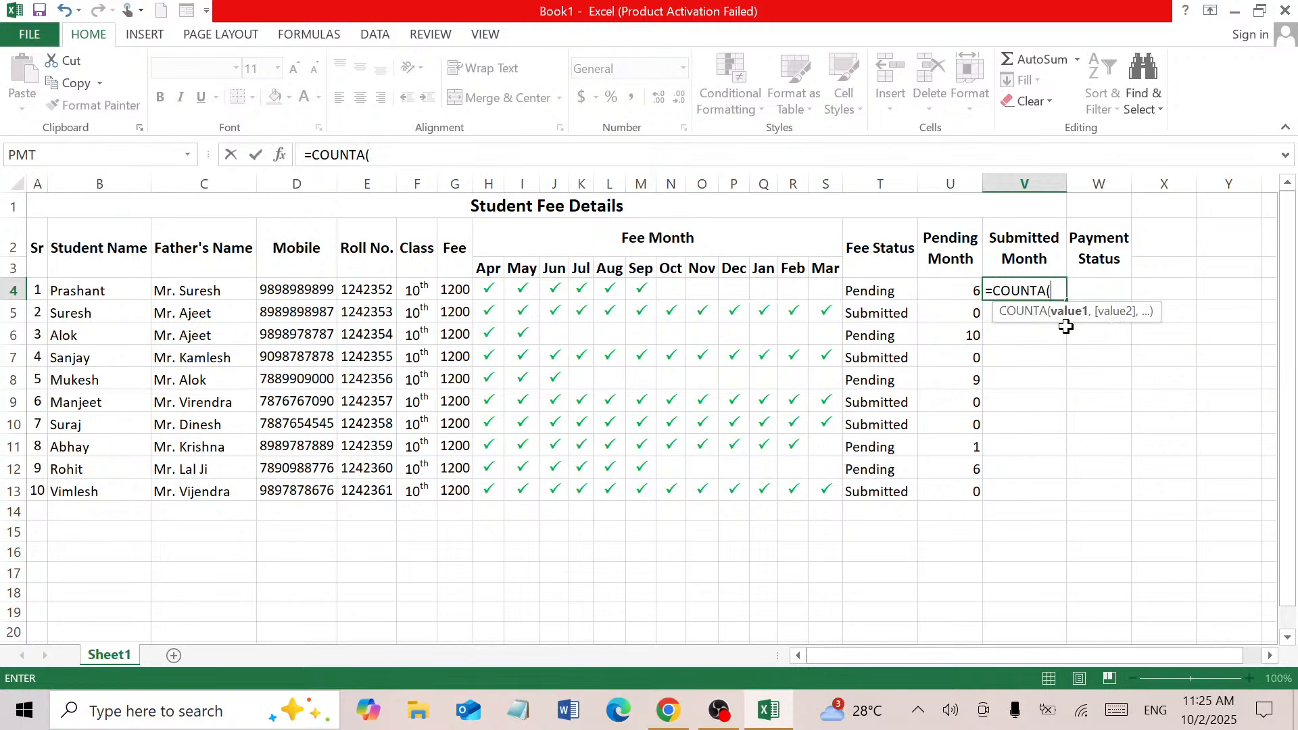
drag(498, 287, 822, 284)
text())
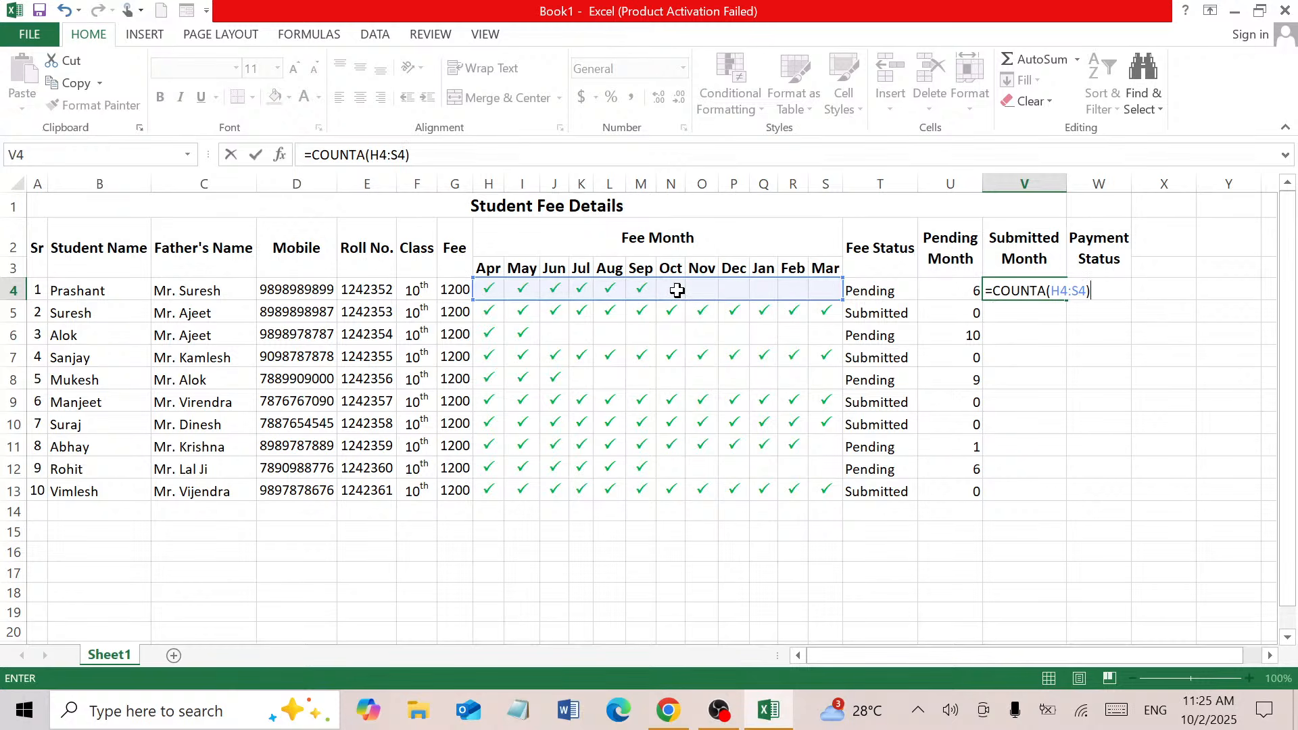
key(Return)
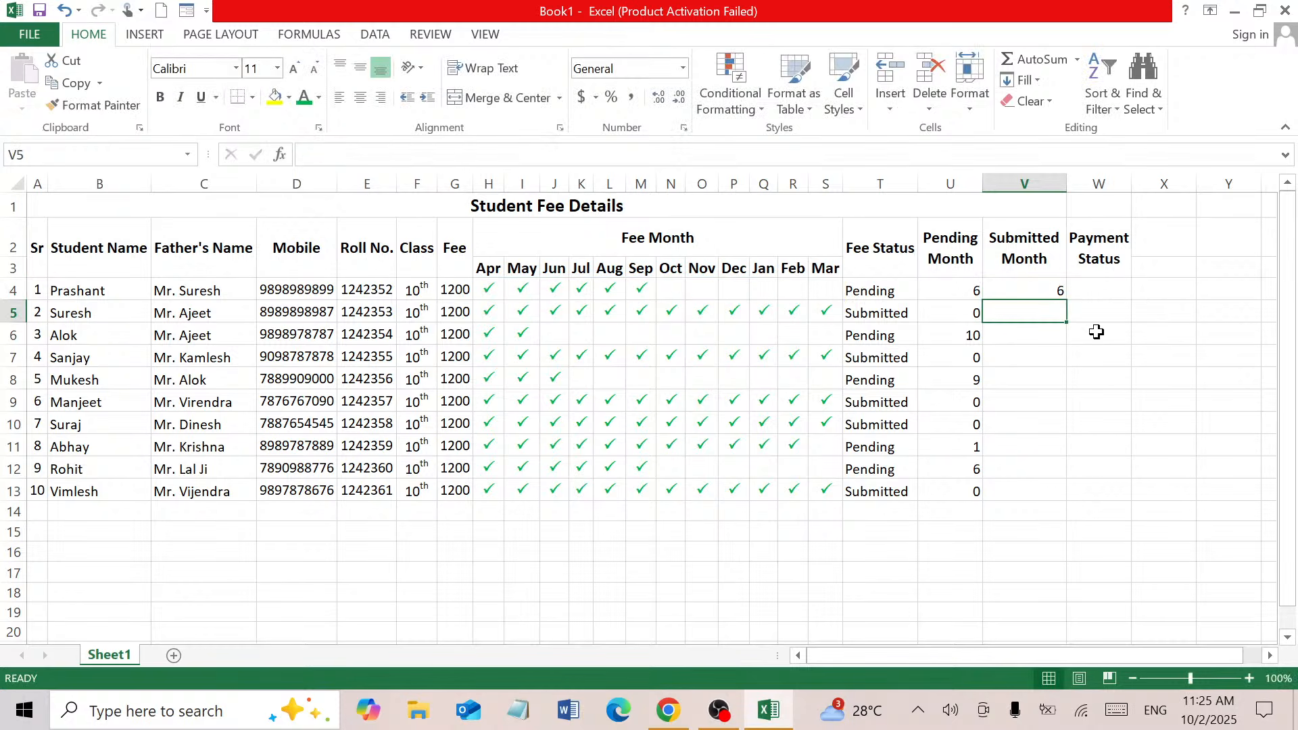
click(1061, 293)
drag(1067, 301, 1070, 501)
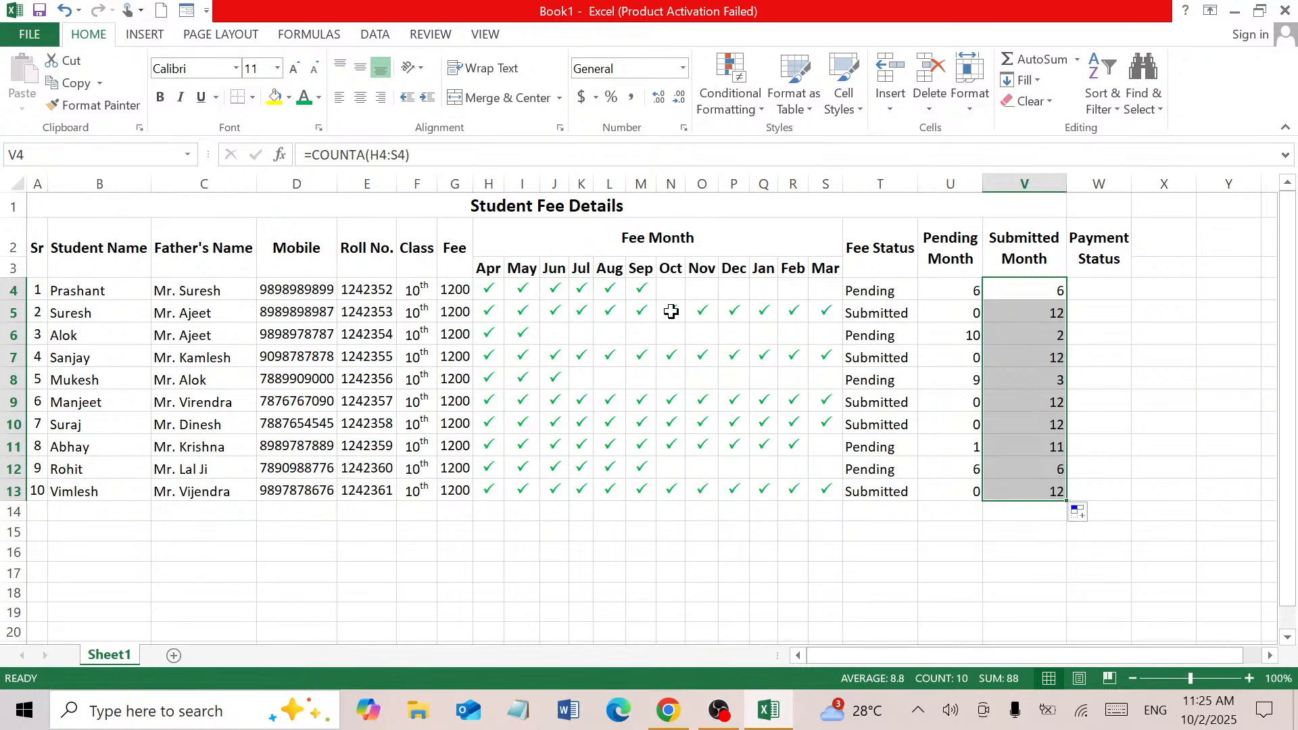
Tick Oct (N4) for row 4 and check the U4 and V4 counts
click(665, 289)
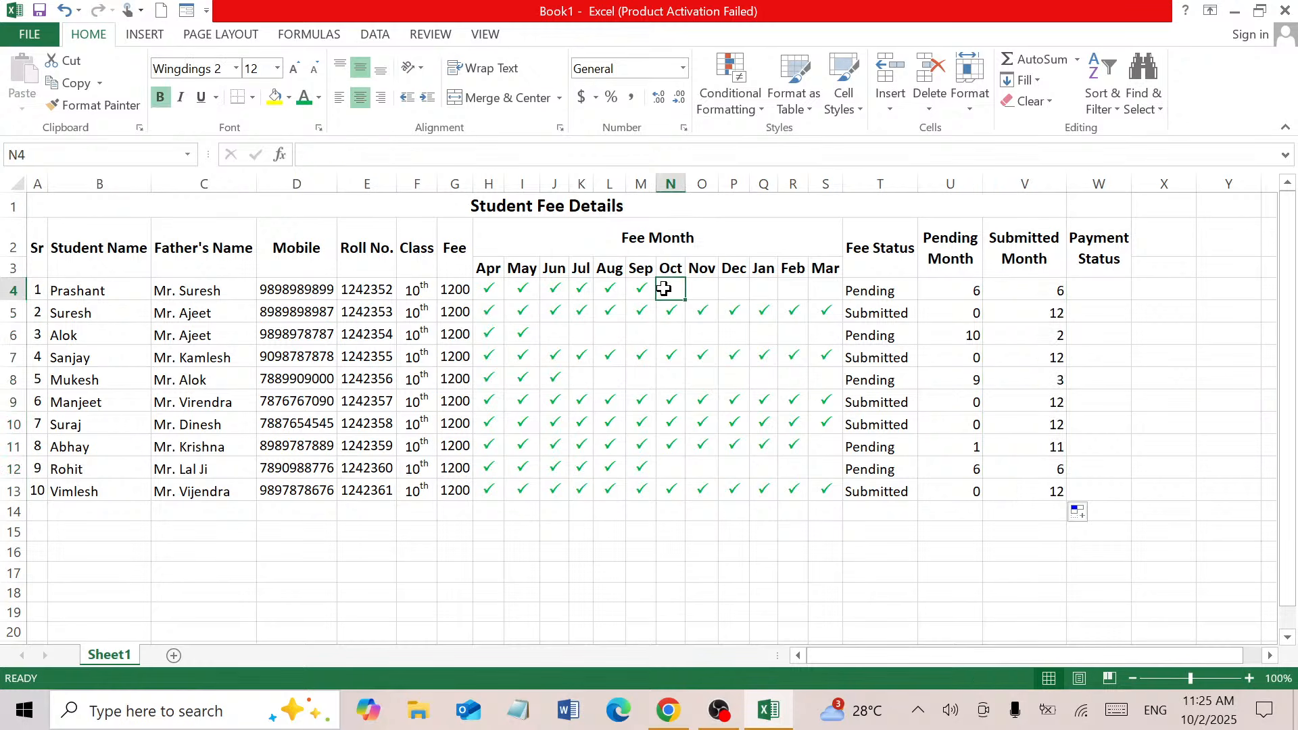
text(P)
key(Tab)
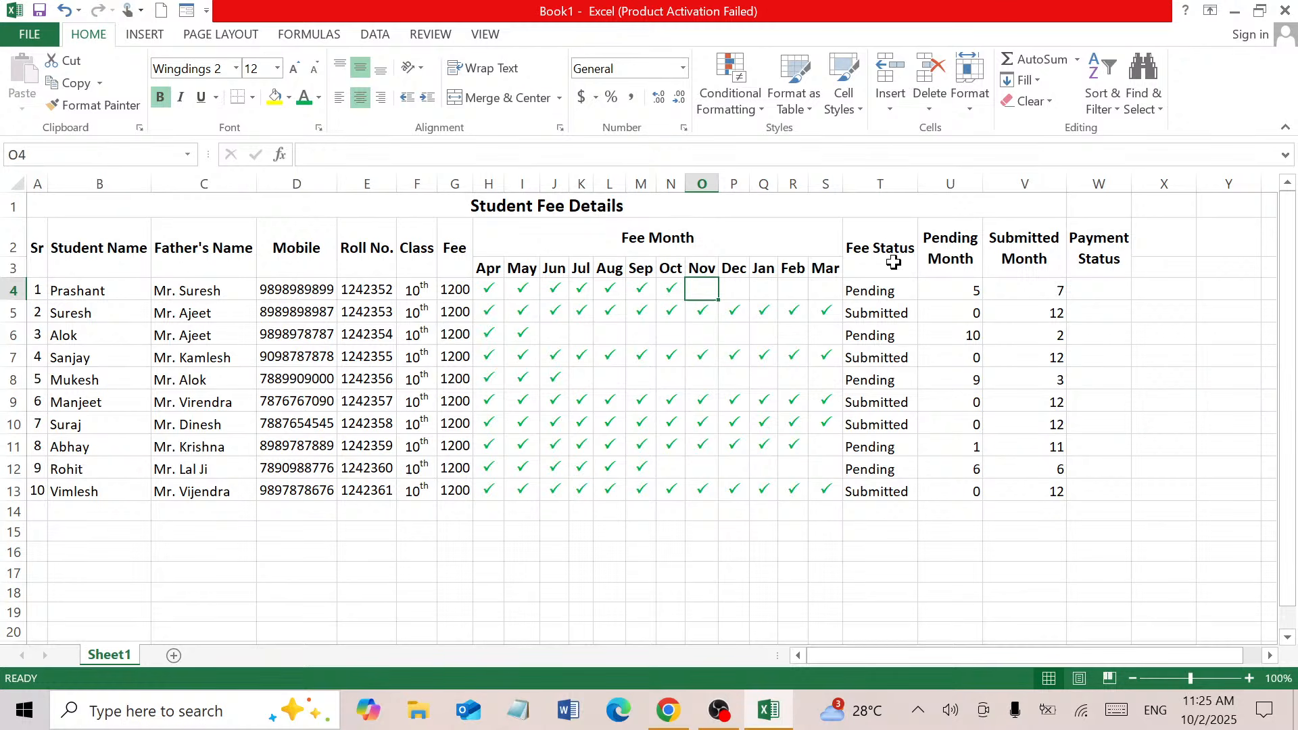
click(964, 291)
click(1045, 291)
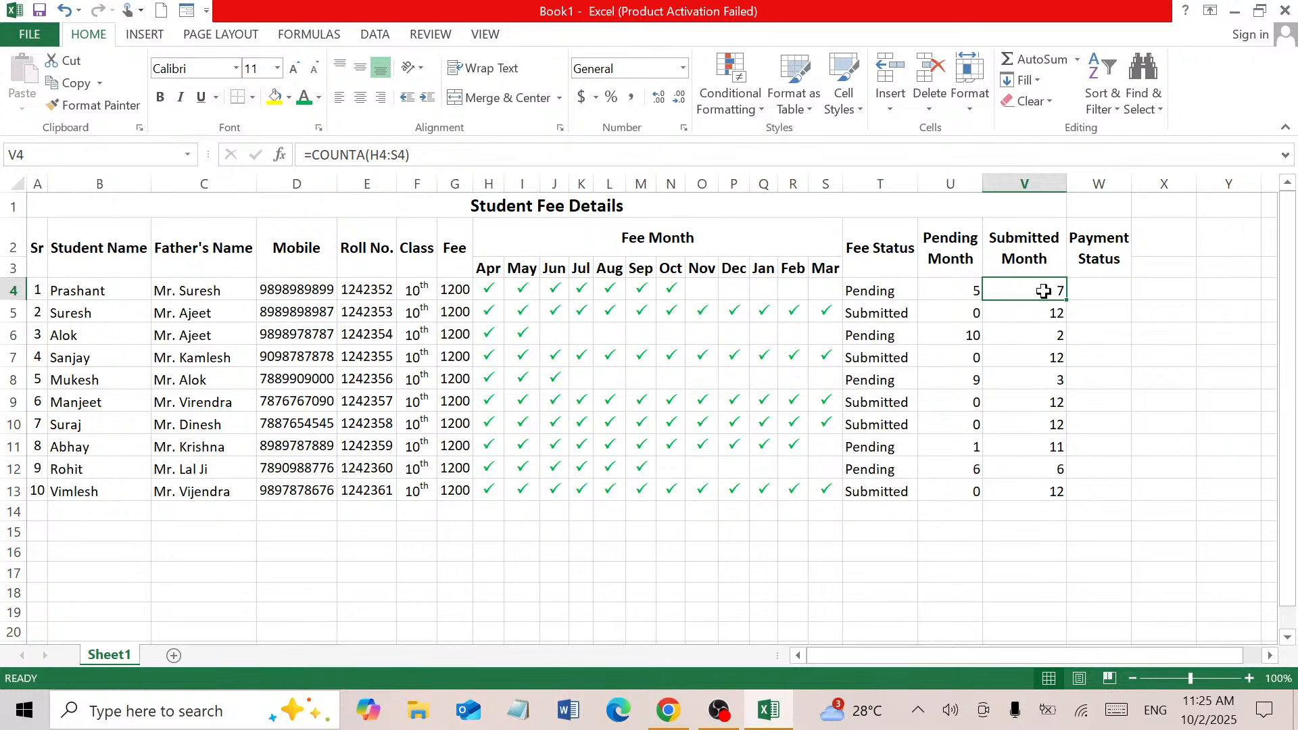
Tick row 4's Nov through Mar cells O4:S4
click(692, 287)
text(P)
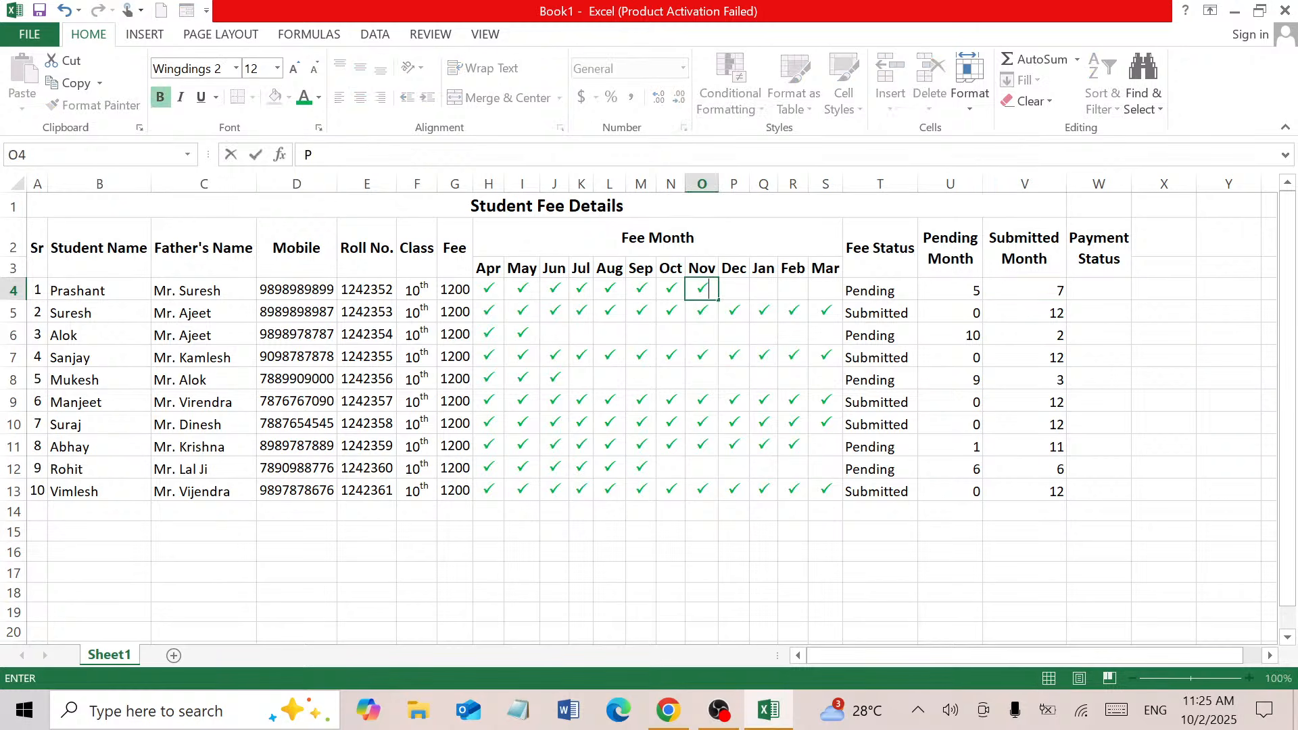
key(Tab)
text(P)
key(Tab)
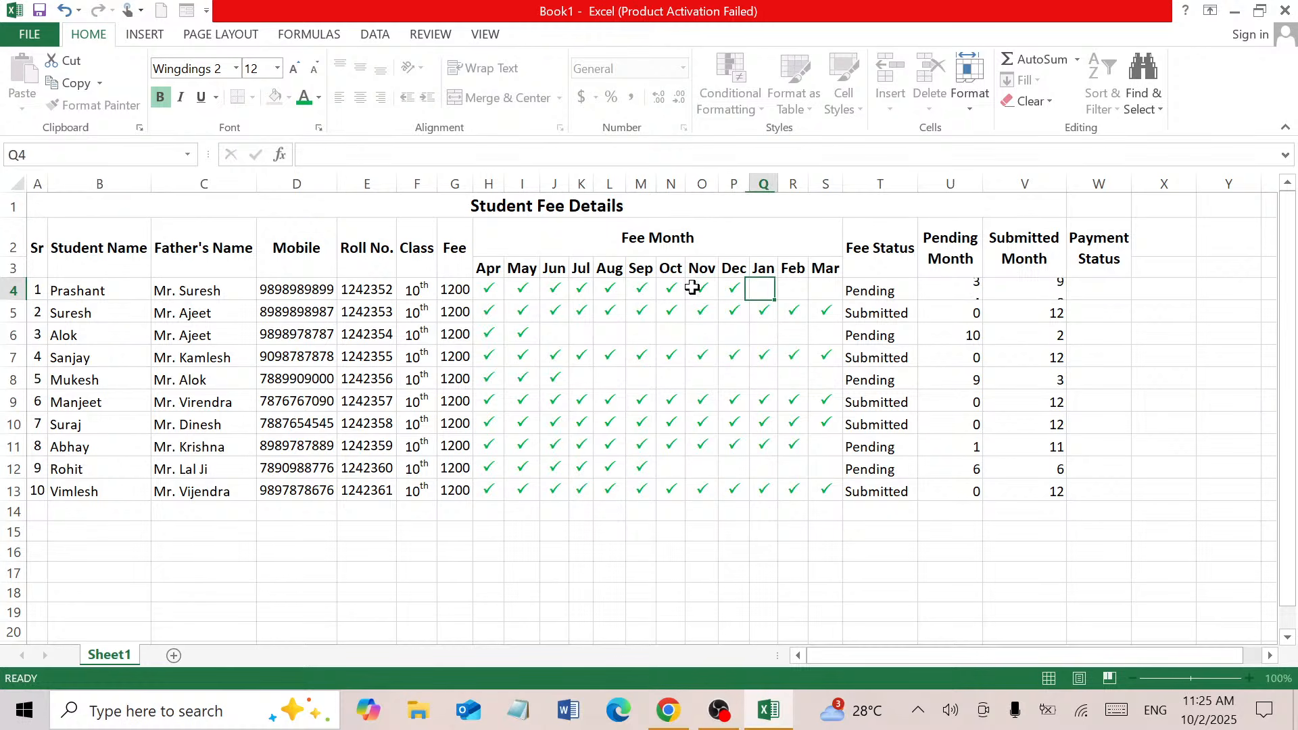
text(P)
key(Tab)
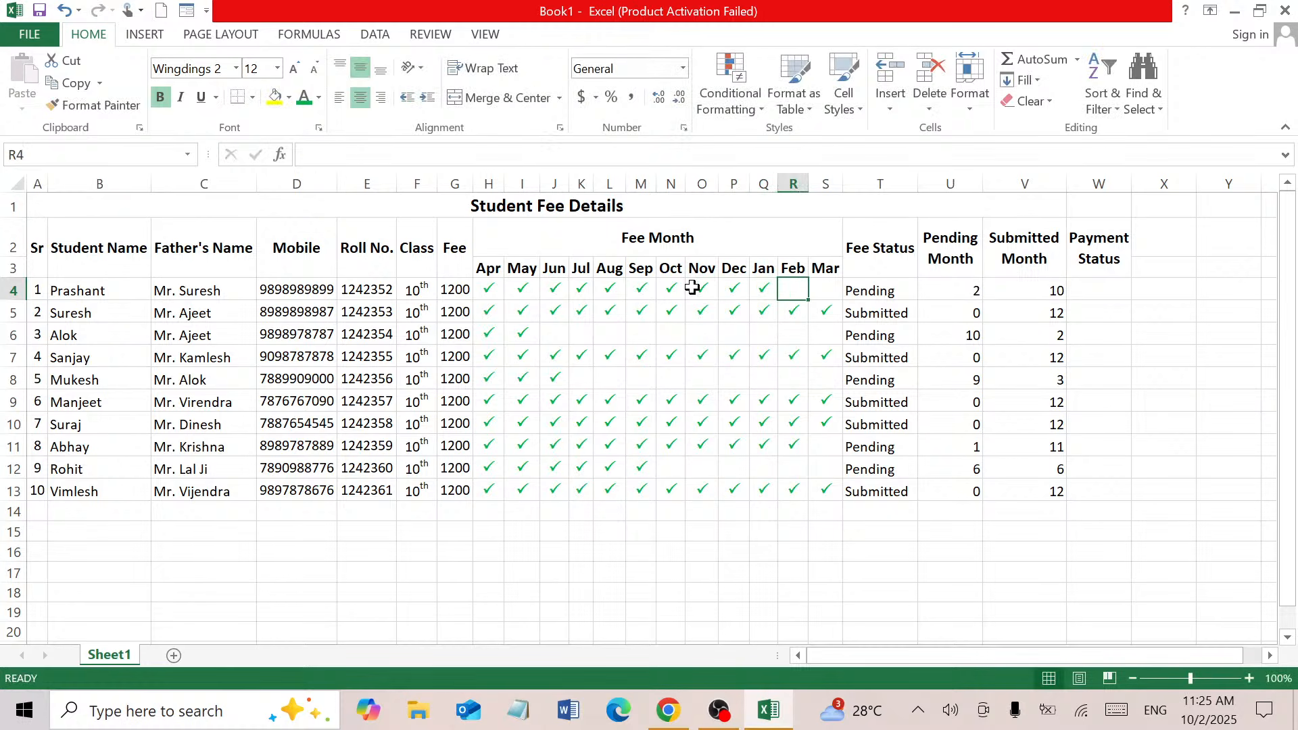
text(P)
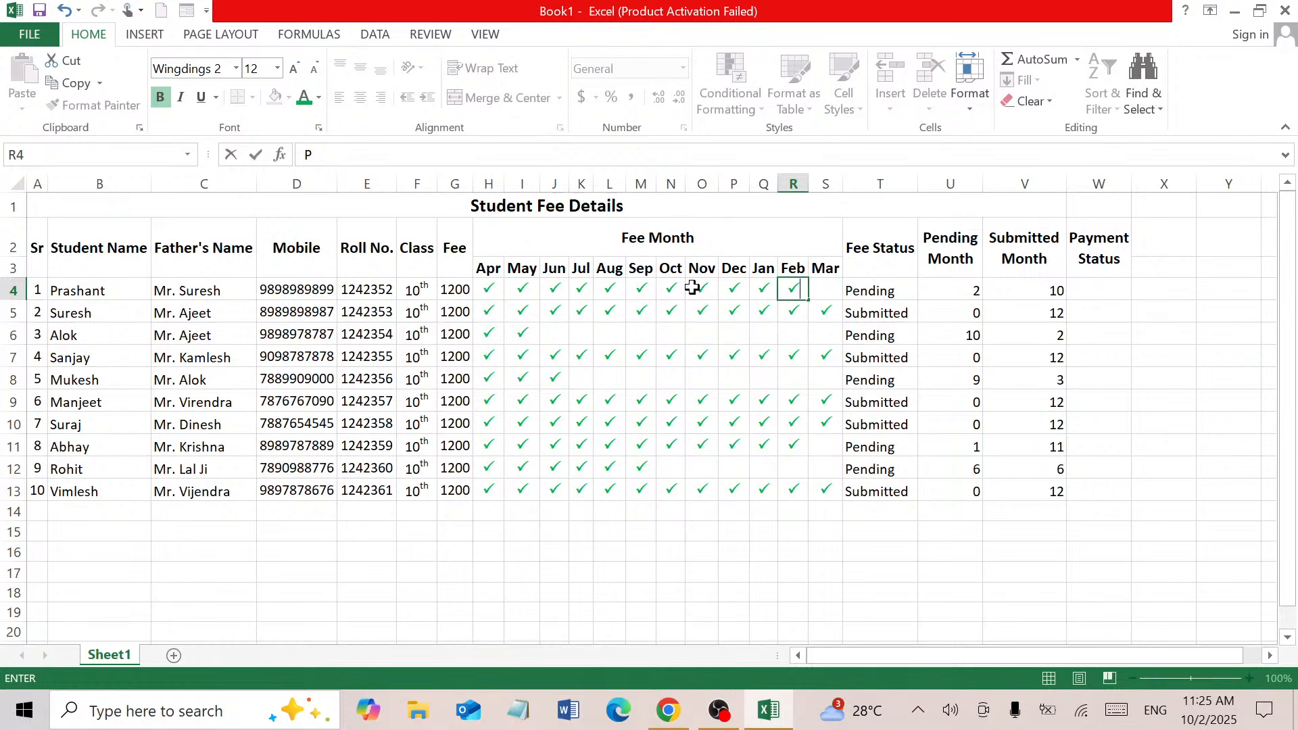
key(Tab)
text(P)
key(Tab)
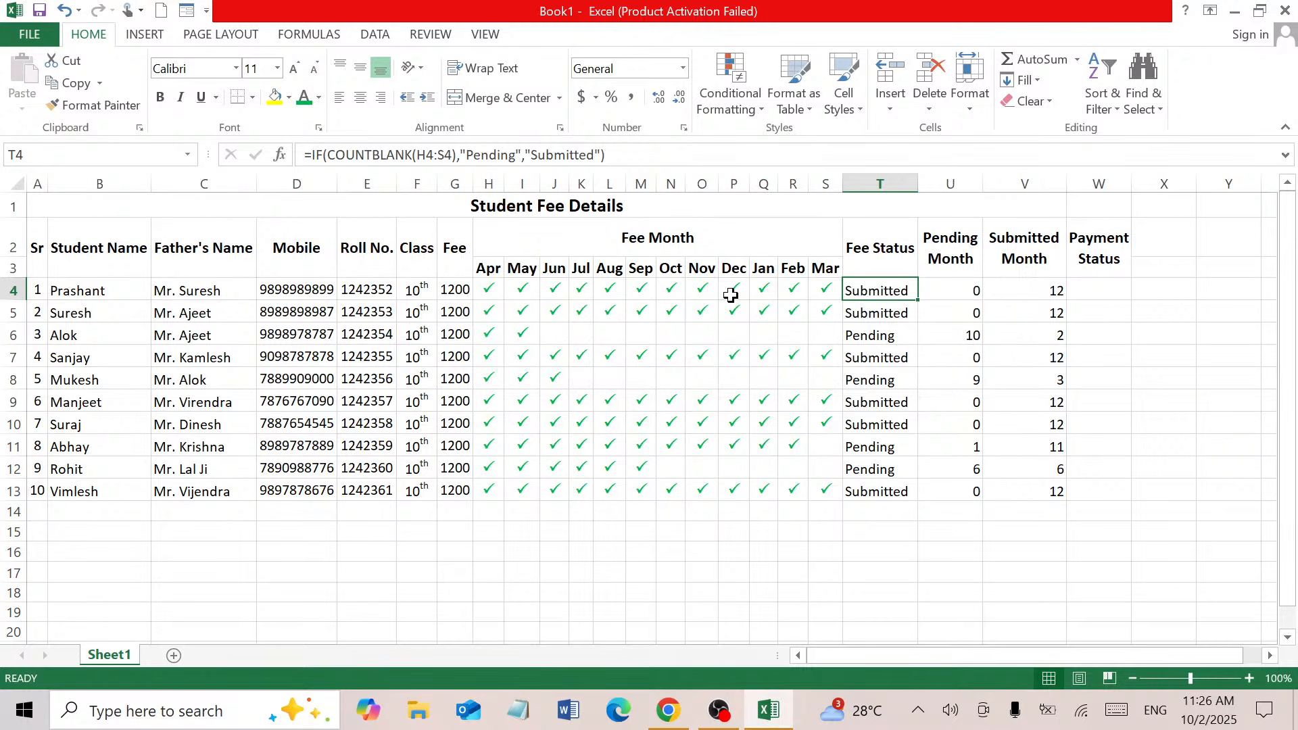
Clear the March mark in S4 so row 4 reads Pending, then check U7
click(820, 290)
key(Delete)
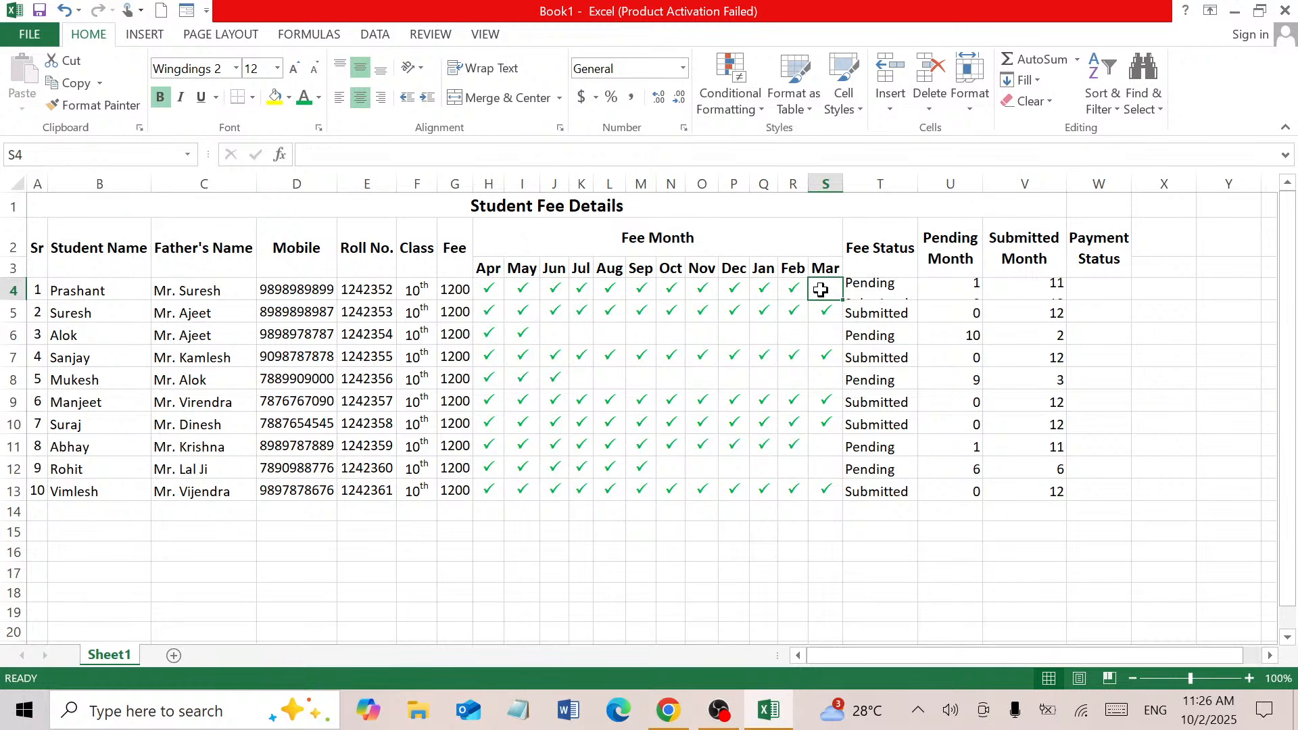
click(926, 350)
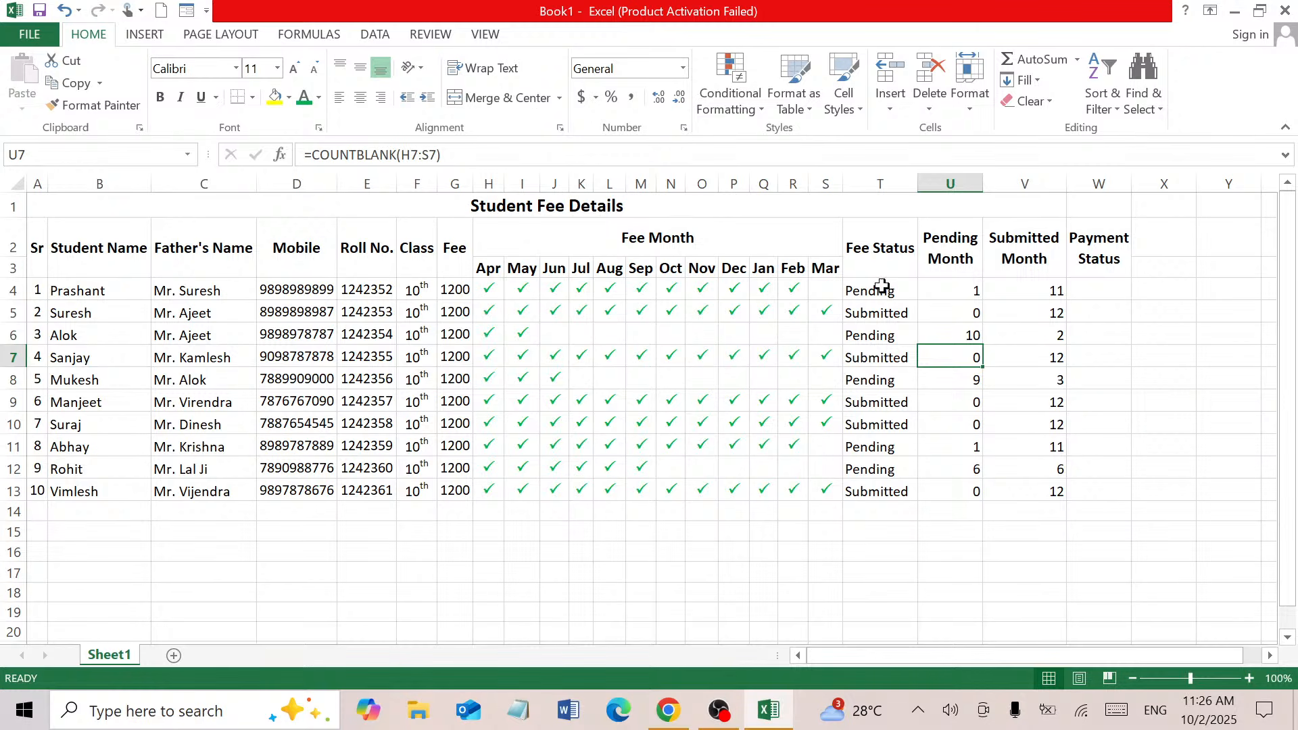
click(1034, 289)
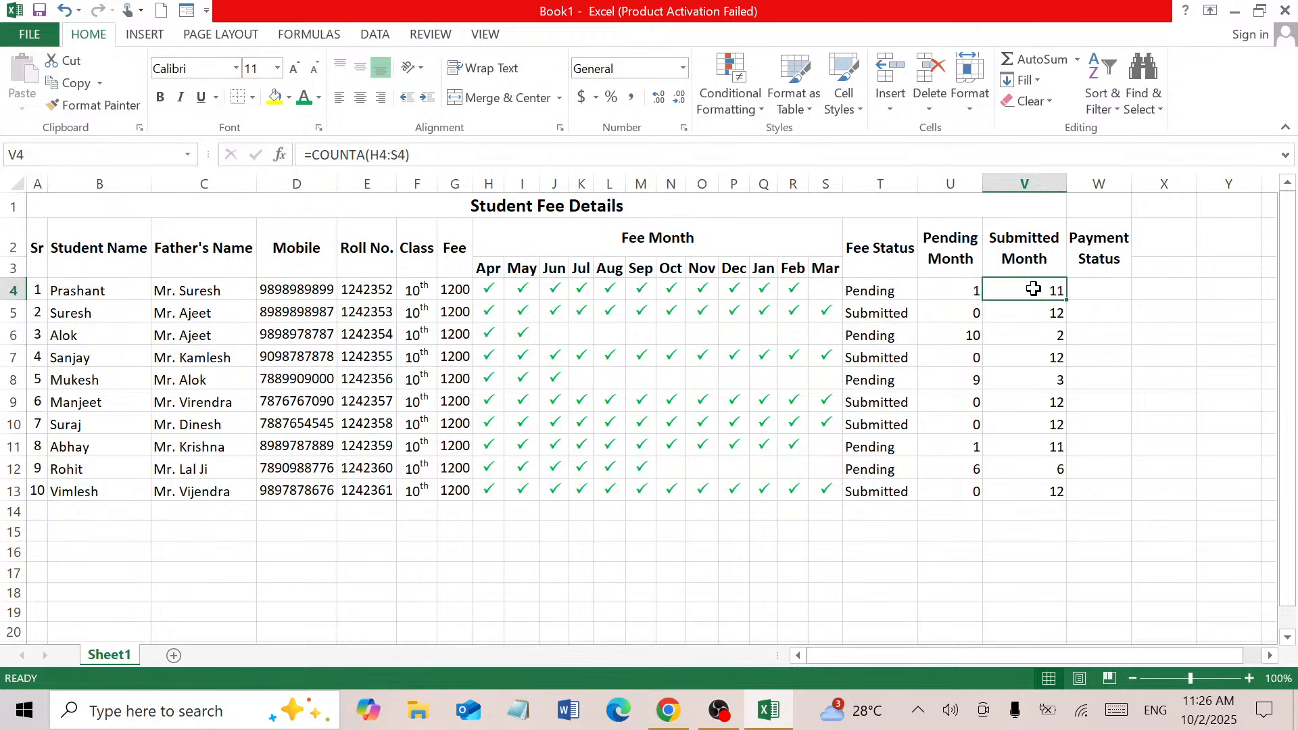
click(1106, 289)
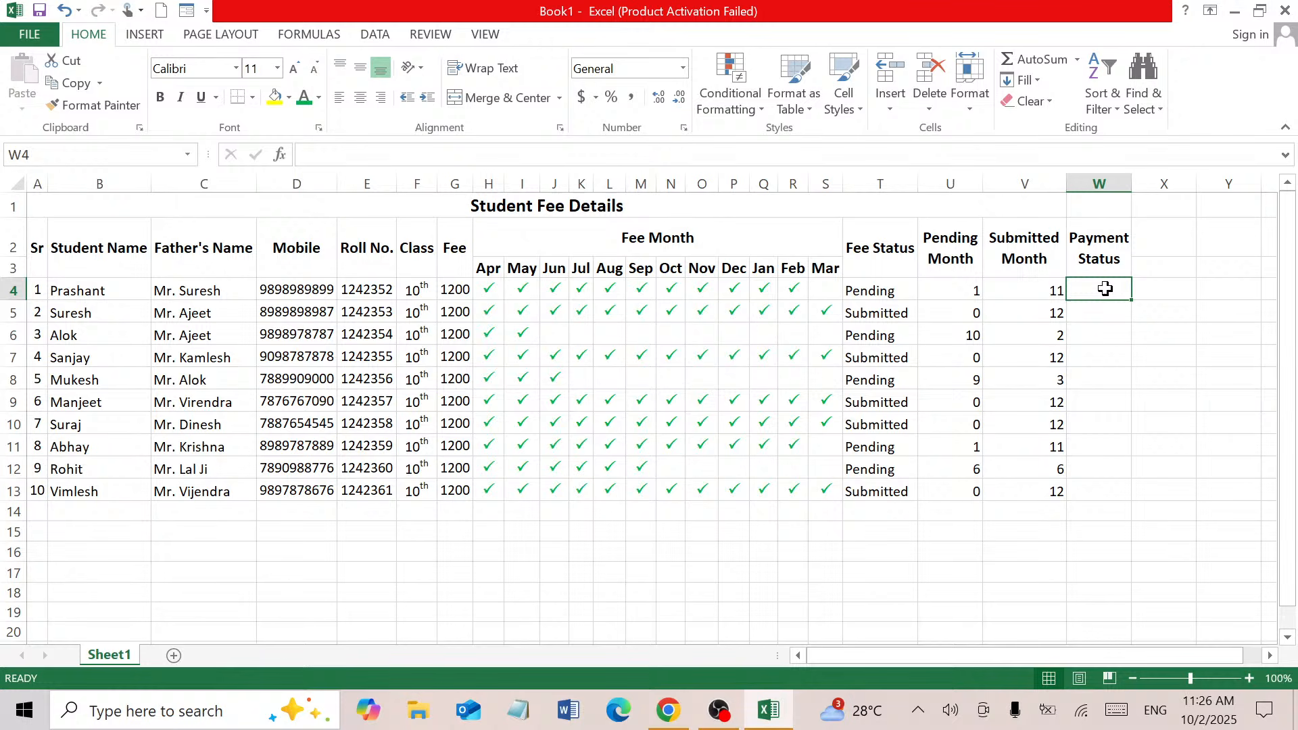
Enter =IF(COUNTBLANK(H4:S4),"Balance","Done") in W4 so it shows Balance
text(=)
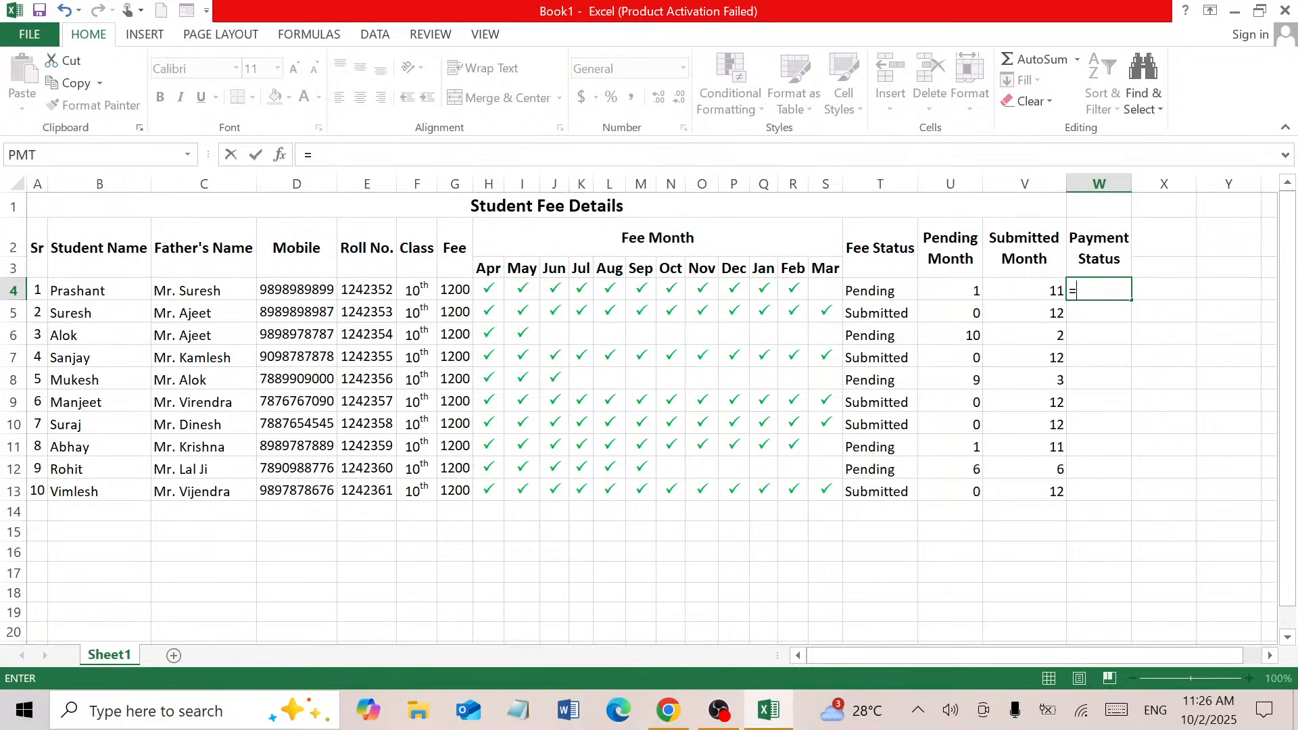
text(cou)
click(1154, 346)
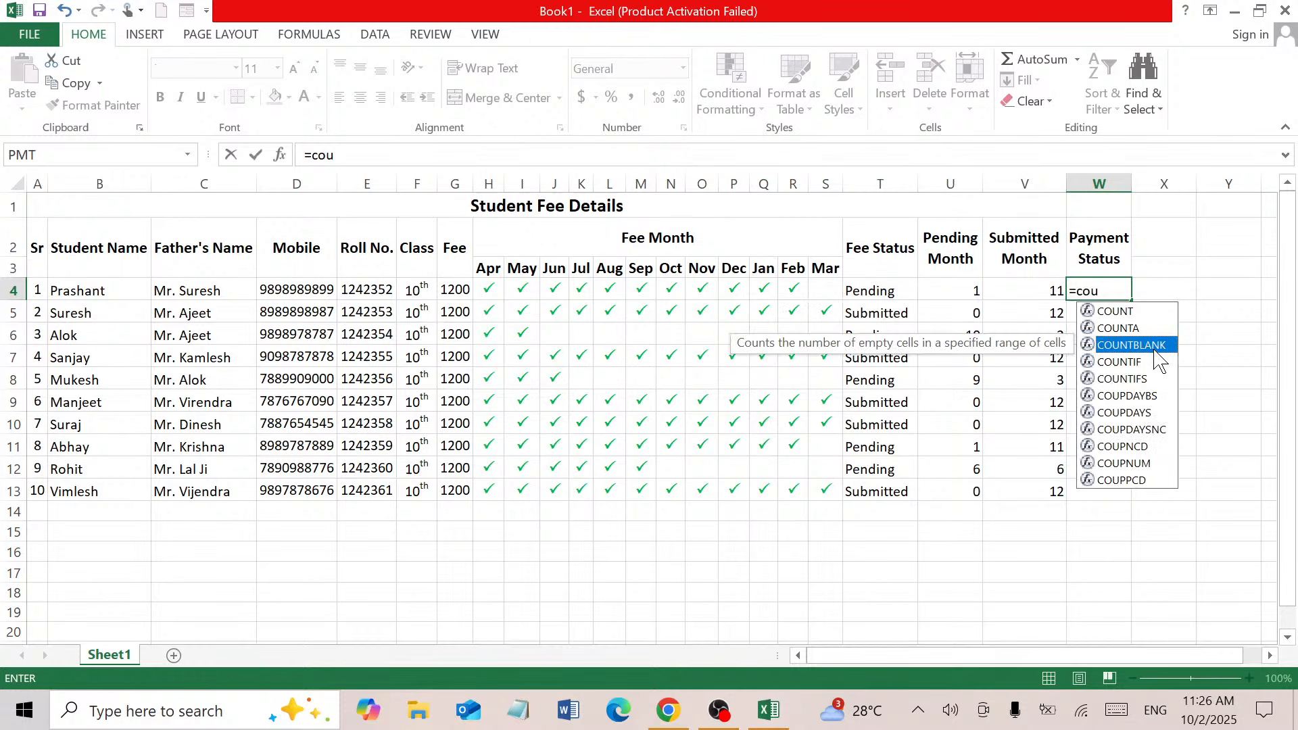
double_click(1155, 347)
drag(489, 289, 831, 287)
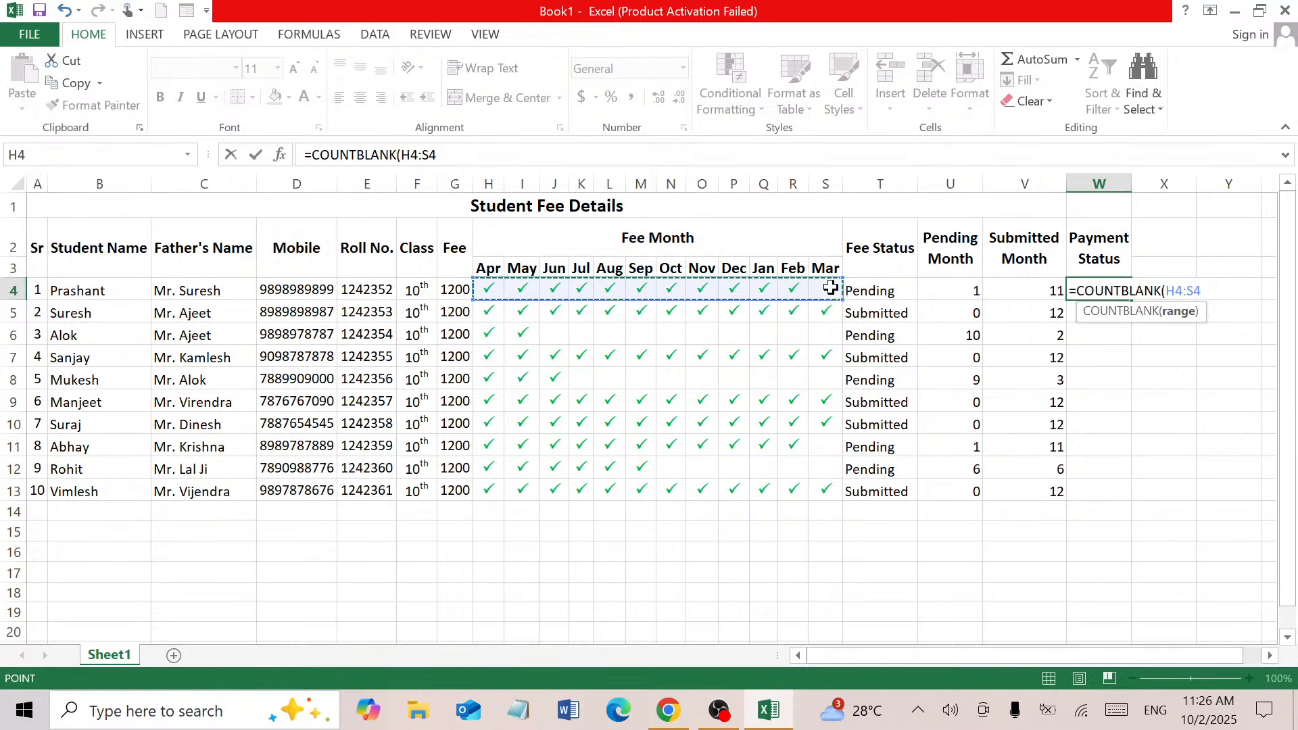
key(BackSpace)
key(BackSpace)
key(BackSpace)
key(BackSpace)
key(BackSpace)
key(BackSpace)
key(BackSpace)
key(BackSpace)
key(BackSpace)
key(BackSpace)
key(BackSpace)
key(BackSpace)
key(BackSpace)
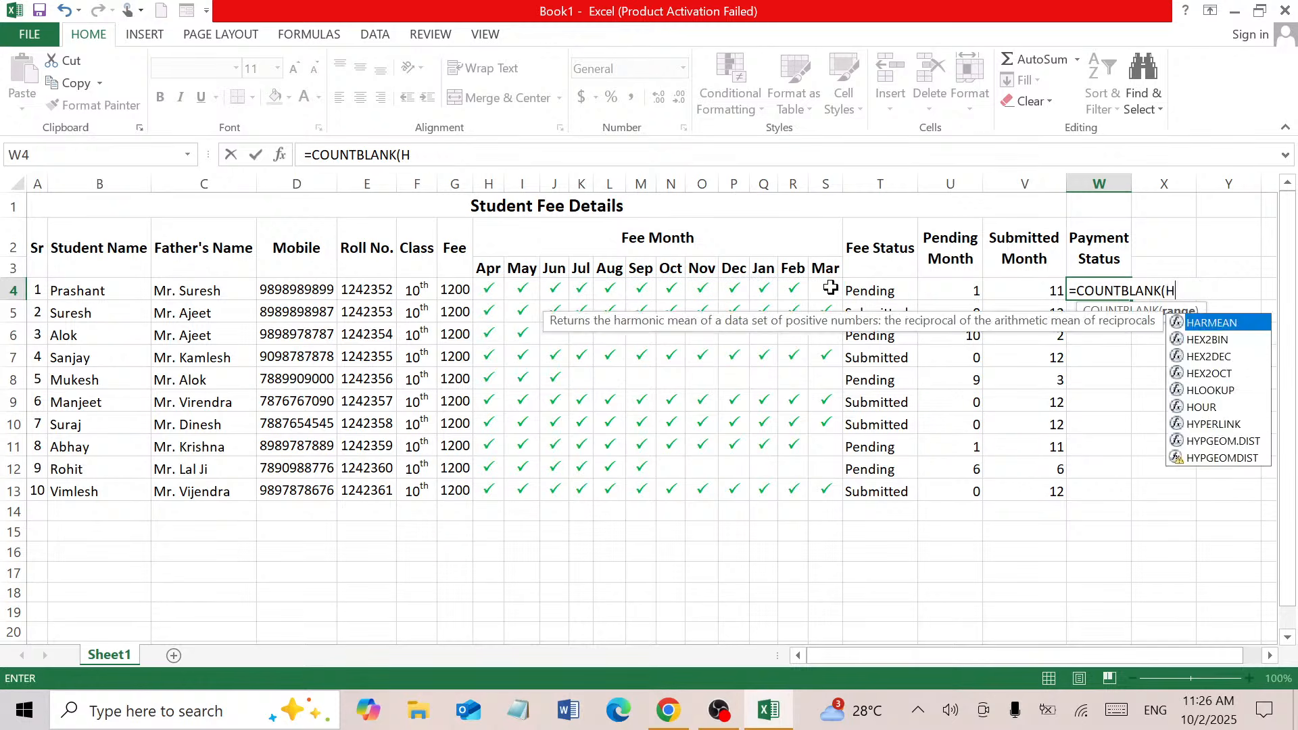
key(BackSpace)
key(BackSpace)
key(BackSpace)
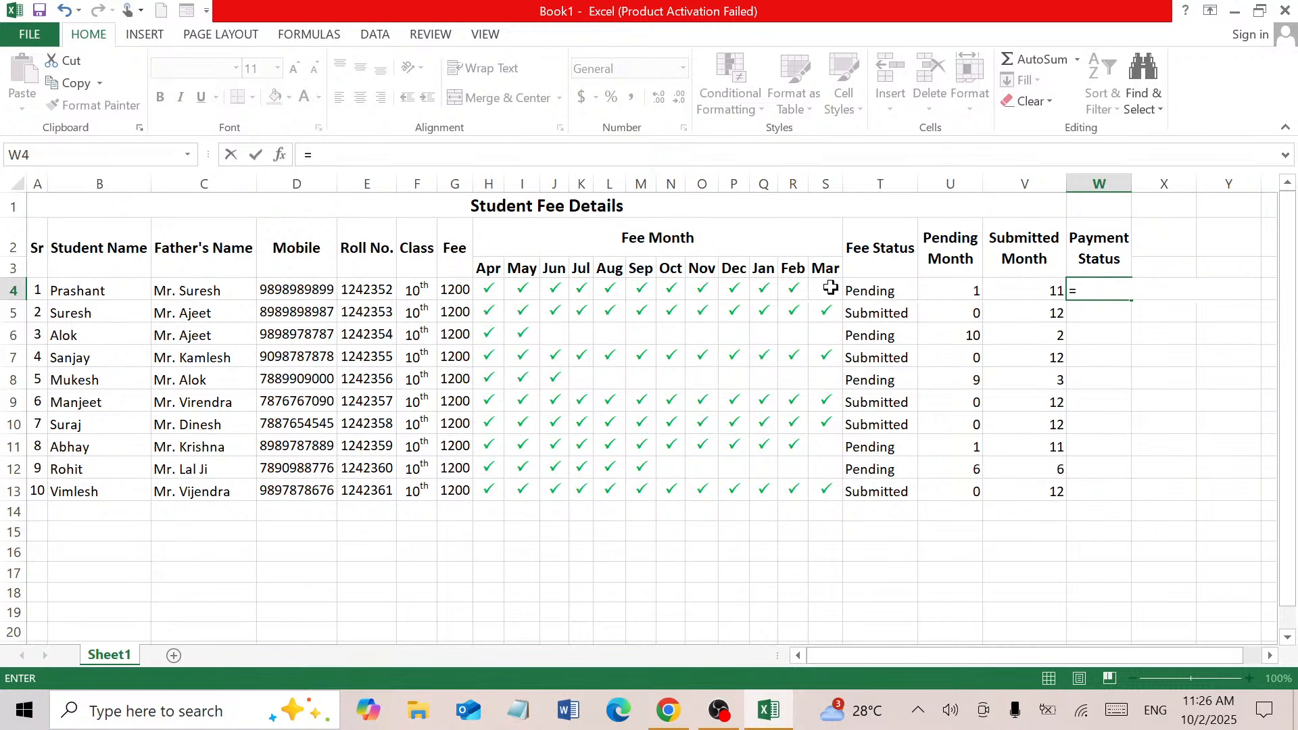
text(if)
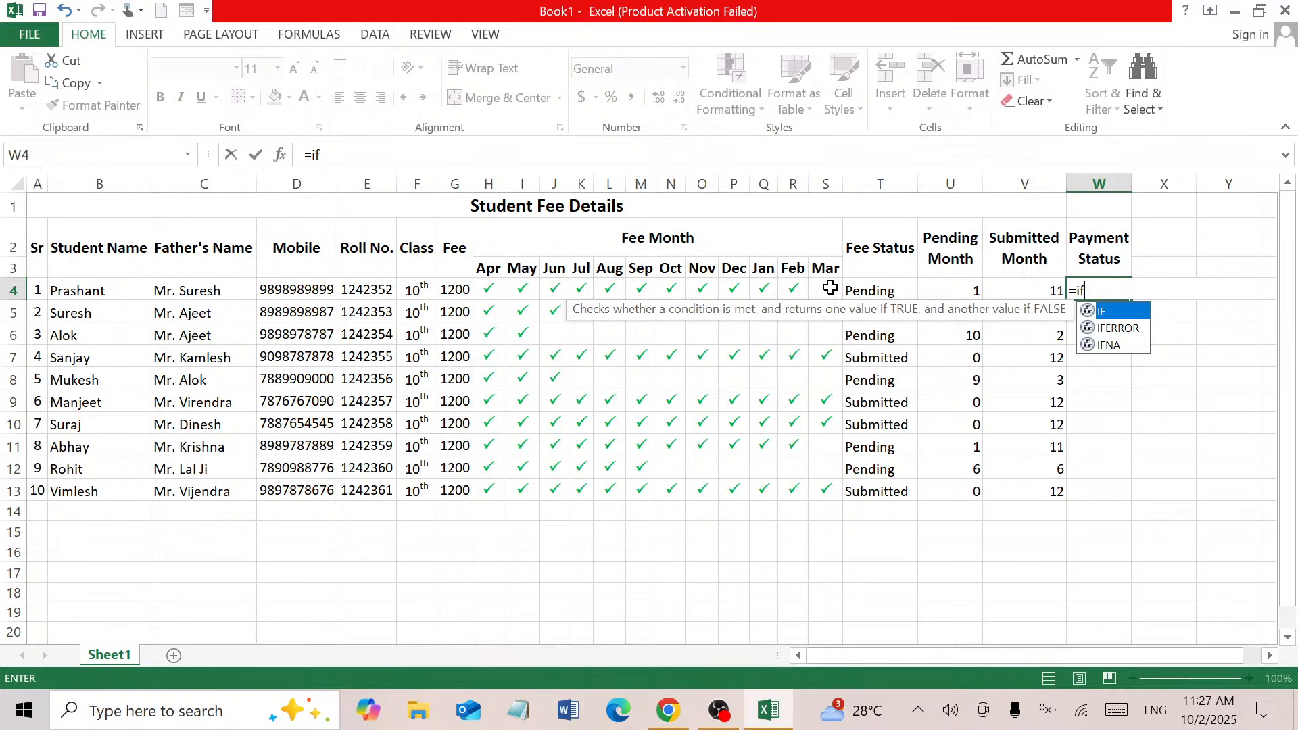
text(()
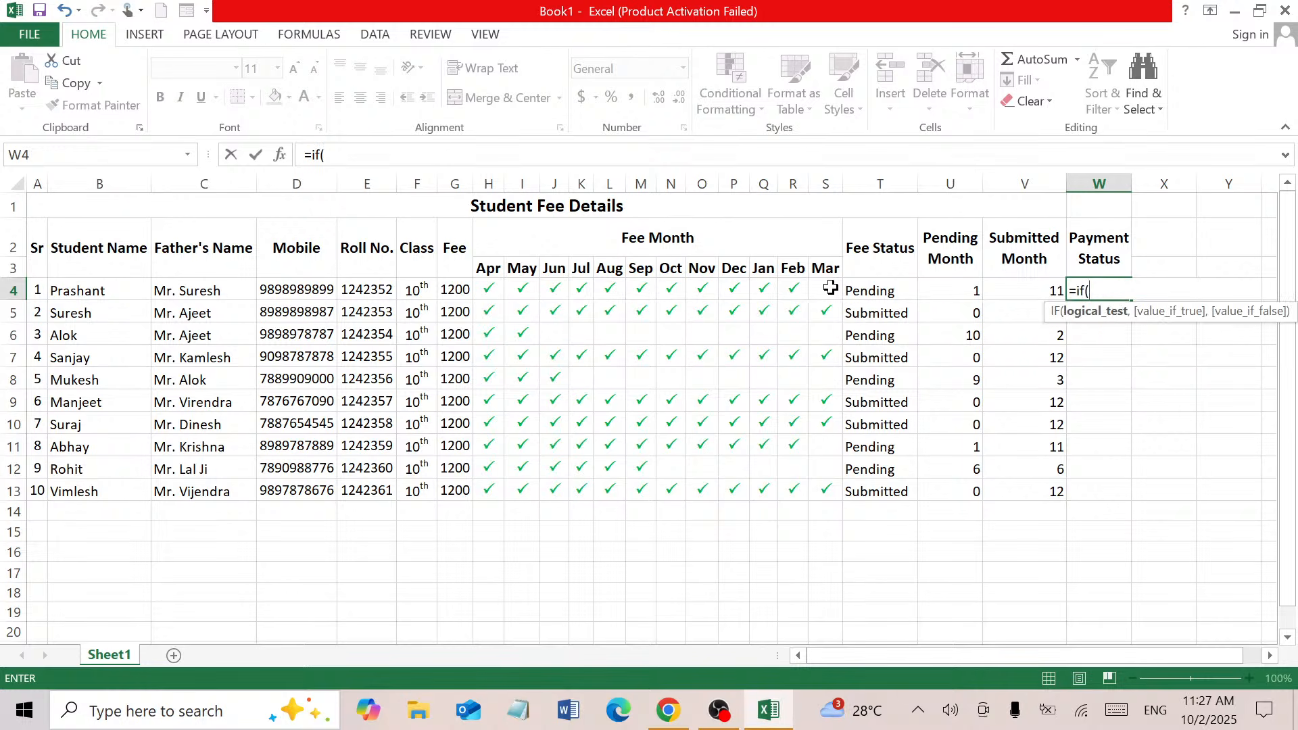
text(coun)
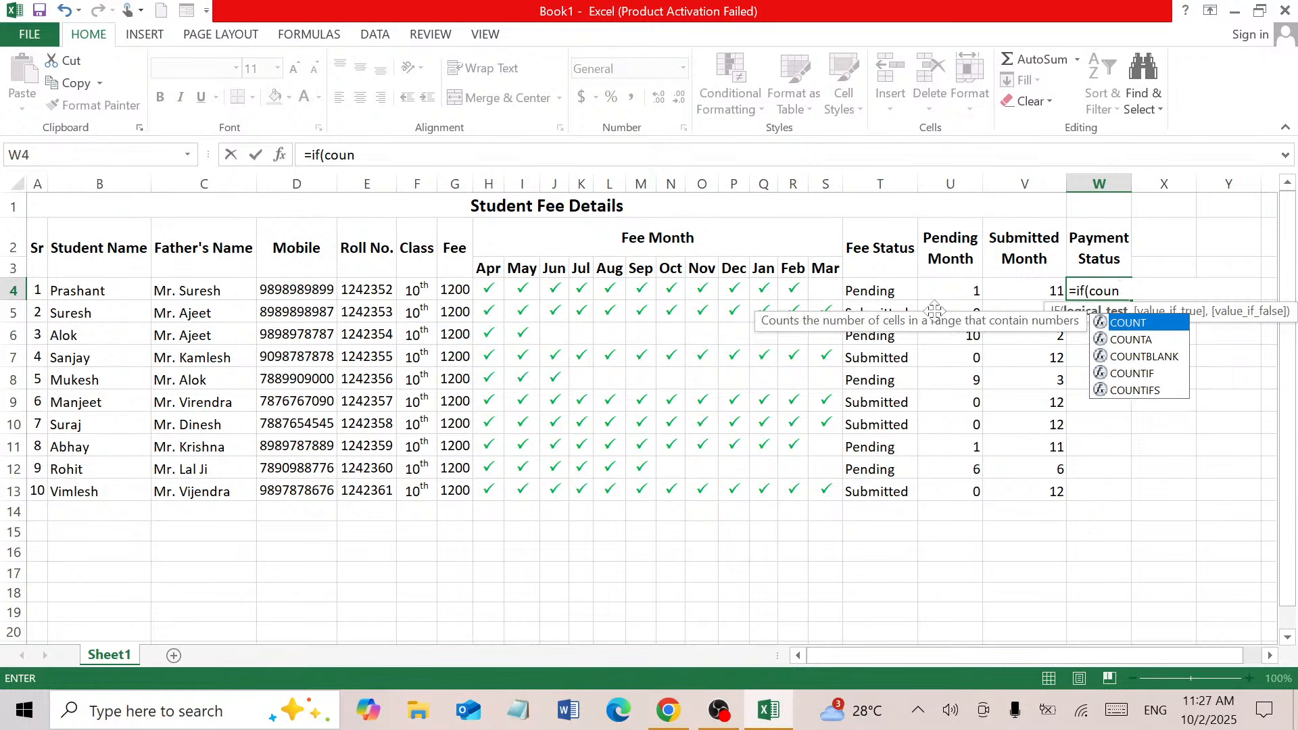
double_click(1137, 358)
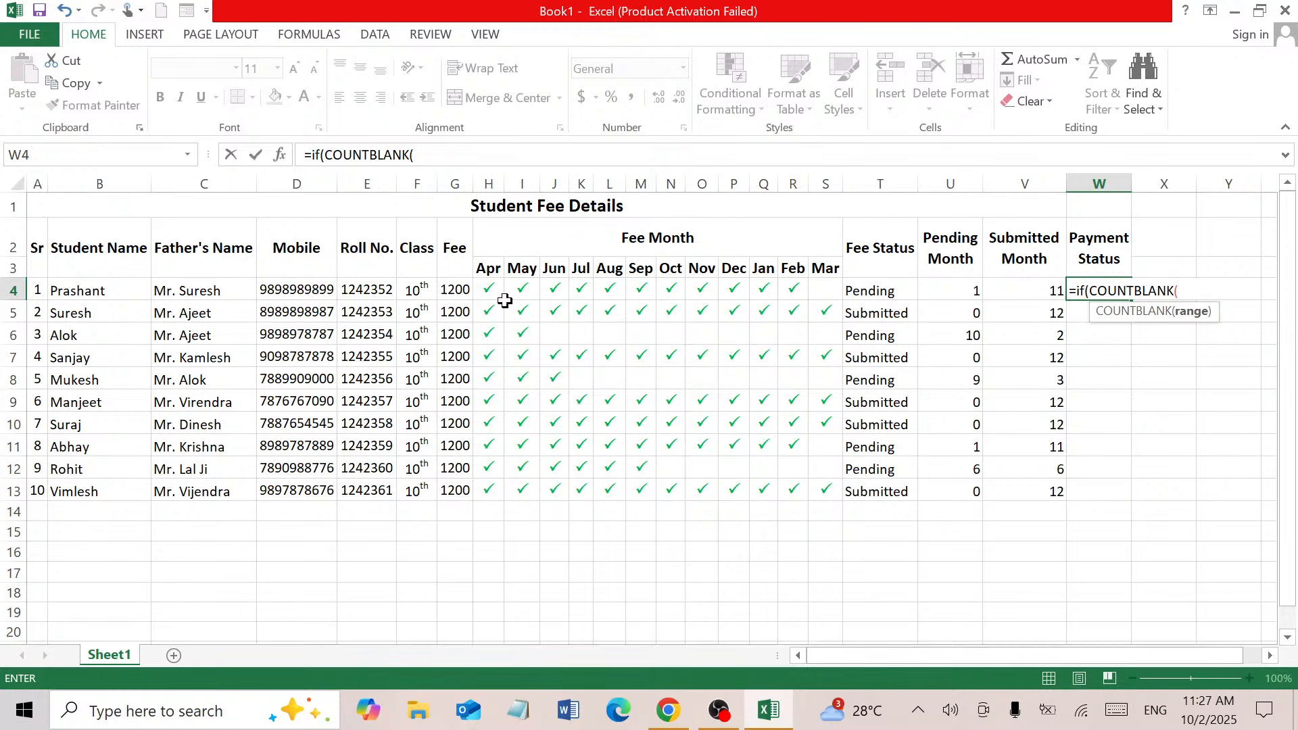
drag(500, 298, 832, 291)
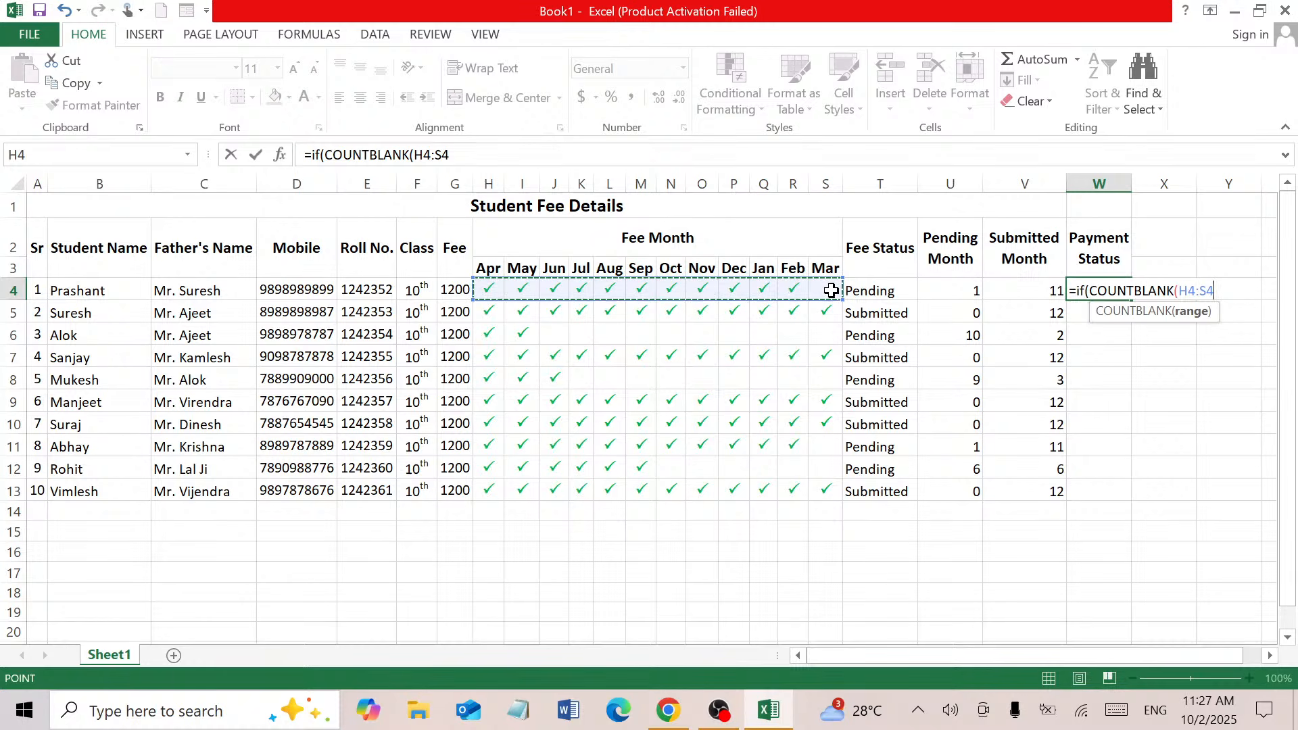
text(),)
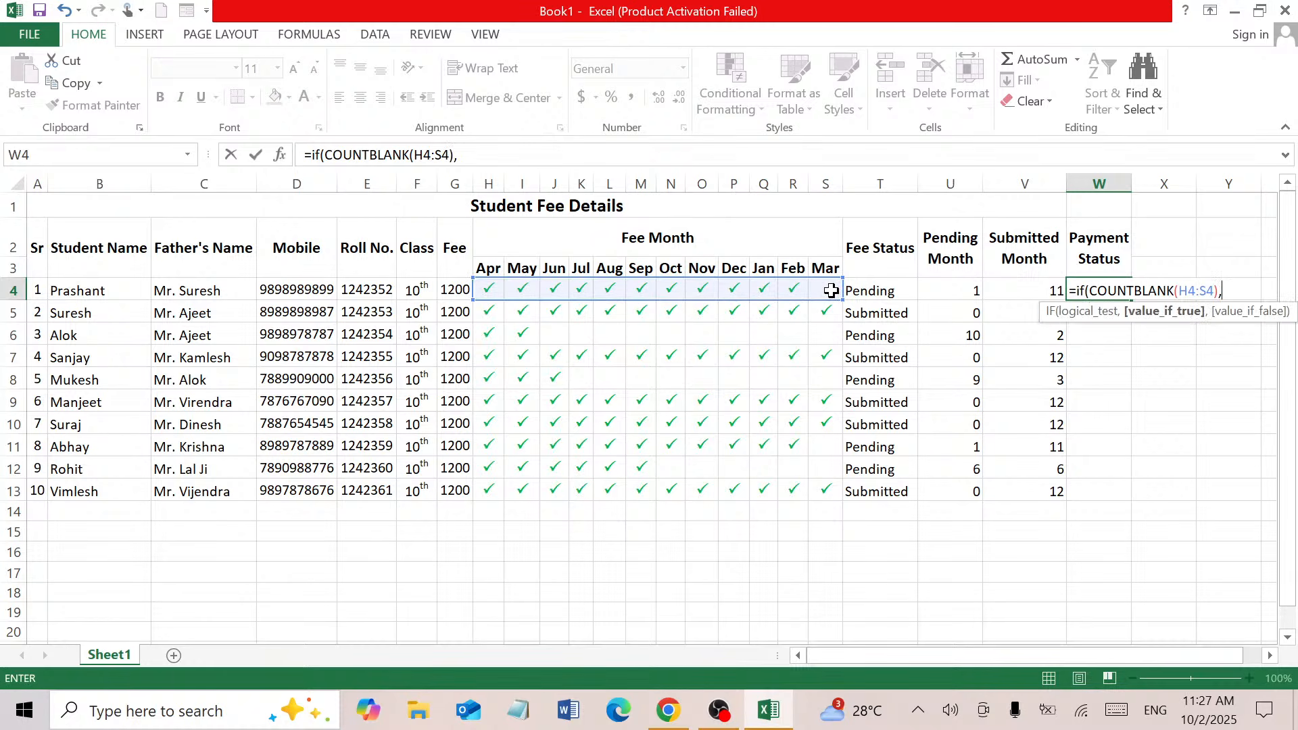
text("Balance")
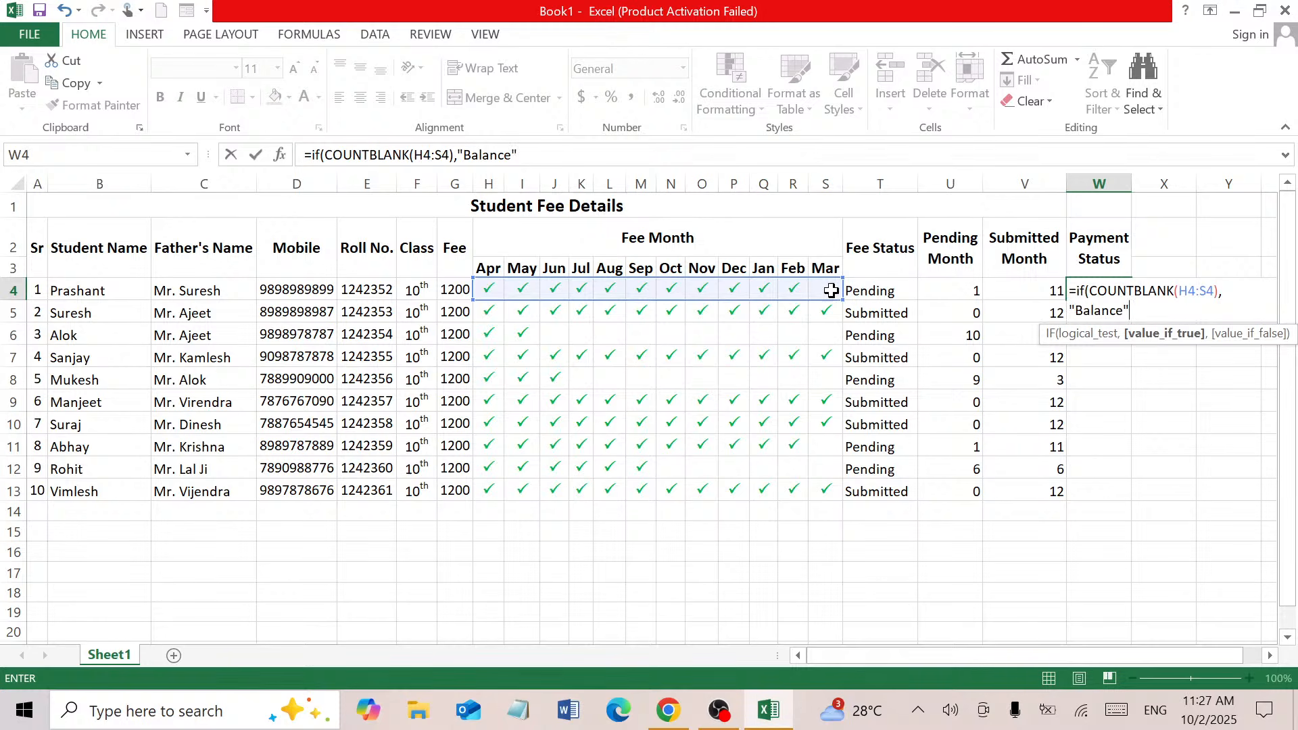
text(,")
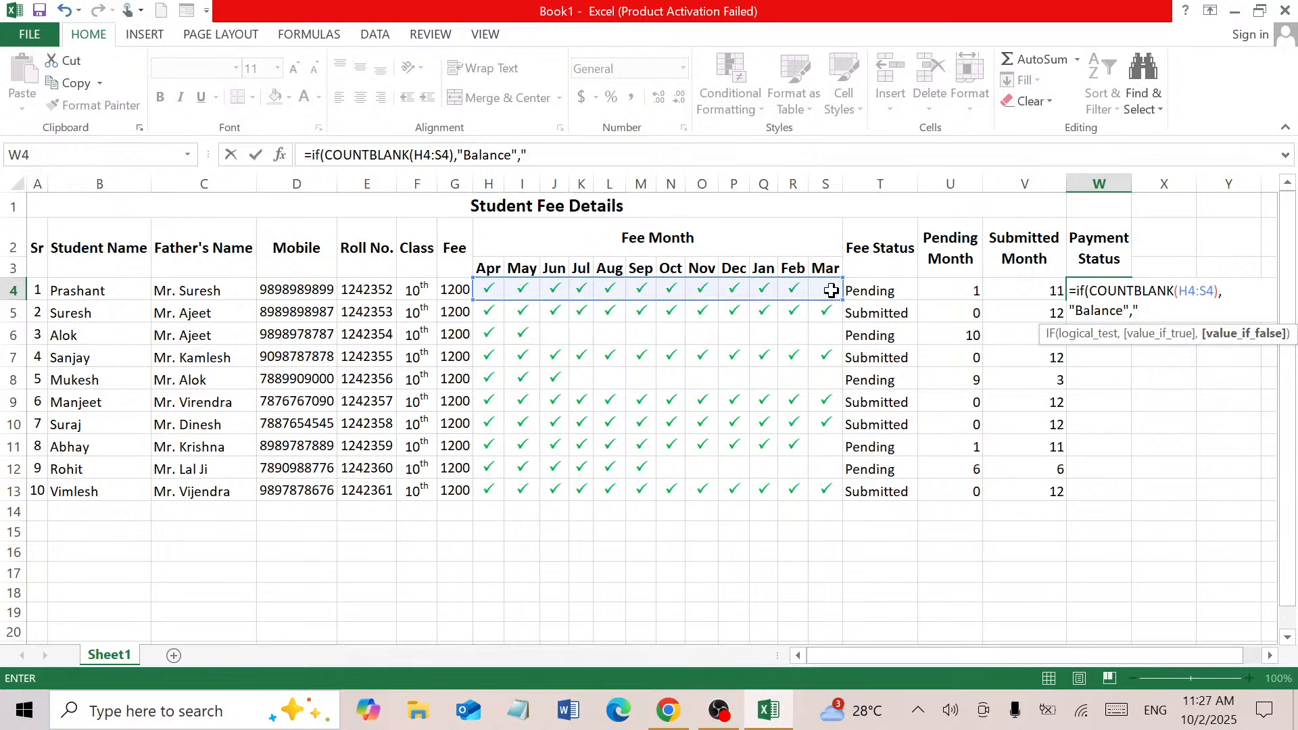
text(Done"))
key(Return)
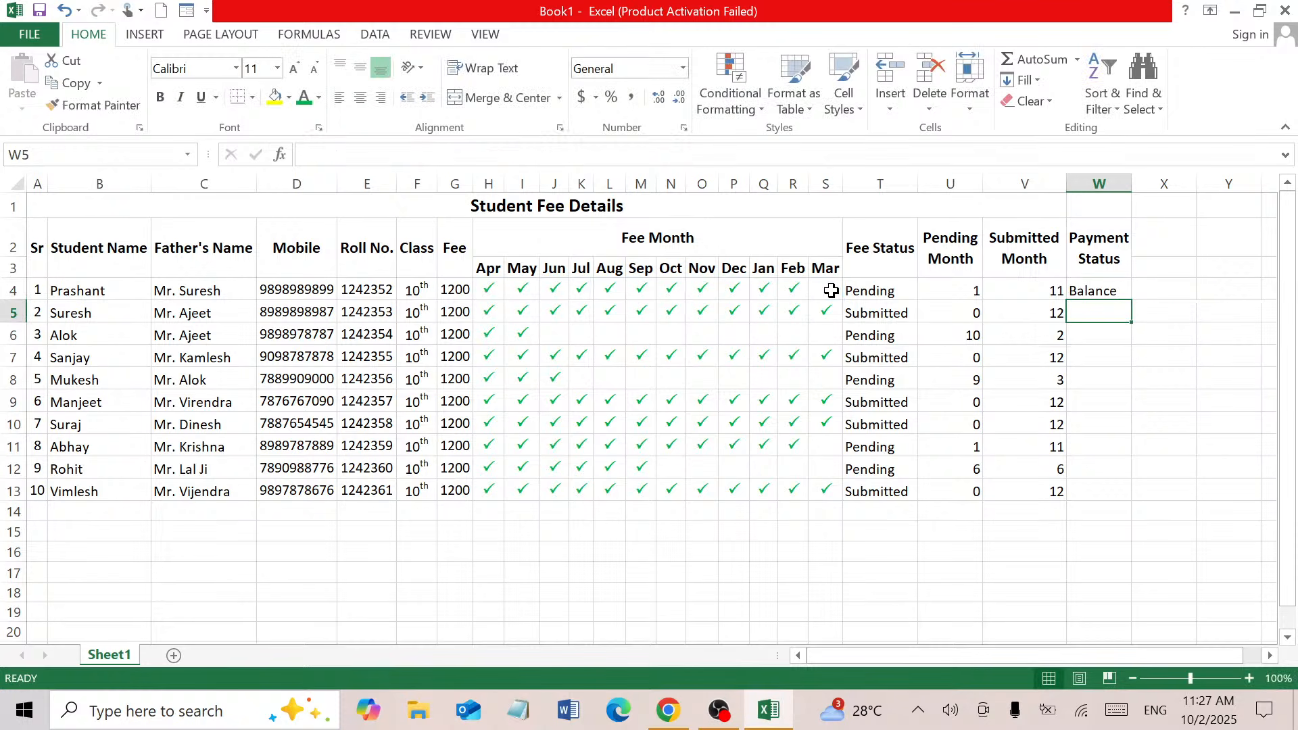
Enter =IF(COUNTBLANK(H5:S5),"Balance","Done") in W5 so it shows Done for the second student
click(1115, 298)
click(1120, 309)
text(=i)
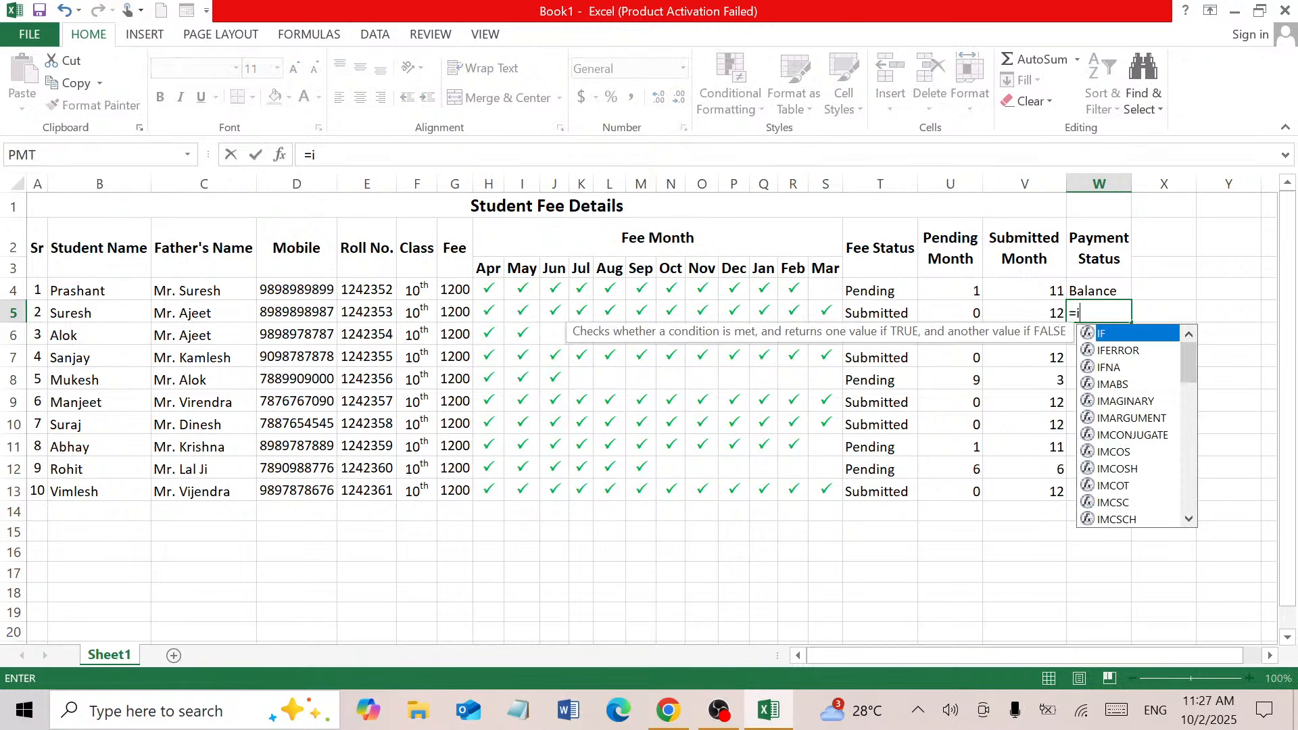
text(f()
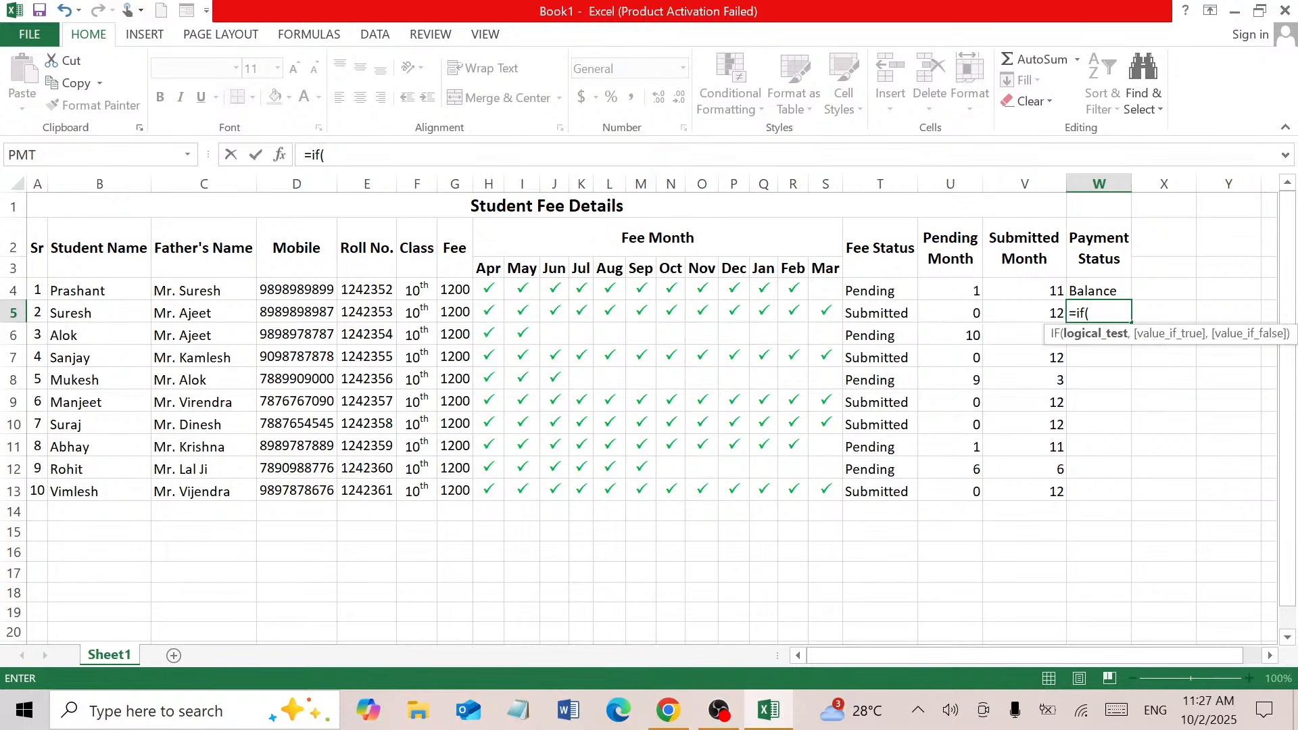
text(count)
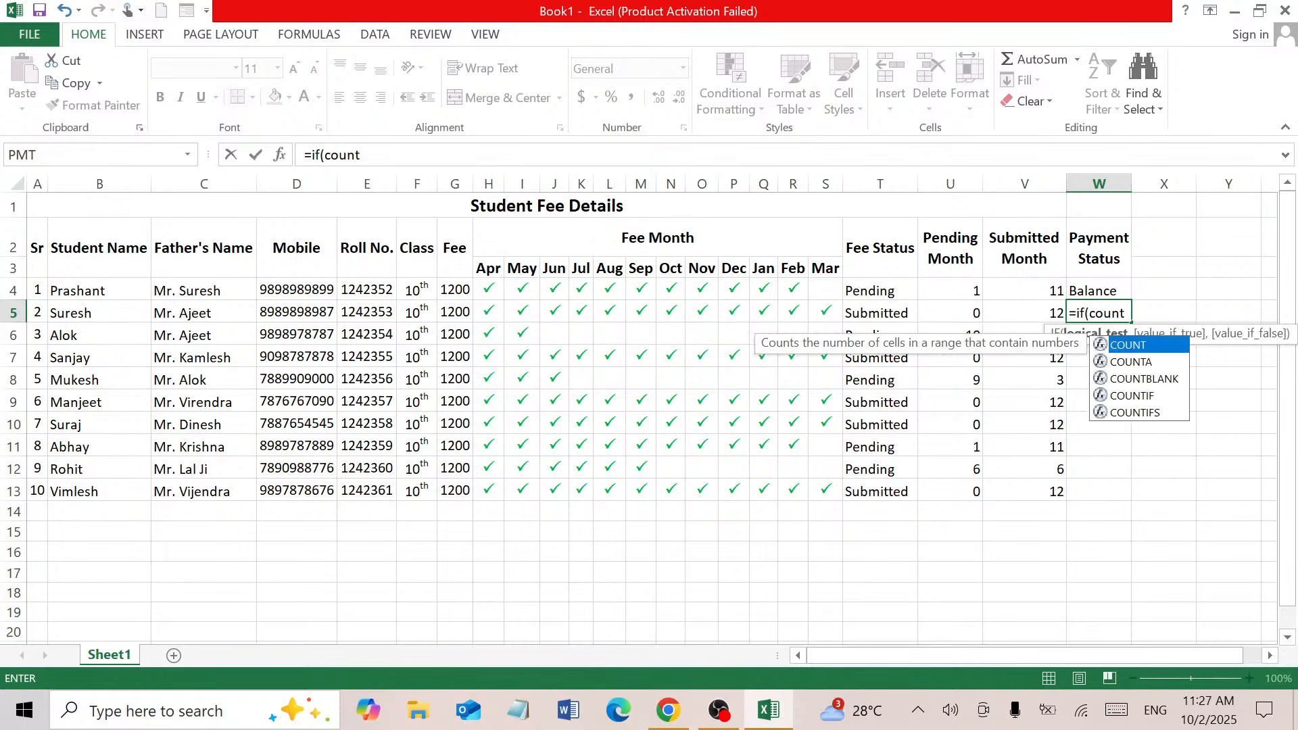
double_click(1177, 380)
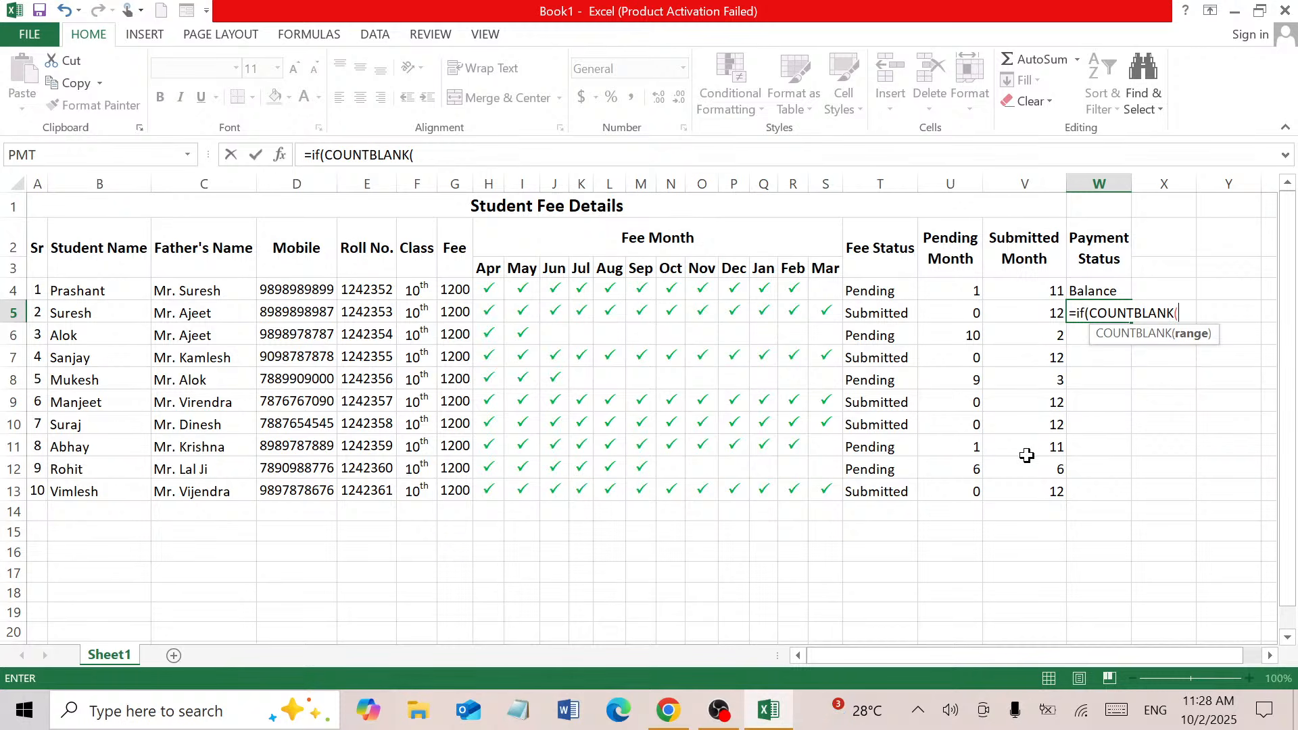
drag(488, 313, 825, 308)
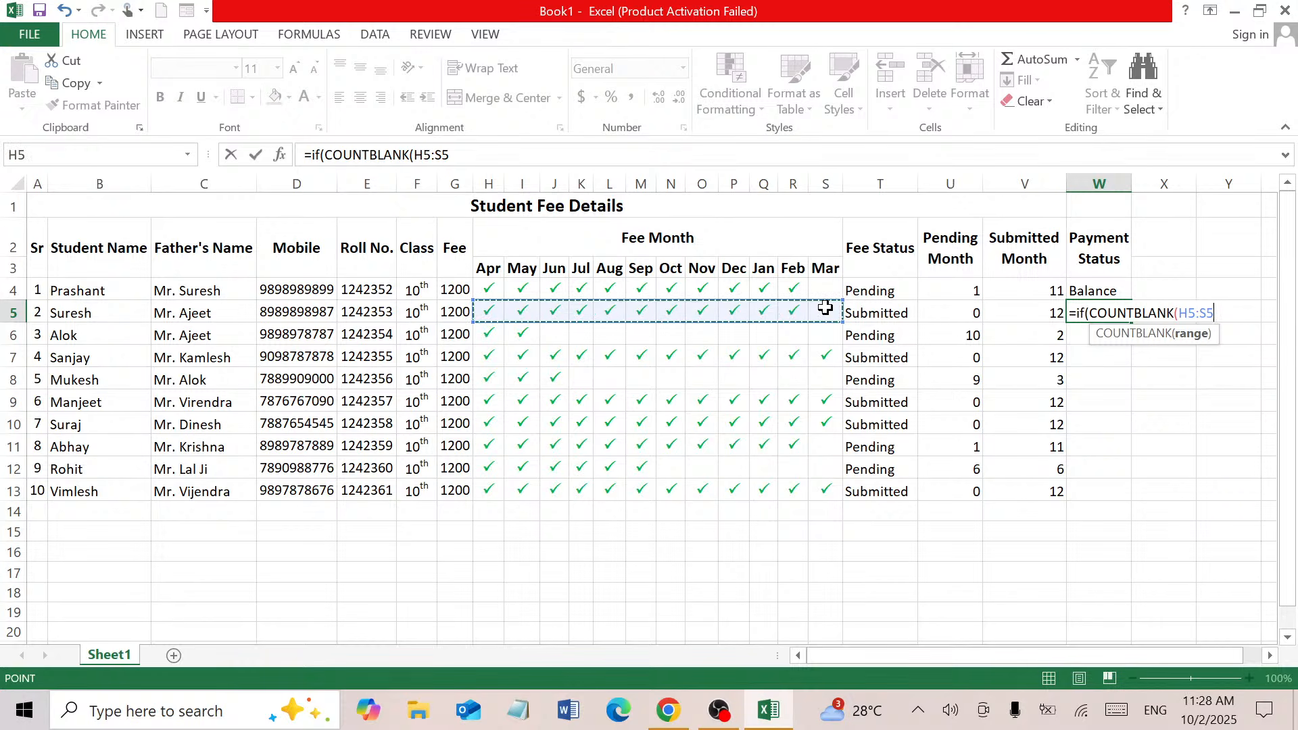
text())
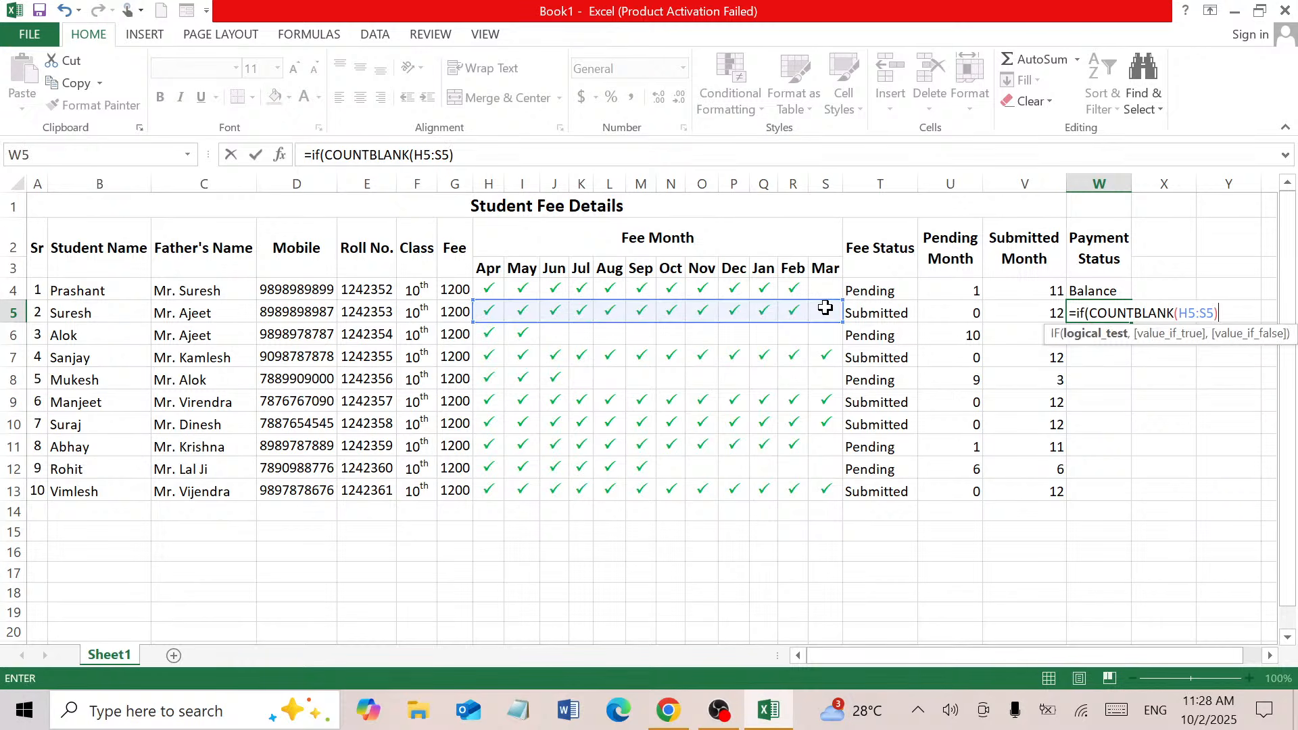
text(,)
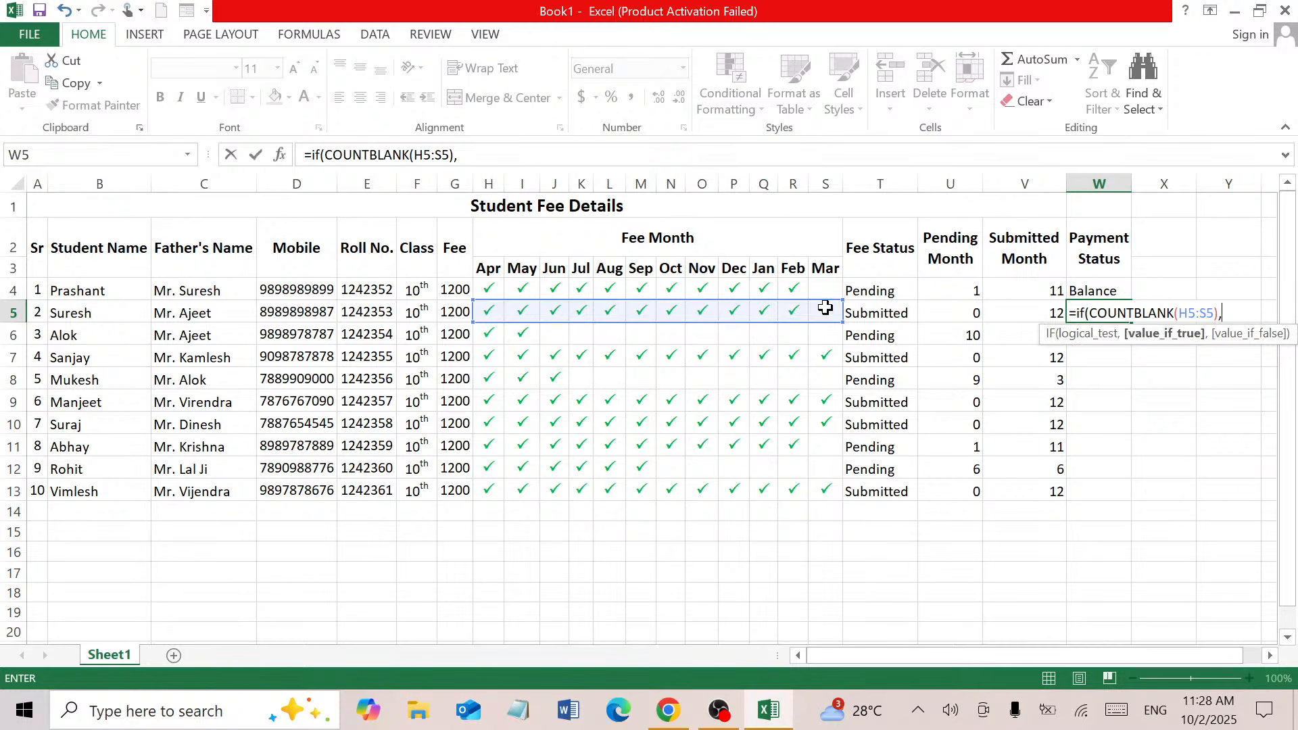
text("Balance")
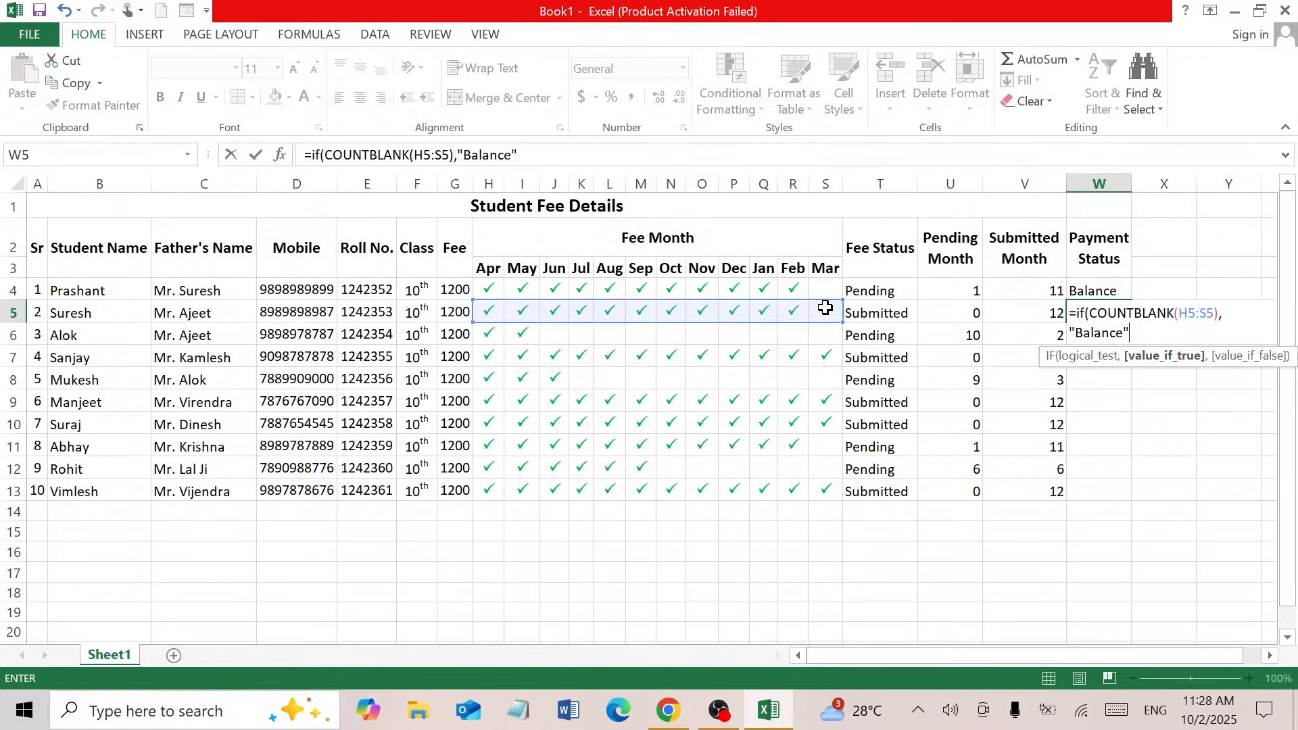
text(,")
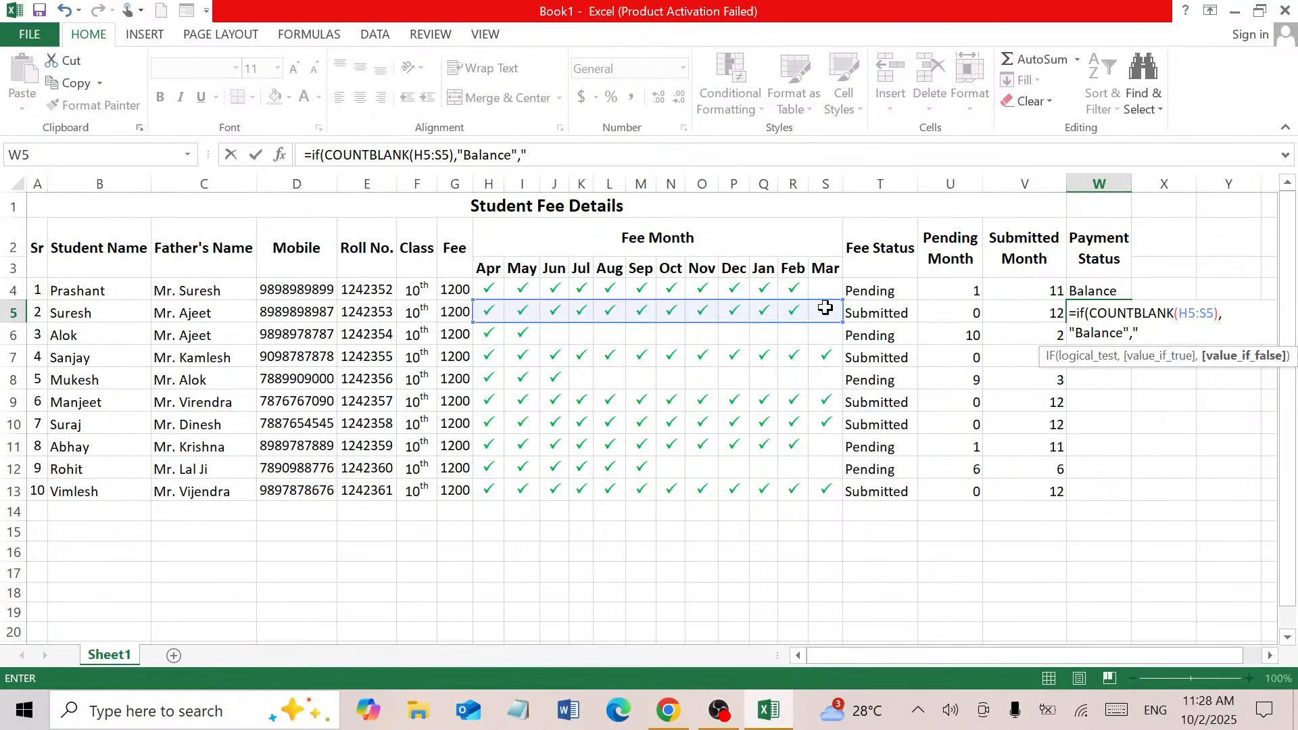
text(Done")
key(Return)
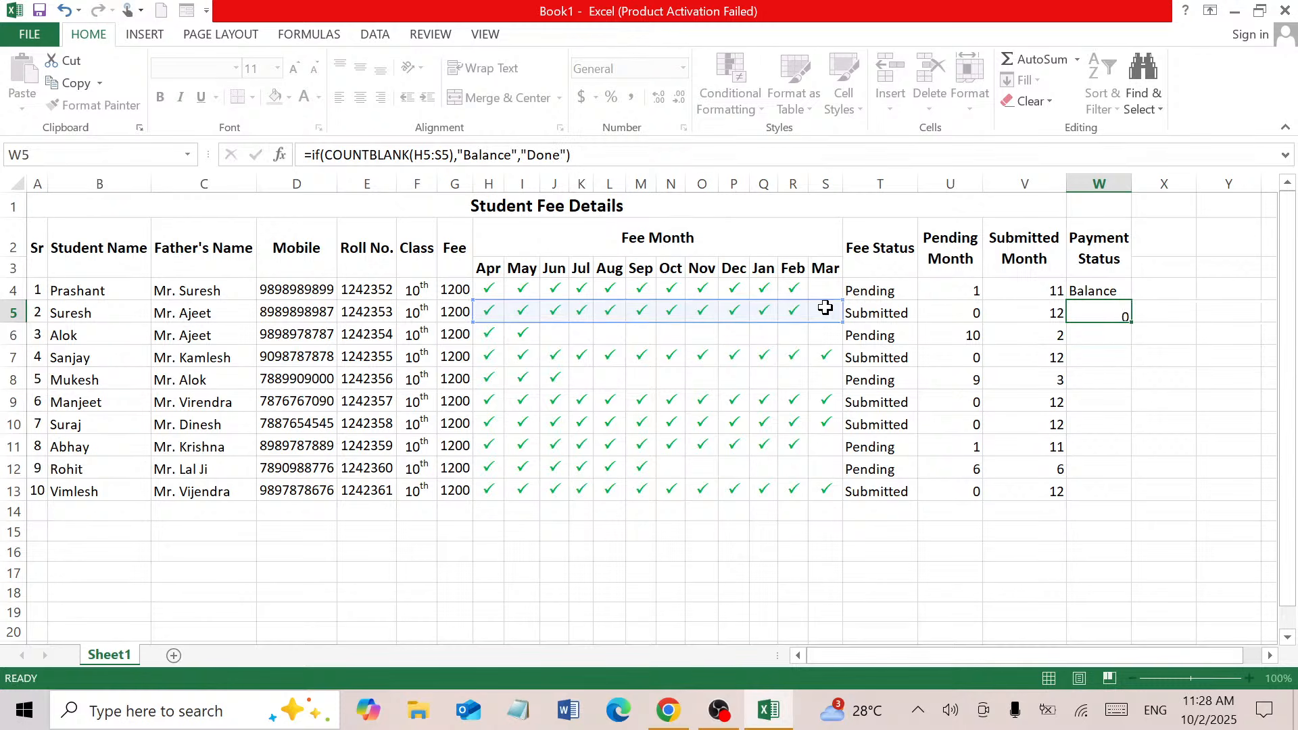
click(1116, 311)
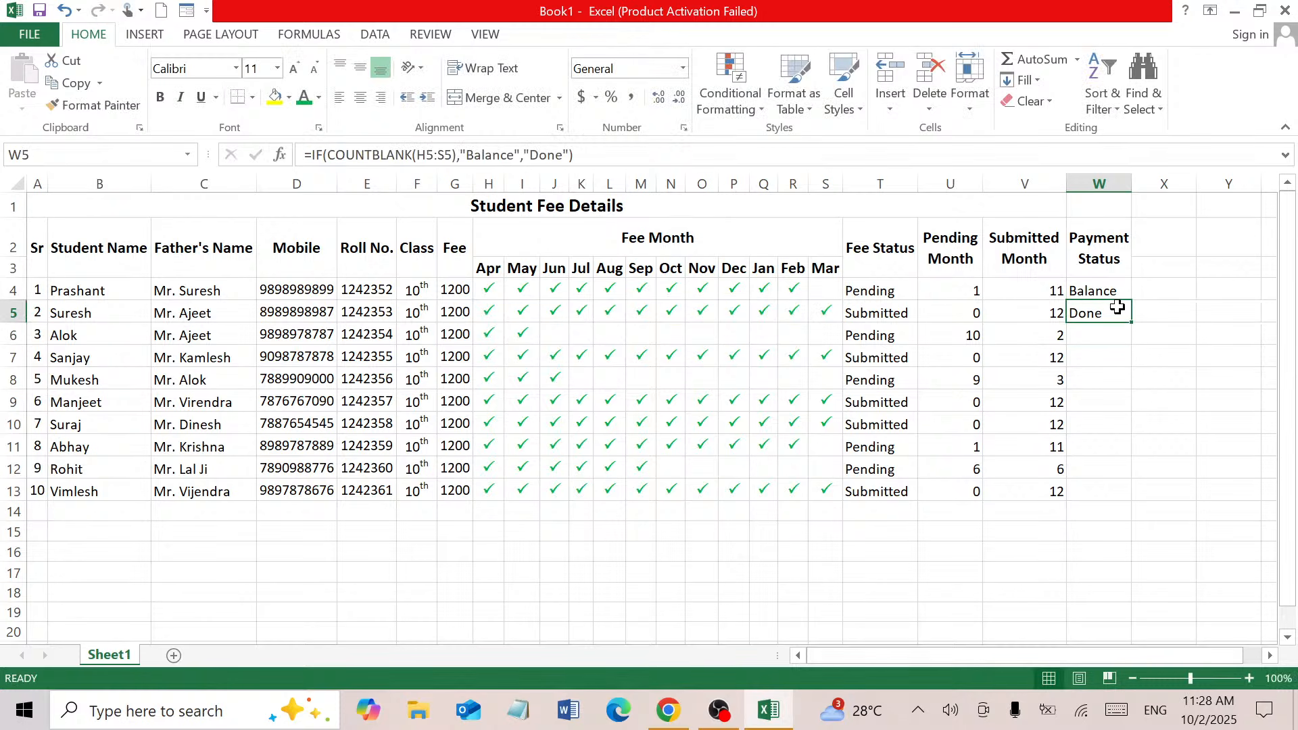
Fill the W5 Payment Status formula down through W13
drag(1132, 322, 1126, 493)
click(1142, 356)
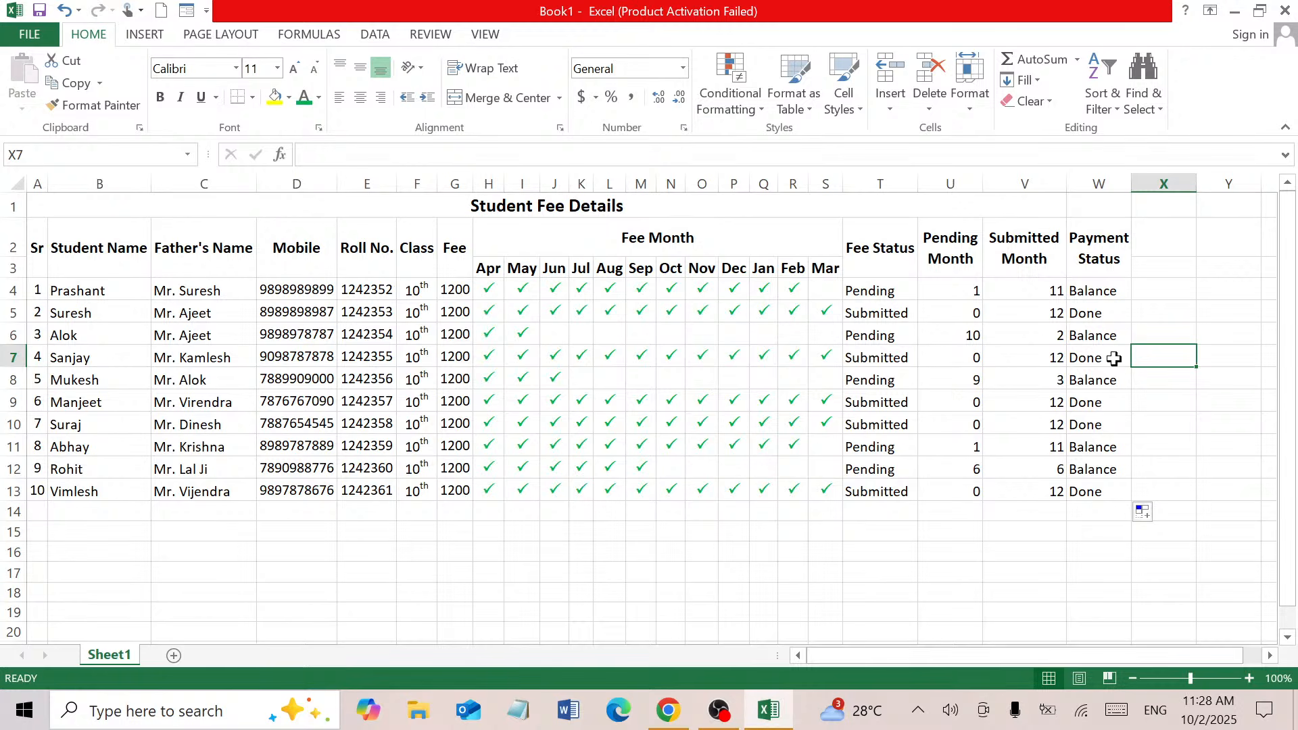
click(1092, 307)
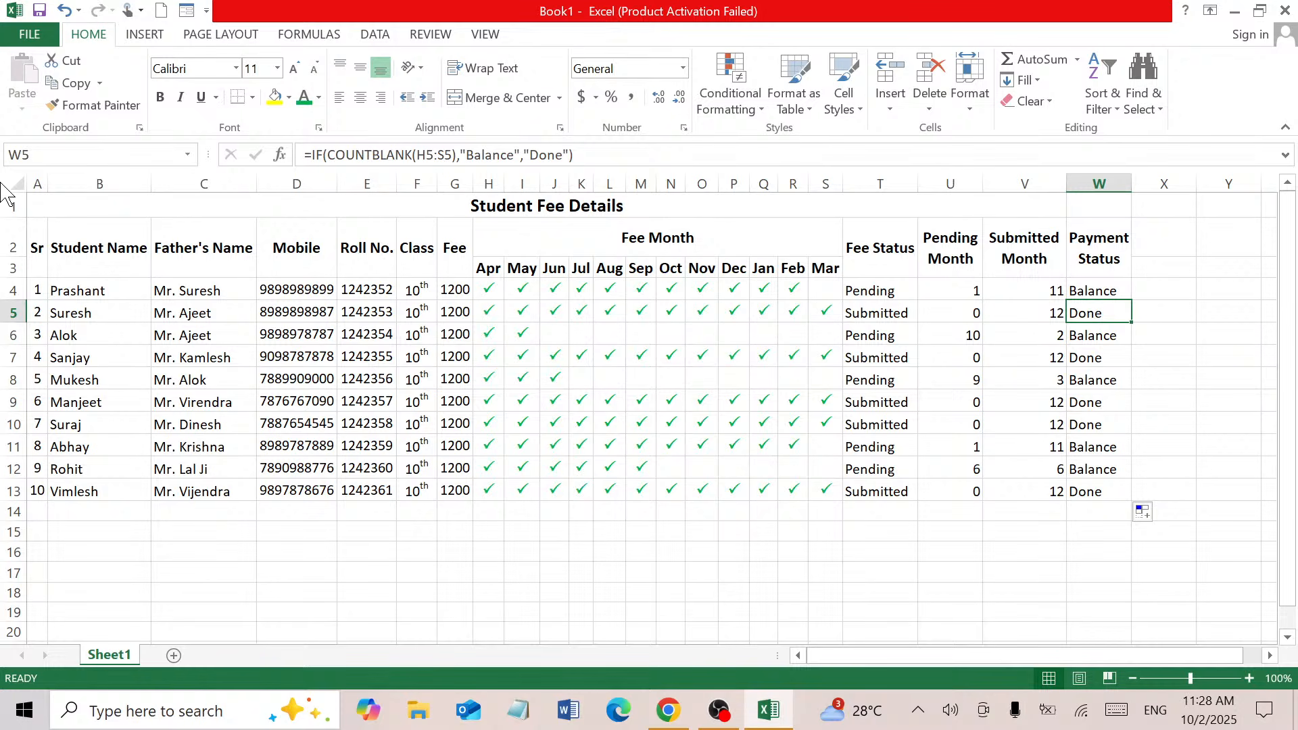
Re-merge and centre the title across A1:W1, then select the table A1:W13
drag(131, 215, 1087, 197)
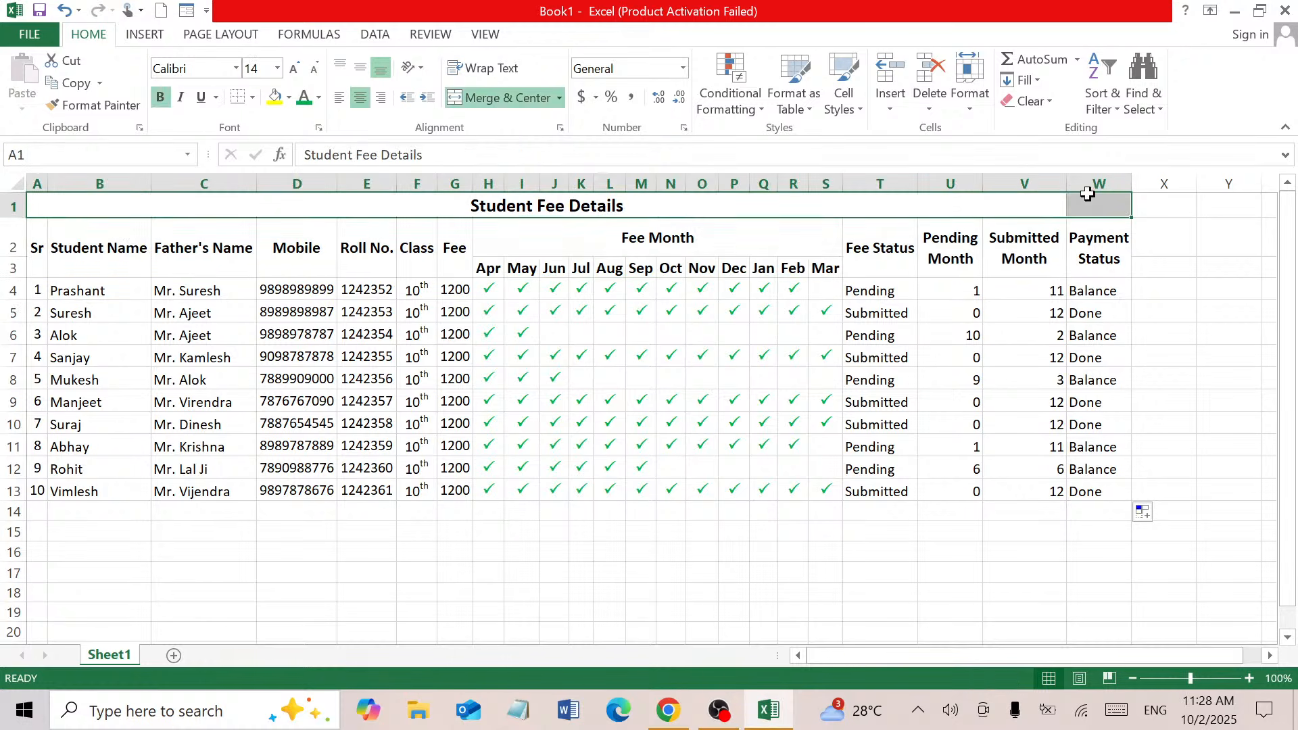
click(510, 99)
click(510, 98)
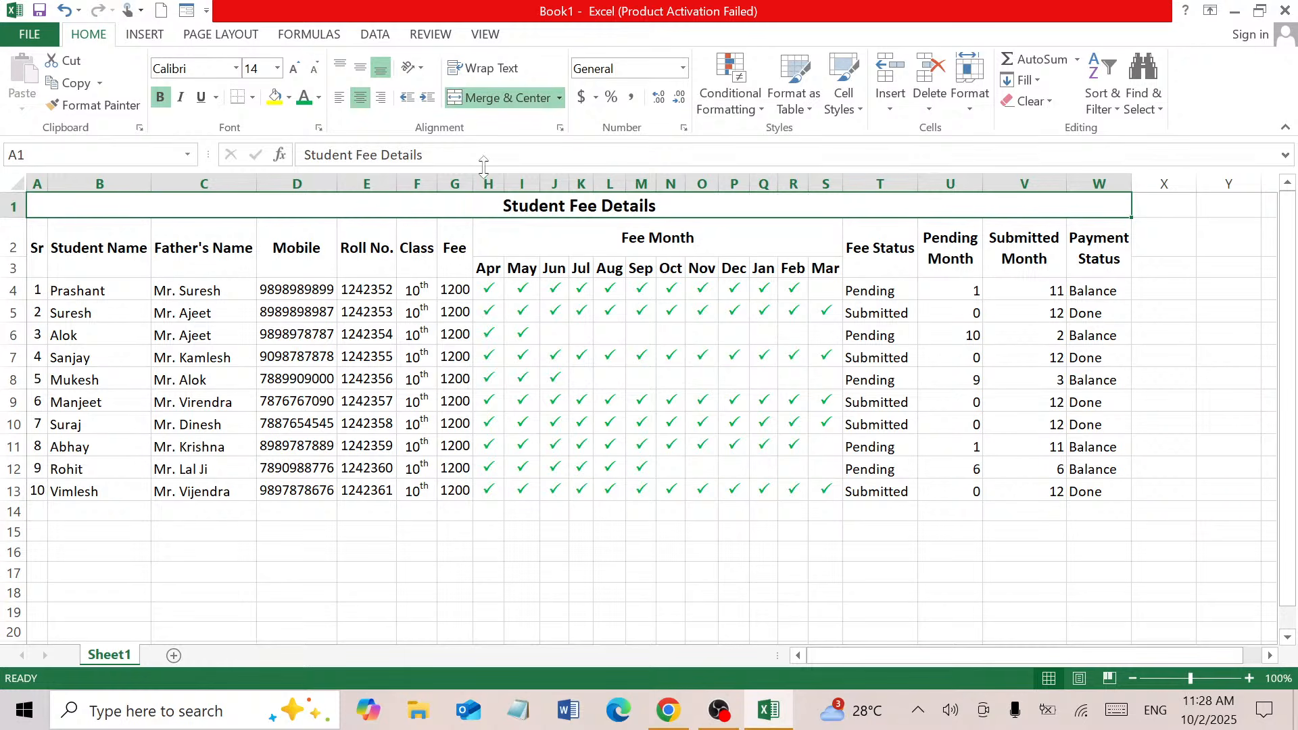
drag(510, 205, 520, 482)
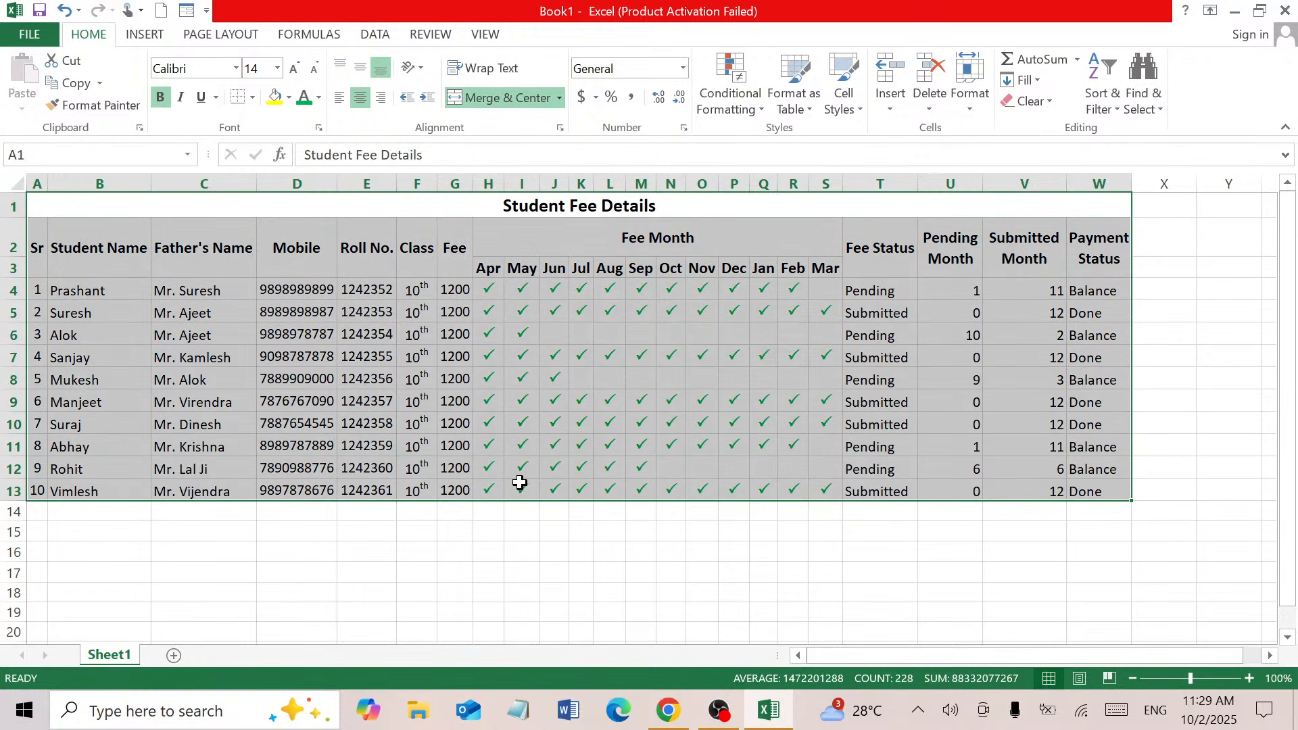
Apply All Borders to the fee table A1:W13
click(252, 98)
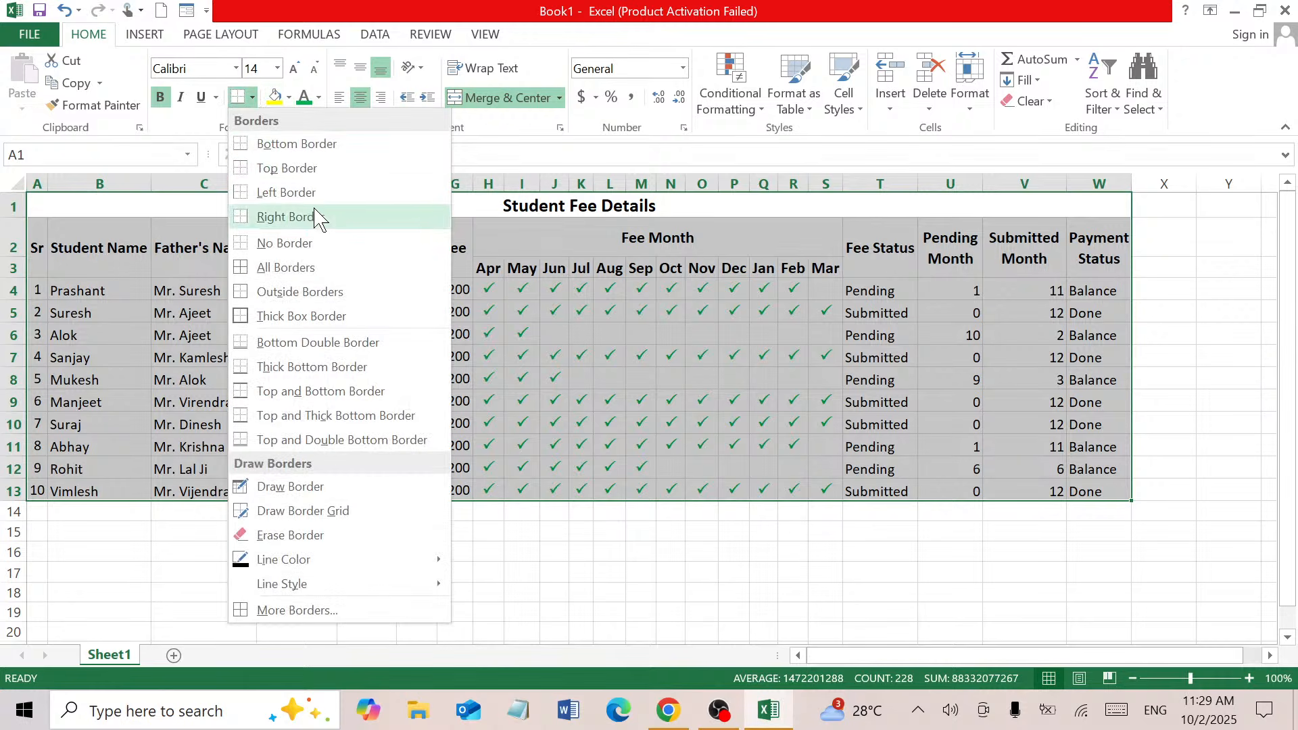
click(334, 275)
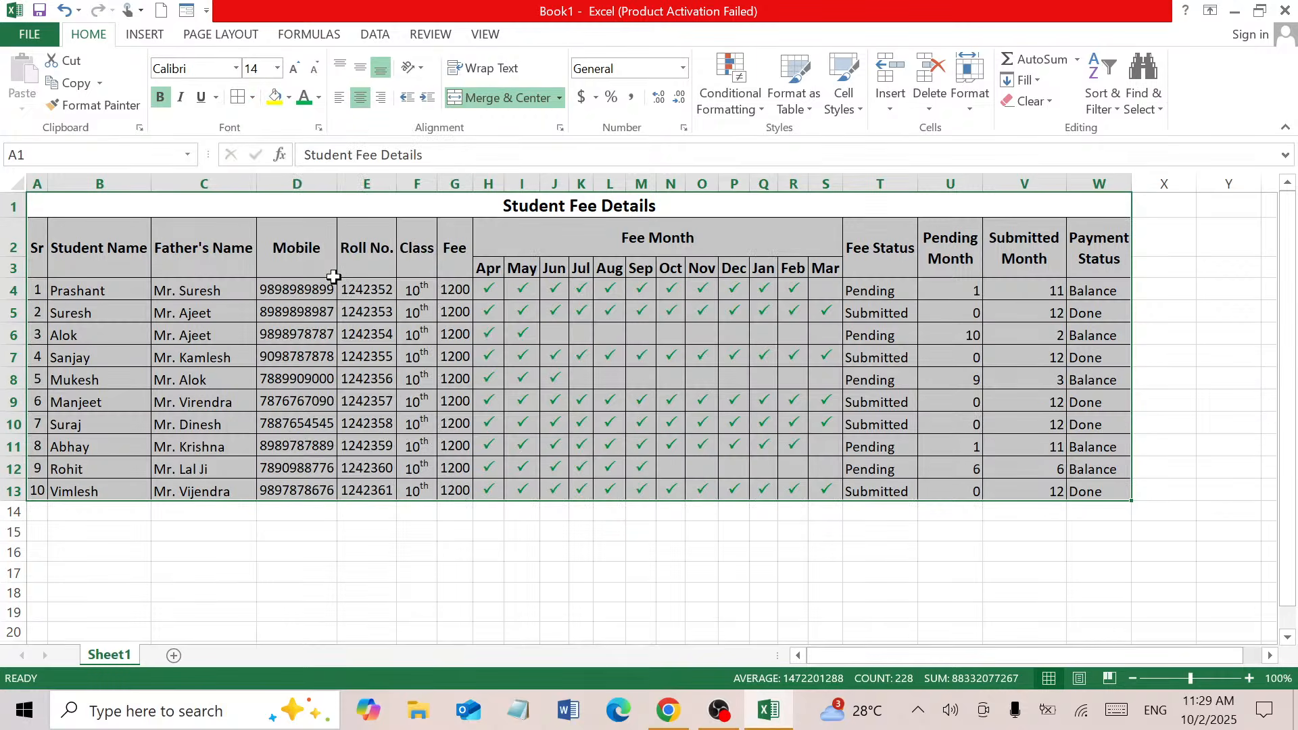
click(643, 377)
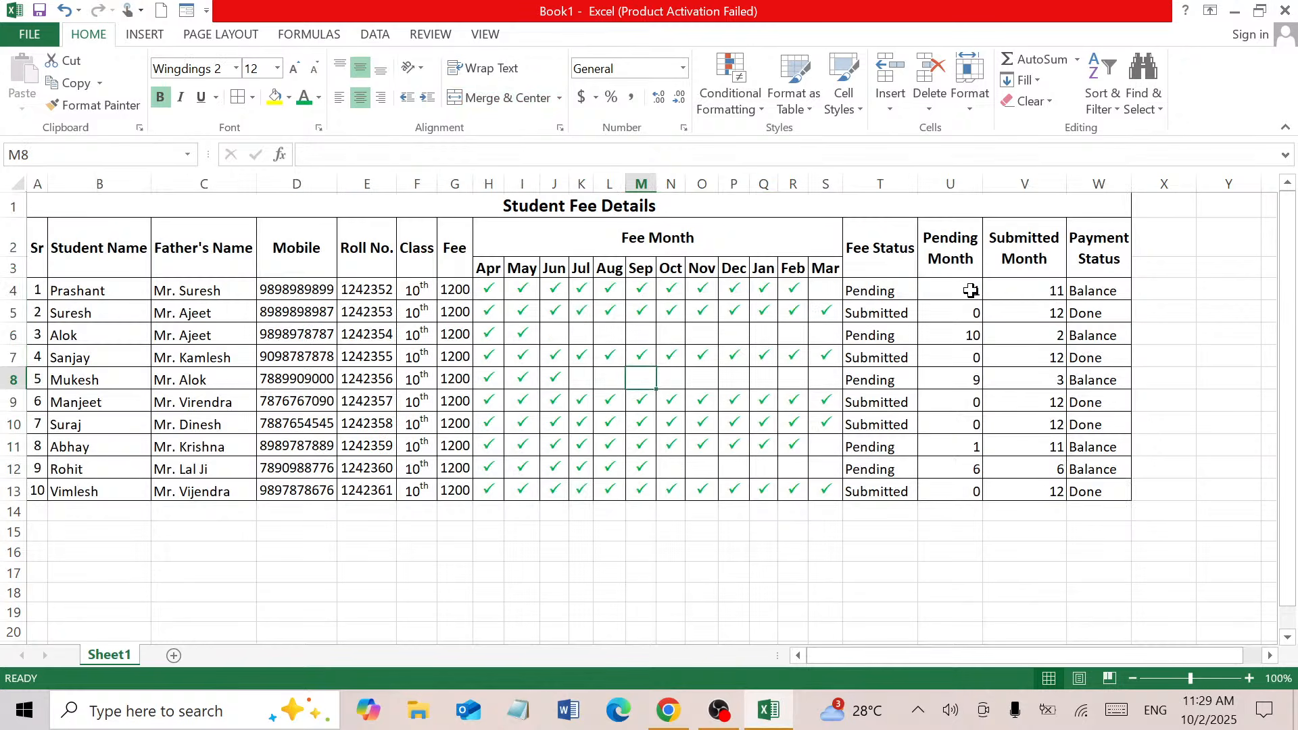
Centre and middle-align the Pending and Submitted Month counts in U4:V13
drag(970, 289, 1027, 488)
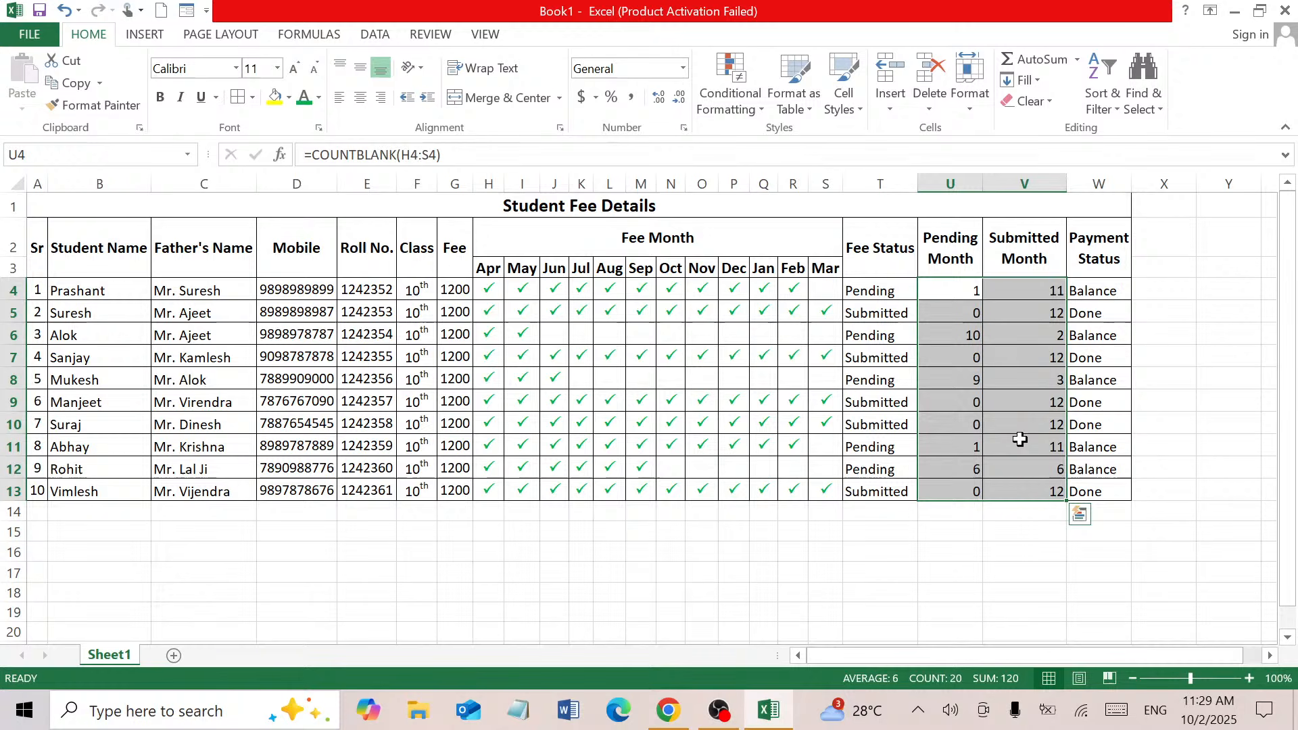
click(361, 97)
click(360, 68)
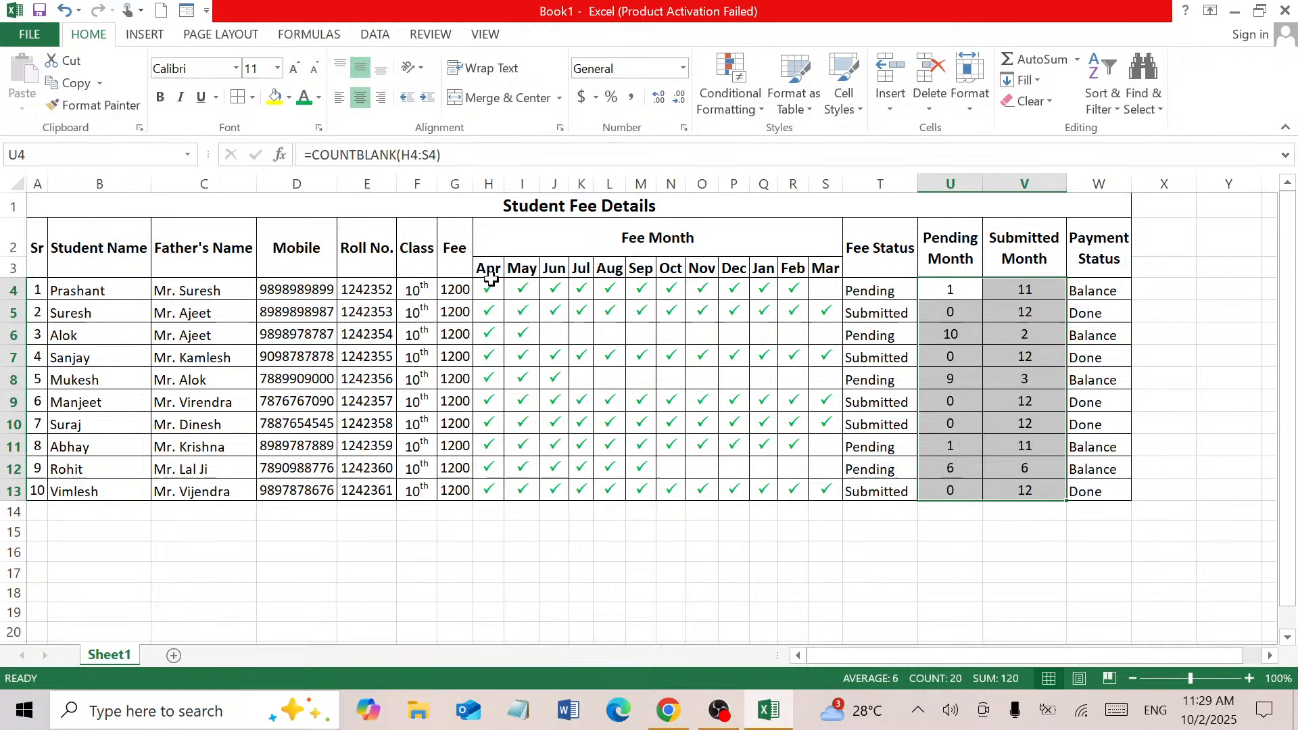
click(545, 316)
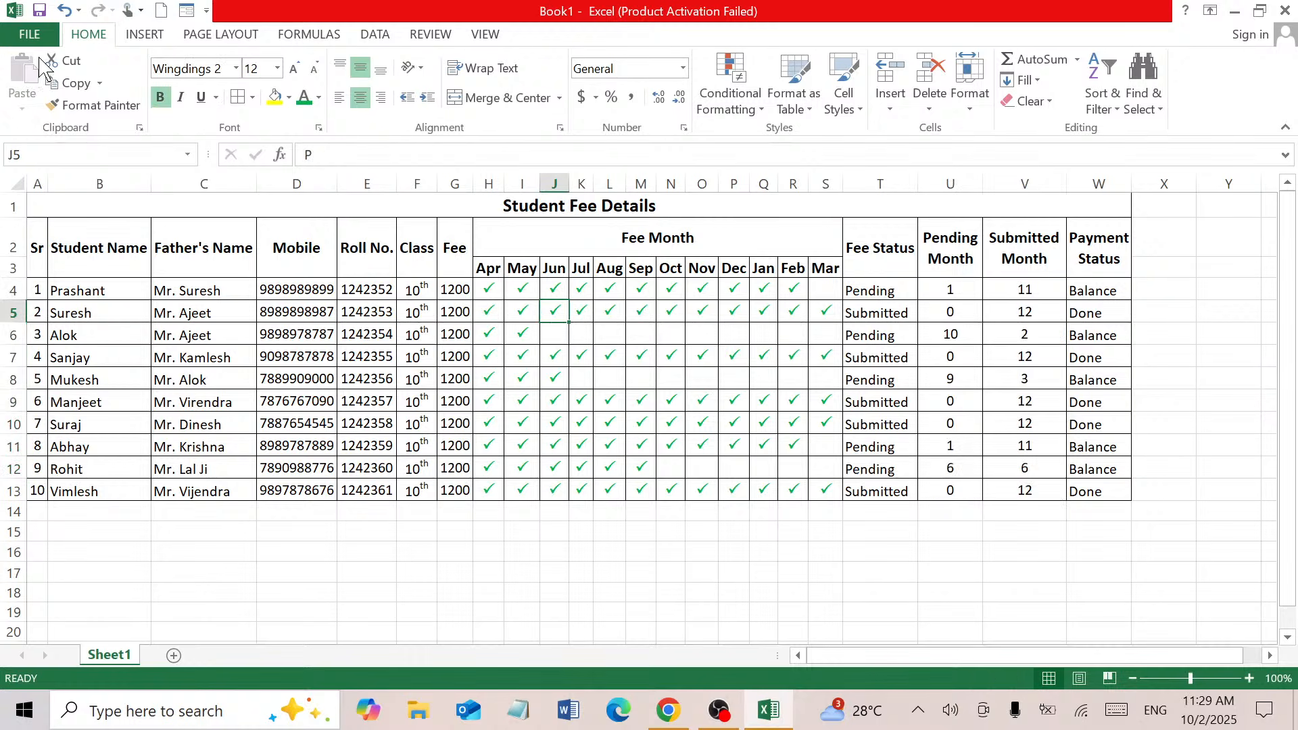
Switch the page orientation to Landscape from Page Layout
click(206, 38)
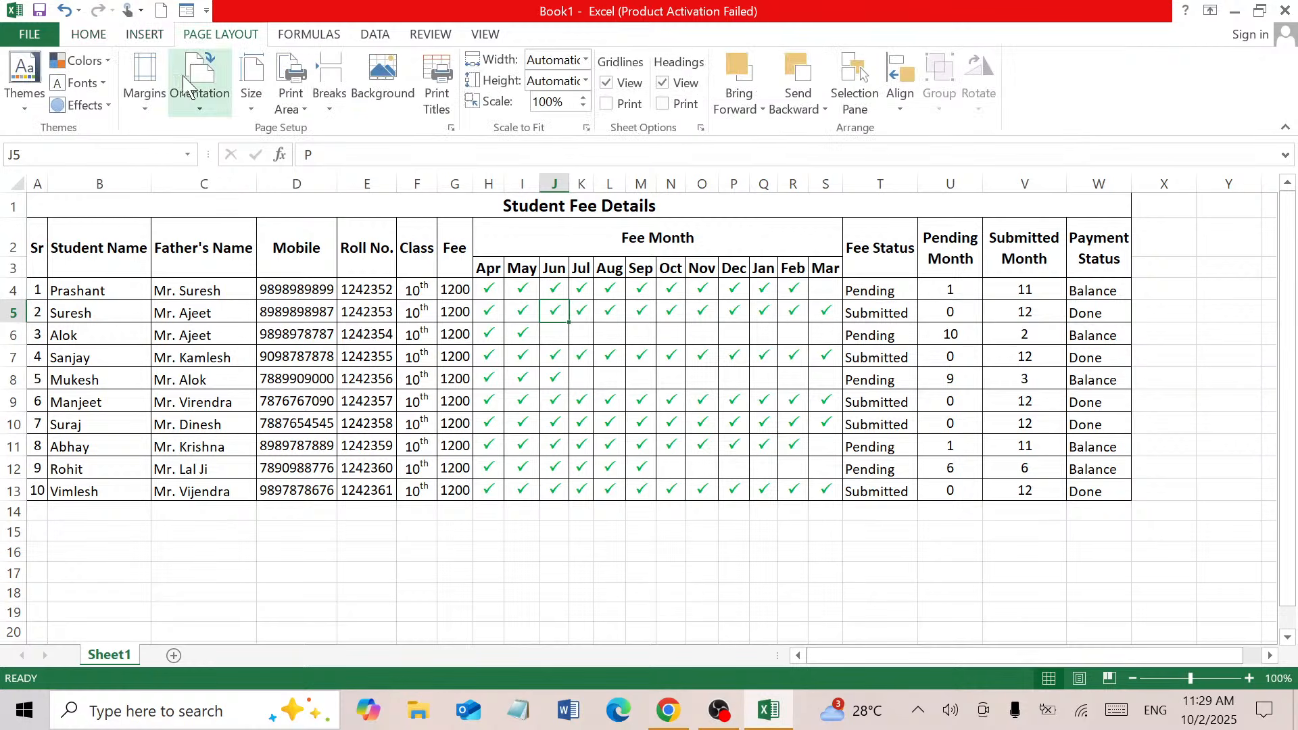
click(198, 111)
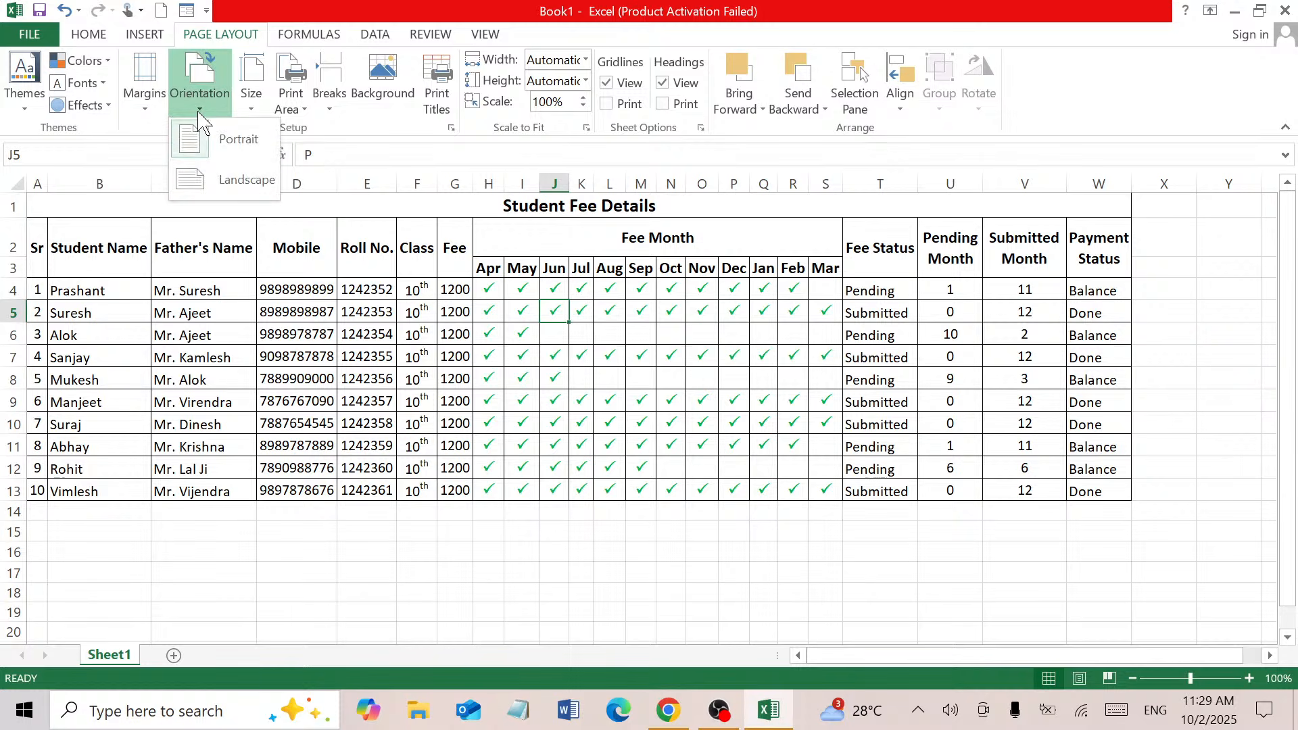
click(217, 191)
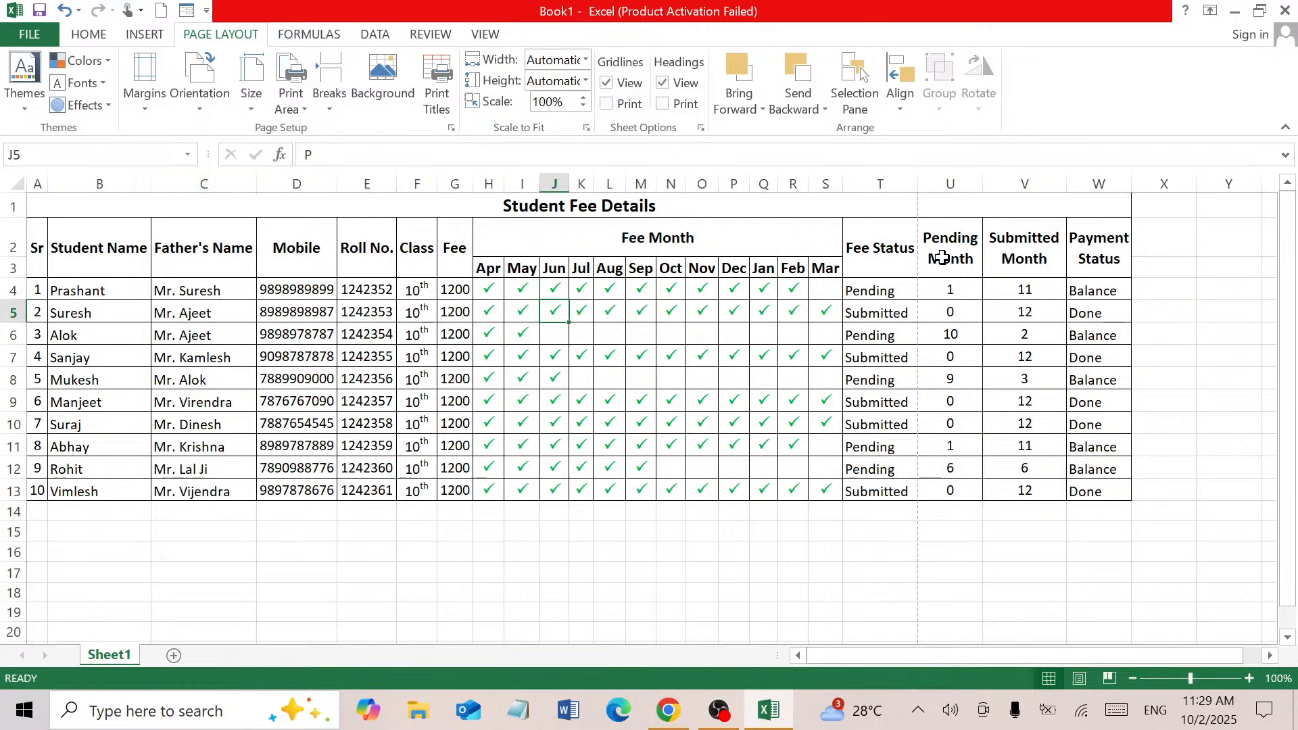
click(1091, 190)
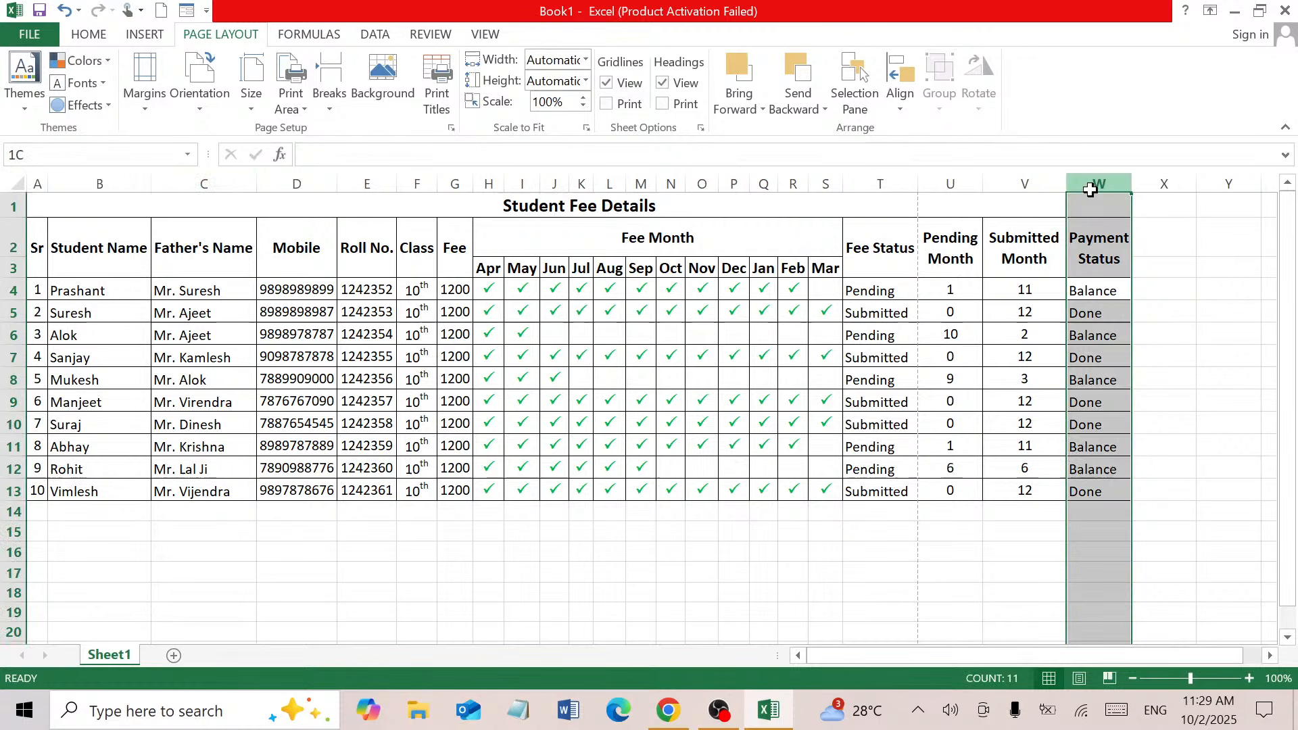
Auto-fit columns T–W, then narrow U, V and W so their headers wrap
drag(1090, 190, 879, 184)
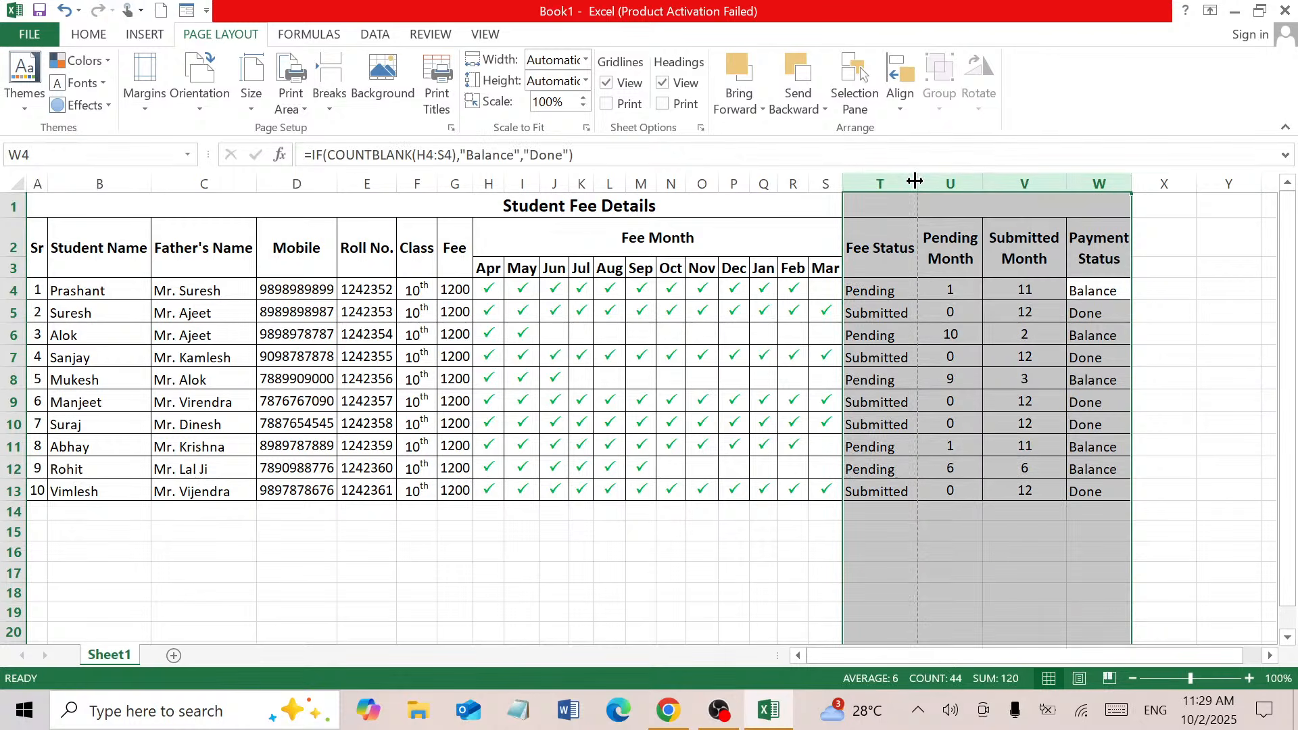
double_click(917, 181)
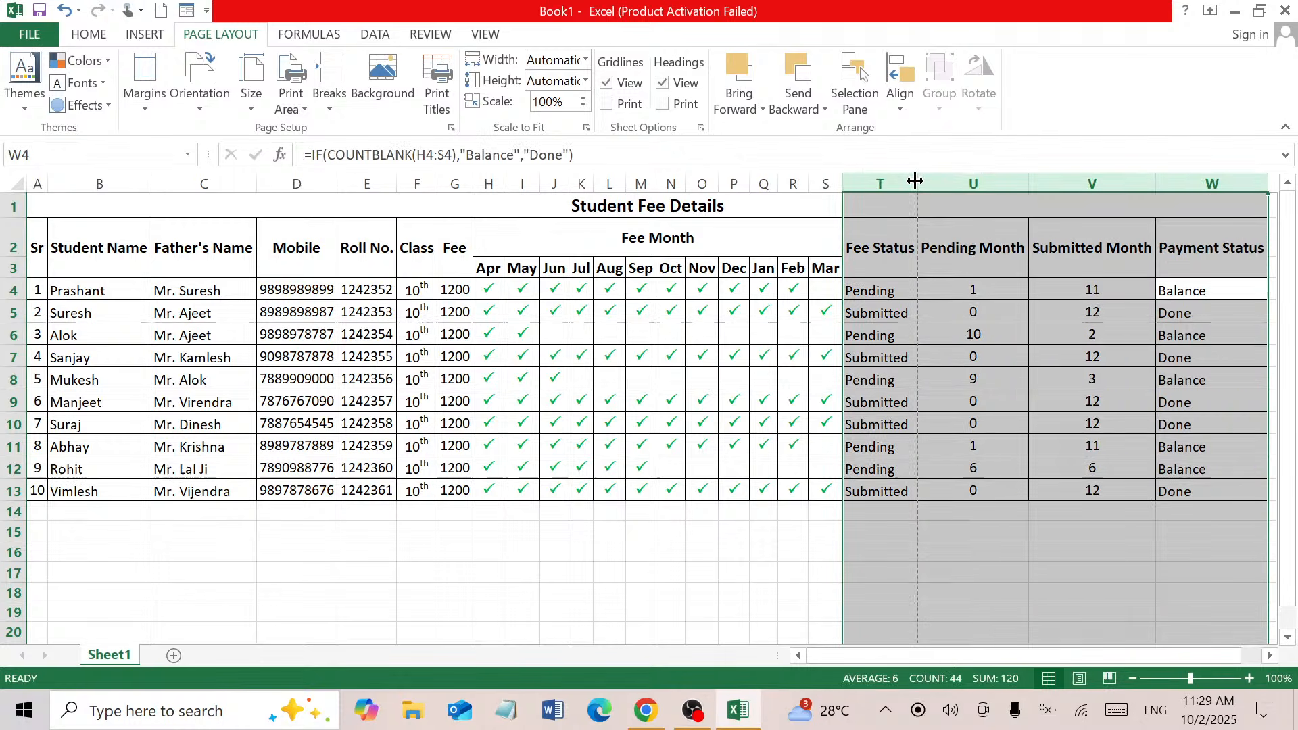
click(974, 248)
drag(1028, 184, 978, 211)
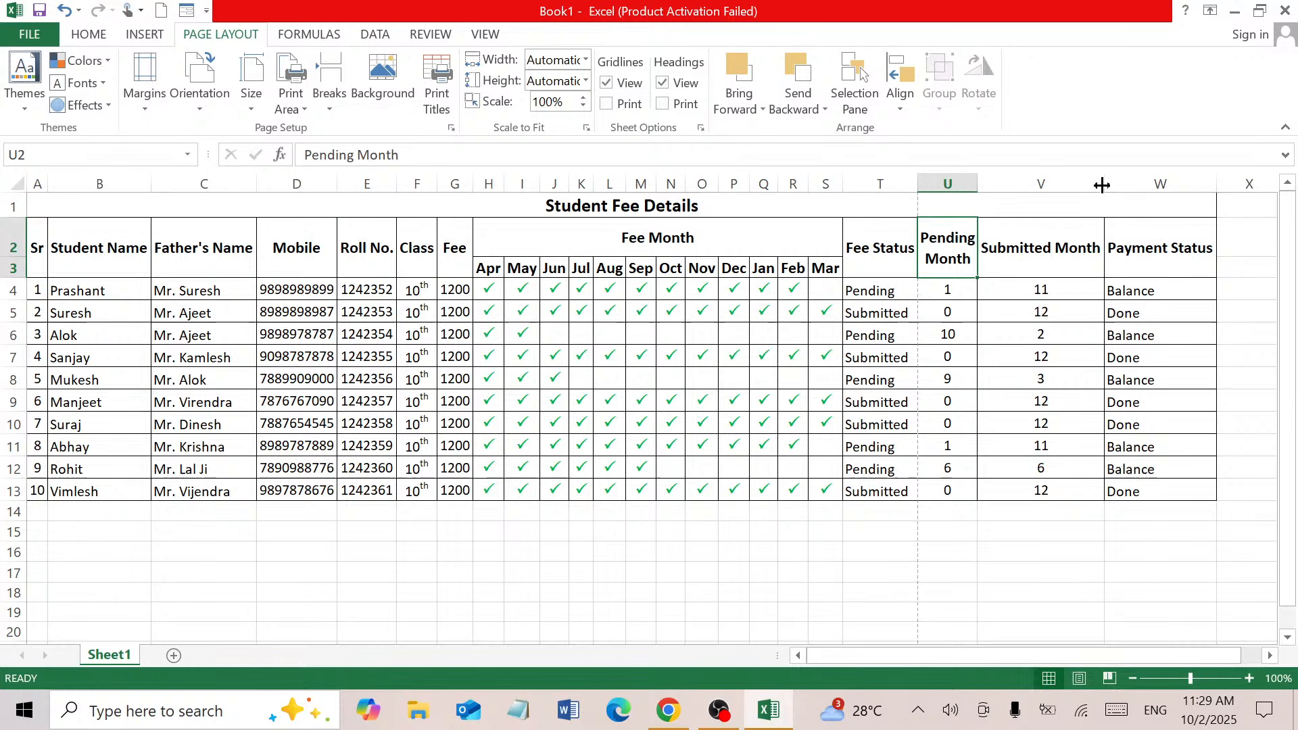
drag(1102, 185, 1056, 185)
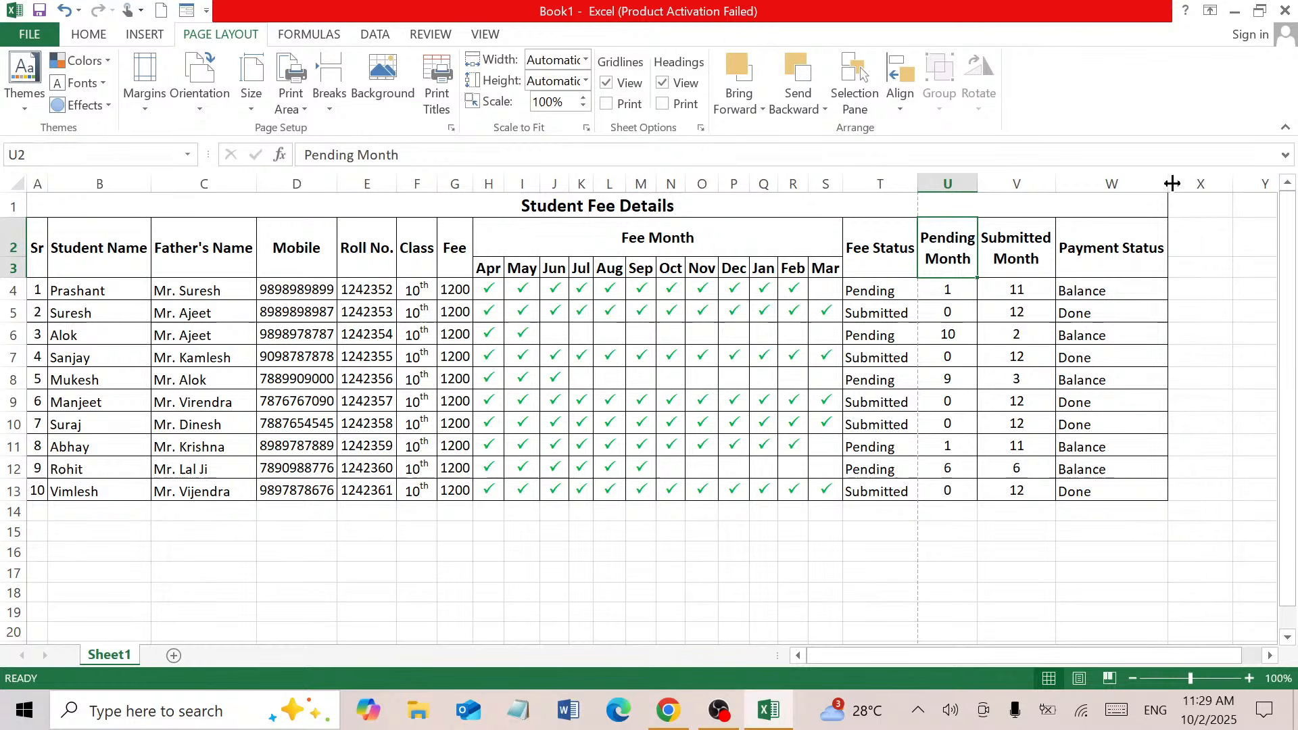
drag(1172, 183, 1123, 183)
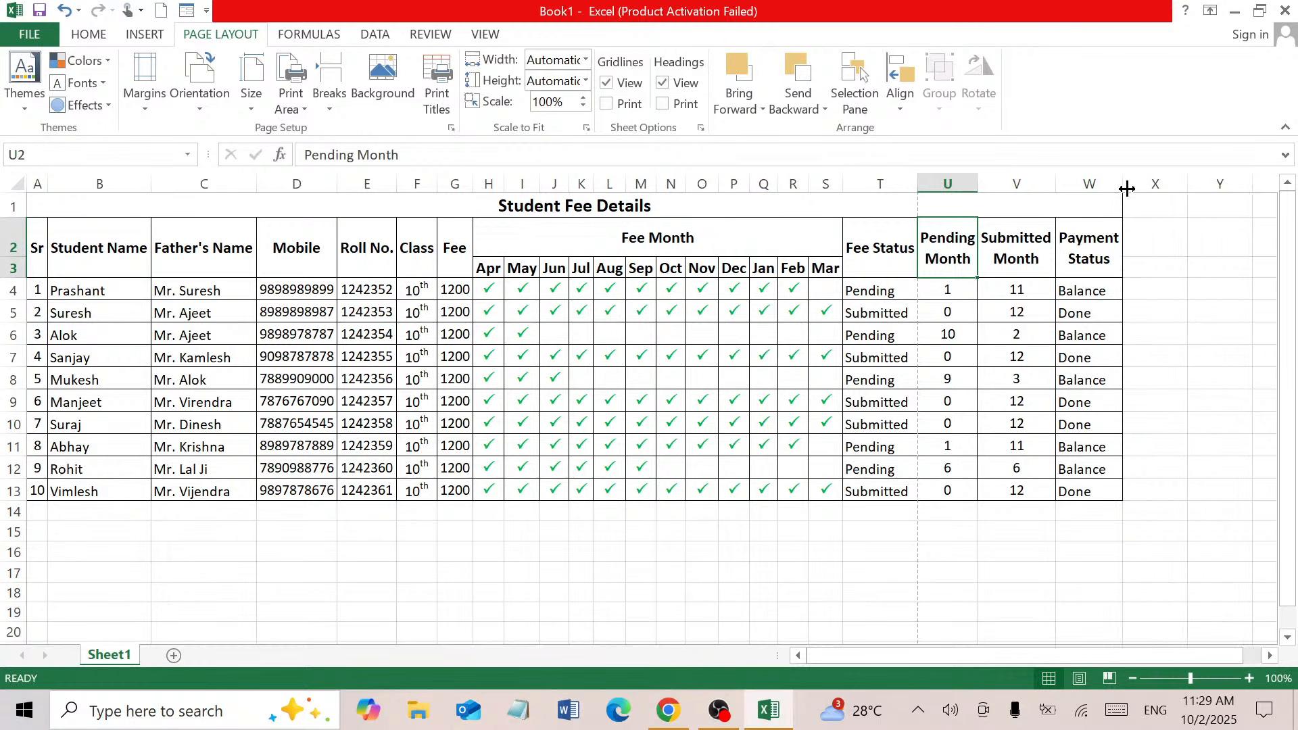
click(846, 306)
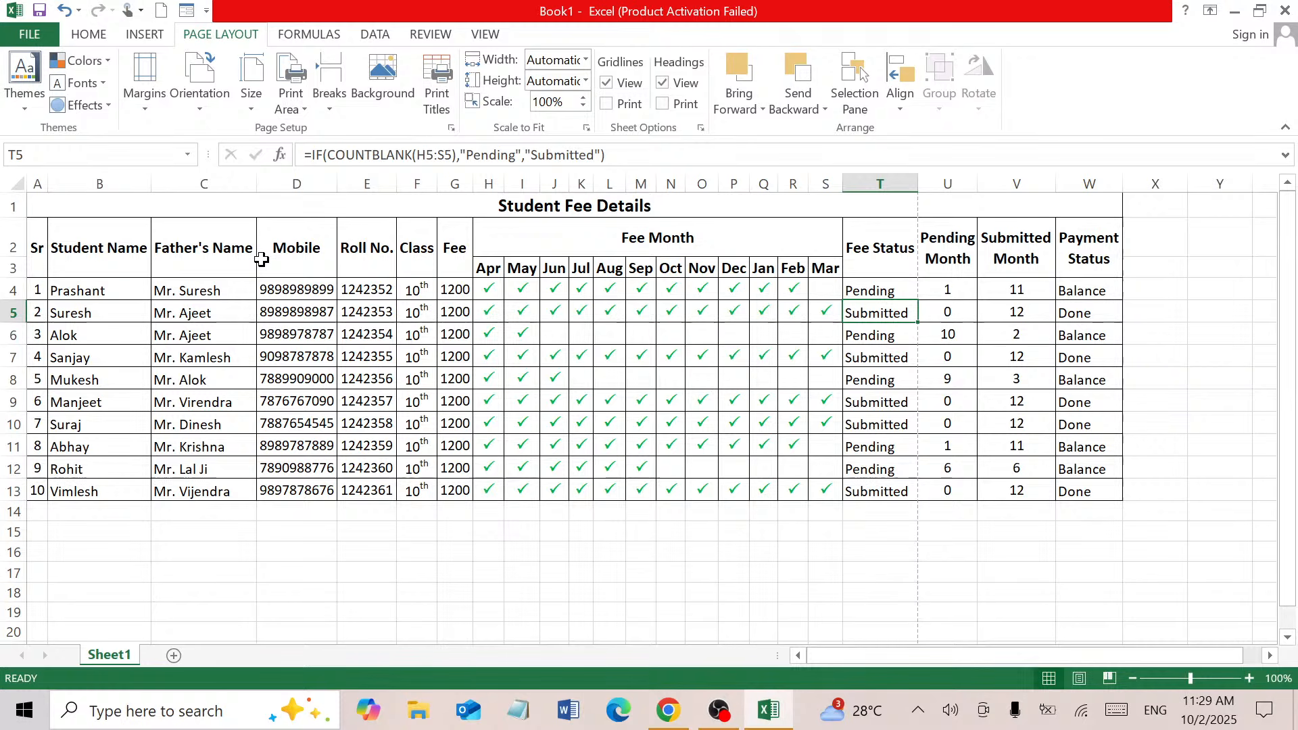
Break Father's Name onto two lines with Alt+Enter, and narrow columns C and B
click(210, 246)
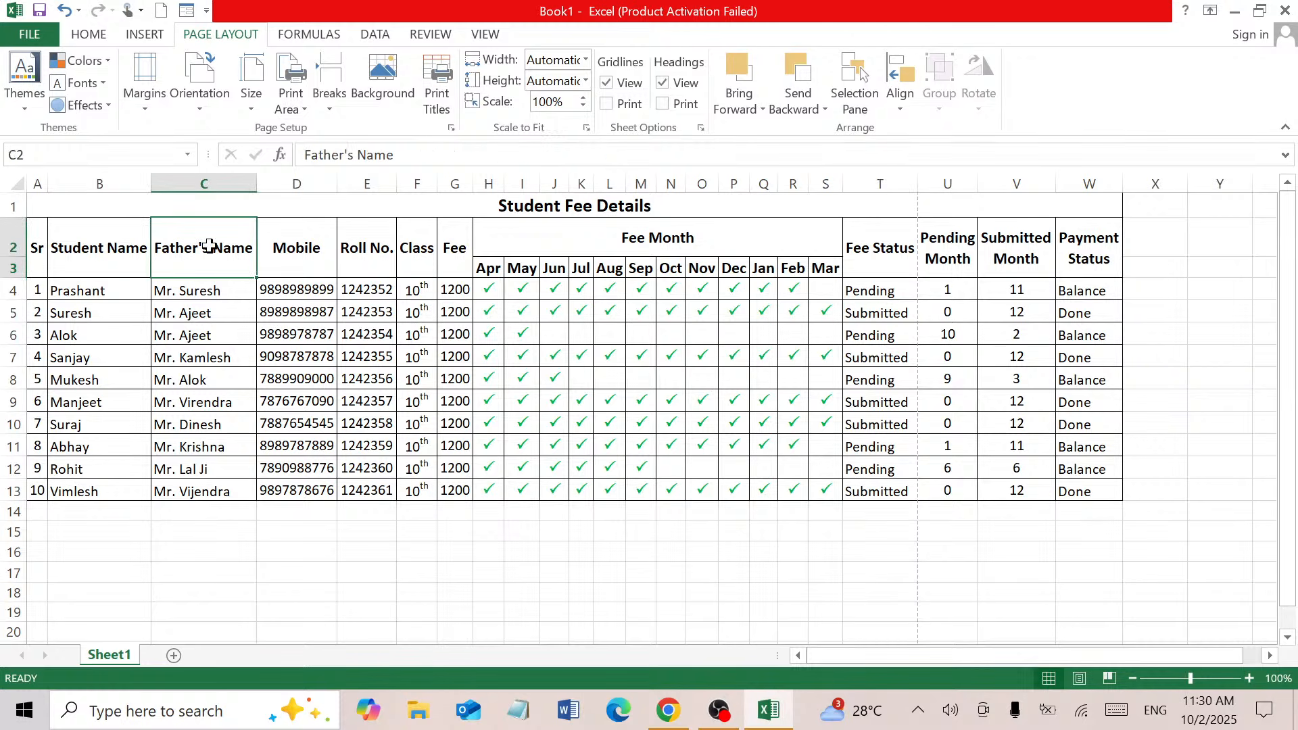
double_click(209, 246)
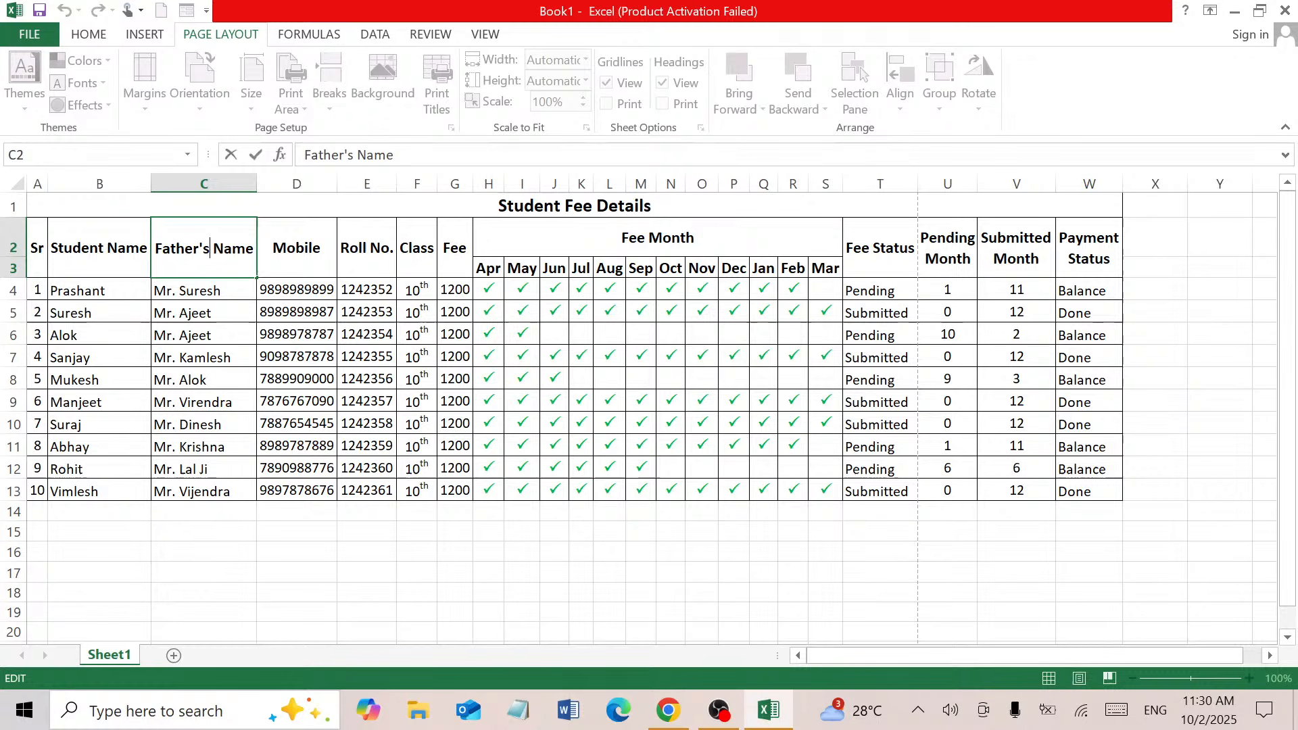
key(alt+Return)
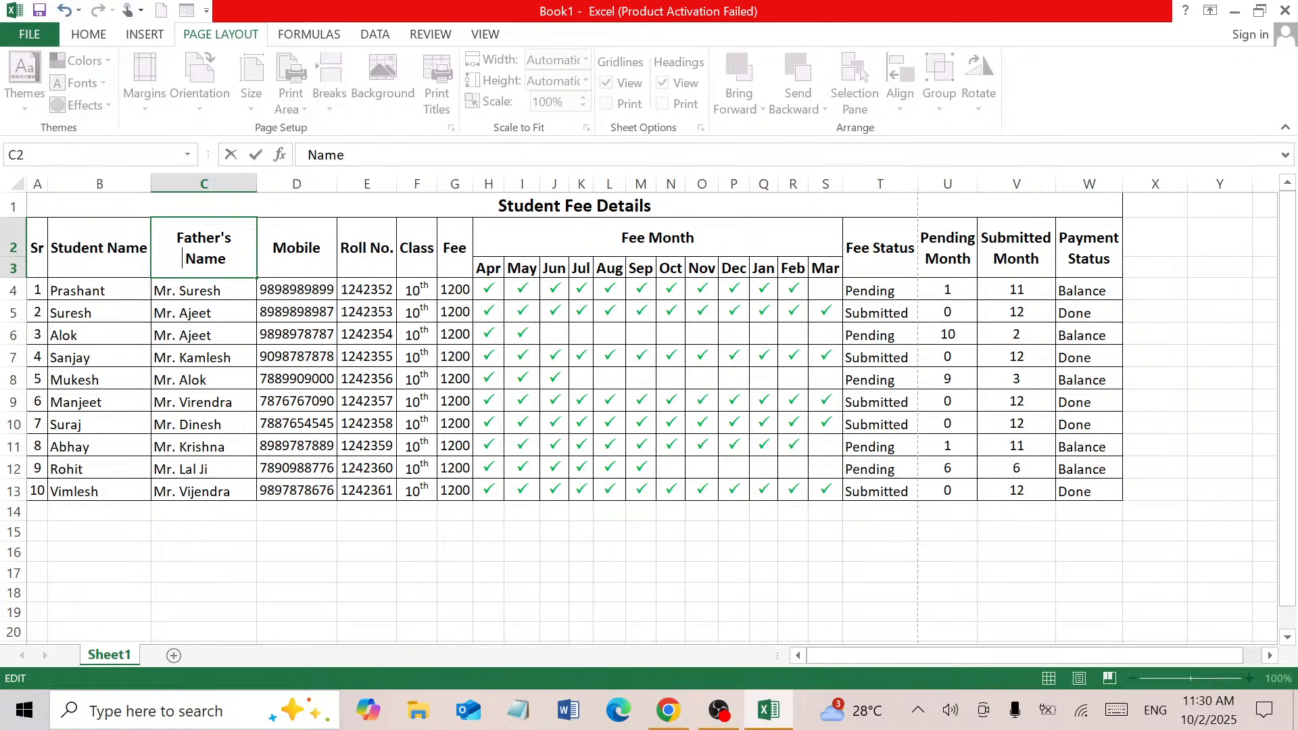
click(247, 307)
drag(254, 186, 238, 186)
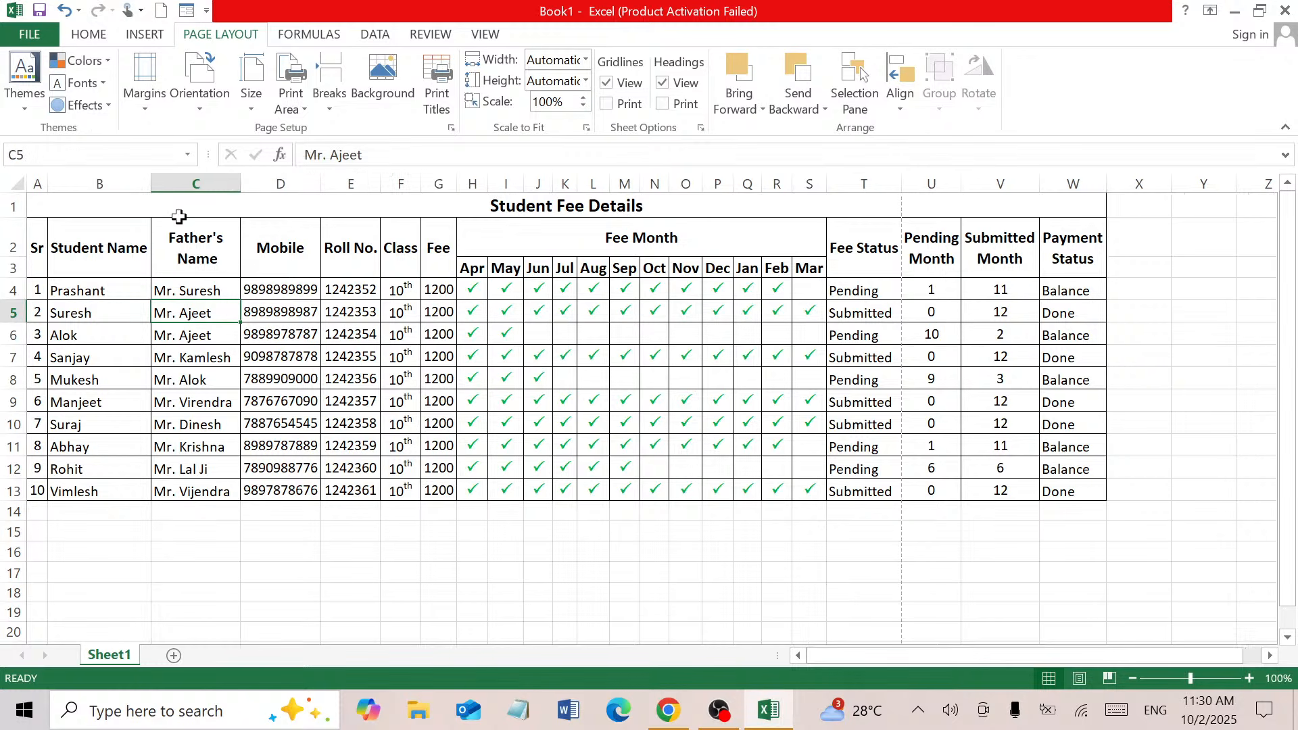
double_click(108, 250)
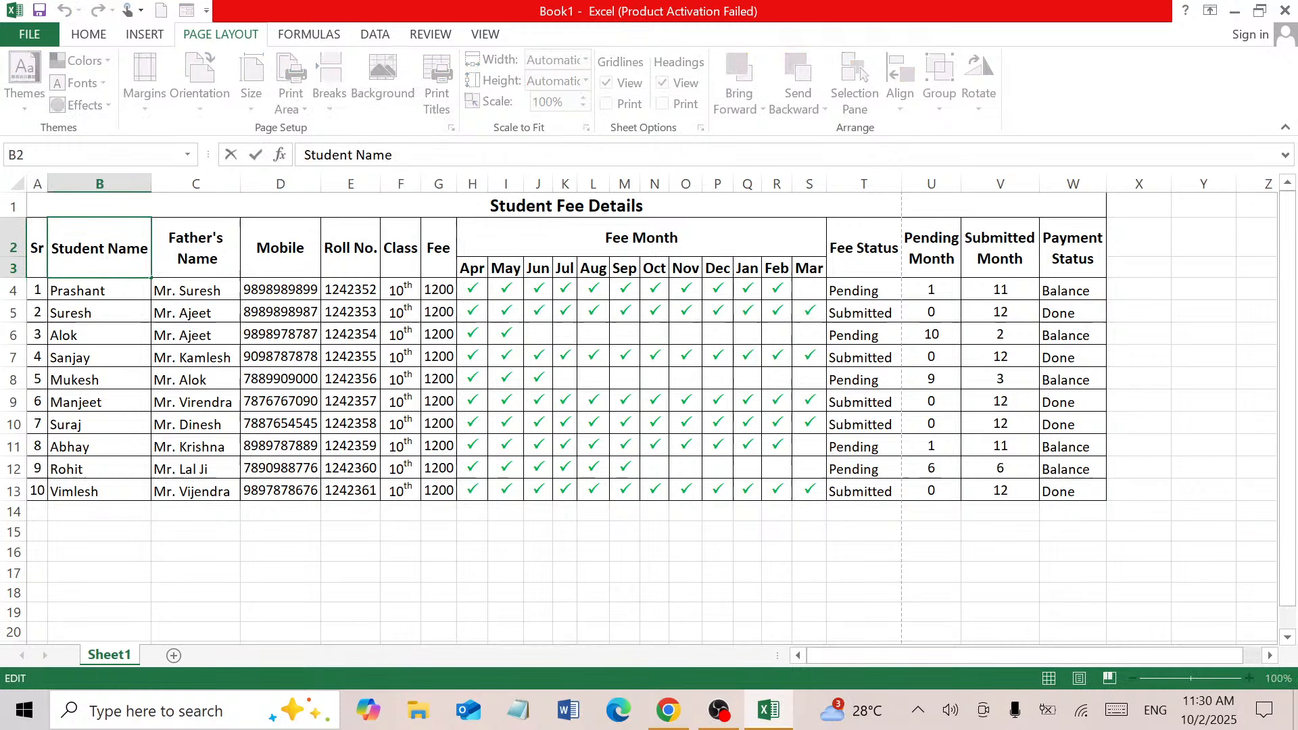
click(102, 312)
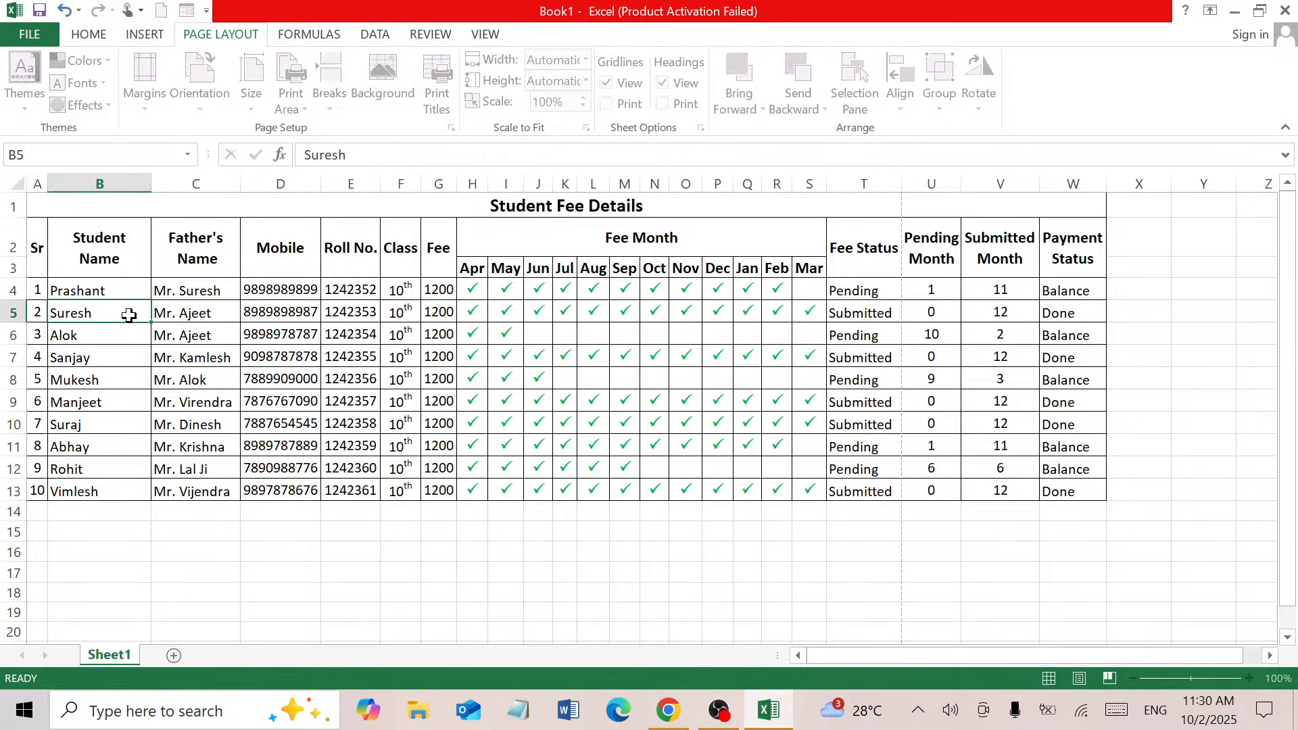
double_click(151, 184)
double_click(196, 182)
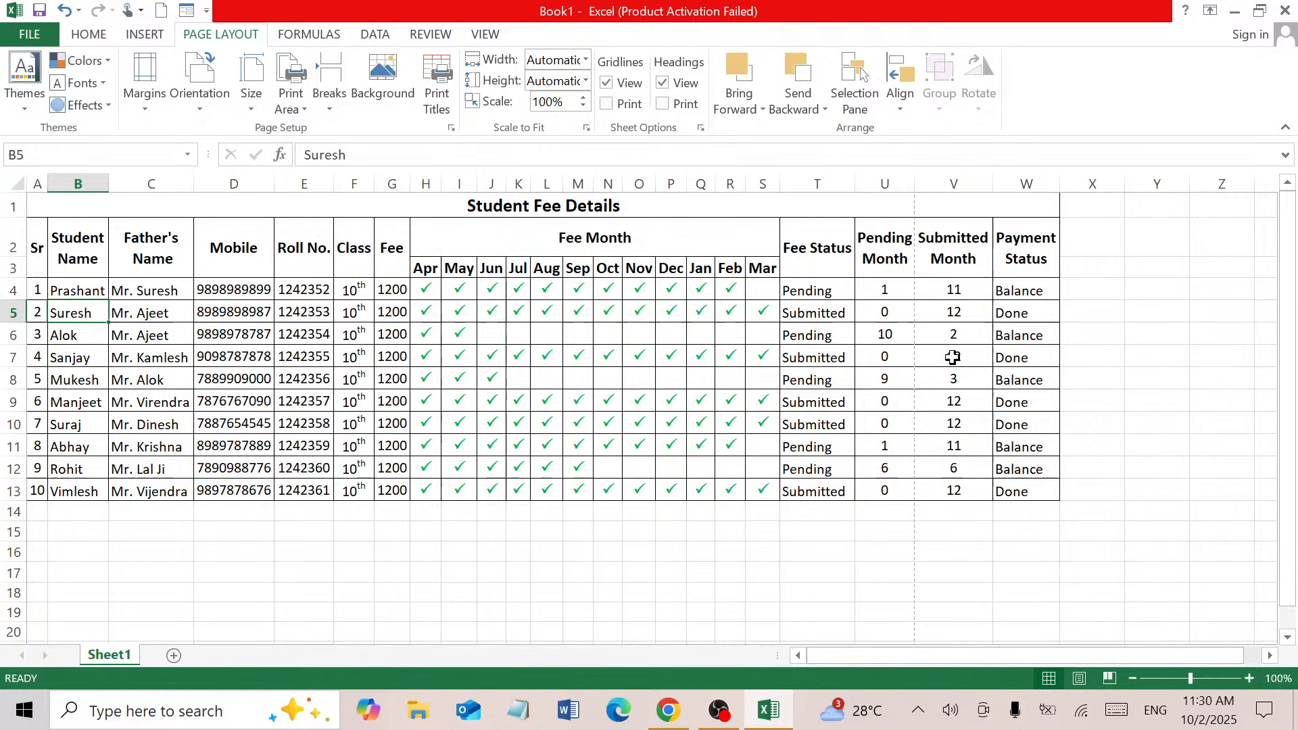
click(41, 37)
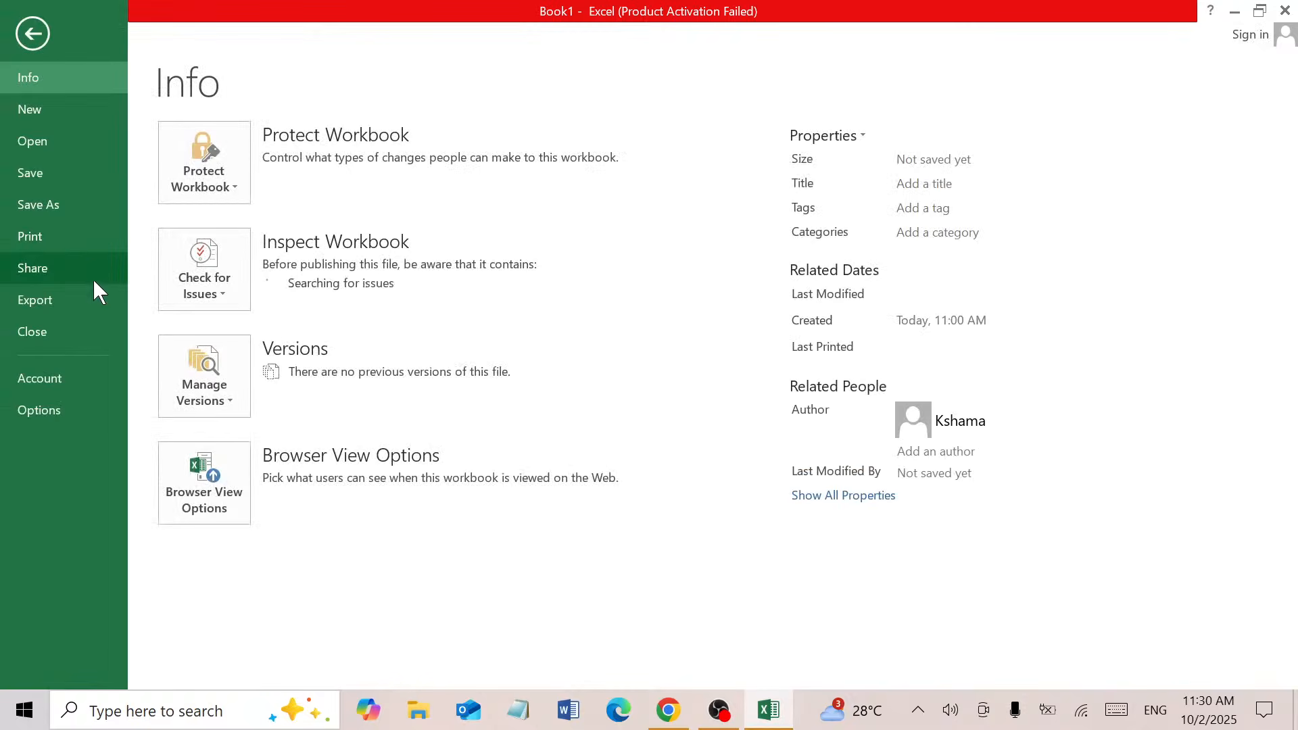
click(78, 251)
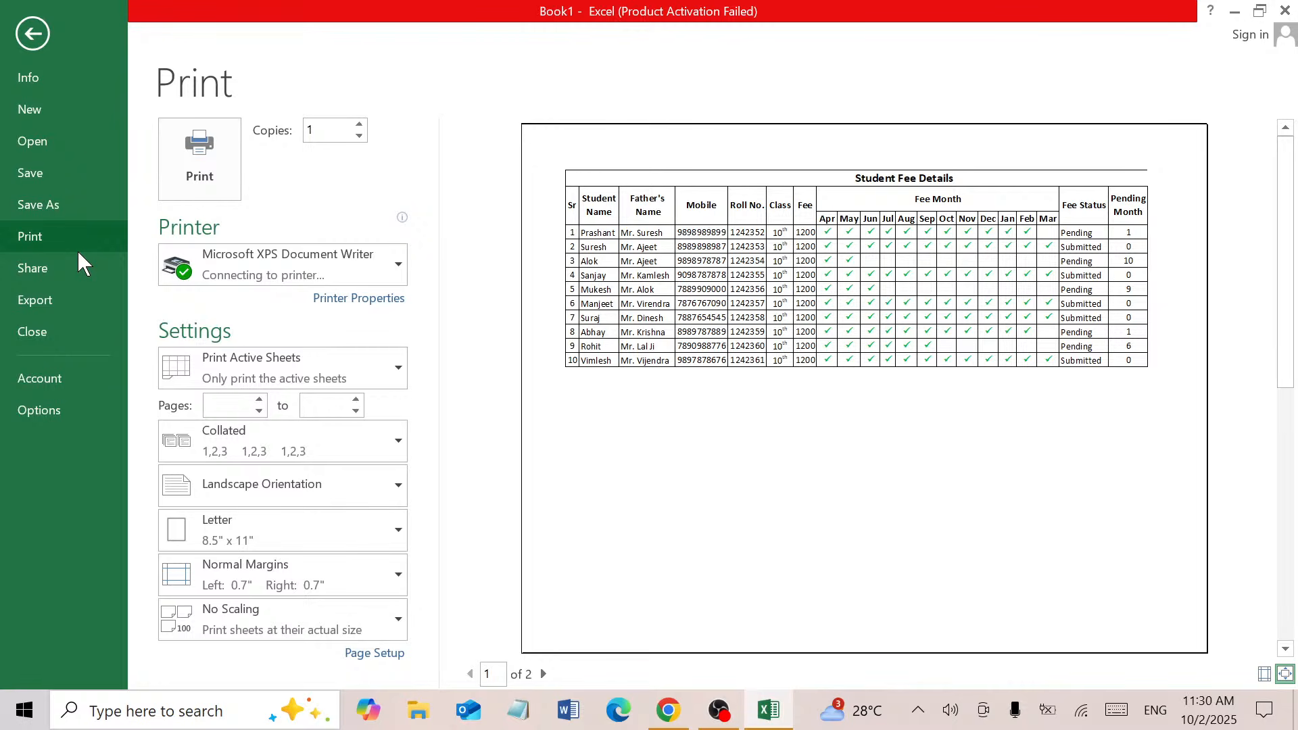
click(24, 46)
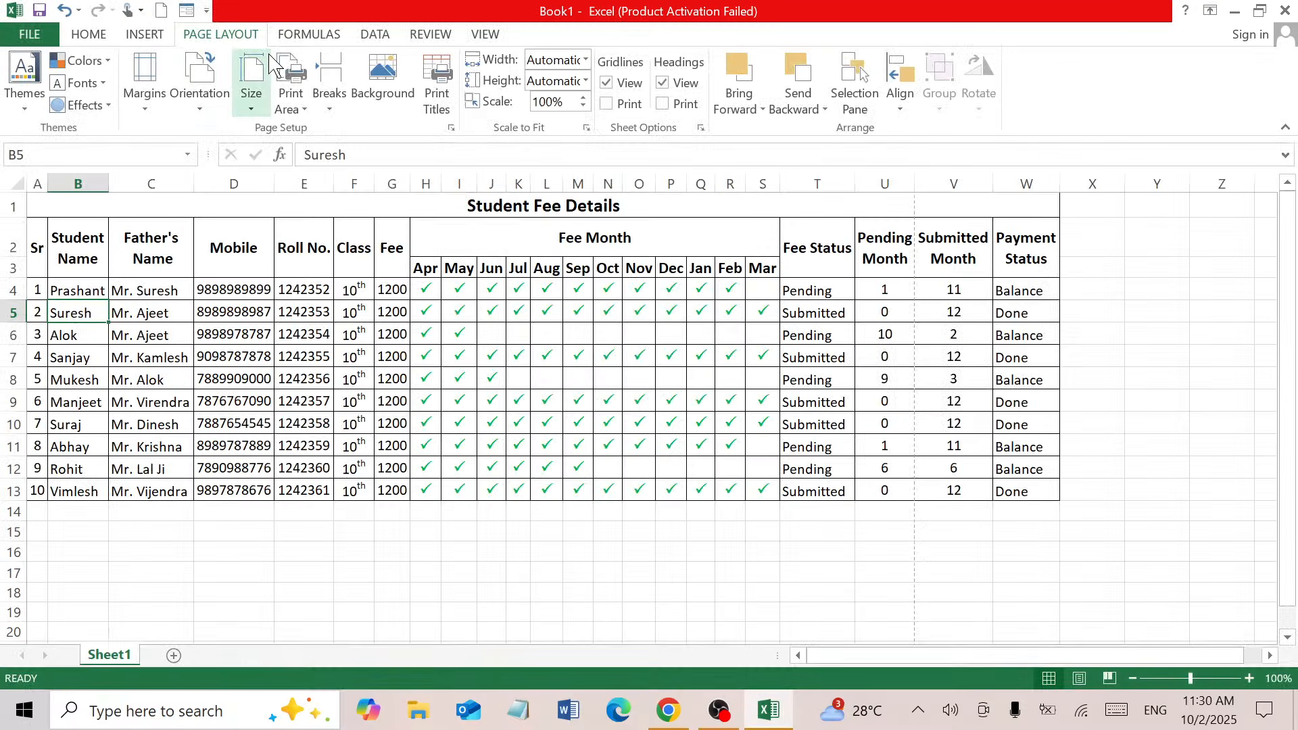
Set the left and right page margins to 0.2 under Custom Margins
click(147, 115)
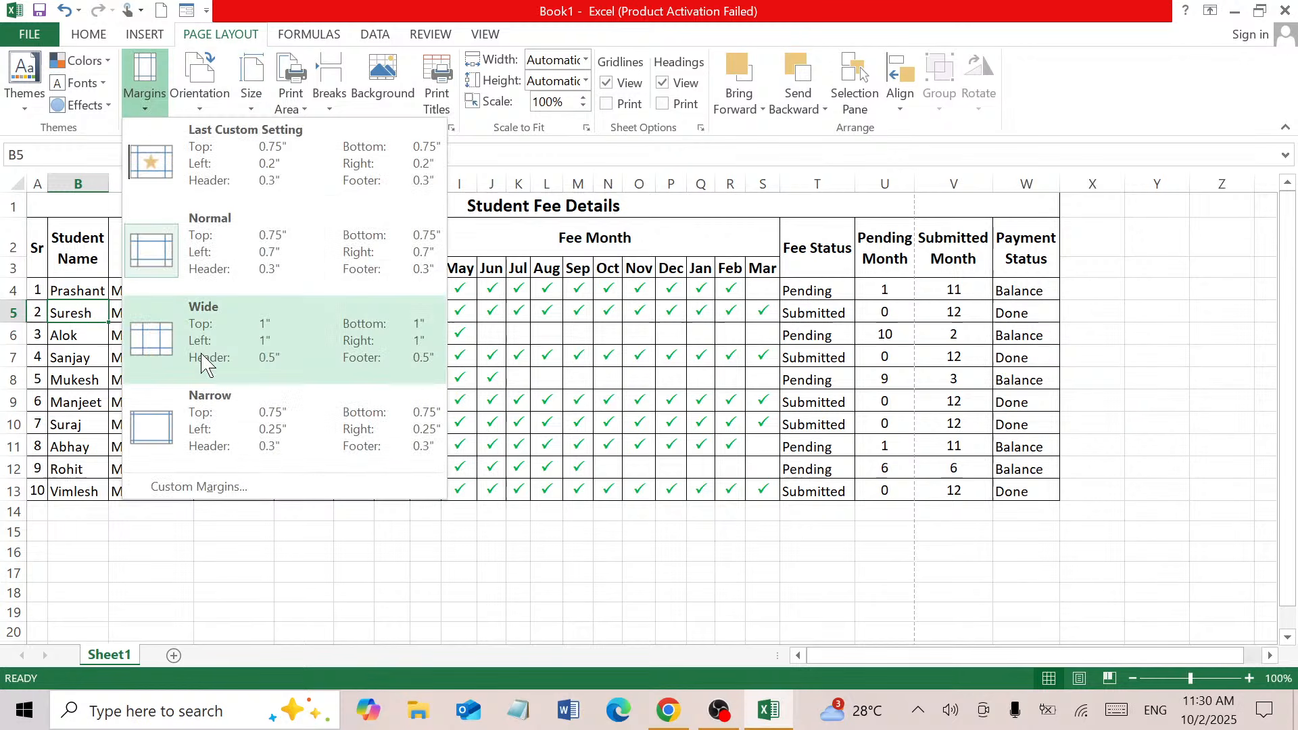
click(198, 486)
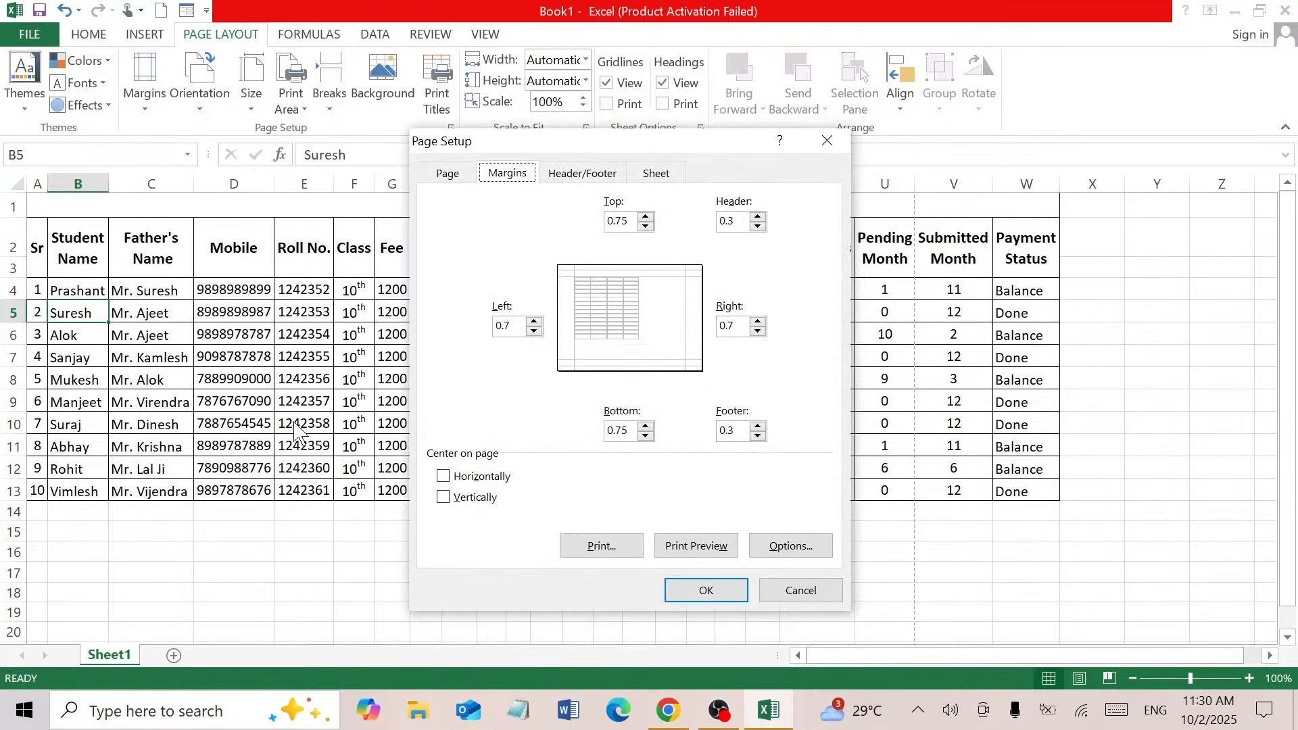
click(758, 332)
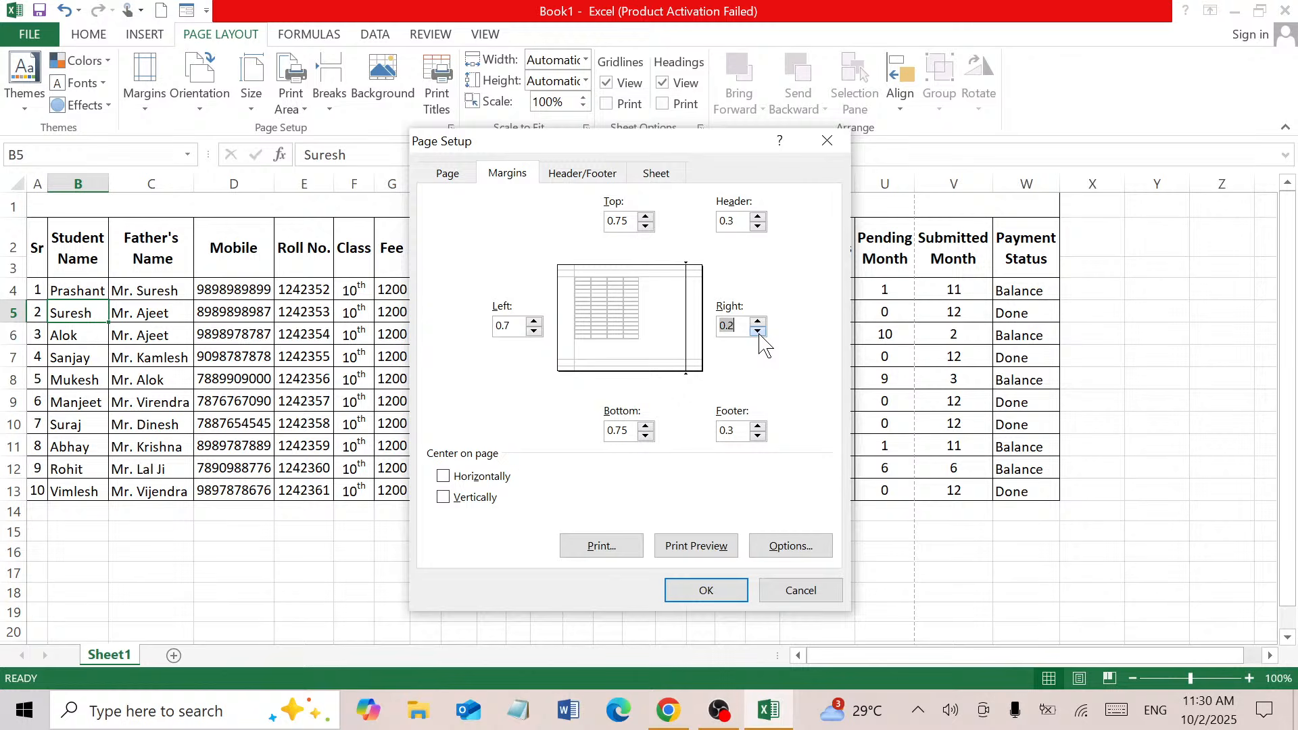
click(534, 331)
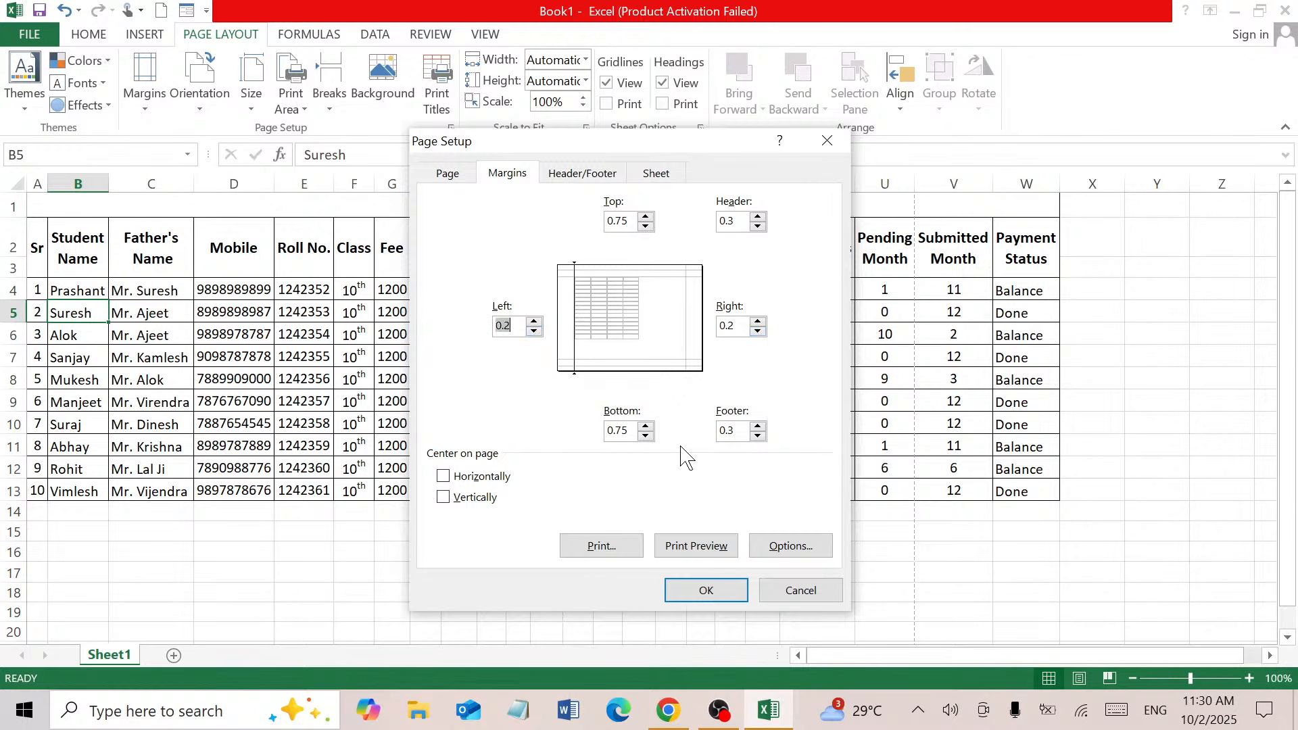
click(716, 599)
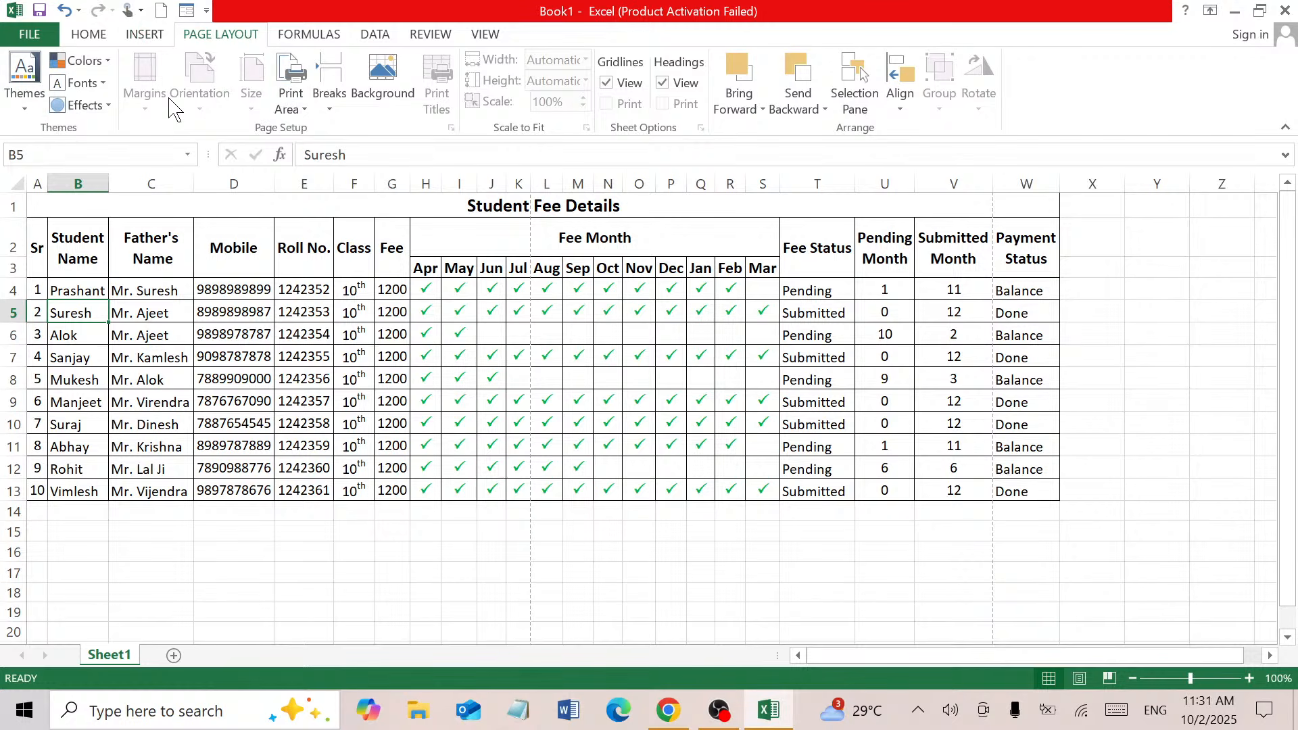
Check a few table cells, then open the sheet's print preview
click(295, 304)
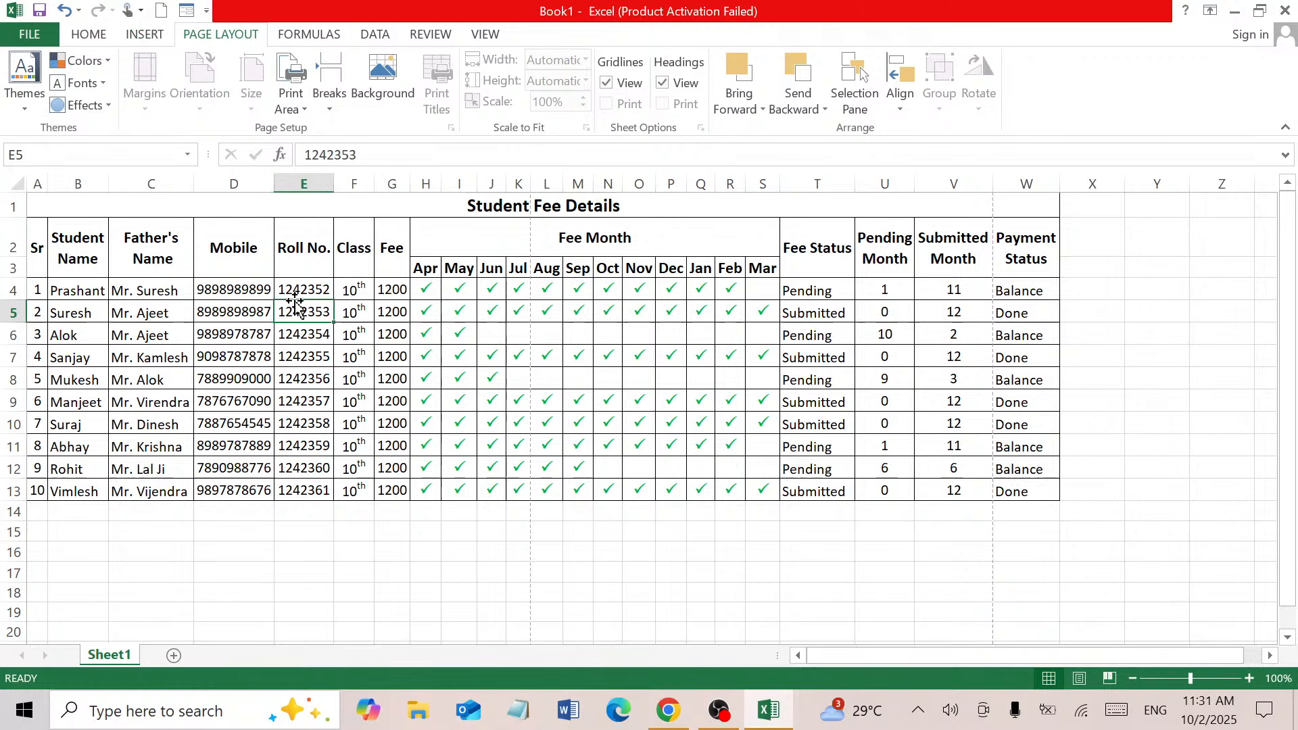
click(575, 399)
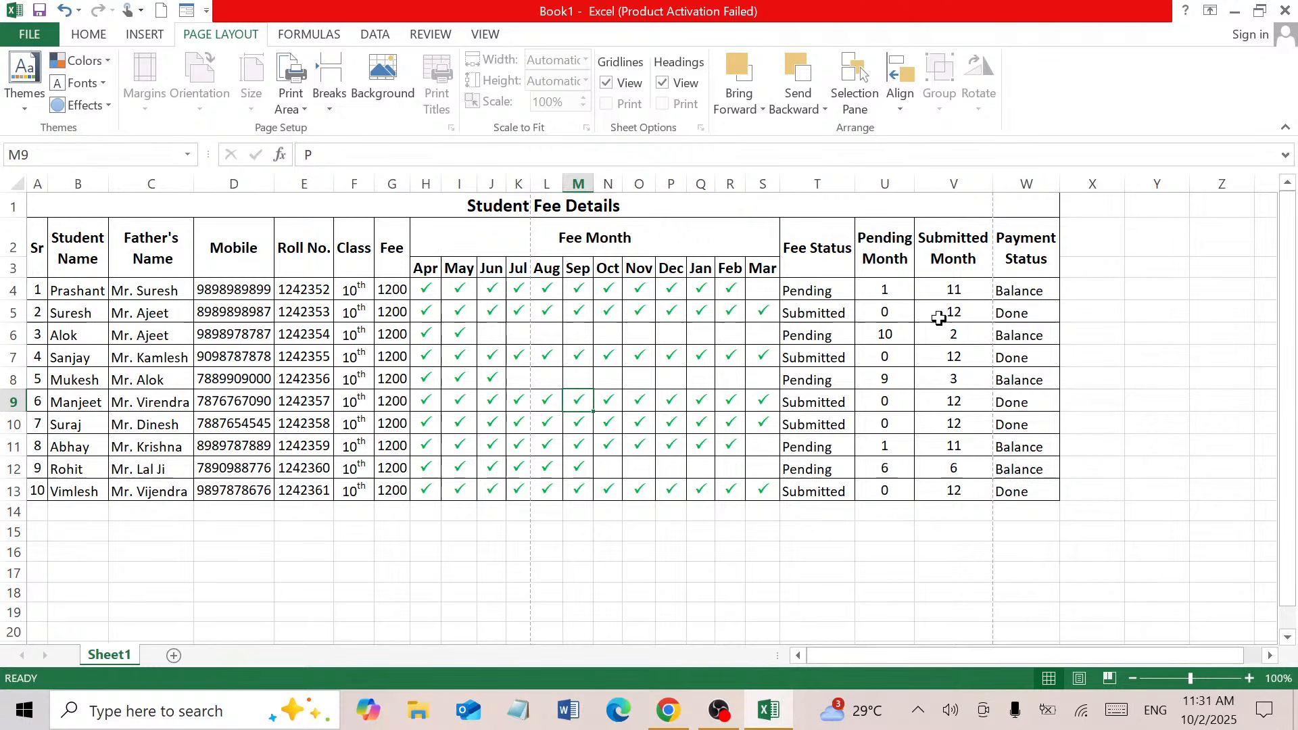
click(1015, 255)
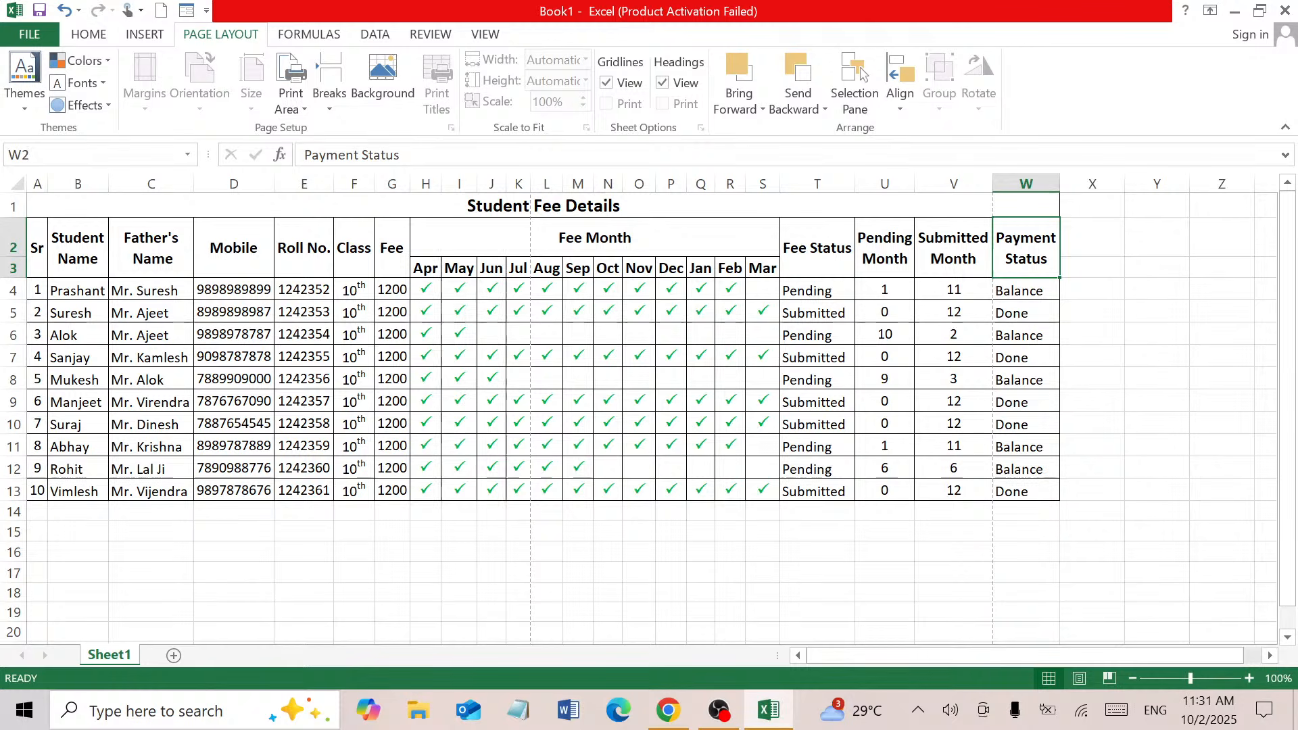
click(89, 34)
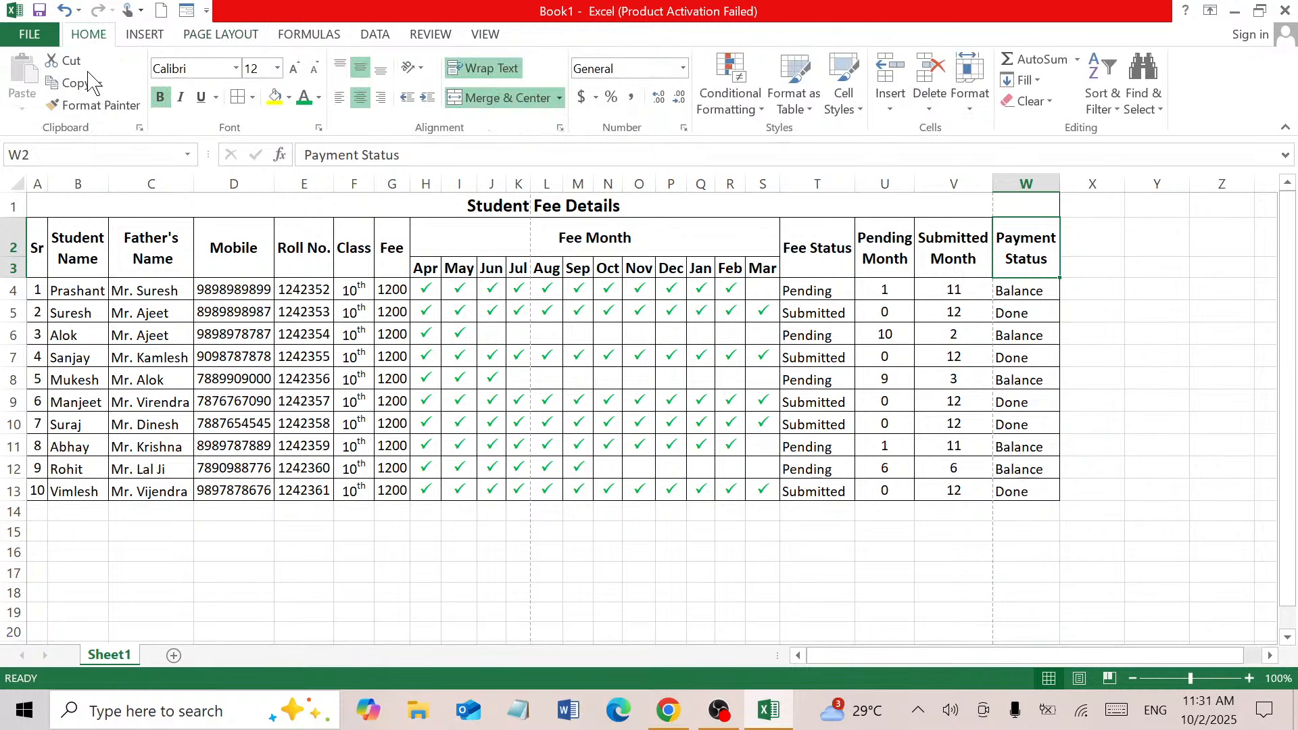
click(20, 37)
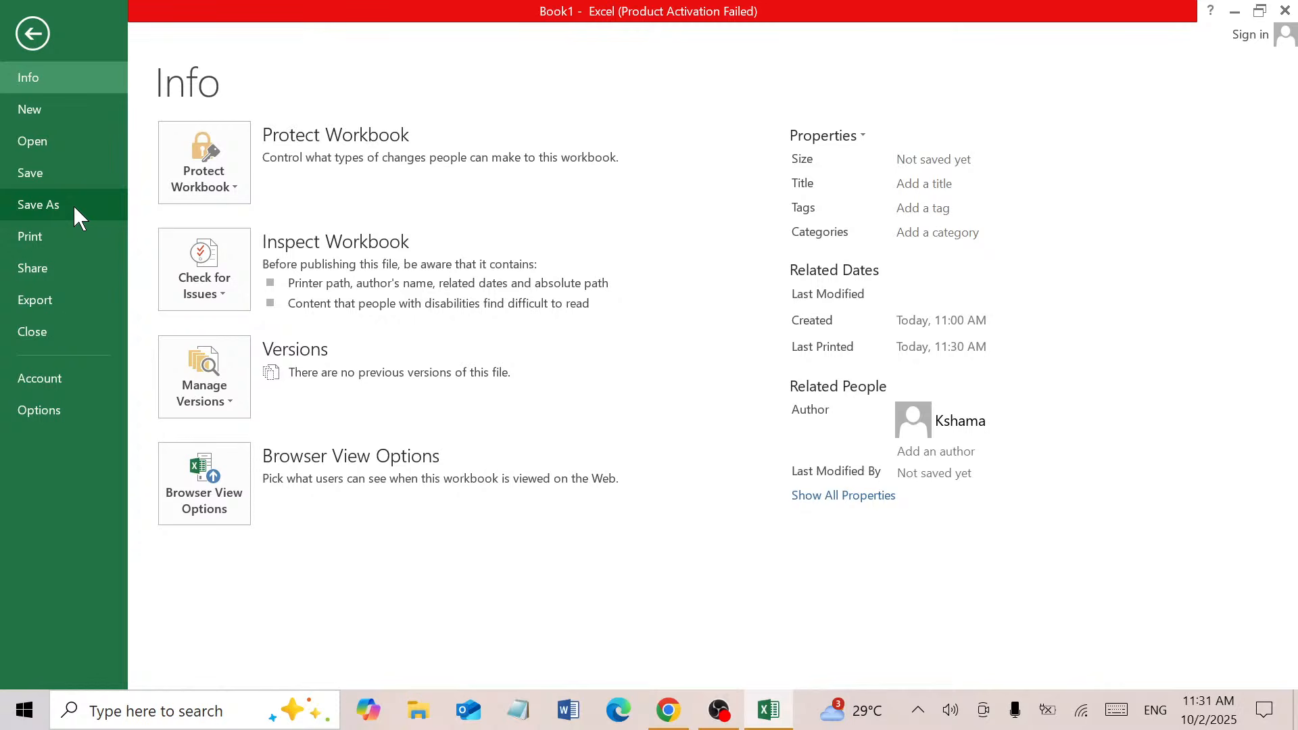
click(71, 236)
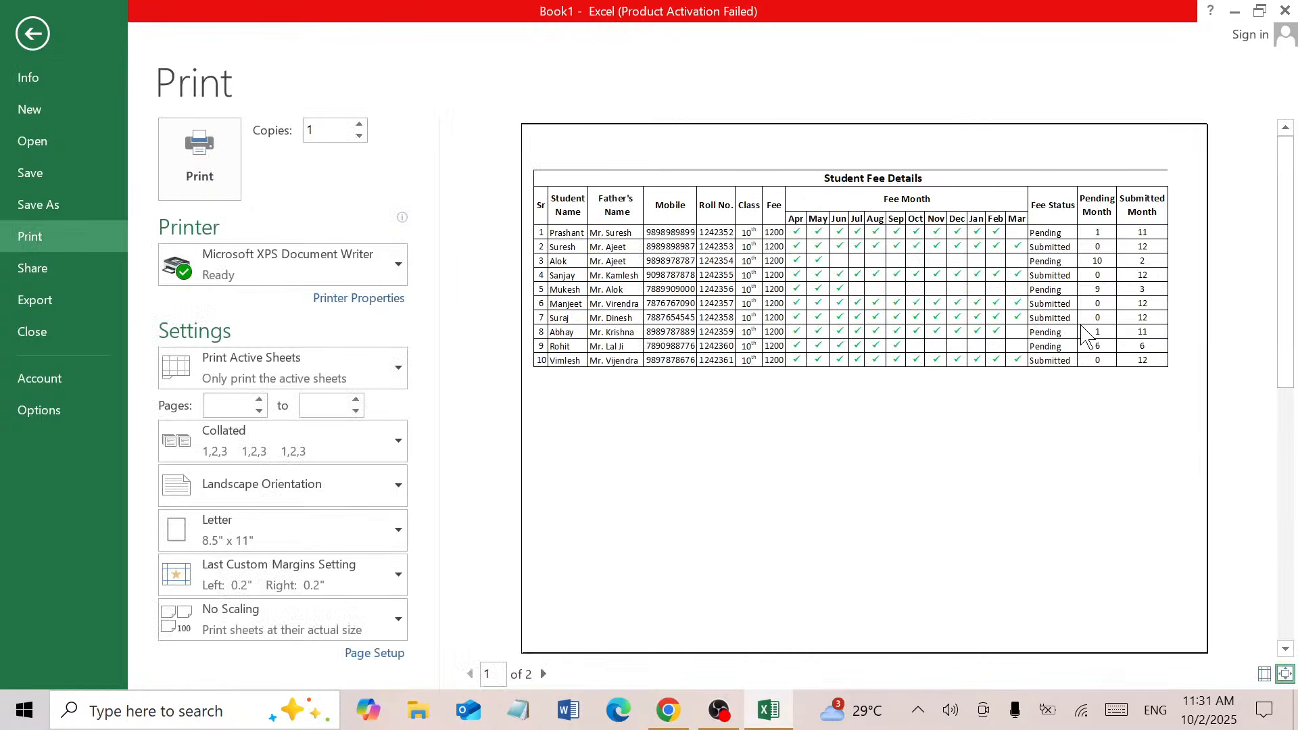
Scale the printout to 95% in Page Setup and inspect the zoomed preview
click(384, 655)
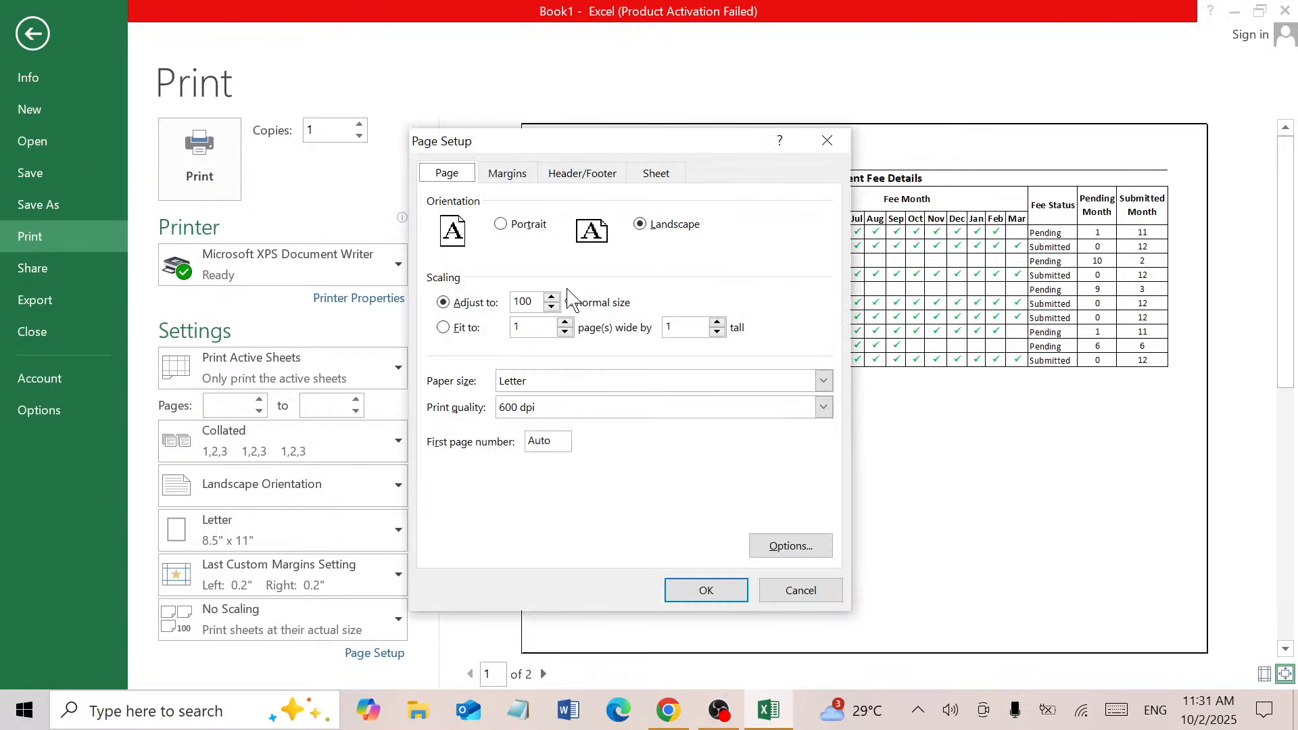
click(552, 307)
click(706, 592)
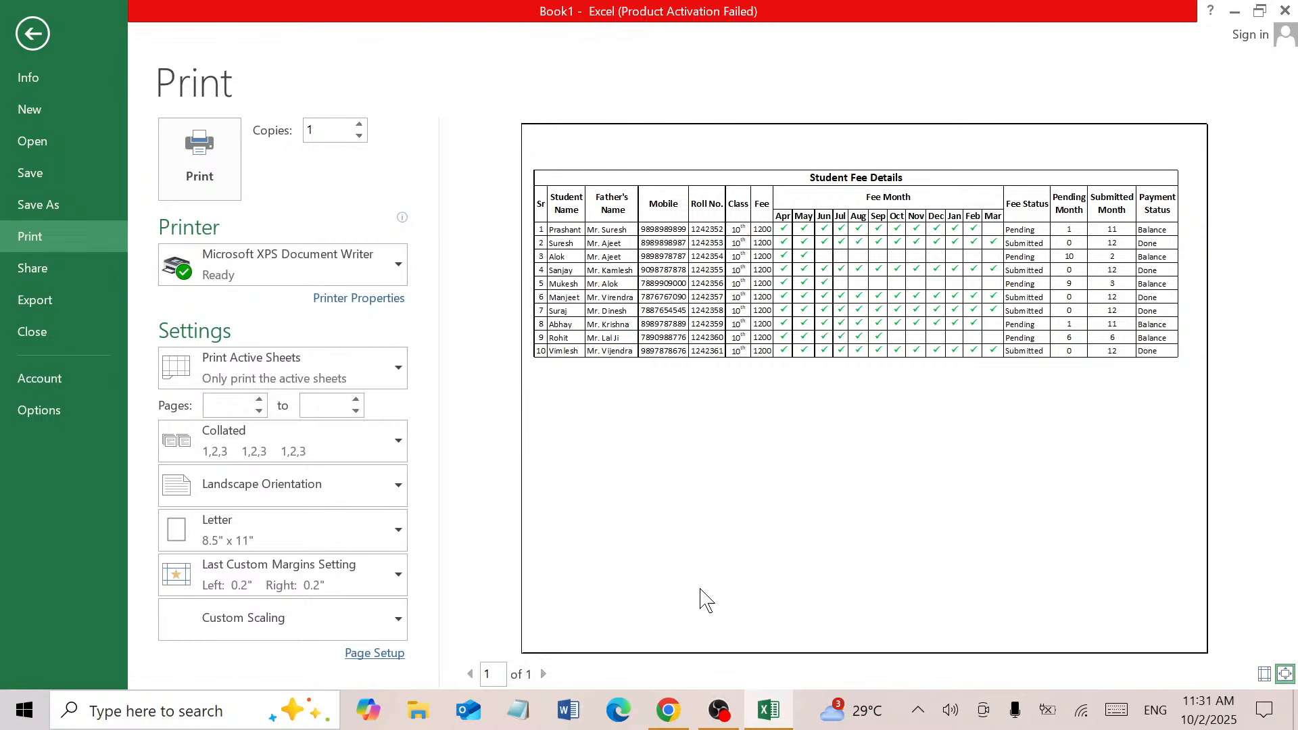
click(1286, 675)
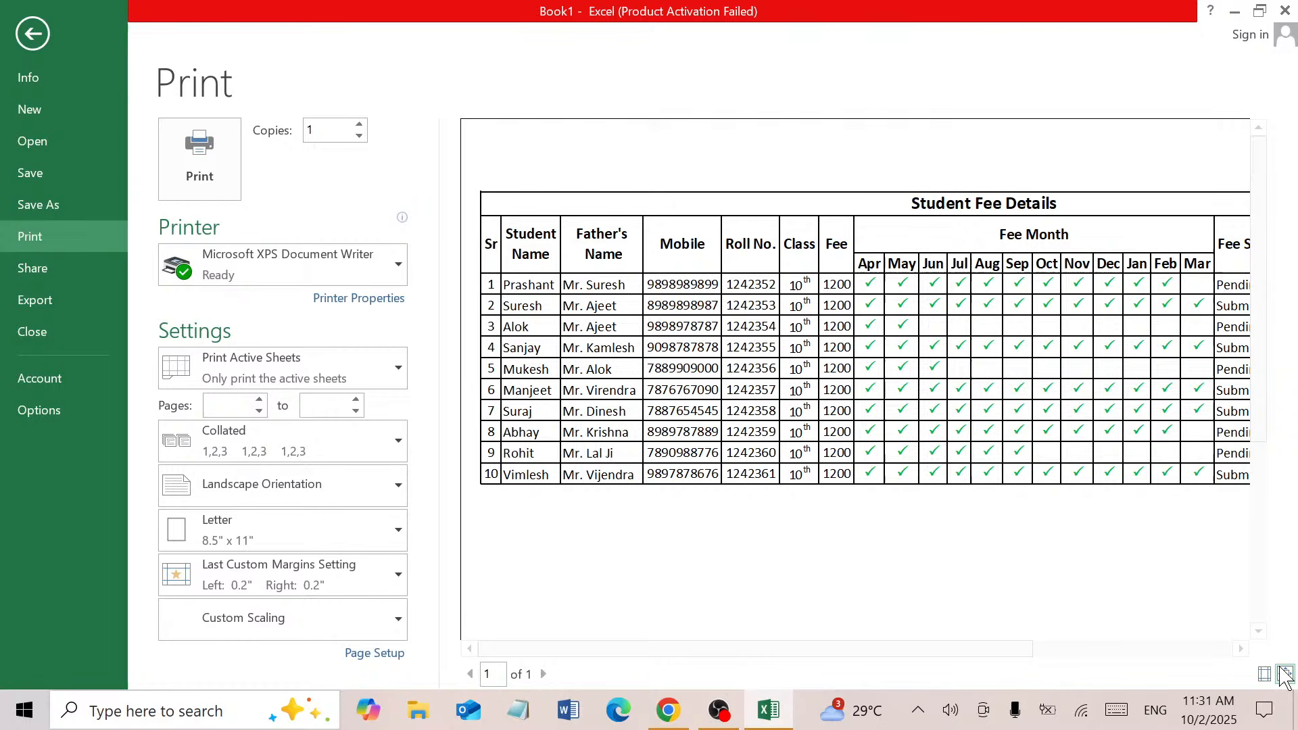
drag(769, 650, 1042, 659)
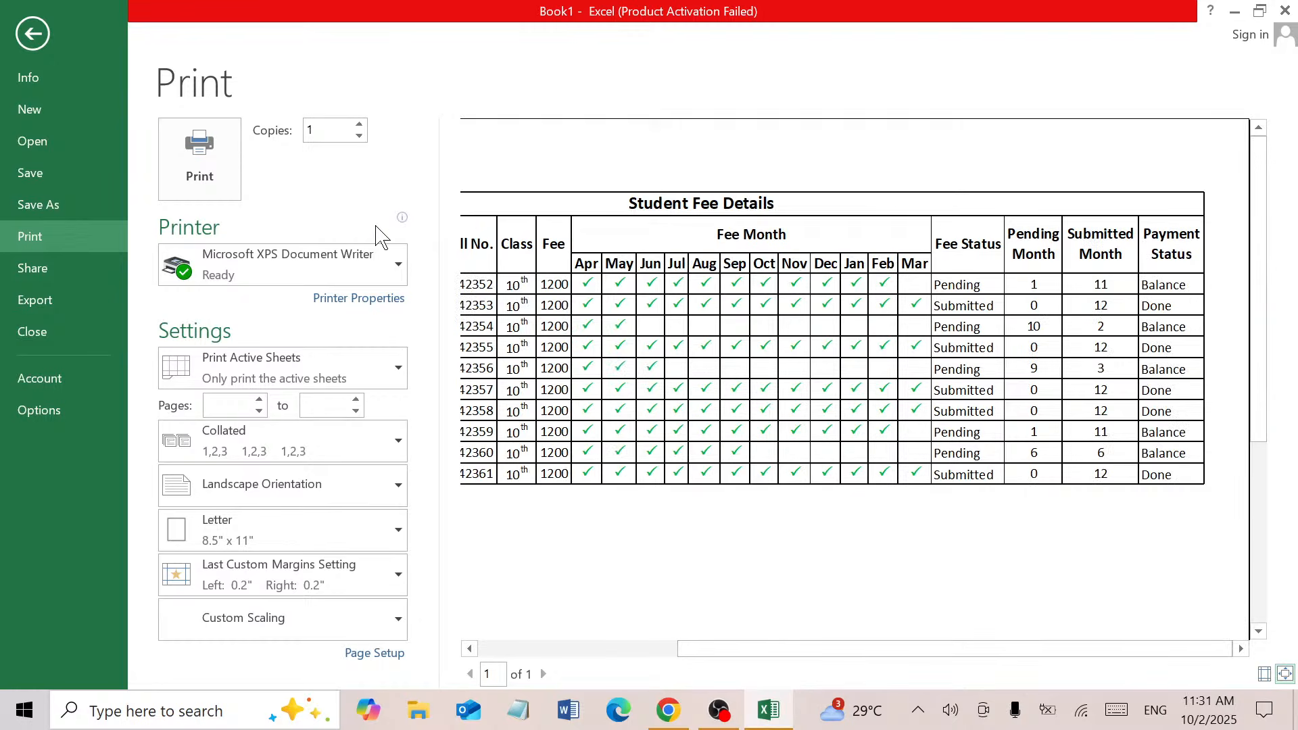
click(30, 36)
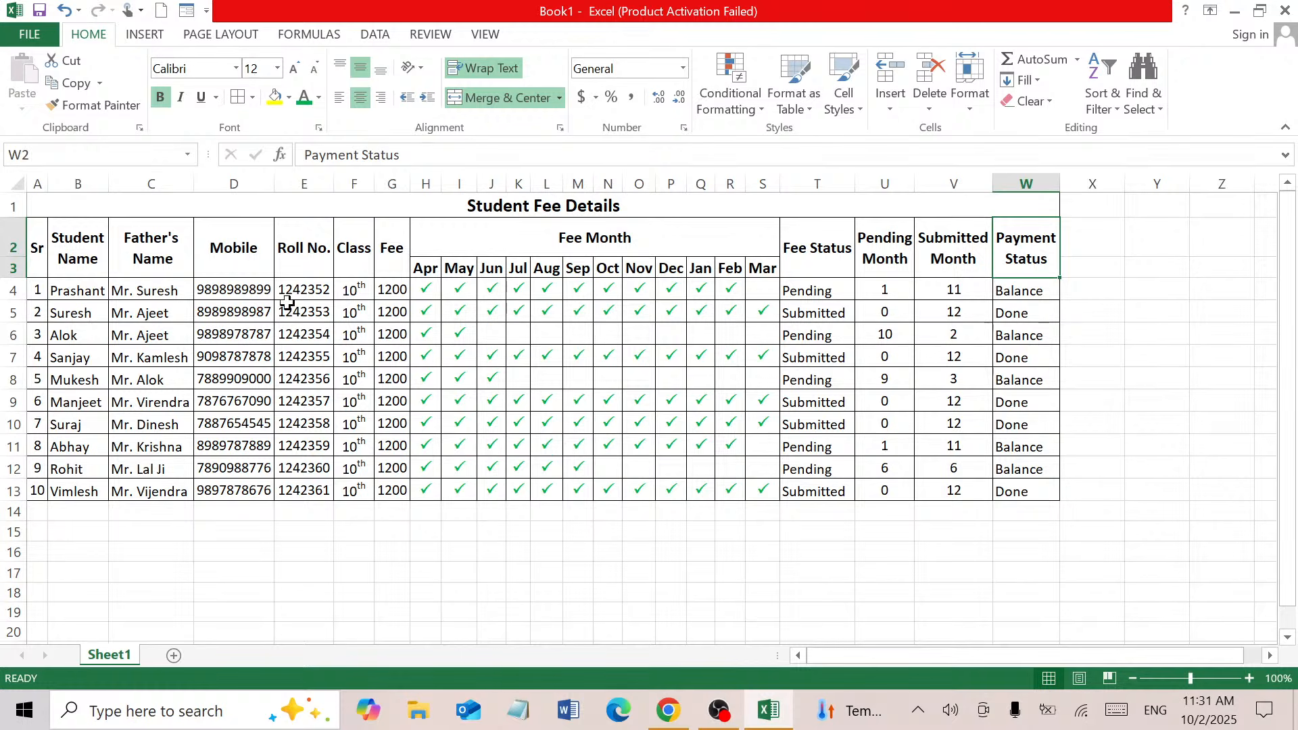
Select the student data block starting at A4 across the table's columns
drag(29, 245, 965, 257)
click(580, 202)
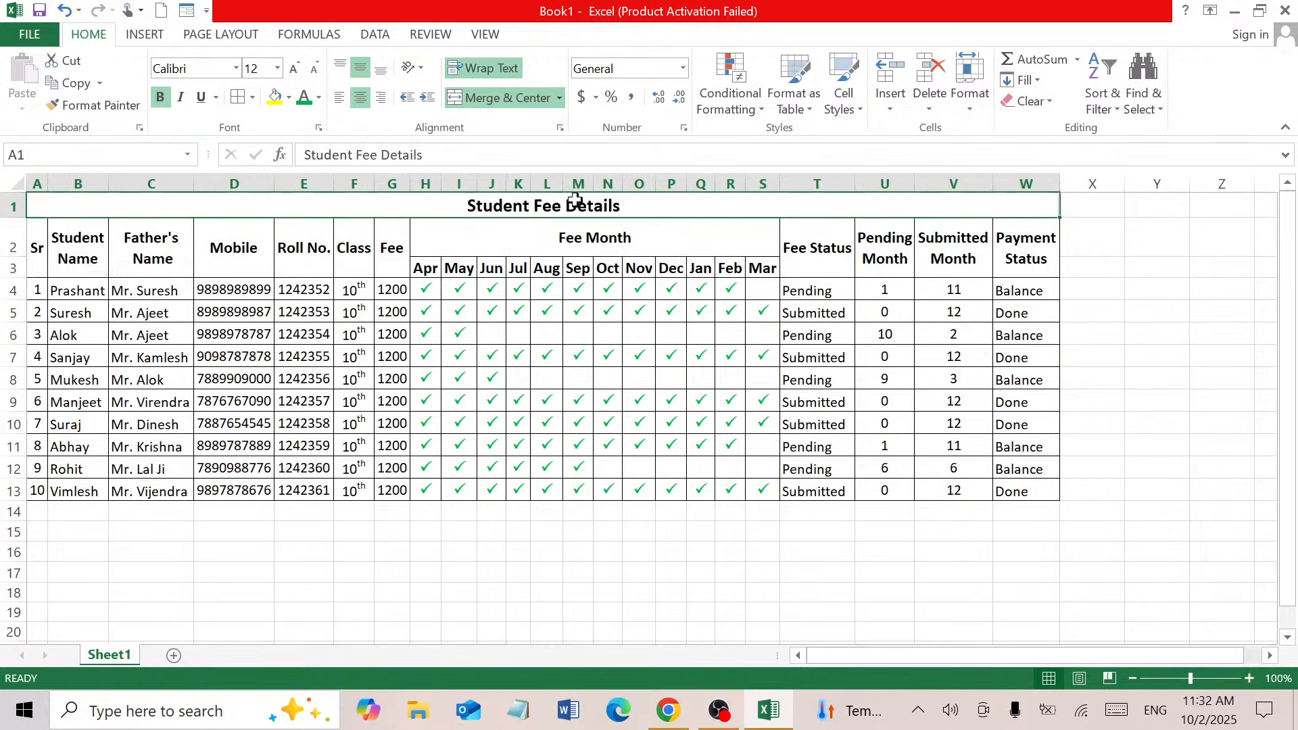
drag(579, 203, 575, 271)
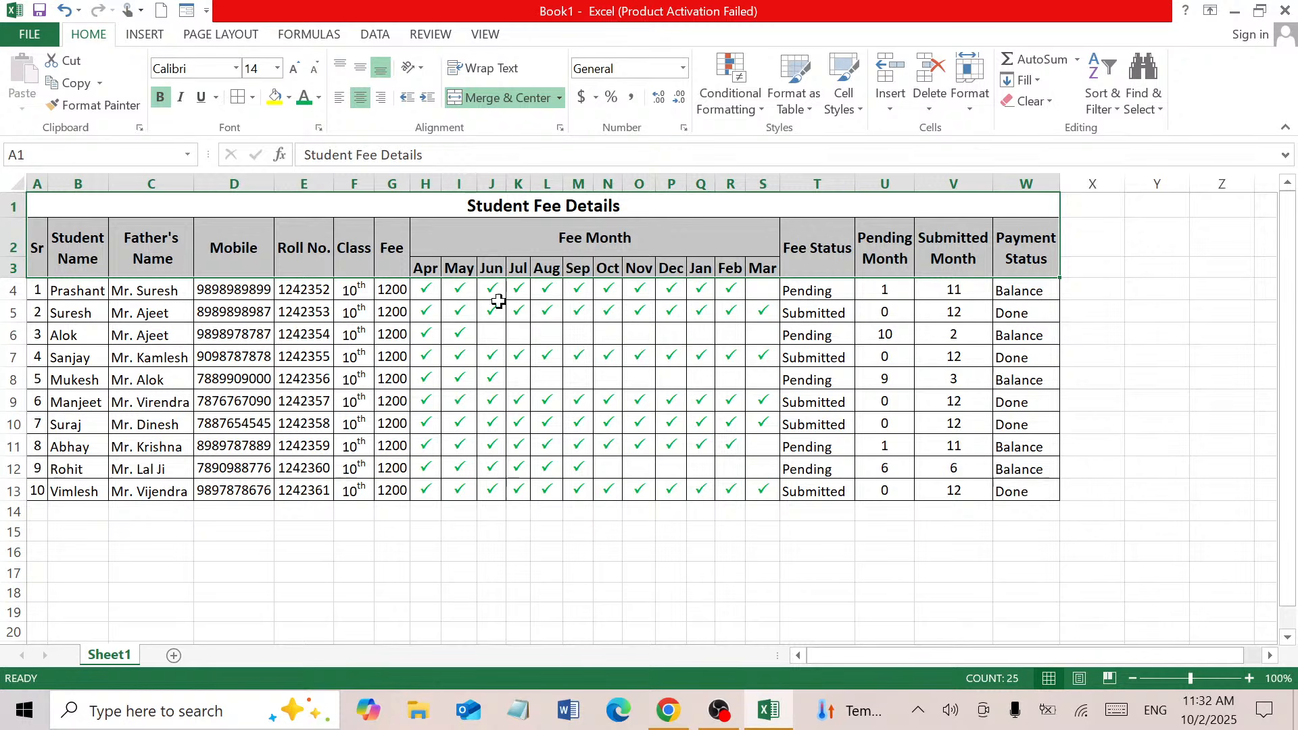
click(417, 353)
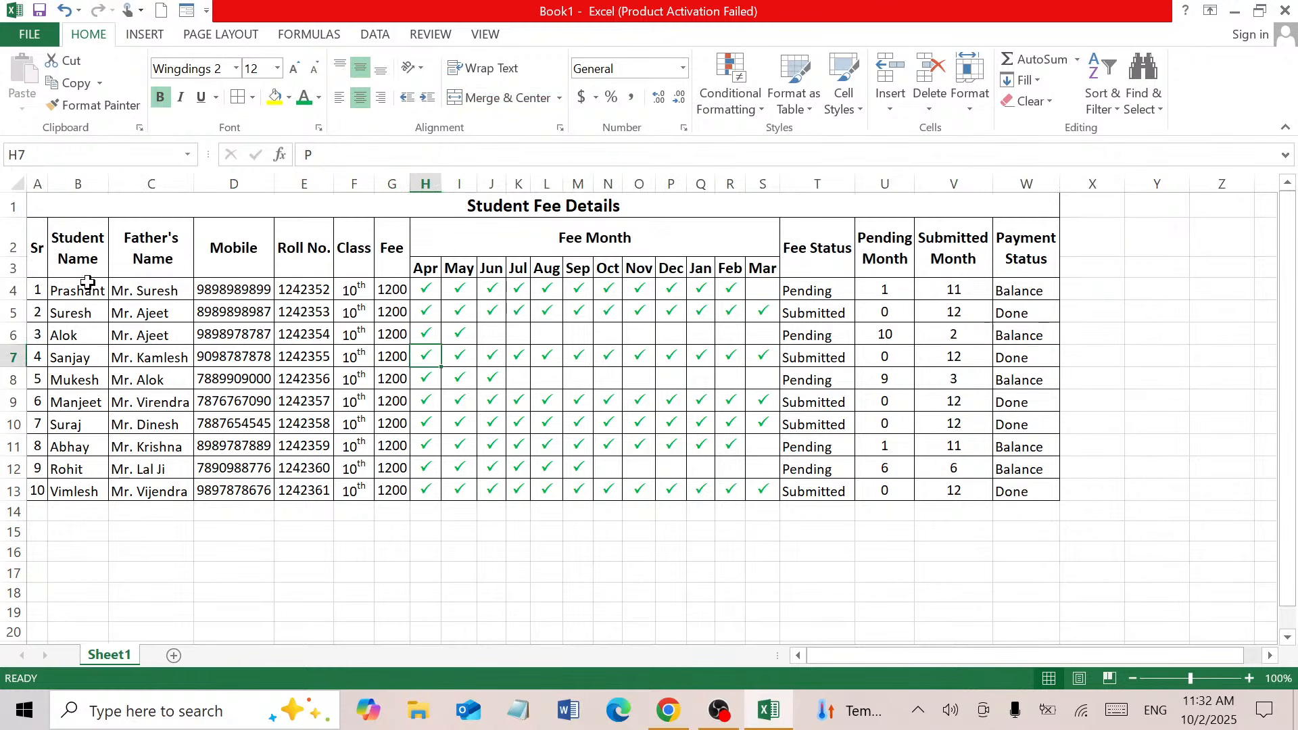
click(42, 288)
key(ctrl+Right)
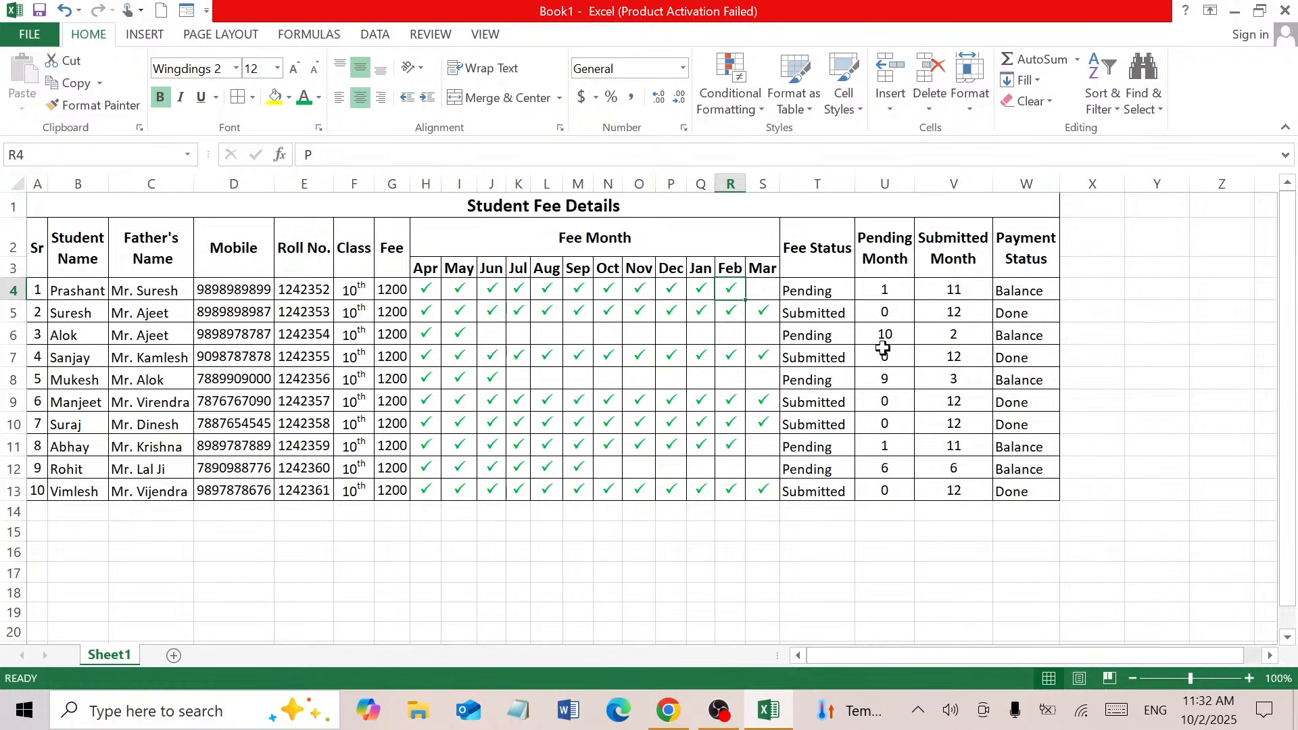
drag(31, 295, 1041, 626)
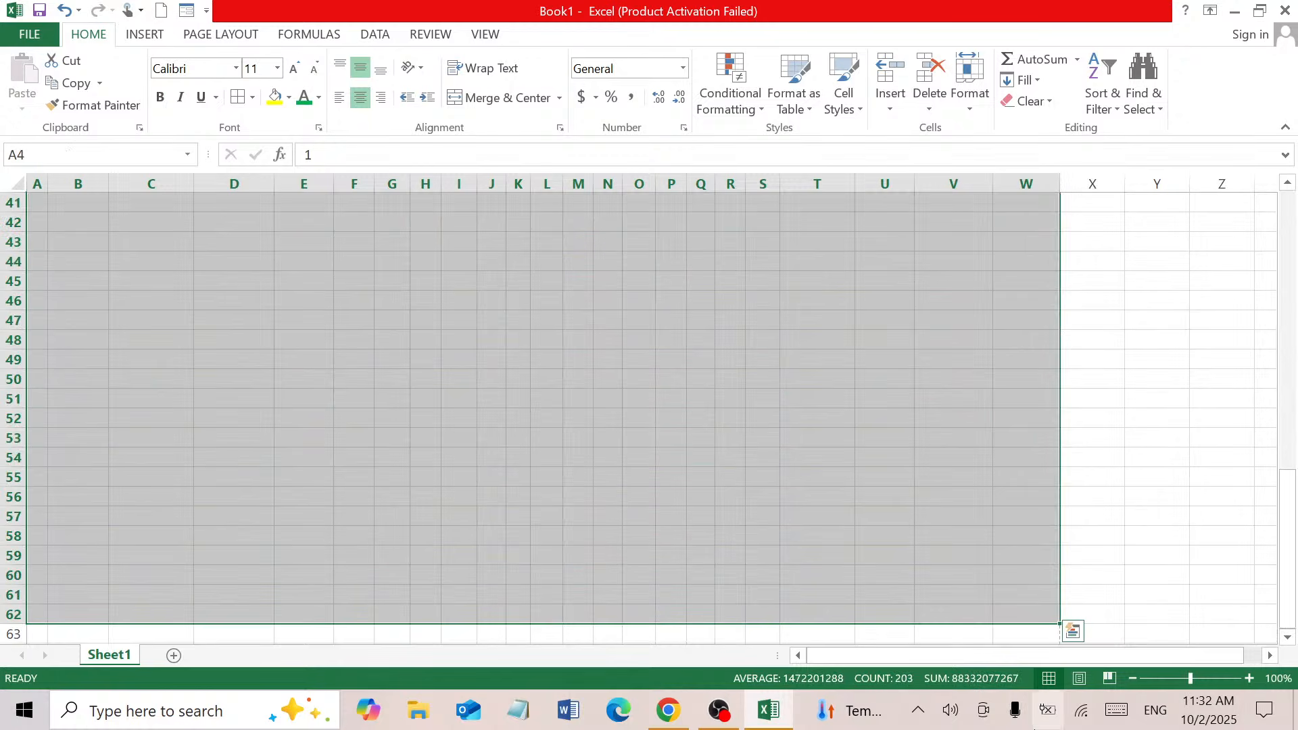
Scroll back to the top of the sheet and show the Review commands
drag(1292, 583, 1294, 328)
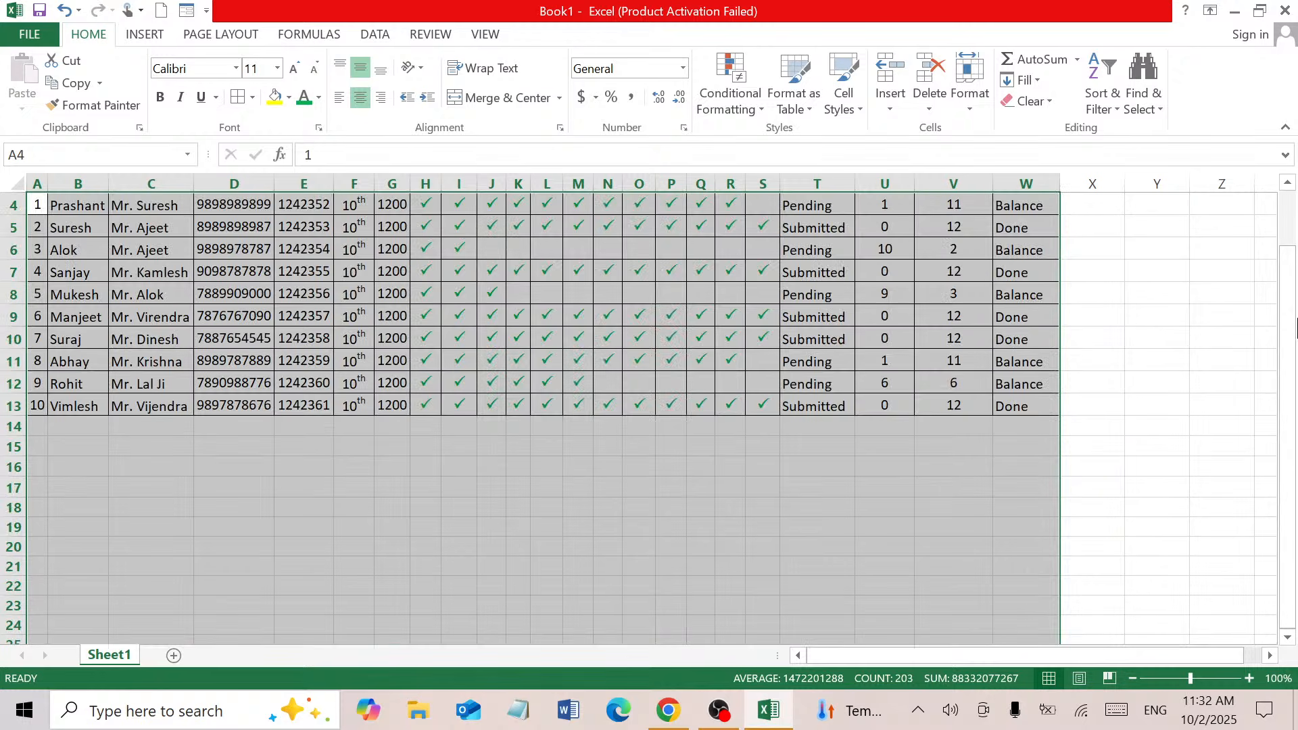
click(1291, 240)
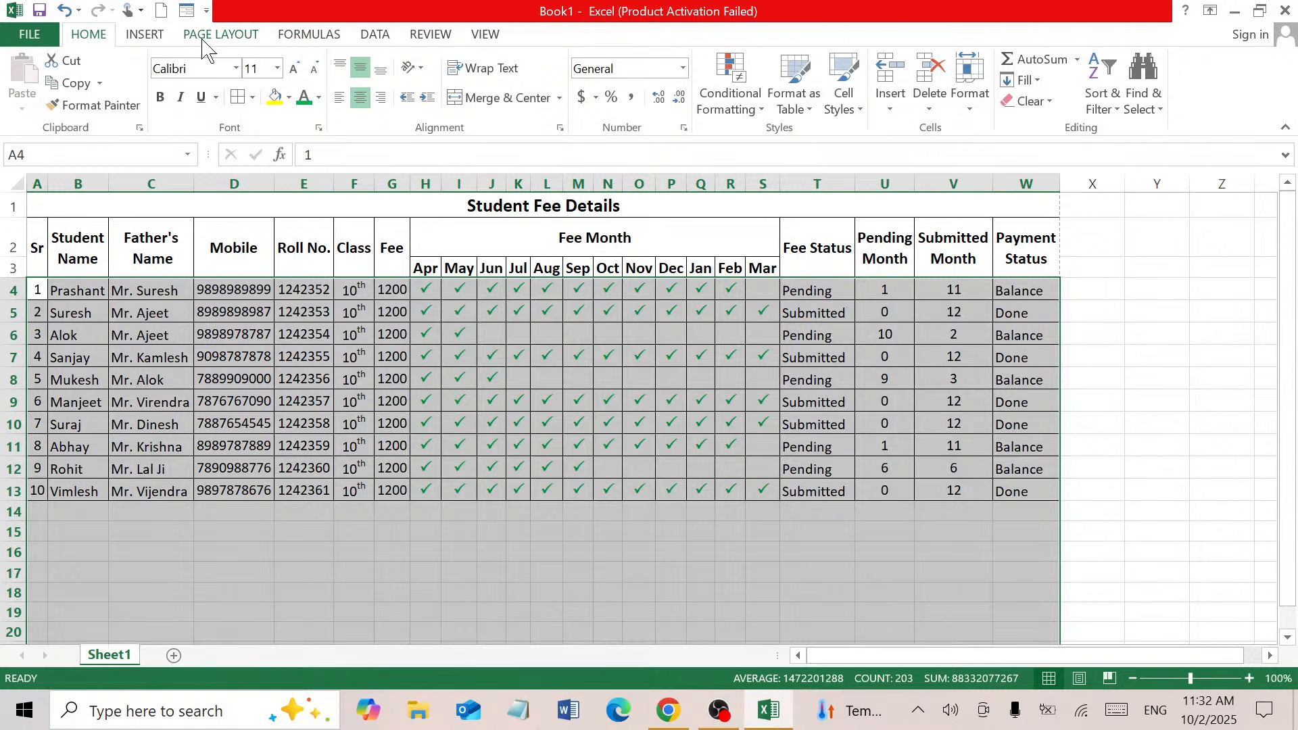
click(431, 35)
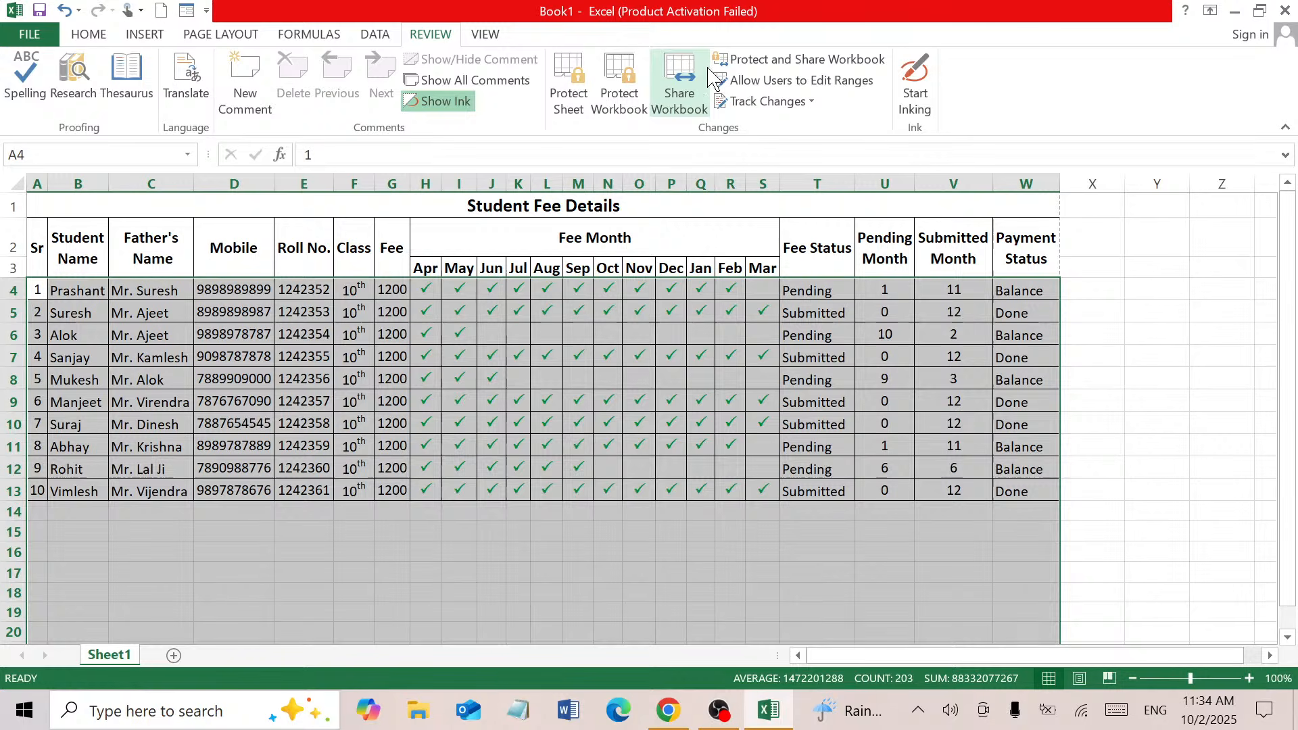
Add editable range Range1 referring to $A$4:$W$62, without a password
click(776, 90)
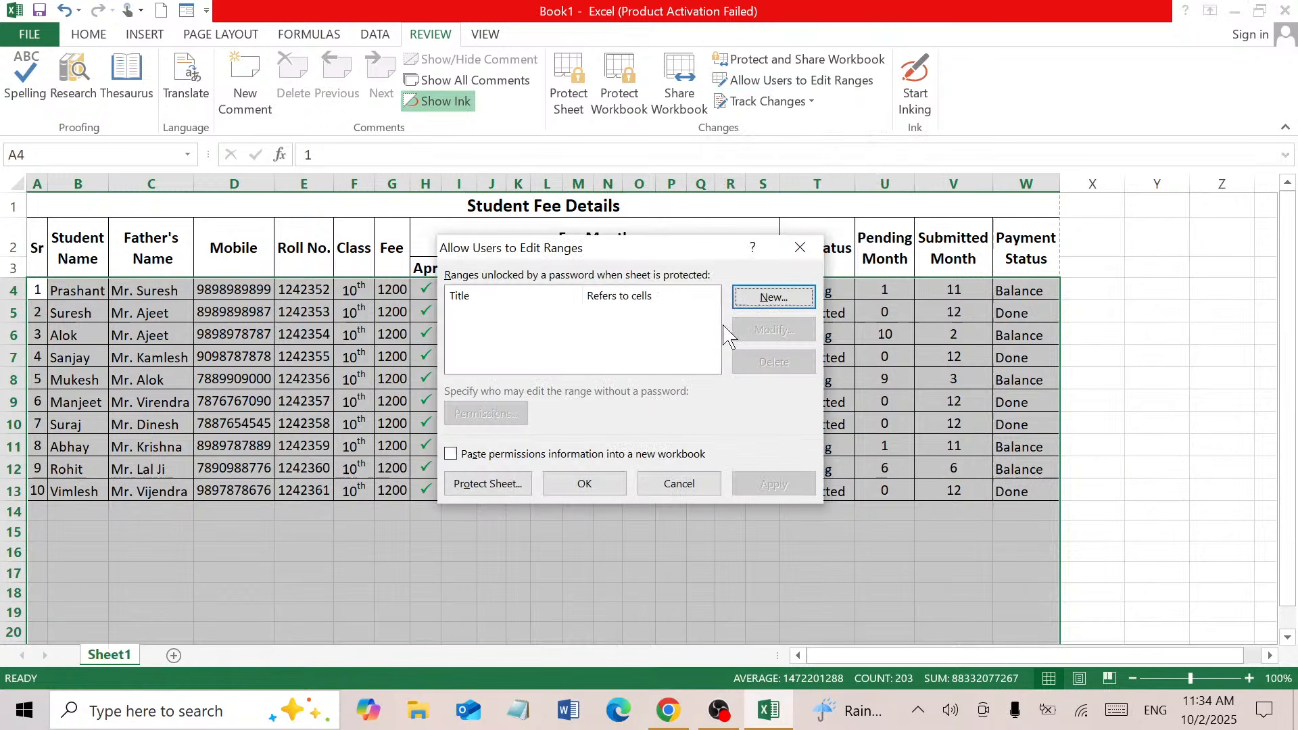
click(775, 297)
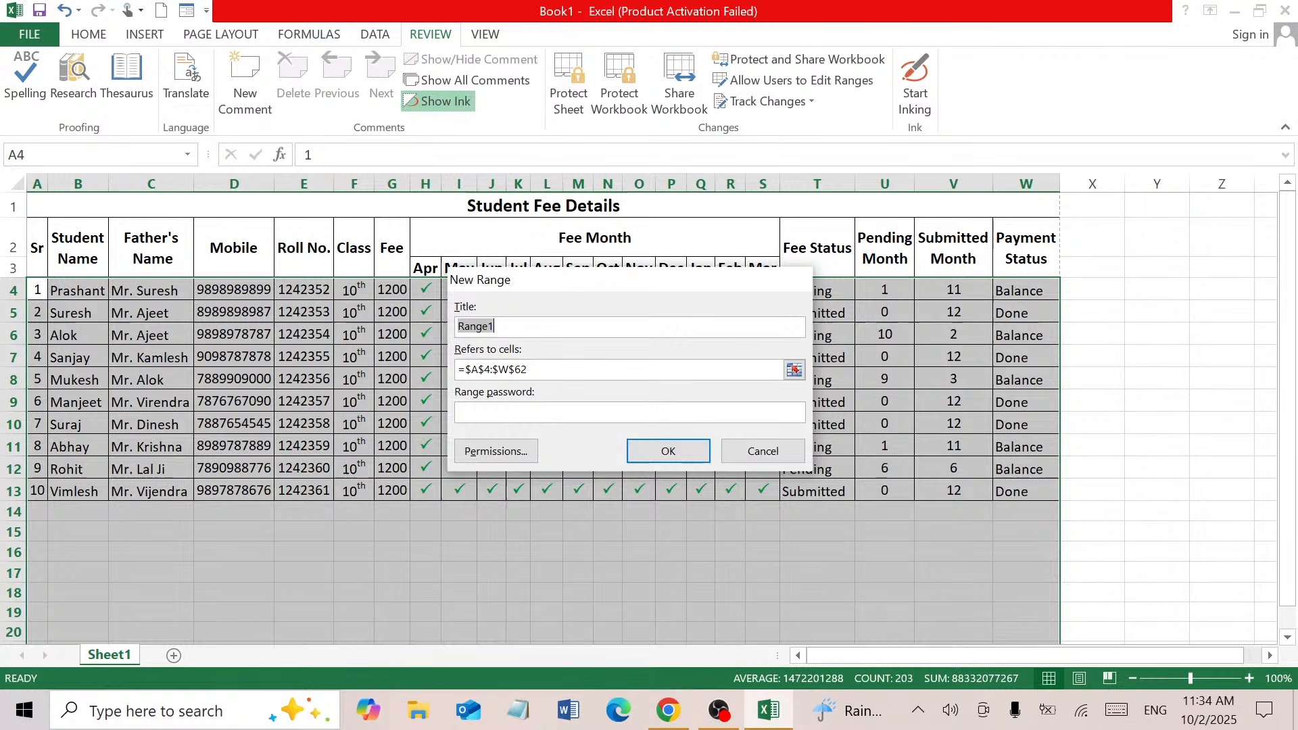
key(Return)
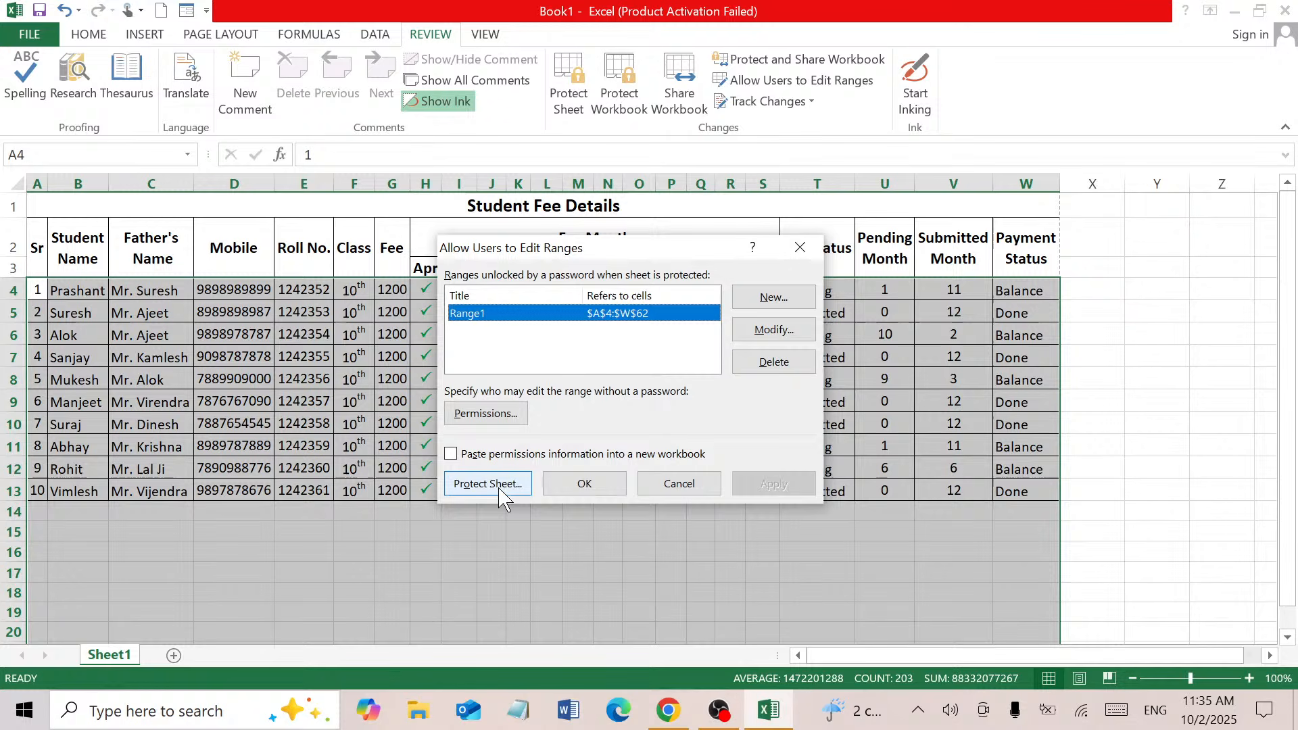
Protect Sheet1 with a password, entered and confirmed, so only Range1 stays editable
click(488, 485)
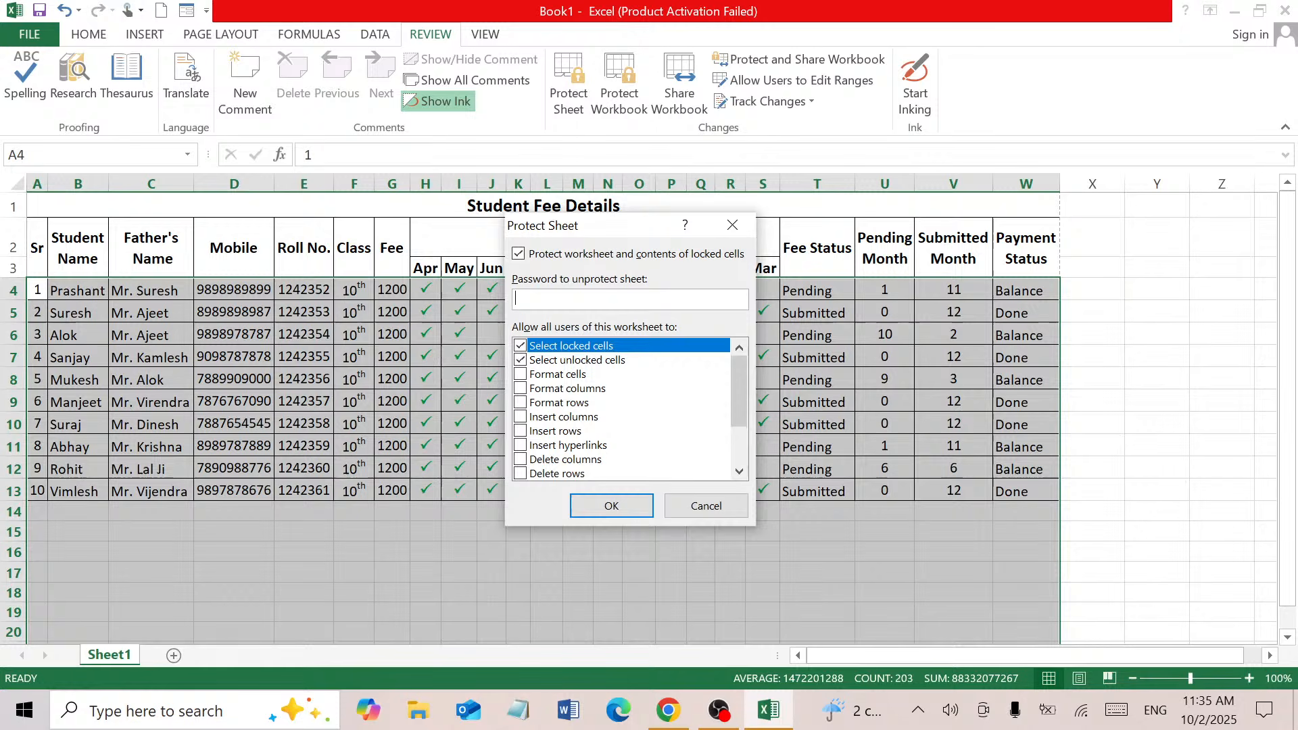
text(1)
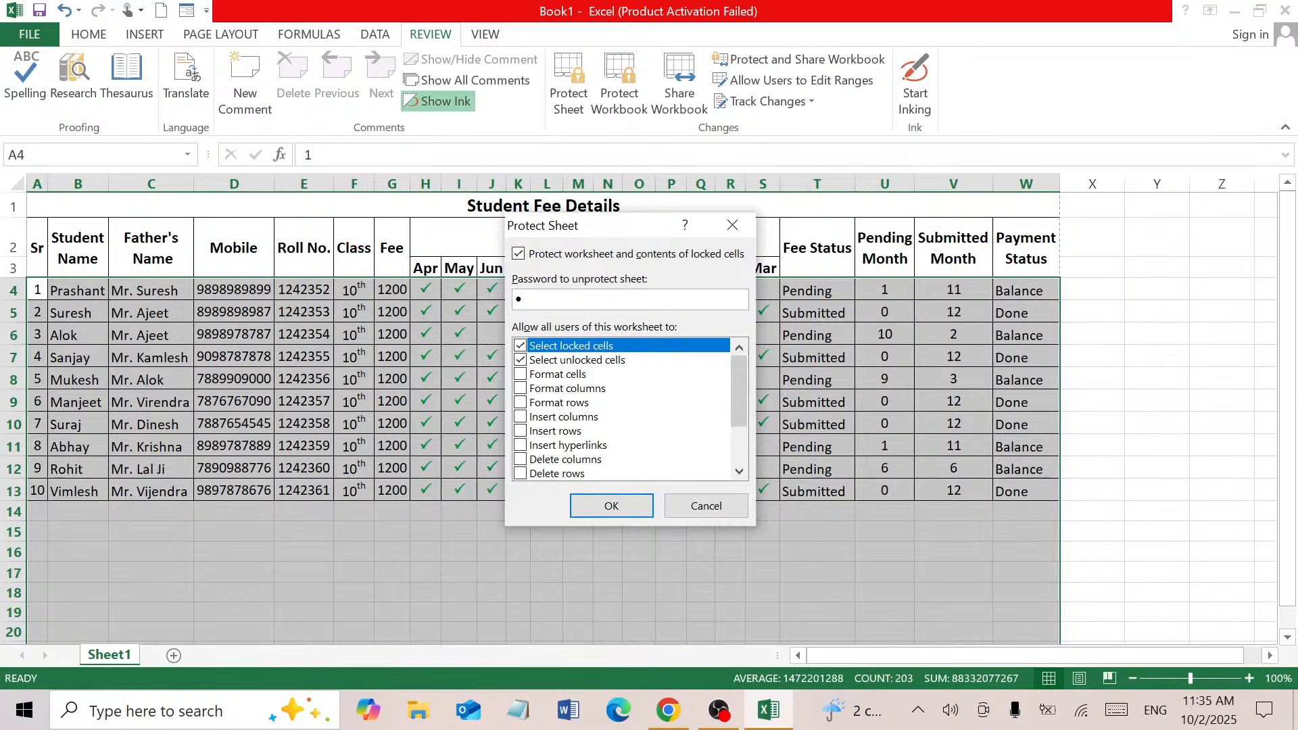
click(621, 502)
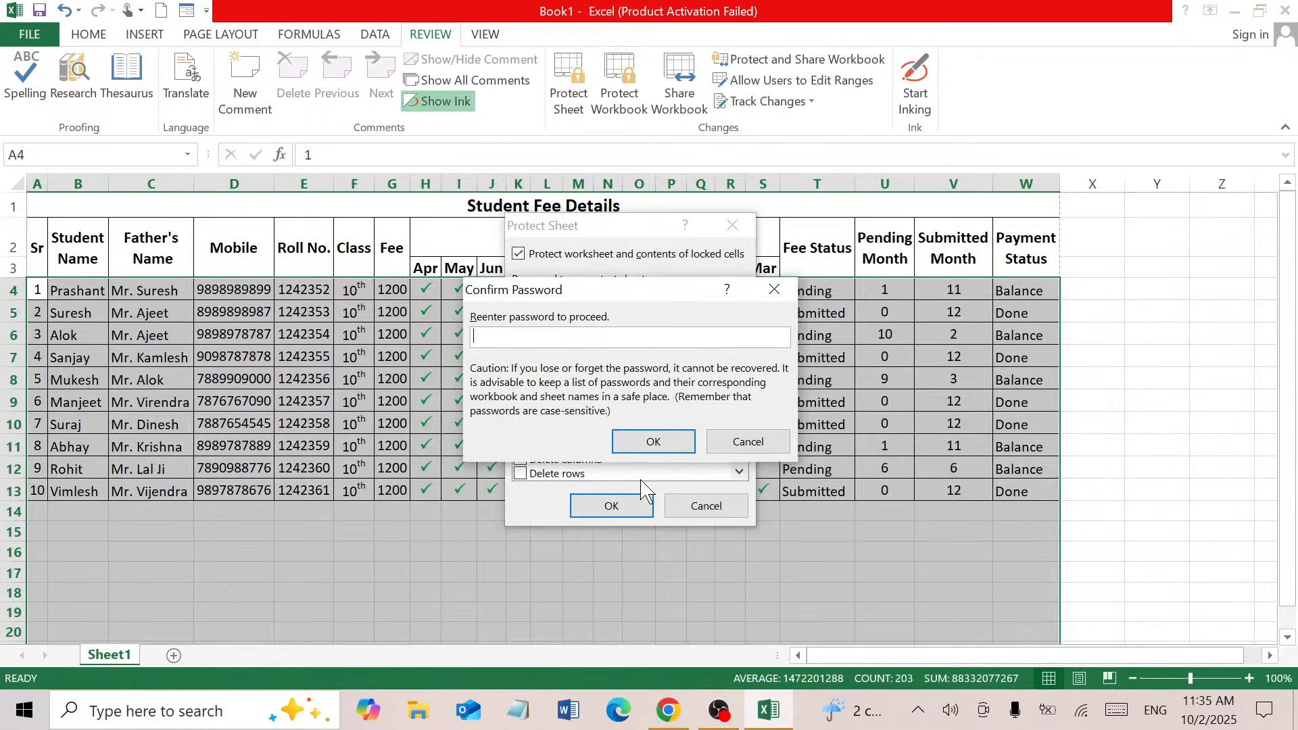
text(1)
click(648, 443)
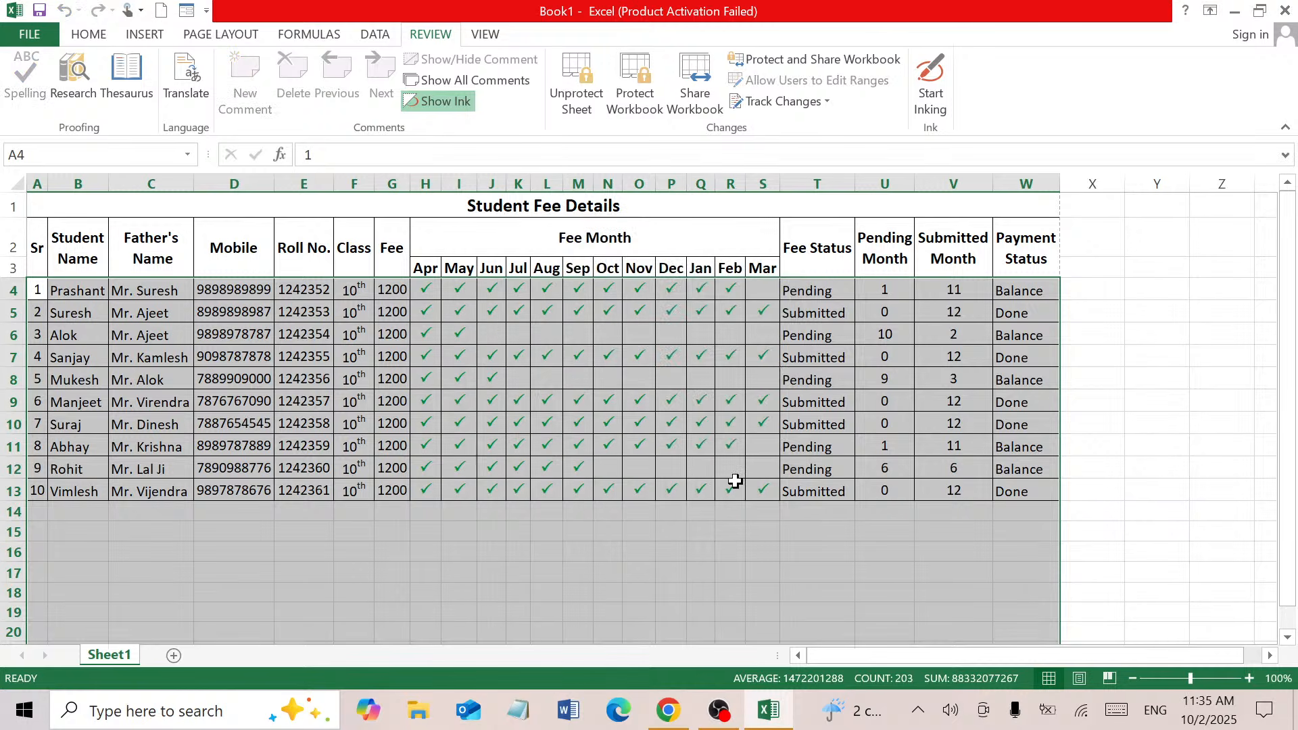
click(767, 529)
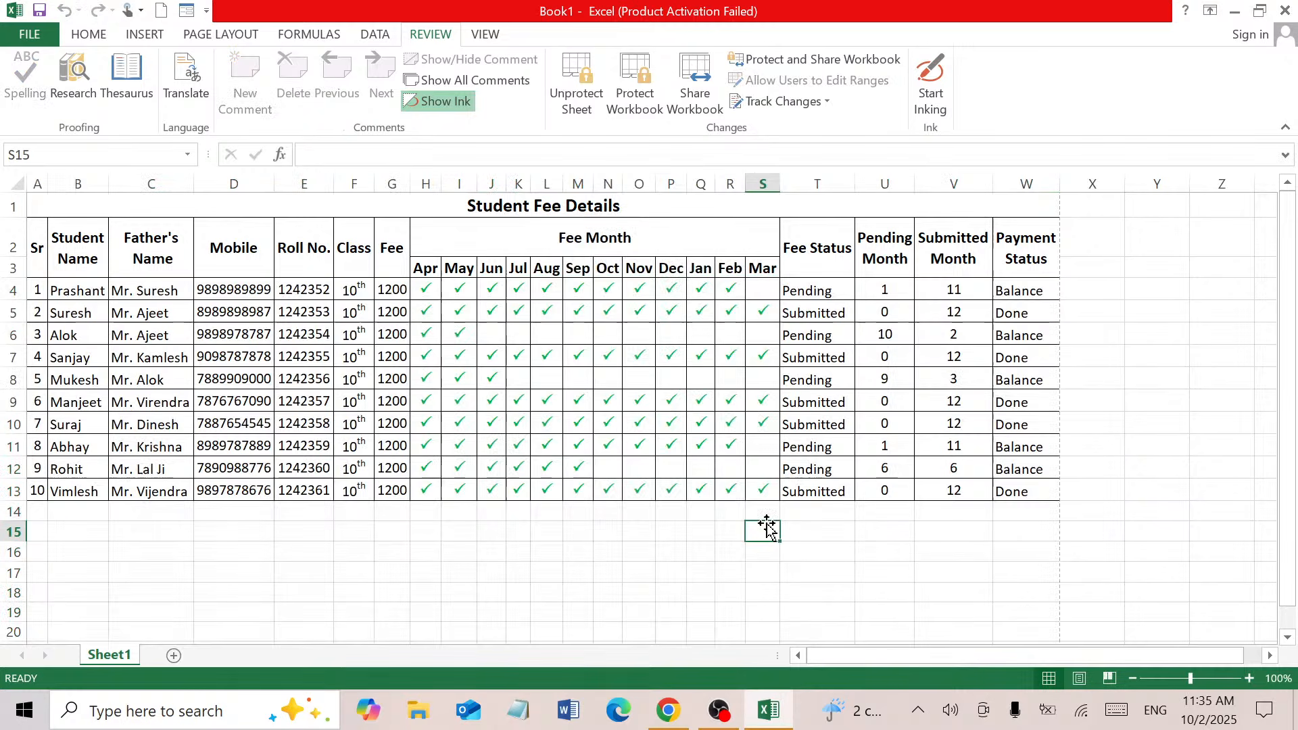
click(559, 241)
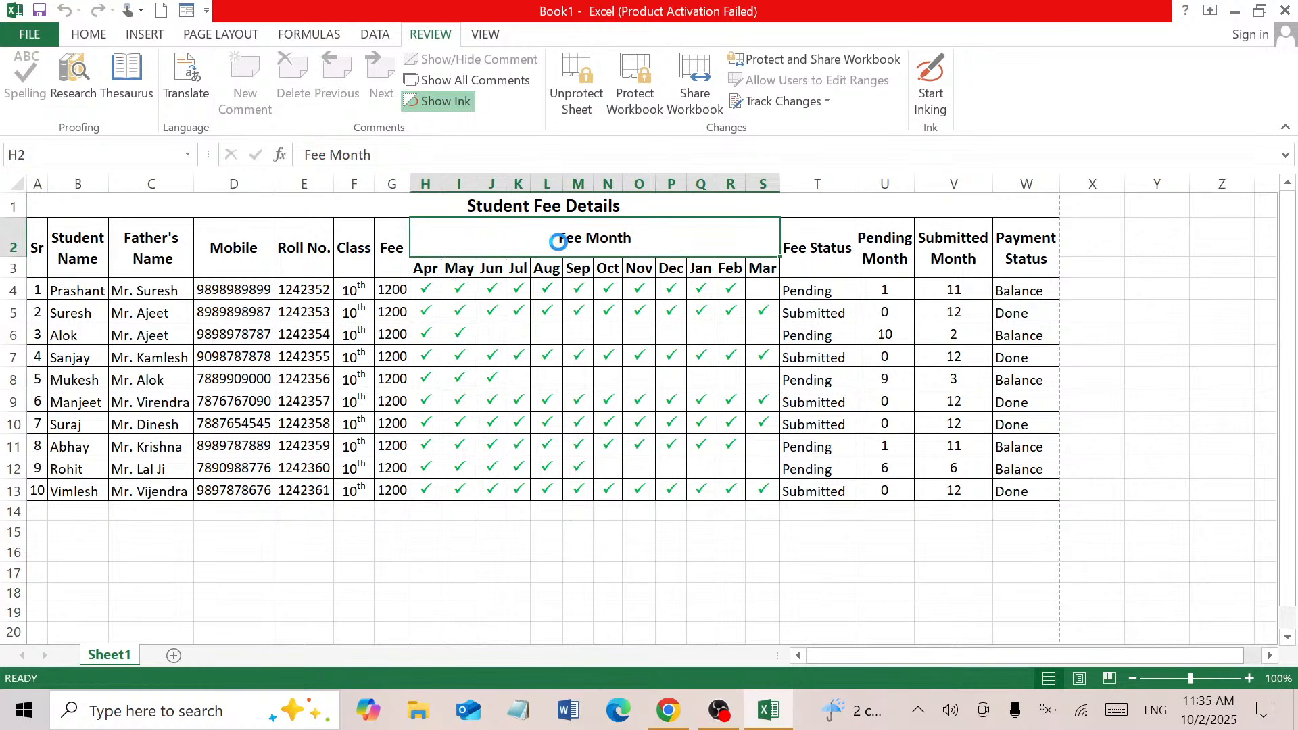
double_click(561, 250)
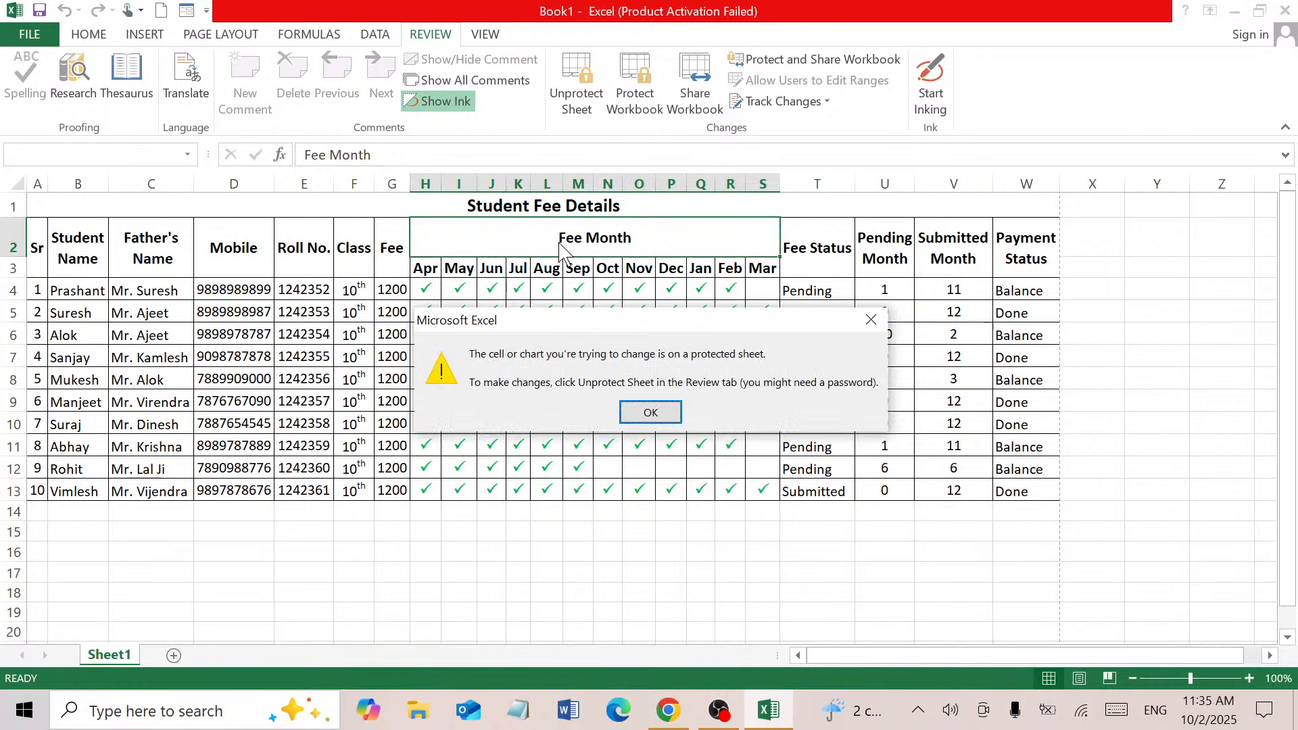
click(646, 412)
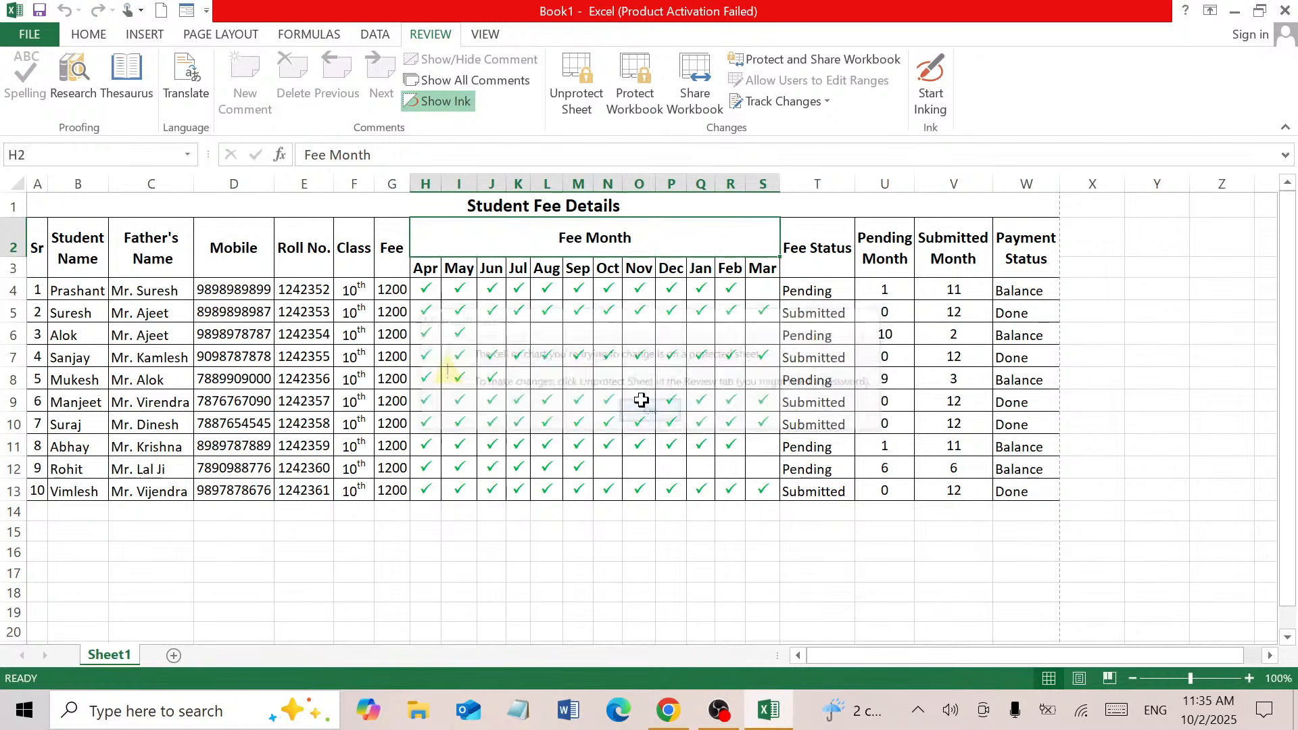
click(45, 507)
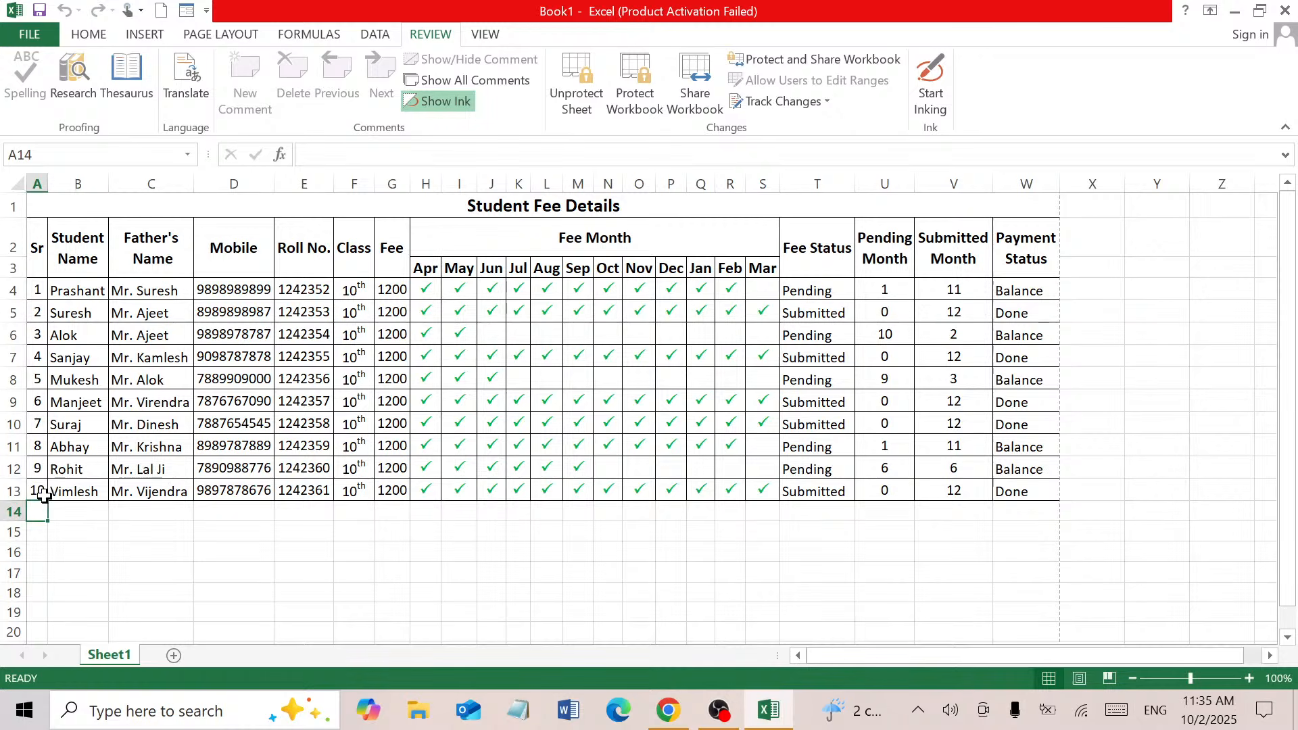
Fill the serial number from A13 down into A14 as a series, giving 11
click(46, 500)
drag(45, 502, 48, 521)
click(68, 541)
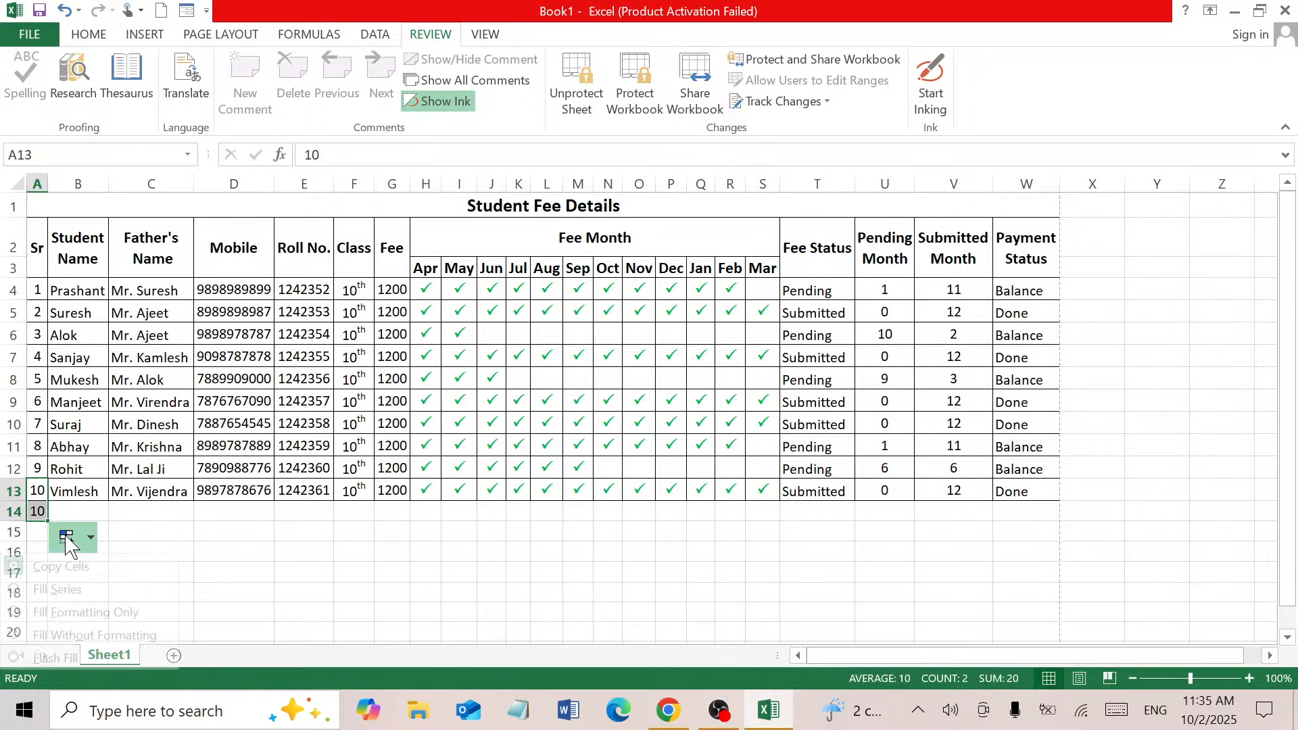
click(64, 589)
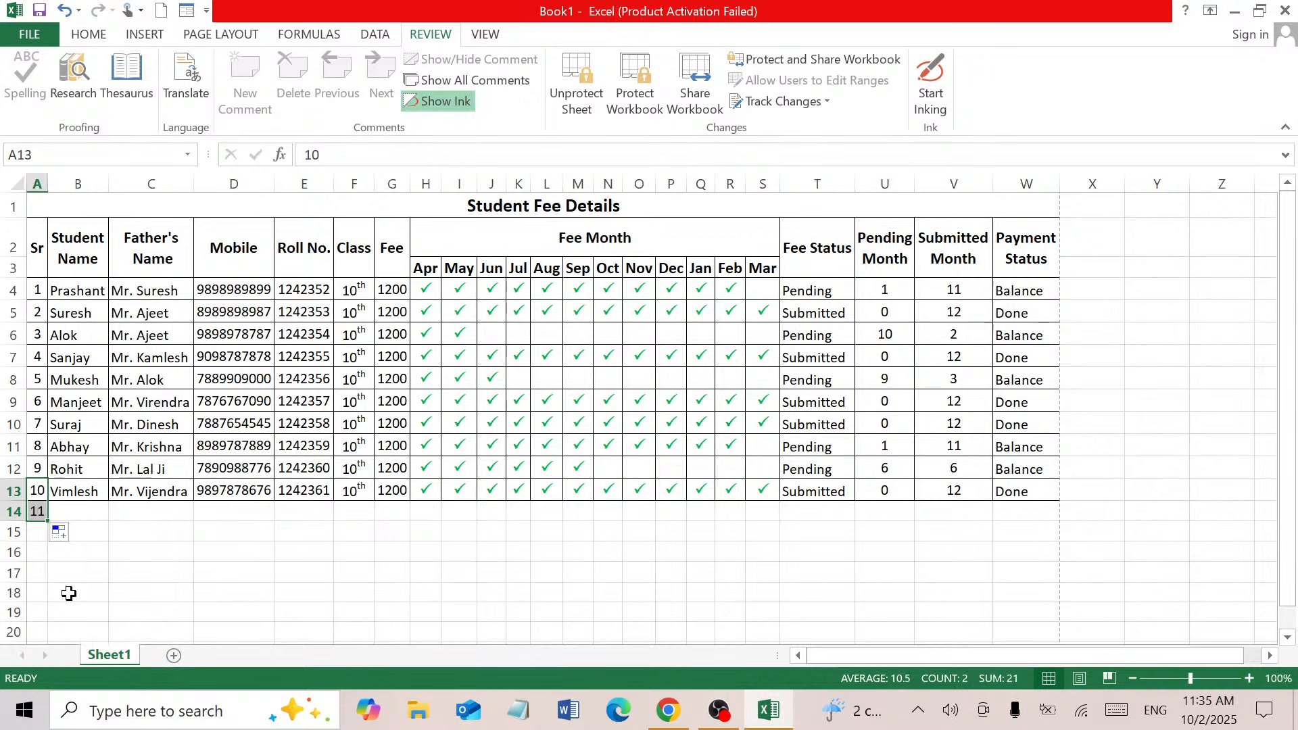
Enter the new student's name in B14 and the father's name in C14
click(82, 508)
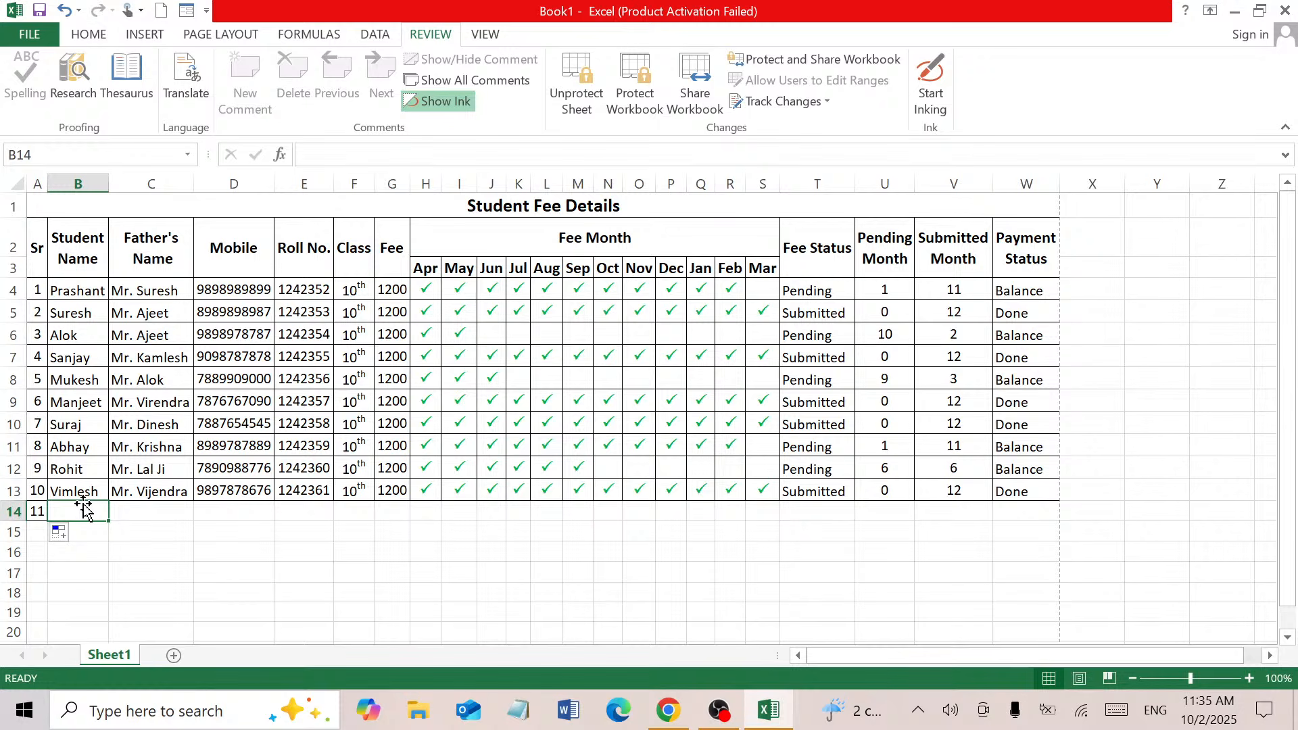
text(Alok)
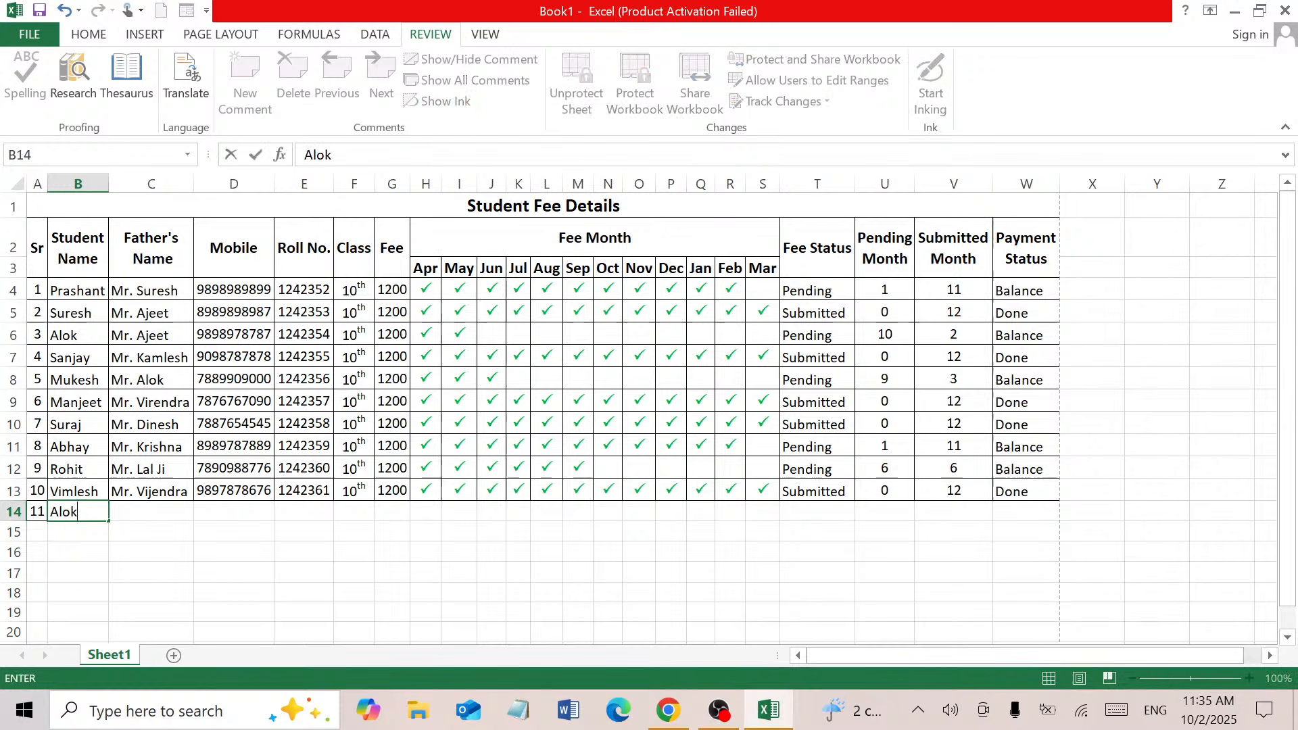
text( Kum)
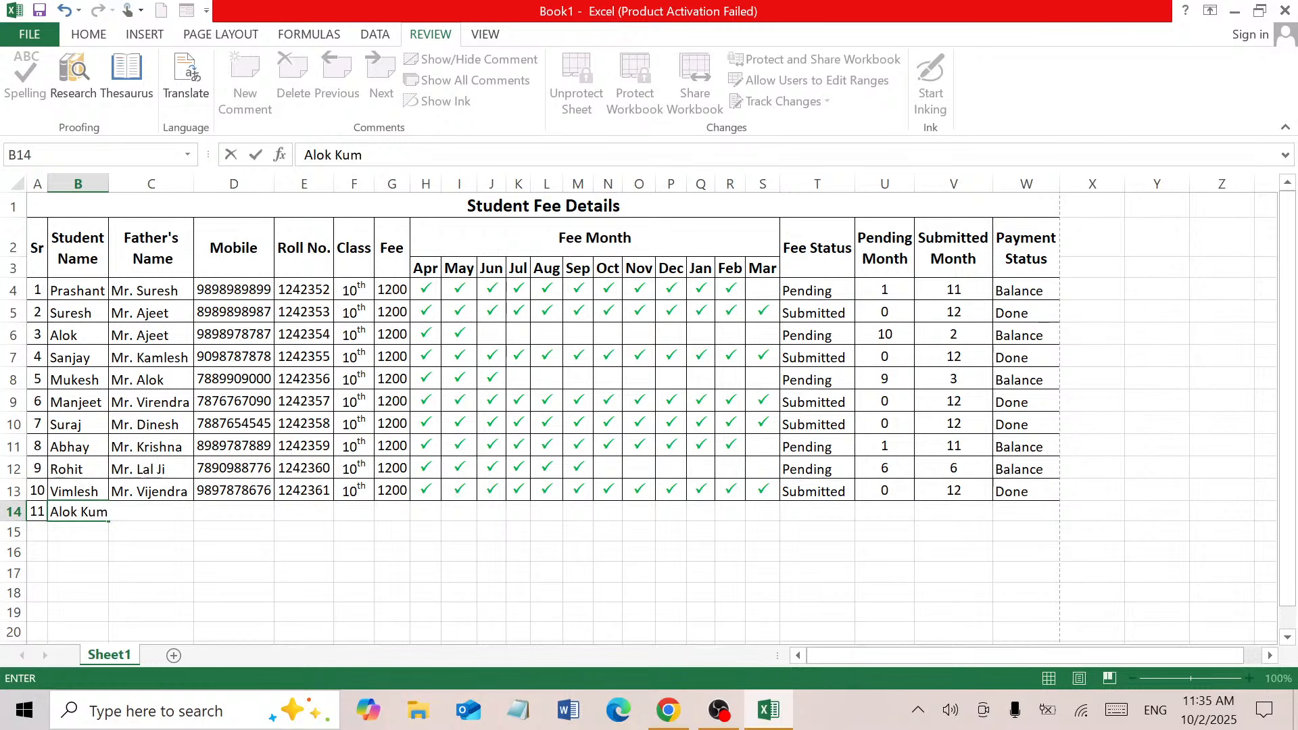
key(BackSpace)
key(BackSpace)
key(BackSpace)
key(BackSpace)
key(BackSpace)
key(BackSpace)
key(BackSpace)
key(BackSpace)
text(Nilam)
key(ctrl+Return)
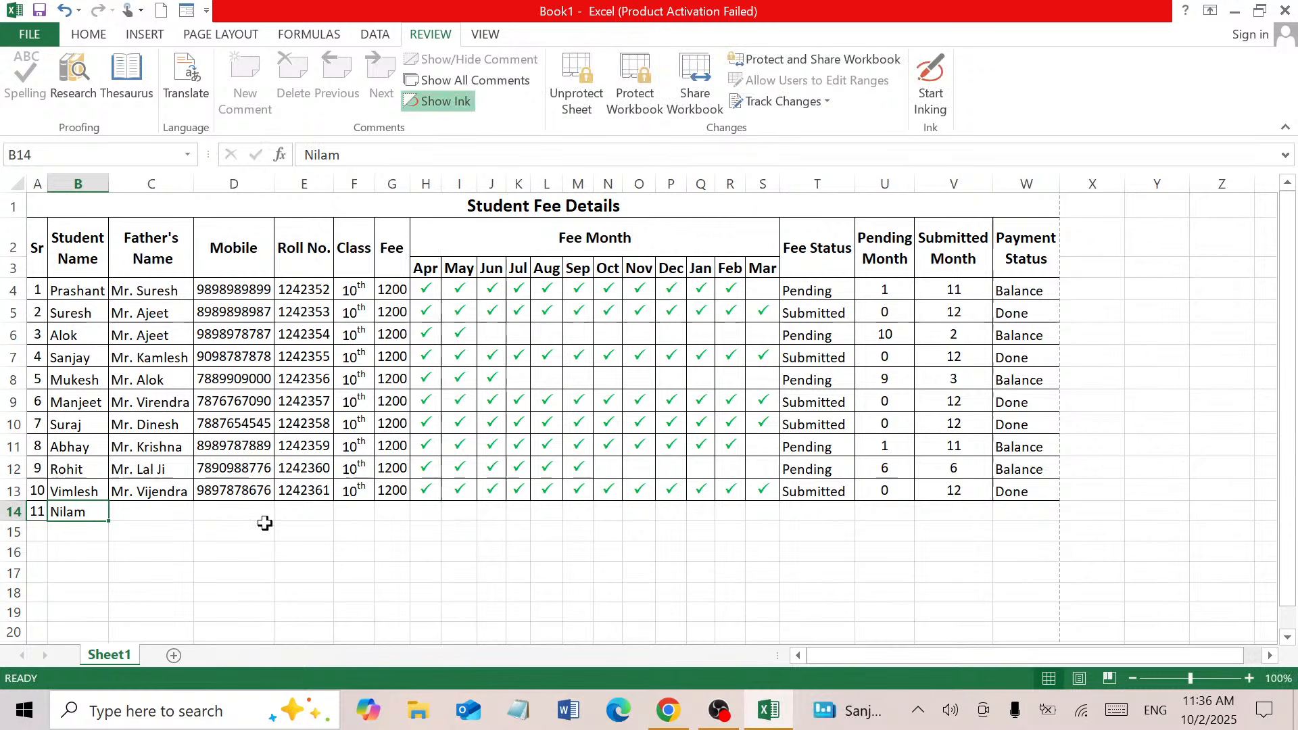
click(177, 513)
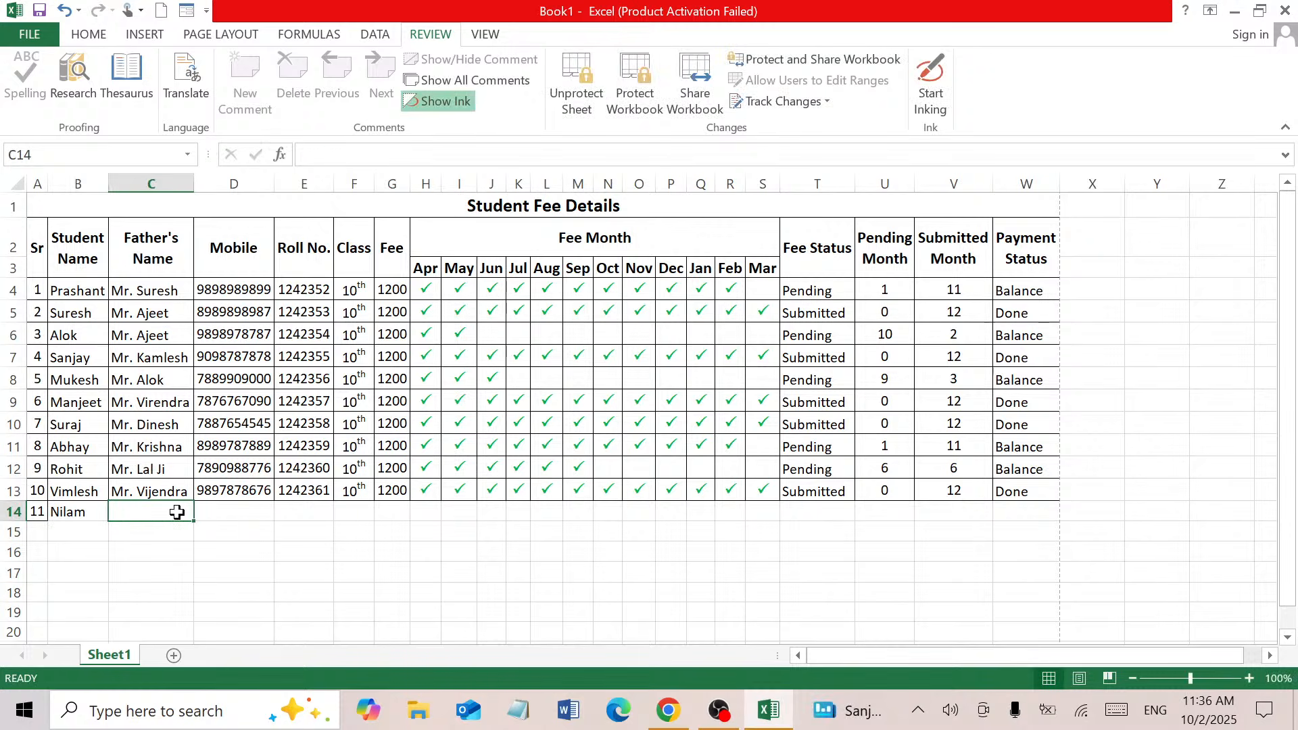
text(Mr.)
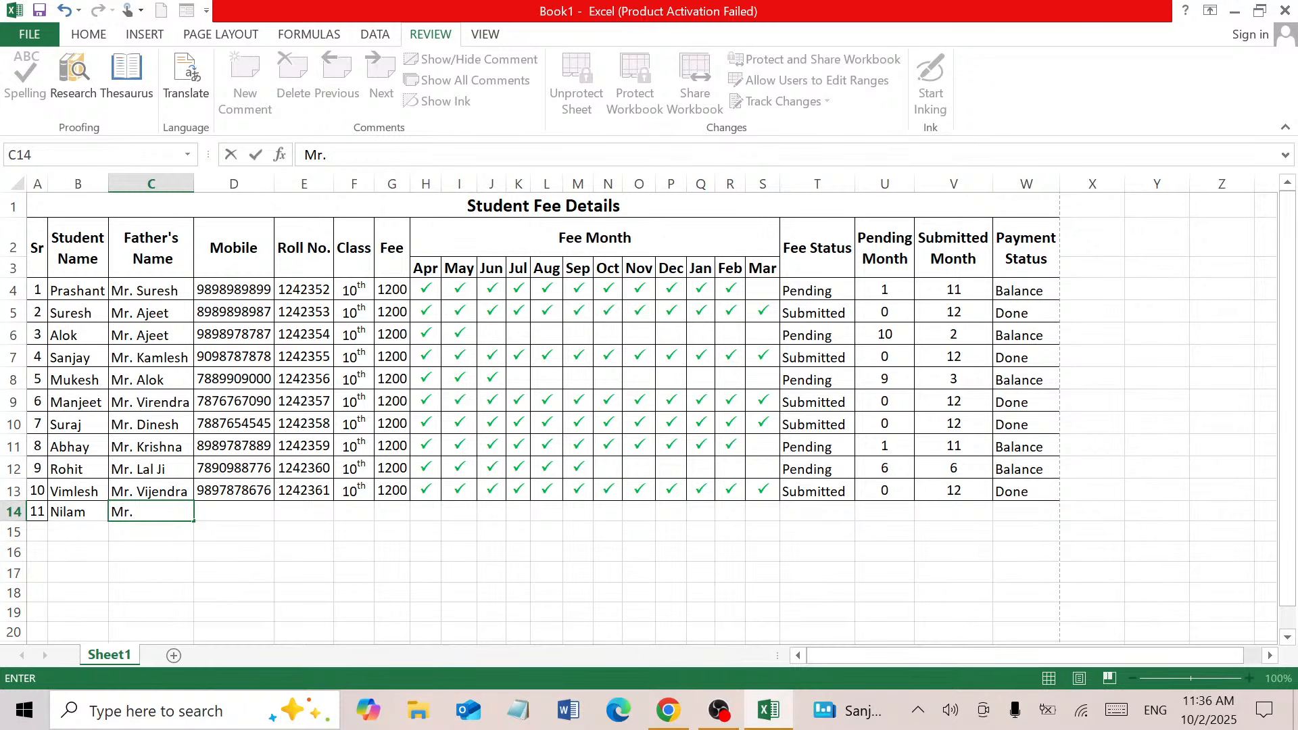
text( Sivendra)
click(238, 514)
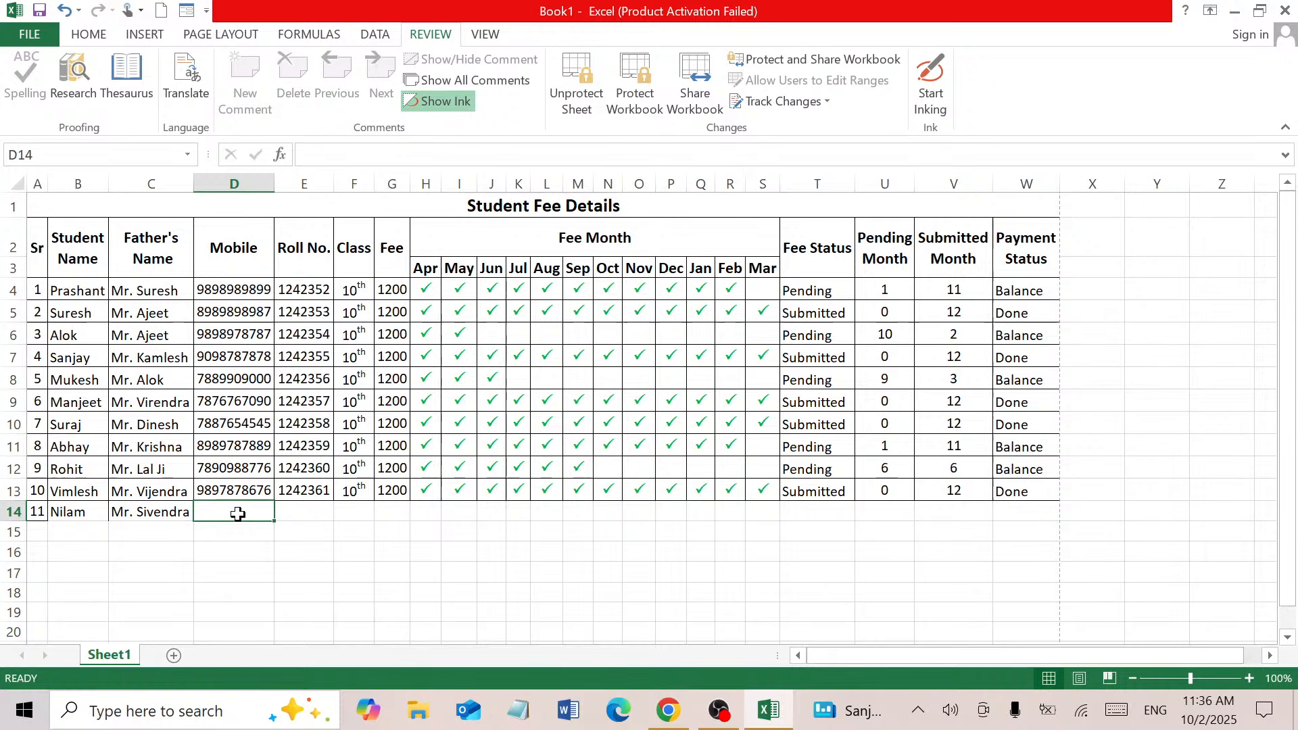
click(416, 227)
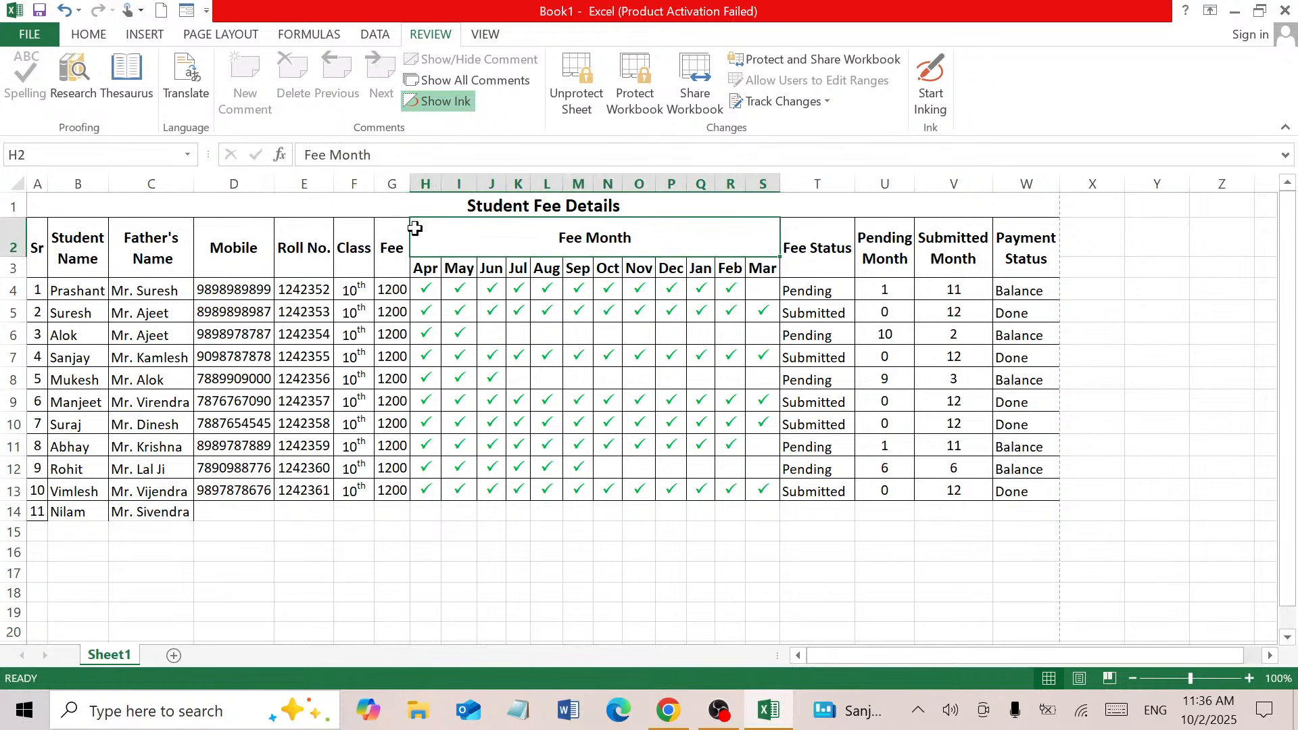
double_click(561, 233)
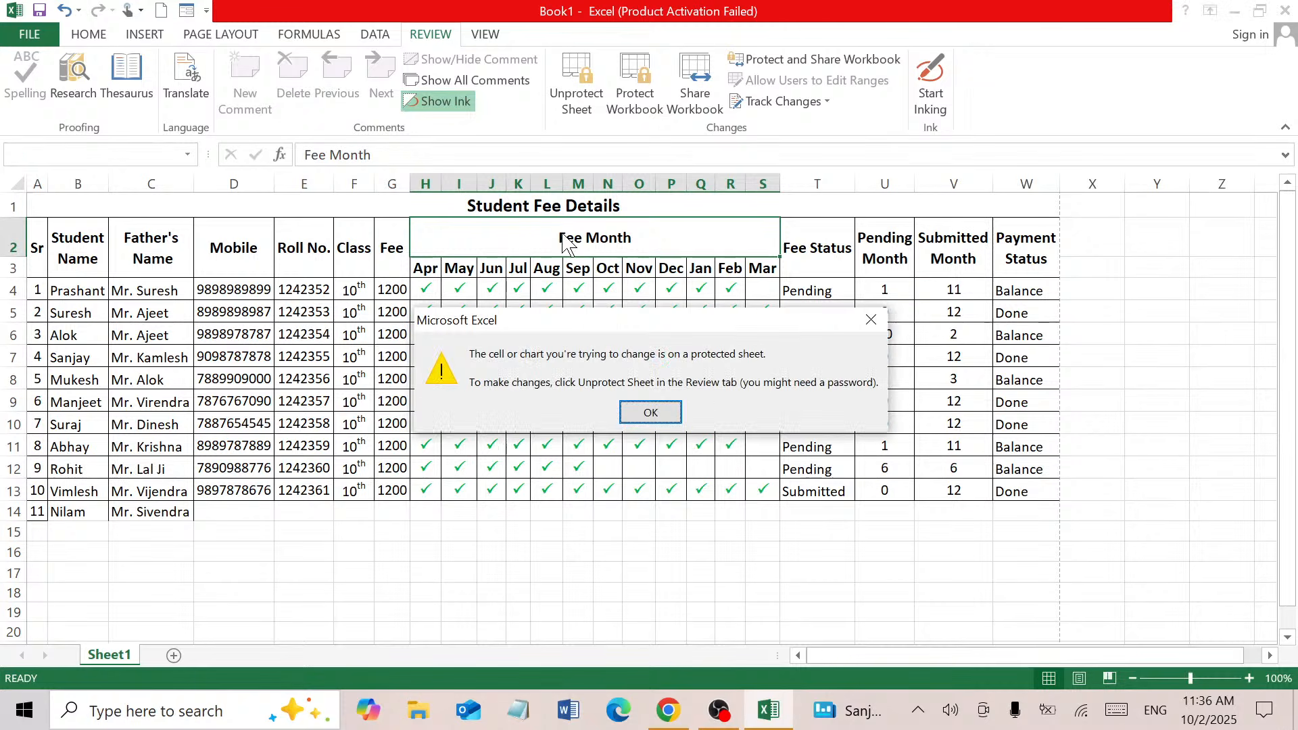
click(649, 413)
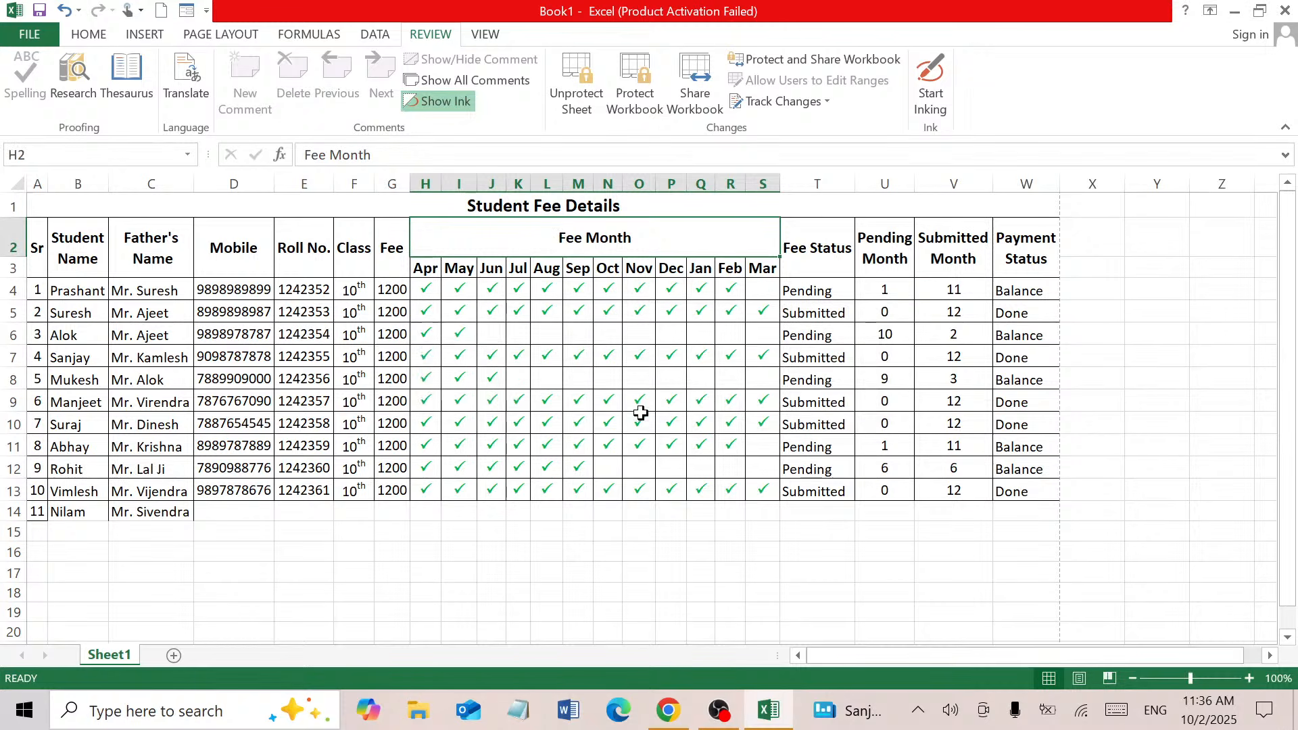
click(206, 510)
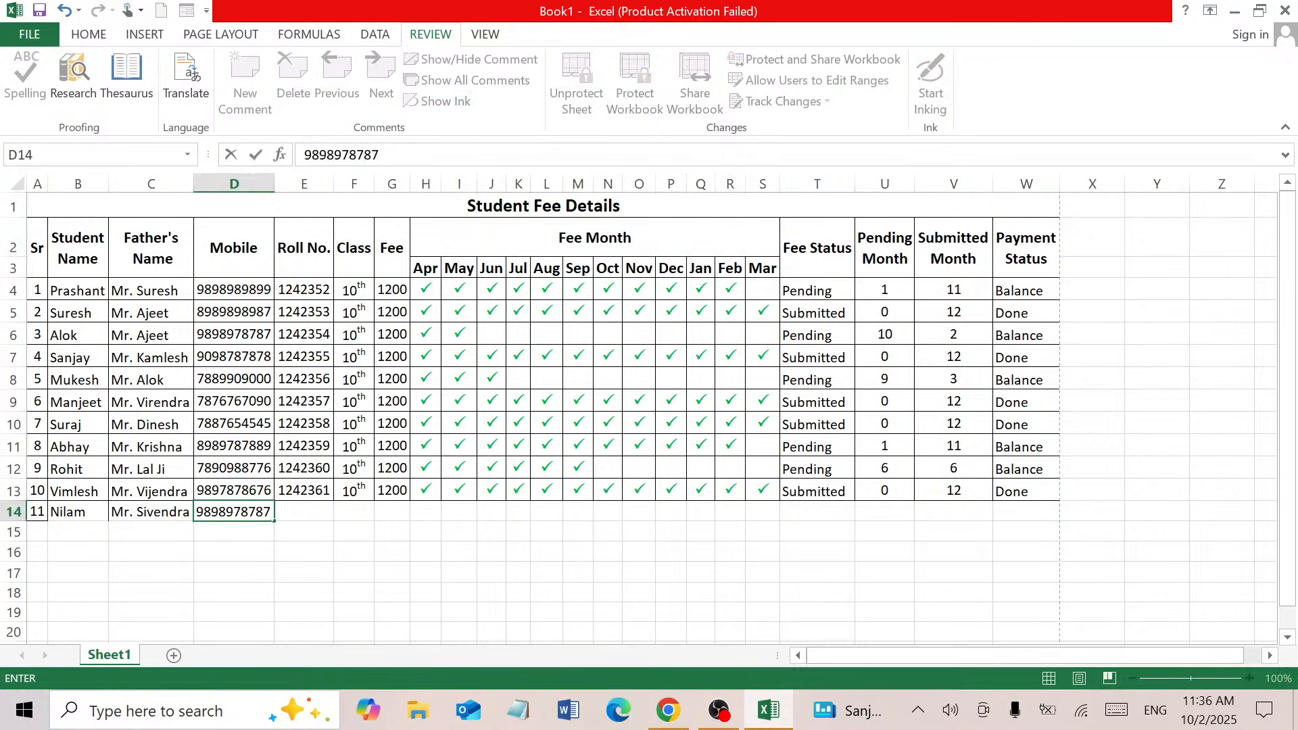
click(290, 517)
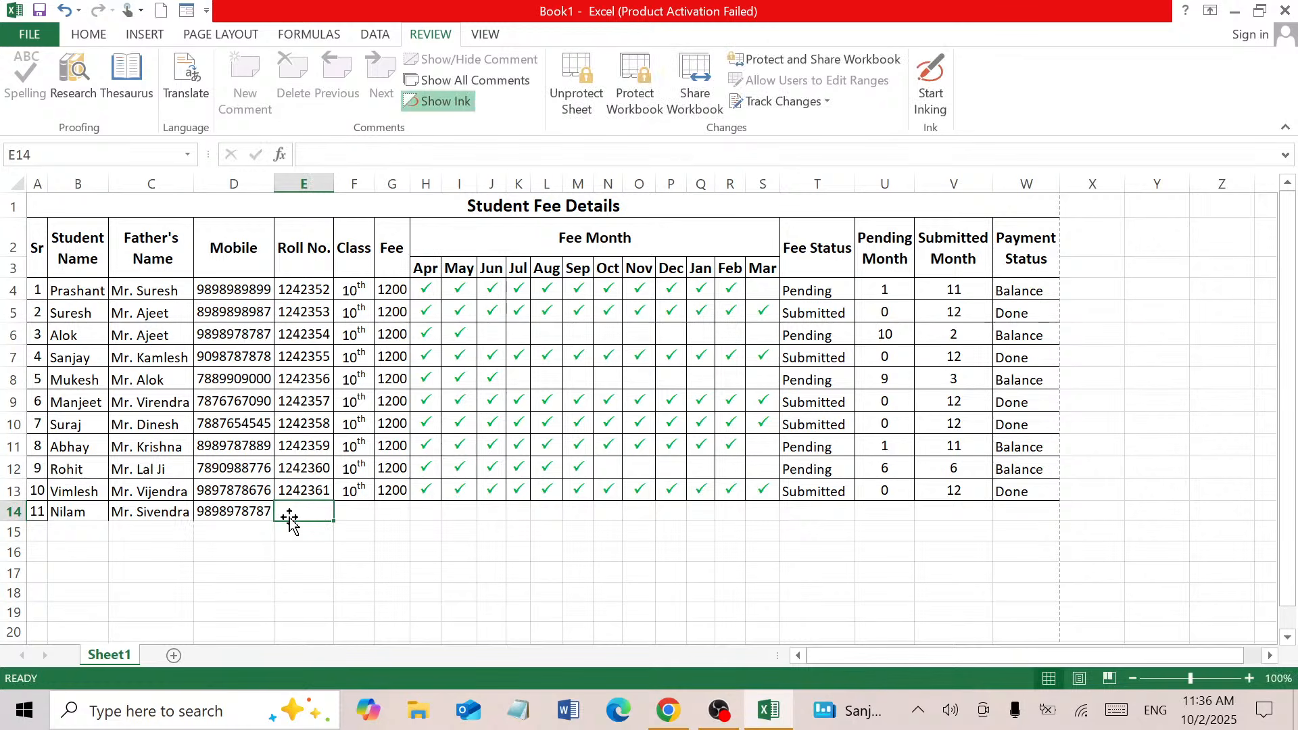
click(313, 492)
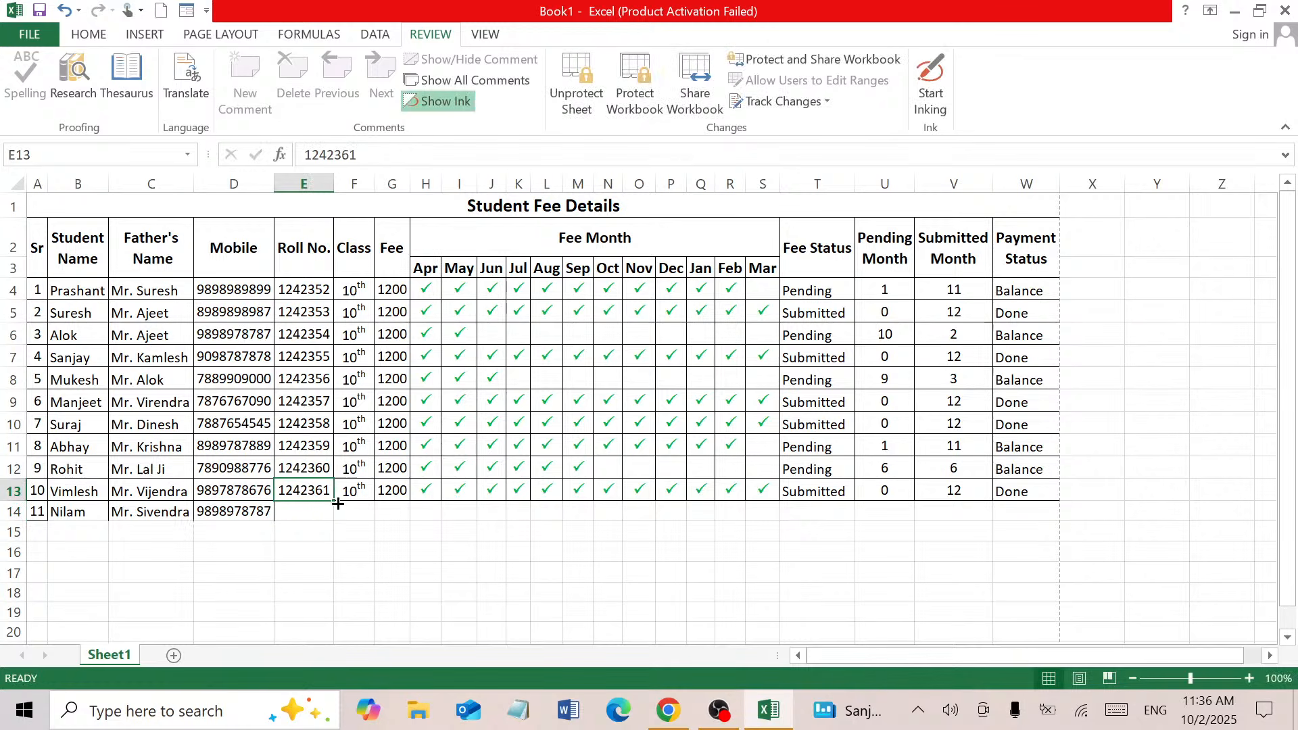
drag(334, 503, 336, 521)
click(355, 539)
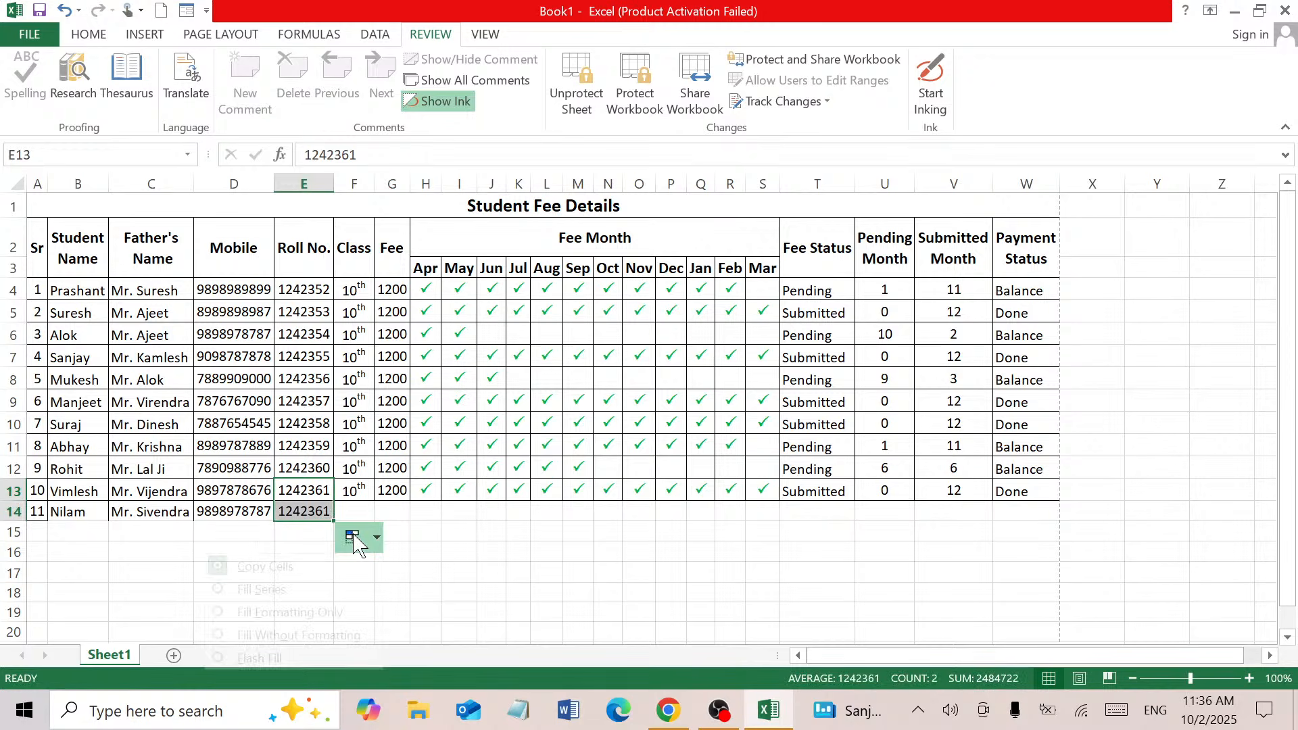
click(325, 589)
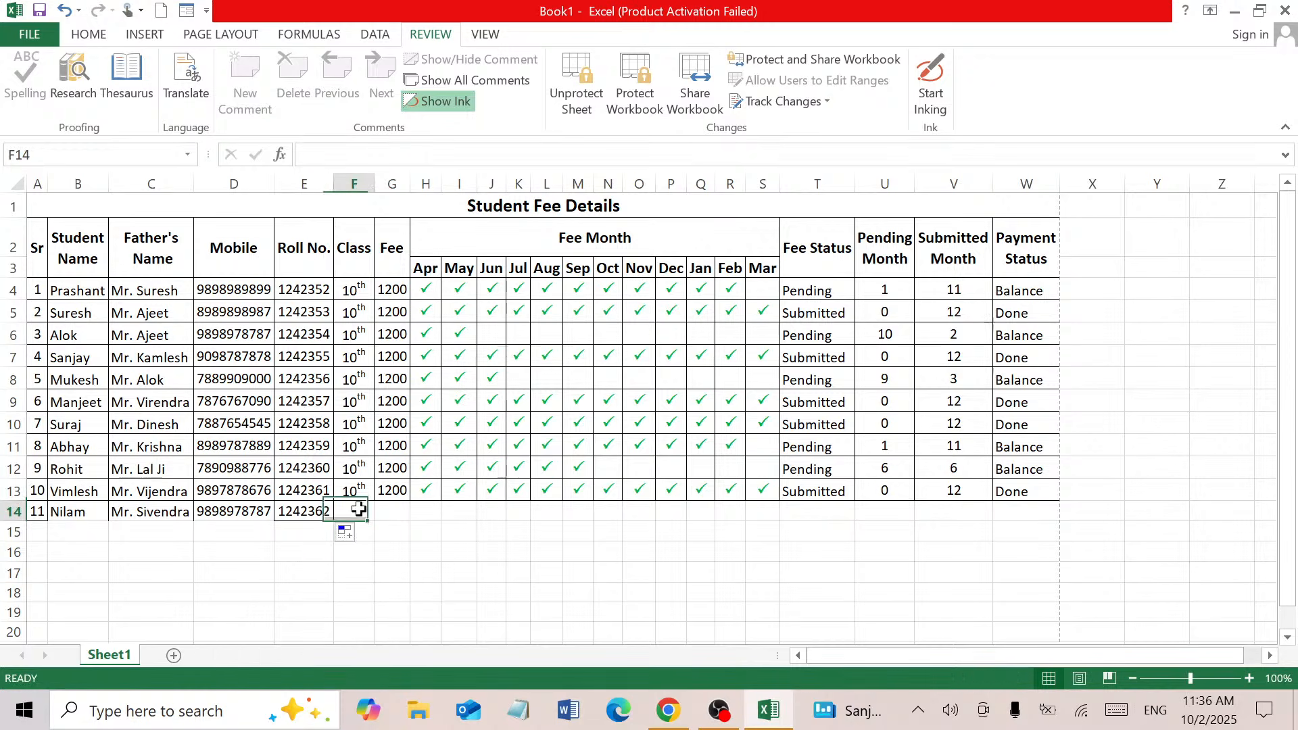
click(359, 514)
double_click(363, 518)
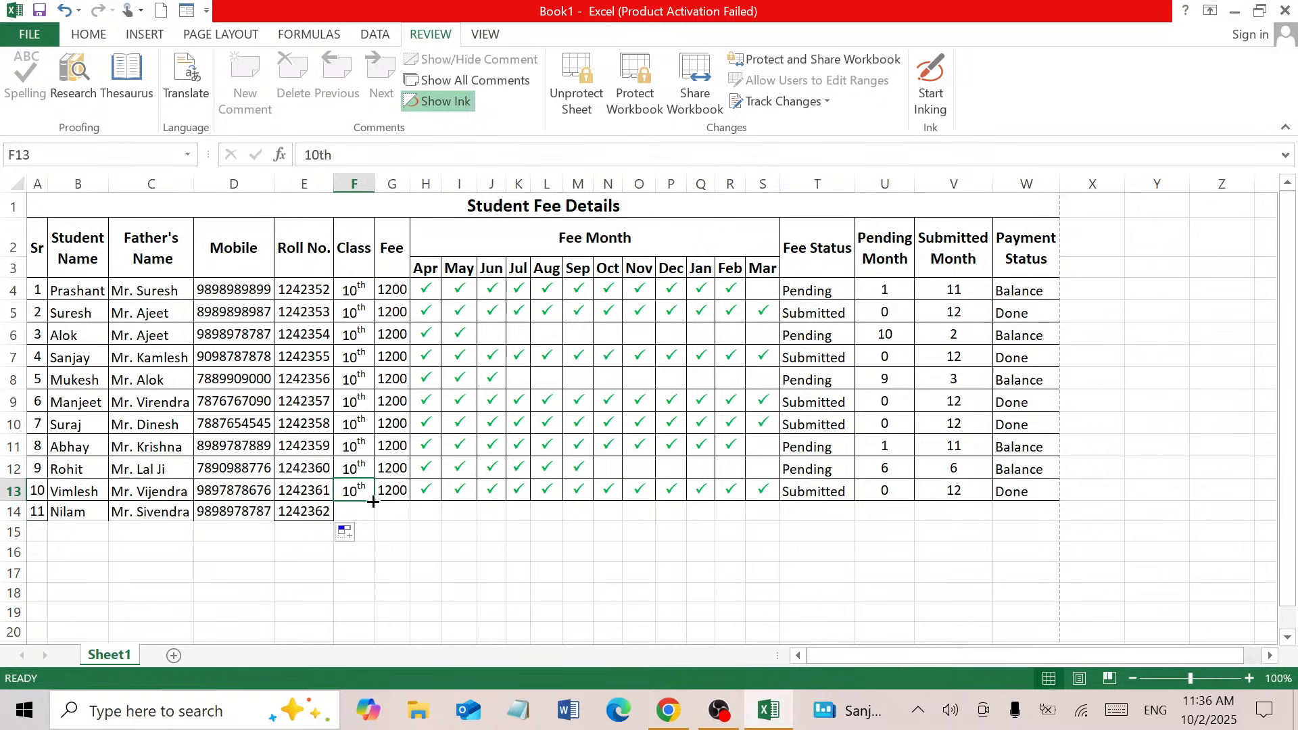
click(377, 507)
click(361, 494)
drag(360, 495, 420, 513)
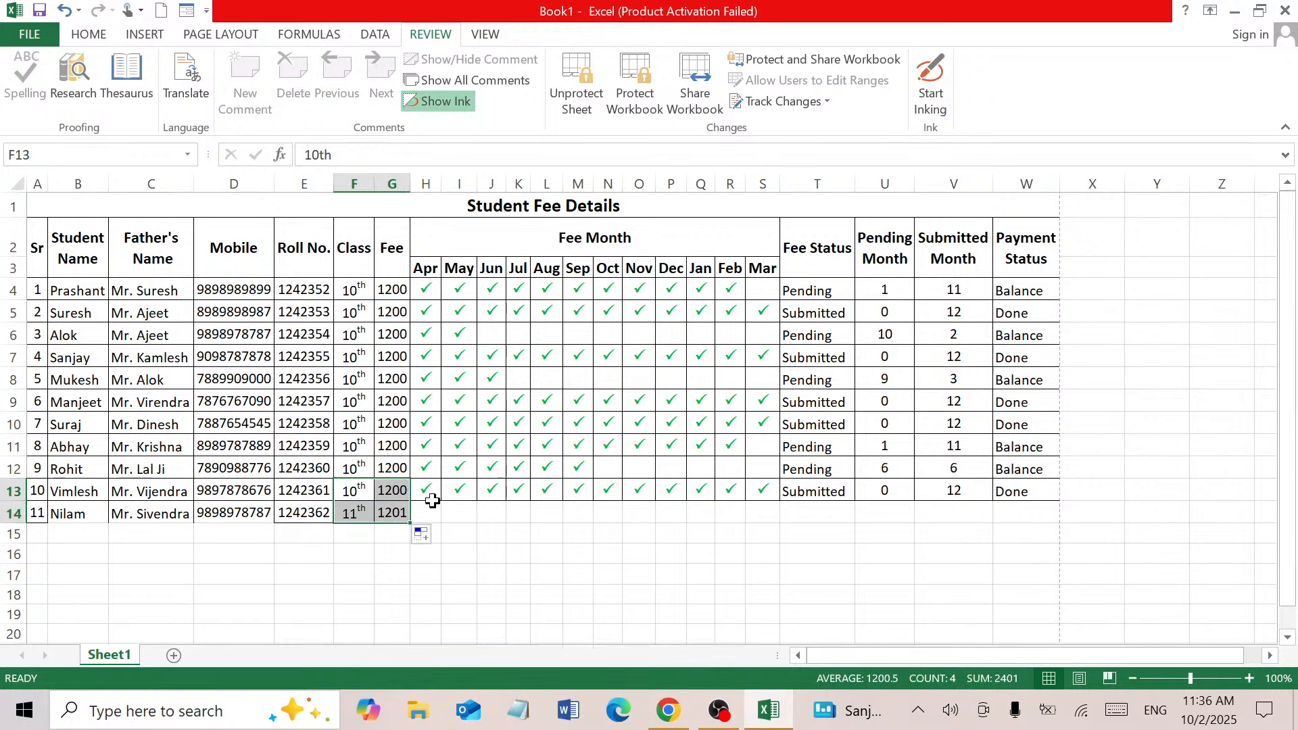
click(396, 512)
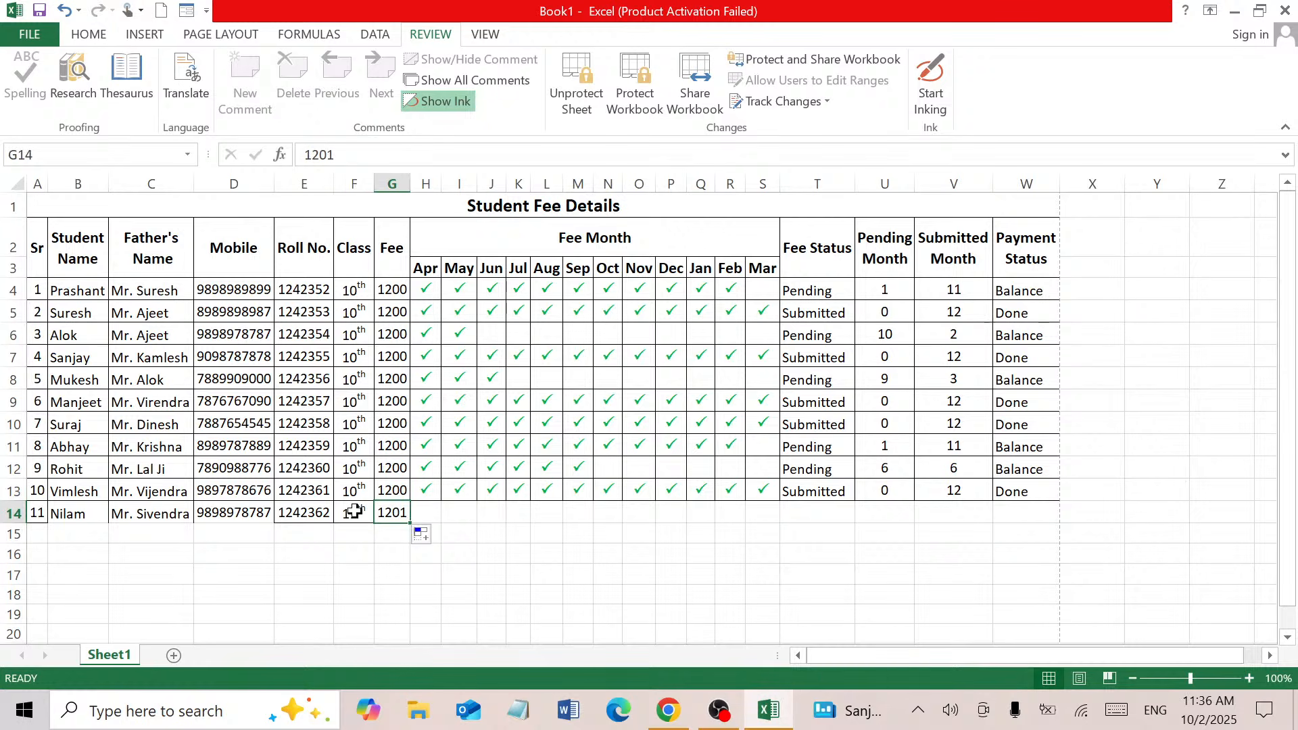
click(428, 539)
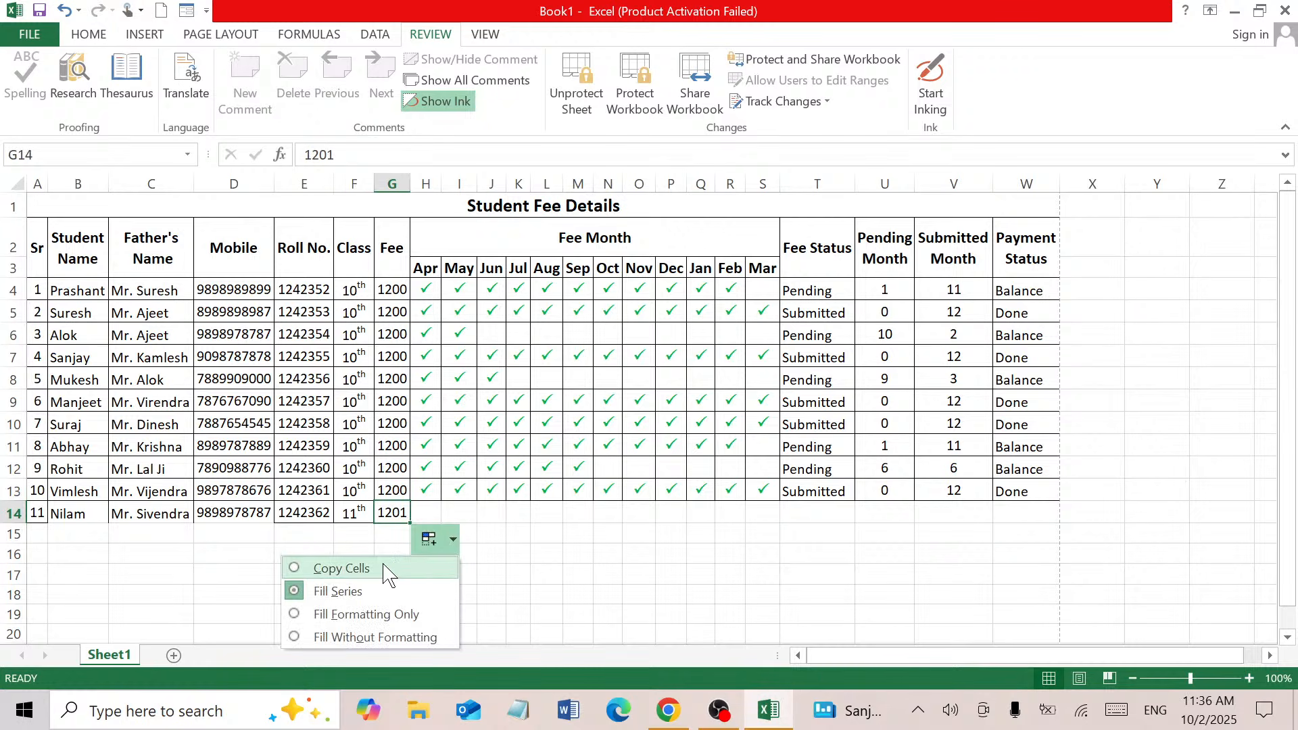
click(385, 569)
click(432, 512)
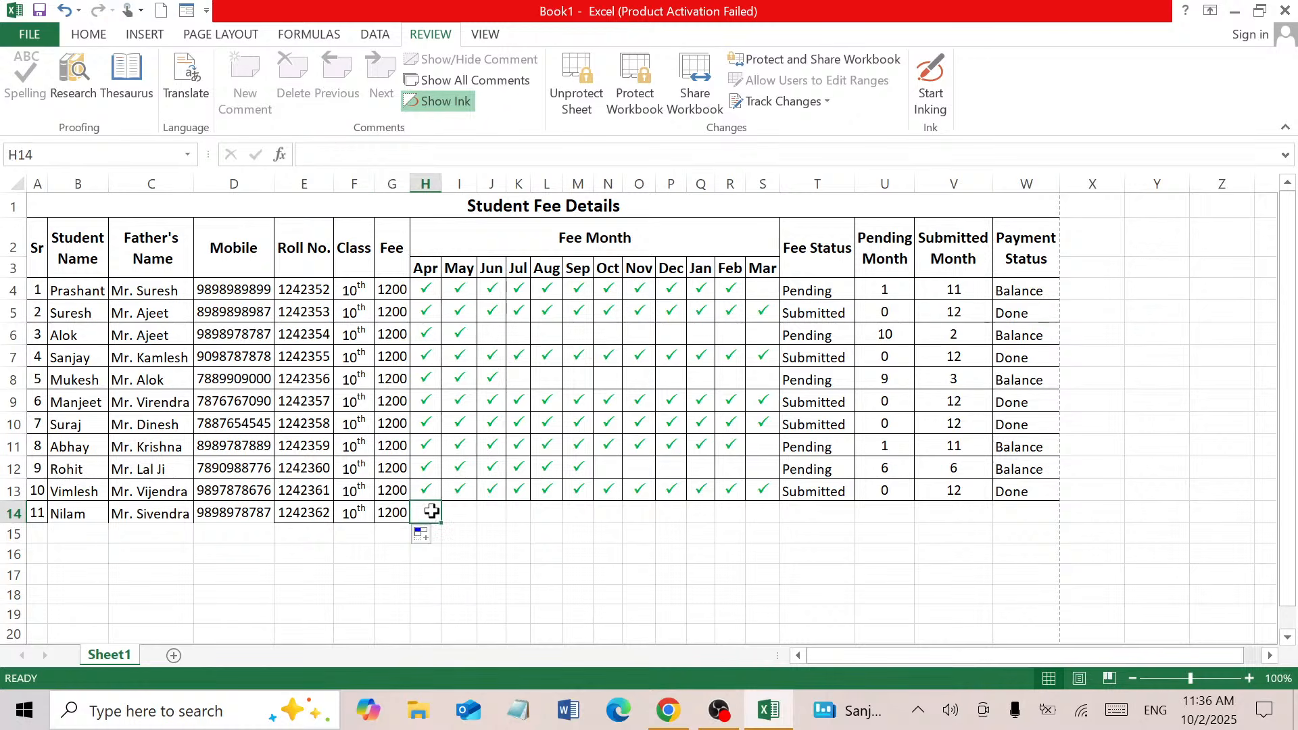
text(P)
key(ctrl+Return)
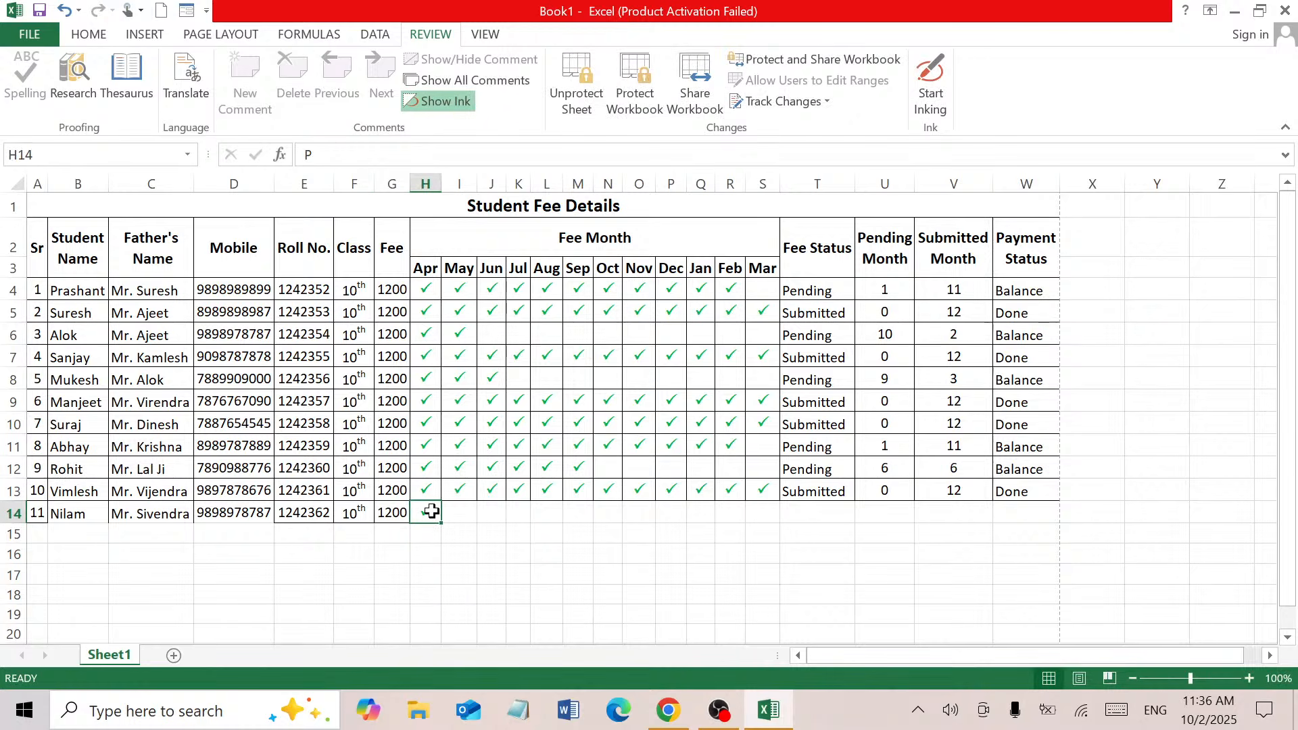
click(460, 510)
text(P)
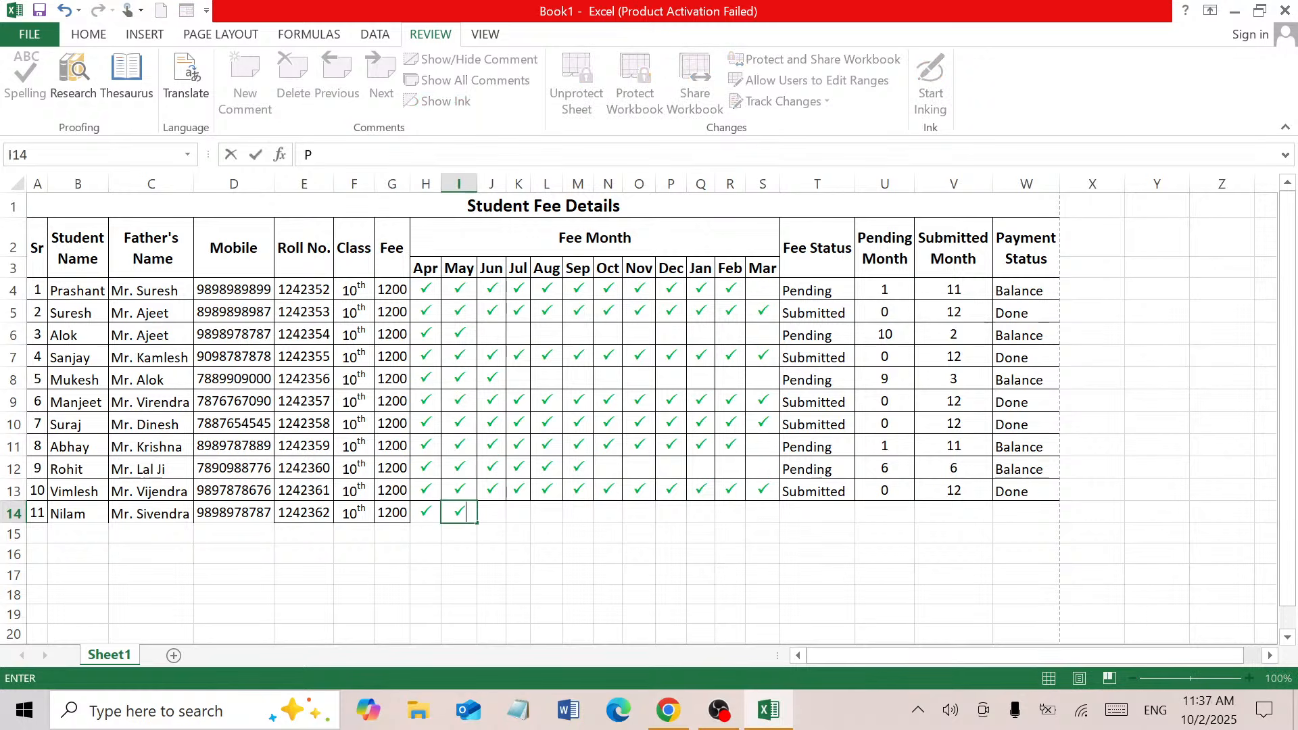
click(519, 511)
click(821, 499)
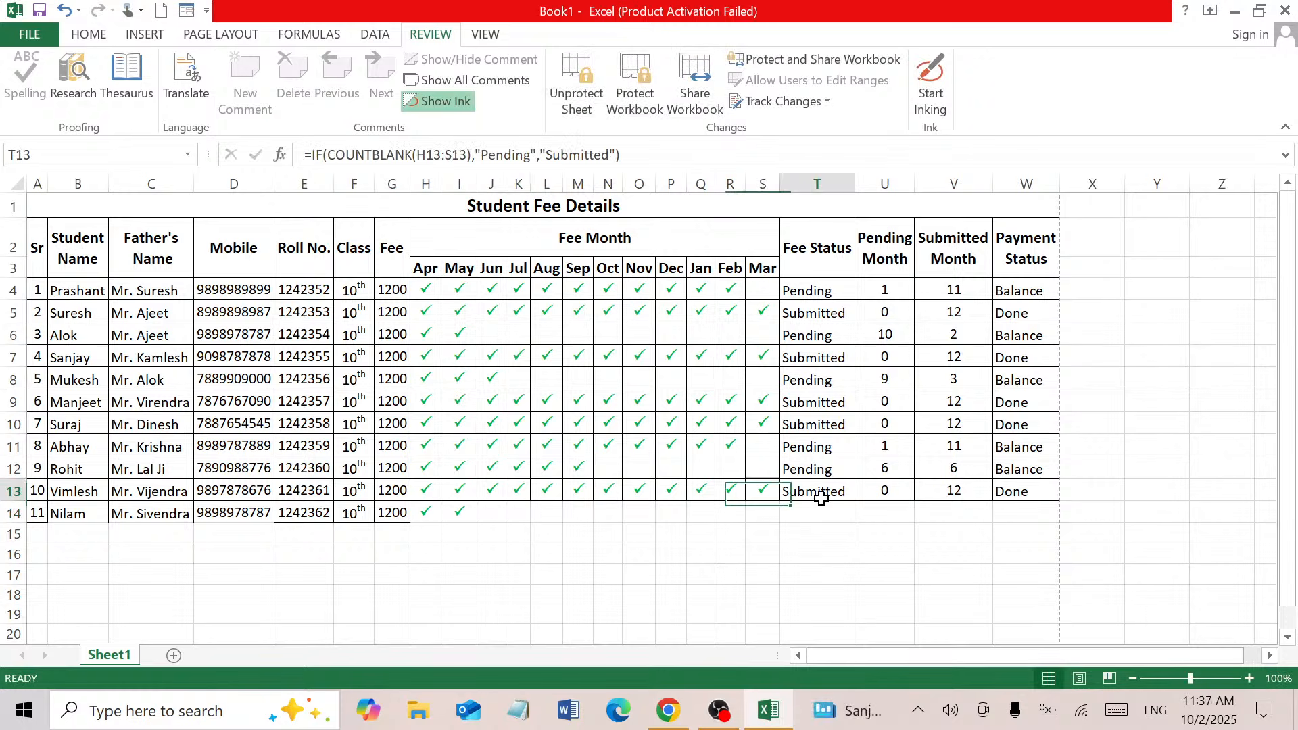
drag(821, 499, 1063, 525)
click(693, 530)
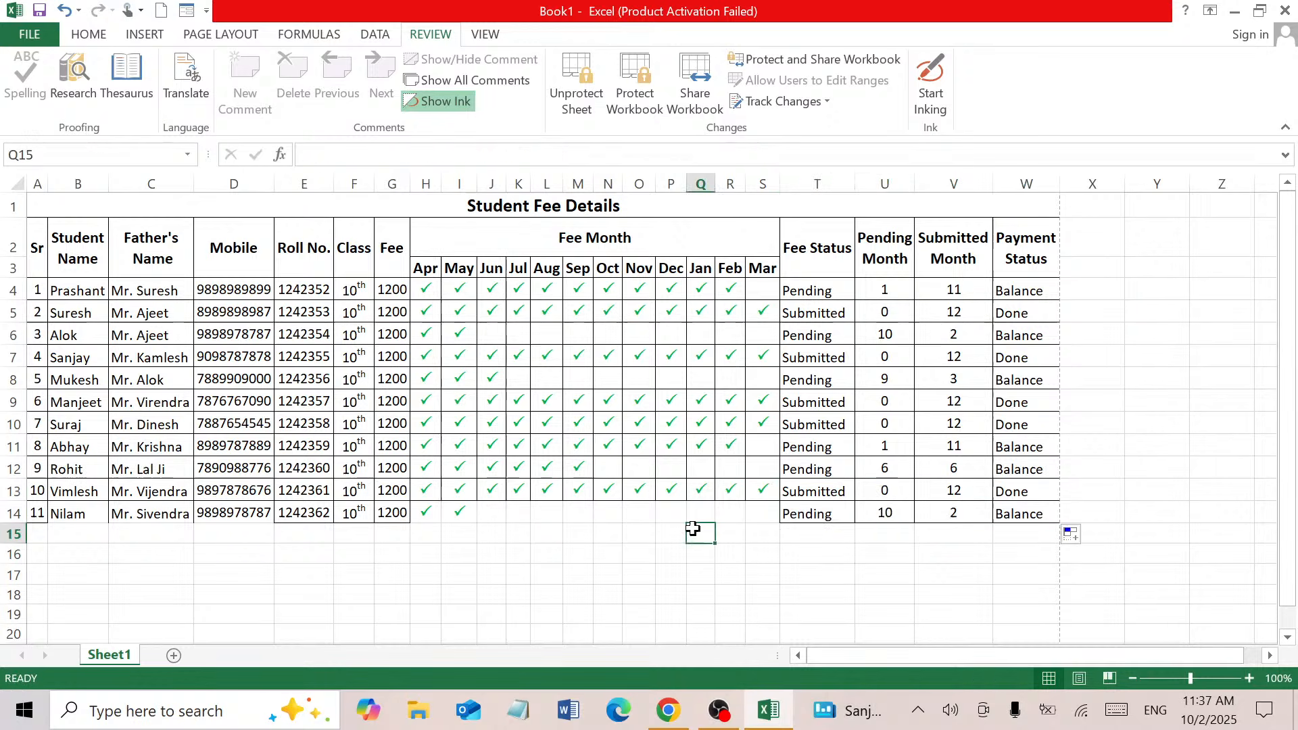
click(487, 515)
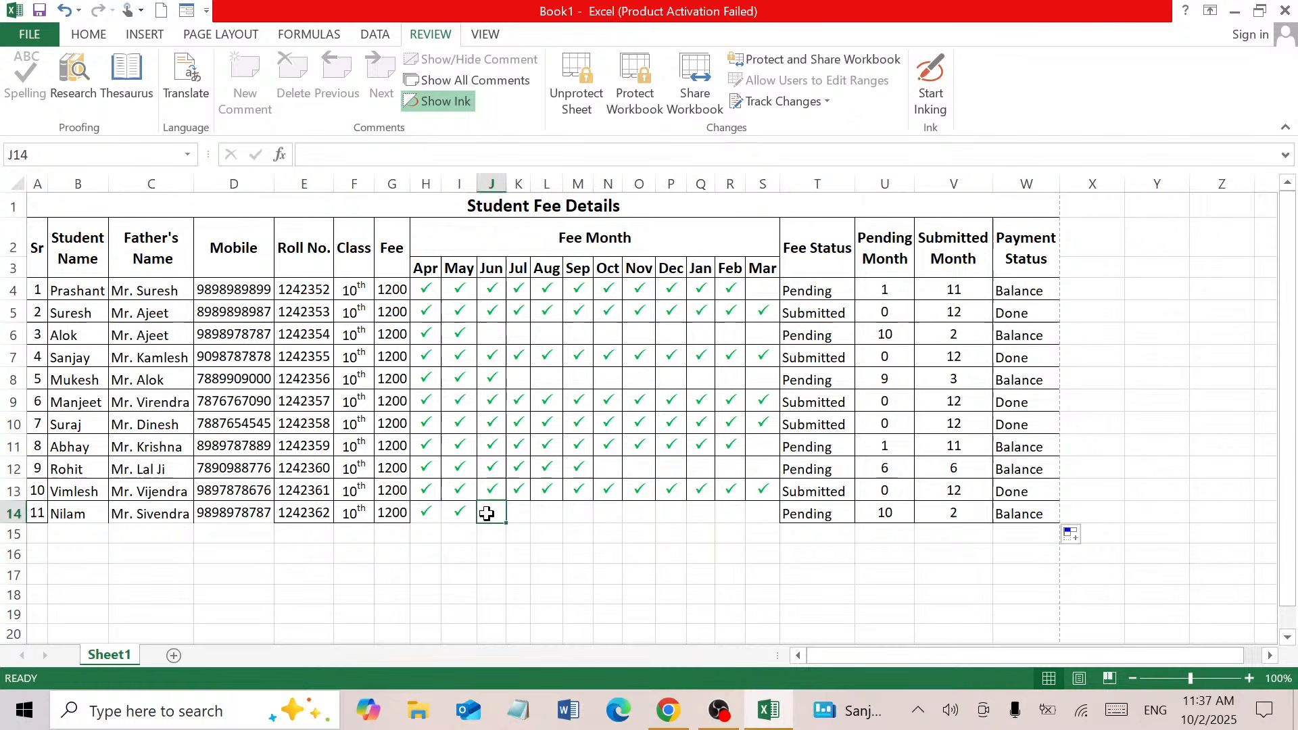
double_click(487, 514)
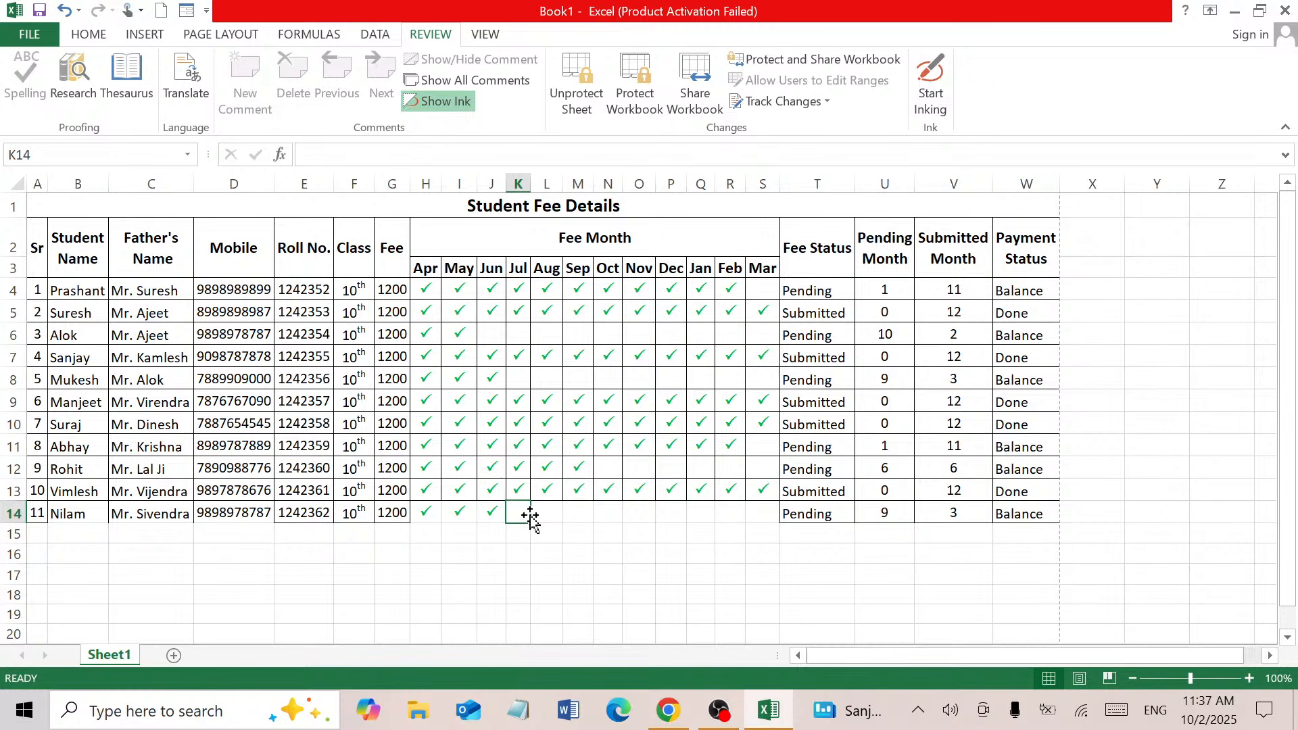
Try editing locked cell Z7 outside the fee table and dismiss the protected-sheet warning
click(1228, 348)
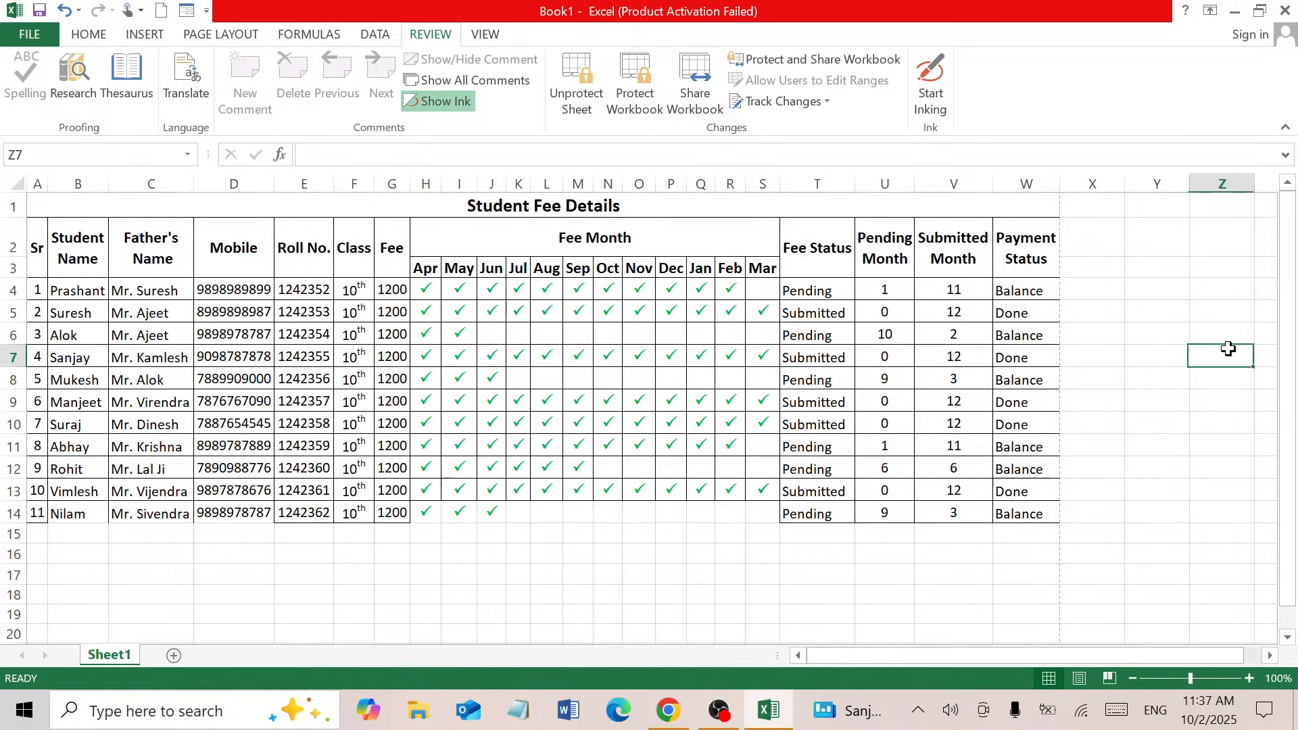
double_click(1228, 348)
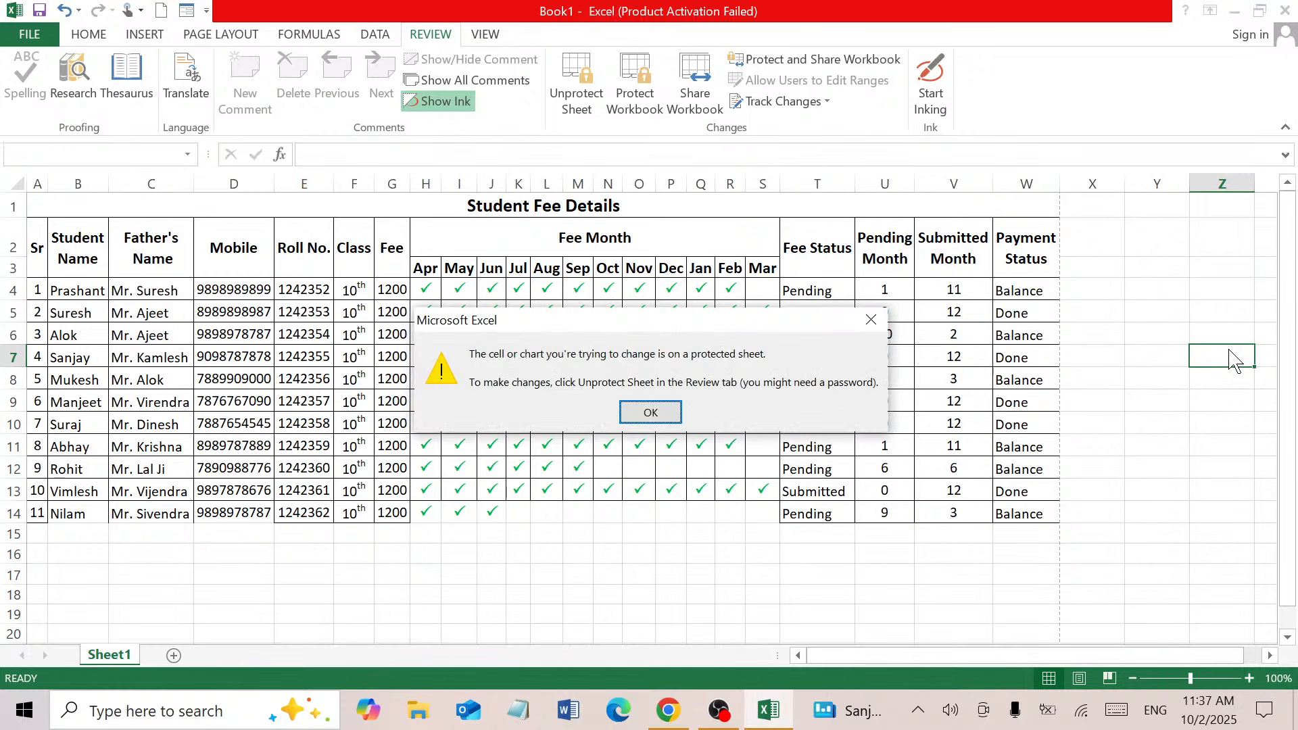
key(Return)
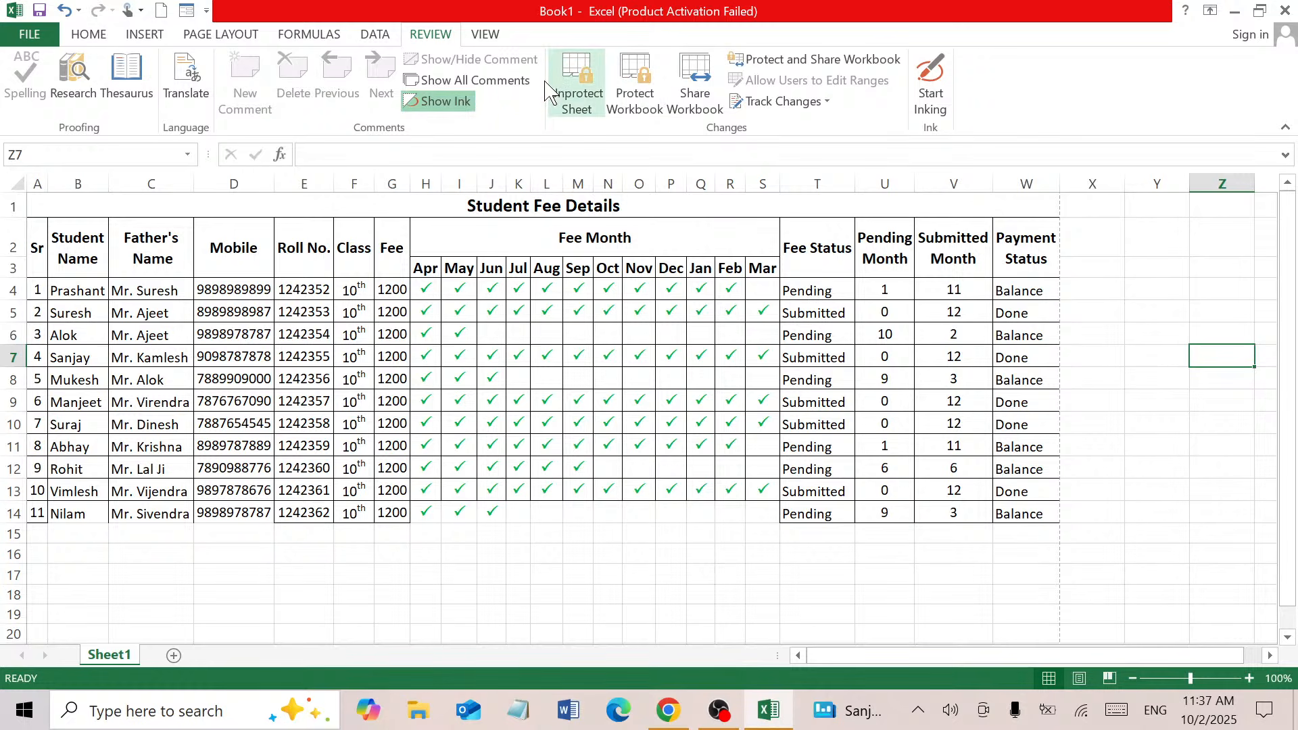
Unprotect the Student Fee Details sheet with its password
click(574, 89)
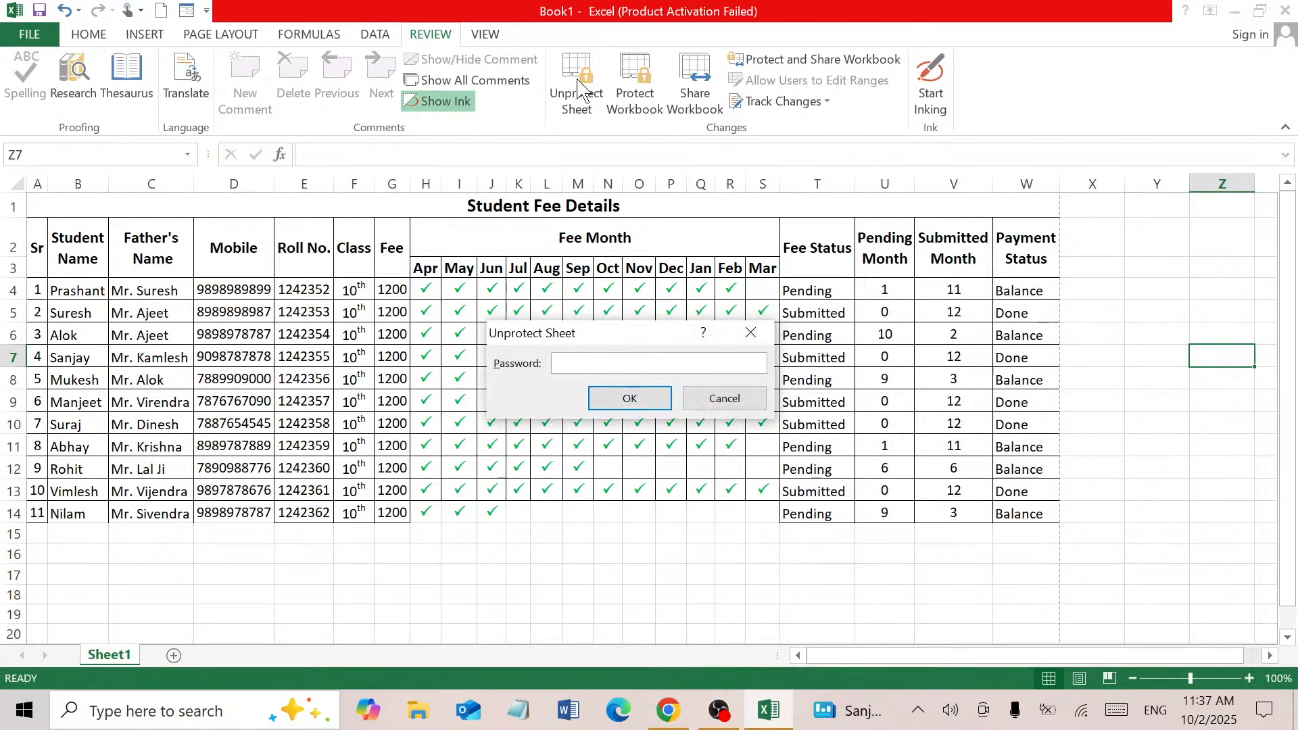
text(1)
key(Return)
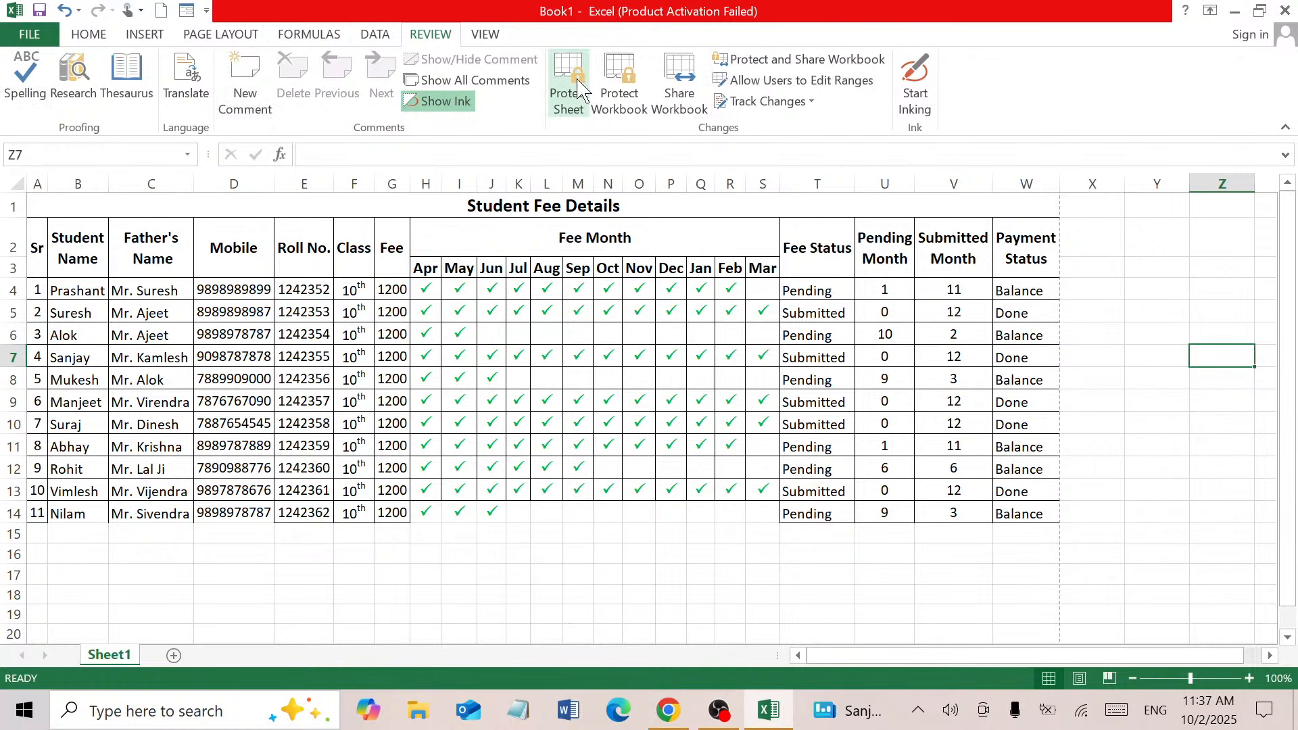
click(607, 553)
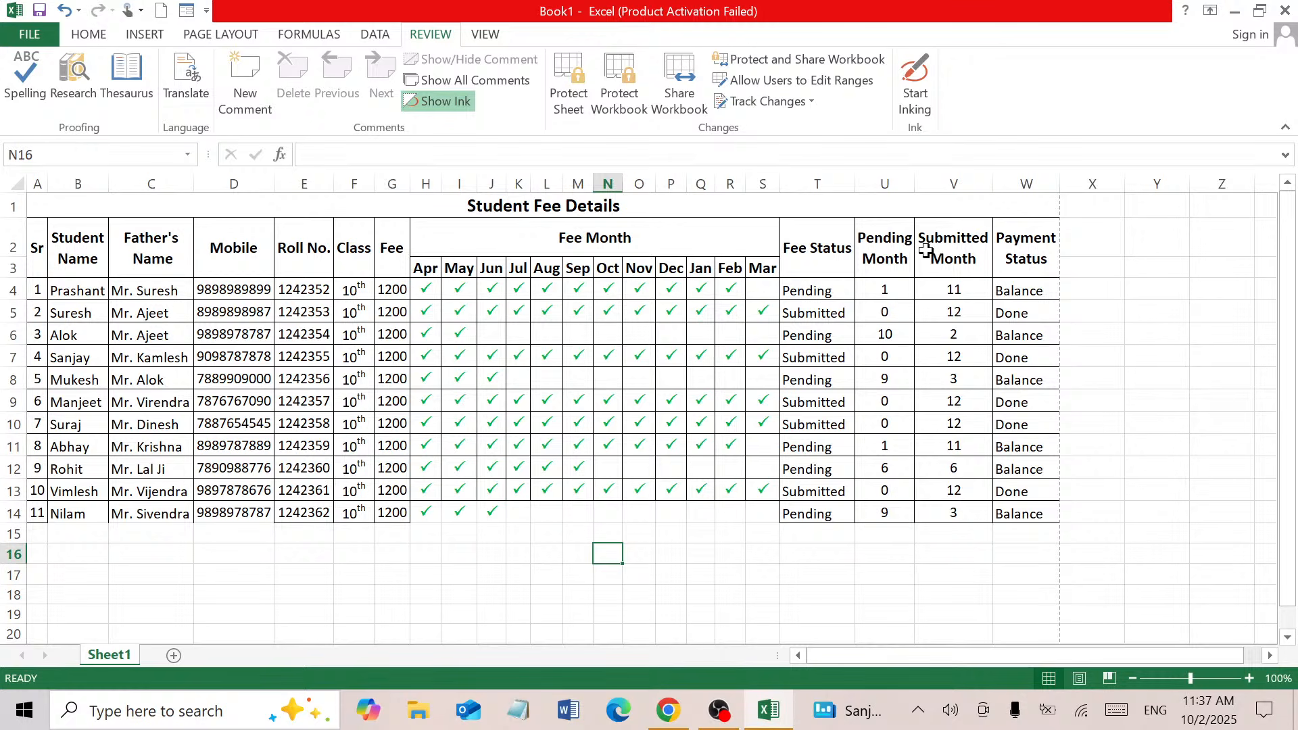
Clear the Fee Month heading in H2 to test editing, then undo to restore it
click(681, 240)
key(Delete)
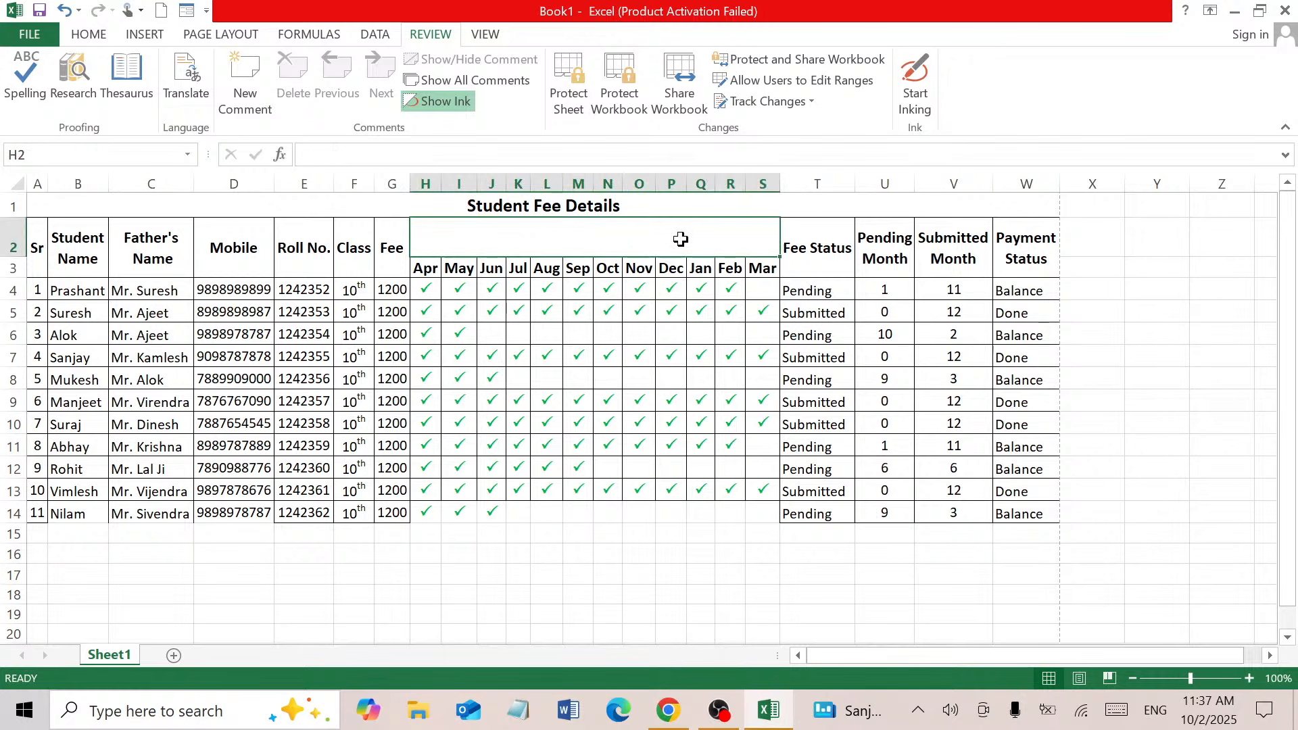
key(ctrl+z)
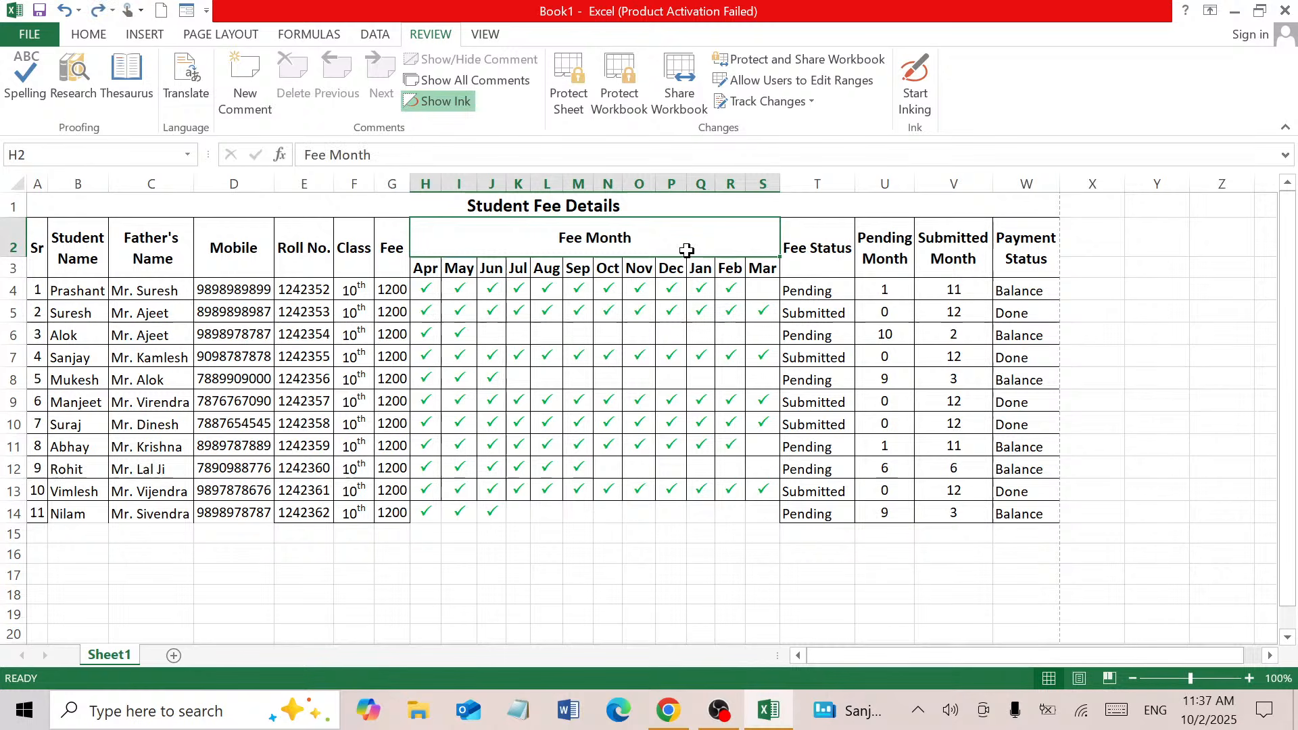
click(1012, 402)
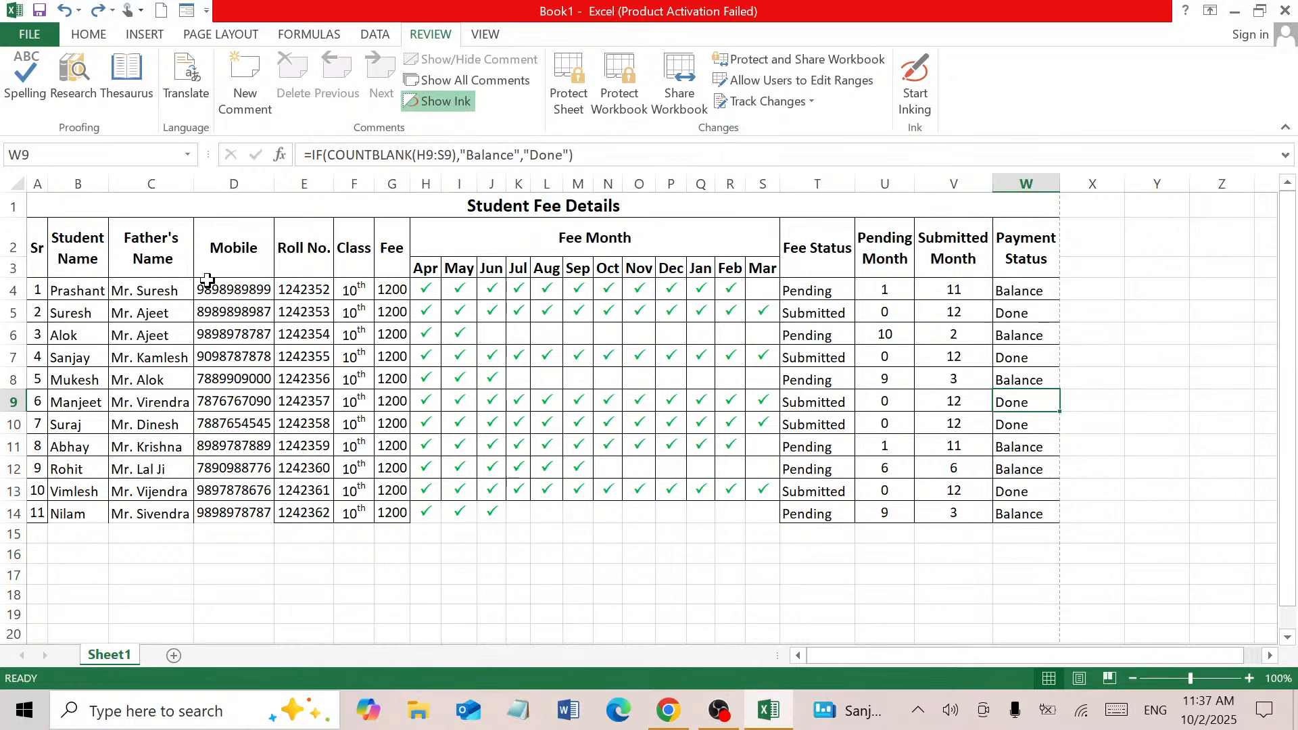
click(69, 292)
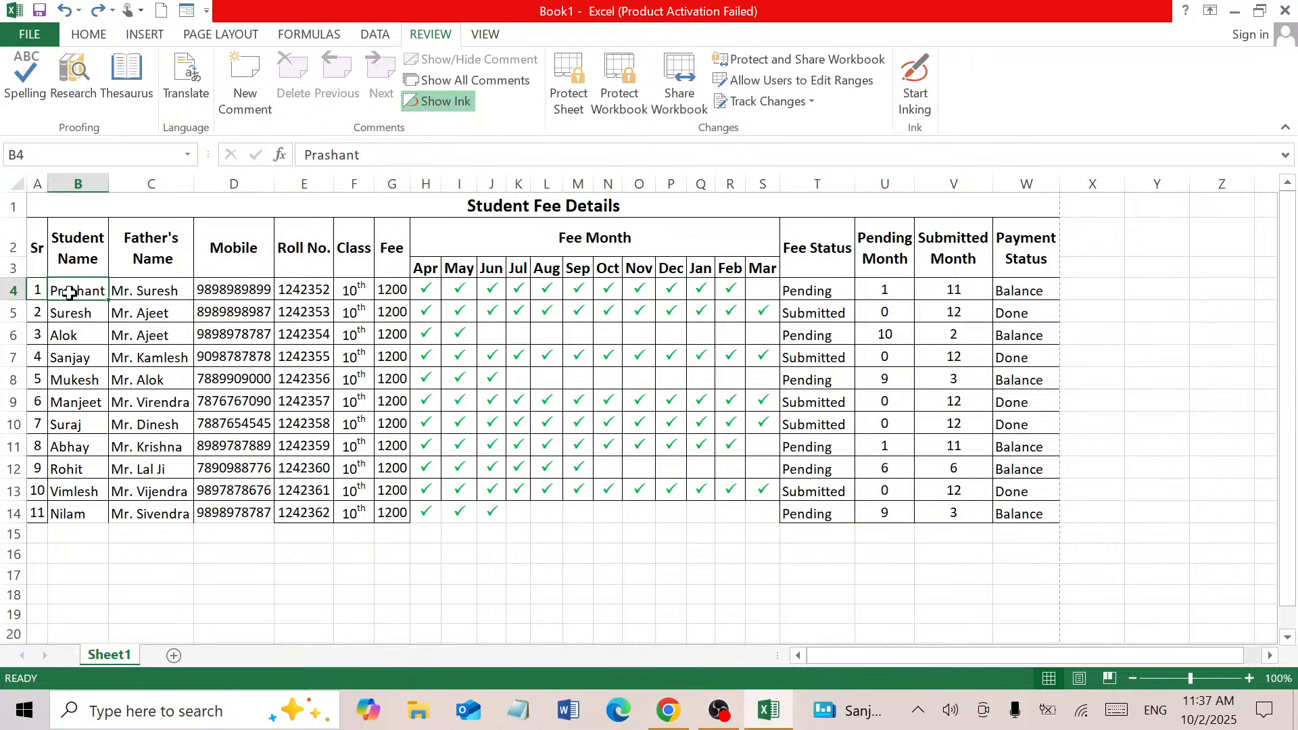
Copy the header rows A1:W3 and insert a new blank Sheet2
drag(38, 248, 1037, 239)
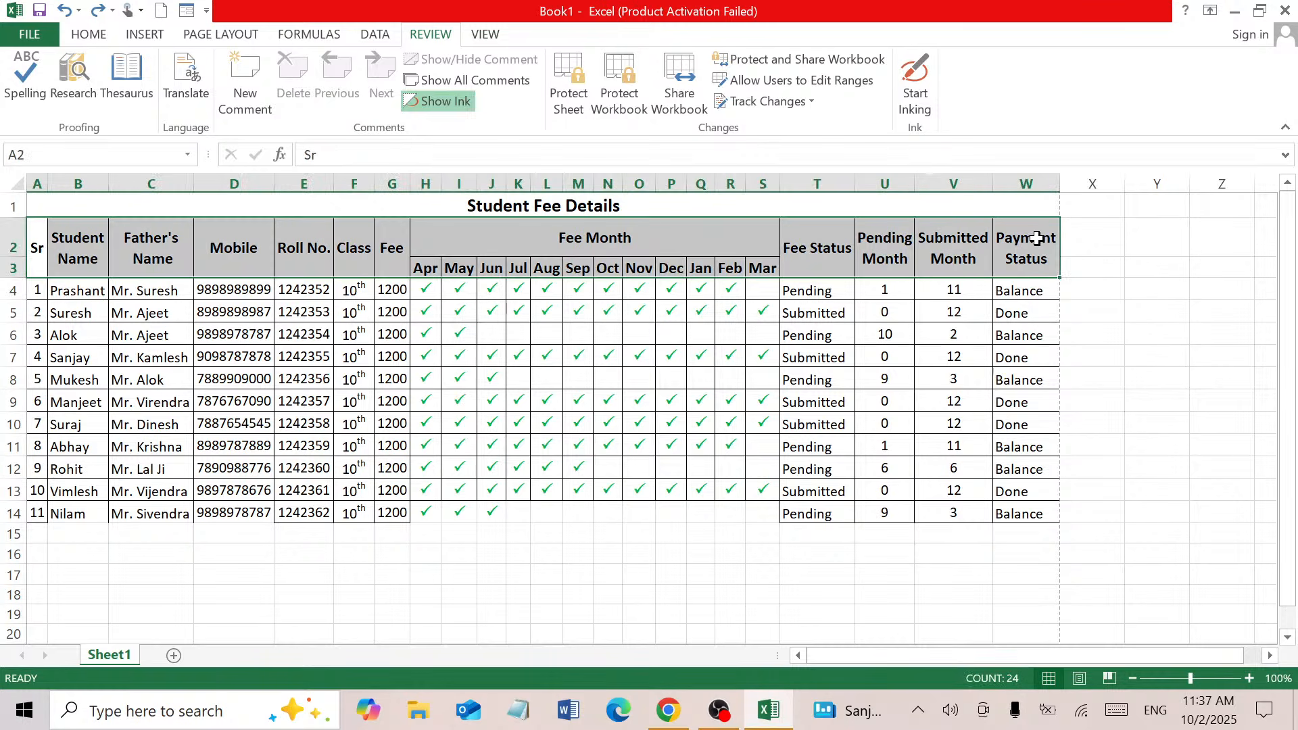
click(91, 35)
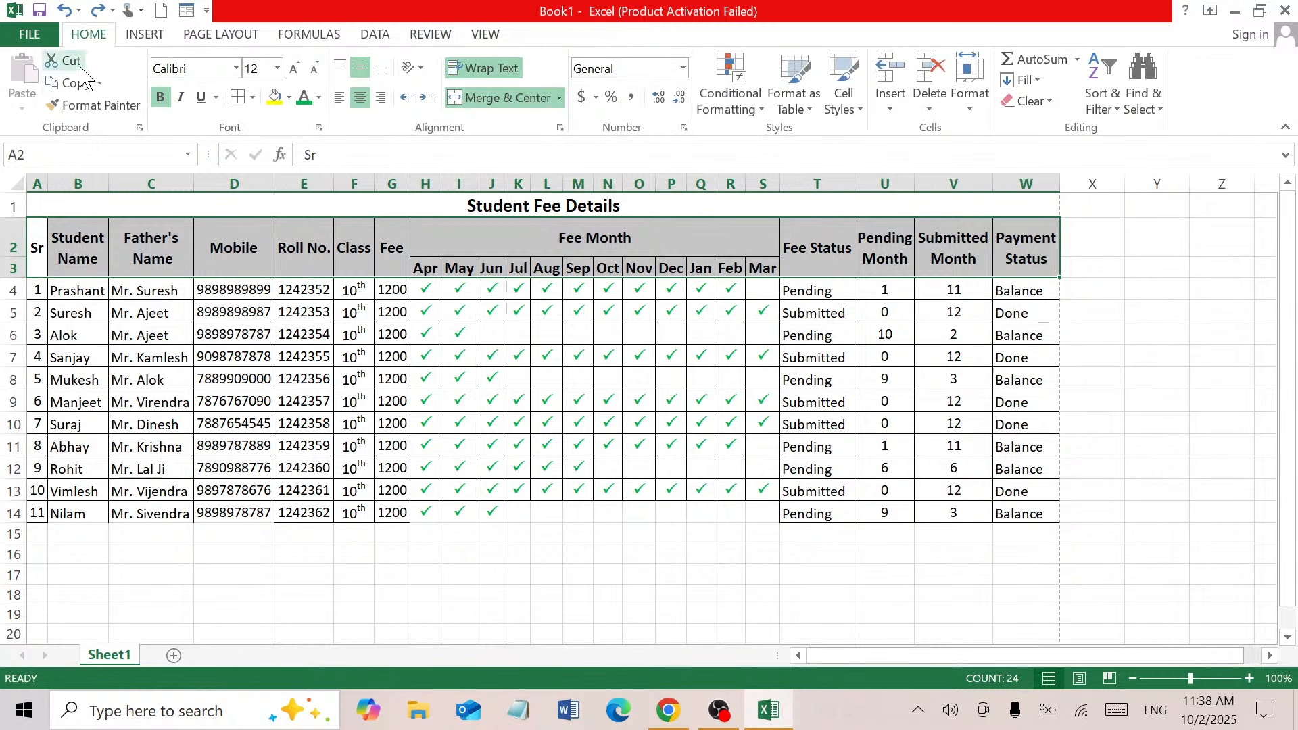
click(74, 83)
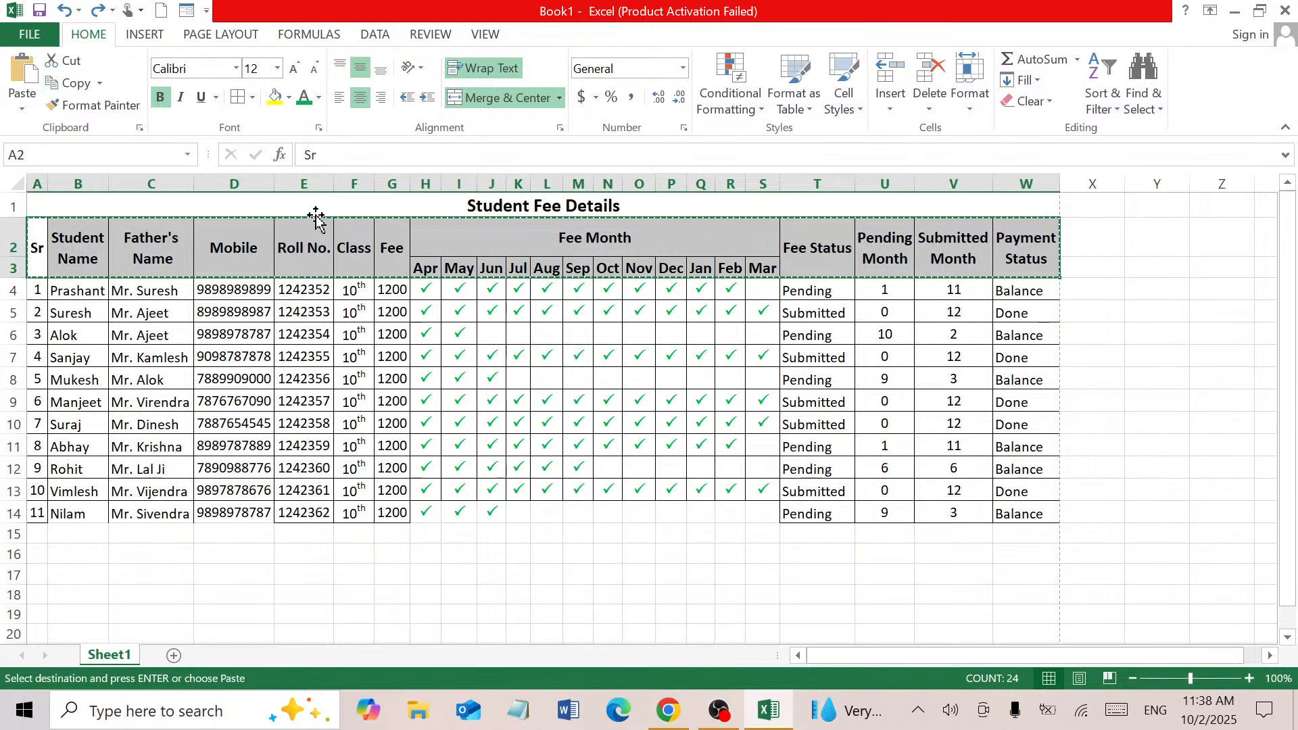
drag(314, 206, 316, 251)
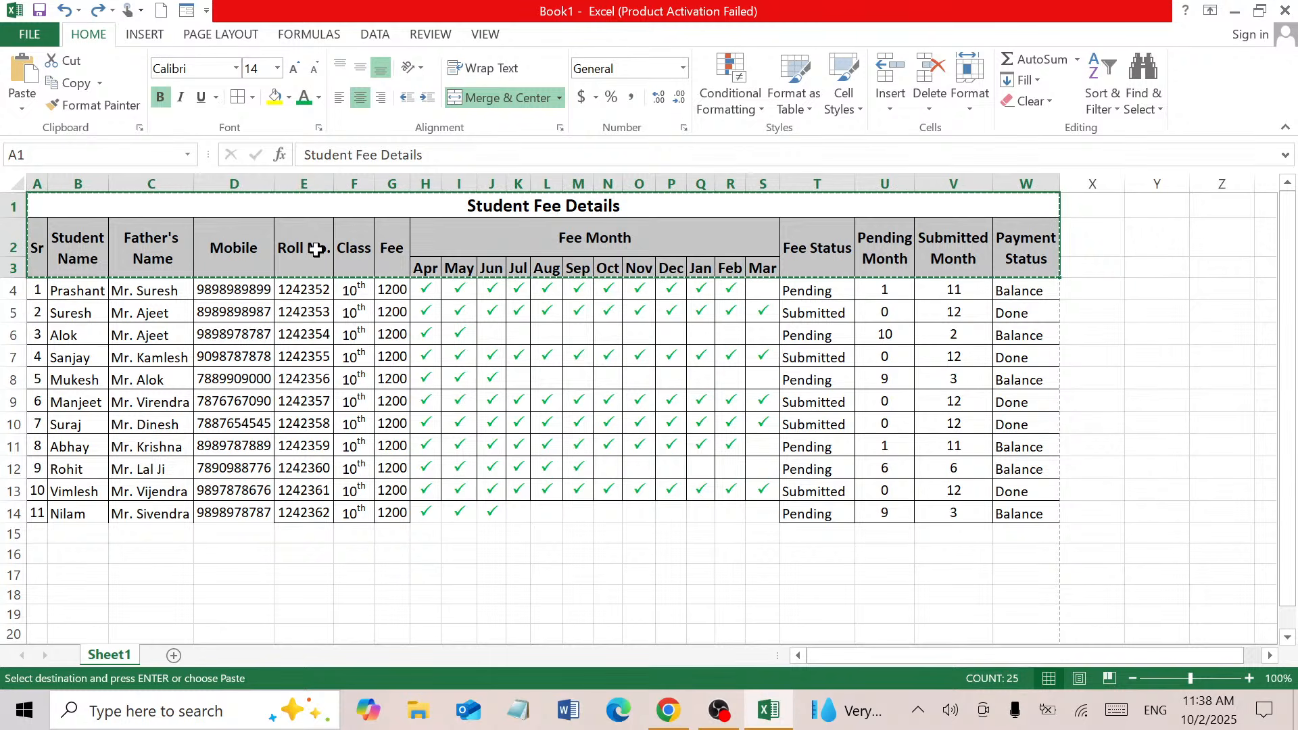
click(173, 658)
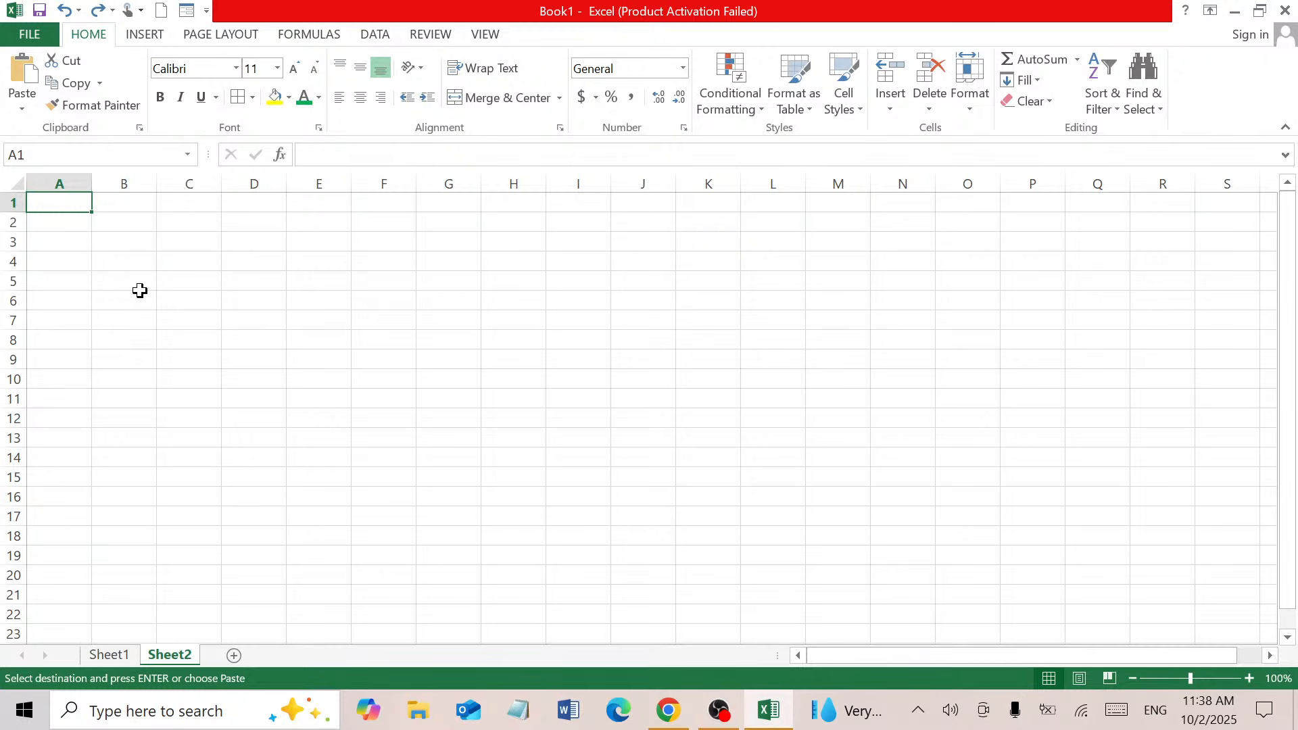
Paste the copied header block into Sheet2 at A1
key(ctrl+v)
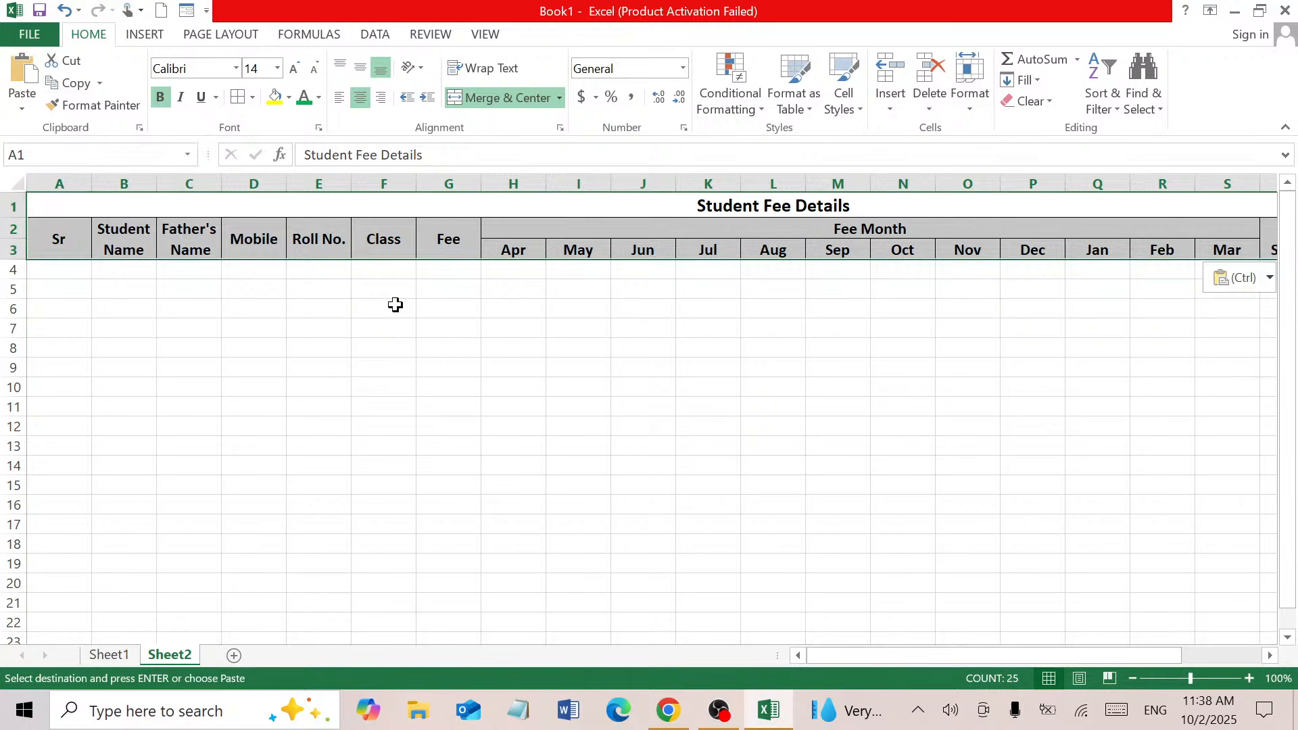
key(ctrl+z)
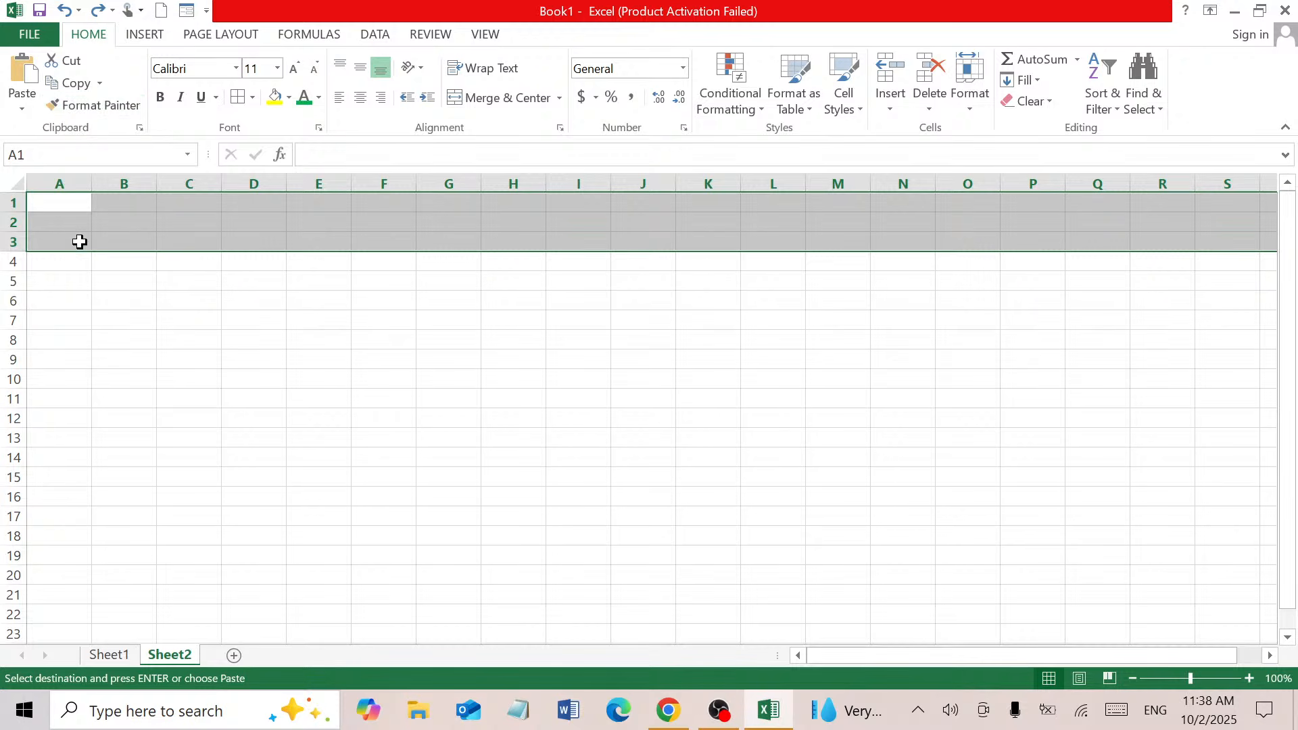
click(22, 74)
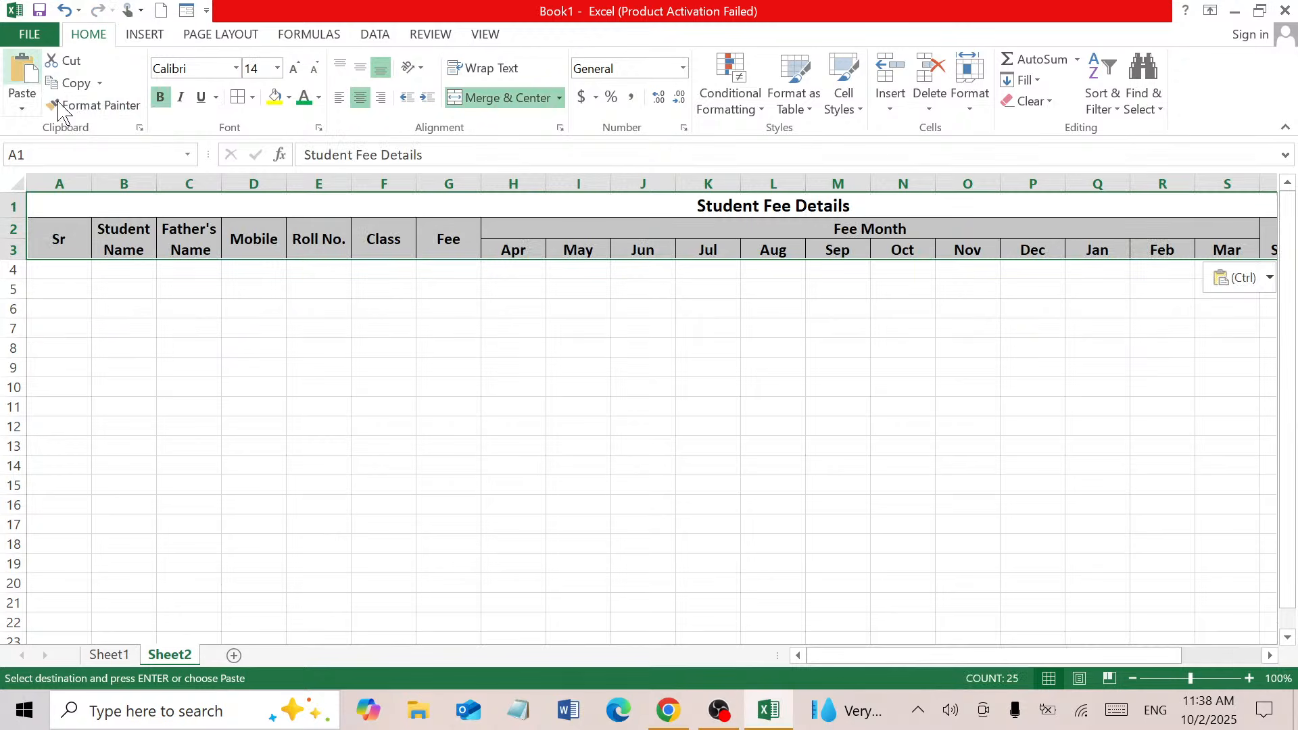
click(627, 328)
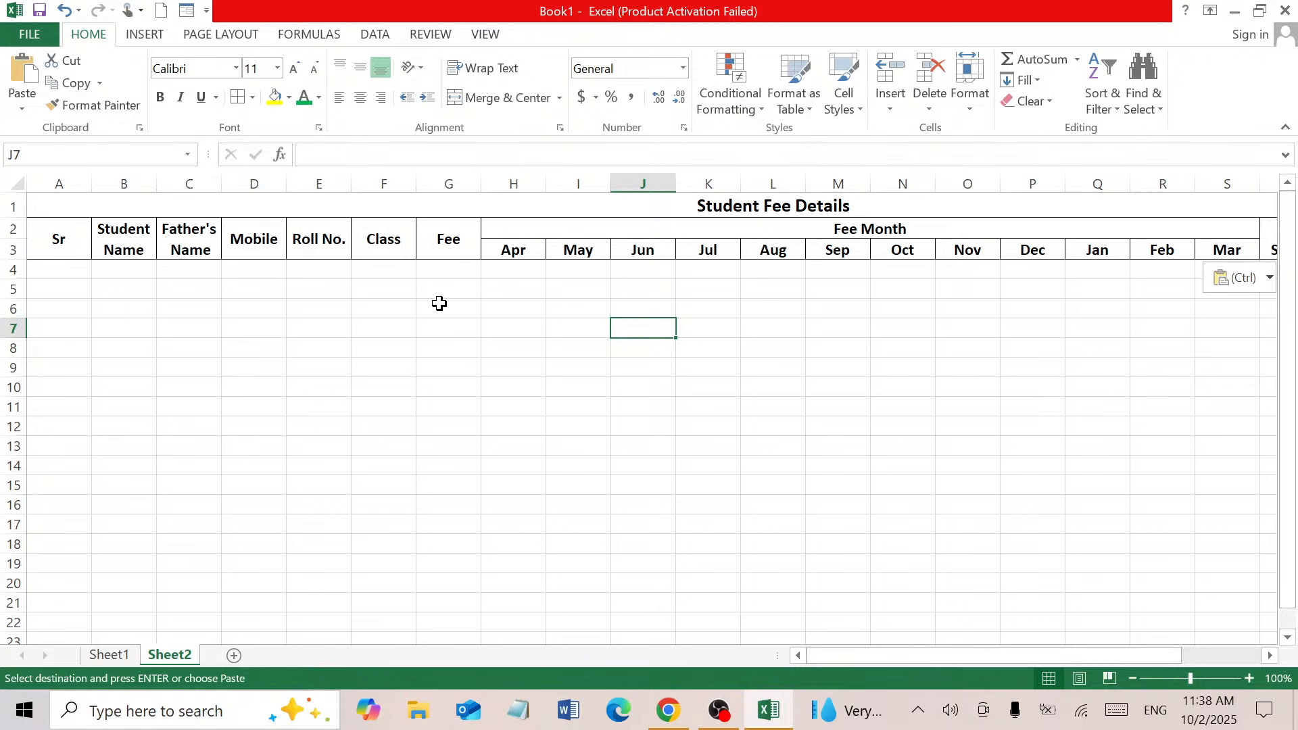
Shift the header block down to rows 2–4 and Ctrl-drag a copy to rows 6–8
drag(666, 206, 671, 244)
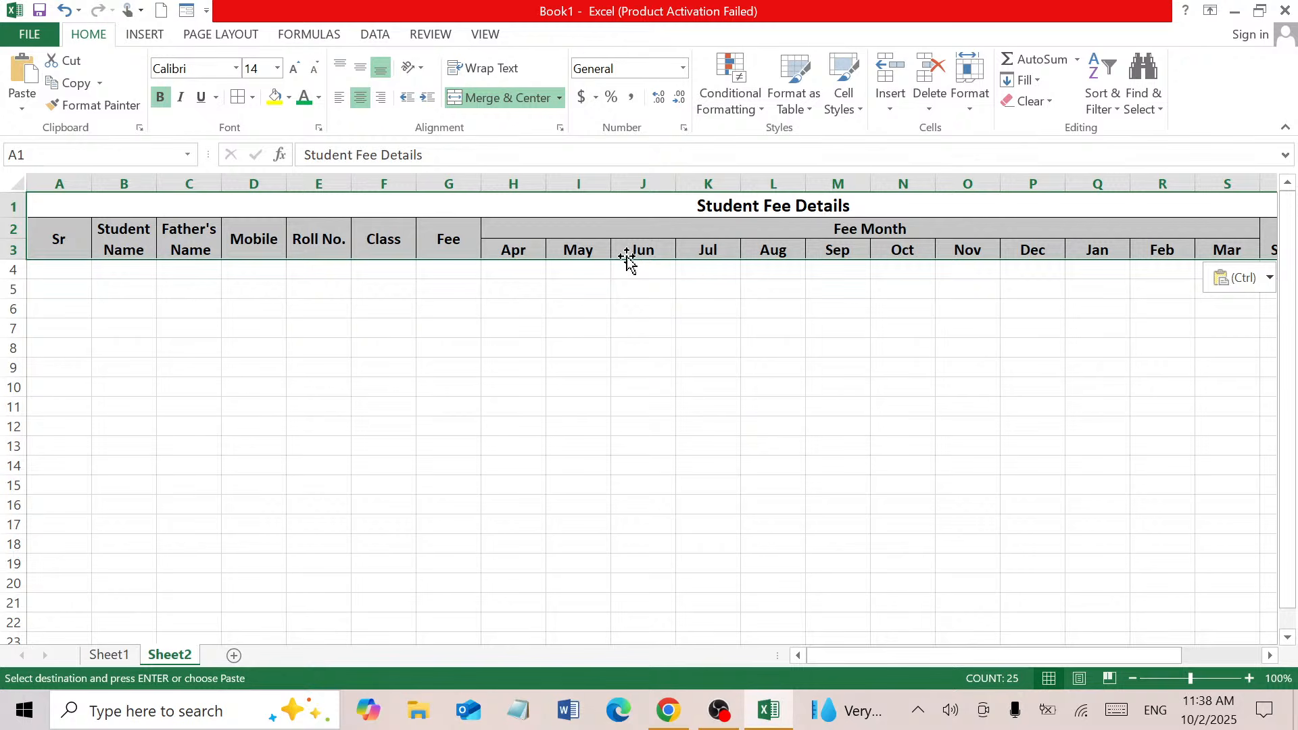
drag(627, 259, 630, 278)
click(614, 407)
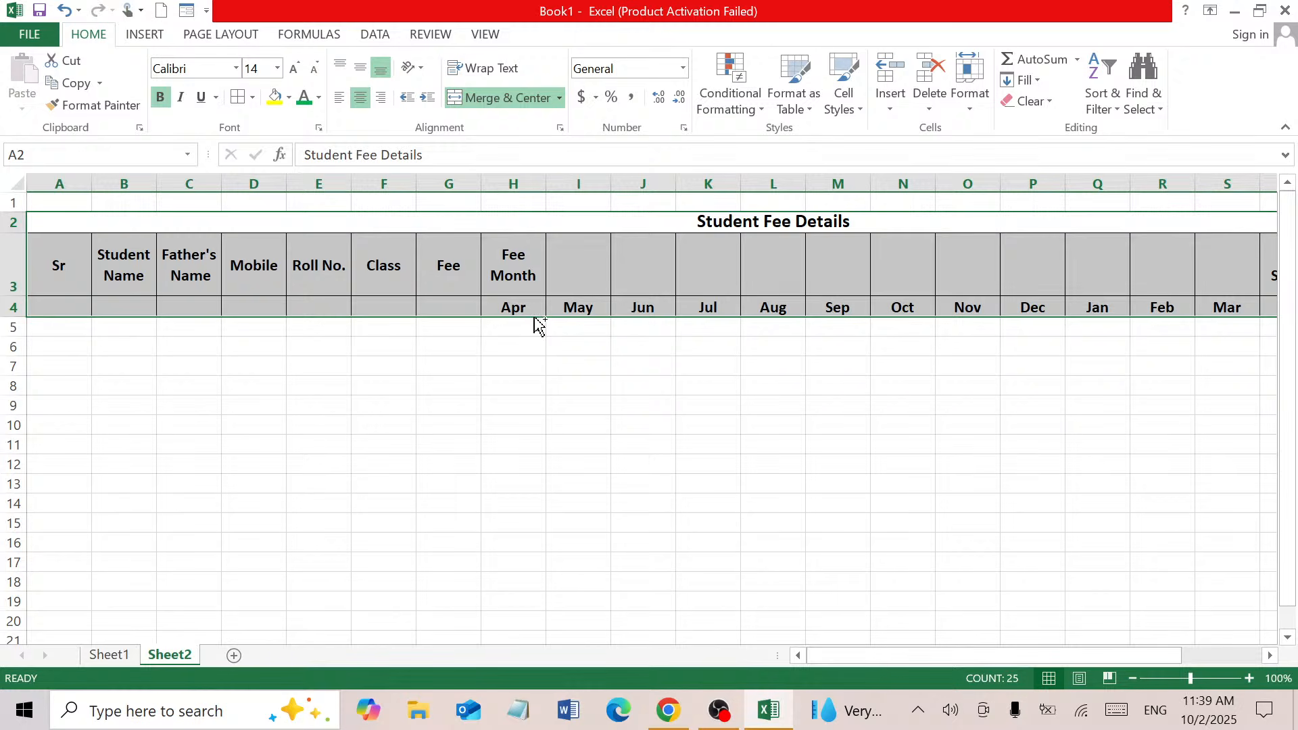
drag(534, 318, 531, 386)
click(650, 508)
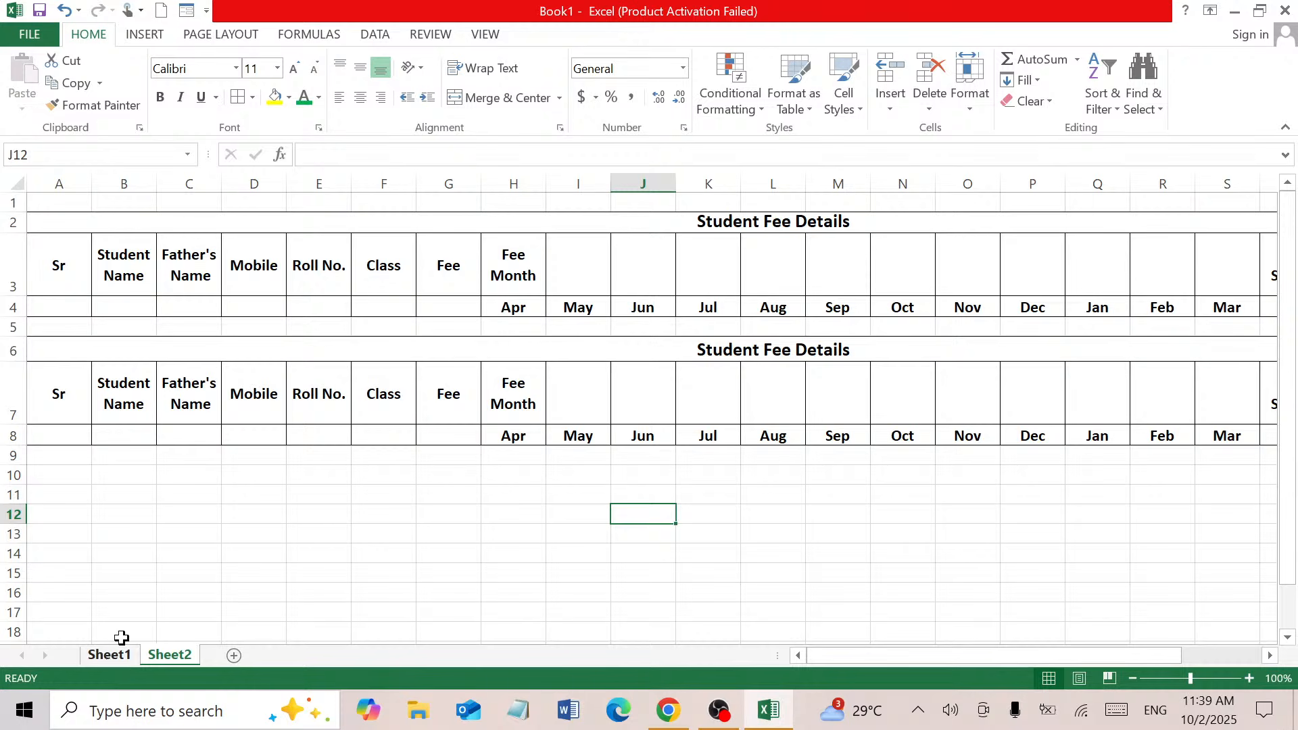
Cut the header block in rows 6–8 and paste it at row 10
drag(61, 387, 449, 397)
drag(423, 351, 419, 449)
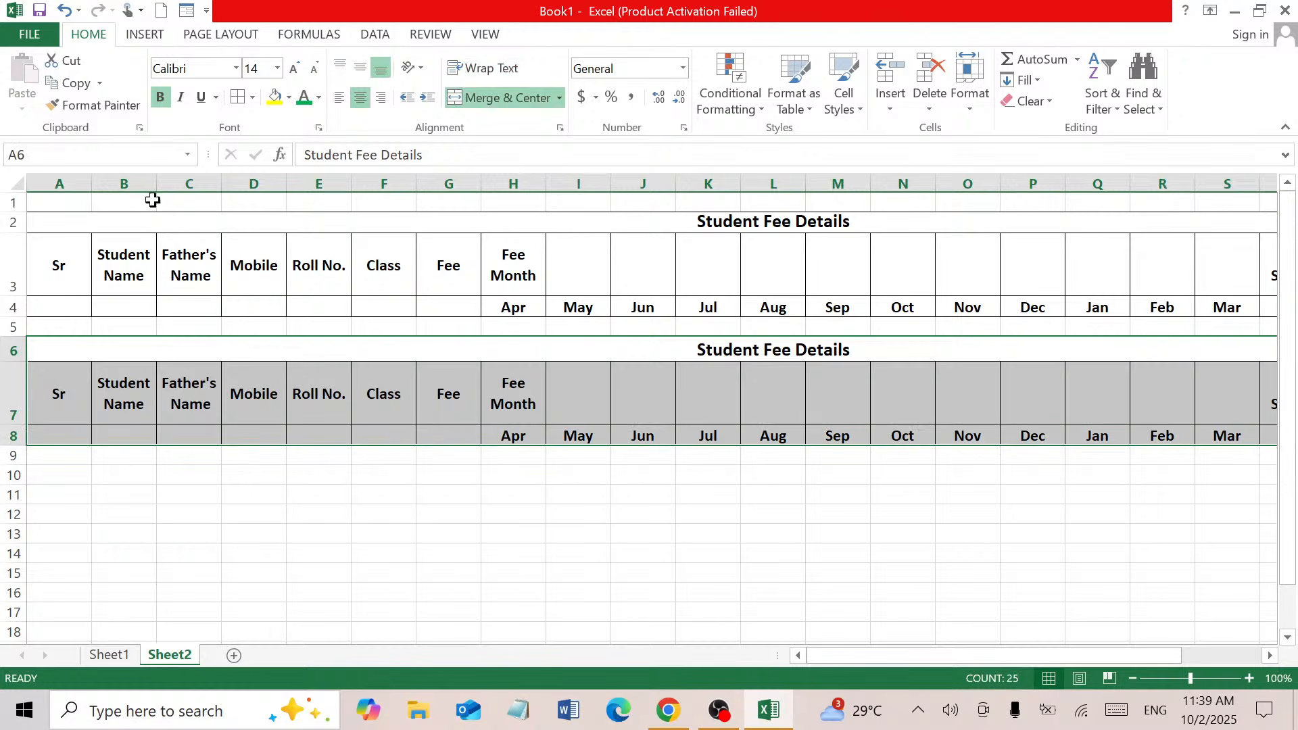
click(71, 63)
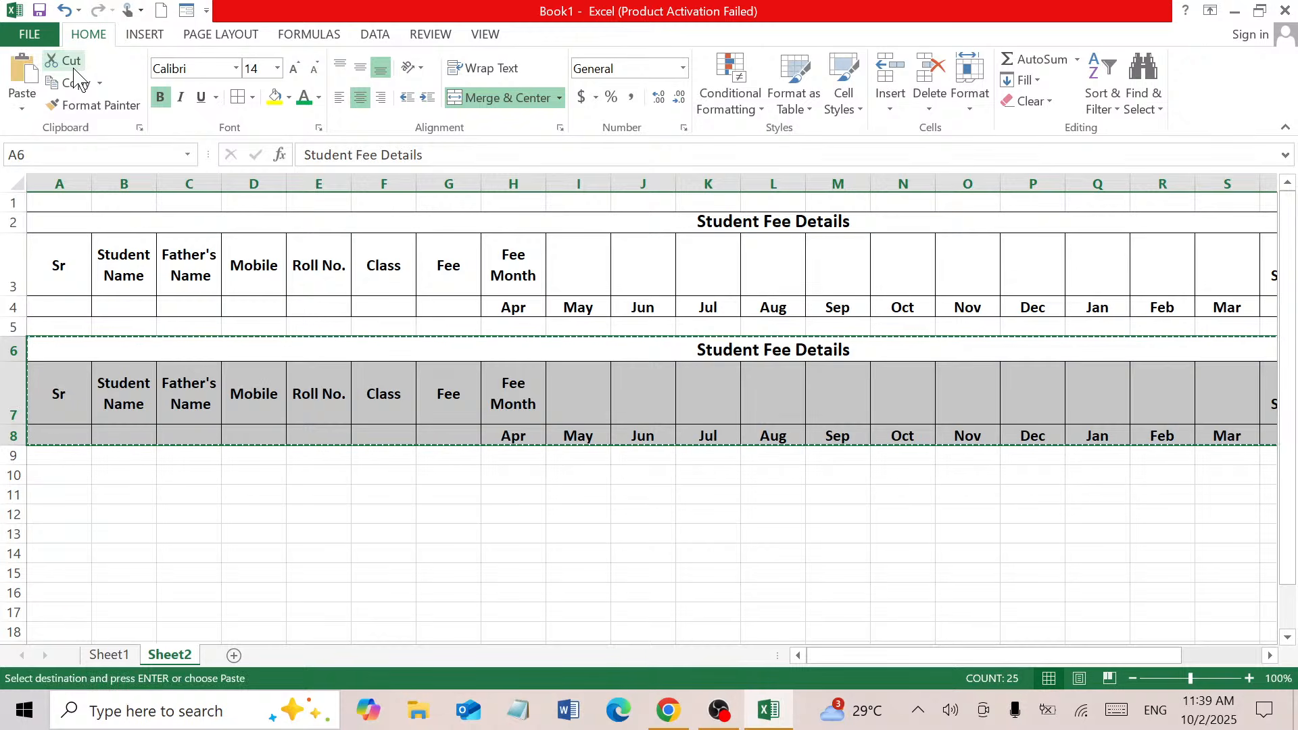
click(71, 476)
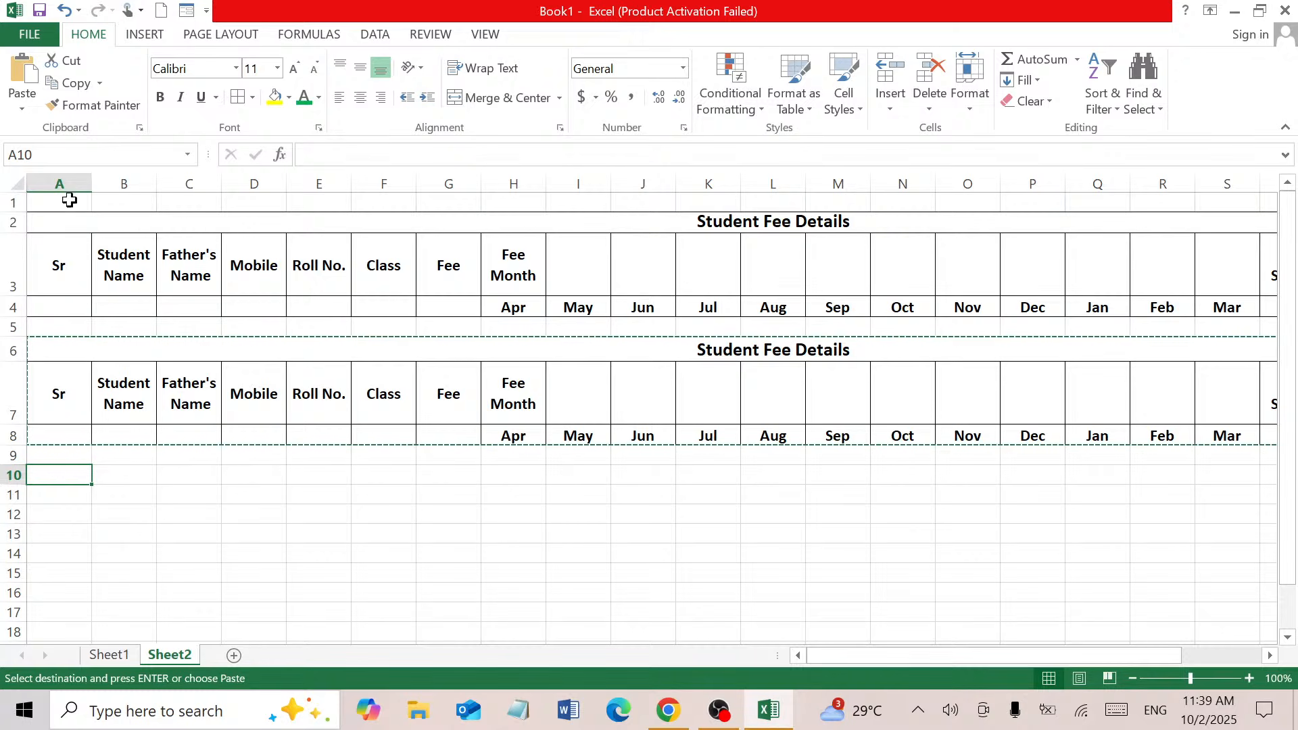
click(27, 74)
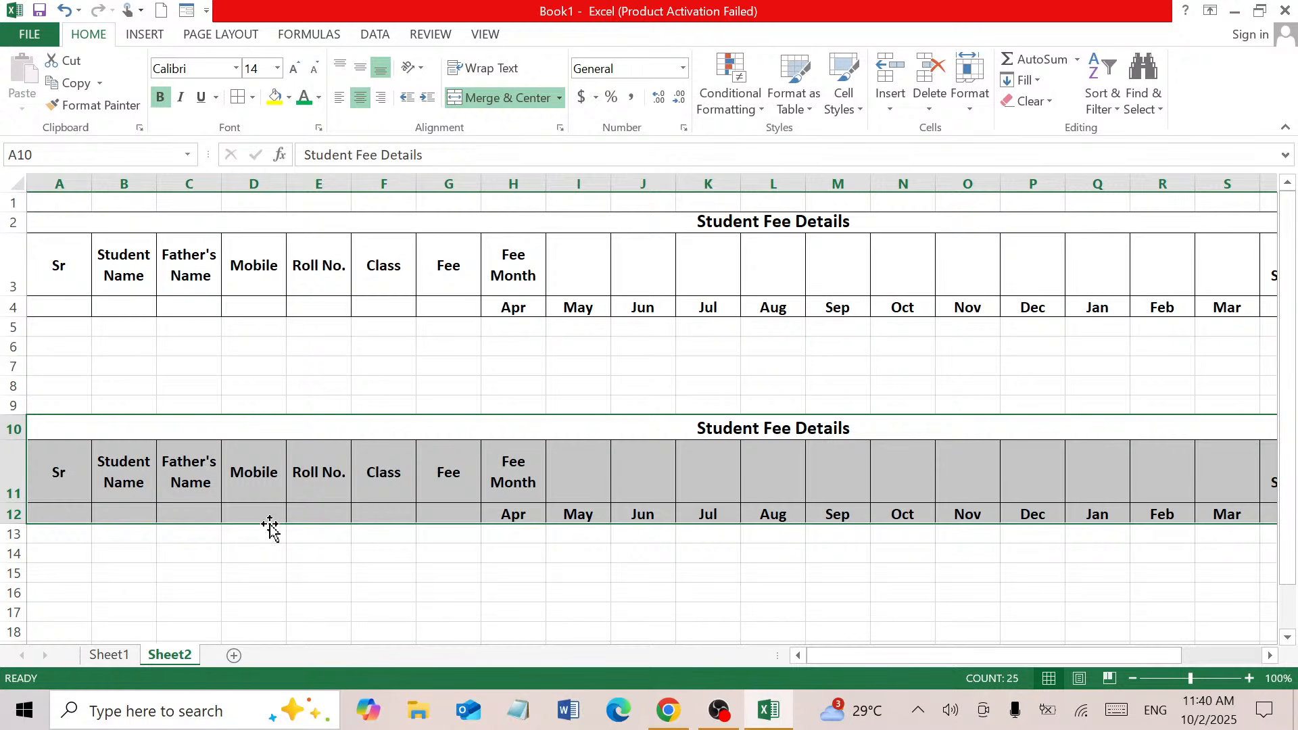
Move that block down to rows 12–14 and Ctrl-drag a copy back to rows 6–8
drag(271, 530, 269, 556)
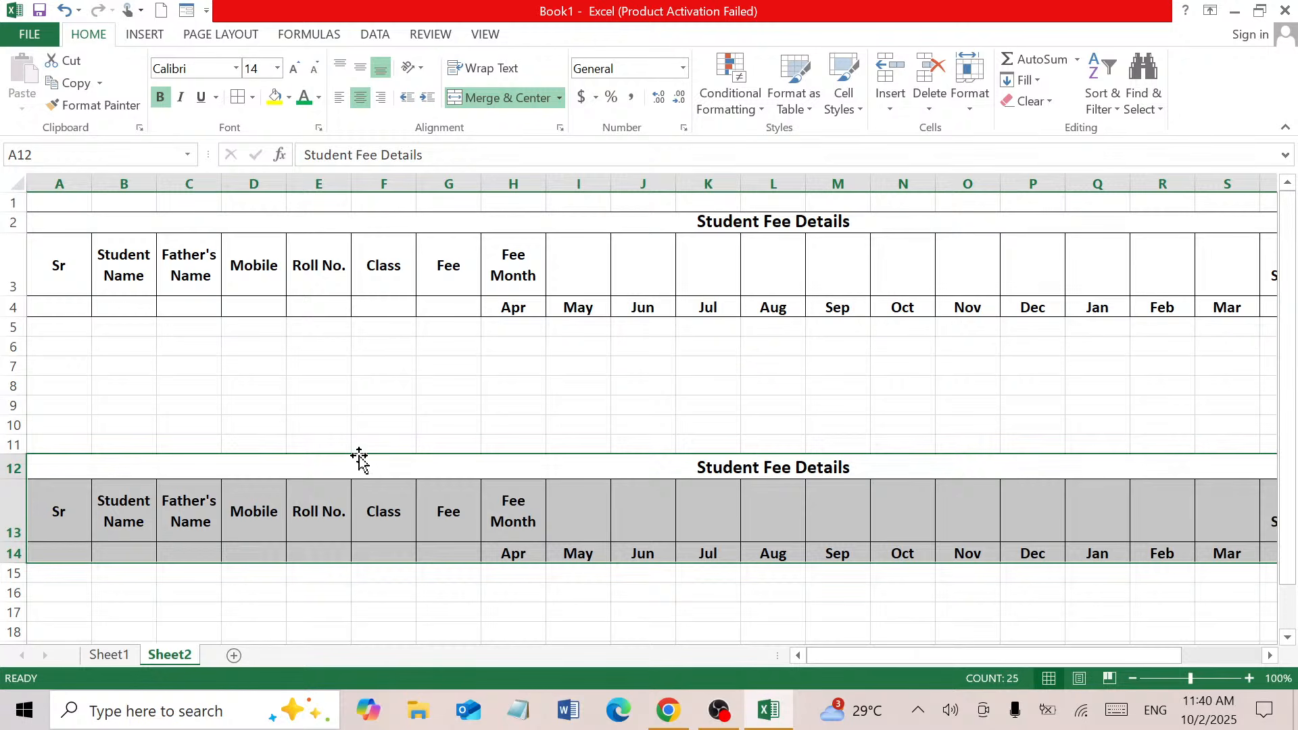
drag(360, 456, 359, 353)
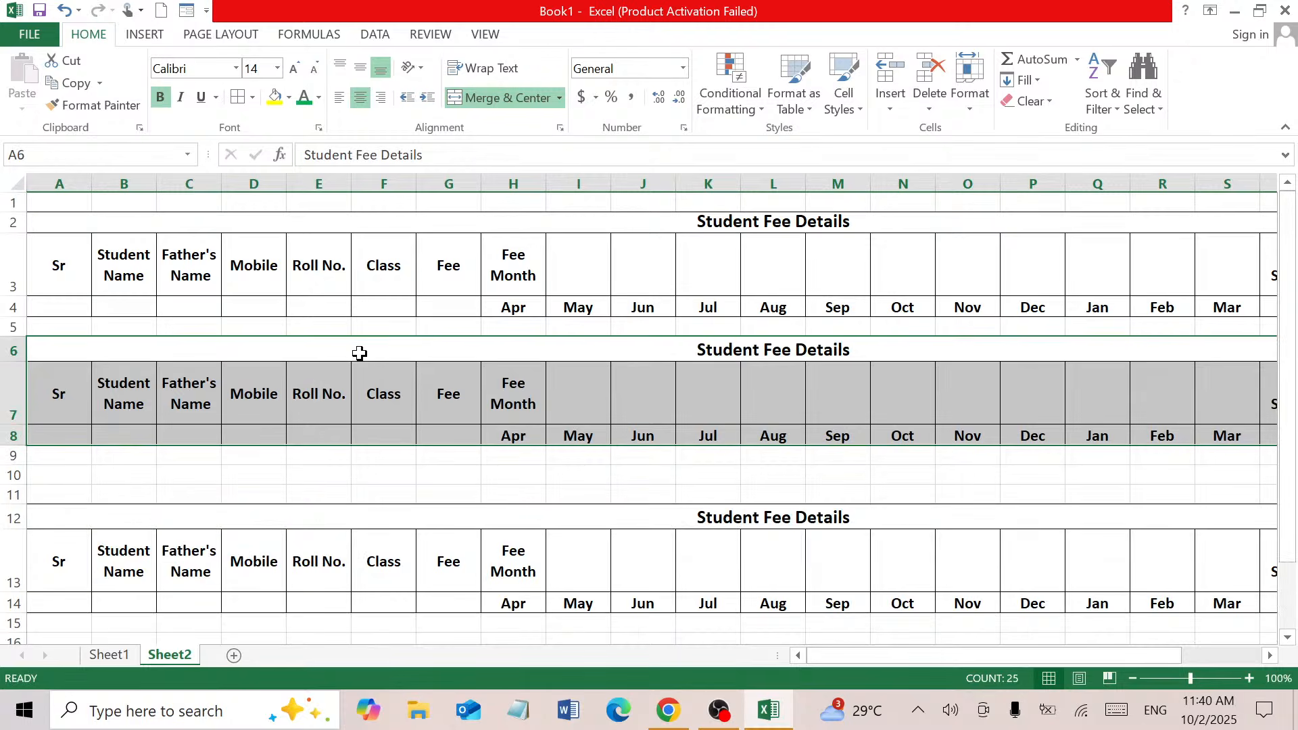
click(364, 498)
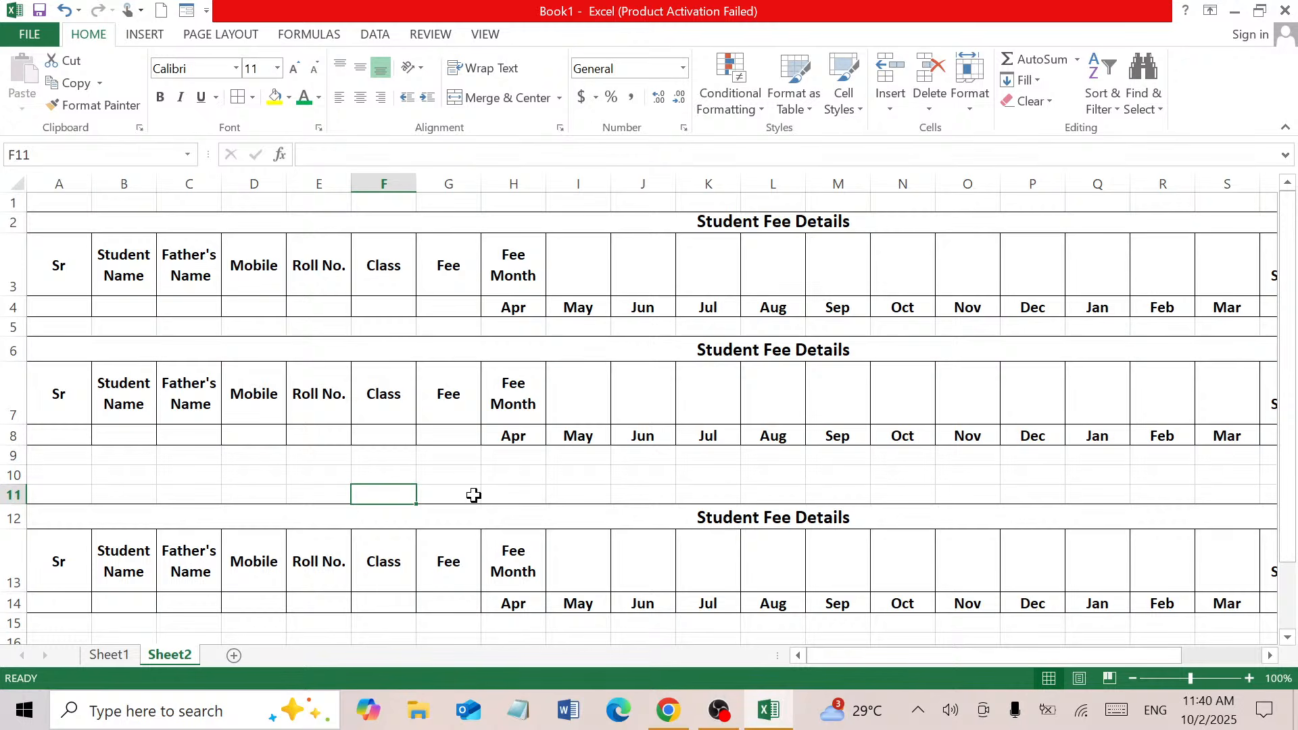
click(603, 496)
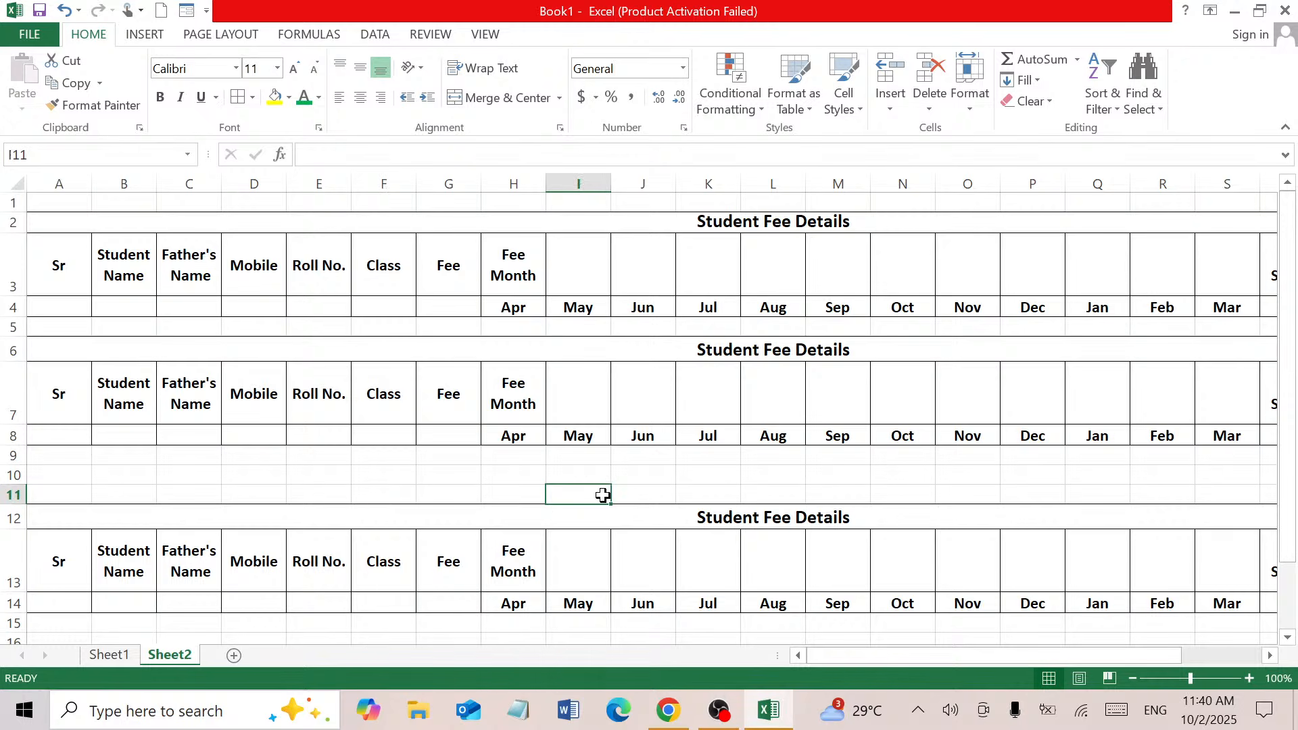